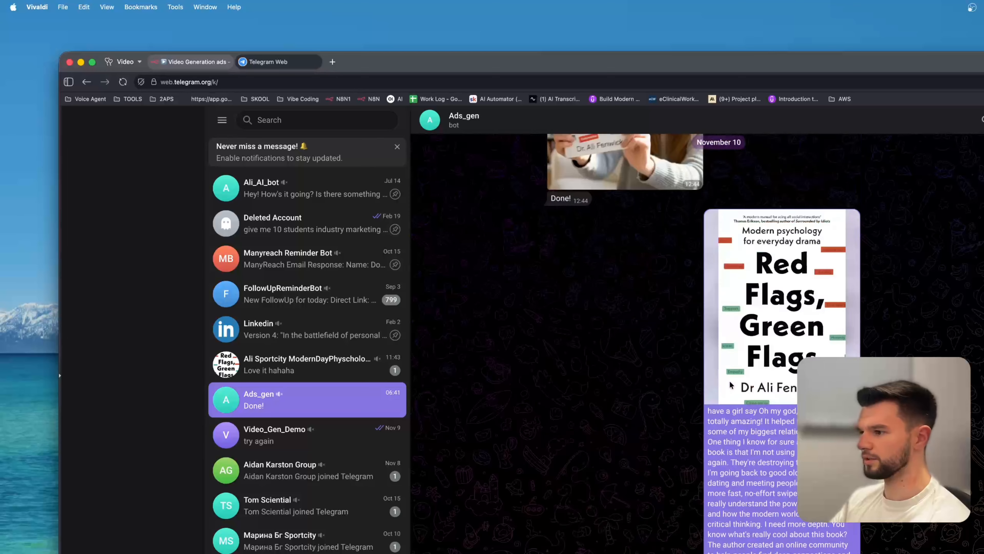
Attach the WhatsApp protein powder image from the Video folder to the Ads_gen bot chat.
left_click(531, 553)
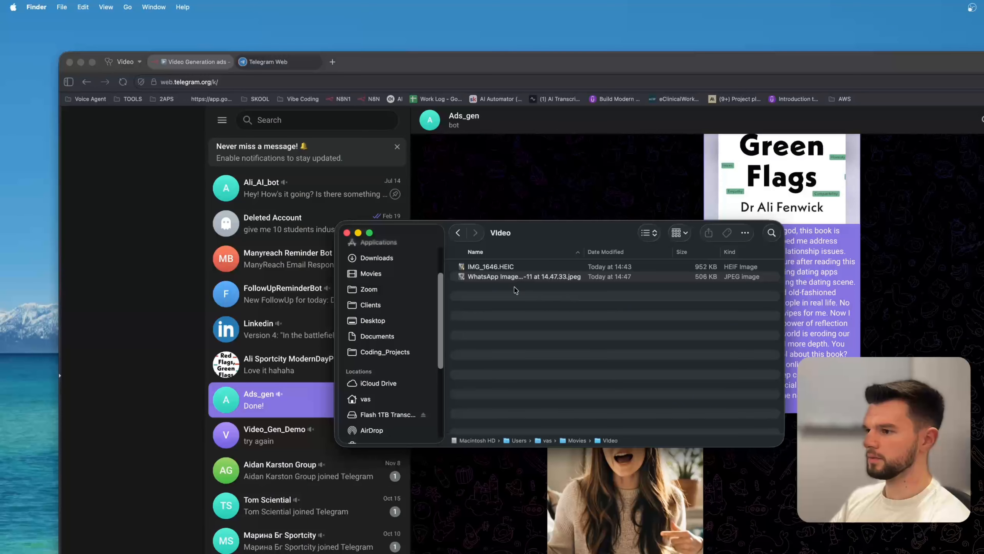
left_click(503, 268)
left_click_drag(504, 276, 792, 493)
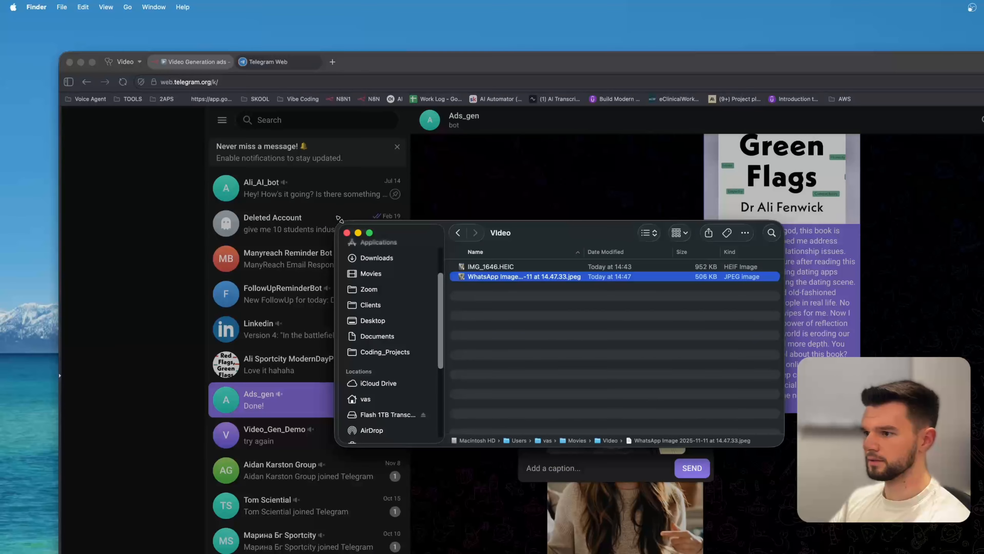
left_click(358, 233)
Caption the photo "Create an engaging advertisment for this protein powder." and send it to the bot.
left_click(582, 467)
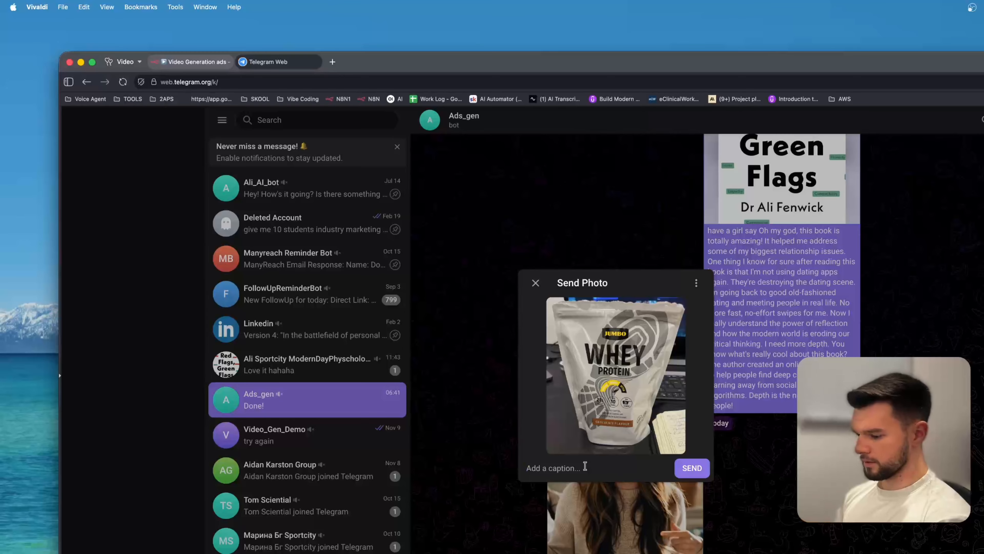
type("Creat")
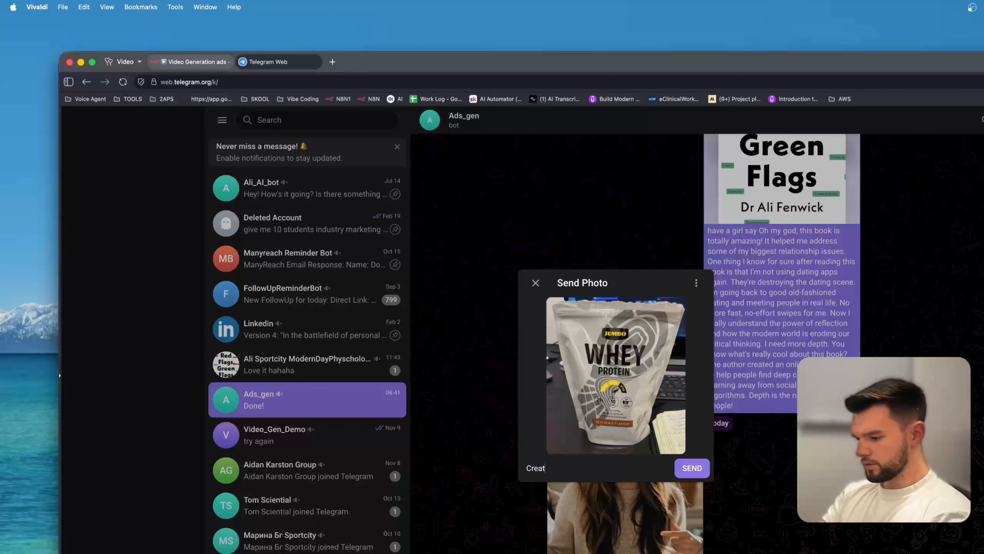
type("e an en")
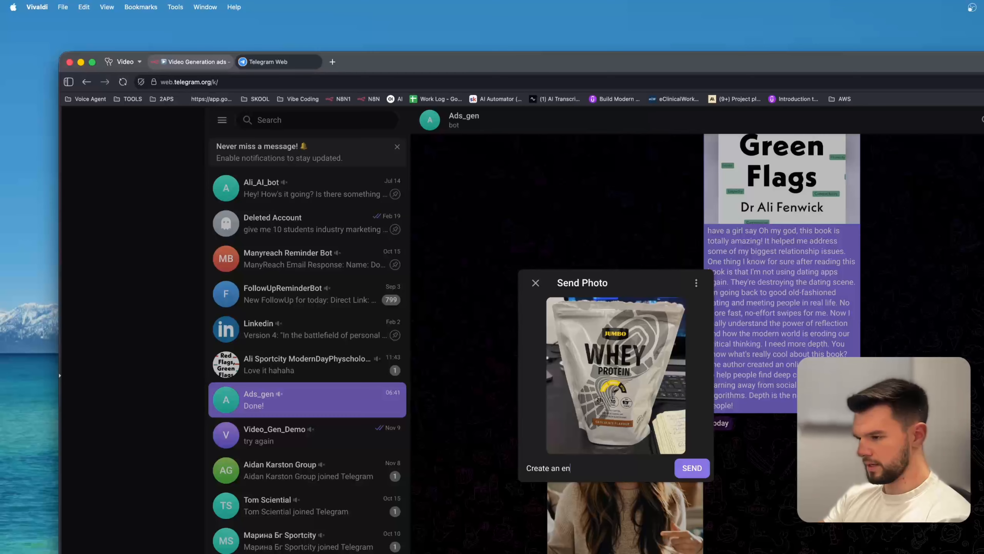
type("gaging adver")
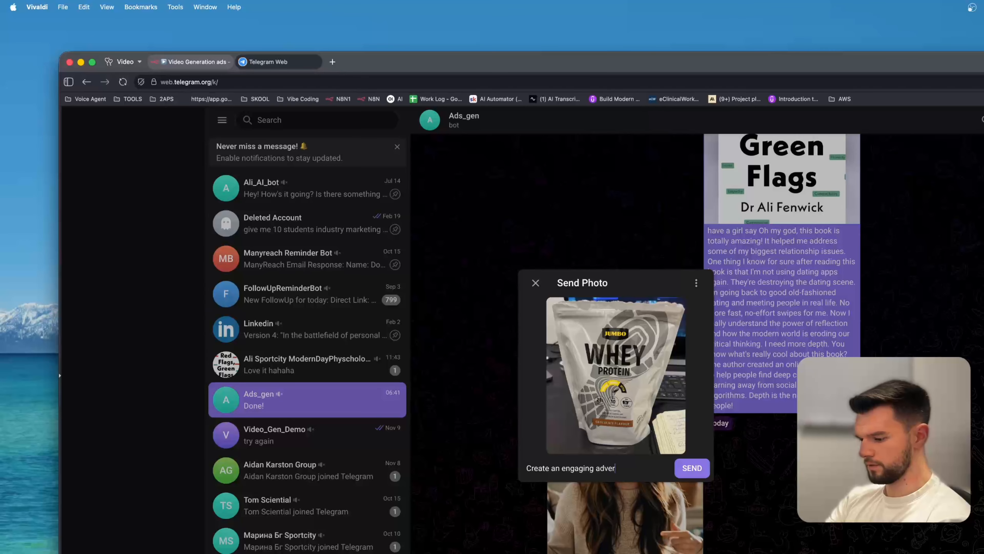
type("tisment for thi")
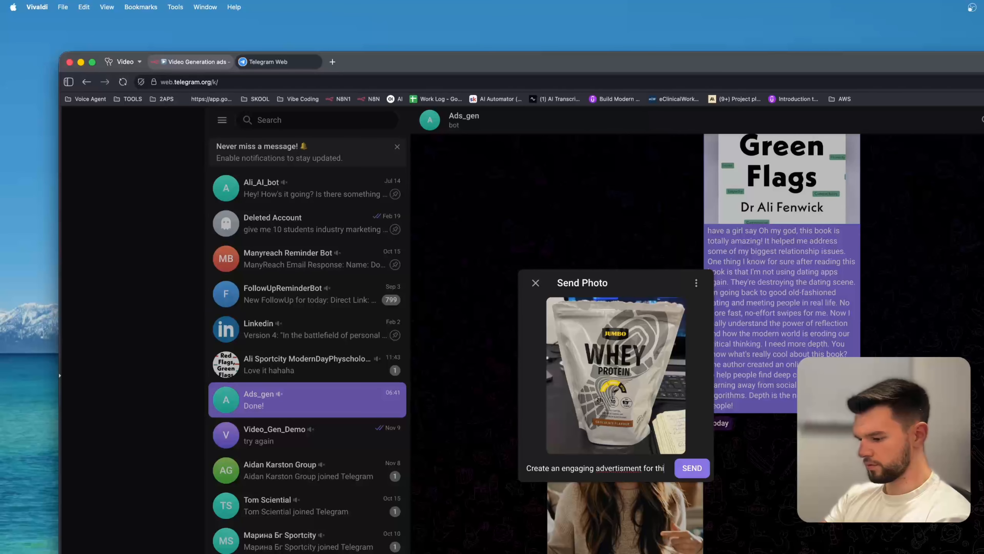
type("s protein ")
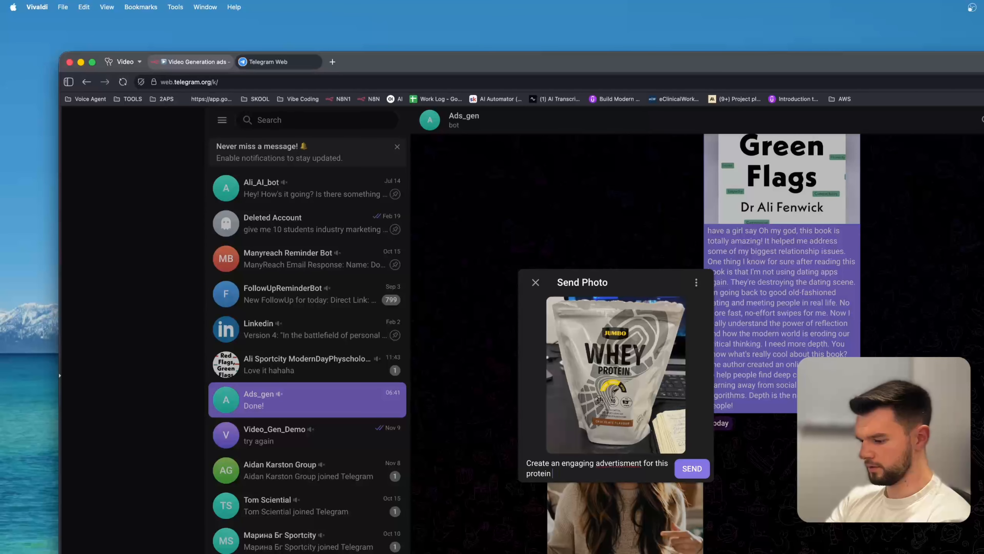
type("poweder.")
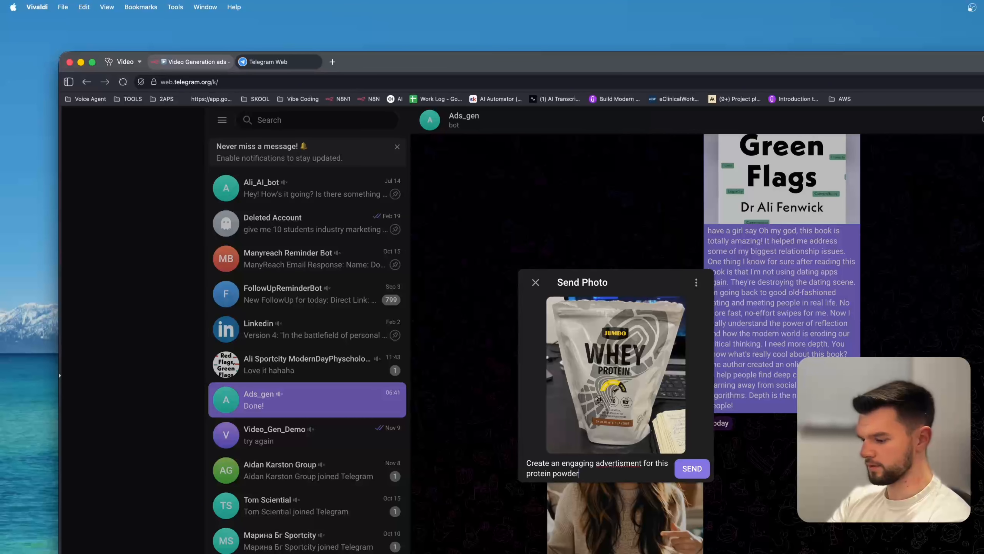
left_click(691, 470)
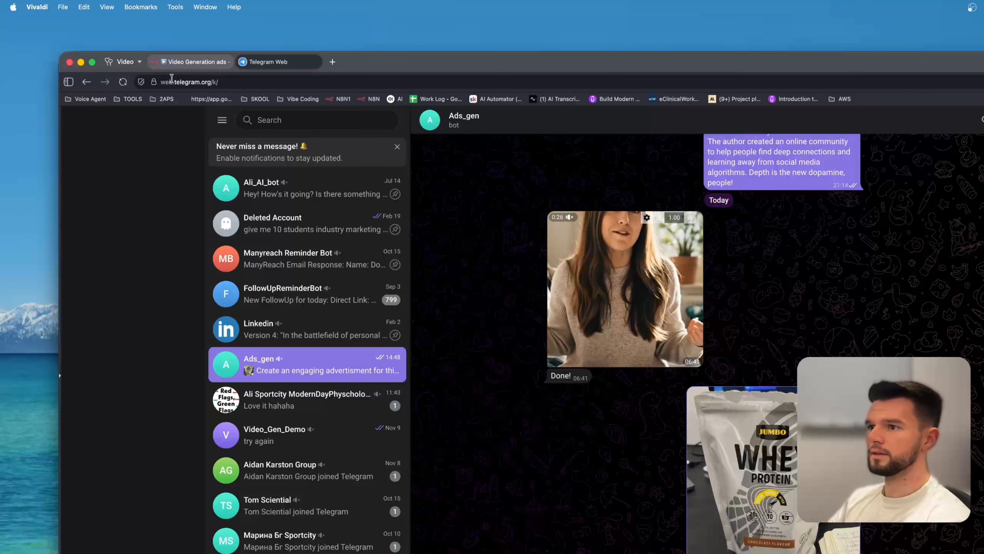
Open the Video Generation ads workflow's Executions list to check the running execution.
left_click(189, 64)
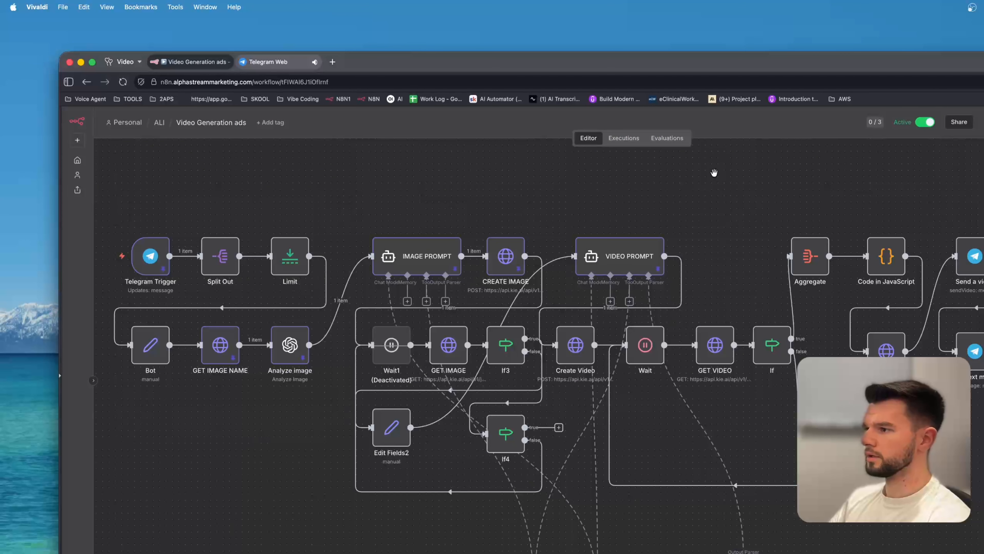
left_click(625, 139)
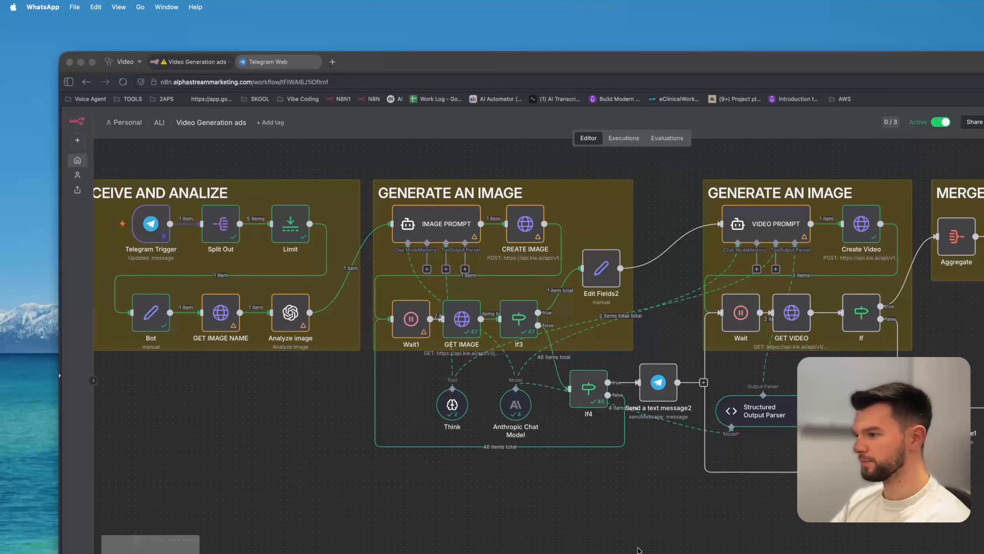
scroll(639, 549, "left", 2)
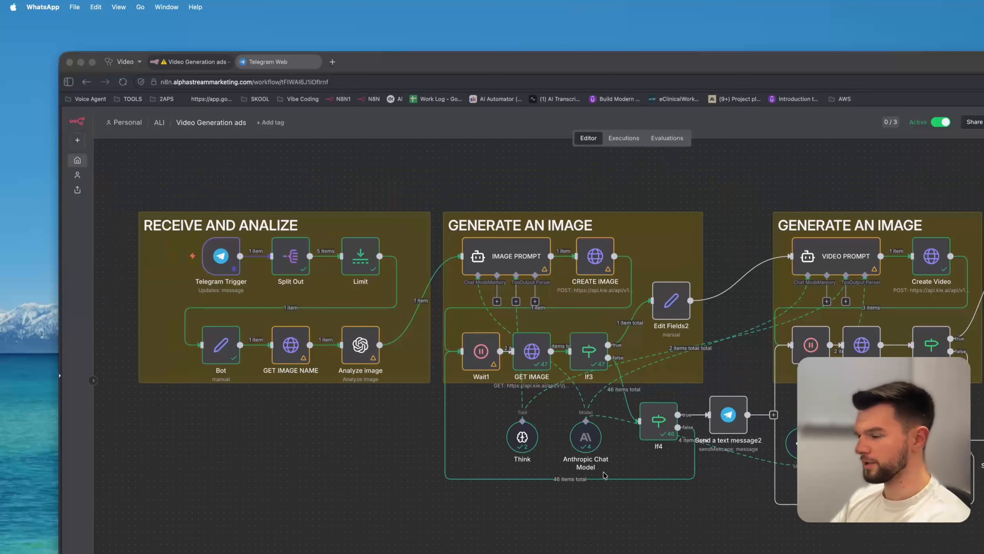
Rename the second "GENERATE AN IMAGE" section heading to "GENERATE AN VIDEO".
left_click(323, 420)
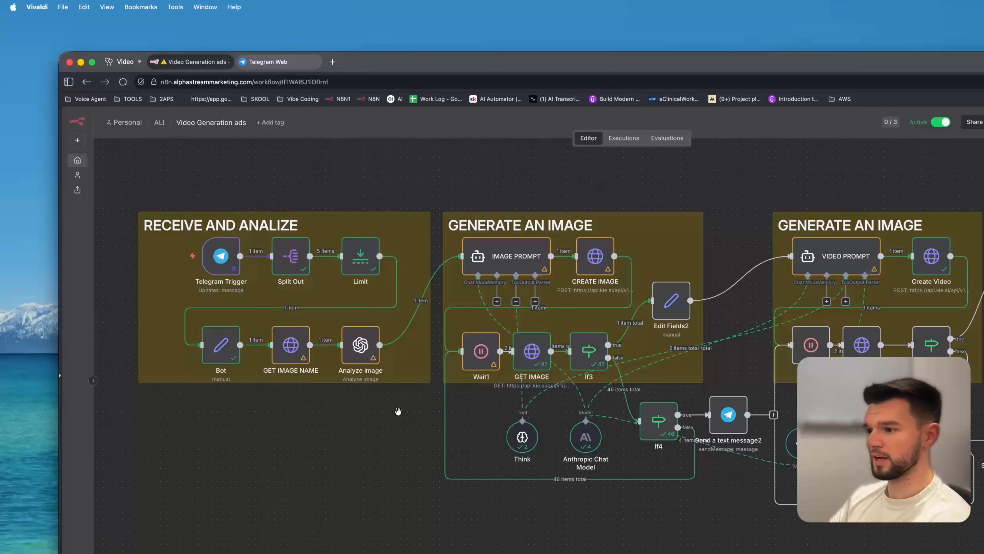
scroll(397, 411, "down", 2)
scroll(512, 237, "left", 3)
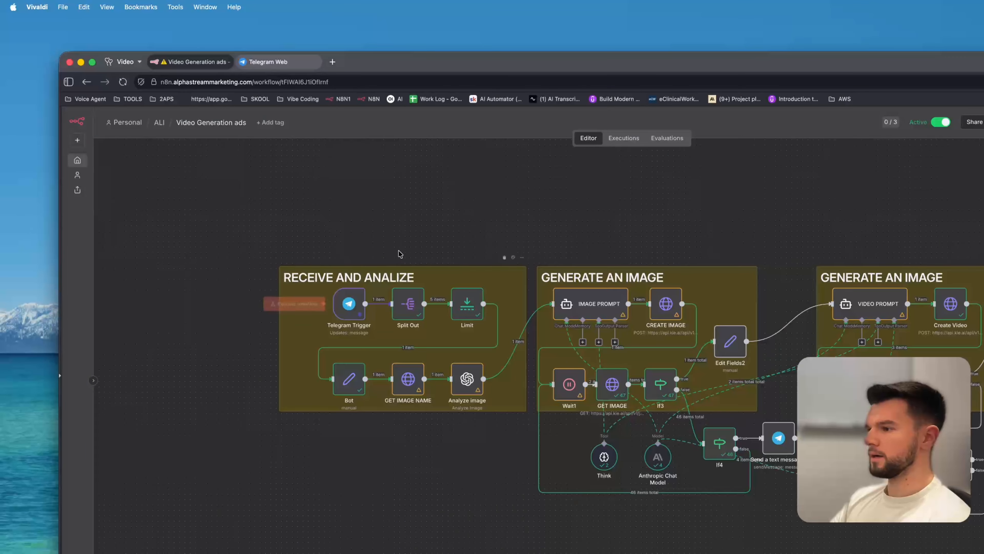
scroll(515, 238, "down", 2)
left_click_drag(701, 193, 565, 223)
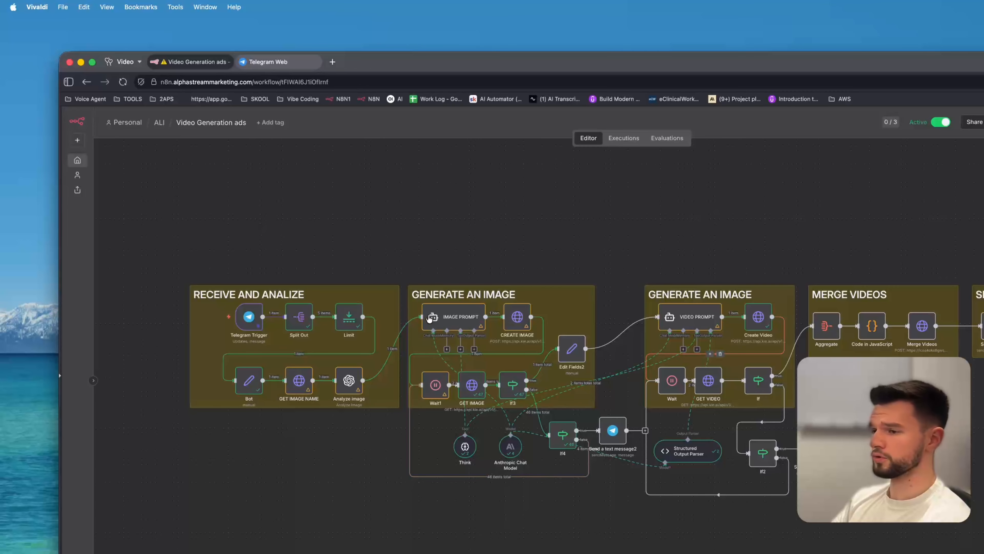
scroll(493, 227, "left", 3)
scroll(412, 310, "up", 3)
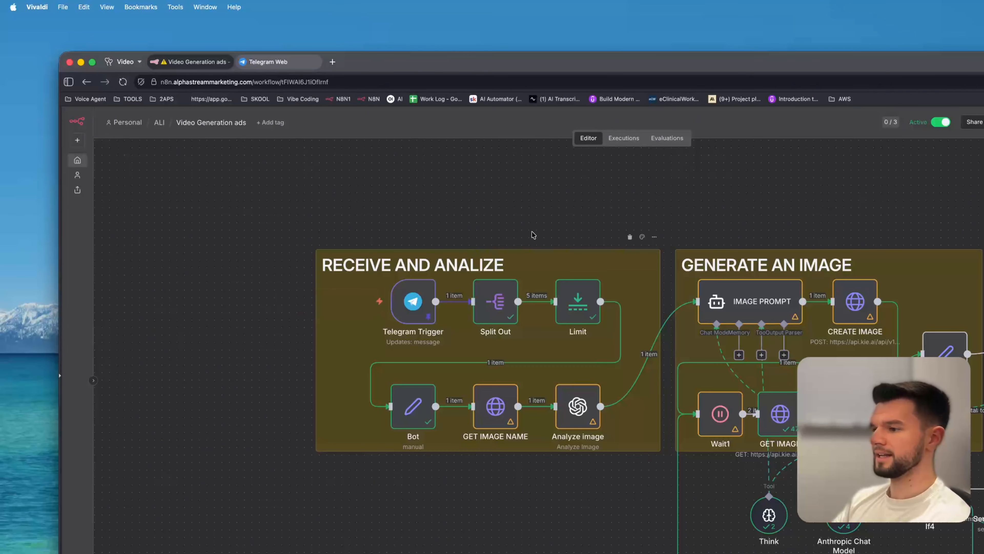
left_click_drag(815, 190, 576, 217)
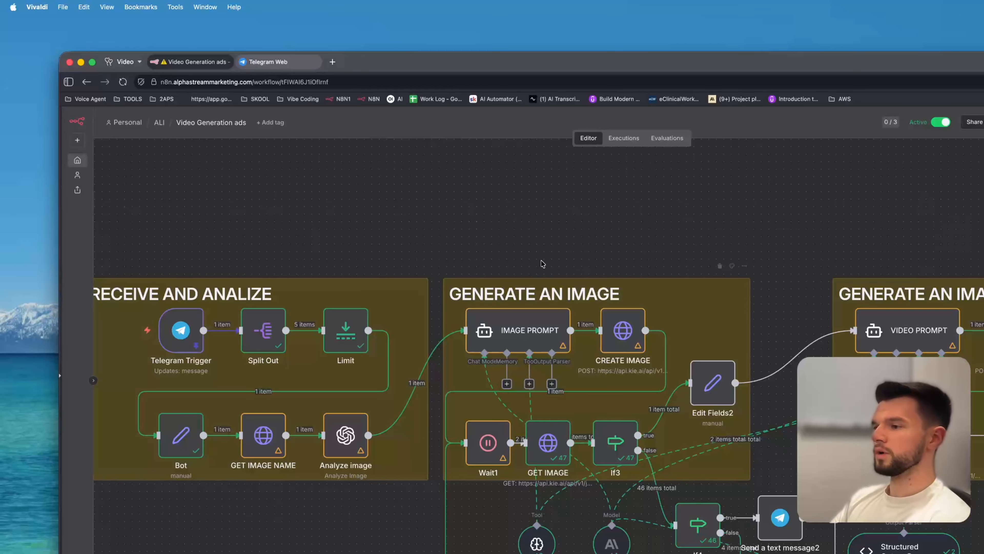
left_click_drag(695, 228, 325, 239)
left_click_drag(585, 247, 468, 189)
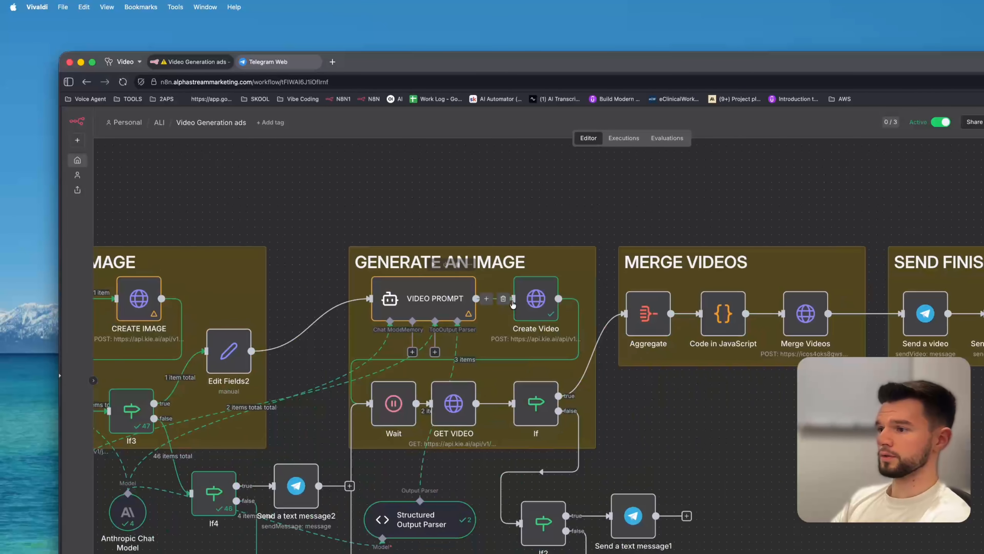
scroll(516, 296, "left", 3)
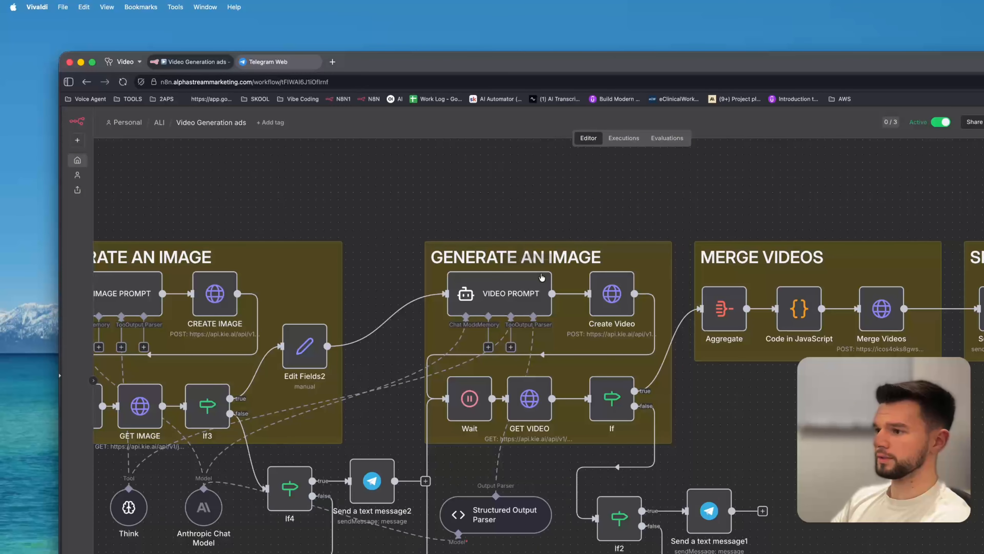
double_click(582, 260)
double_click(500, 257)
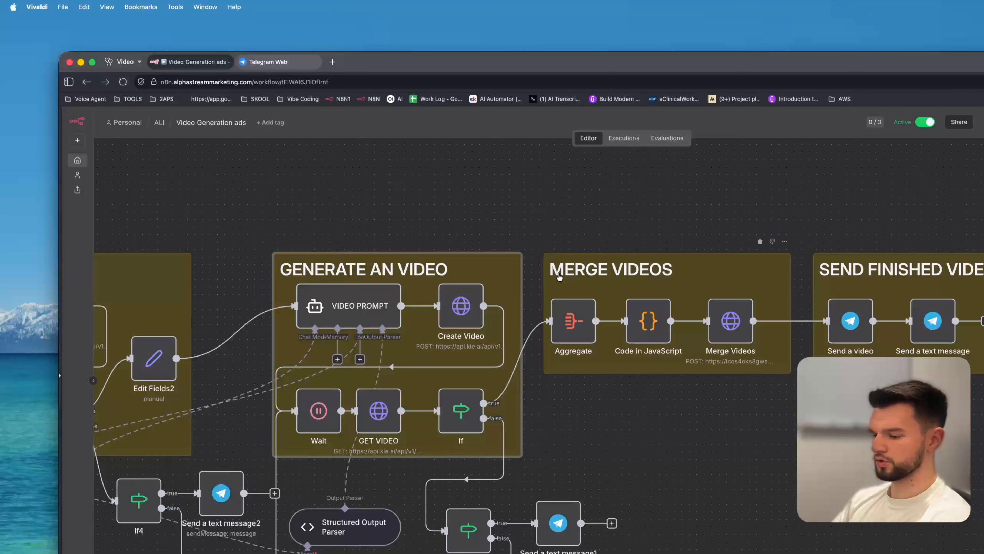
Select the RECEIVE AND ANALIZE section with its nodes and move it lower on the canvas.
scroll(558, 271, "left", 2)
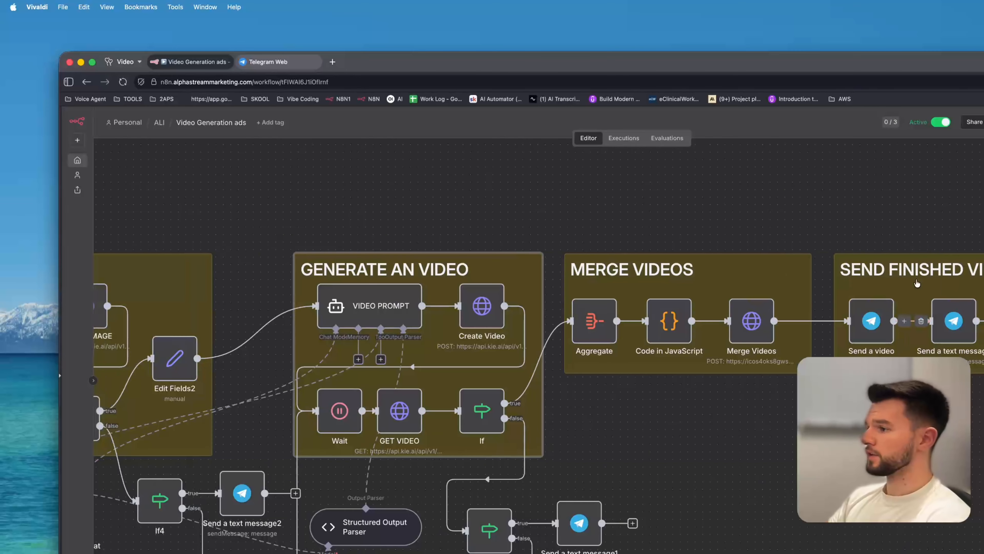
scroll(521, 215, "left", 20)
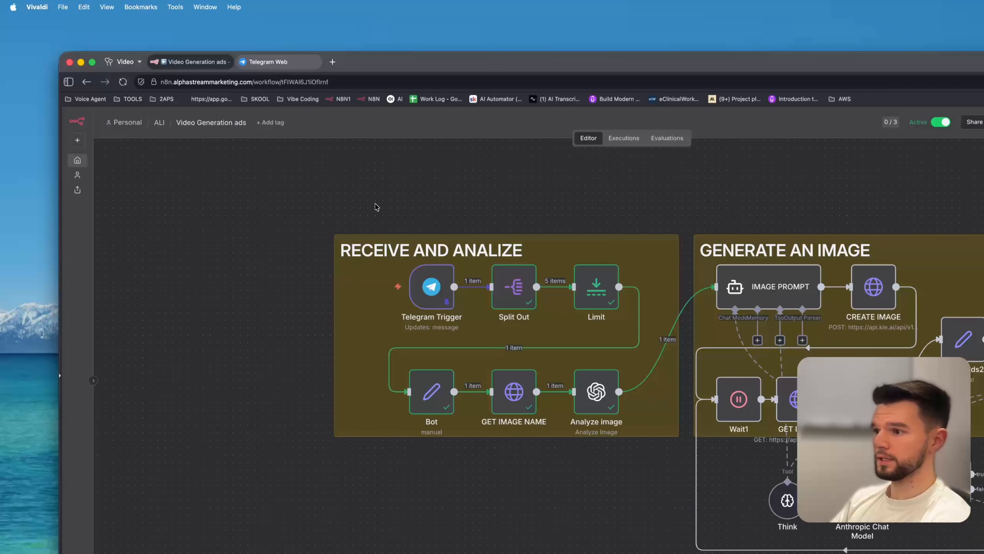
scroll(496, 426, "down", 3)
scroll(426, 310, "up", 2)
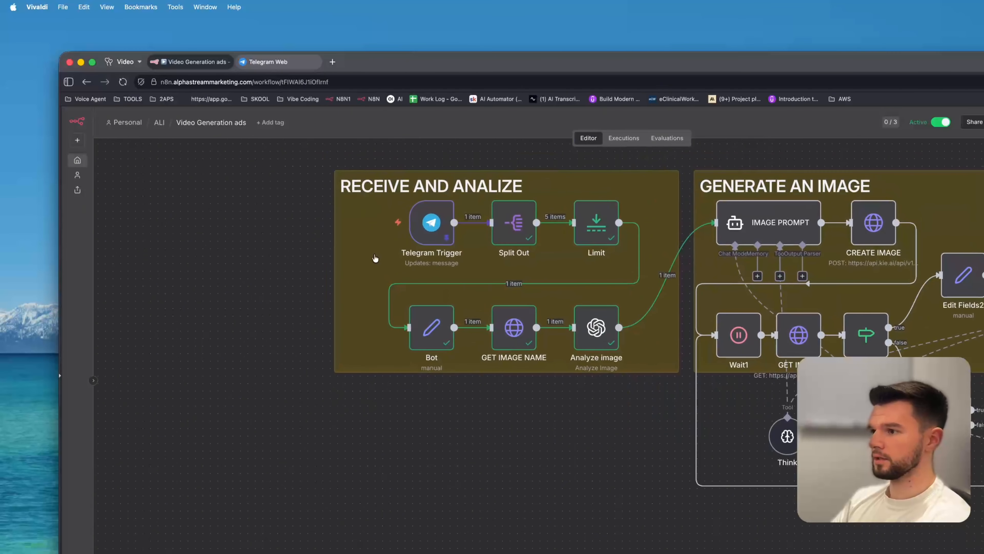
left_click_drag(286, 149, 684, 376)
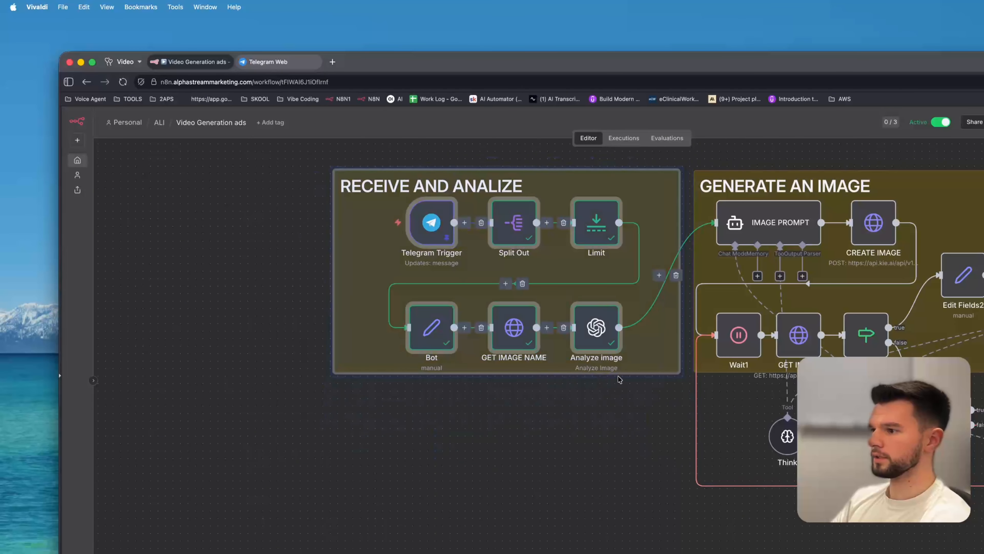
left_click_drag(583, 341, 578, 552)
Add a Telegram Send a text message node and place it below the RECEIVE AND ANALIZE section.
scroll(581, 543, "down", 4)
left_click_drag(584, 495, 587, 453)
left_click(736, 279)
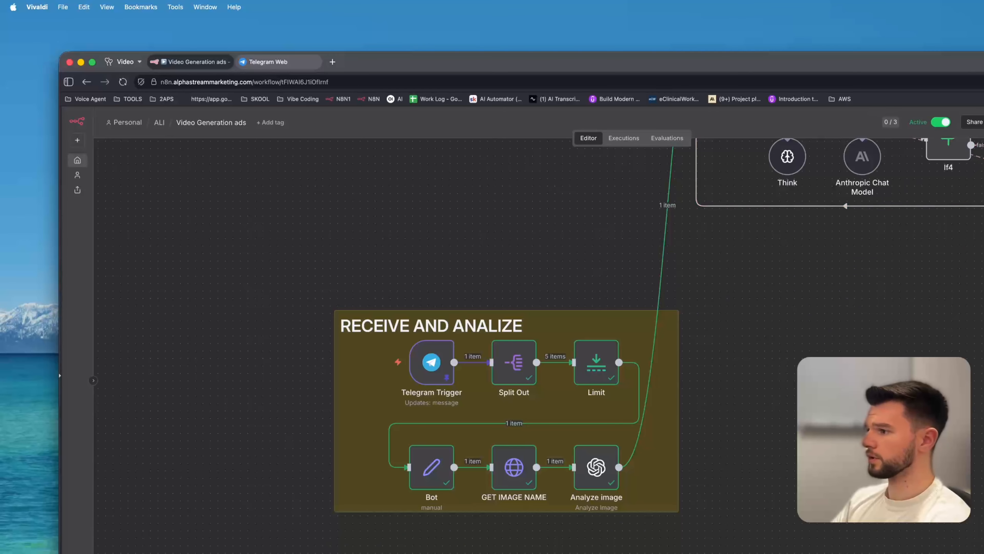
scroll(945, 258, "down", 4)
left_click_drag(887, 223, 861, 272)
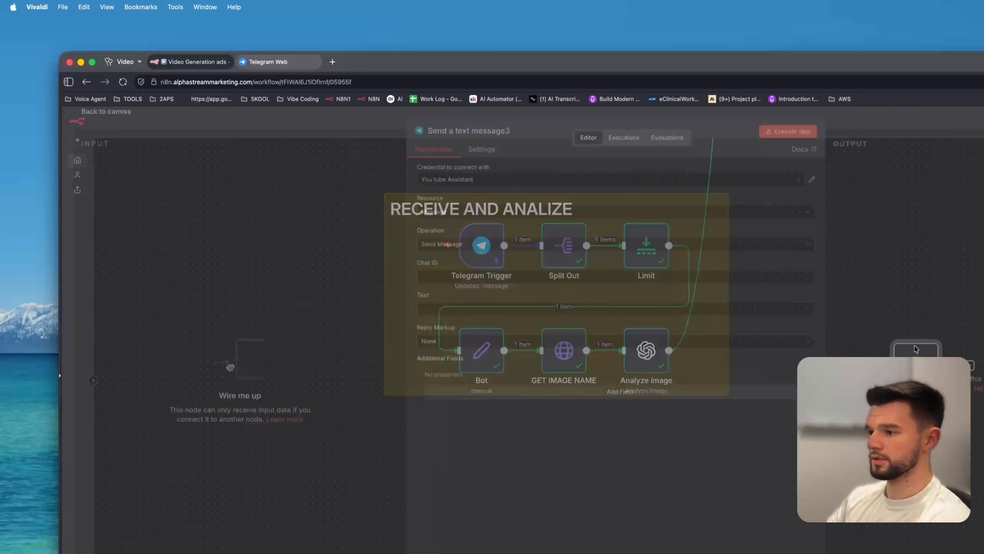
left_click(266, 133)
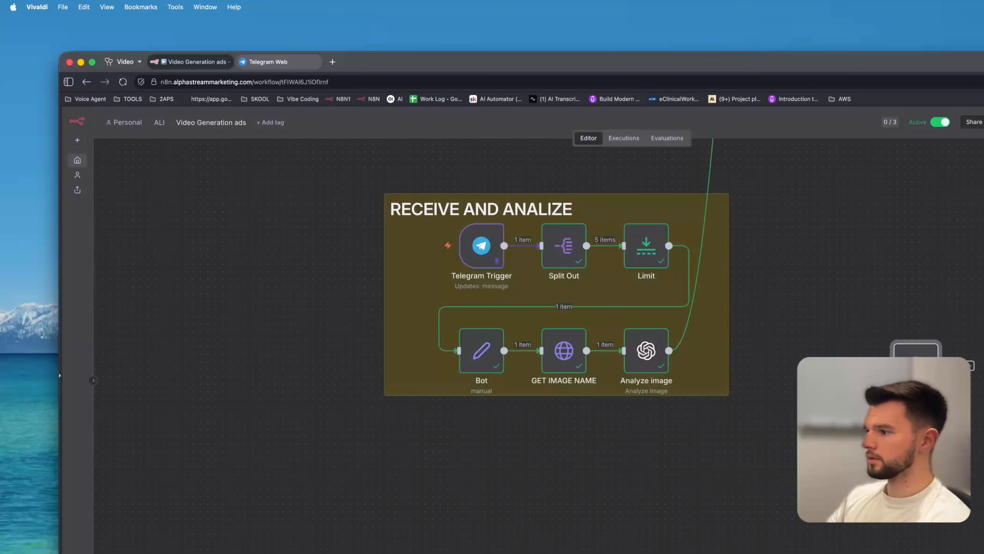
left_click_drag(926, 365, 468, 468)
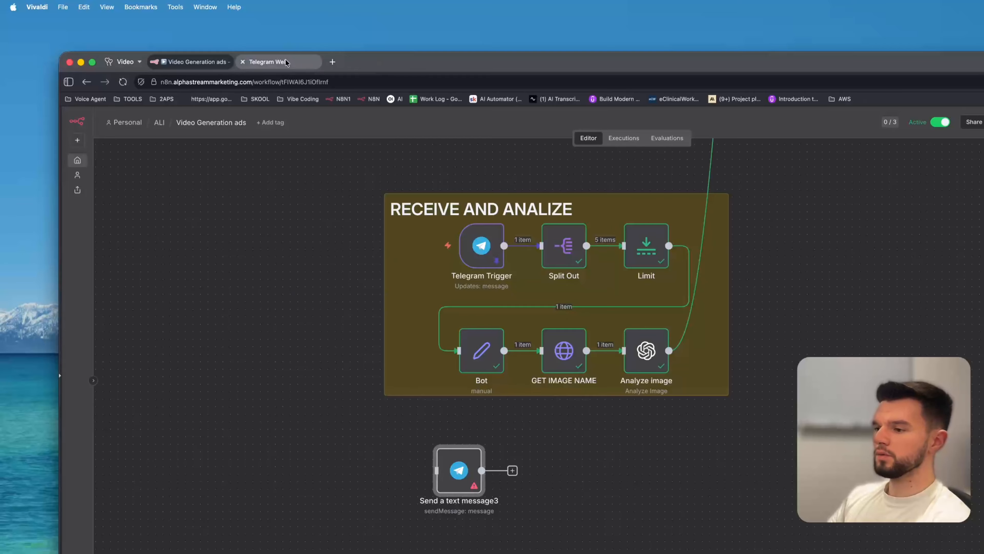
Open the BotFather chat in Telegram Web and send the /newbot command.
left_click(294, 64)
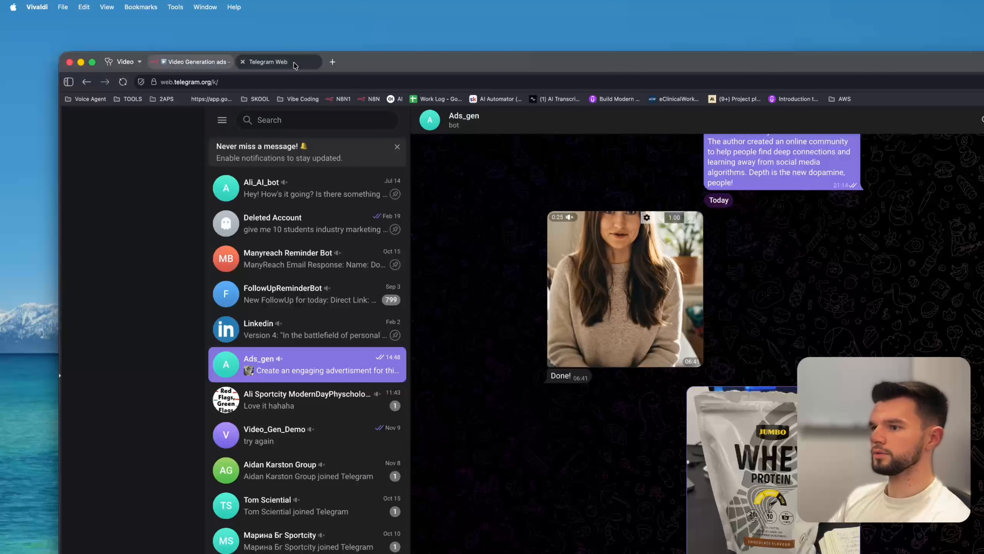
left_click(278, 120)
type("both")
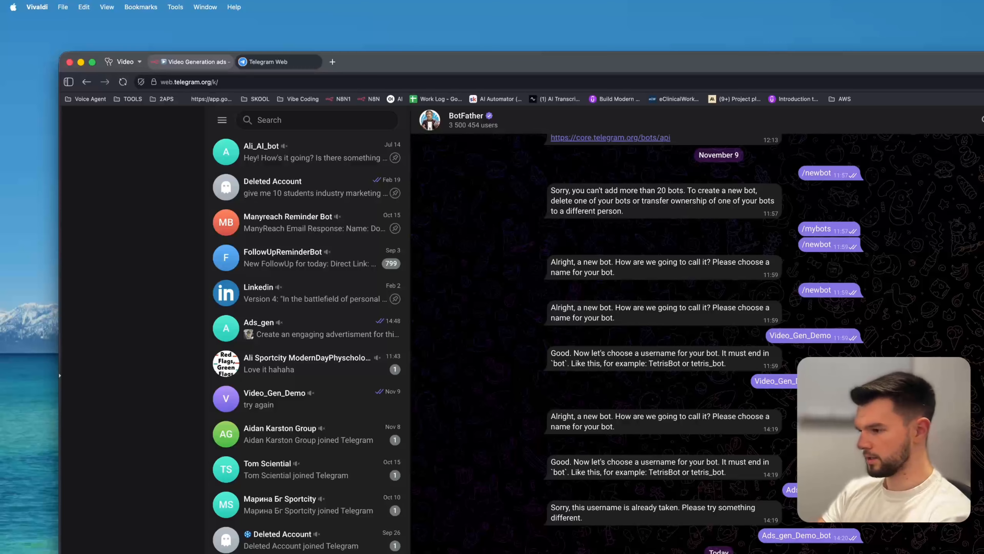
type("/n")
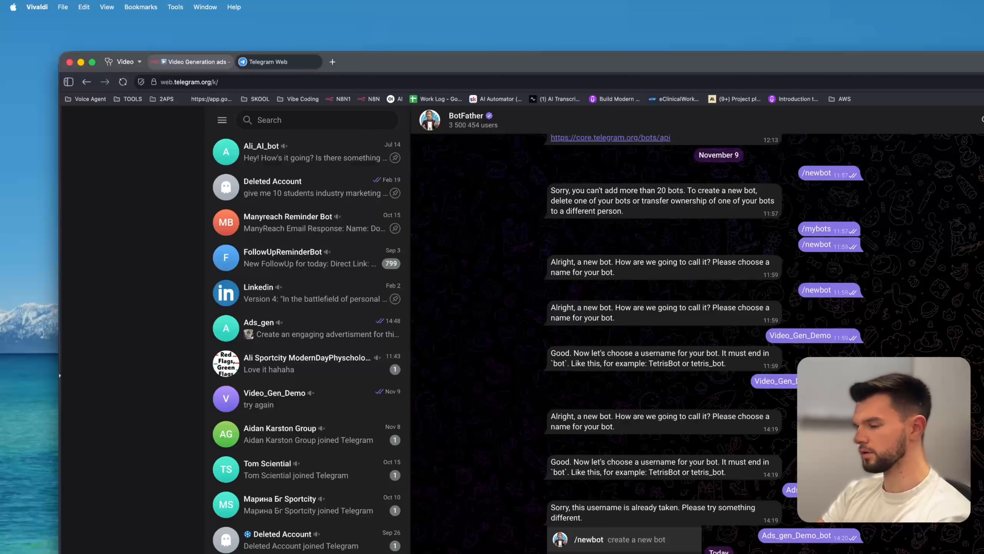
key("Return")
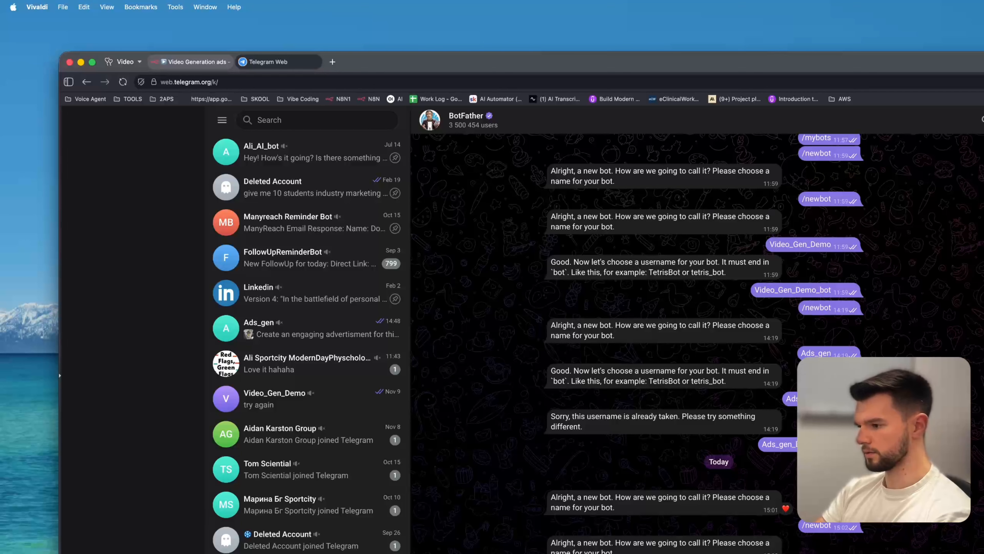
Send Demo-yt-ads as the new bot's name.
key("Return")
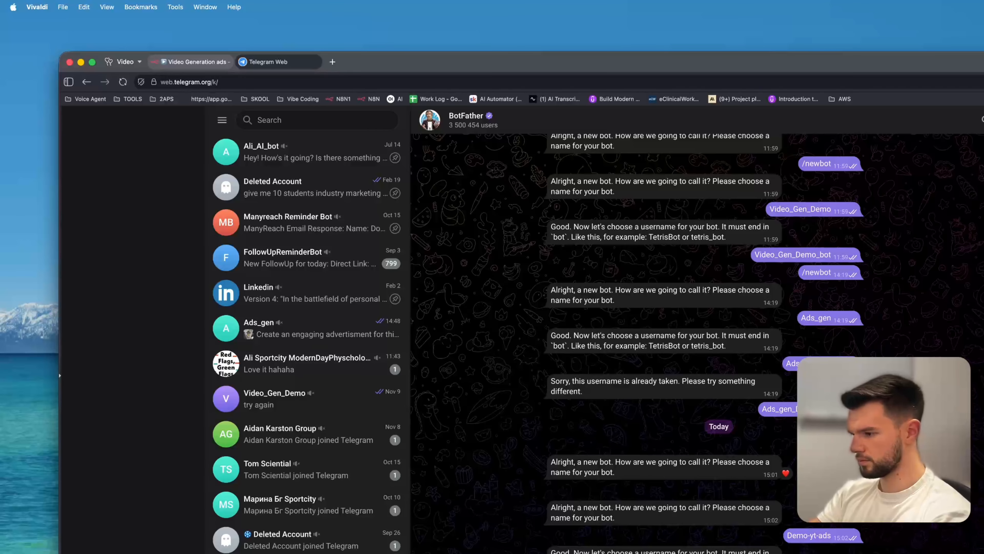
scroll(899, 528, "down", 5)
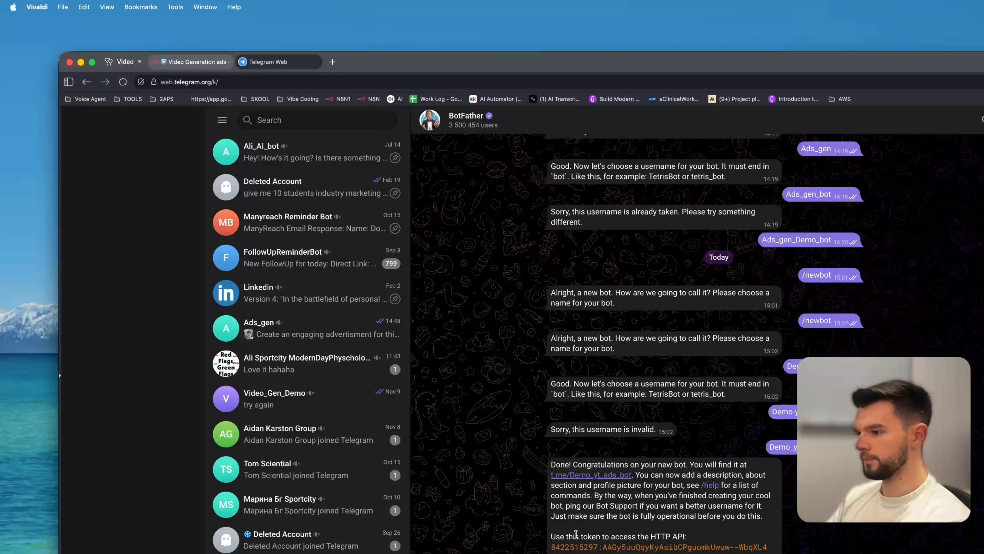
Copy the new bot's HTTP API token and start creating a new Telegram credential in the Send a text message3 node.
left_click_drag(771, 548, 550, 548)
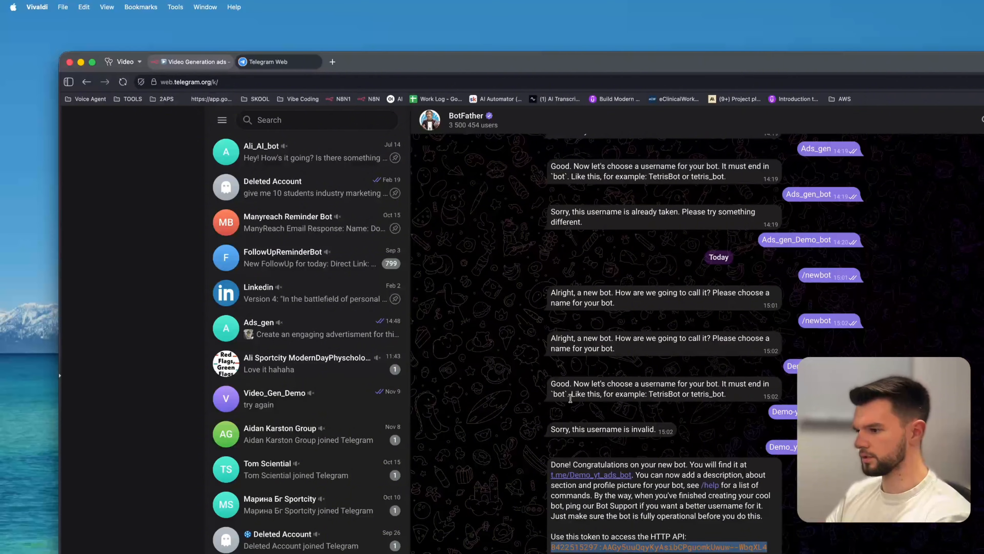
left_click(205, 63)
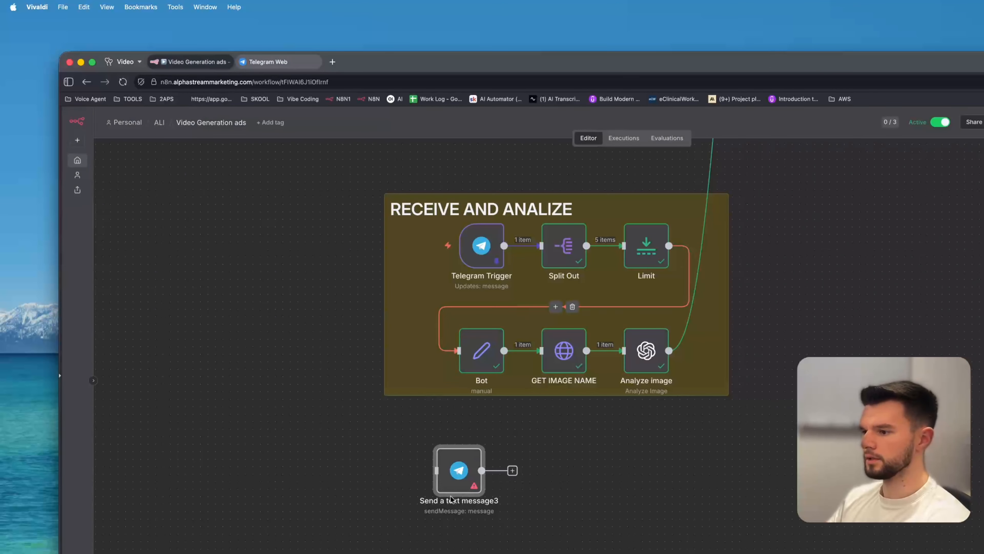
double_click(458, 477)
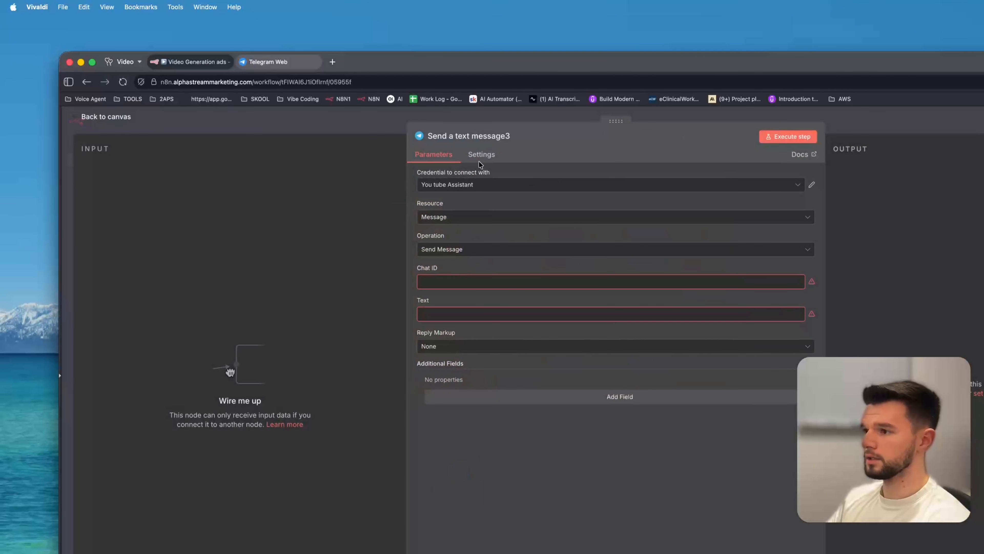
left_click(462, 186)
scroll(490, 279, "down", 5)
left_click(469, 343)
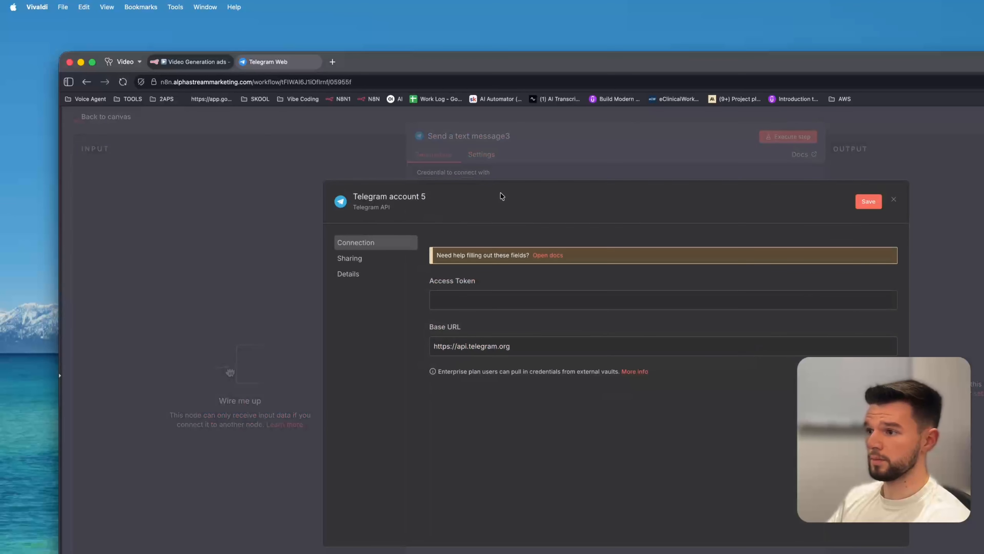
Name the credential YT demo Ads, paste the bot's access token, and save it.
left_click(398, 199)
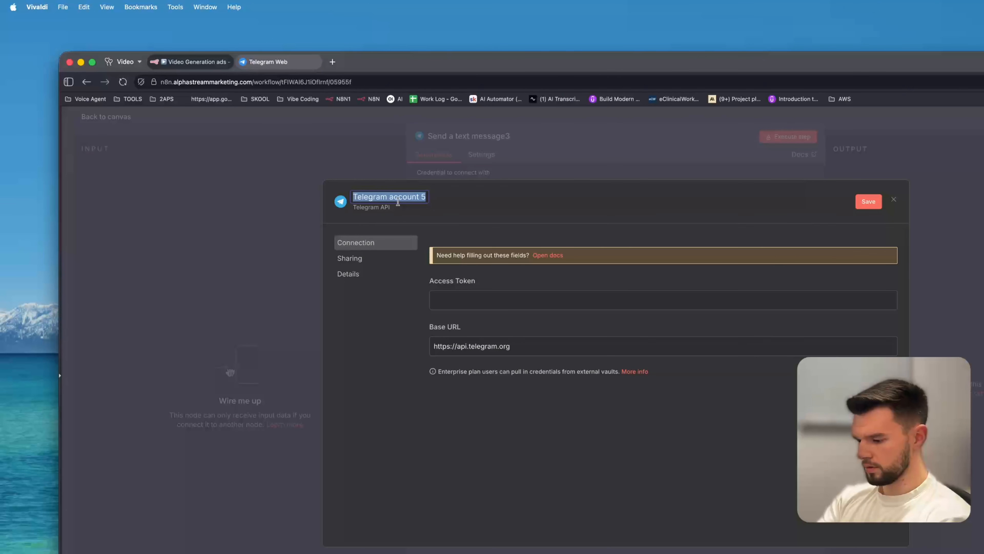
type("YT demo Ads")
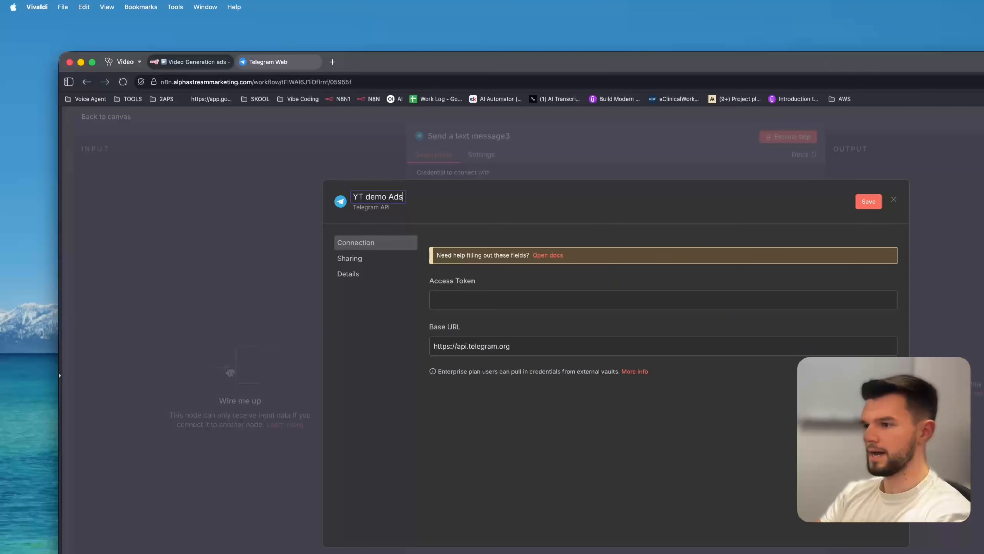
left_click(503, 299)
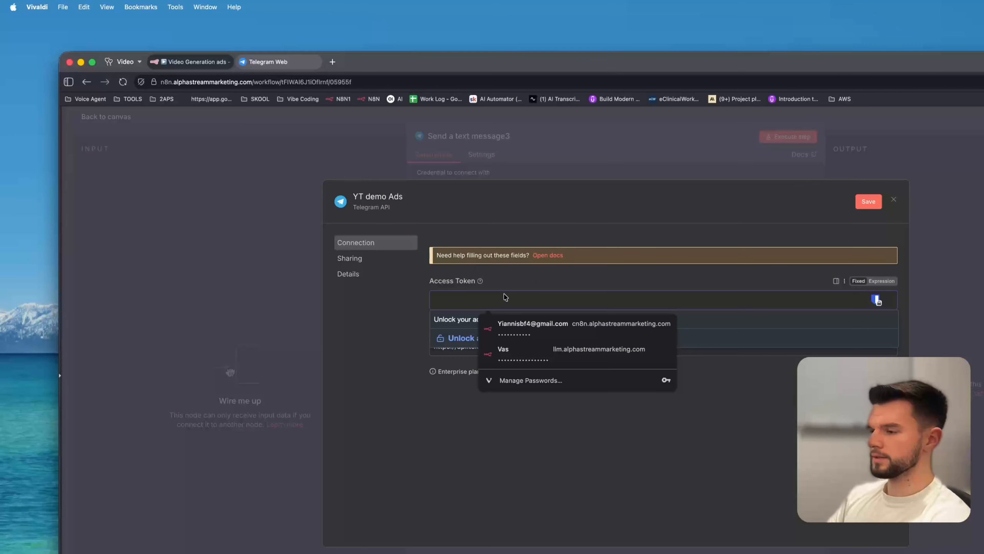
key("super+v")
left_click(881, 281)
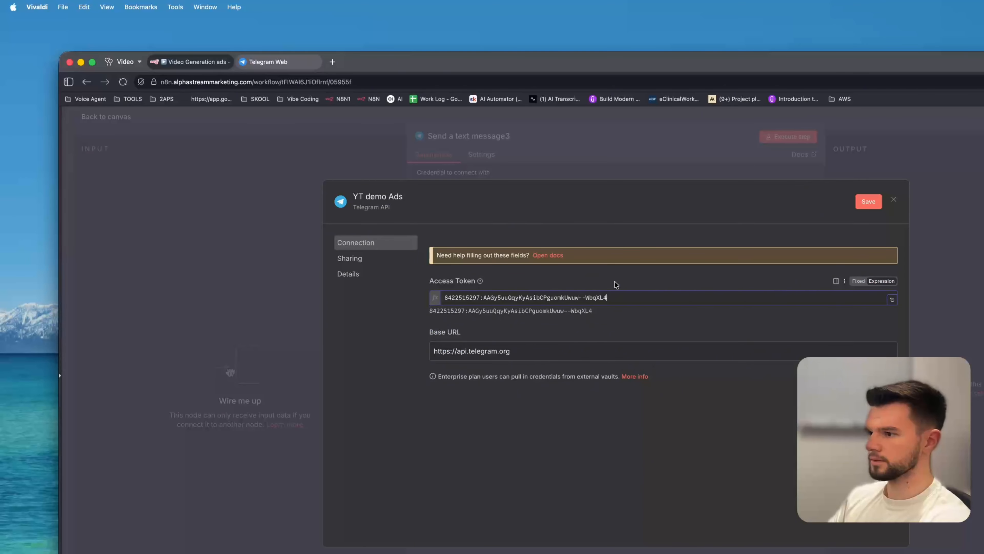
left_click(869, 202)
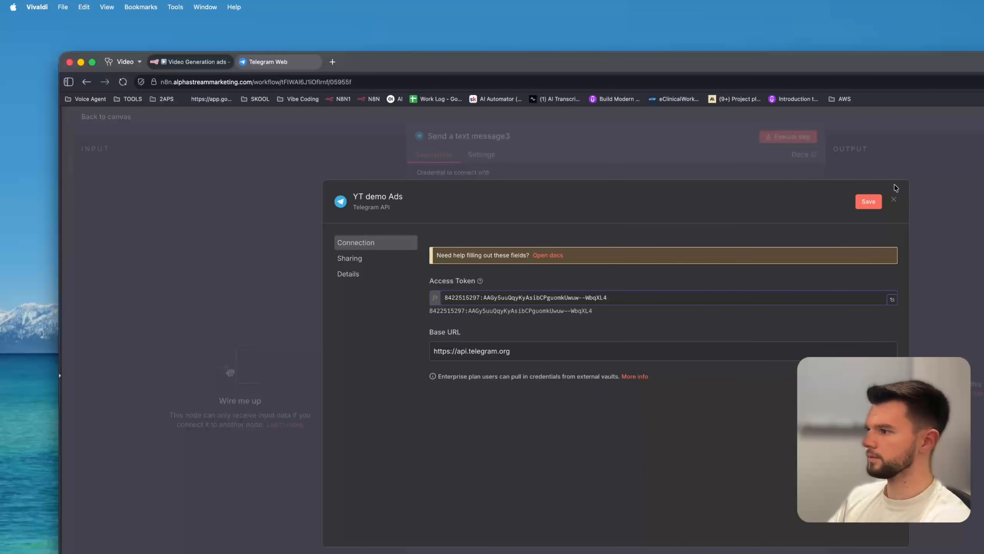
left_click(895, 201)
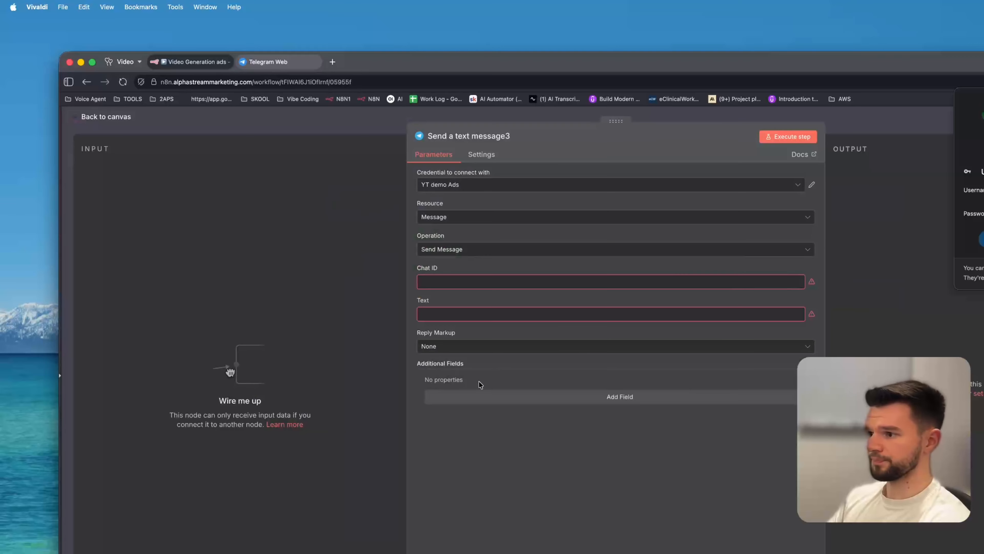
Return to the canvas and delete the Send a text message3 node.
left_click(114, 117)
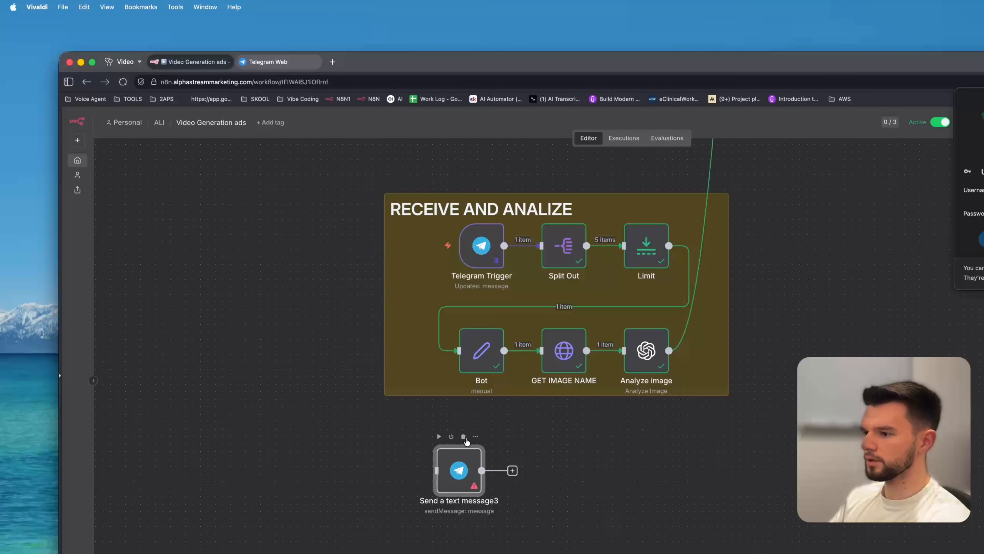
left_click(464, 441)
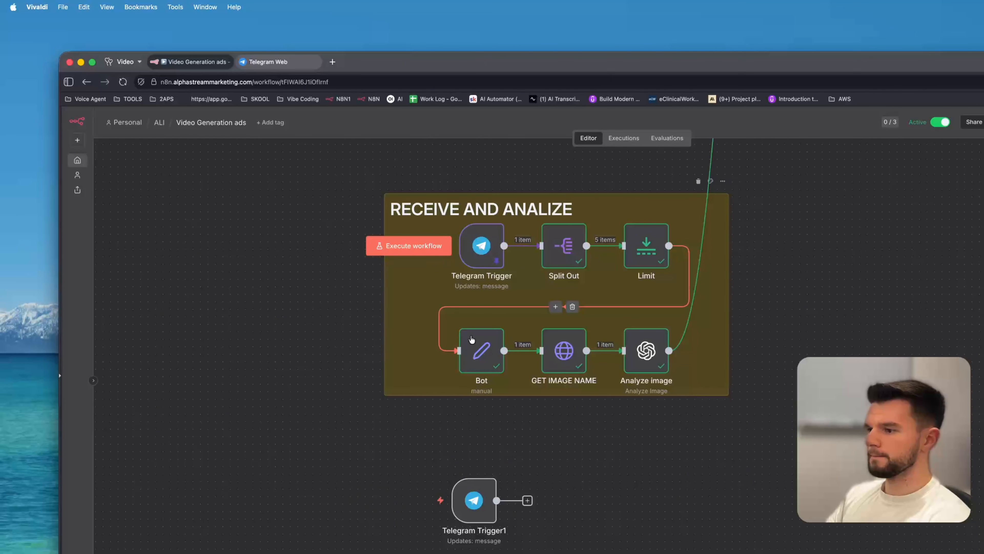
Deactivate the workflow.
mouse_move(420, 500)
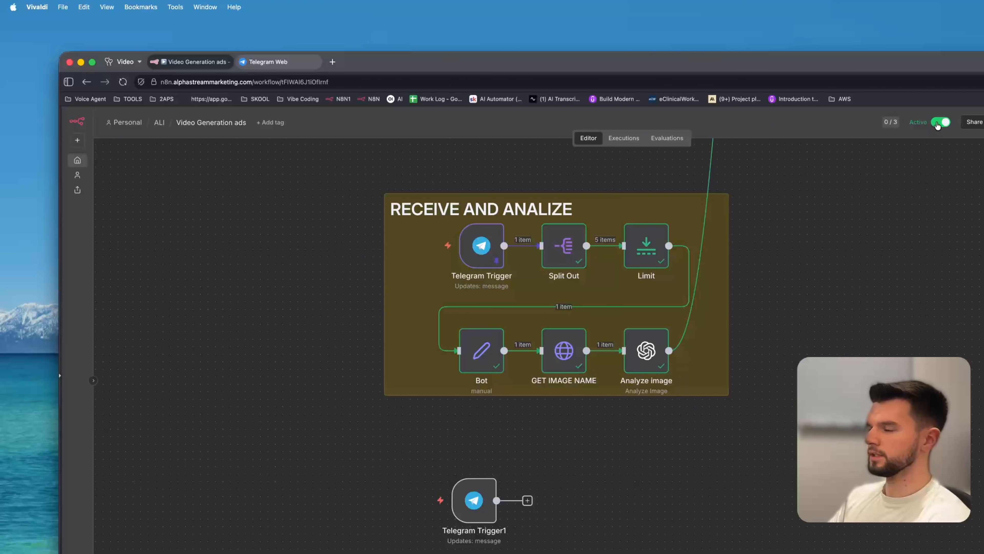
mouse_move(403, 508)
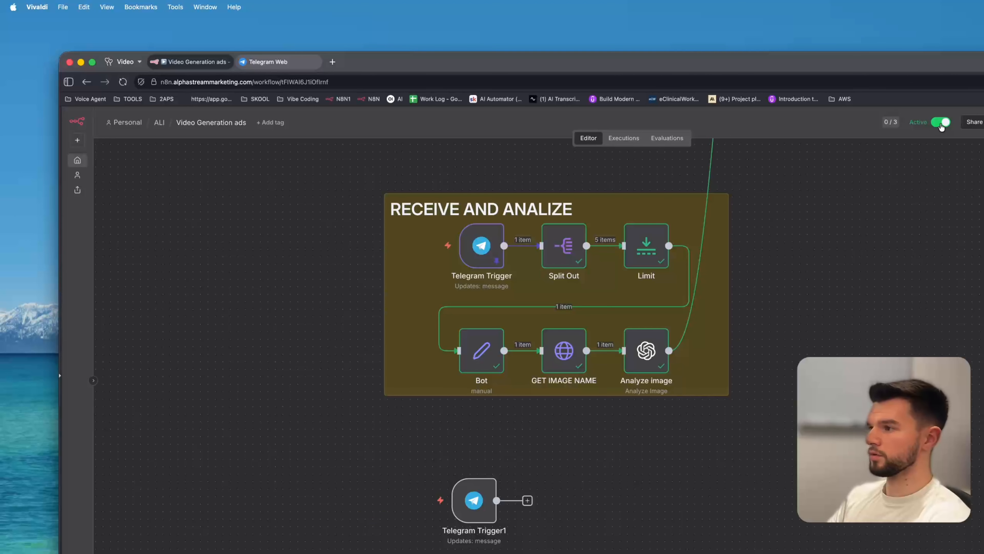
left_click(941, 123)
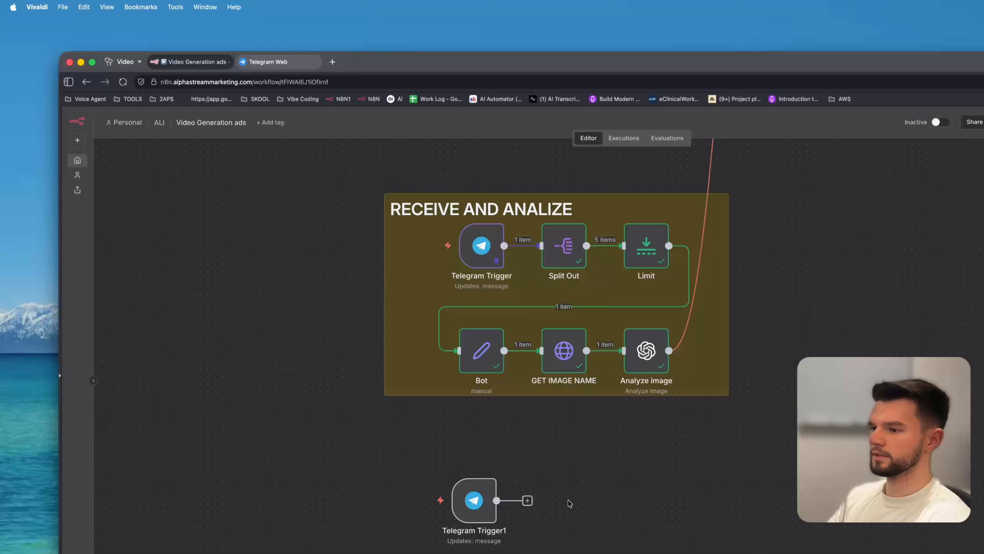
Test Telegram Trigger1 by starting the new bot from its chat link, then inspect the received message.
left_click(403, 501)
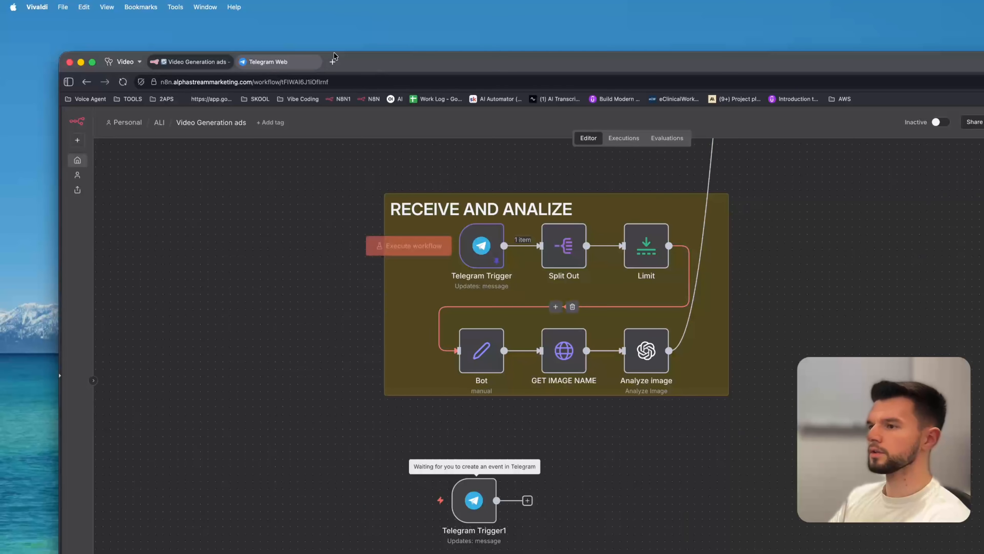
left_click(271, 62)
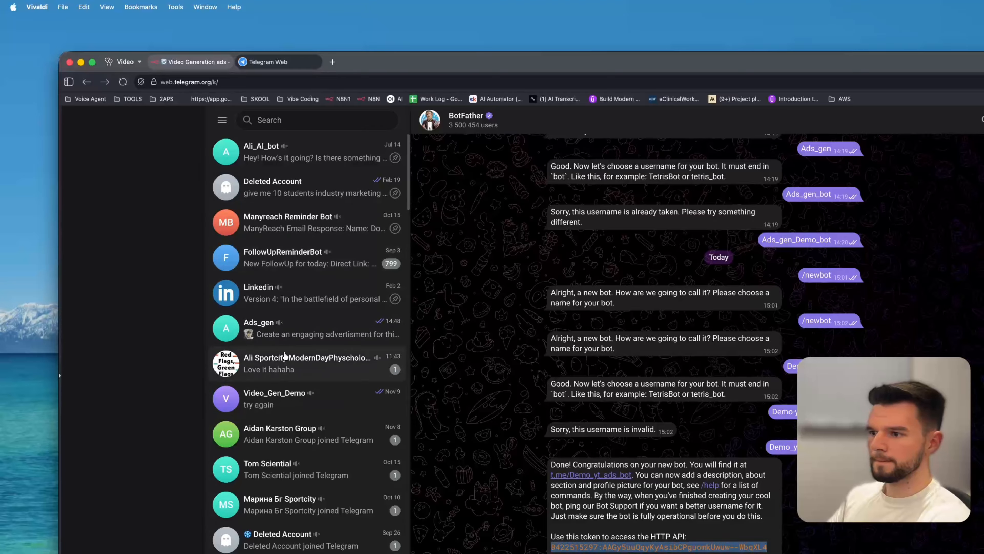
left_click(612, 477)
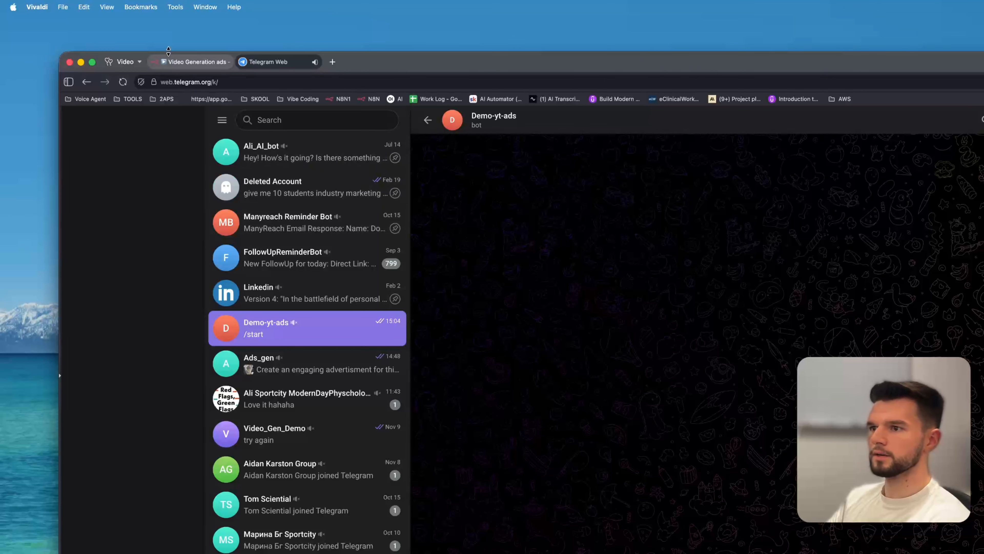
left_click(177, 65)
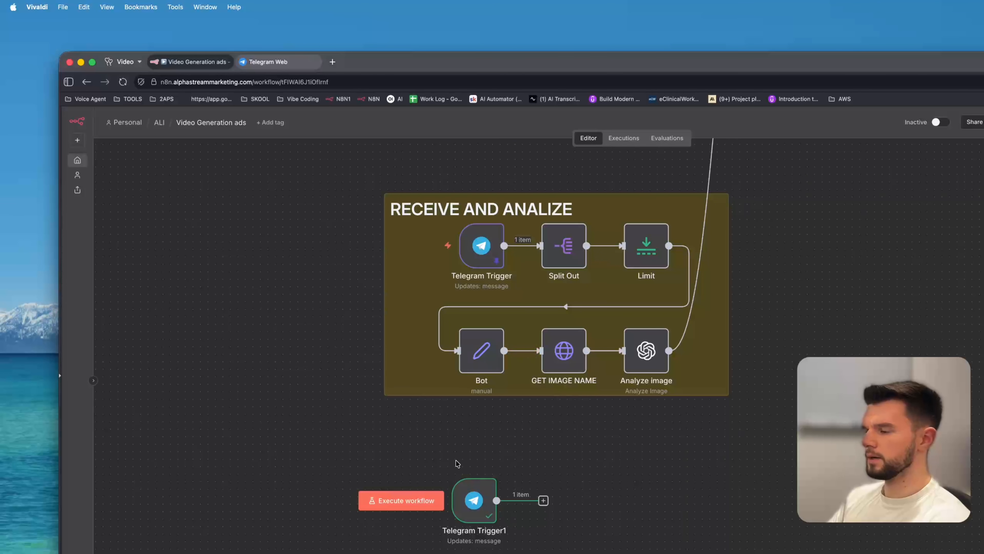
double_click(468, 501)
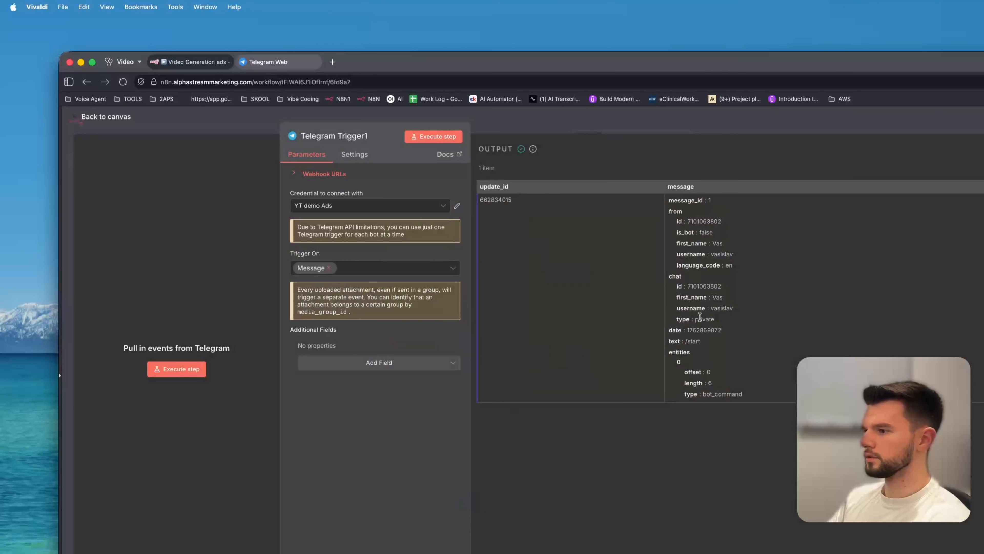
left_click(252, 127)
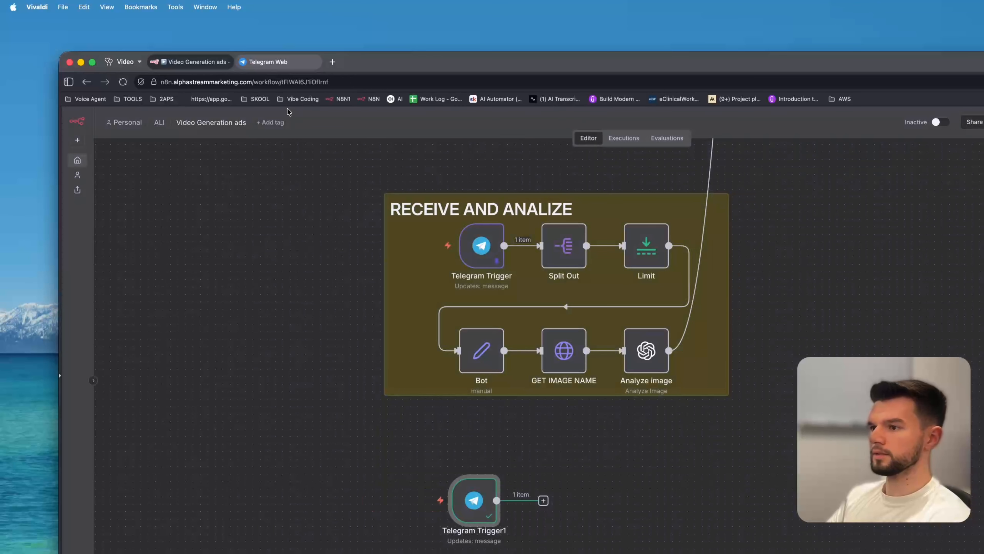
Listen again on Telegram Trigger1 and send the bot a photo captioned adasdadad.
left_click(401, 500)
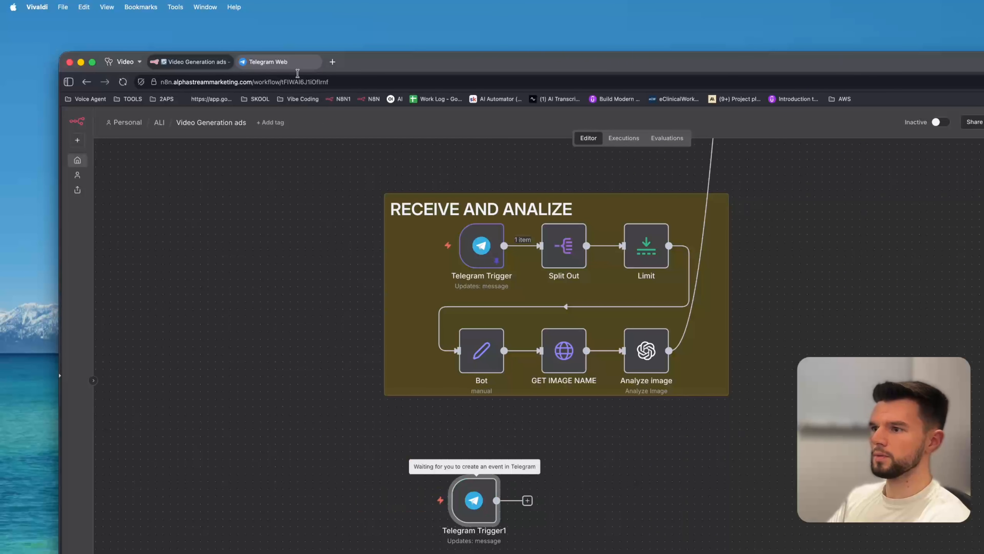
left_click(295, 63)
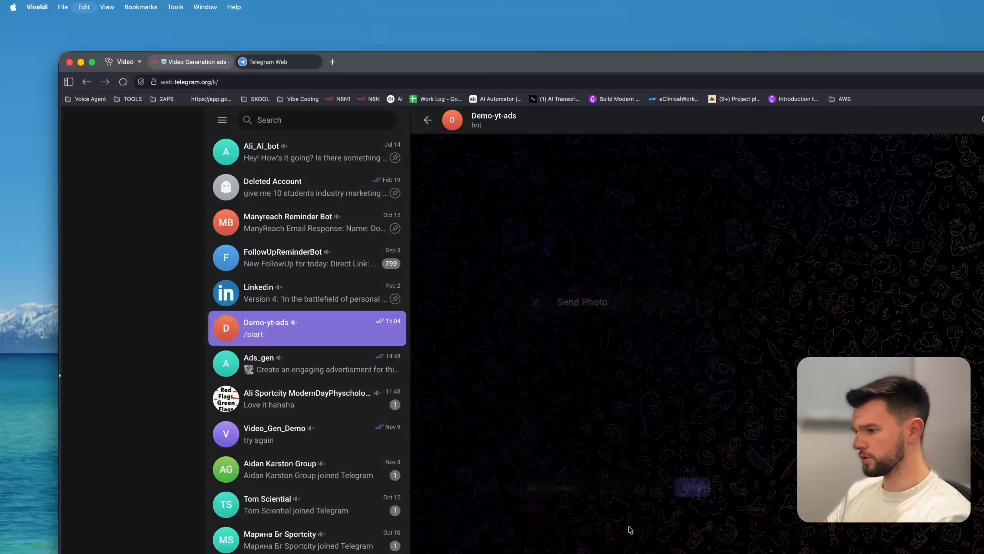
left_click_drag(629, 528, 562, 449)
type("adasdadad")
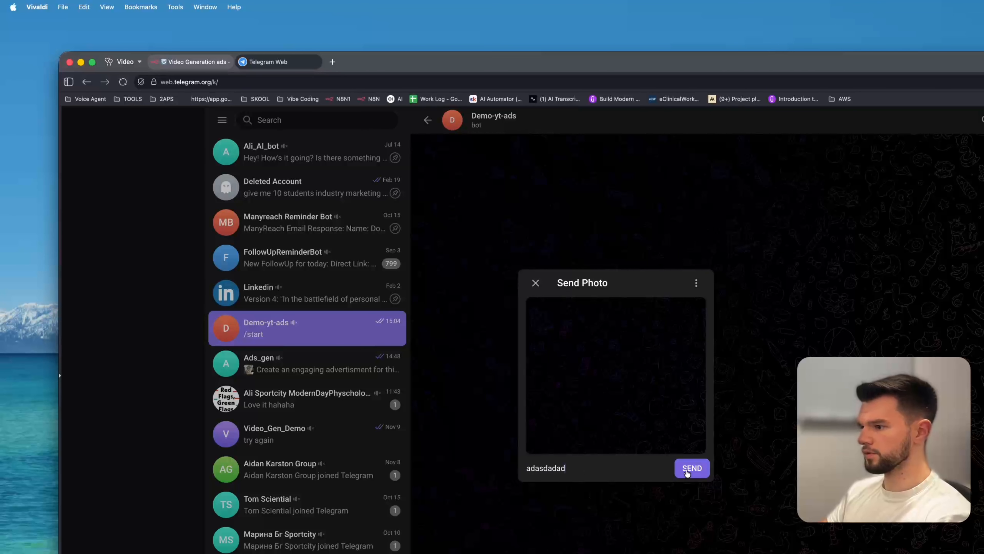
left_click(692, 468)
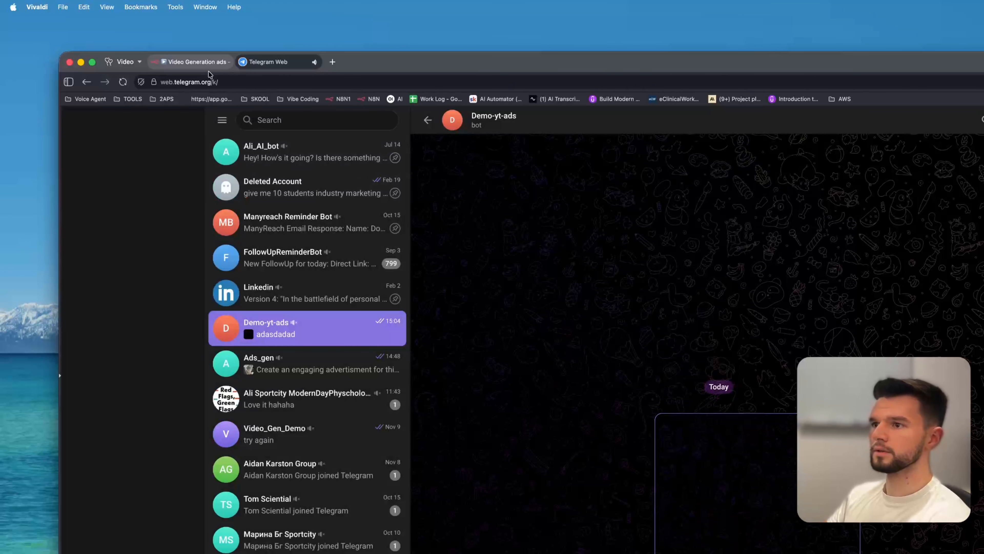
Inspect the photo entries in Telegram Trigger1's output data.
key("ctrl+shift+Tab")
double_click(474, 500)
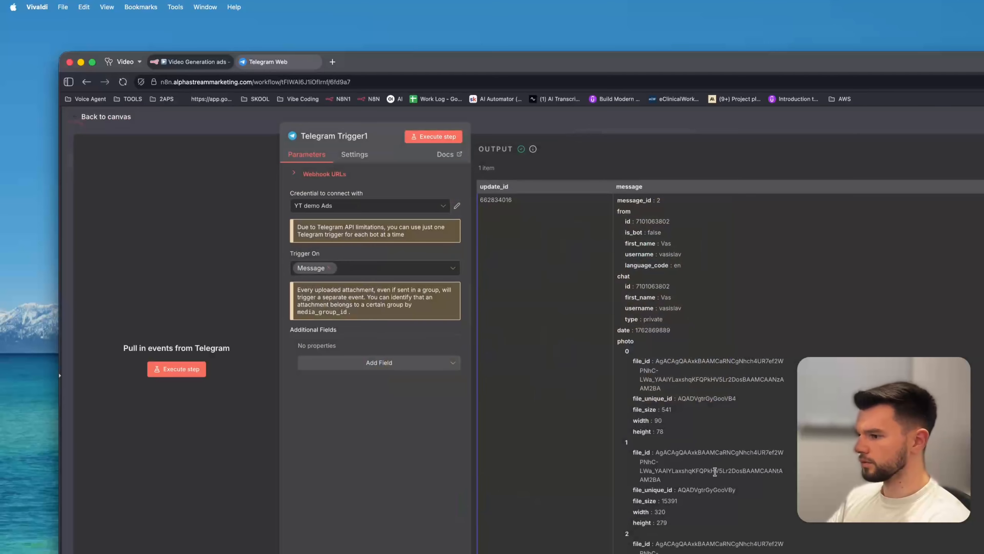
scroll(658, 327, "up", 4)
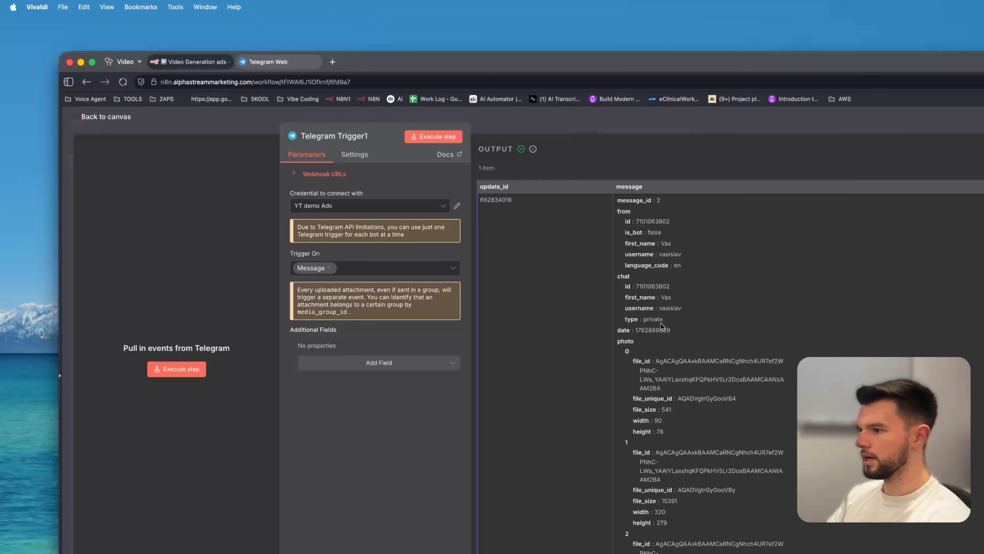
scroll(661, 326, "down", 4)
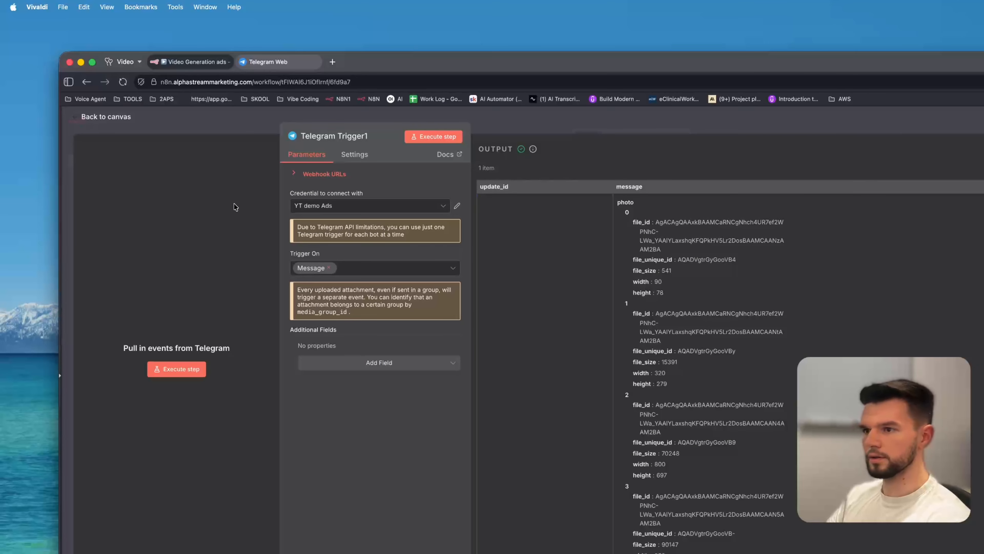
left_click(106, 116)
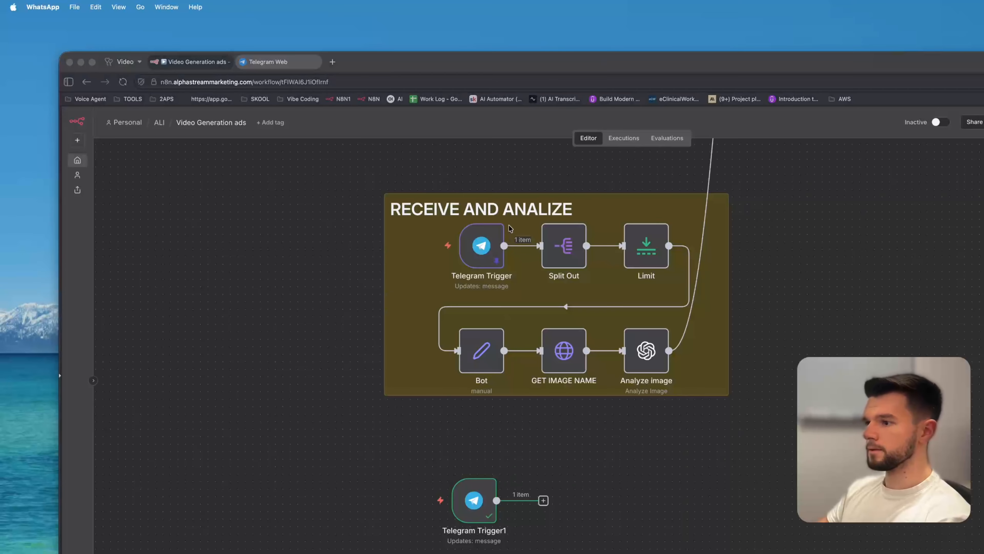
left_click(475, 501)
double_click(475, 501)
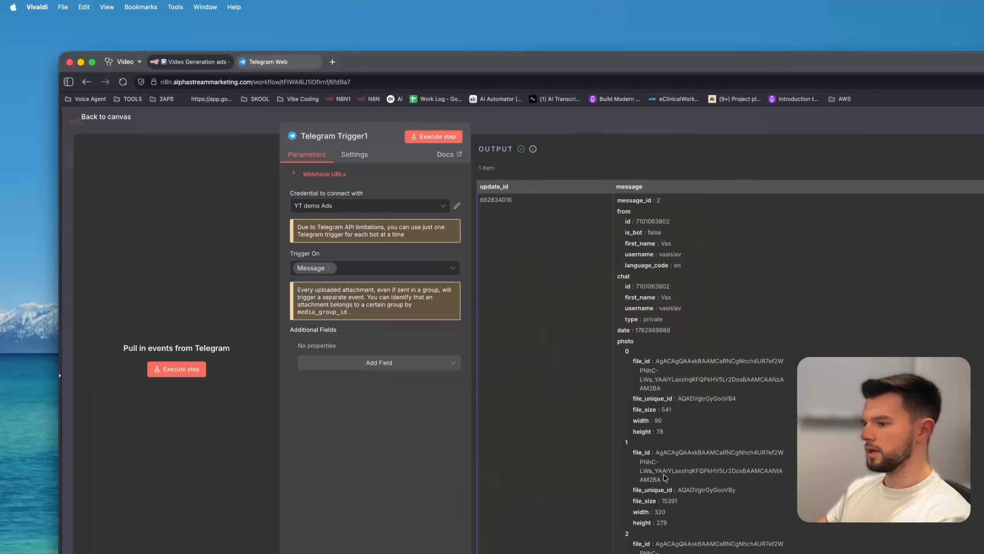
left_click_drag(634, 358, 681, 430)
left_click(687, 399)
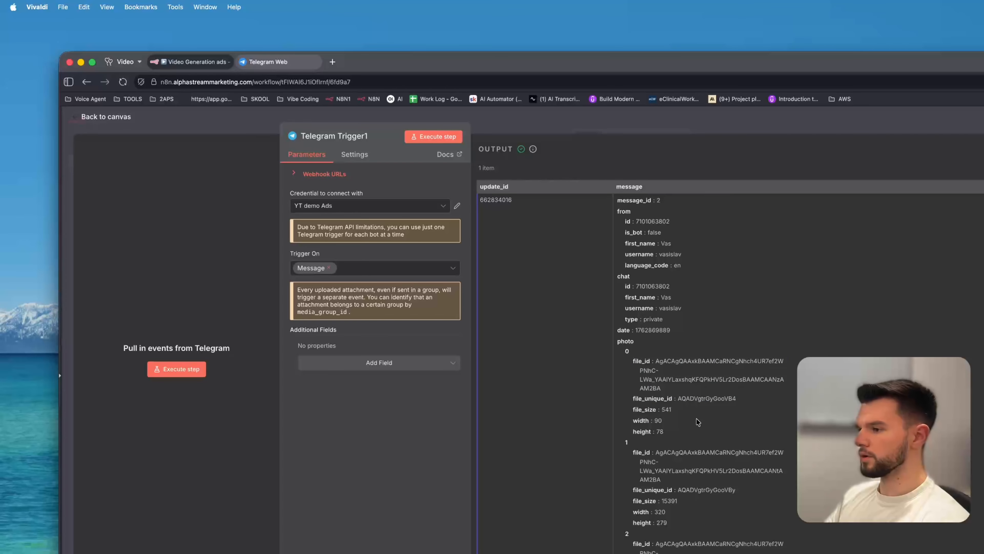
scroll(655, 380, "down", 4)
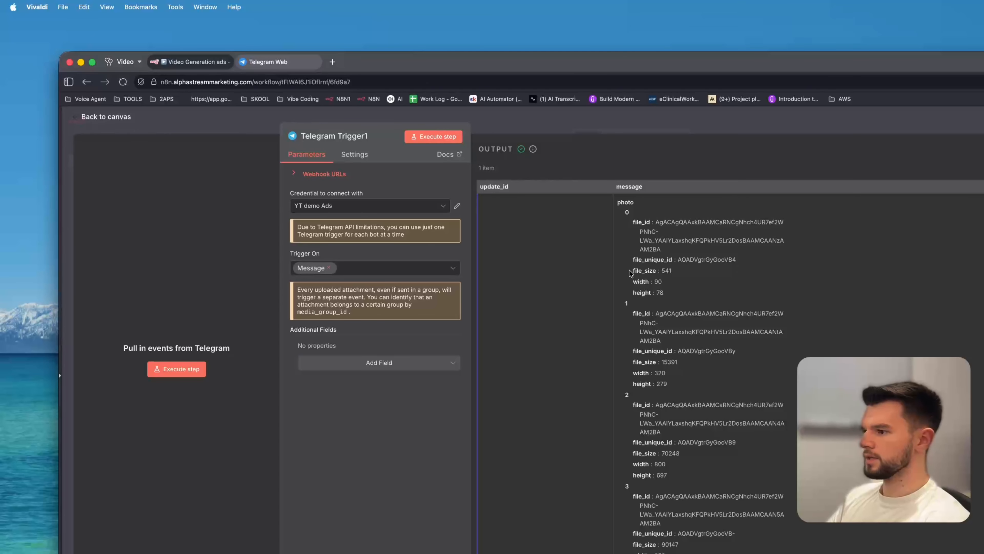
left_click_drag(630, 272, 675, 271)
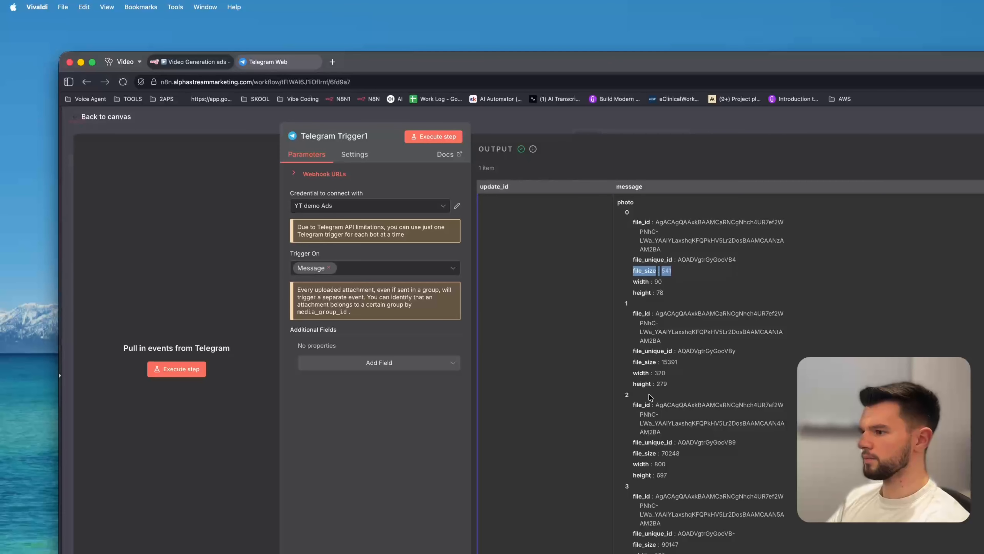
left_click_drag(671, 366, 678, 367)
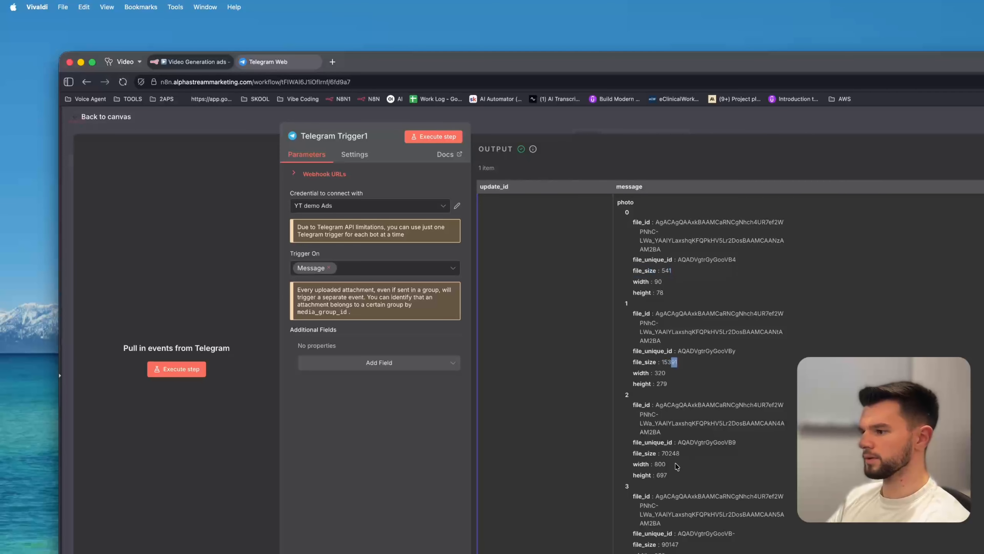
left_click(247, 131)
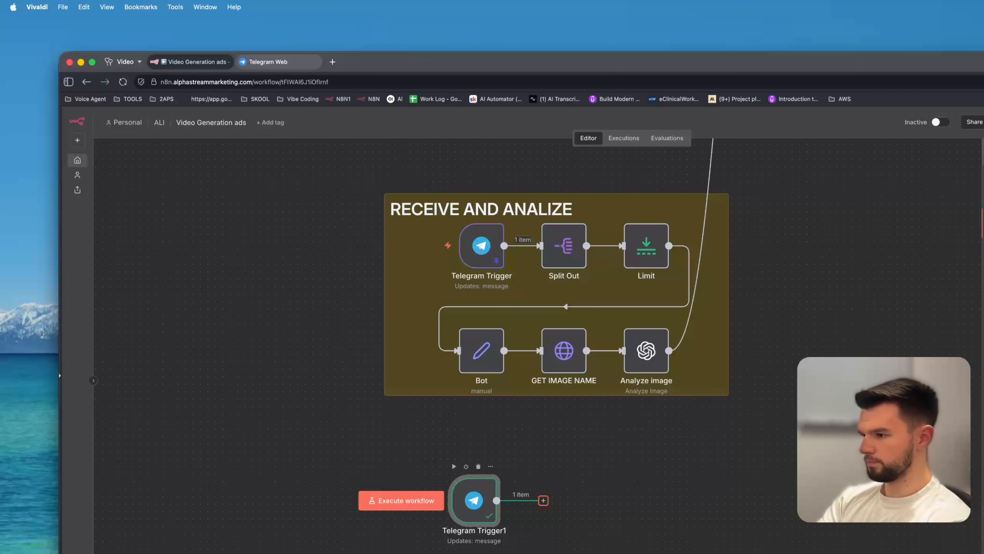
Add a Split Out node after Telegram Trigger1 that splits the photo field, and run it.
key("Return")
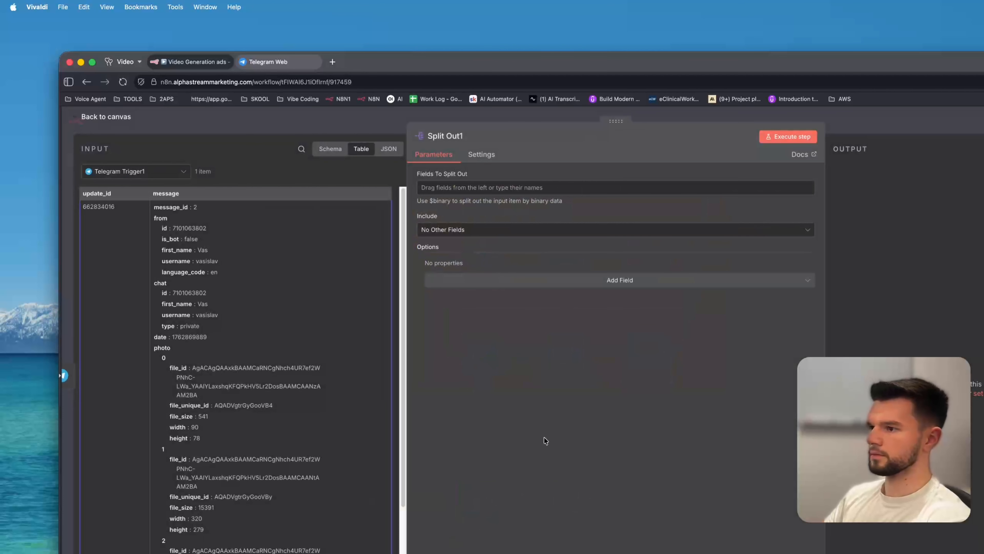
left_click_drag(162, 348, 477, 190)
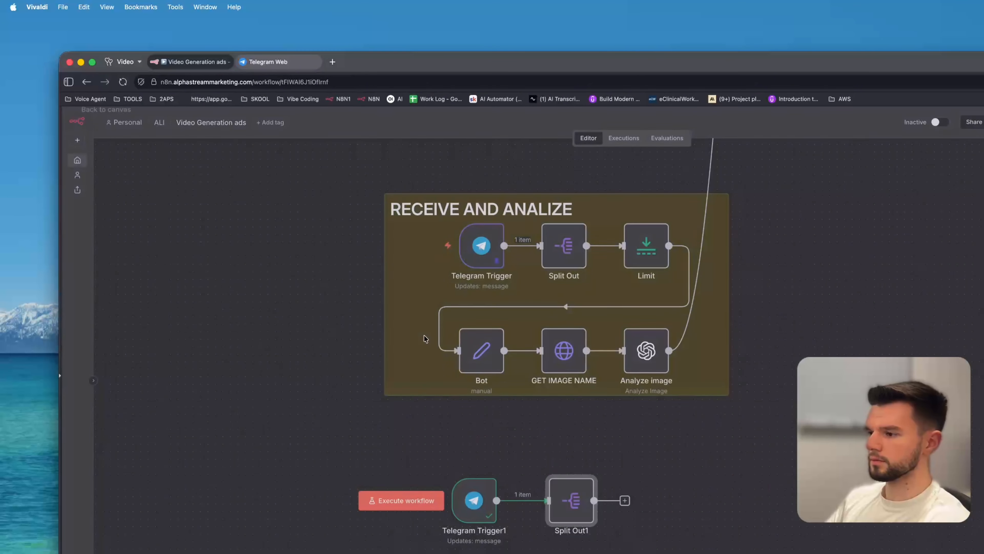
left_click(267, 121)
left_click(552, 466)
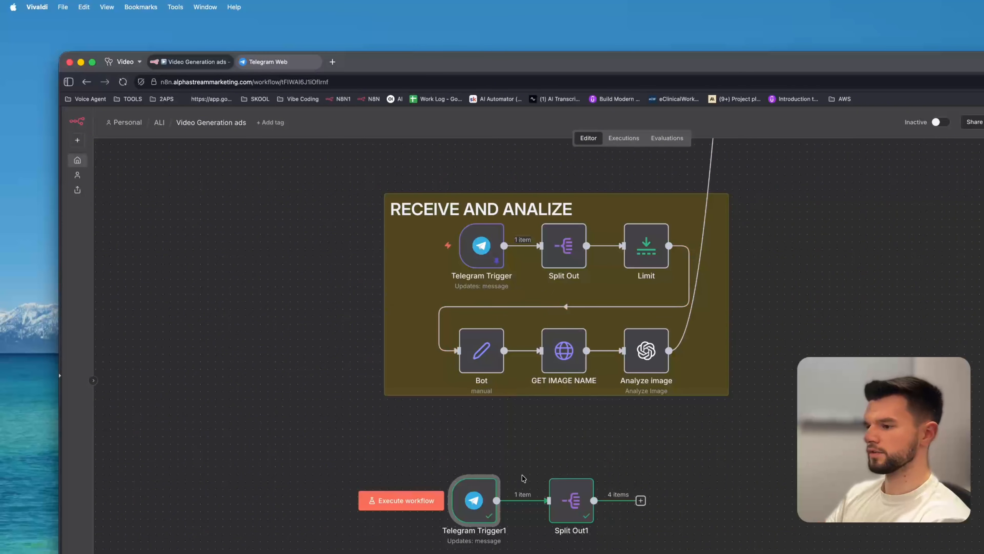
Add a Limit node after Split Out1 keeping 1 item set to Last Items, and execute the step.
right_click(459, 490)
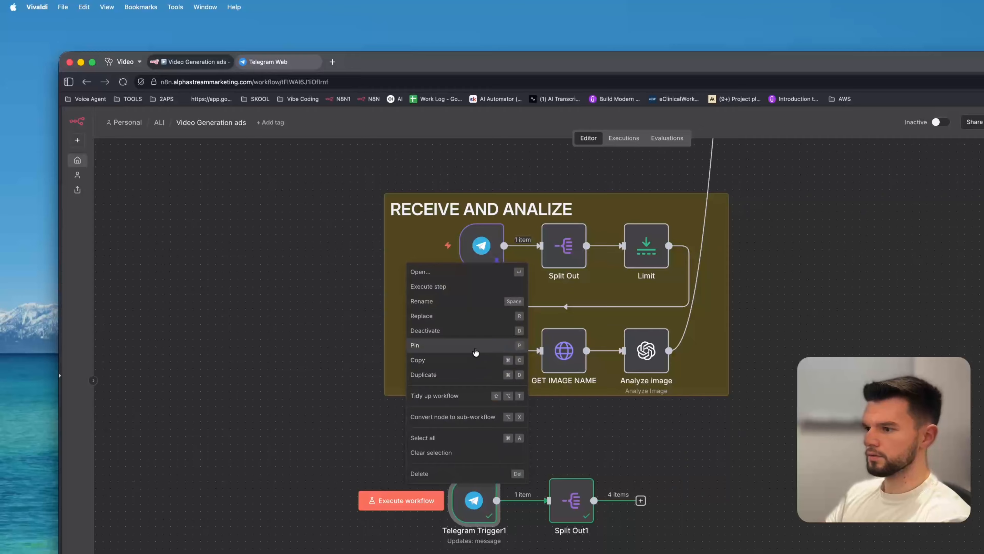
left_click(449, 334)
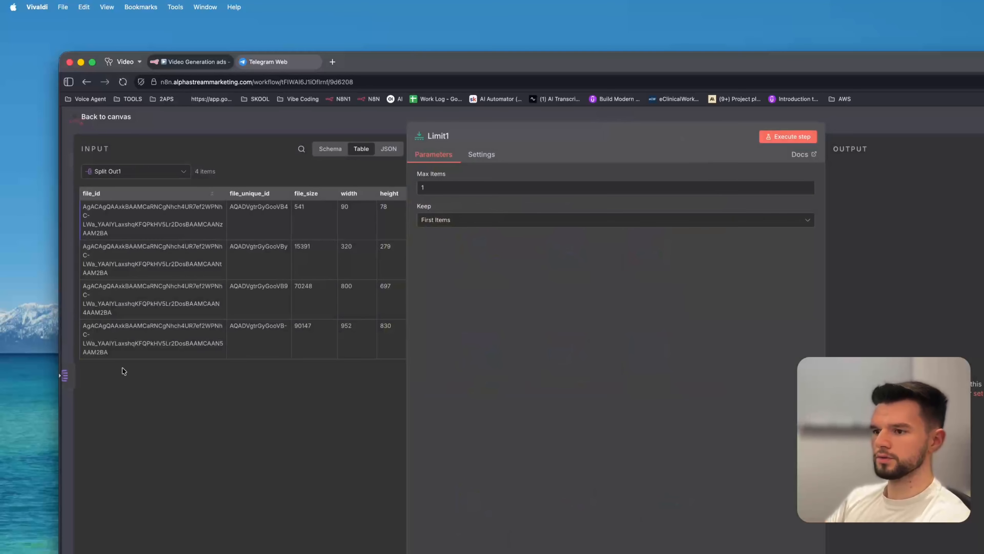
left_click(523, 224)
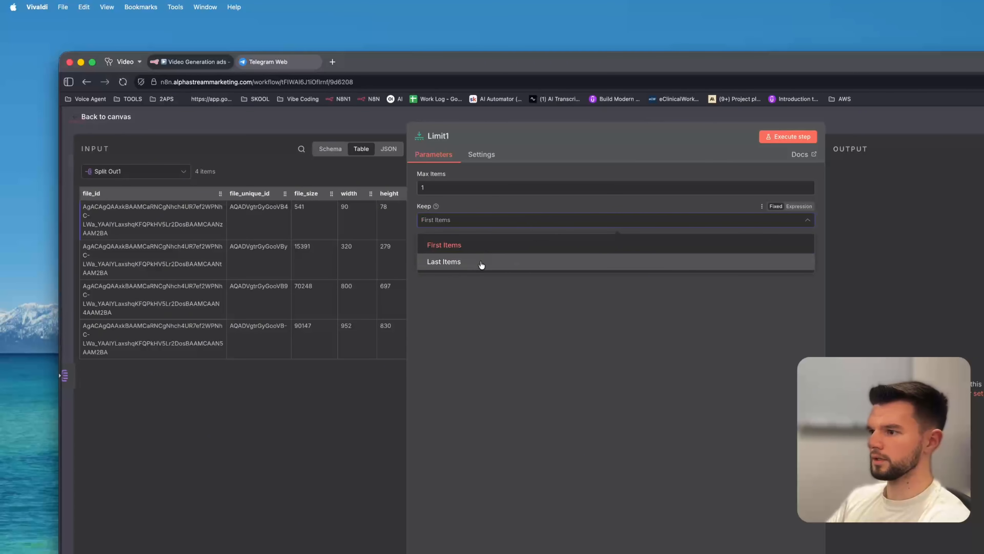
left_click(460, 264)
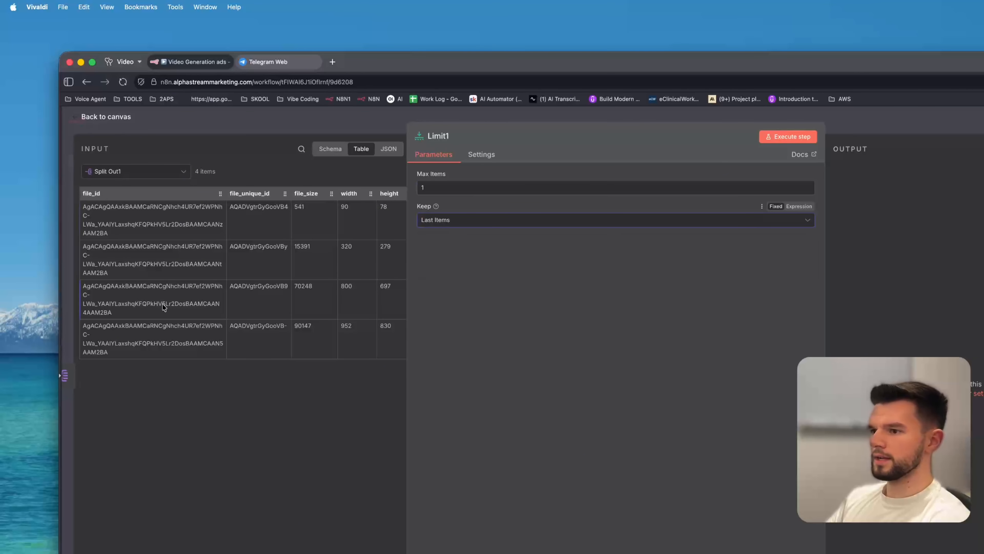
scroll(328, 337, "right", 2)
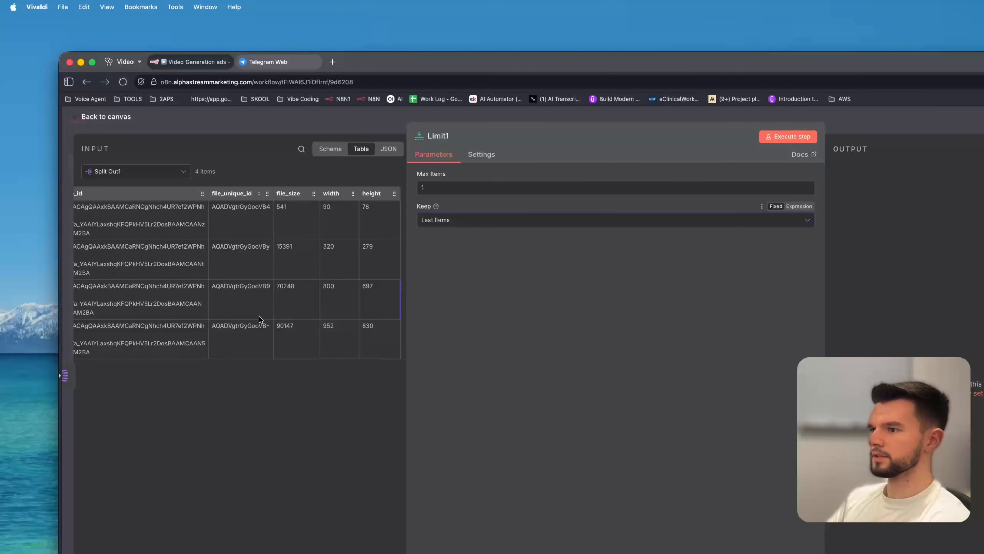
scroll(259, 316, "left", 2)
left_click(789, 136)
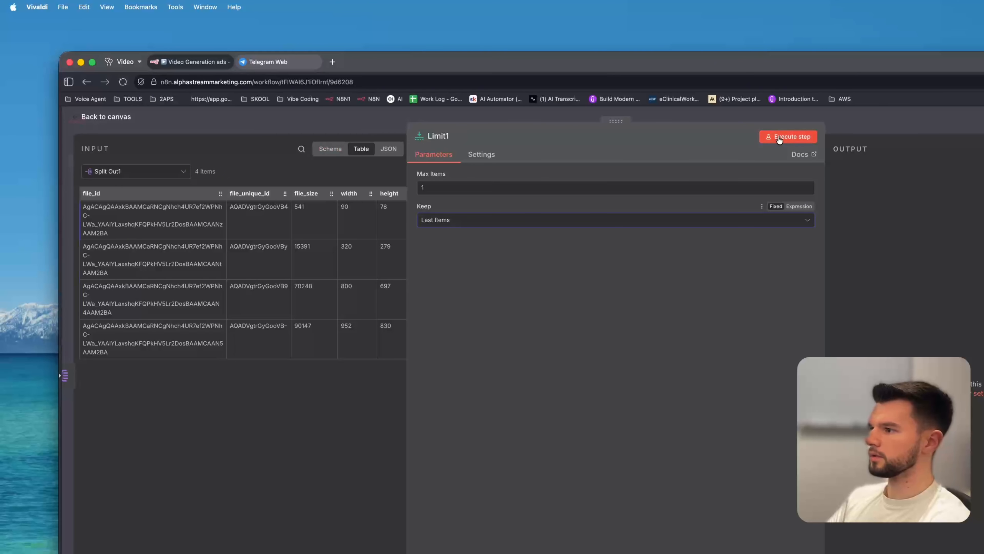
left_click(362, 123)
Add an Edit Fields node after Limit1.
scroll(529, 455, "right", 5)
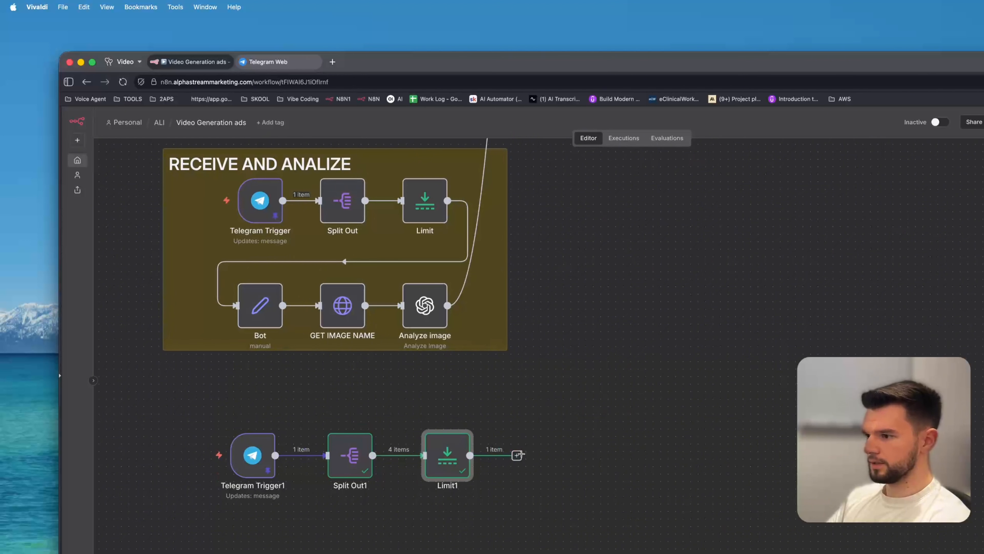
left_click(517, 457)
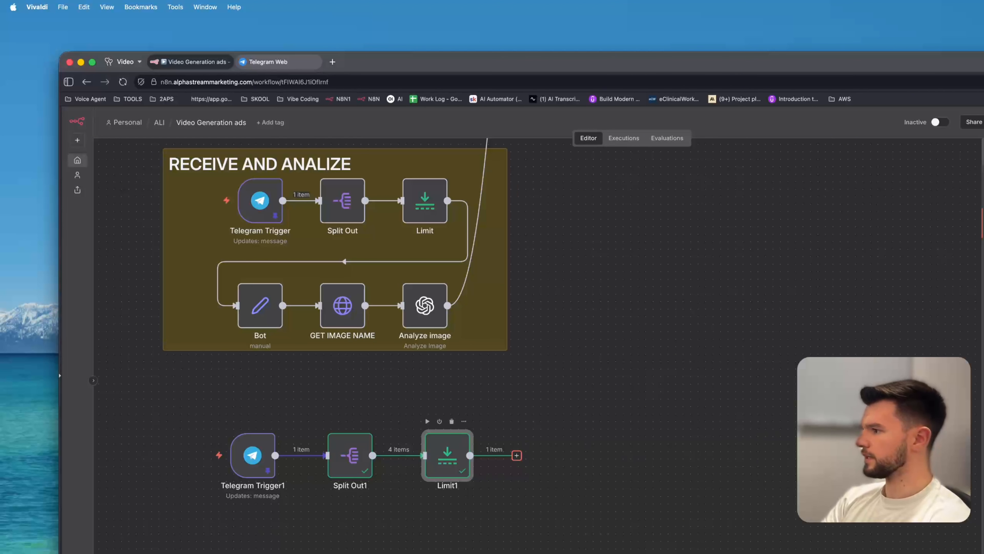
key("Return")
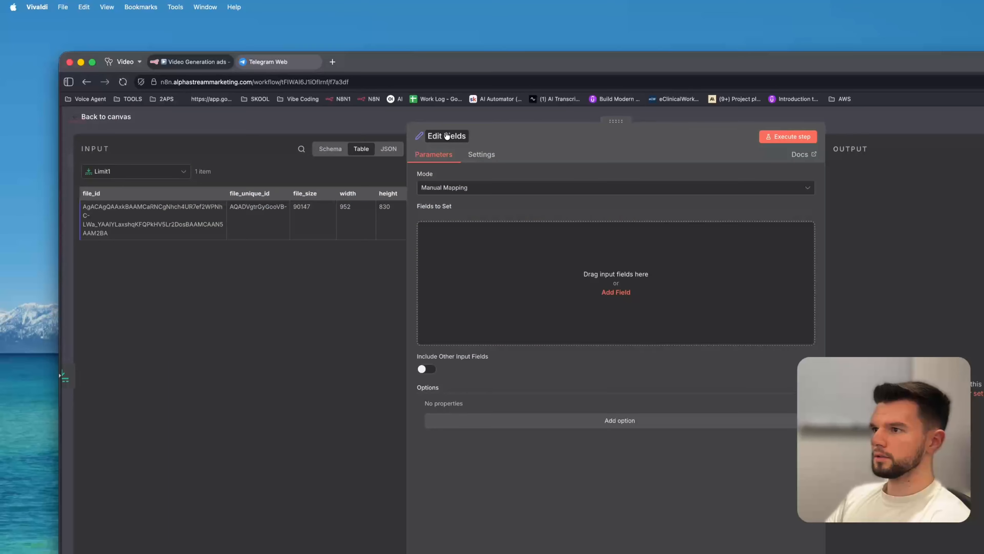
Switch to Telegram Web, open the BotFather chat and copy the new bot's HTTP API token.
left_click(266, 62)
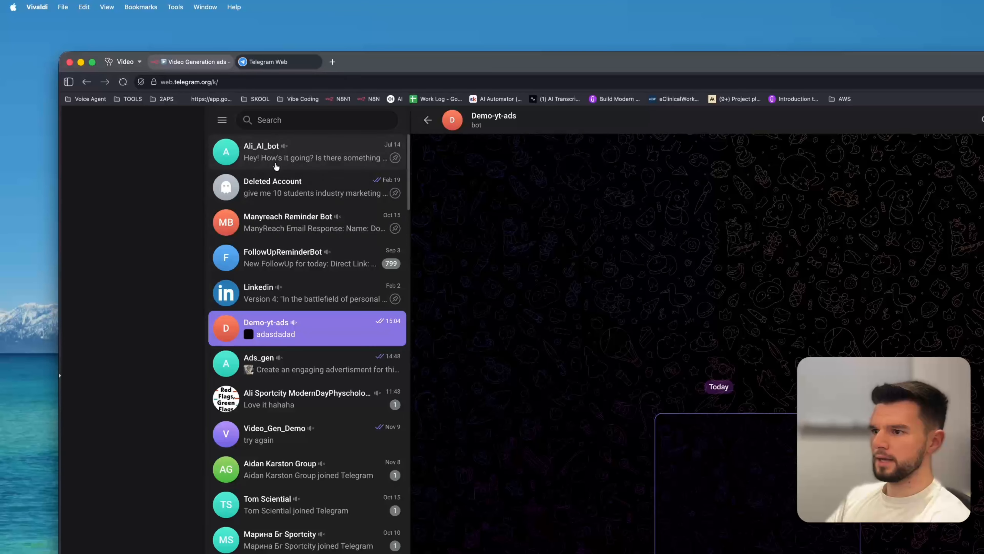
left_click(271, 119)
type("both")
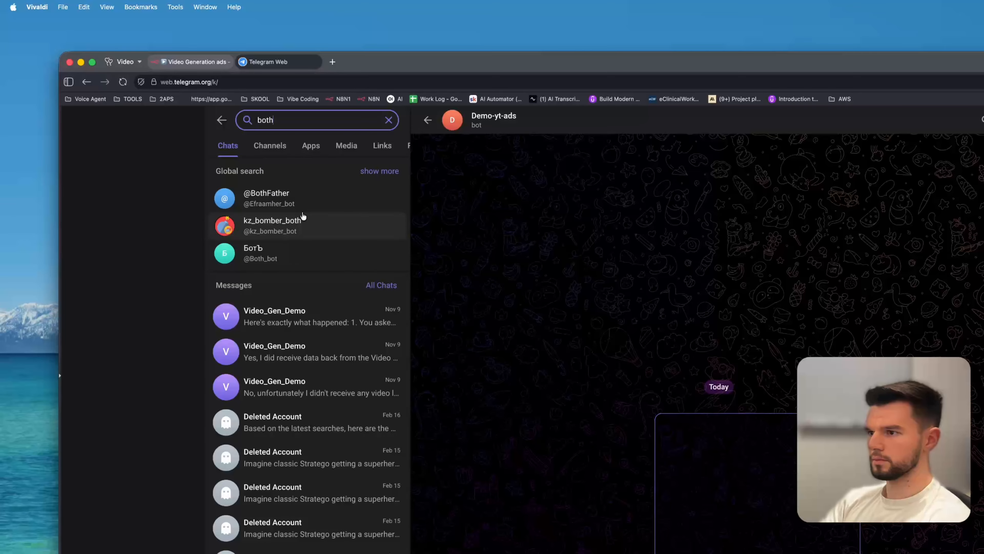
key("BackSpace")
left_click(301, 291)
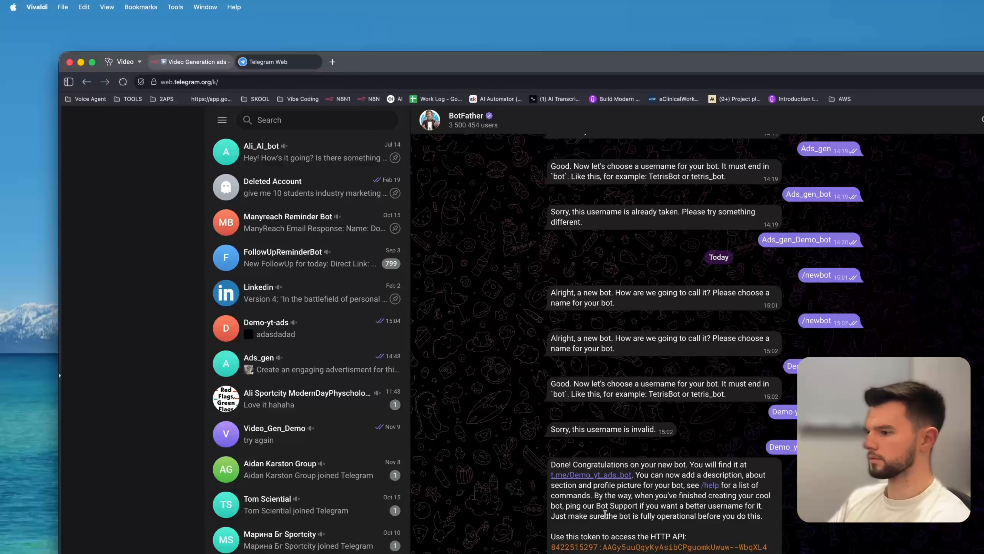
left_click(762, 547)
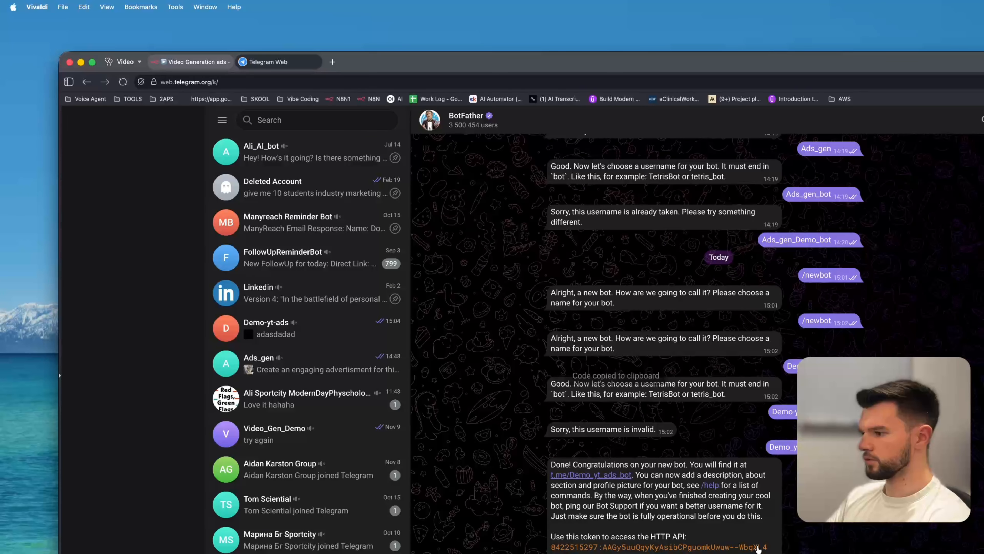
Back in the Edit Fields node, add a string field named botid and paste the bot API token as its value.
left_click(194, 62)
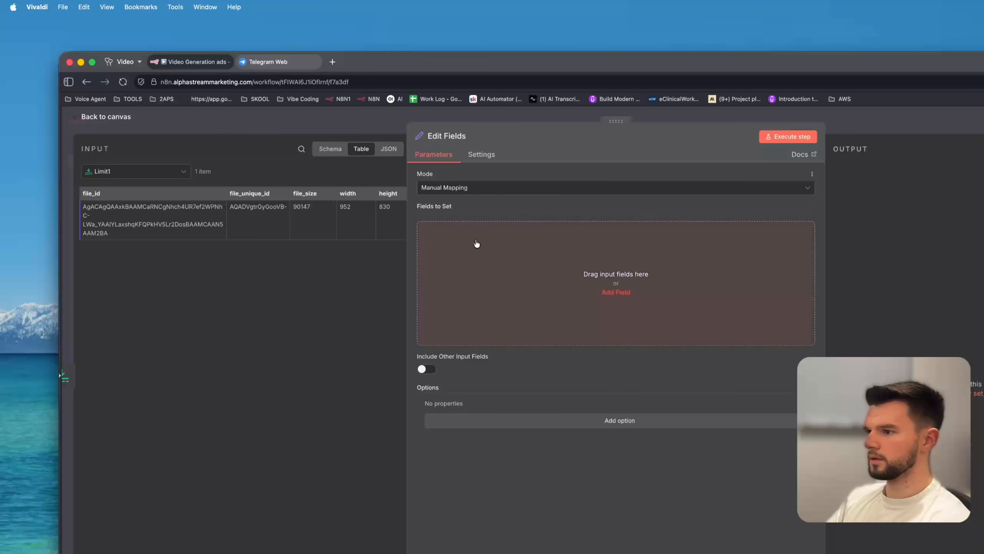
left_click(458, 268)
type("botid")
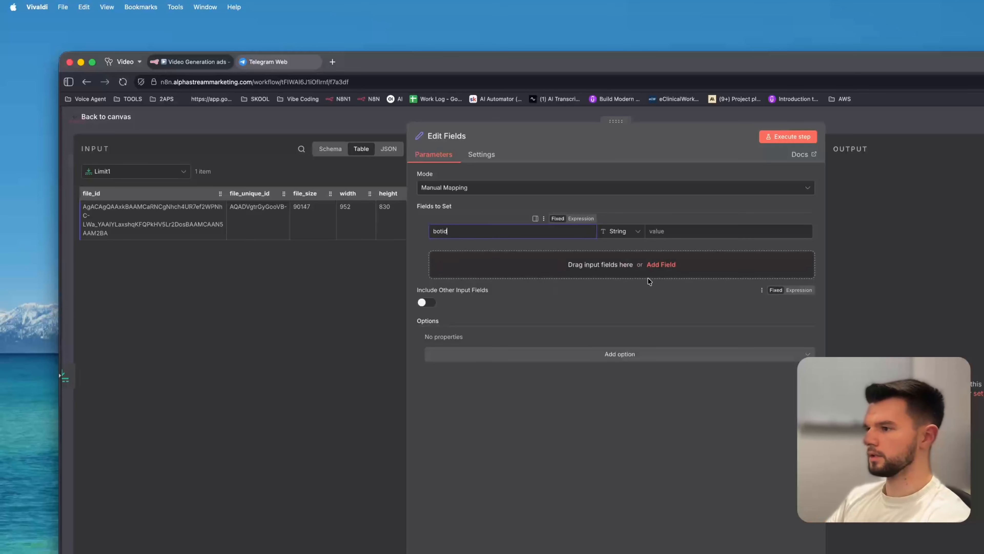
left_click(678, 231)
key("super+v")
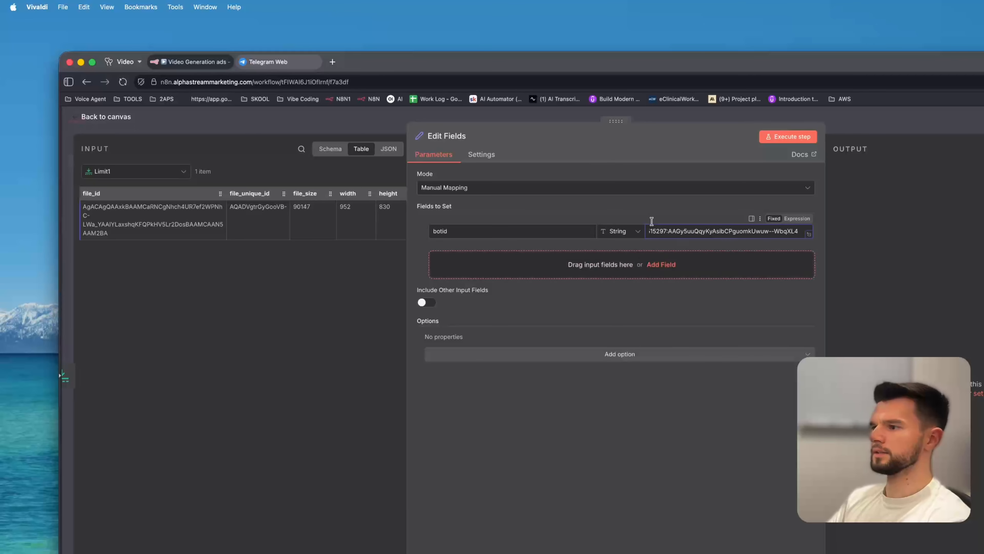
scroll(686, 229, "left", 1)
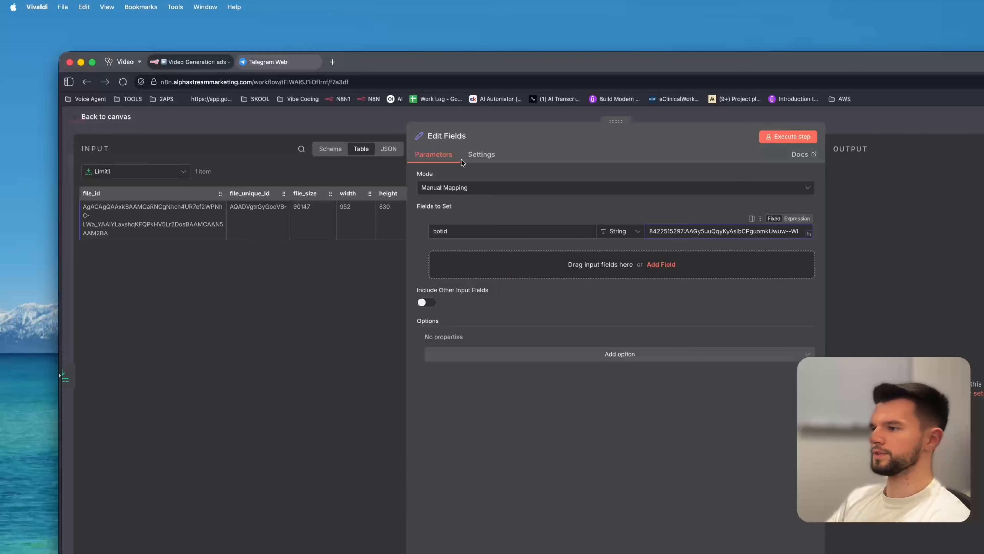
left_click(330, 119)
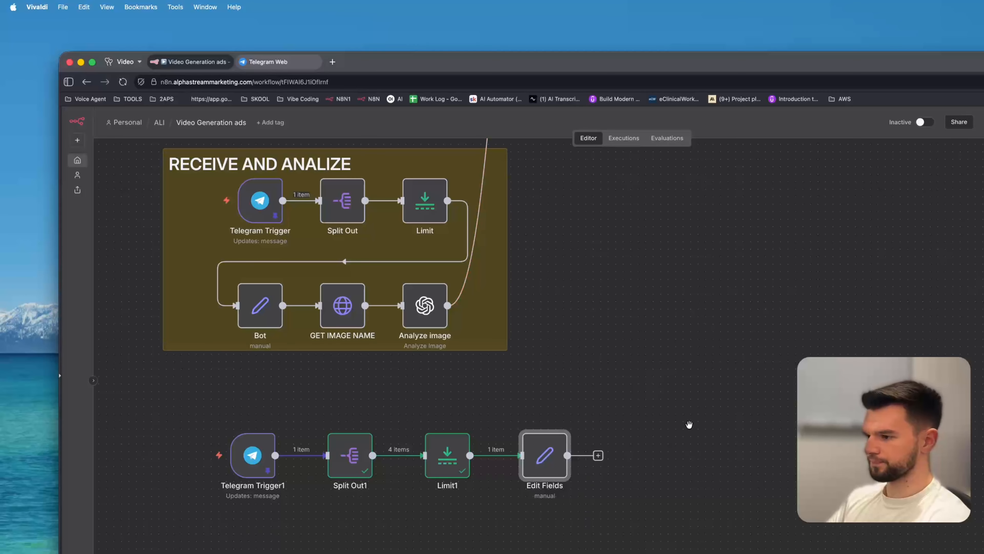
Rename the Edit Fields node to bot id.
key("F2")
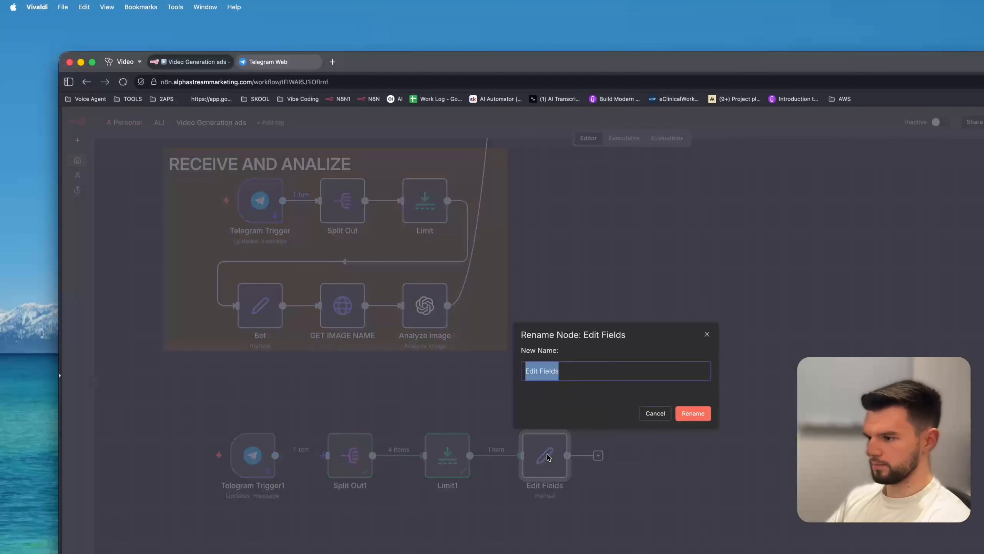
type("bot")
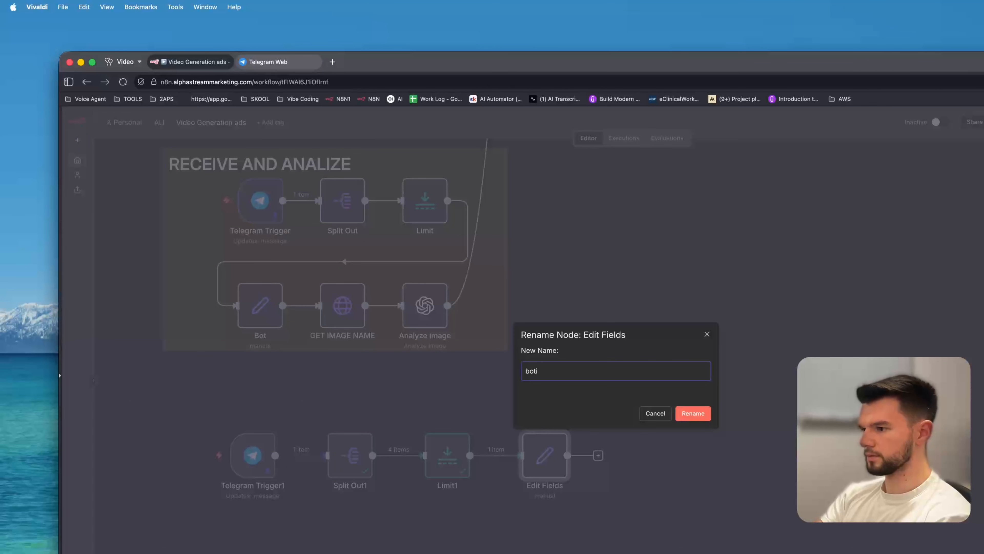
key("Return")
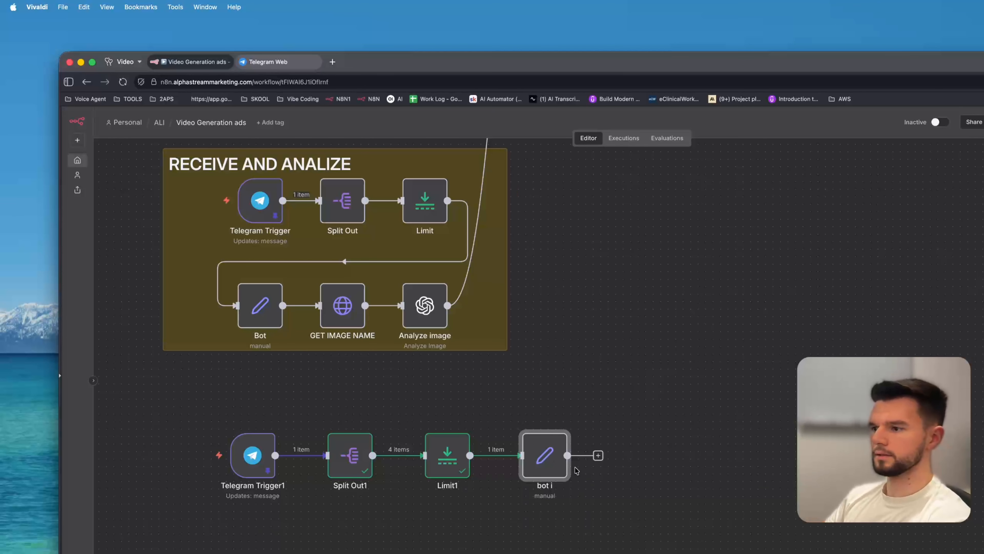
key("F2")
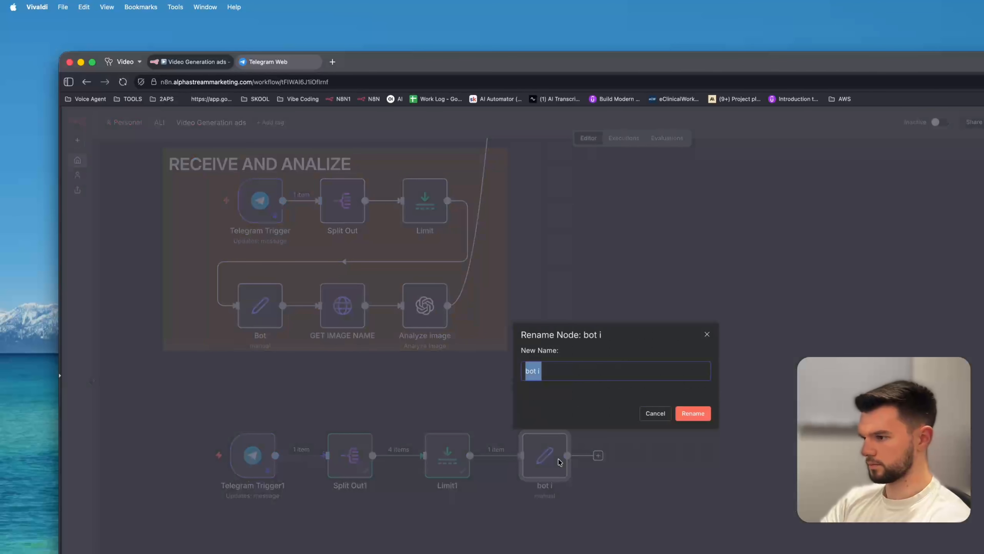
type("0")
key("BackSpace")
type("b")
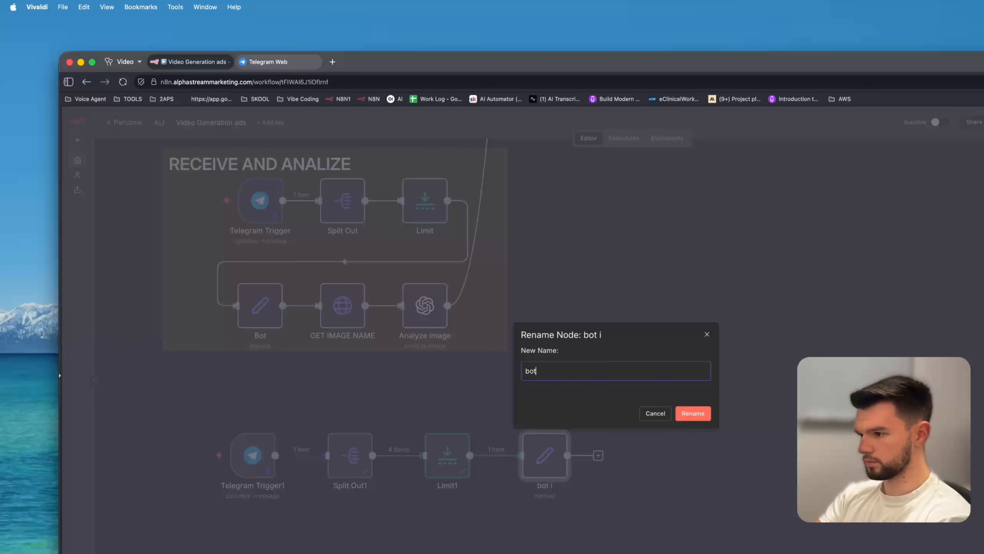
key("Return")
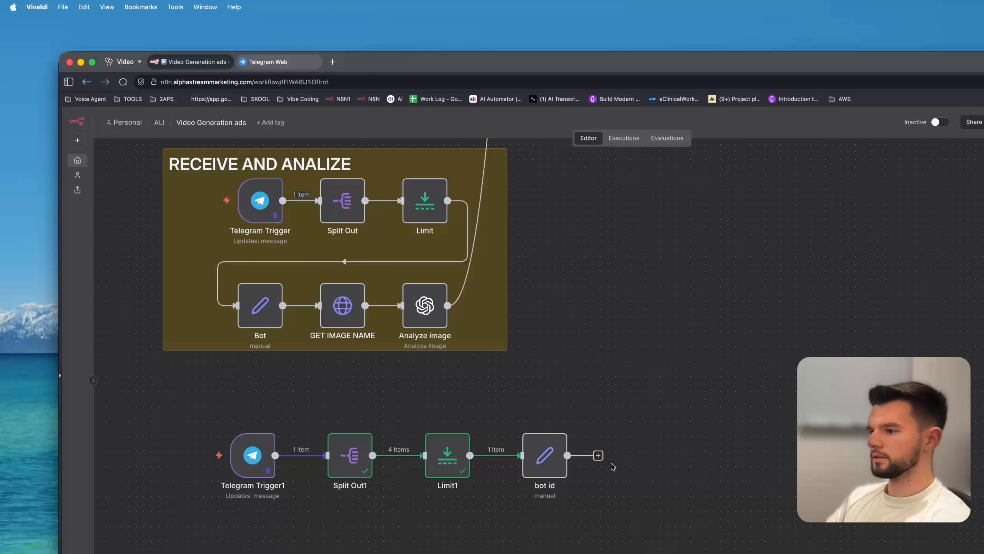
Open the Analyze image node and review its input type options.
double_click(425, 305)
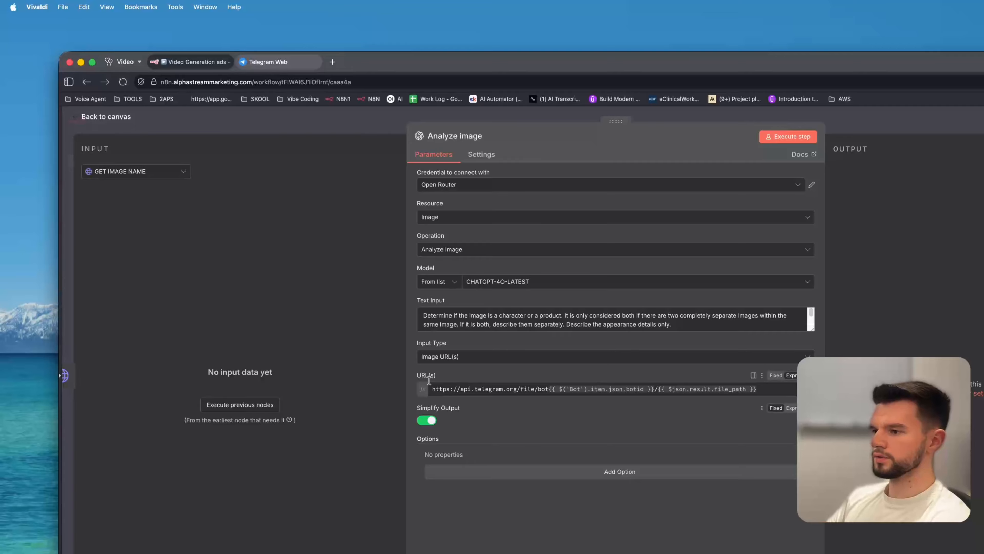
left_click(503, 356)
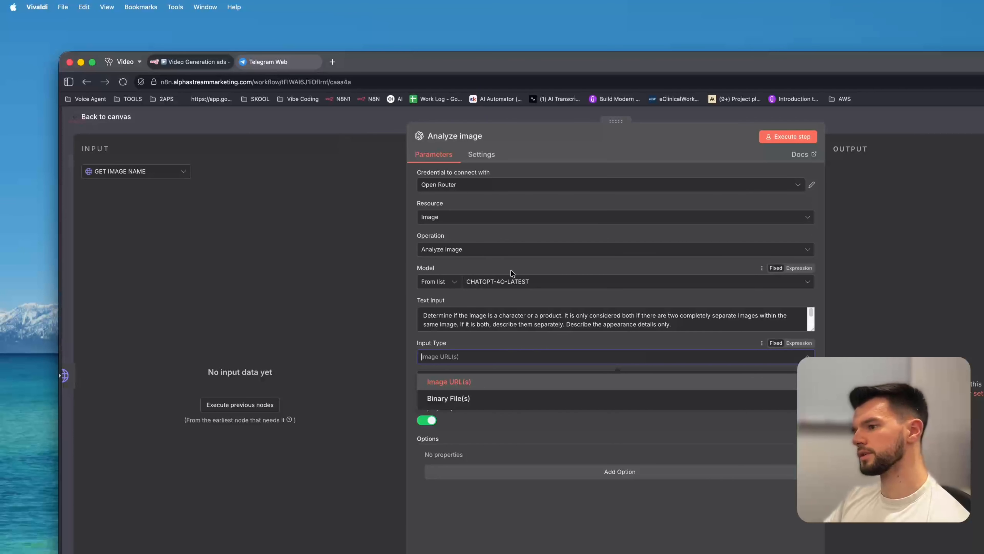
key("Escape")
key("Escape")
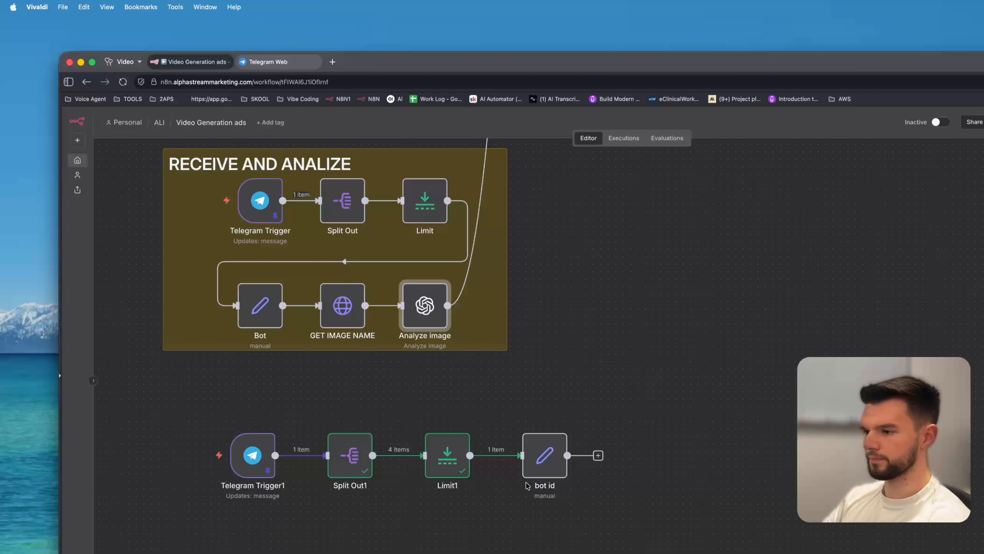
Open the GET IMAGE NAME node and examine its URL expression.
left_click_drag(635, 332, 576, 335)
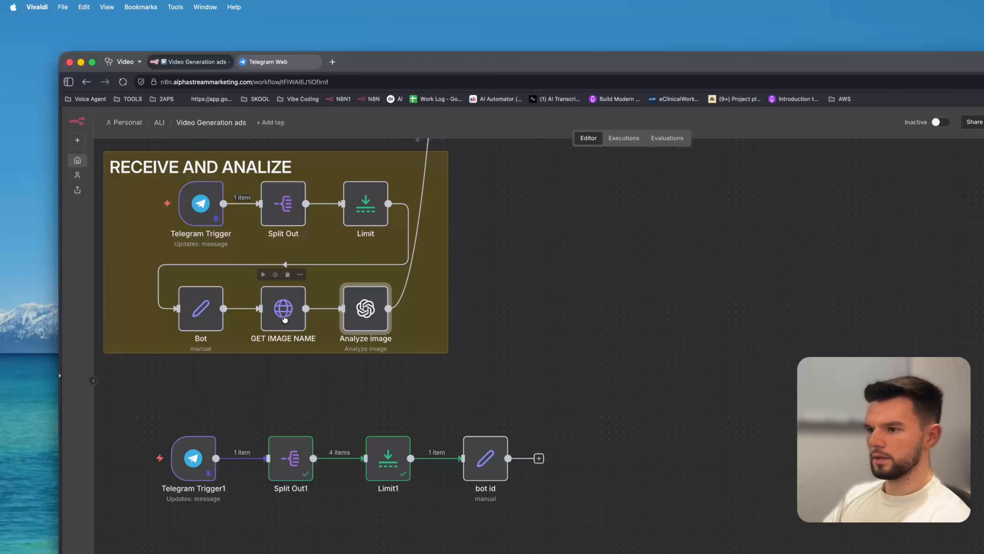
double_click(283, 310)
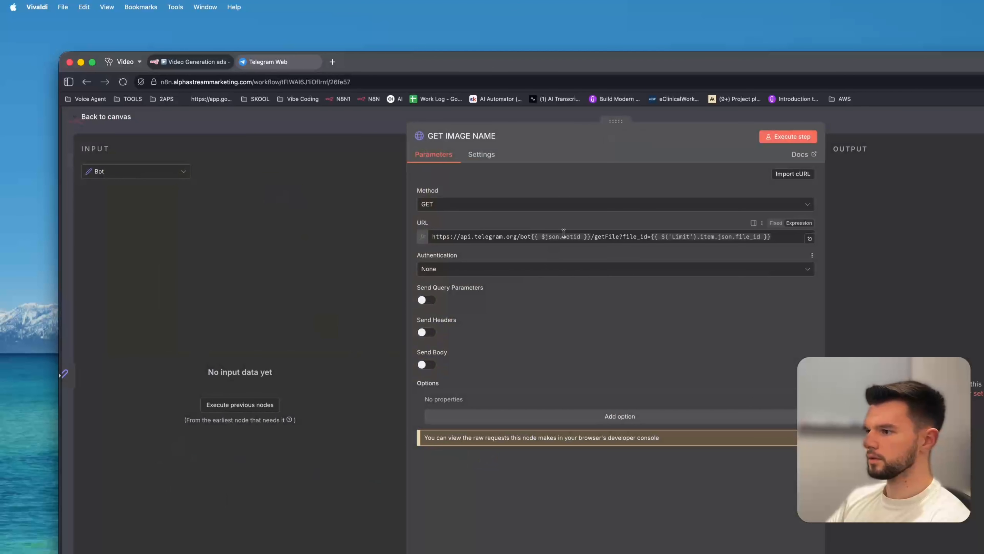
left_click(521, 235)
key("super+a")
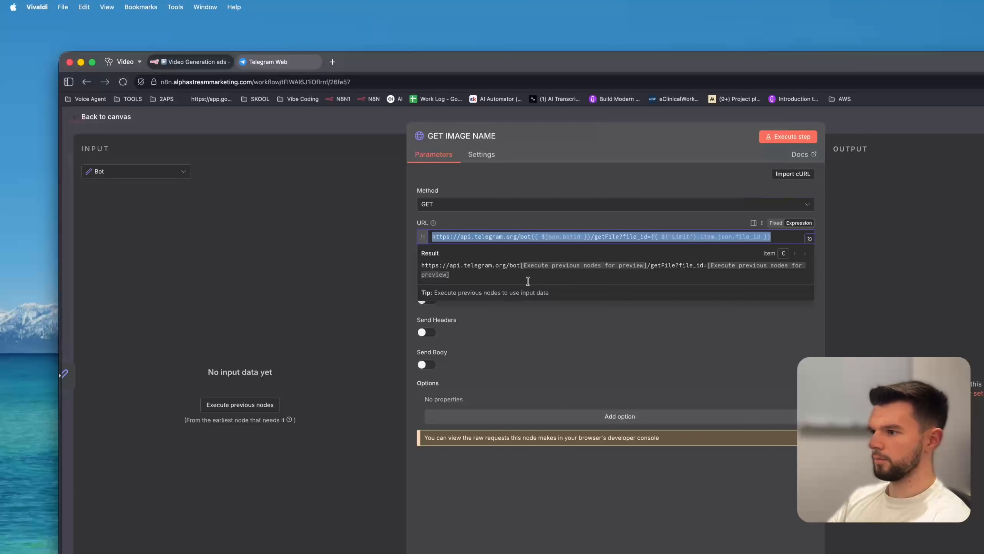
left_click(521, 224)
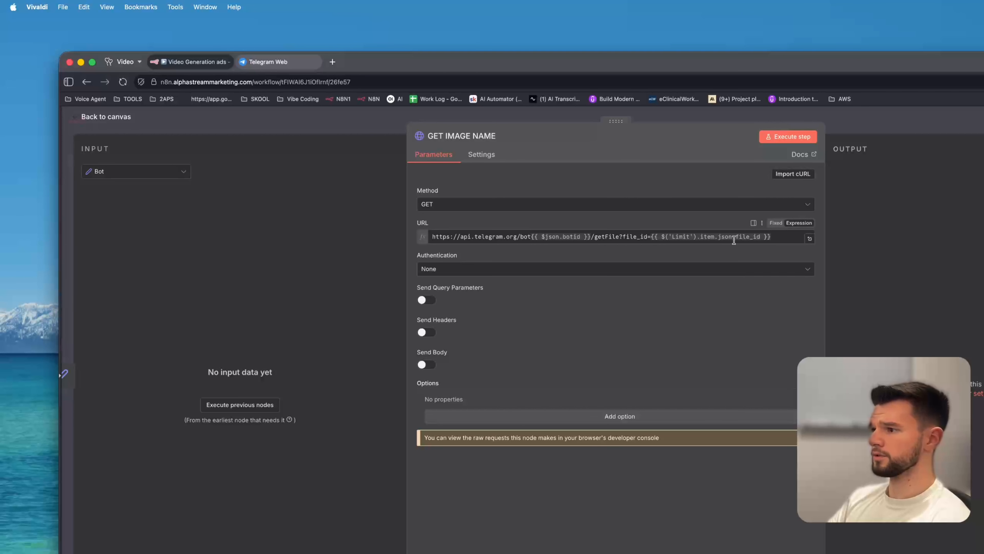
left_click(398, 127)
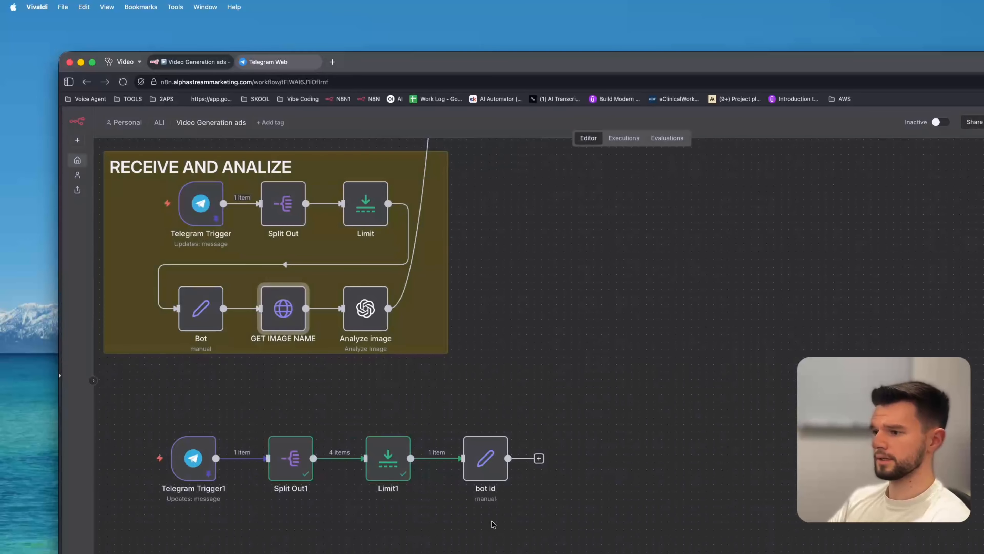
Open the bot id node to check its botid field, then return to the canvas.
left_click(494, 455)
key("Return")
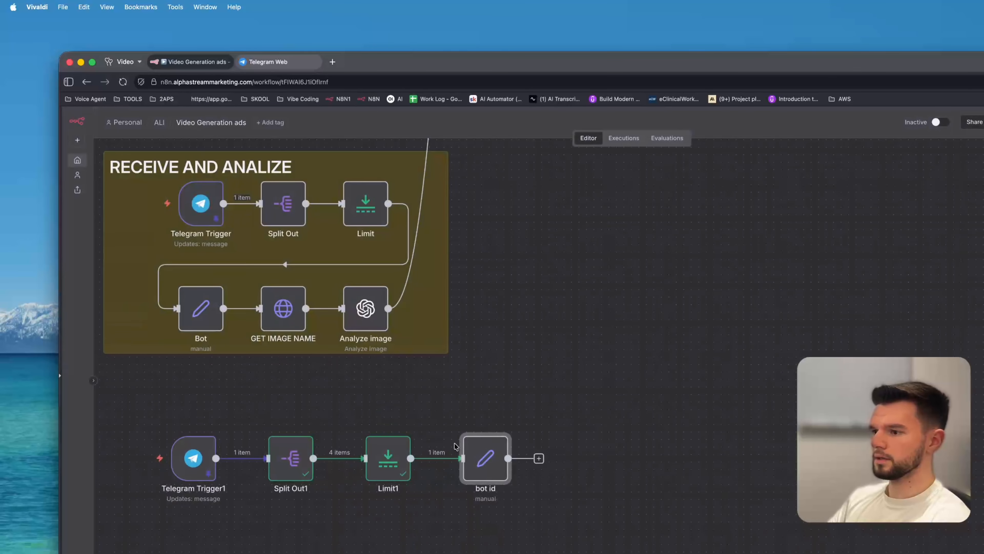
left_click(364, 131)
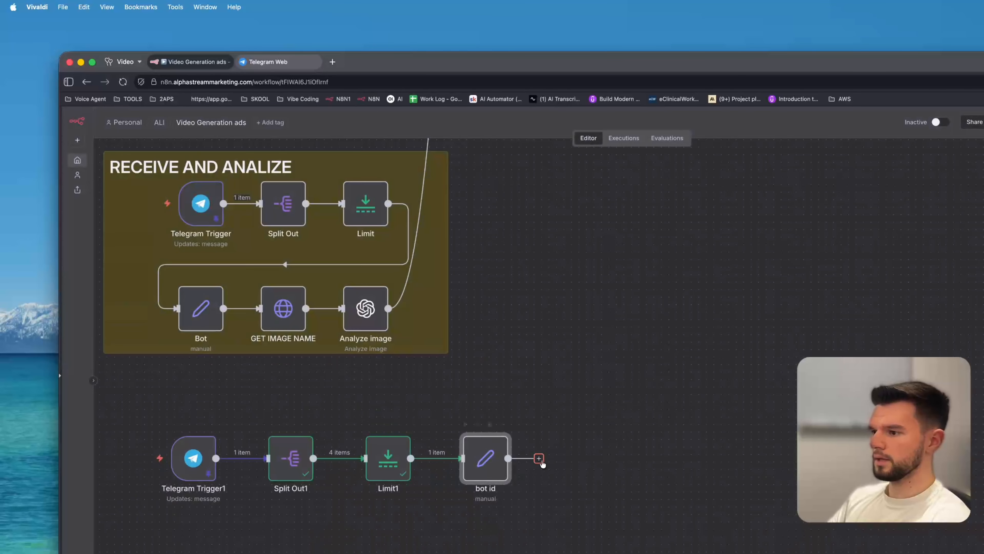
Add an HTTP Request node after bot id and paste the Telegram getFile URL expression into its URL.
left_click(539, 459)
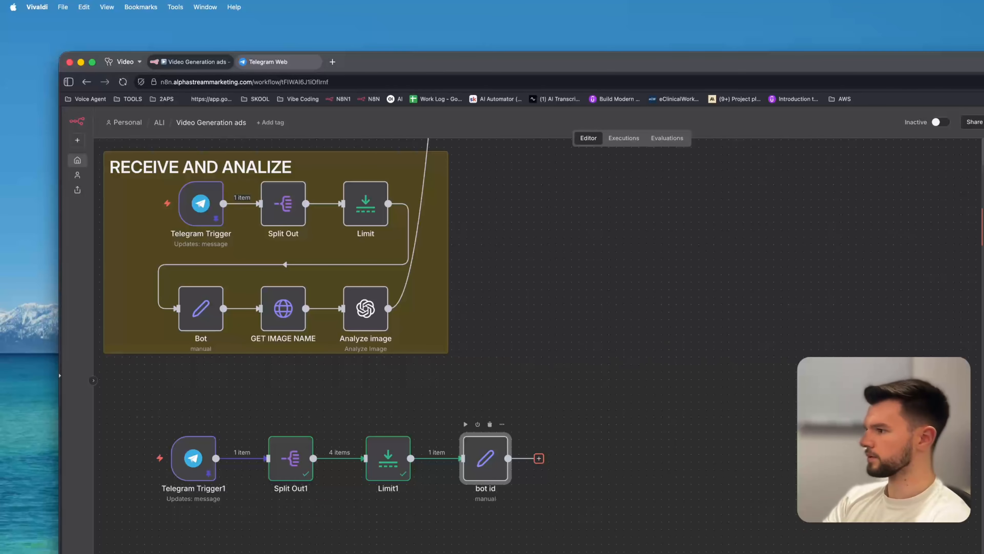
key("Return")
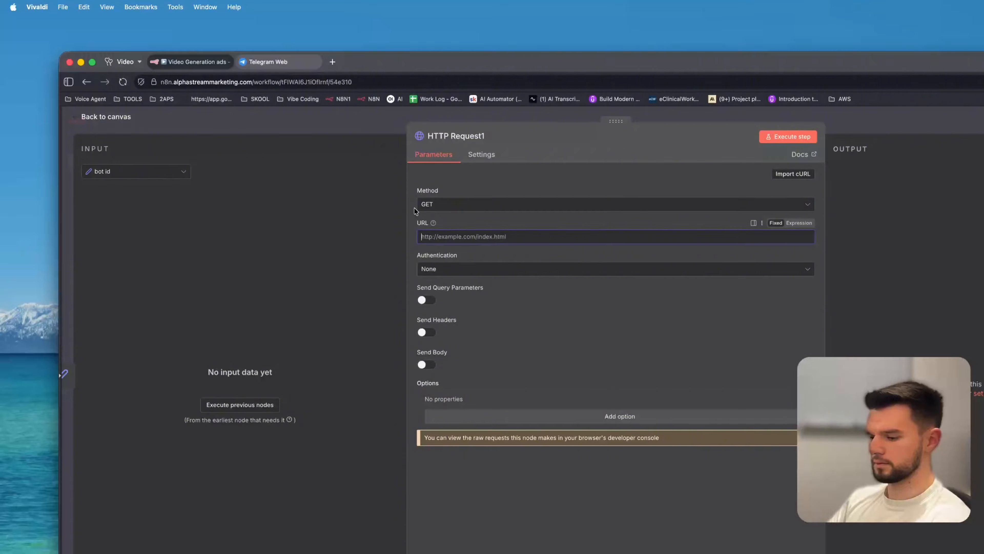
key("Escape")
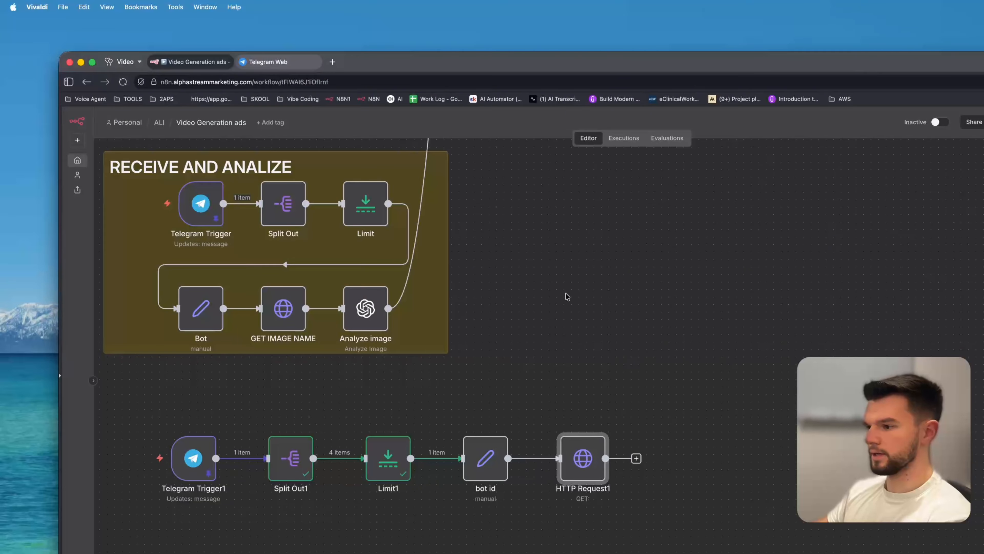
left_click(587, 424)
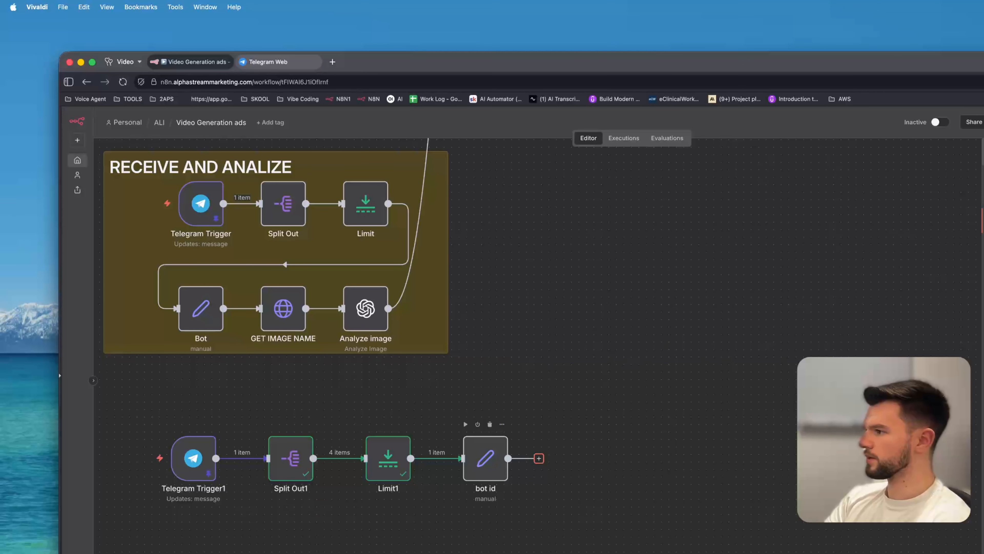
key("Return")
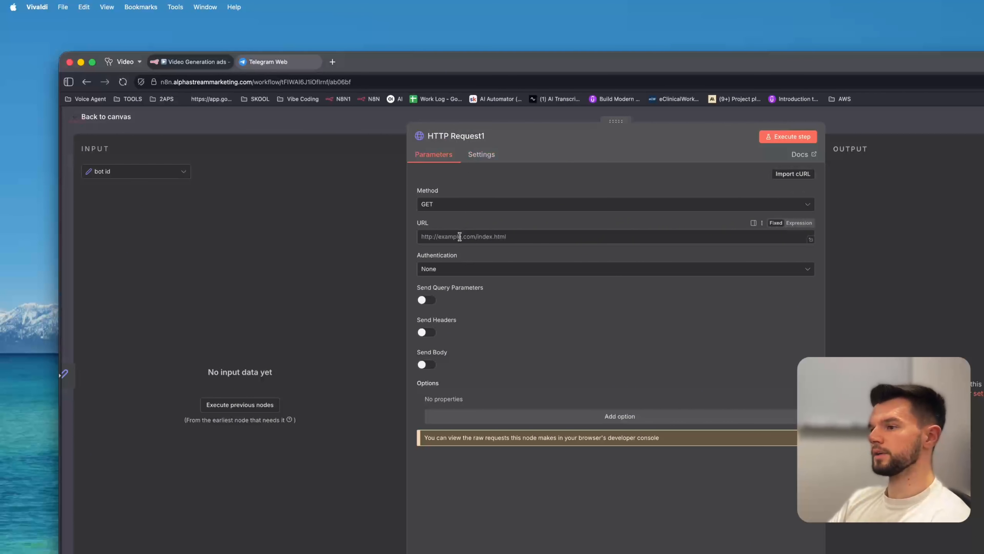
key("super+v")
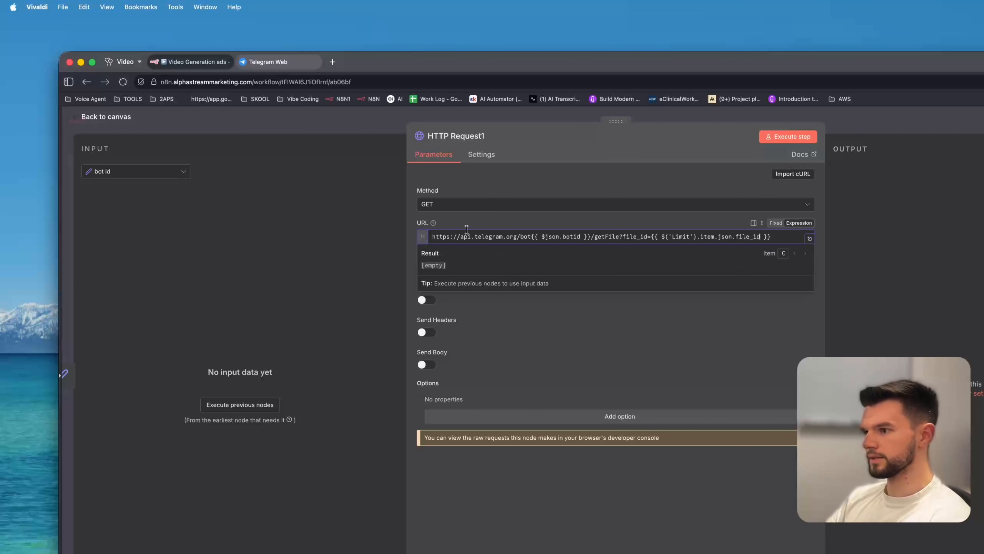
left_click(337, 122)
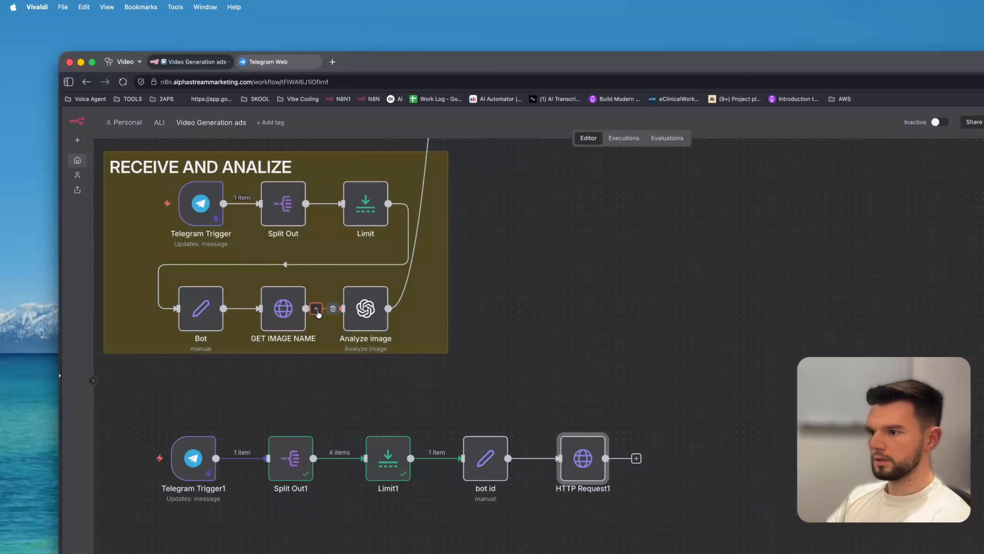
double_click(580, 450)
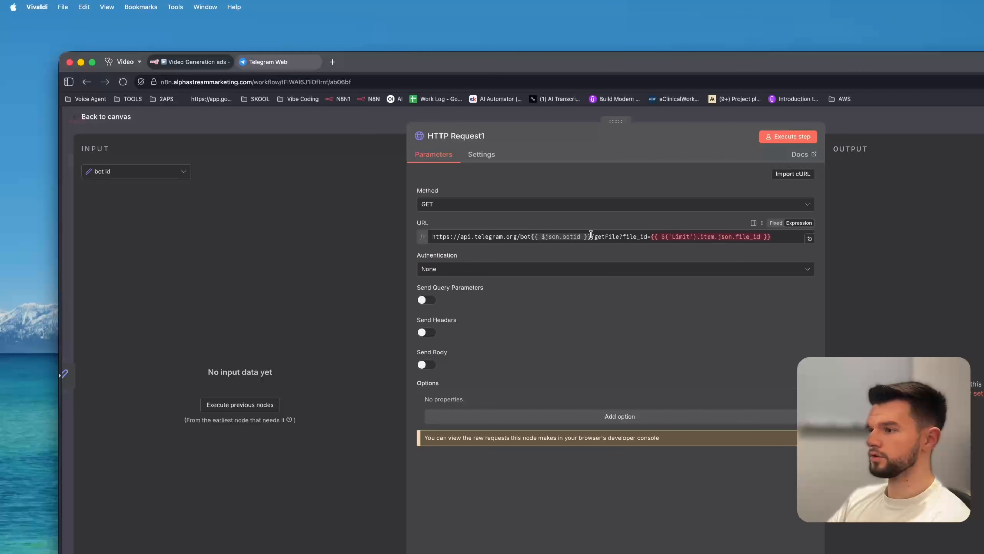
left_click(774, 237)
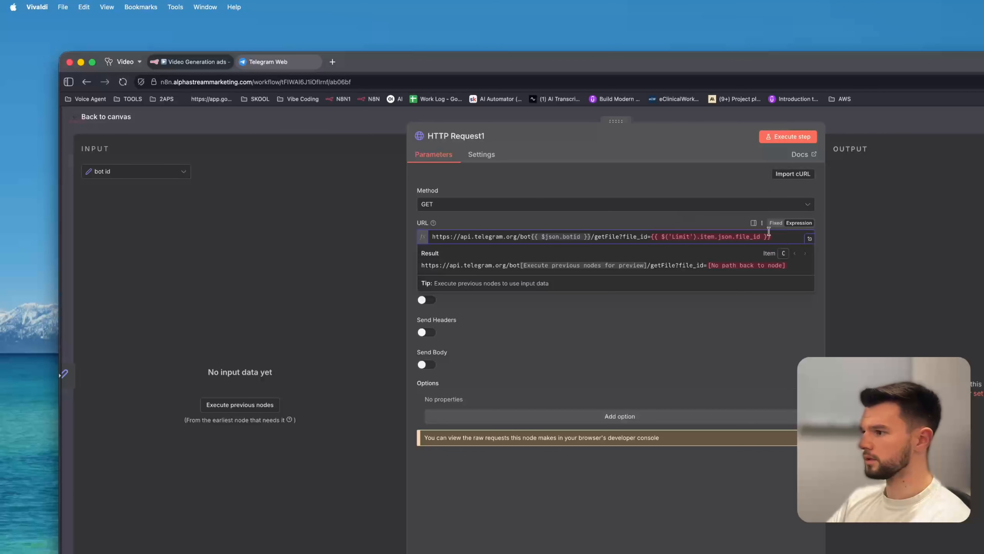
left_click(693, 221)
left_click_drag(783, 237, 655, 238)
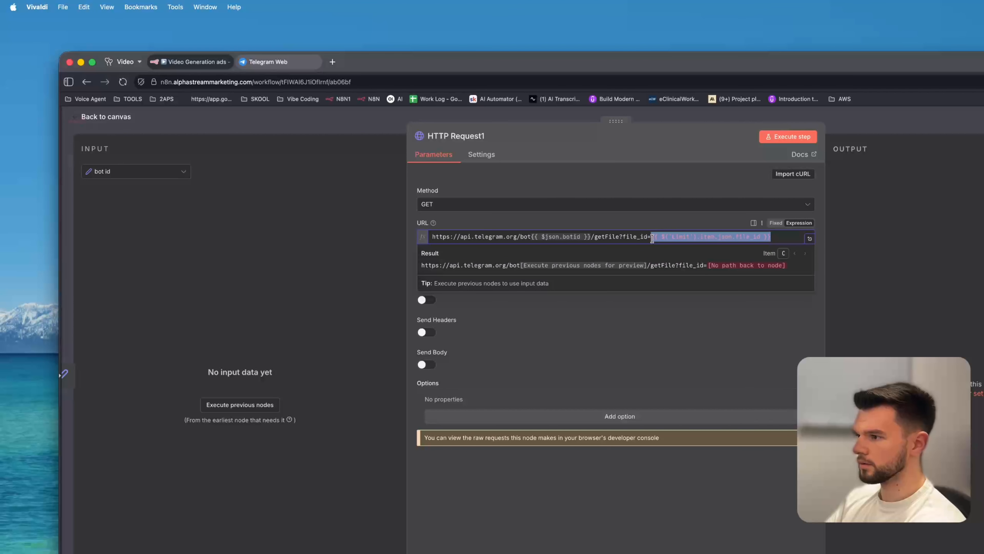
key("BackSpace")
left_click_drag(593, 234, 530, 240)
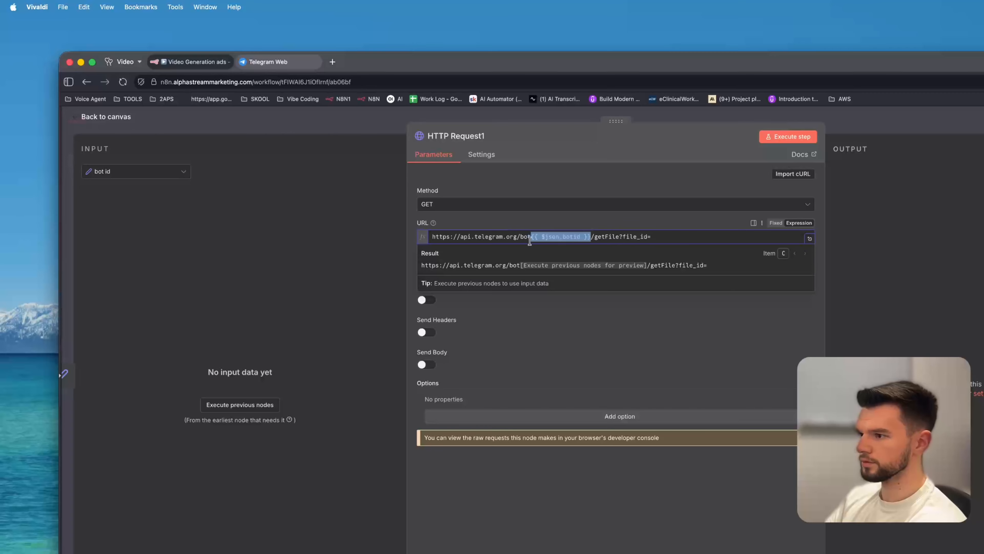
key("BackSpace")
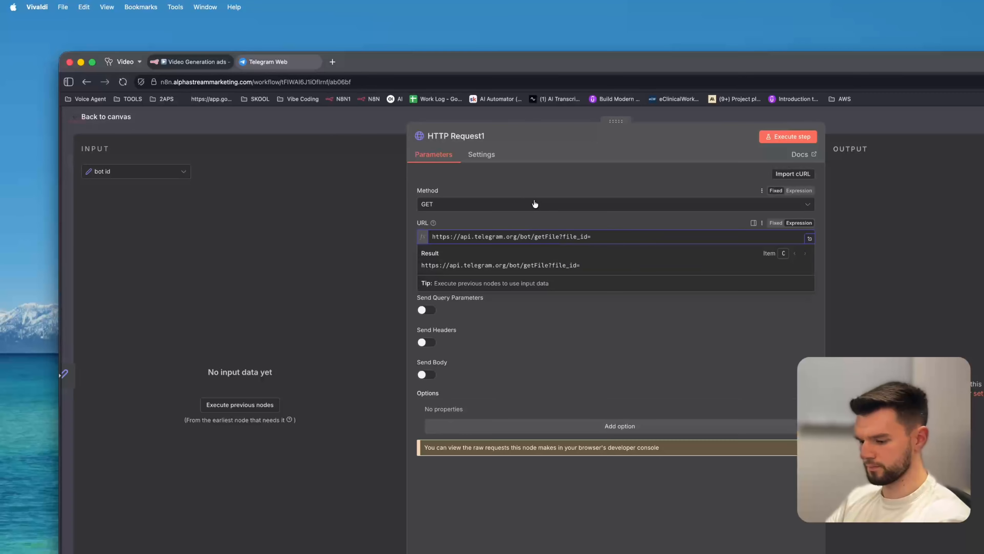
left_click(359, 129)
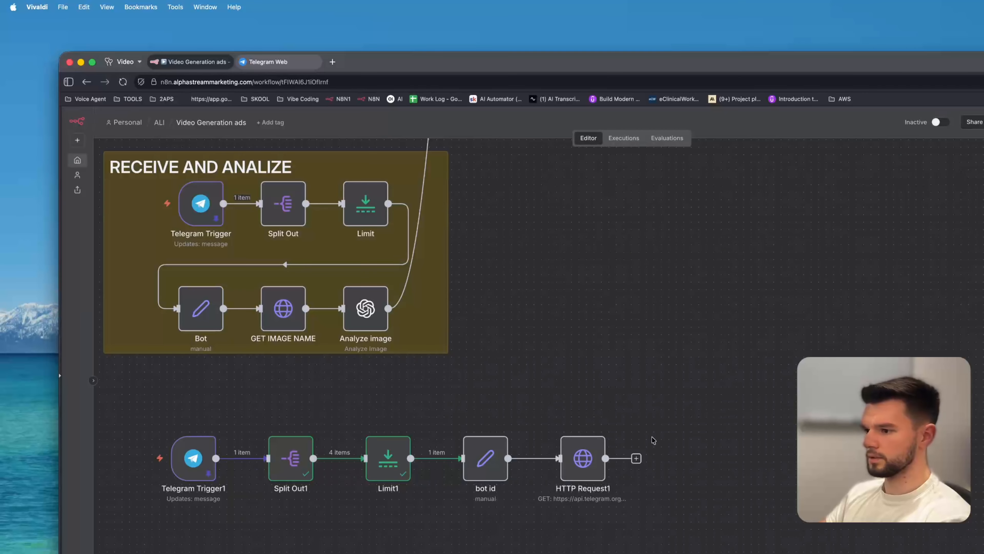
double_click(587, 462)
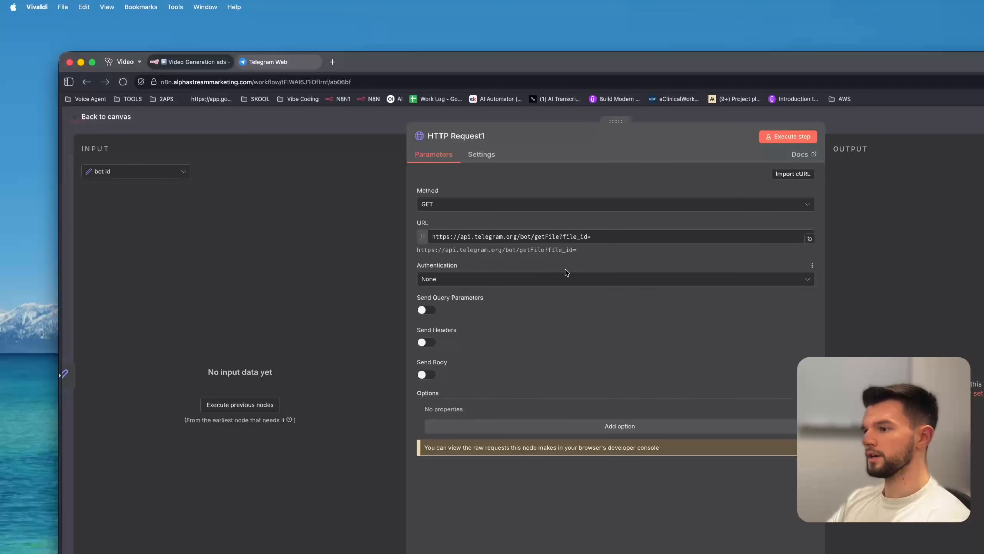
left_click(329, 132)
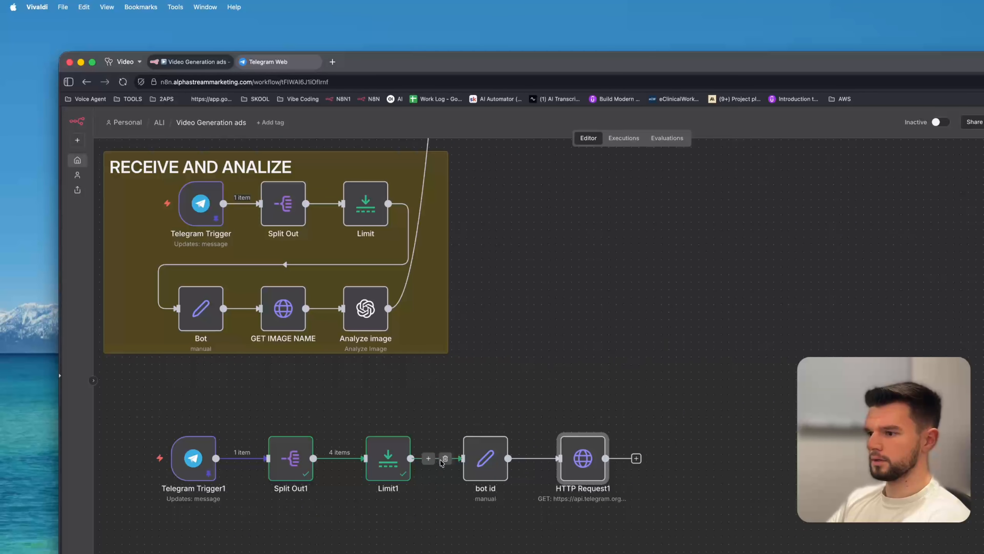
Run the bot id node and map its botid field into the request URL right after bot.
left_click(466, 424)
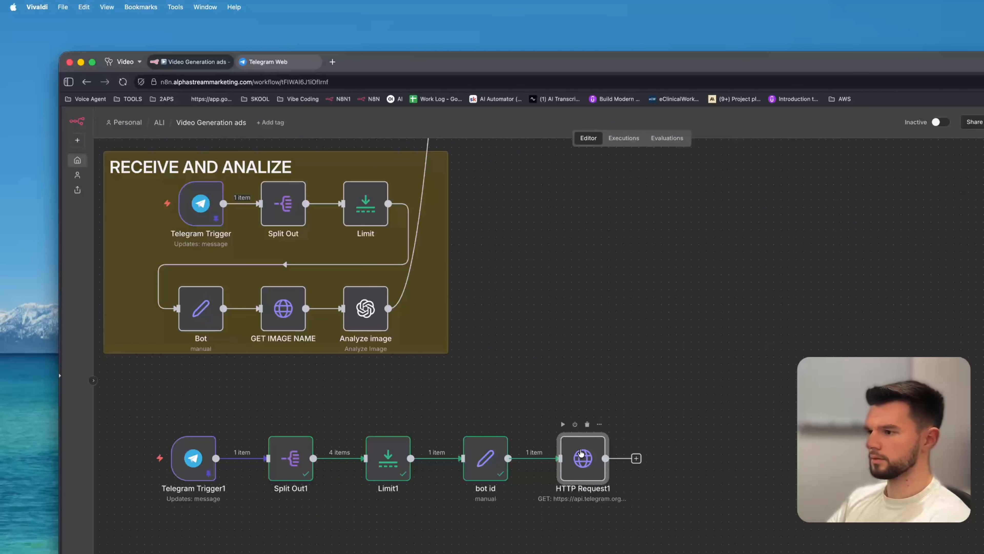
double_click(581, 453)
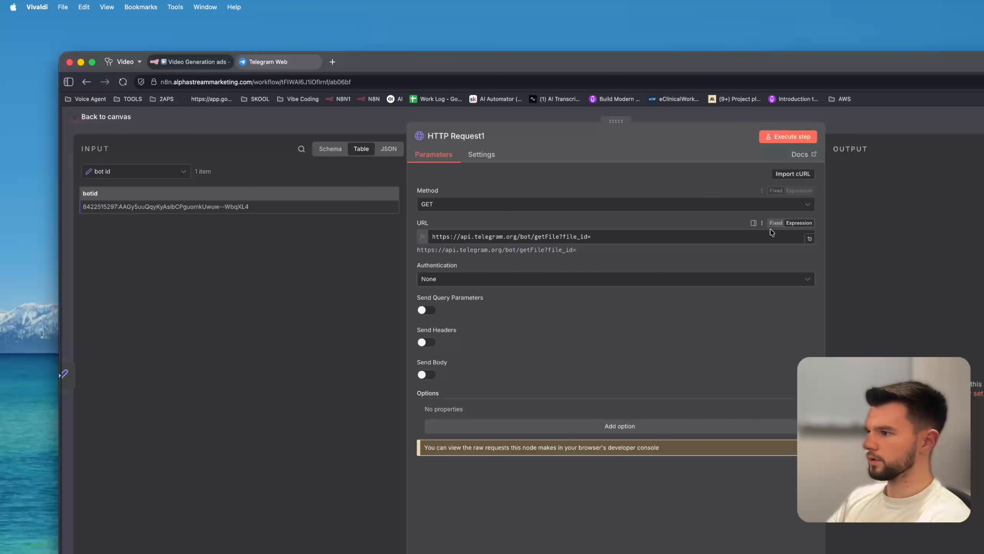
left_click(768, 235)
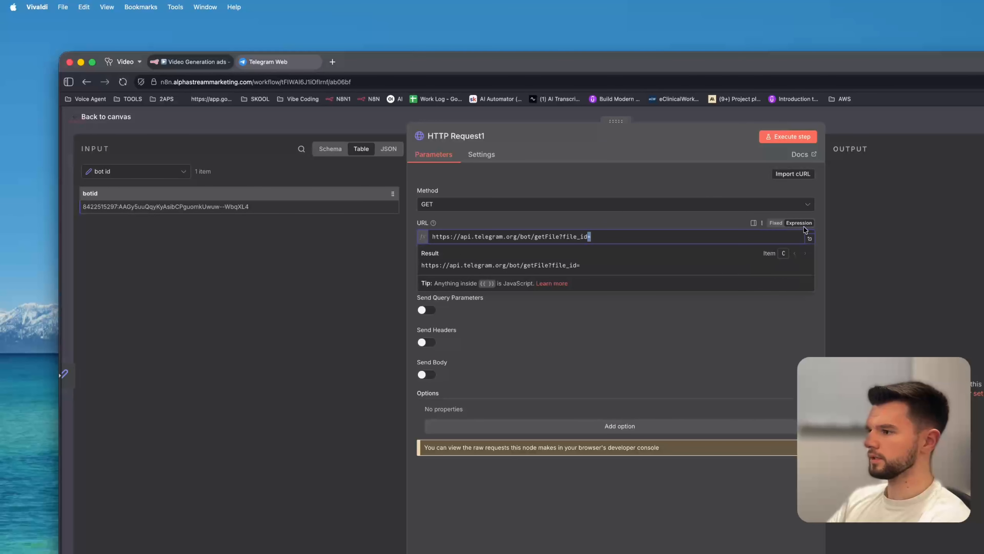
left_click(676, 227)
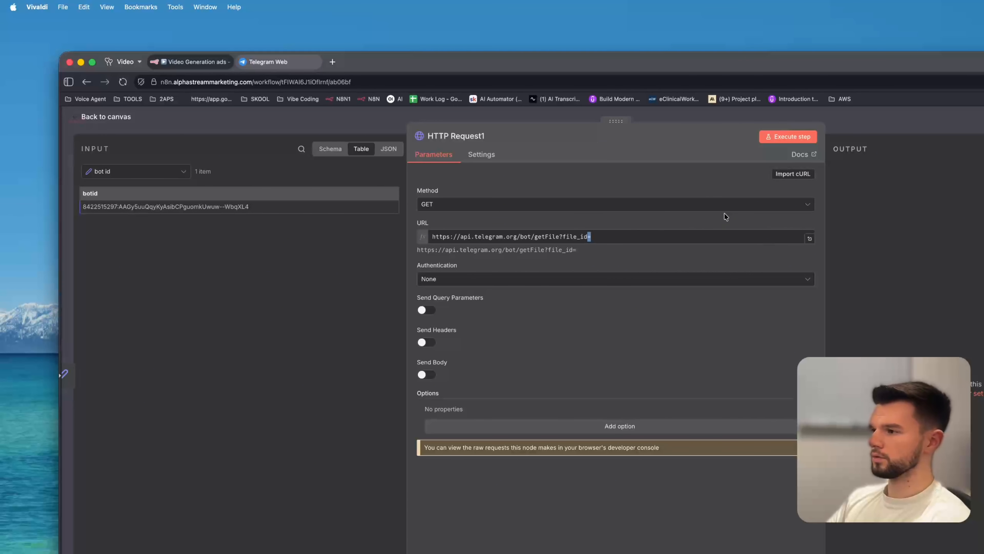
left_click(776, 223)
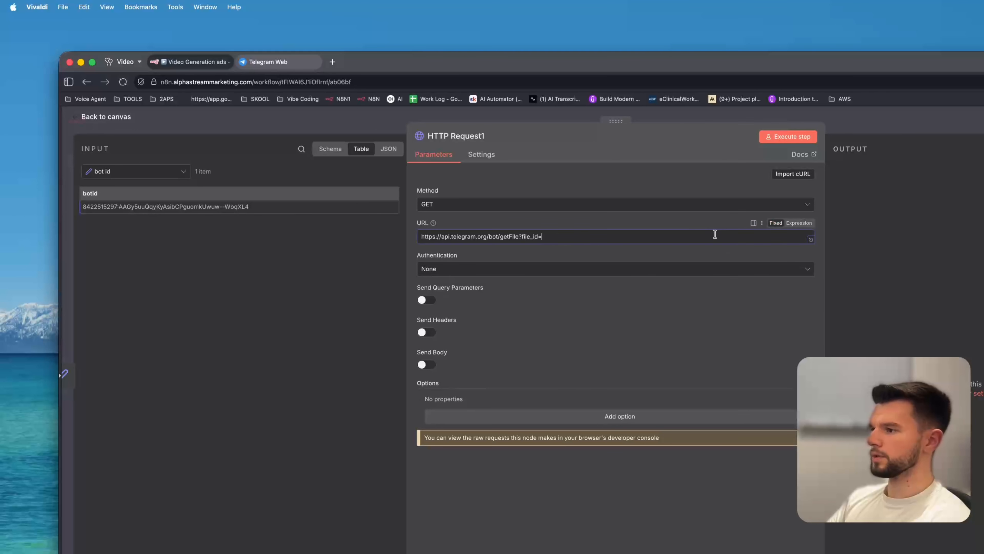
left_click(796, 226)
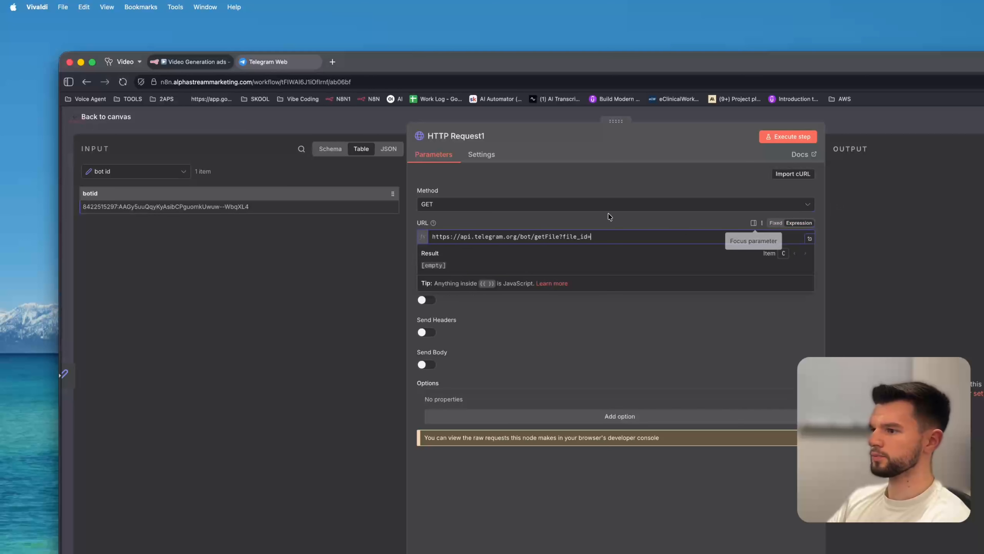
left_click(581, 209)
left_click(220, 289)
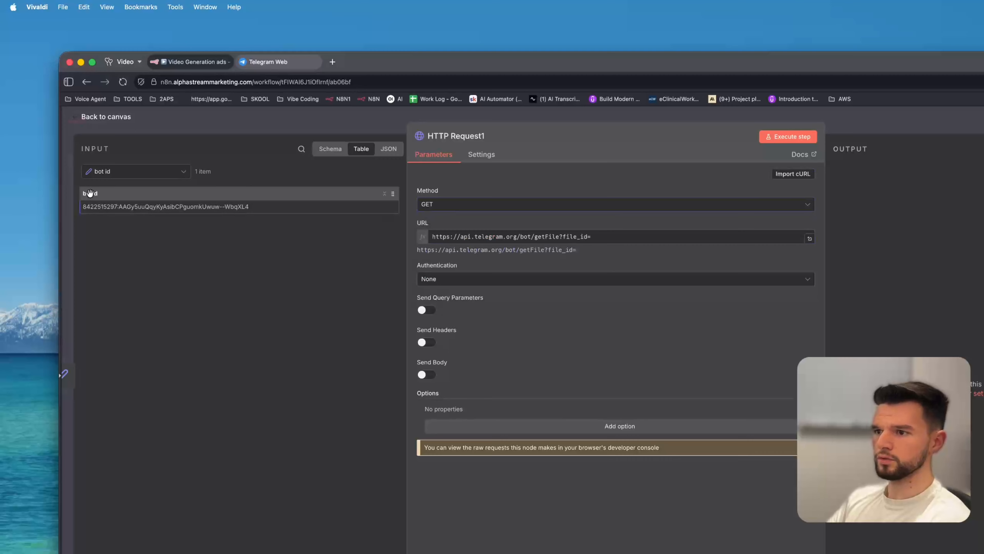
left_click_drag(90, 193, 532, 240)
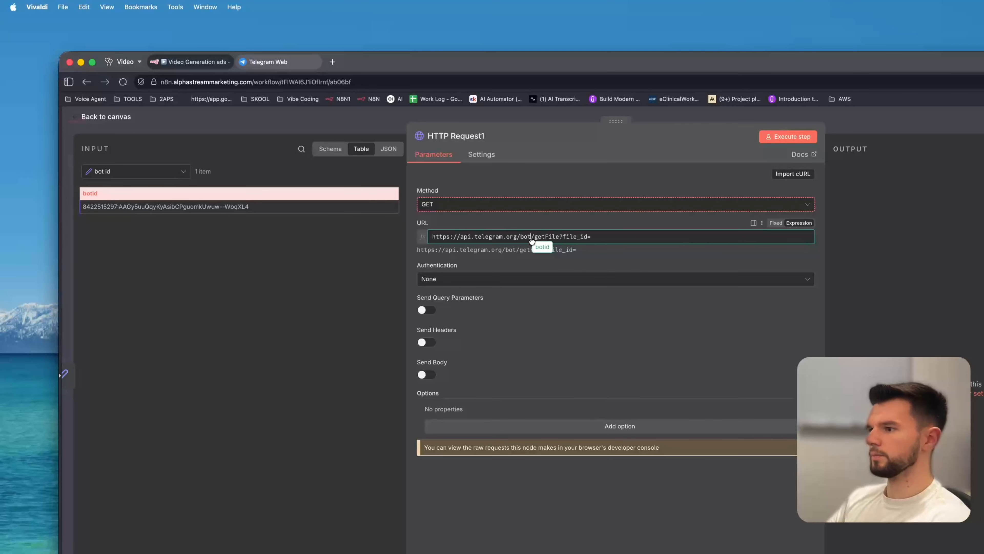
left_click_drag(532, 241, 532, 239)
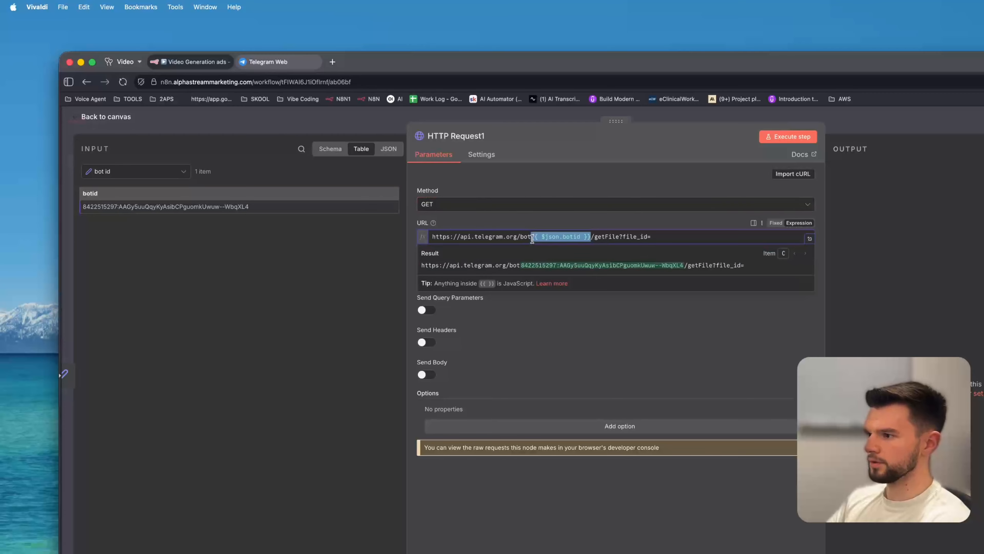
left_click(665, 233)
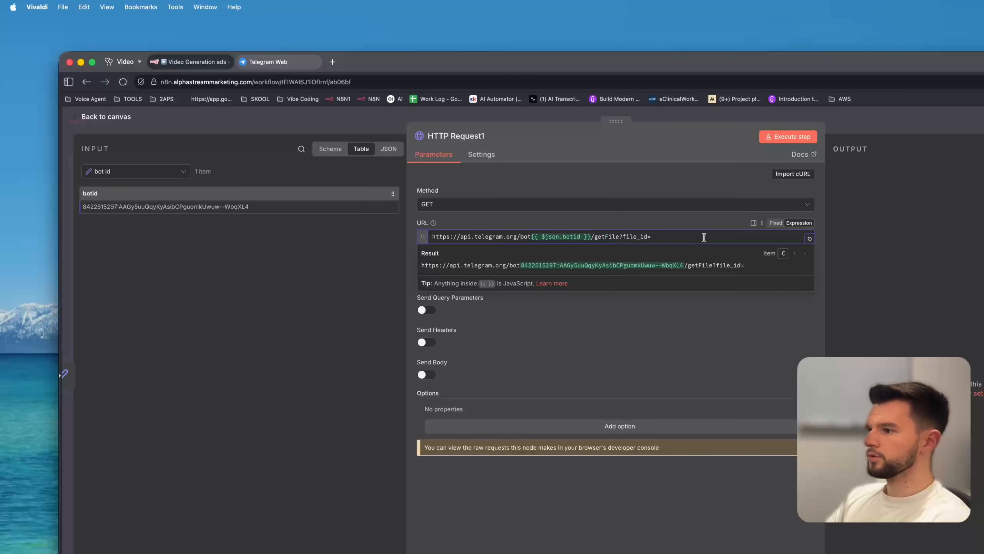
Switch the input view to Limit1 and map its file_id field to the end of the URL.
left_click(128, 171)
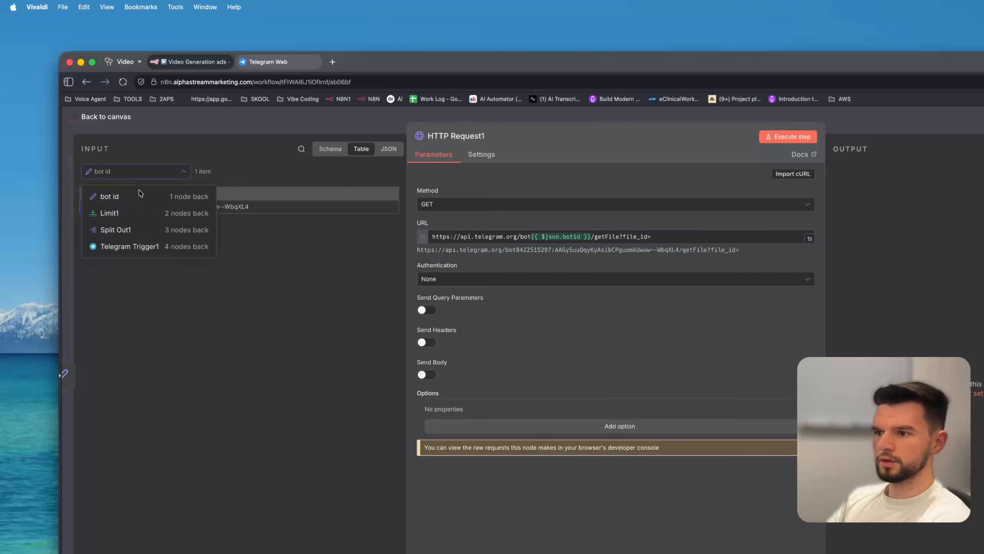
left_click(133, 216)
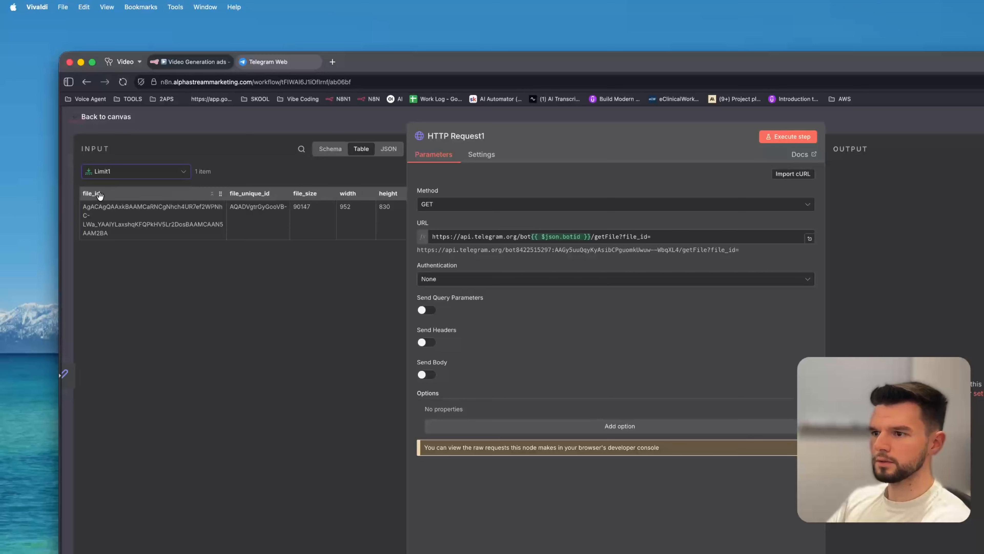
left_click_drag(97, 194, 675, 236)
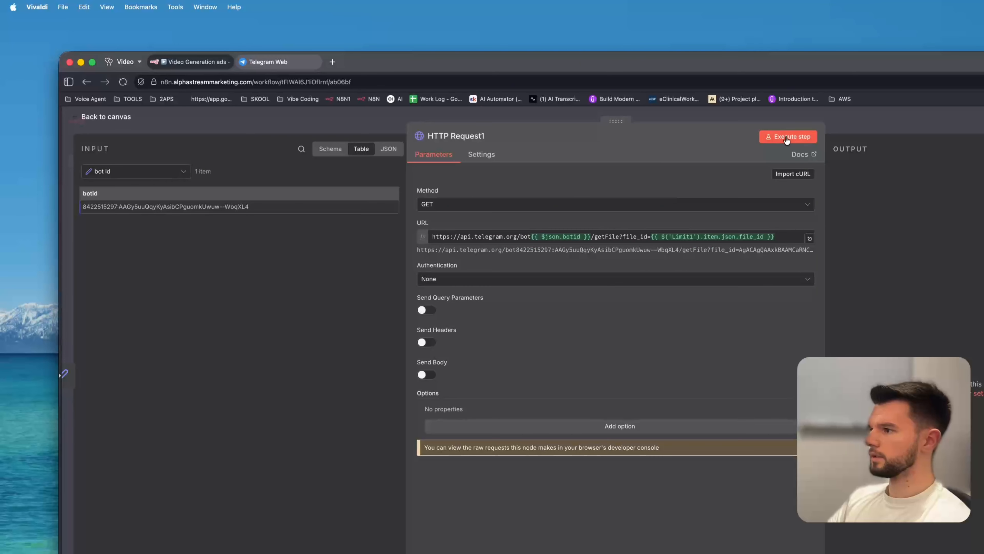
Execute the HTTP request step and select the file_path value in its output.
left_click(786, 141)
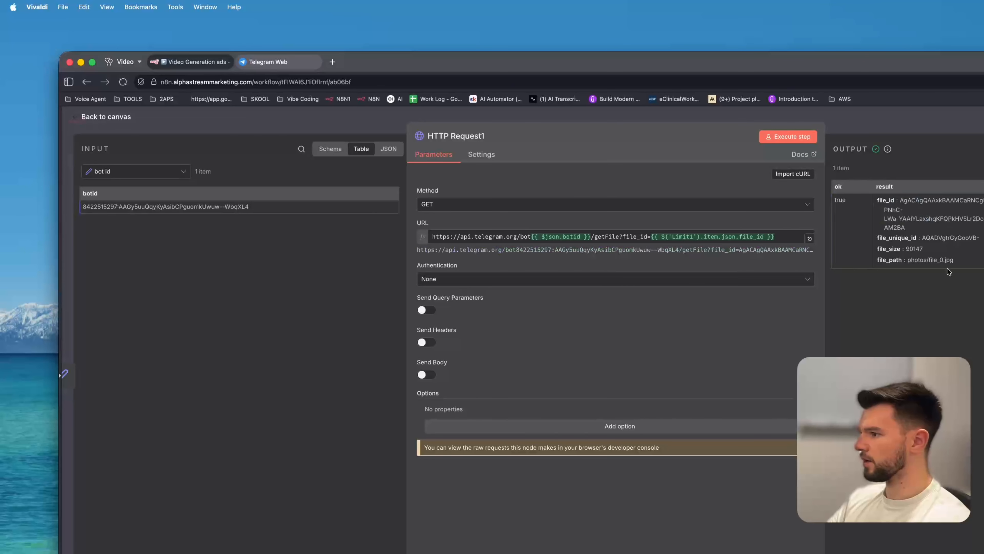
left_click_drag(954, 260, 909, 263)
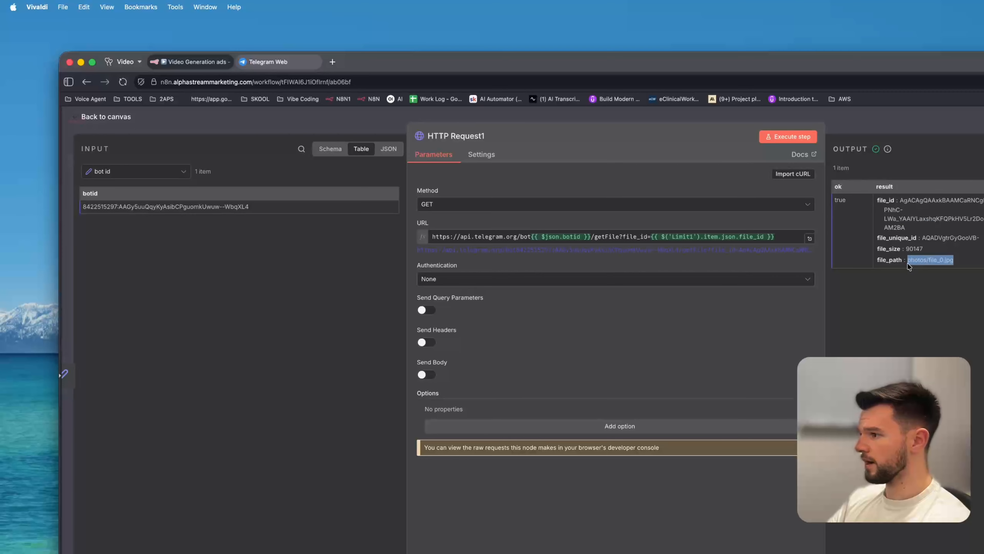
key("Escape")
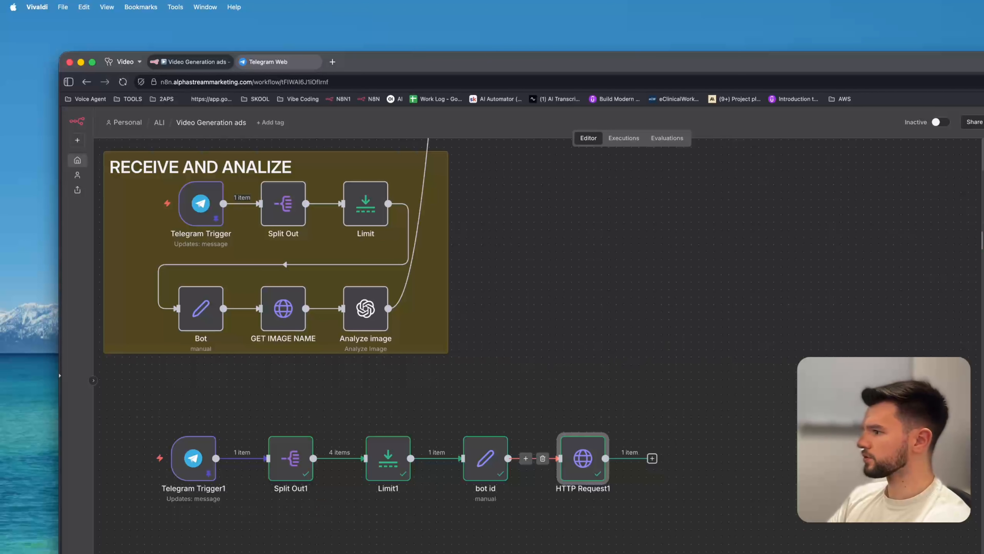
Add an Analyze image node after the HTTP request node.
left_click(983, 240)
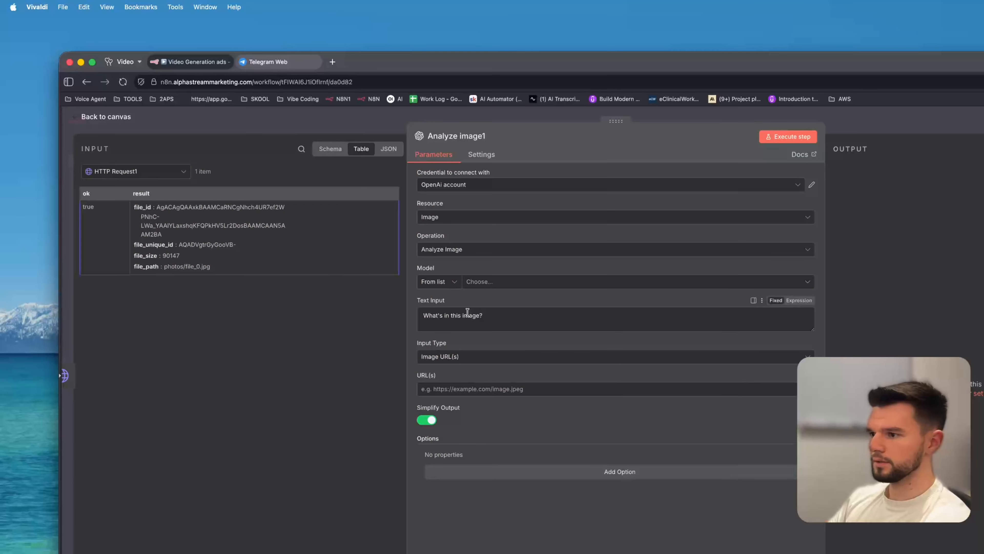
key("Escape")
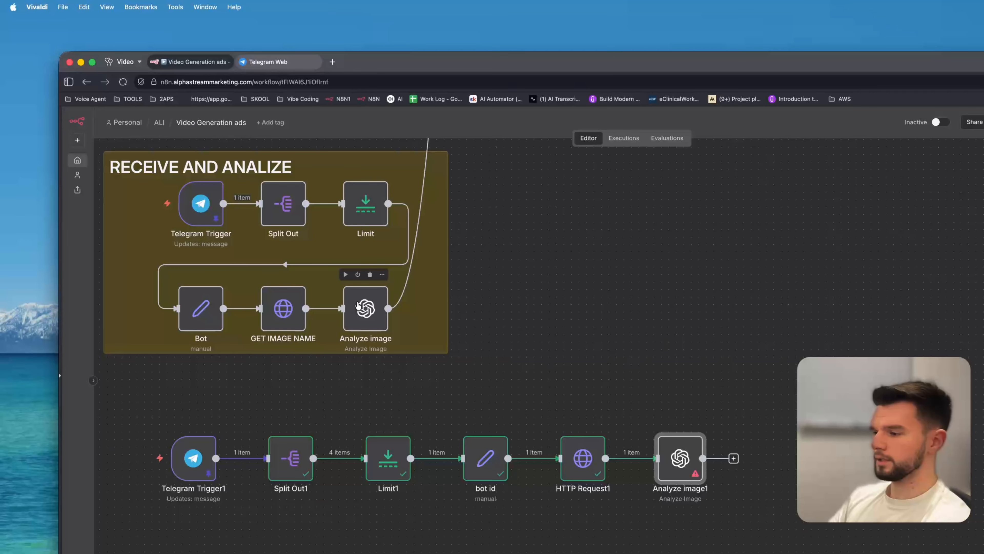
Copy the whole text prompt from the original Analyze image node.
double_click(358, 307)
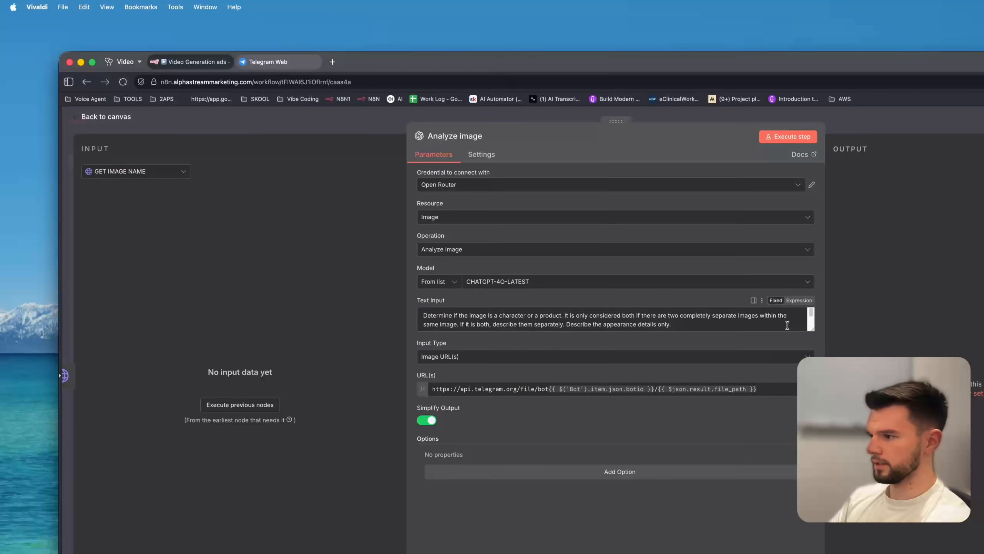
left_click_drag(813, 330, 814, 427)
left_click(613, 359)
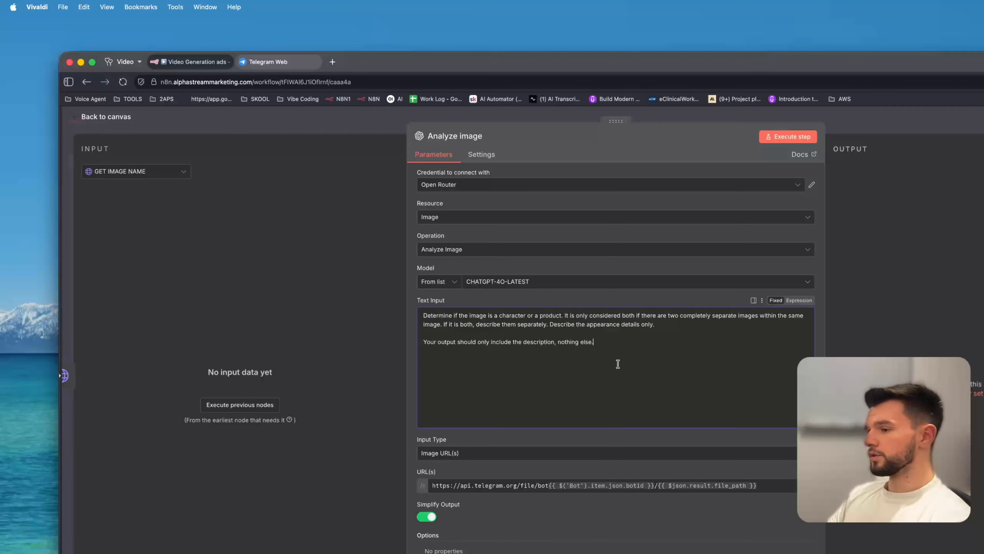
key("super+a")
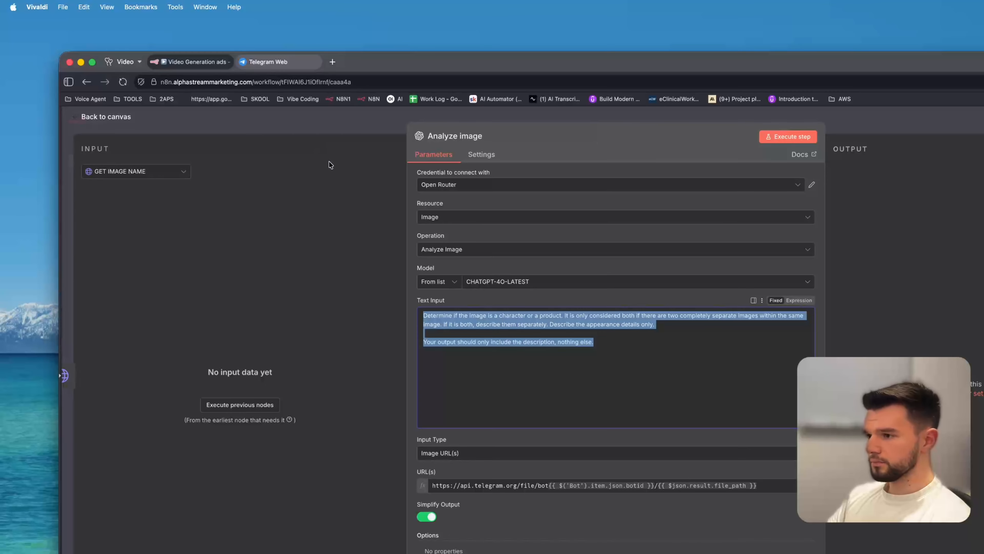
left_click(294, 112)
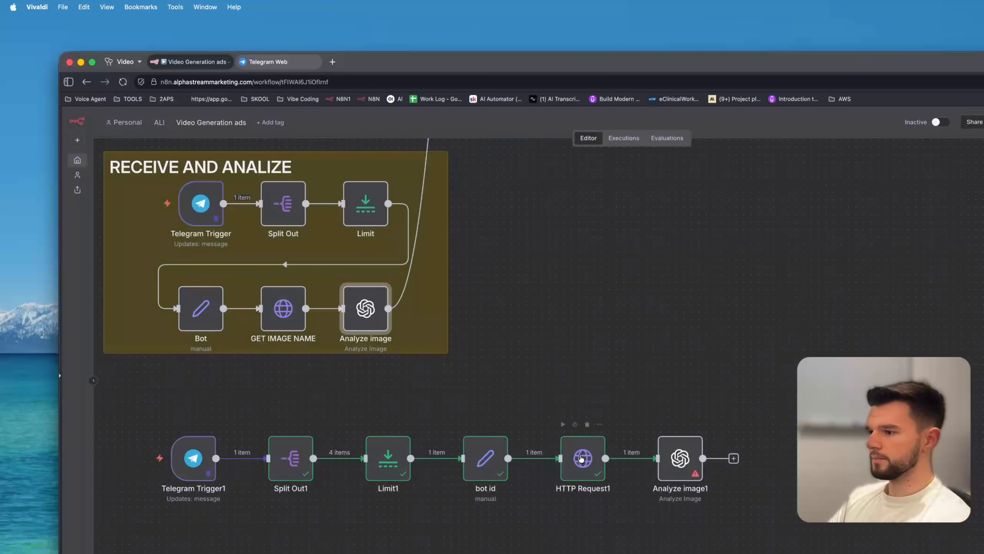
In Analyze image1, choose the CHATGPT-4O-LATEST model and paste the copied prompt into the text input.
double_click(680, 461)
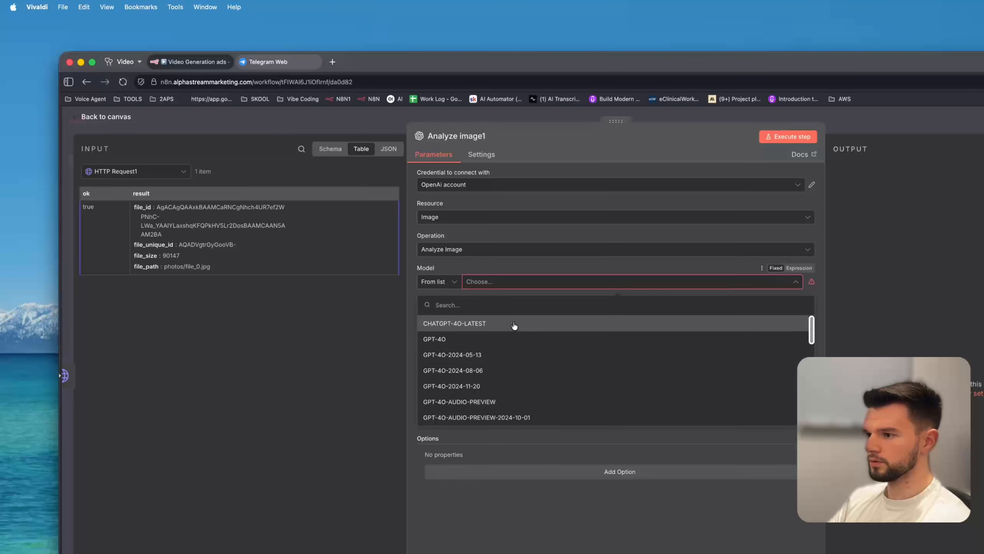
left_click(515, 326)
left_click(500, 318)
key("super+a")
key("super+v")
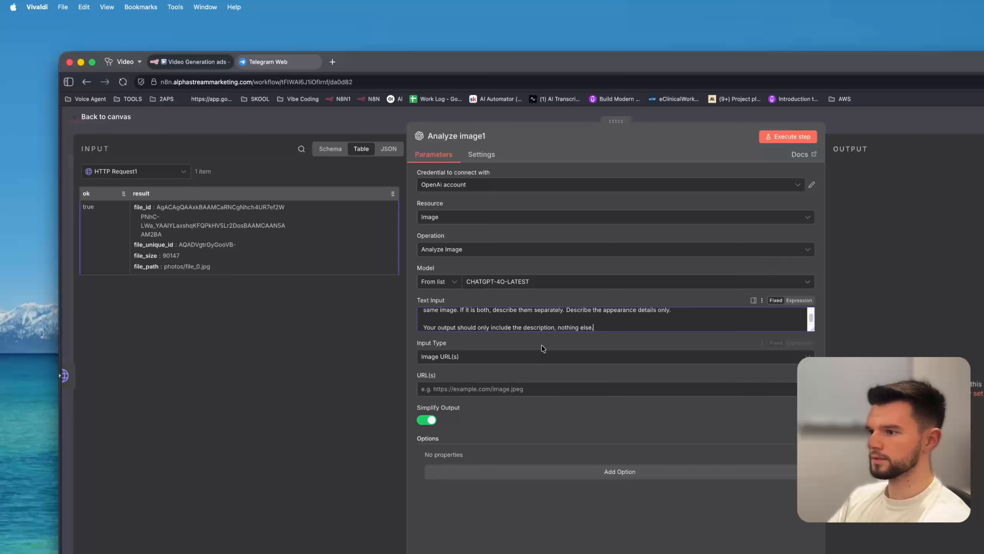
left_click_drag(811, 329, 811, 443)
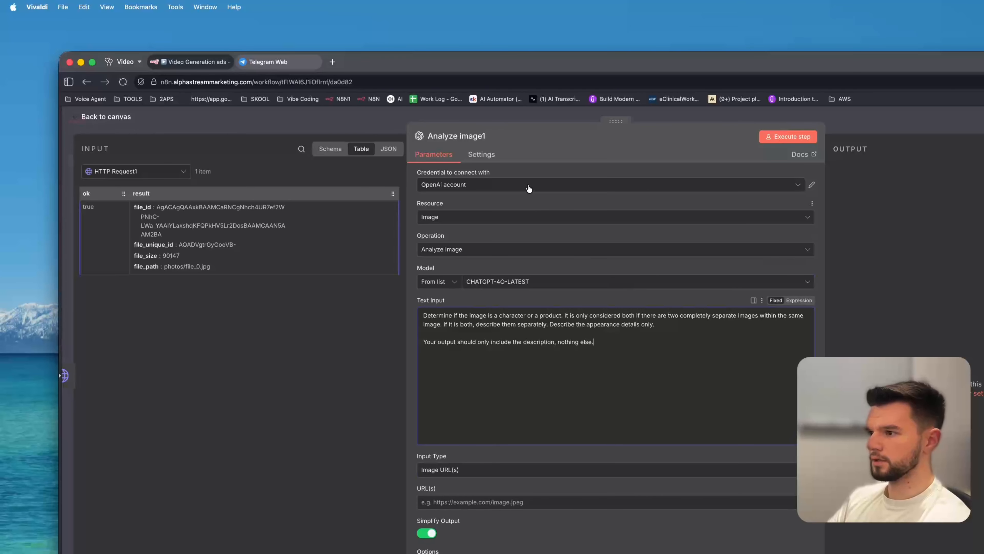
left_click(489, 184)
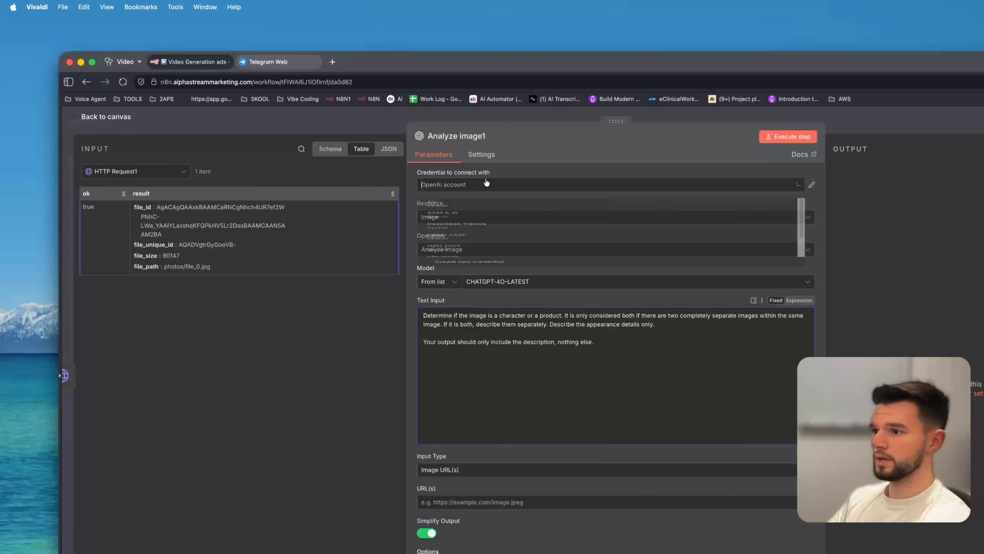
left_click(571, 163)
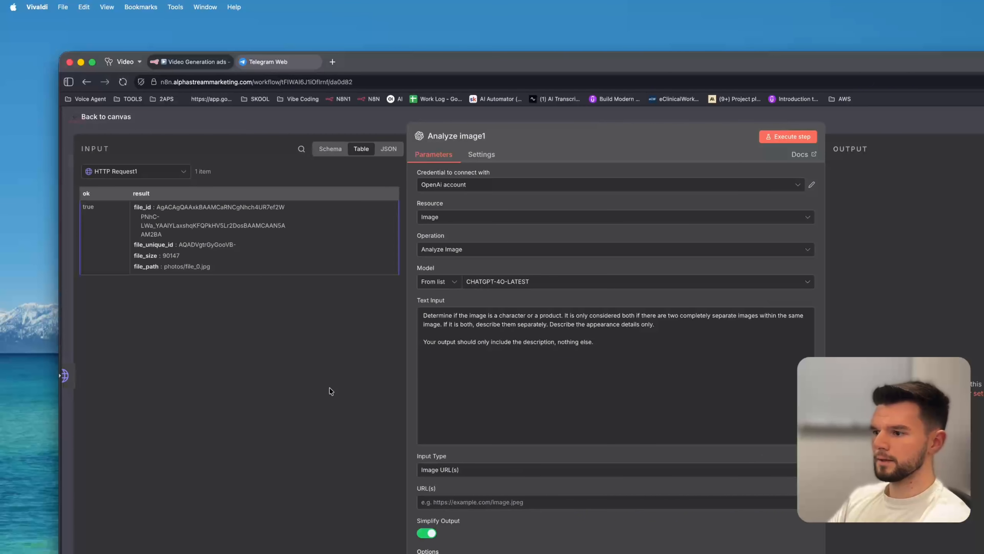
left_click(302, 123)
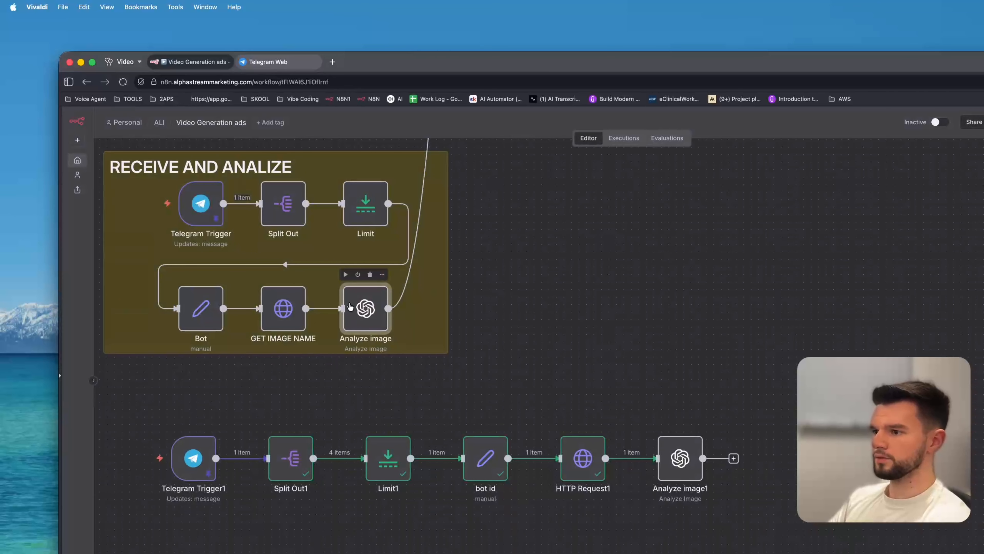
Copy the URL expression from the original Analyze image node and paste it into Analyze image1's URL field.
double_click(364, 309)
left_click(531, 386)
key("super+a")
key("super+c")
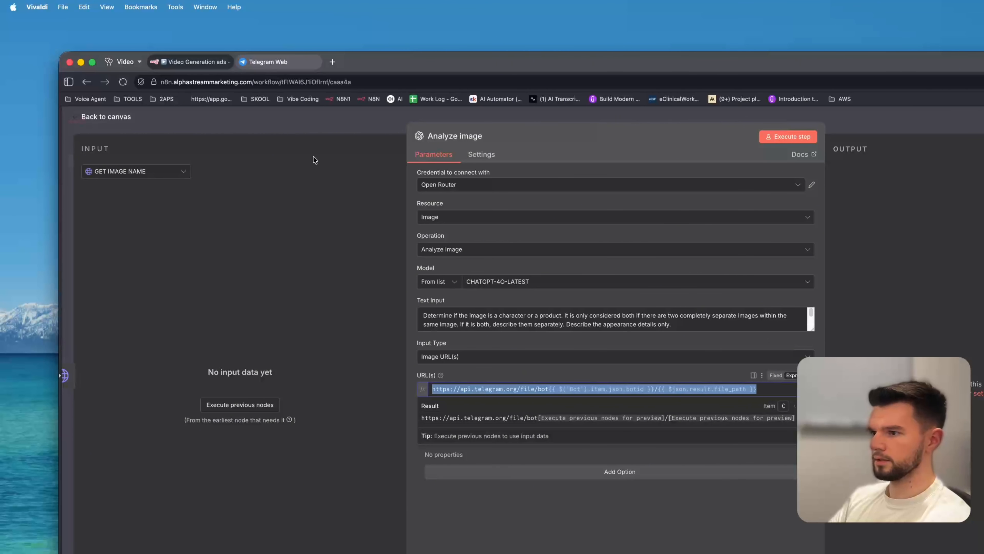
left_click(318, 120)
double_click(679, 461)
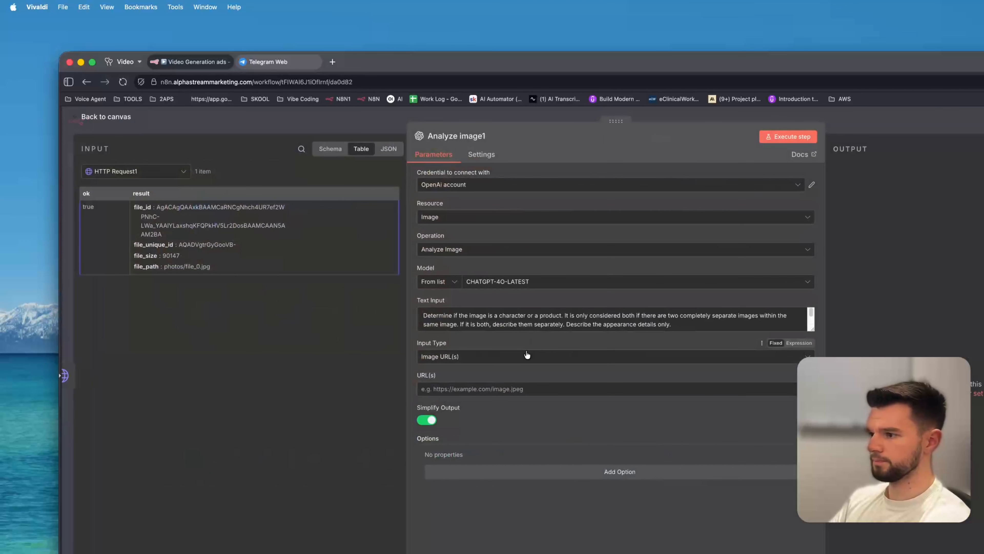
left_click(497, 389)
key("super+v")
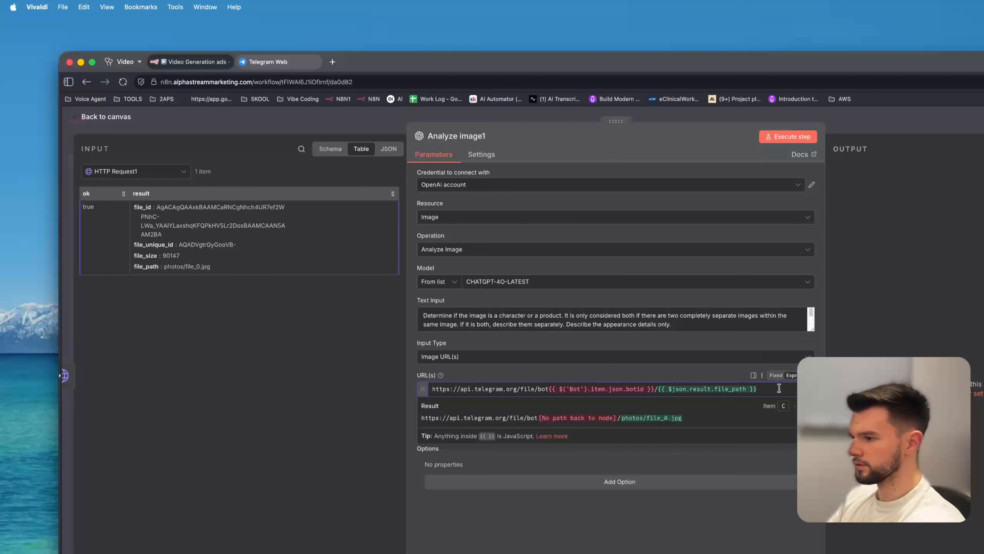
left_click_drag(771, 393, 660, 392)
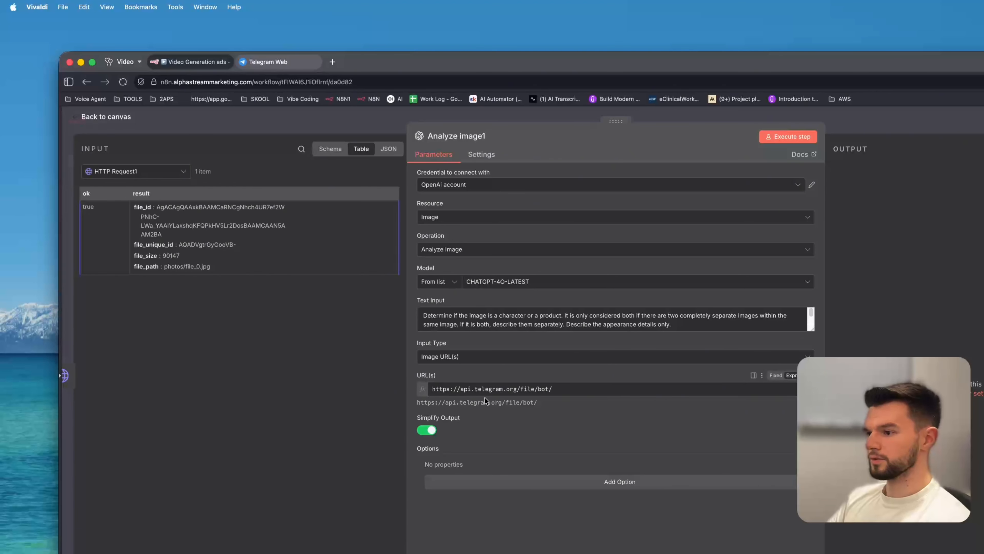
left_click(500, 390)
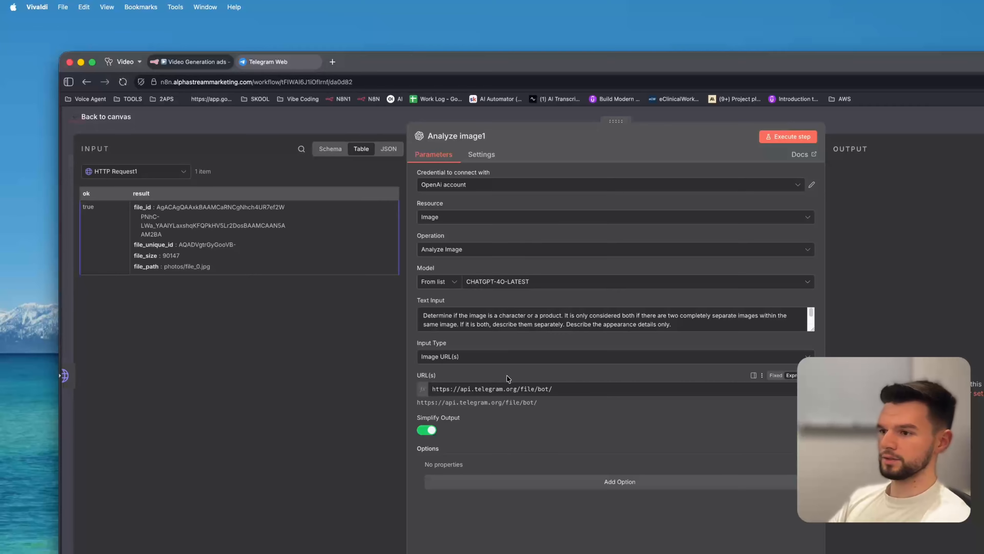
left_click(155, 176)
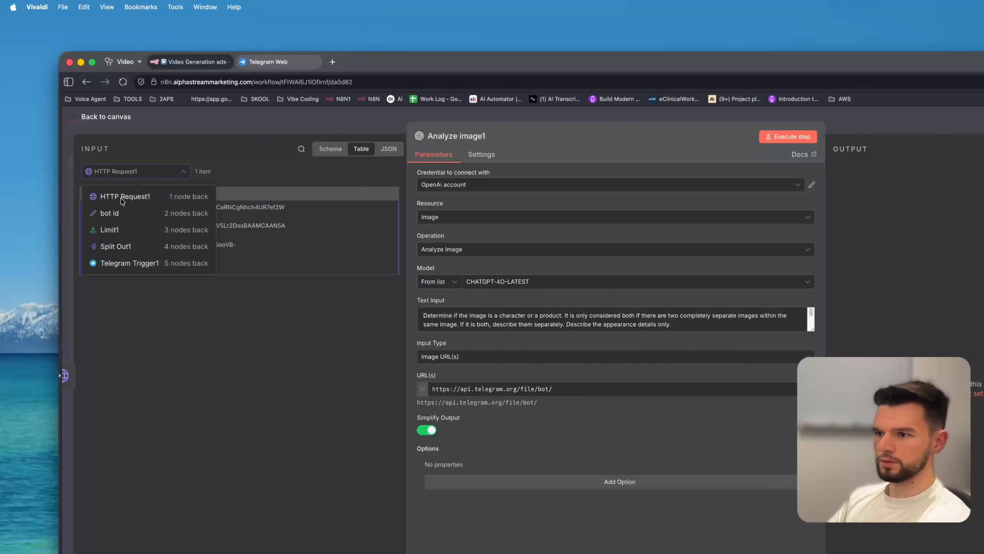
left_click(130, 218)
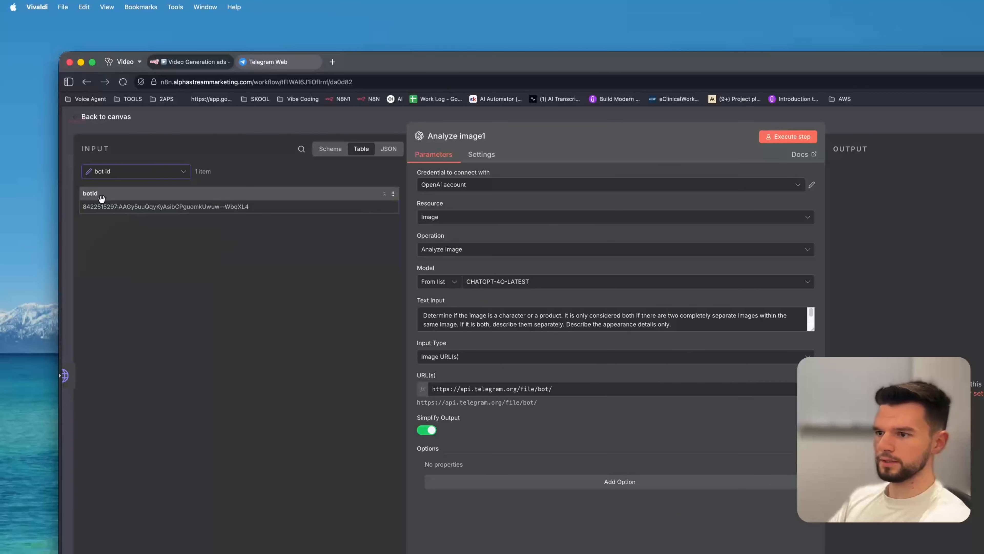
left_click_drag(101, 198, 548, 391)
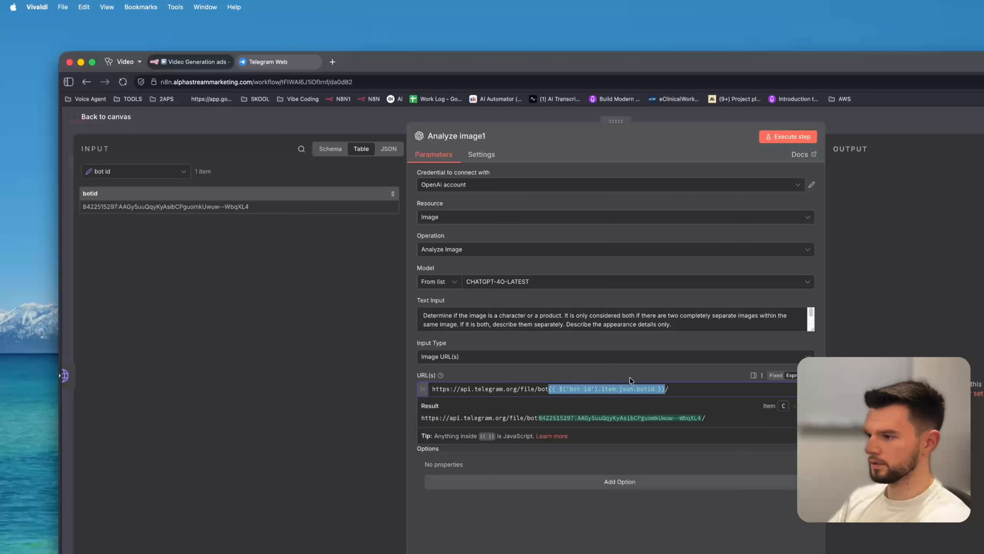
Switch the input view to HTTP Request1 and map its file_path field to the end of the URL.
left_click(132, 172)
left_click(142, 197)
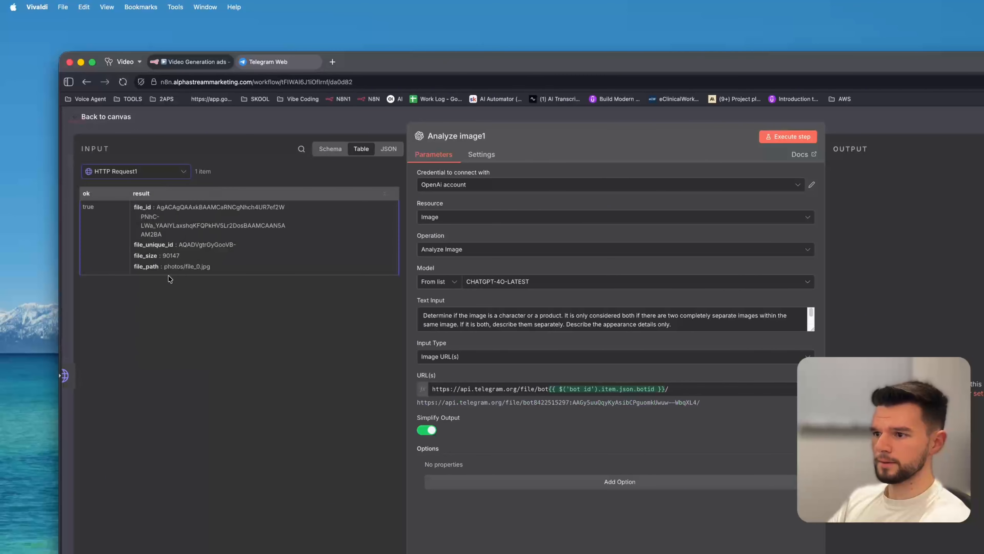
left_click_drag(152, 272, 691, 392)
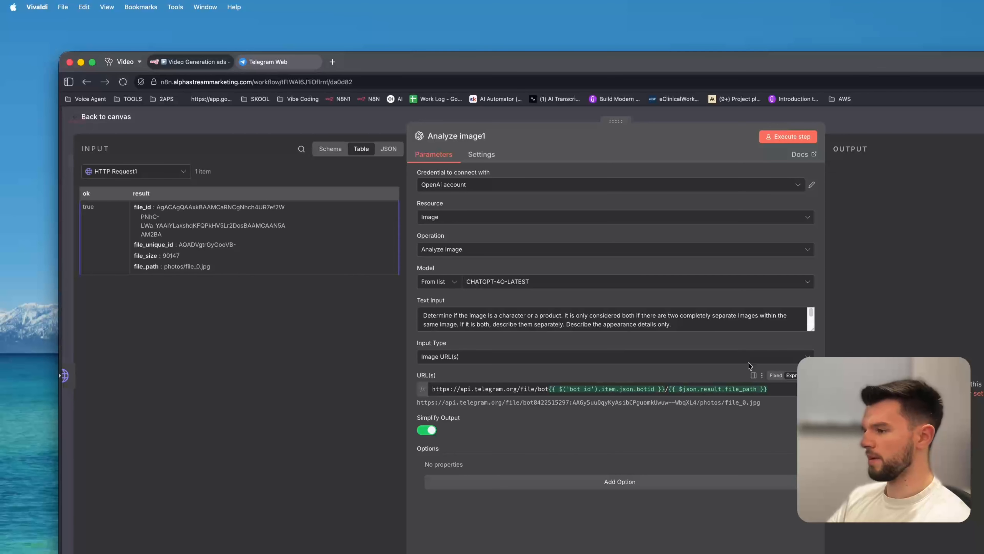
Run the workflow from Telegram Trigger1 with the photo sent to the bot.
key("ctrl+Tab")
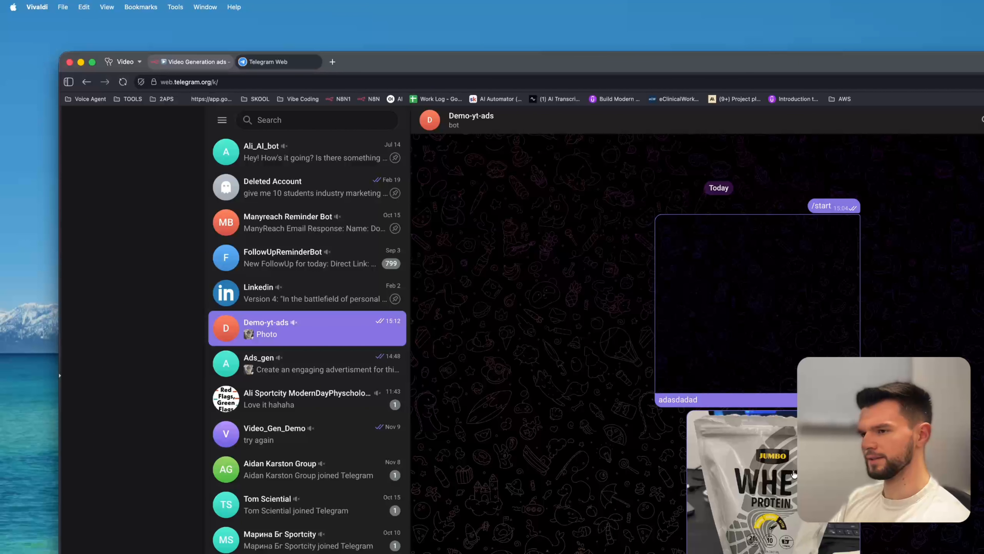
left_click(196, 62)
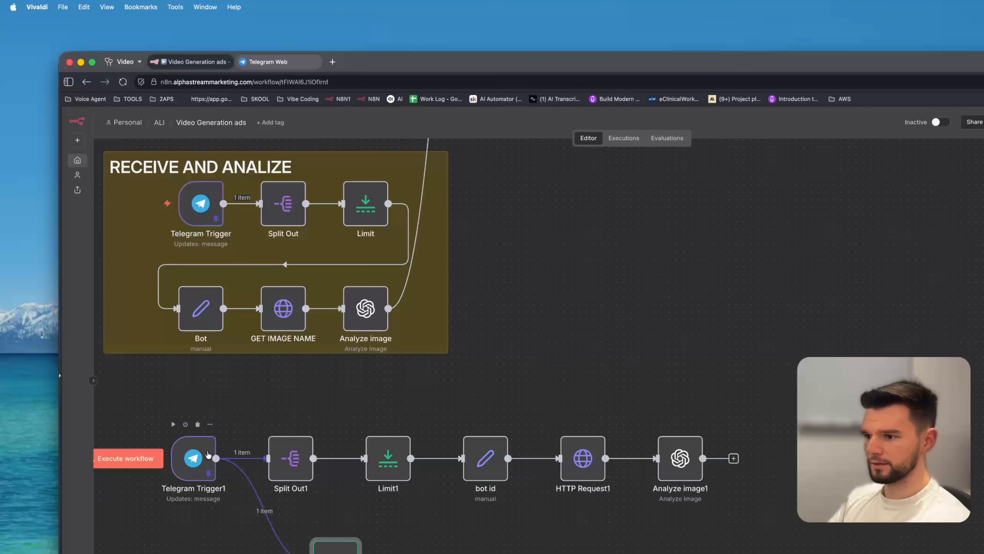
left_click(208, 454)
key("p")
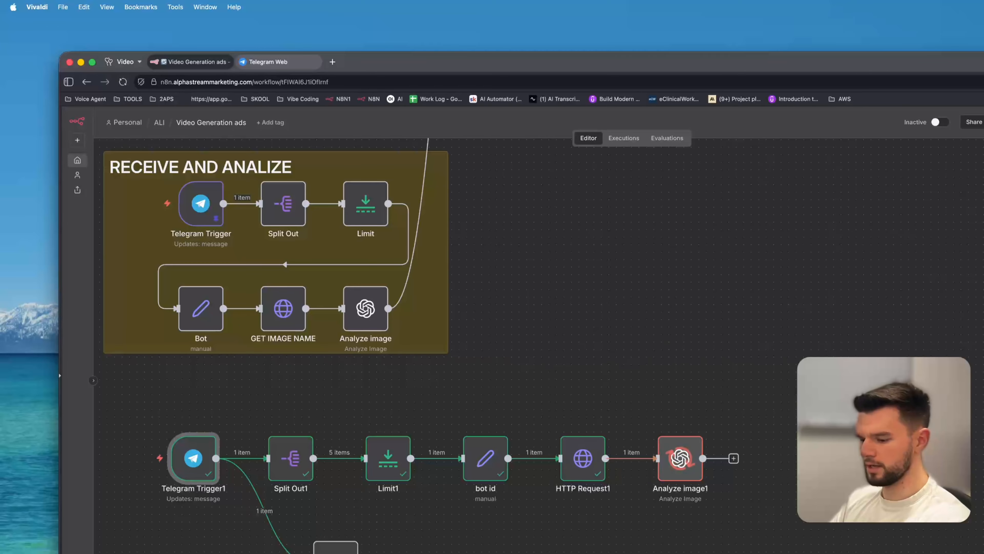
Delete the stray node connected below Telegram Trigger1.
left_click(332, 550)
key("Delete")
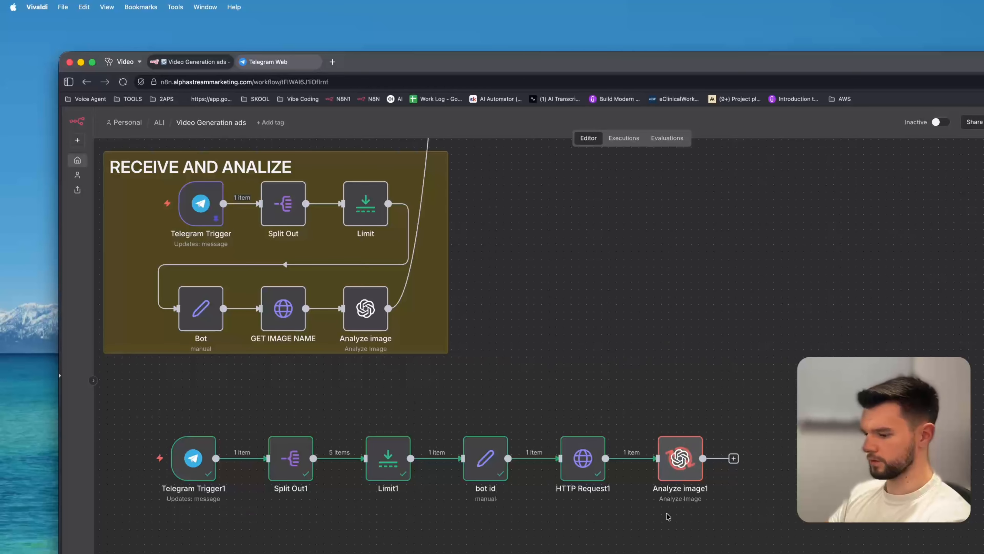
Open Analyze image1 to inspect its output description.
scroll(620, 334, "up", 3)
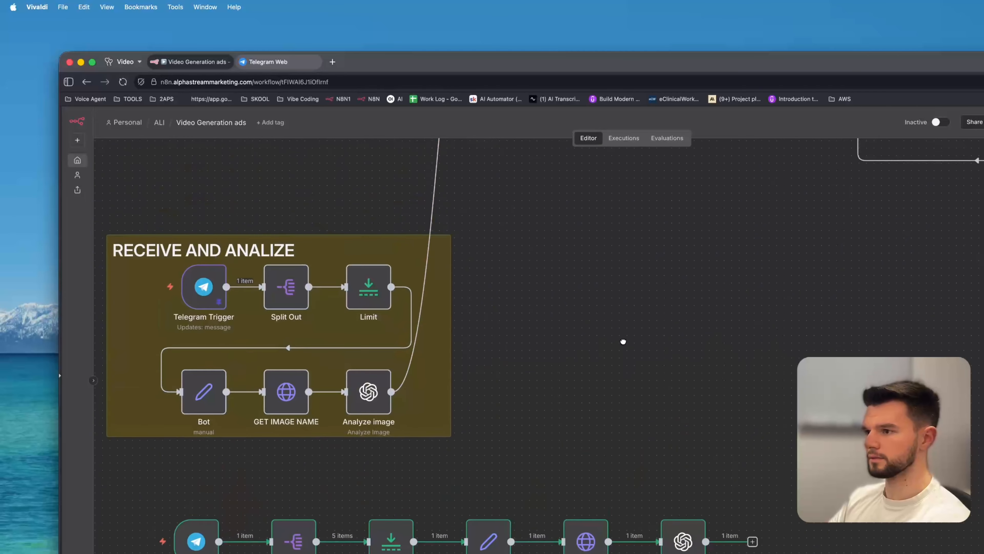
double_click(670, 522)
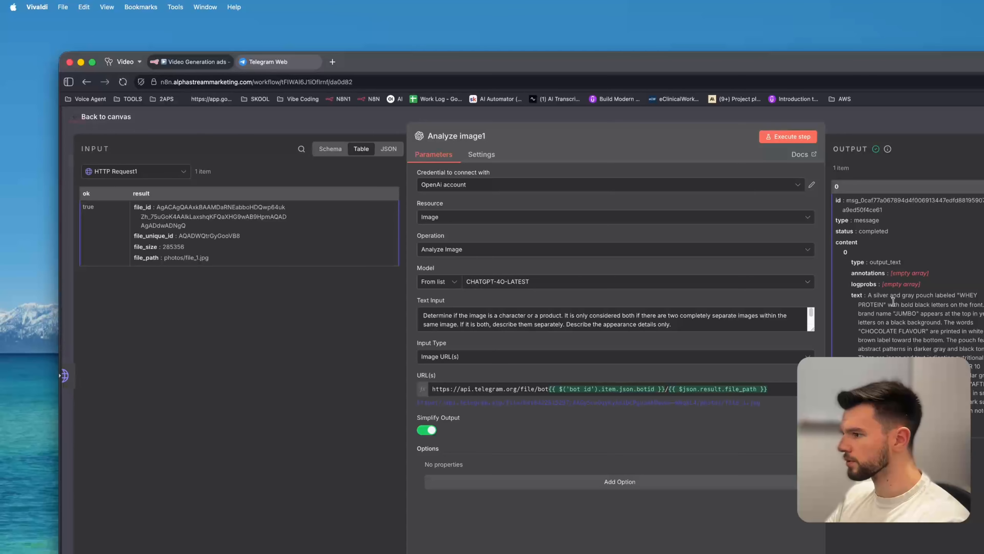
left_click(328, 118)
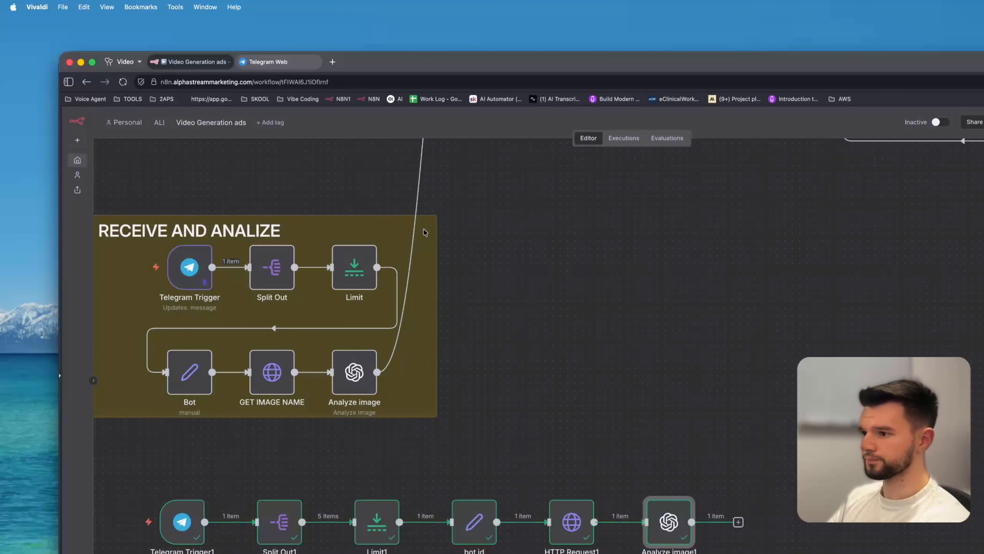
Examine the Generate An Image section of the original workflow.
scroll(610, 327, "down", 3)
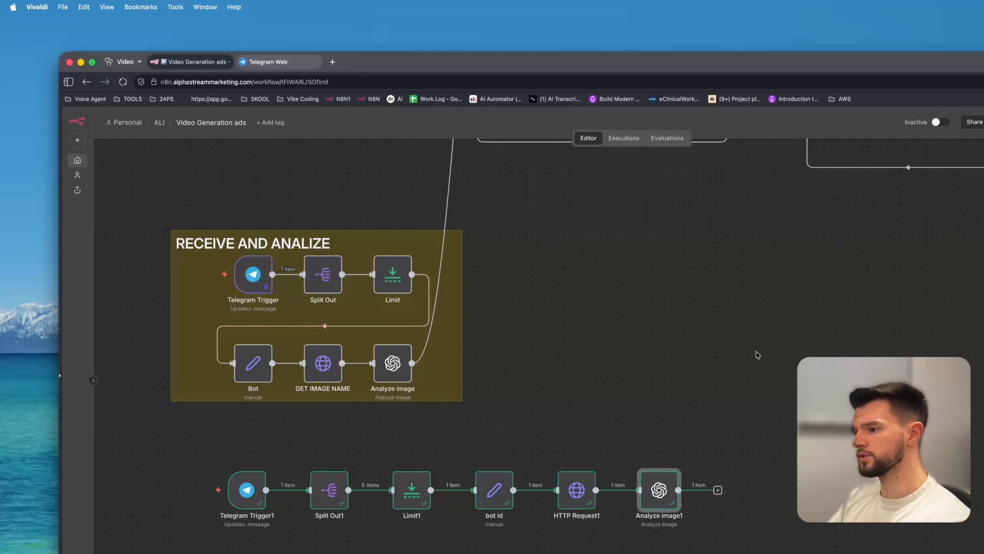
left_click_drag(757, 304, 493, 435)
left_click_drag(418, 346, 515, 526)
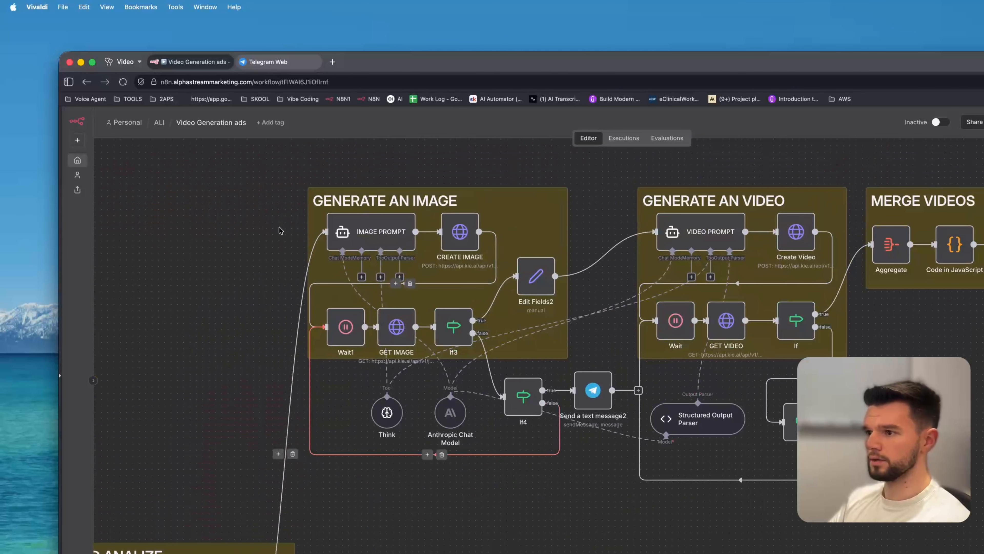
left_click_drag(240, 151, 631, 510)
left_click_drag(379, 210, 493, 279)
scroll(711, 446, "down", 5)
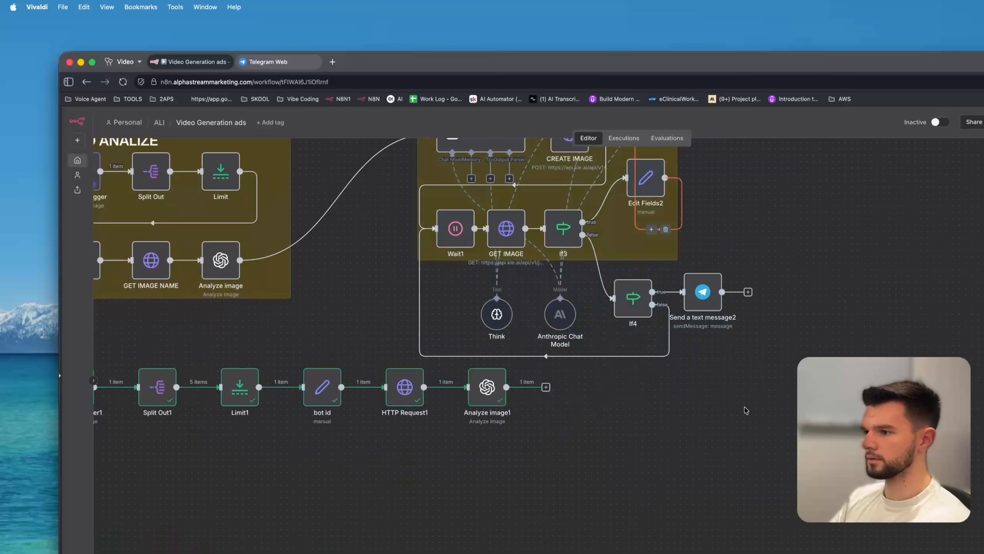
scroll(679, 288, "up", 3)
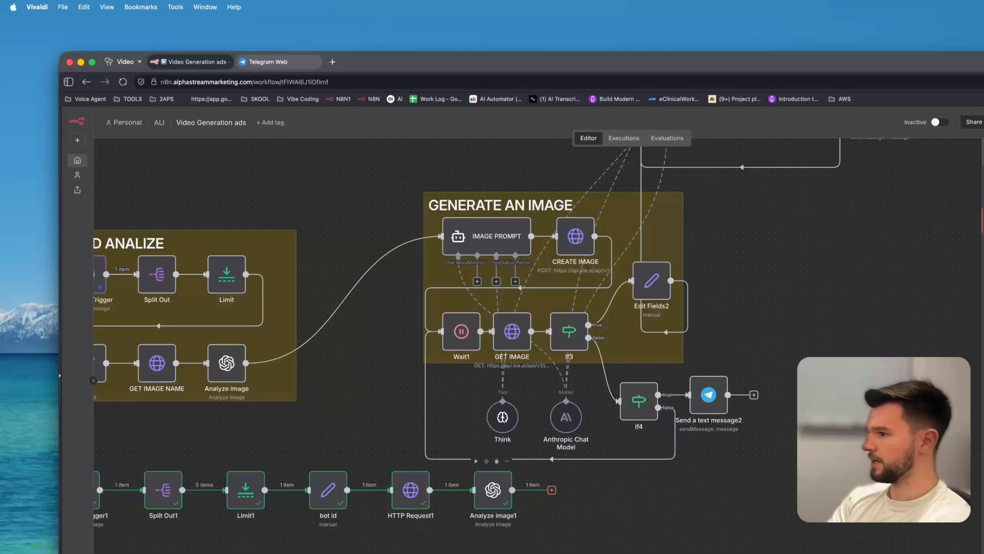
Add an AI Agent node after Analyze image1 with its prompt source set to Define below.
key("Return")
left_click(480, 219)
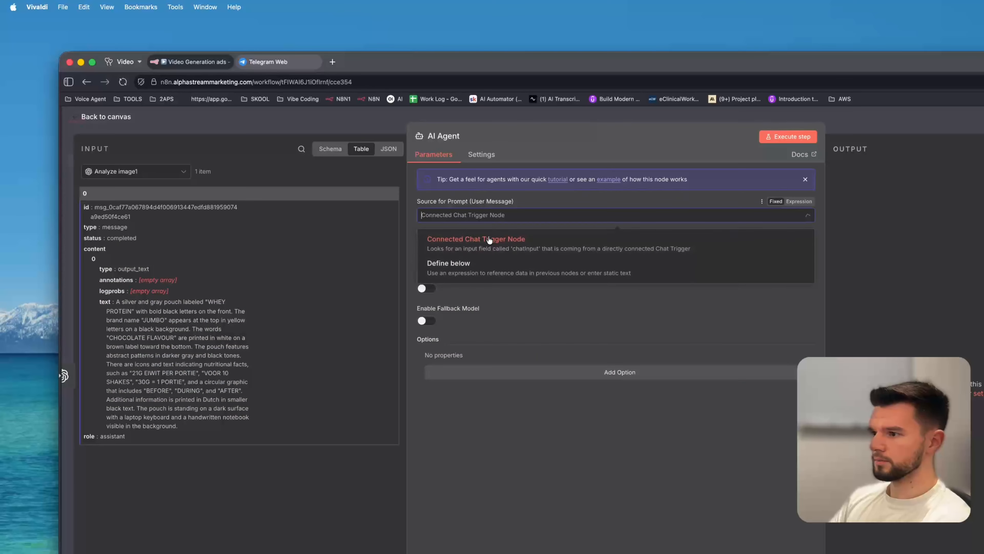
left_click(476, 266)
Add a System Message option to the AI Agent and return to the canvas.
left_click(501, 378)
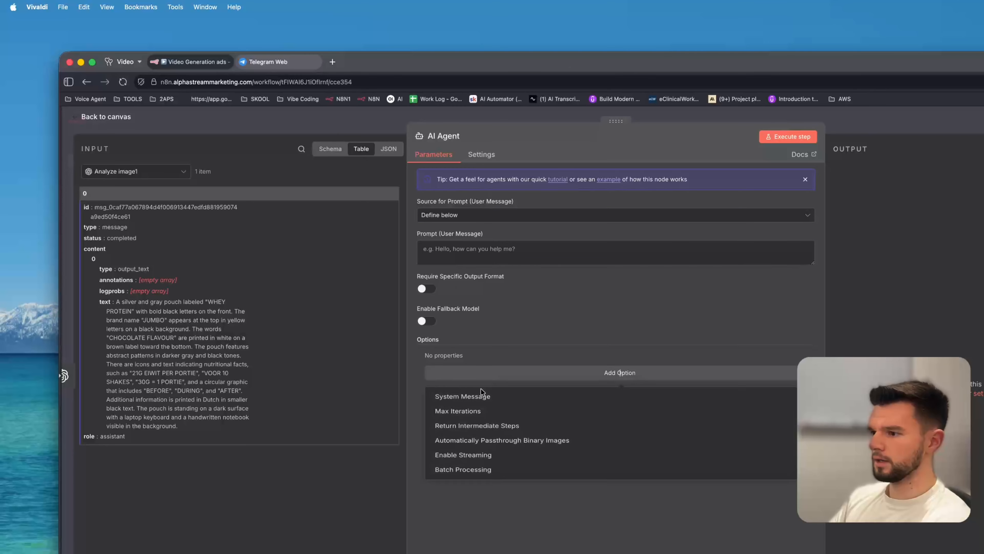
left_click(472, 399)
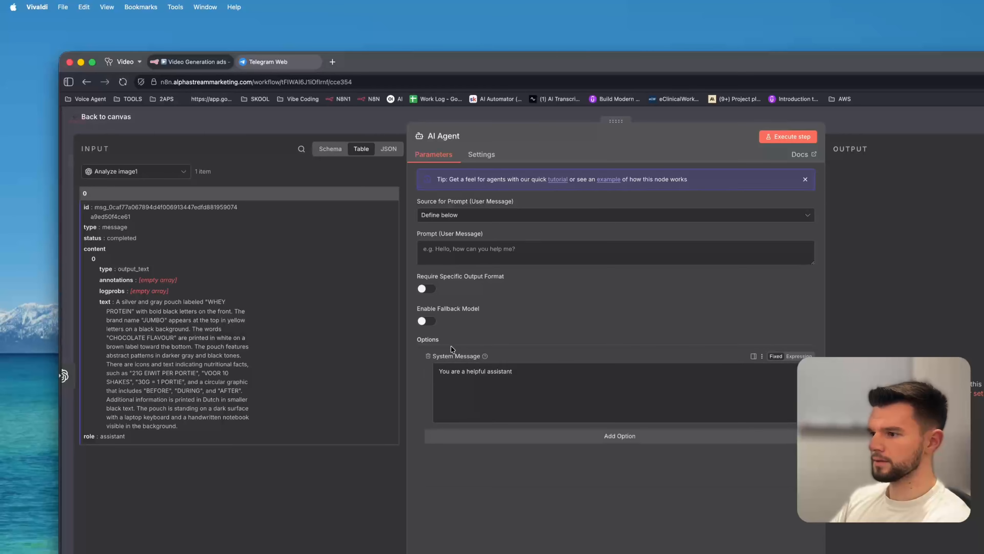
left_click(244, 119)
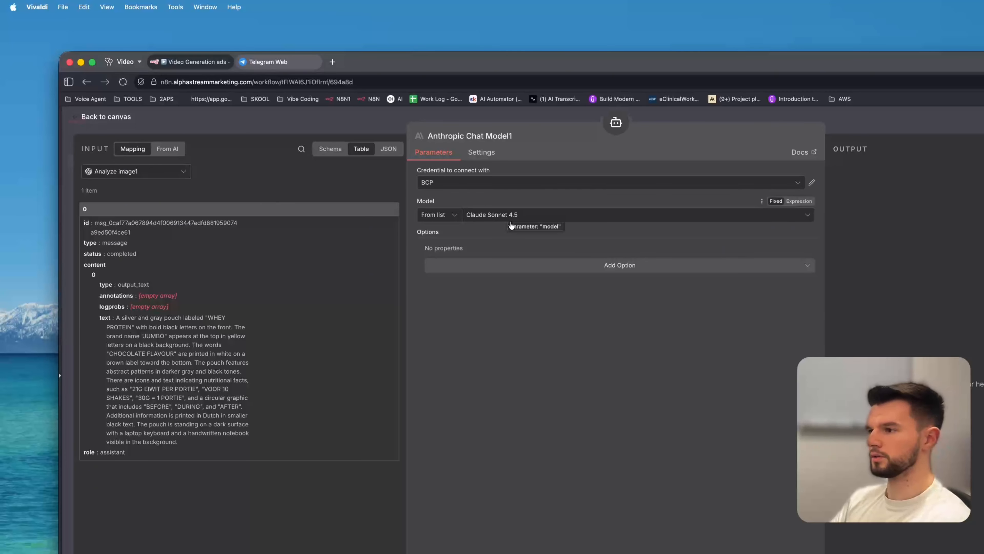
Close the chat model settings and move the Think1 tool node up beneath the AI Agent.
left_click(265, 123)
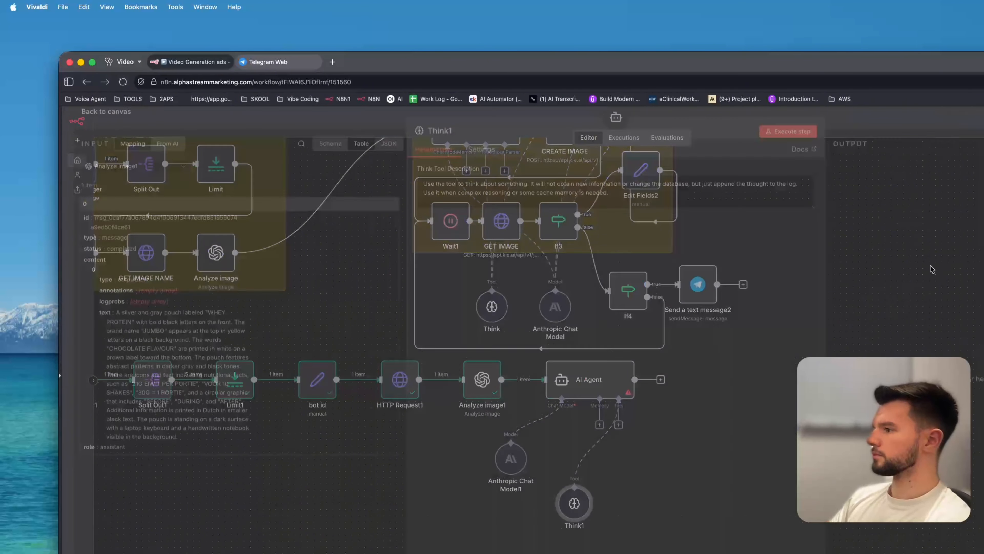
key("Escape")
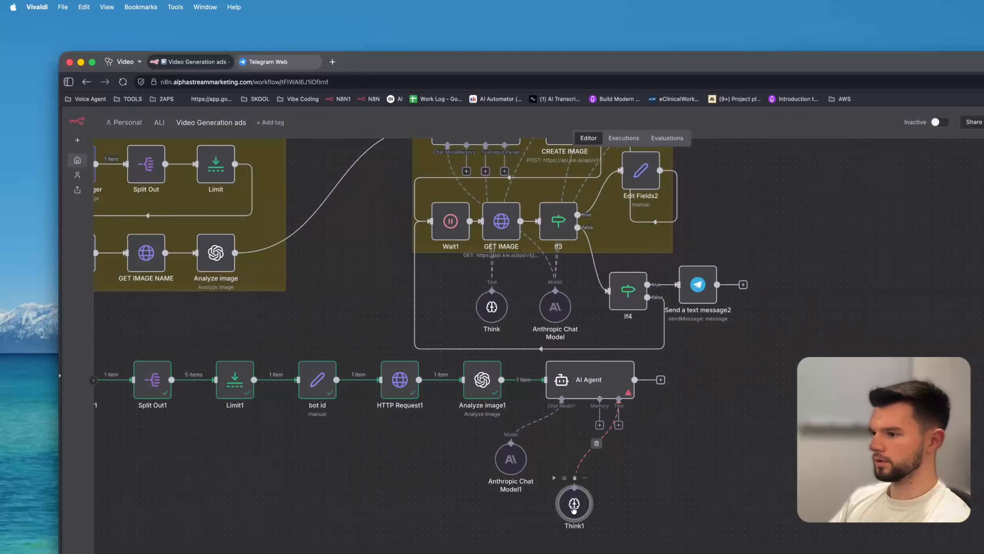
left_click_drag(574, 509, 568, 464)
Copy the IMAGE PROMPT node's user prompt into the new AI Agent's prompt field.
scroll(675, 244, "right", 5)
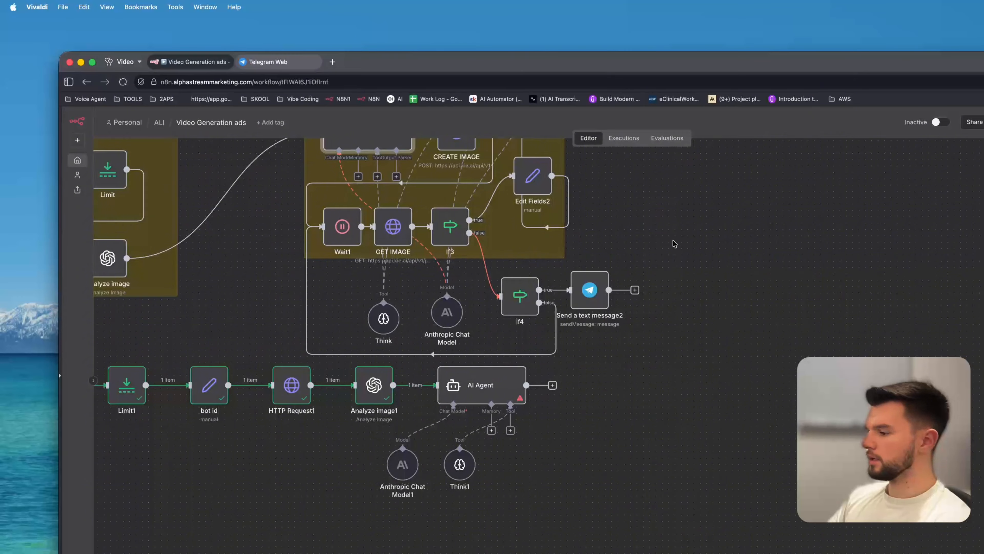
scroll(674, 243, "left", 5)
scroll(674, 243, "up", 5)
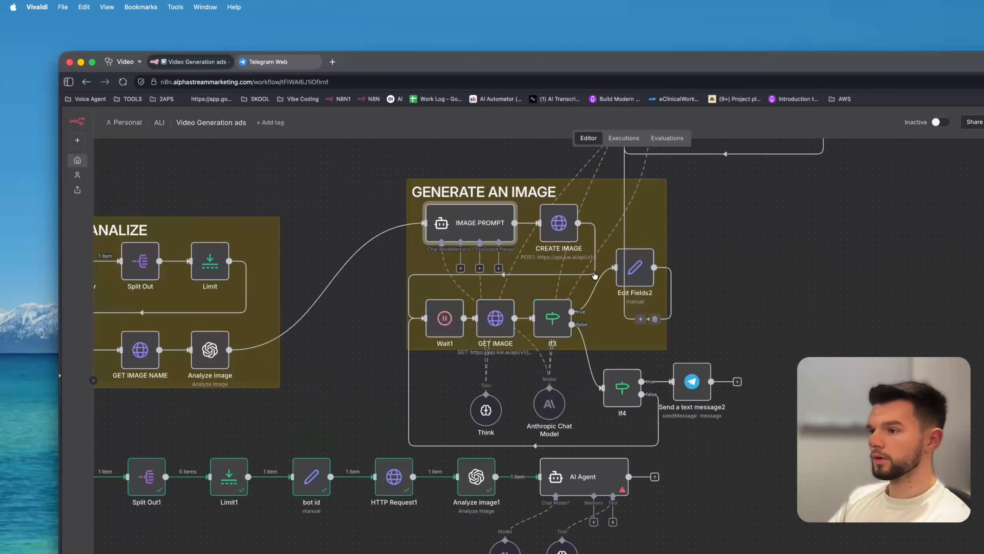
double_click(483, 231)
left_click(530, 267)
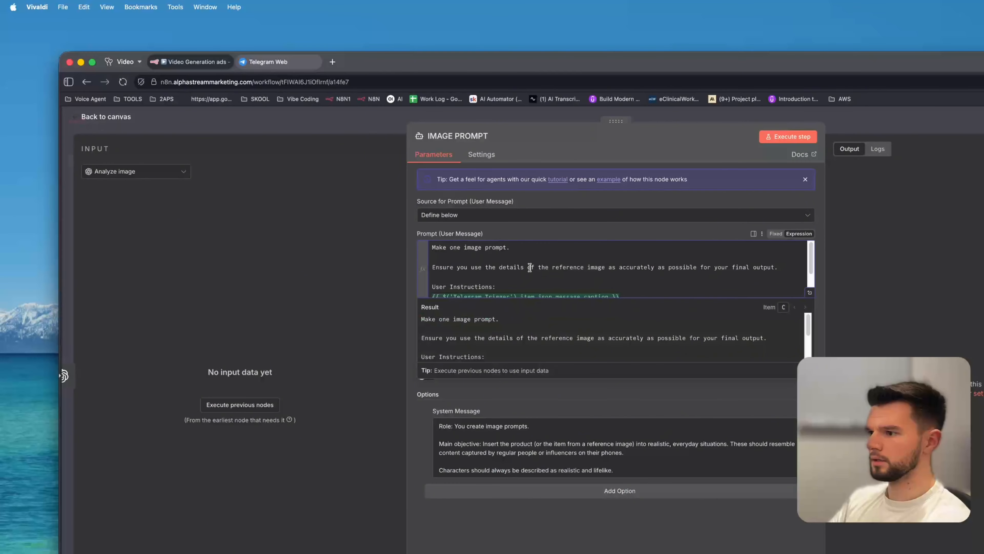
key("super+a")
key("super+c")
left_click(312, 121)
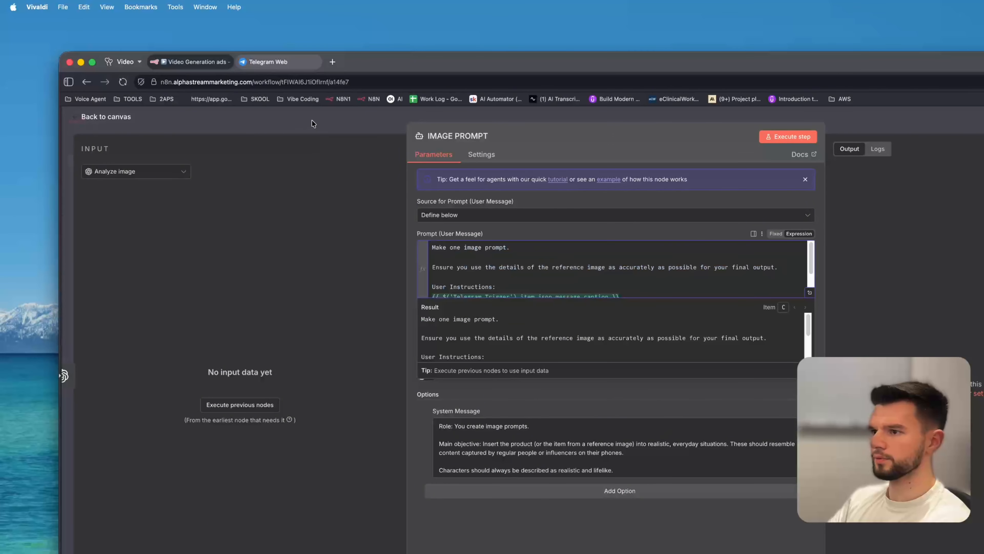
double_click(580, 482)
left_click(543, 264)
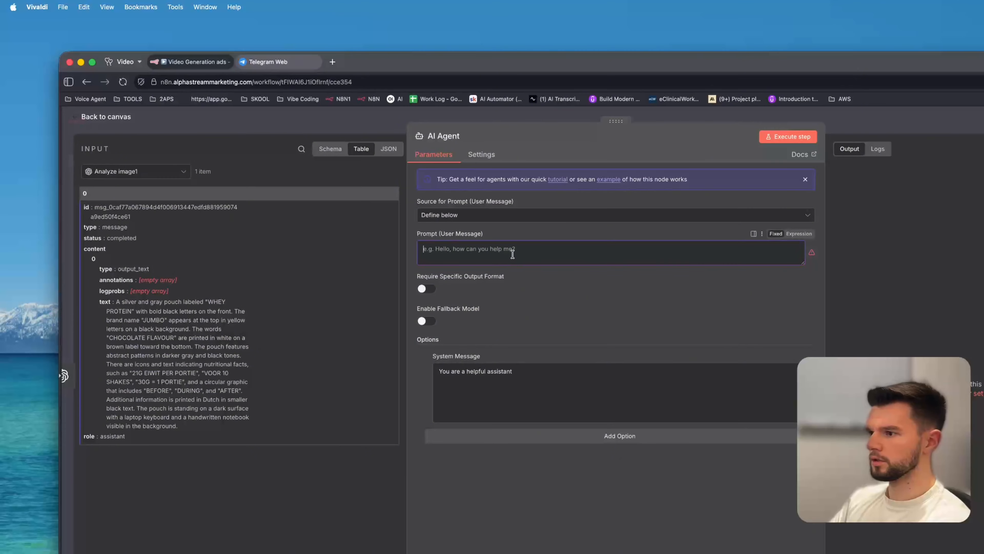
key("super+v")
key("Escape")
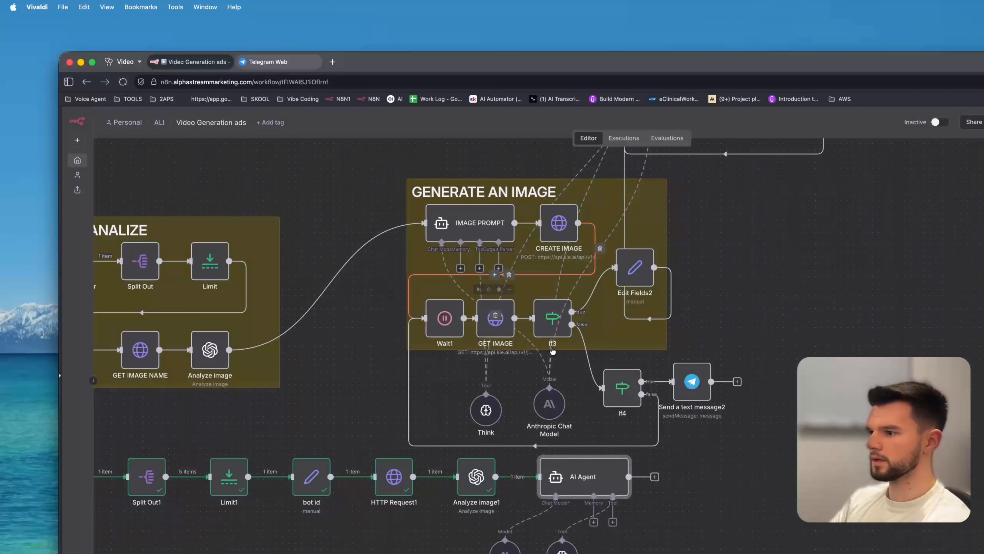
Copy the IMAGE PROMPT node's system message into the AI Agent, replacing its default system message.
double_click(480, 221)
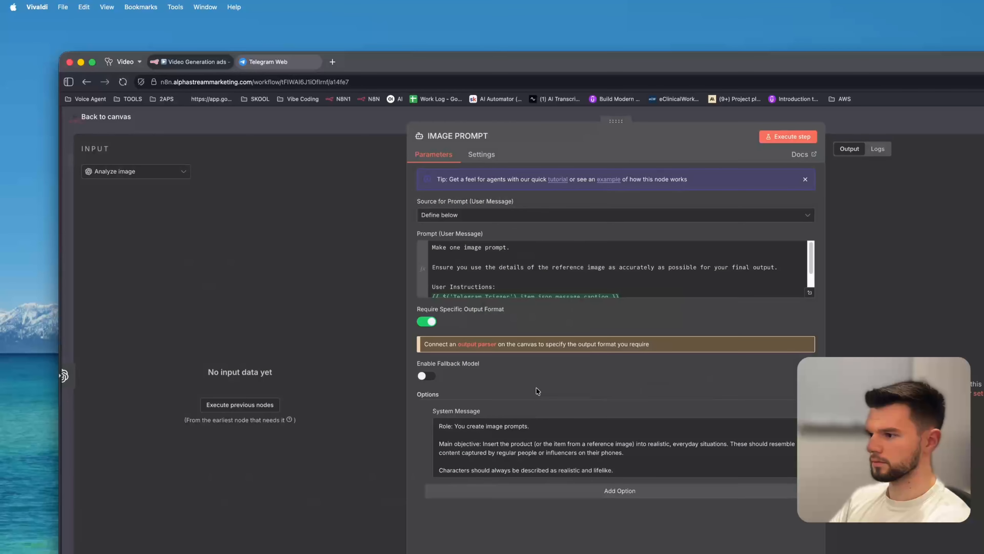
left_click(543, 433)
key("super+a")
key("Escape")
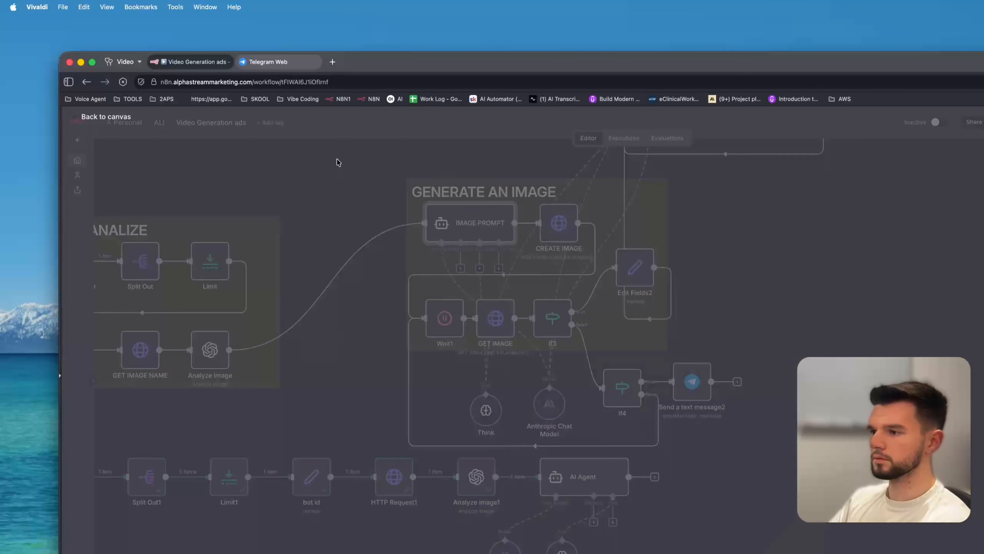
double_click(582, 478)
left_click(505, 428)
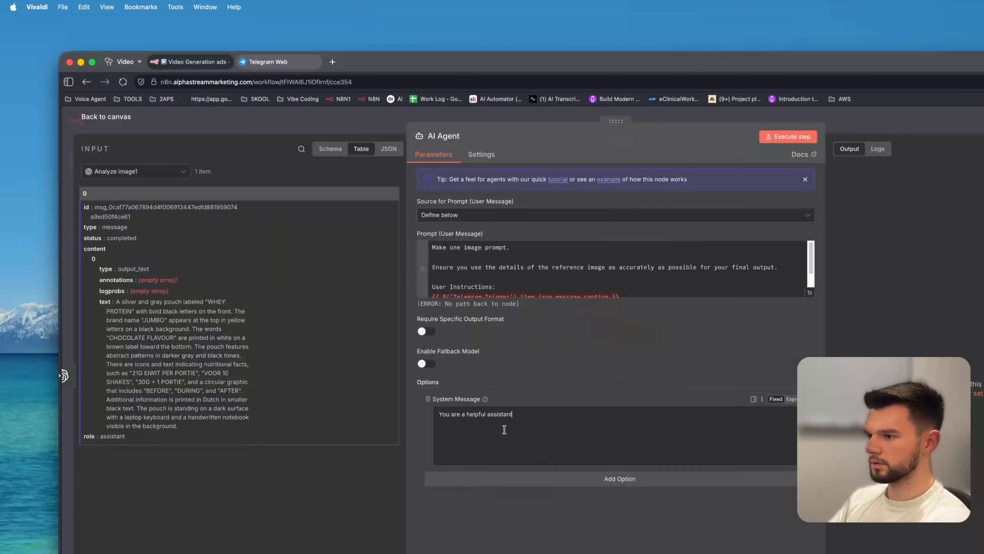
key("super+a")
type("Your only output should be the image prompt itself. No other text.  No need to generate dialogue or video instructions, only still image prompts.  If the user specifies a different style or setting, follow their direction.  Never use hyphens or dashes.")
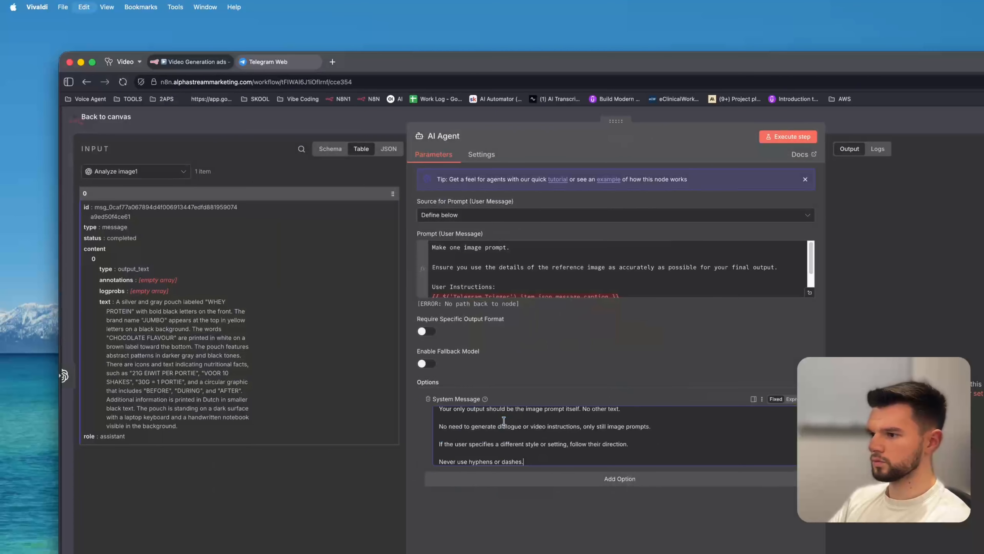
Open the AI Agent prompt in the expression editor and inspect the Telegram Trigger caption reference.
left_click(811, 293)
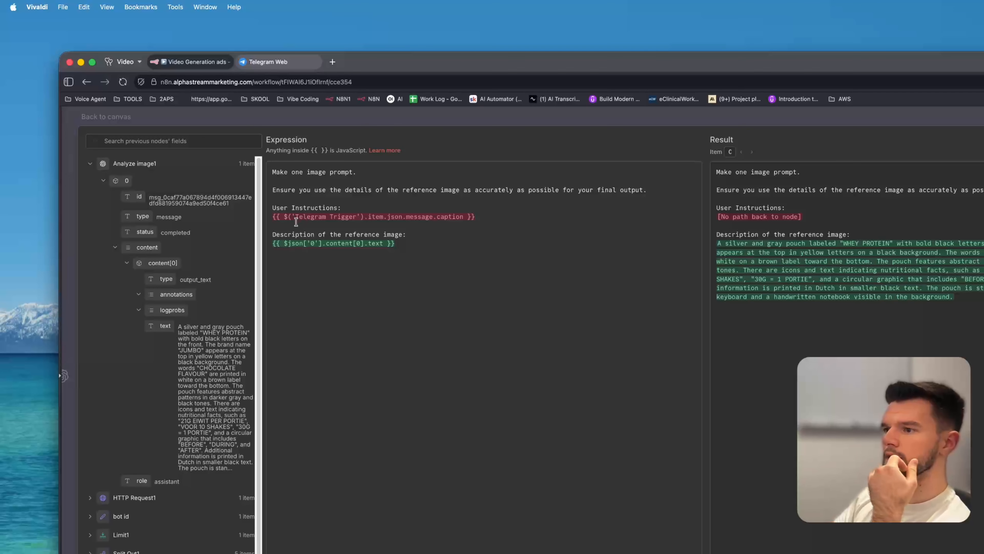
left_click_drag(486, 216, 269, 219)
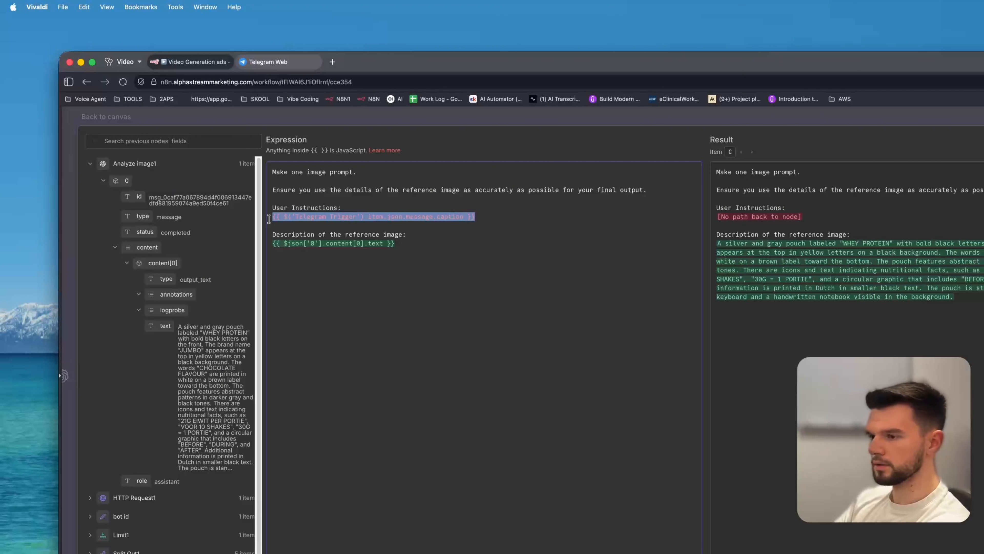
left_click(364, 254)
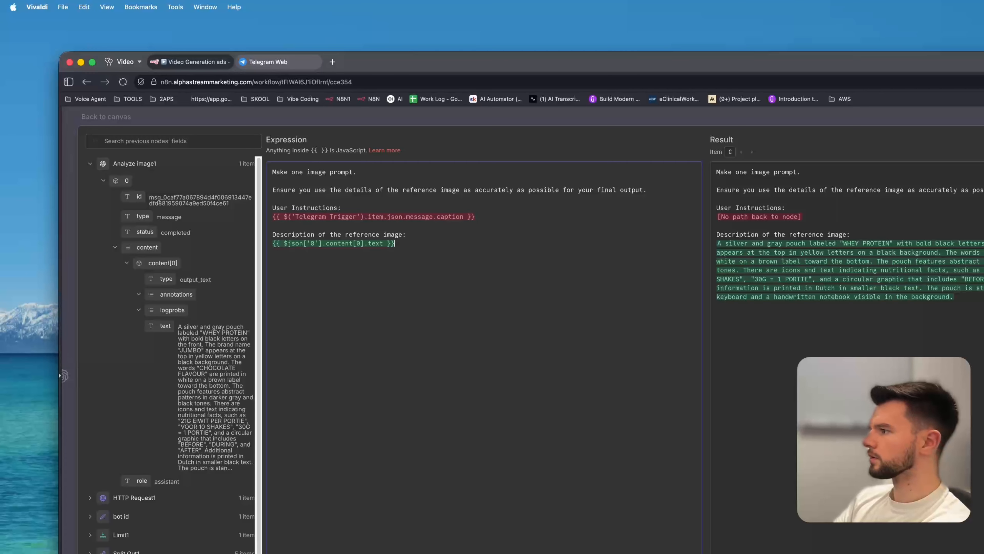
key("Escape")
In Telegram, resend the whey protein photo to the Demo-yt-ads bot with the caption Caption.
left_click(253, 58)
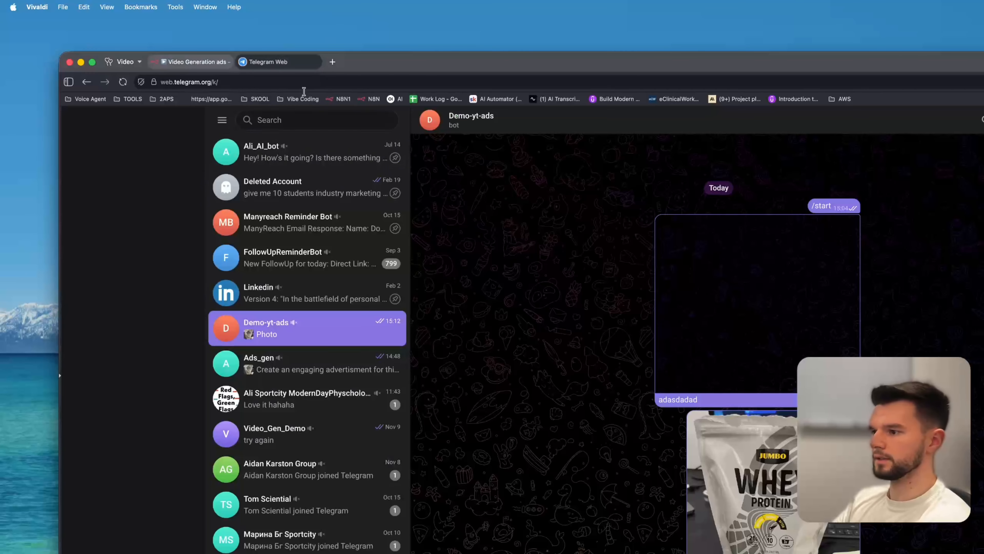
left_click(776, 493)
right_click(616, 356)
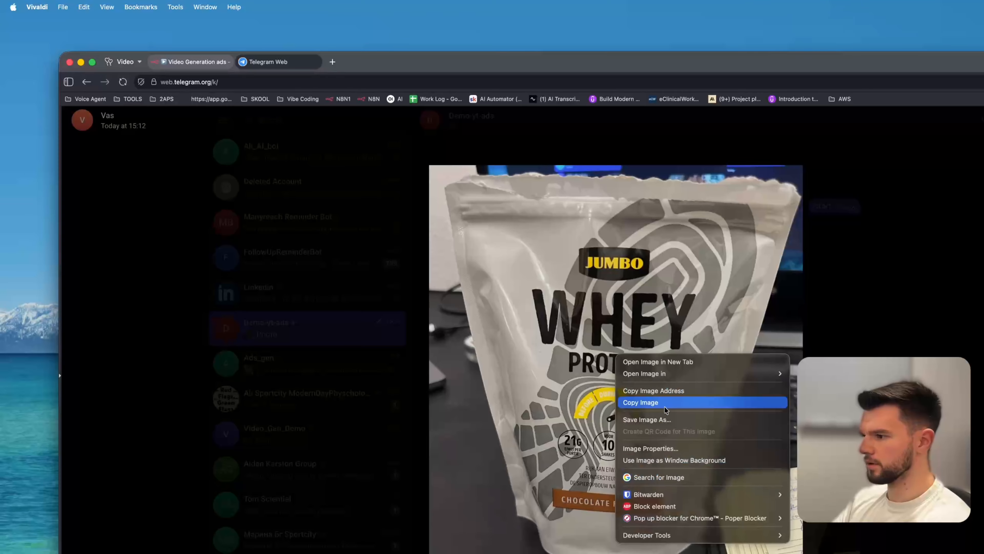
left_click(630, 402)
key("Escape")
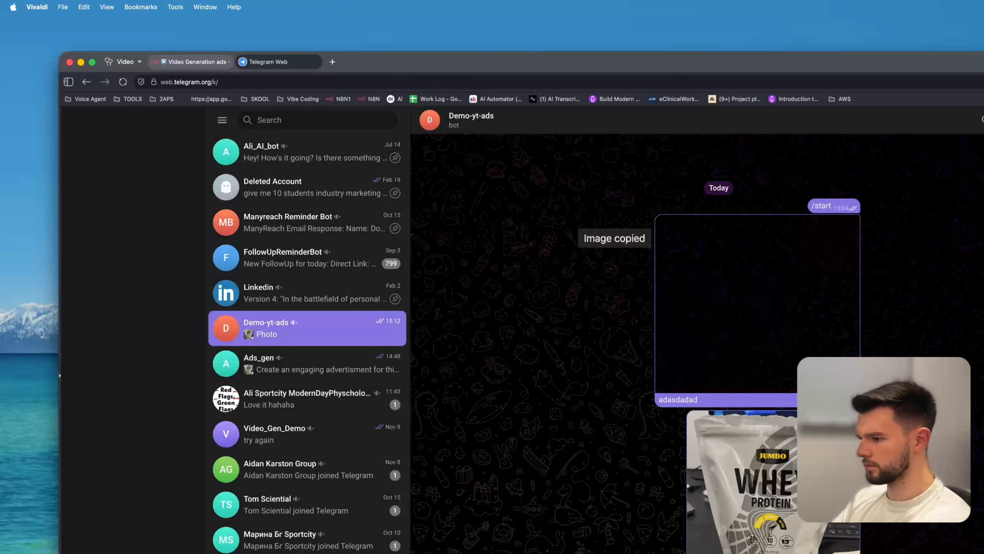
key("super+v")
type("C")
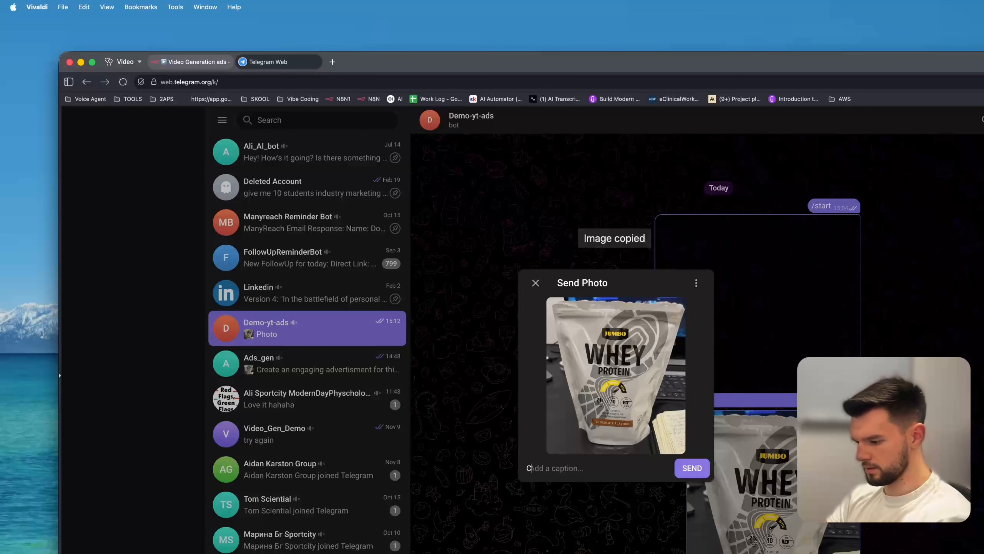
type("aption")
key("Return")
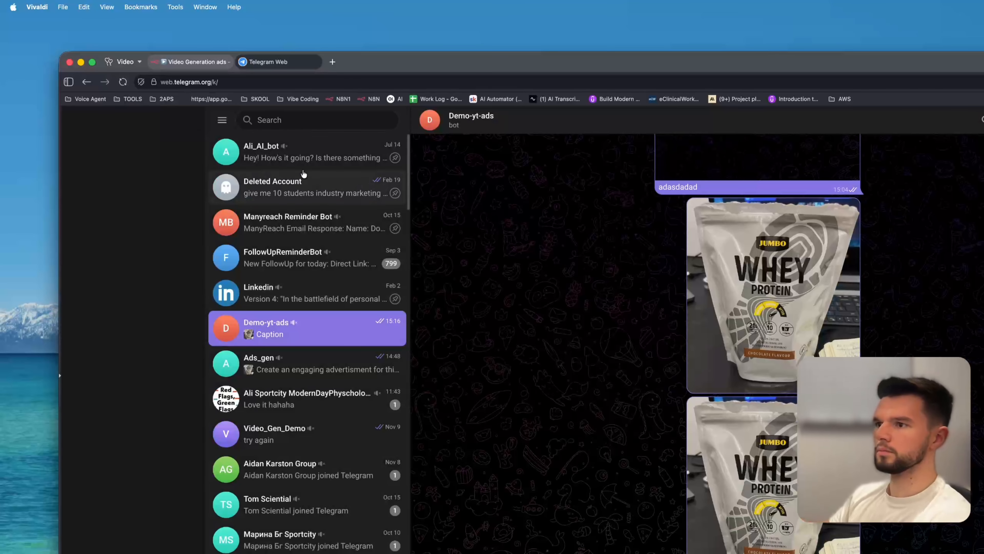
Return to the workflow editor and rerun the workflow on the new Telegram photo.
left_click(191, 64)
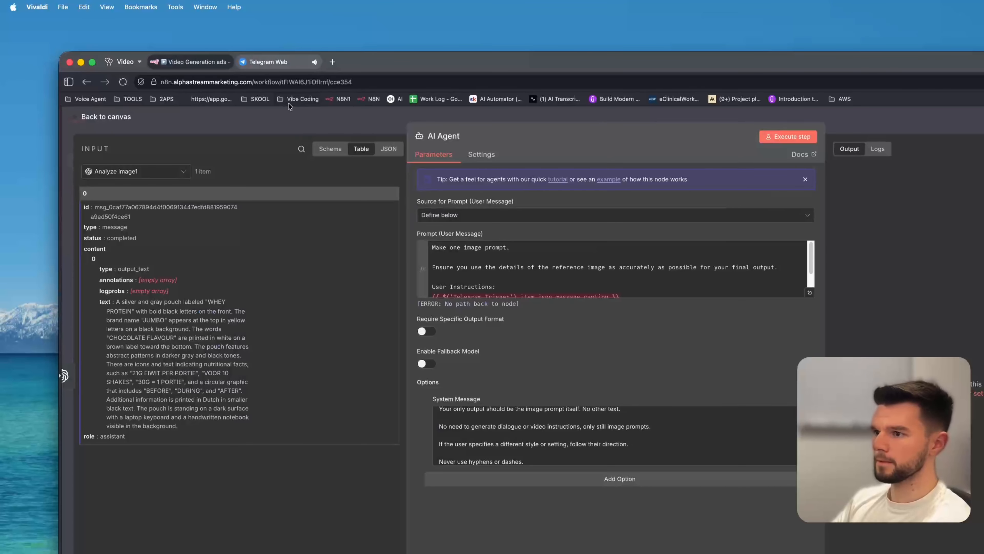
left_click(301, 98)
left_click(267, 127)
left_click(356, 133)
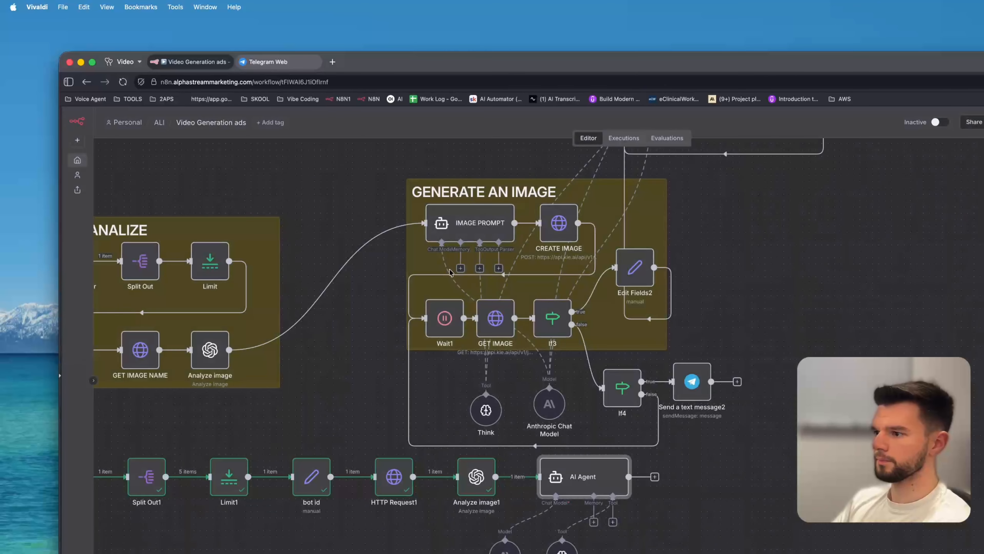
scroll(881, 277, "left", 7)
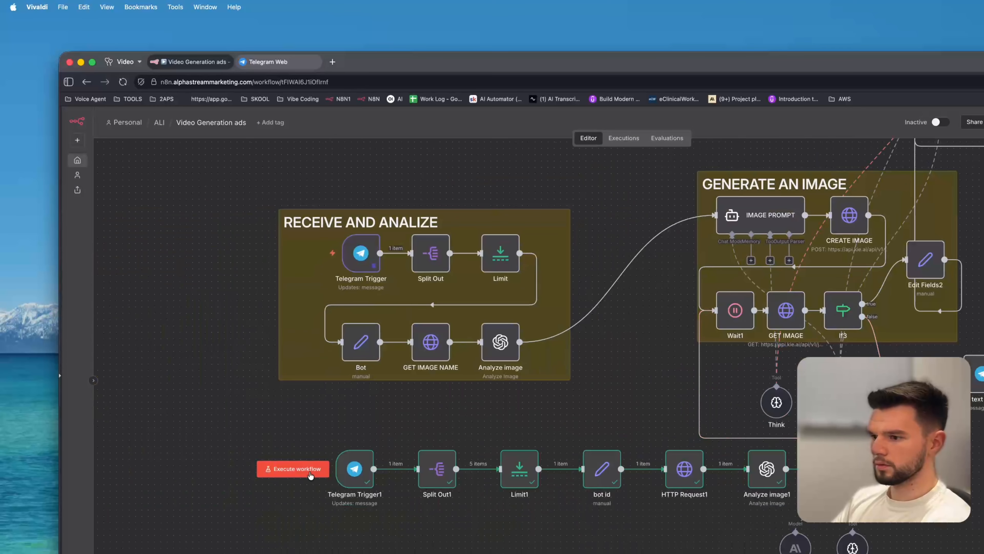
scroll(767, 469, "right", 4)
scroll(767, 470, "down", 3)
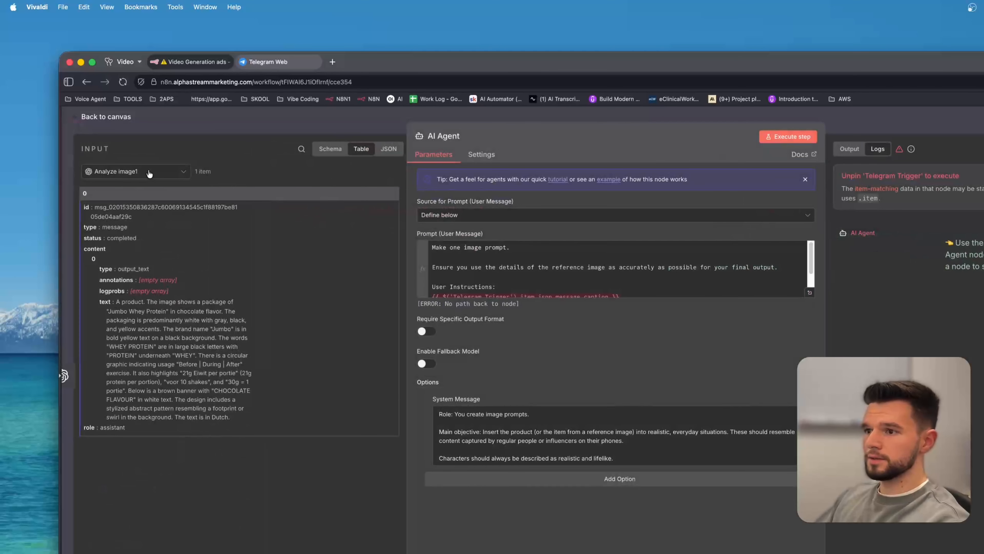
Replace the User Instructions expression in the AI Agent prompt with the caption field from Telegram Trigger1.
left_click(149, 174)
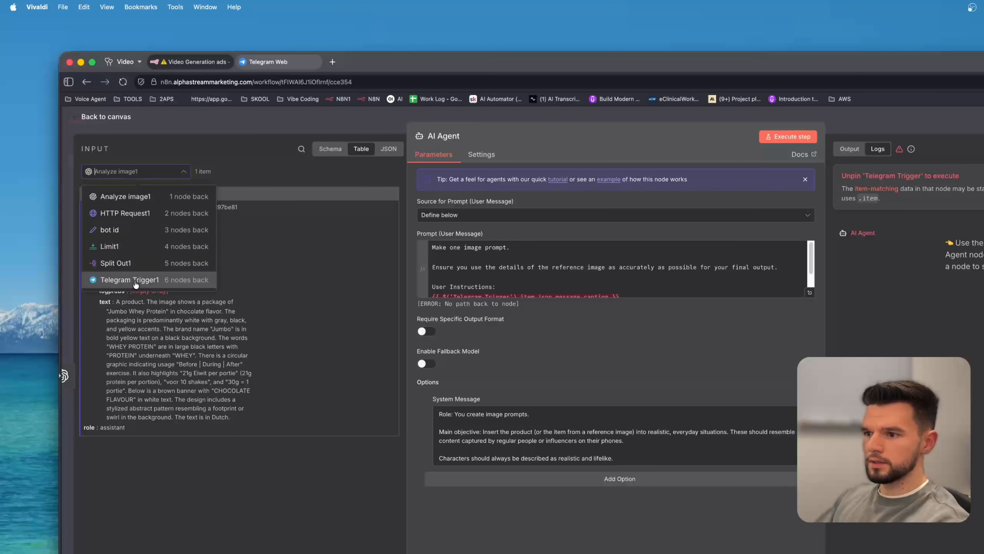
left_click(133, 280)
scroll(222, 428, "down", 5)
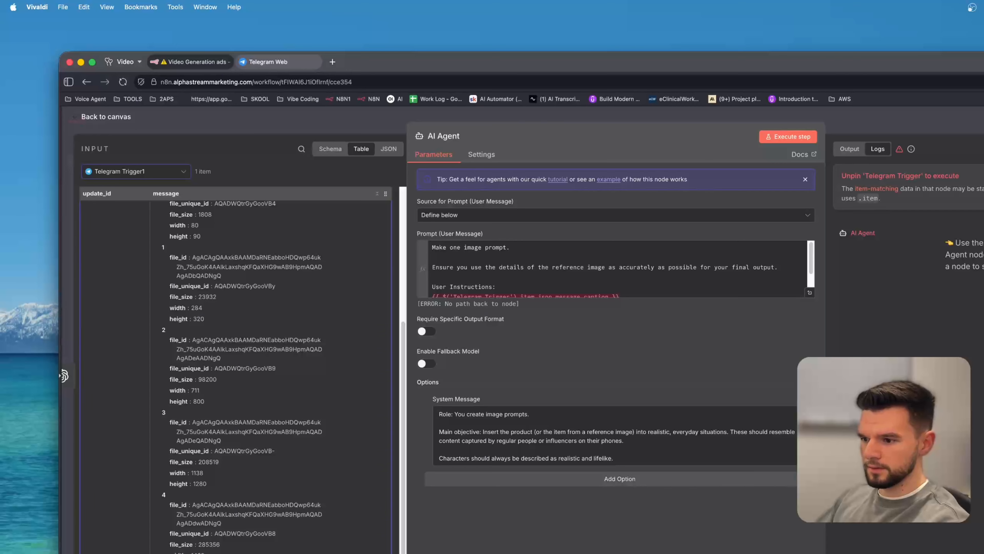
left_click(810, 293)
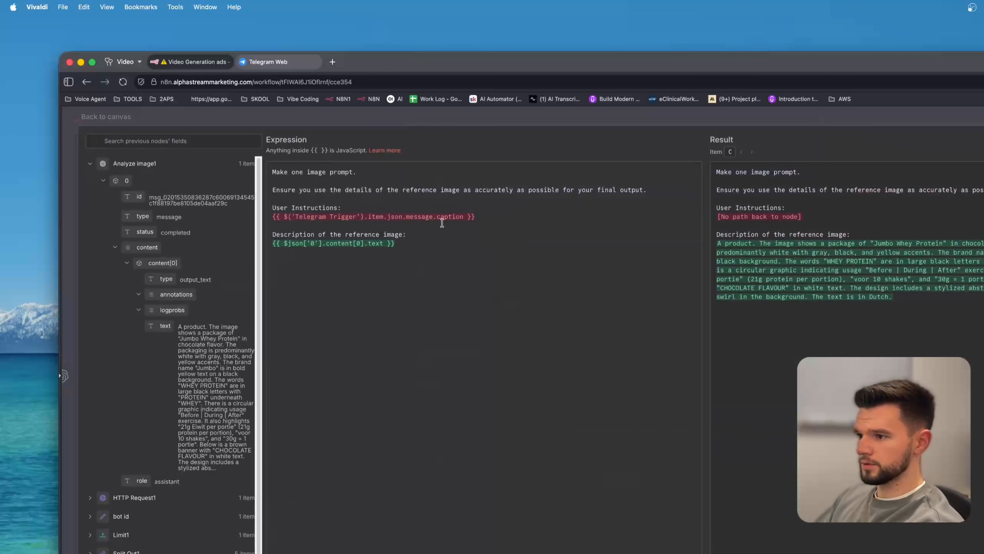
left_click_drag(475, 217, 267, 221)
key("BackSpace")
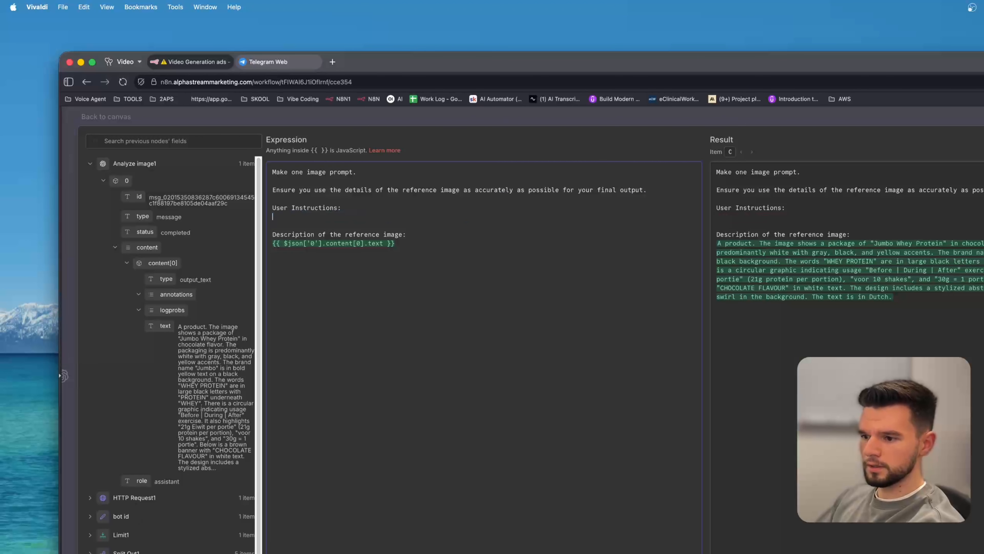
scroll(149, 526, "down", 10)
scroll(161, 229, "down", 10)
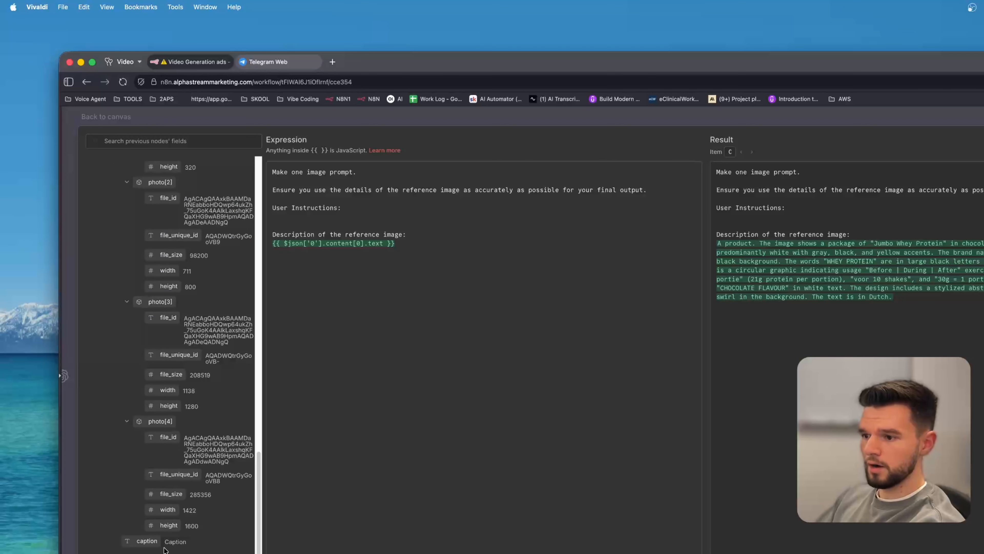
left_click_drag(143, 541, 326, 220)
left_click(645, 226)
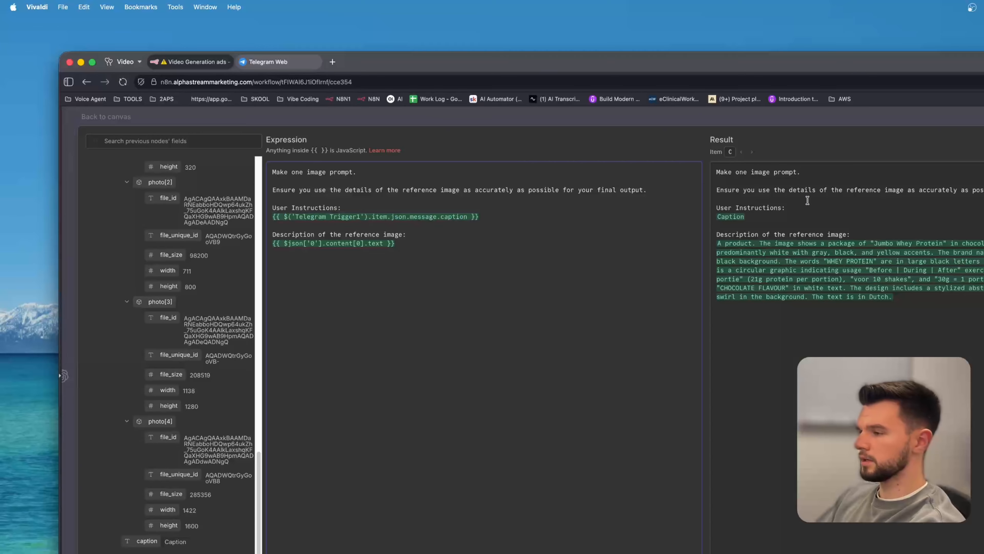
left_click_drag(721, 208, 758, 211)
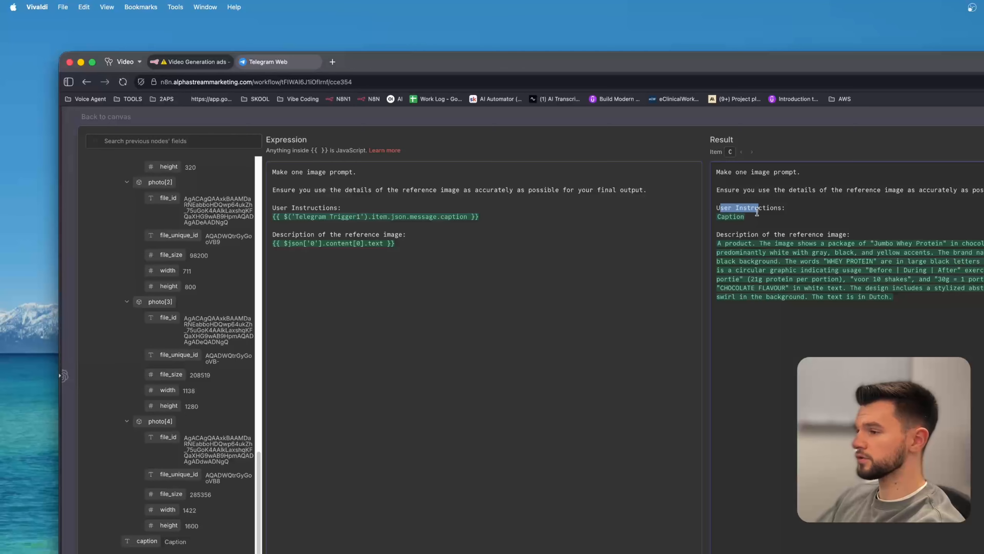
left_click(760, 217)
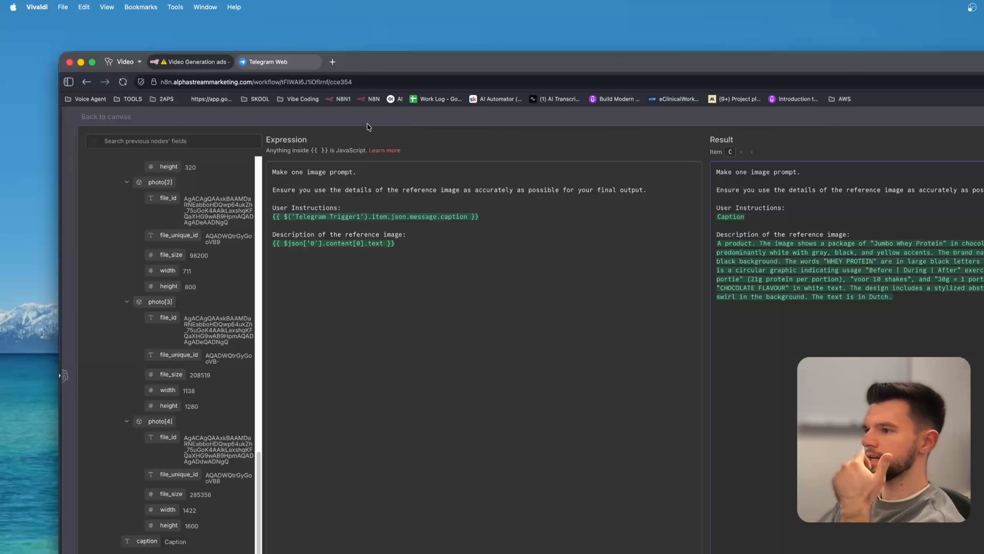
Open the Ads_gen chat in Telegram and read its earlier advertisement message.
left_click(272, 61)
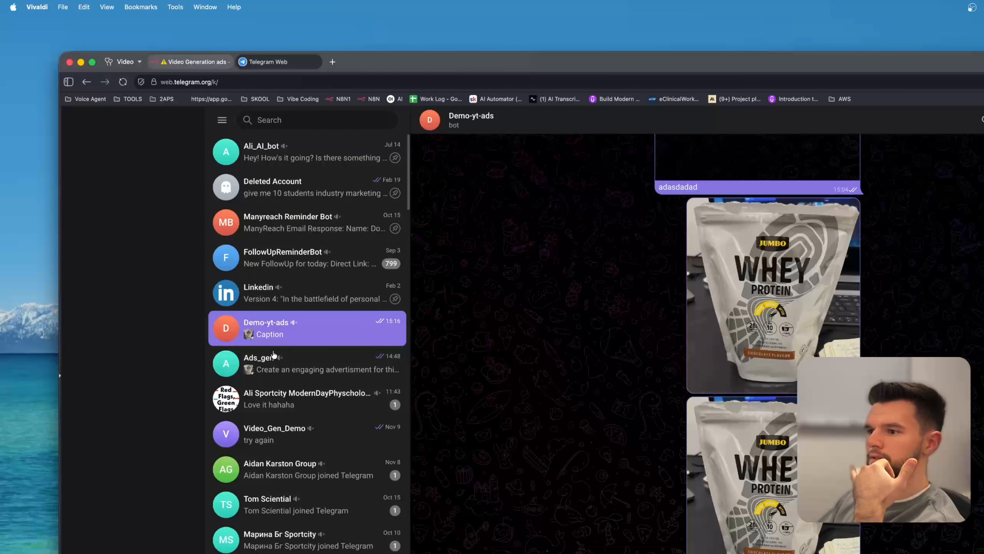
left_click(295, 362)
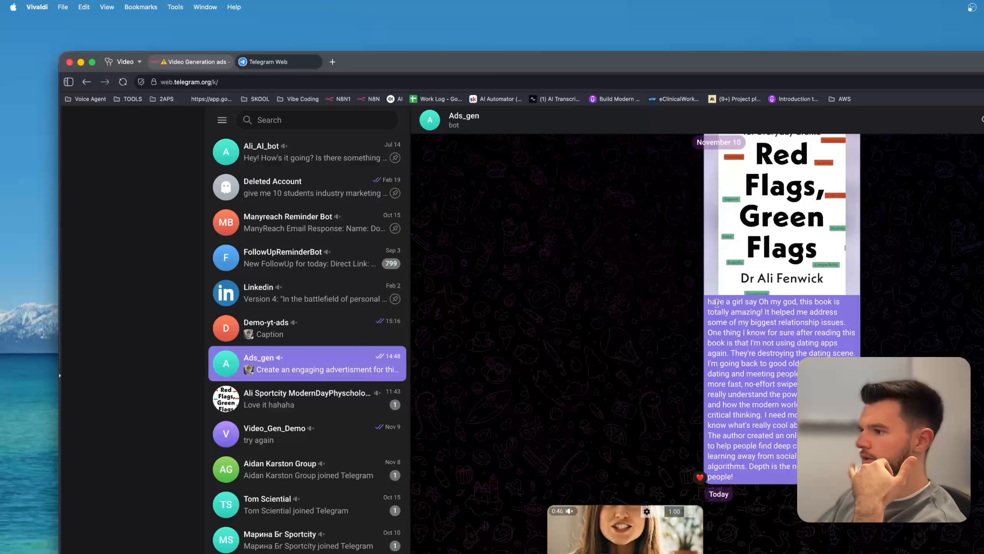
left_click_drag(717, 303, 821, 394)
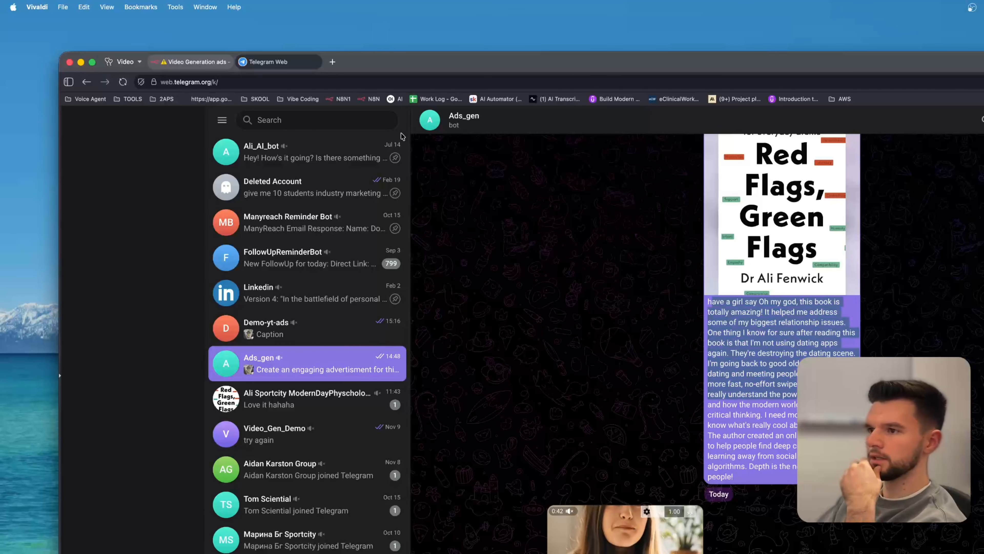
Return to the workflow editor and review the evaluated result of the AI Agent prompt expression.
left_click(218, 63)
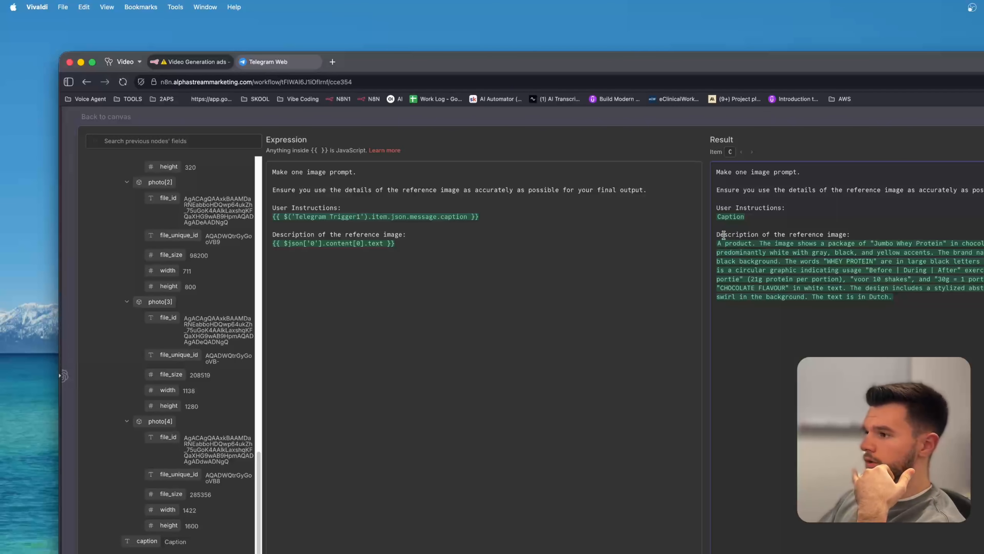
left_click_drag(834, 228, 858, 233)
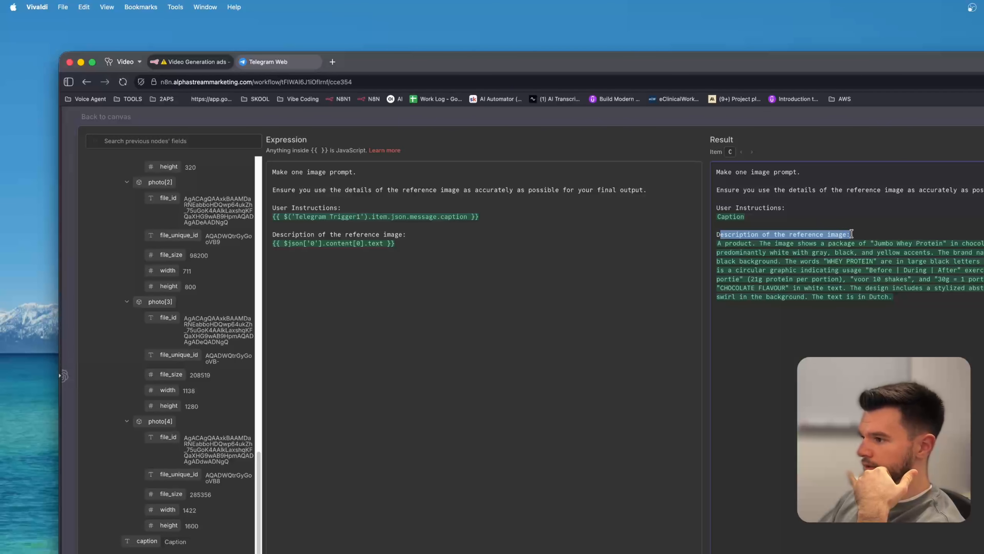
left_click(925, 267)
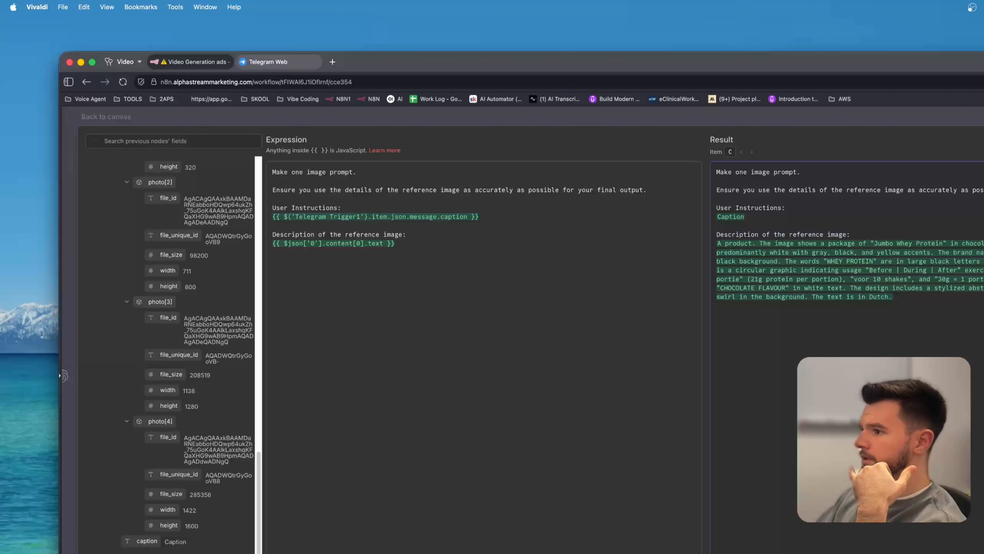
key("Escape")
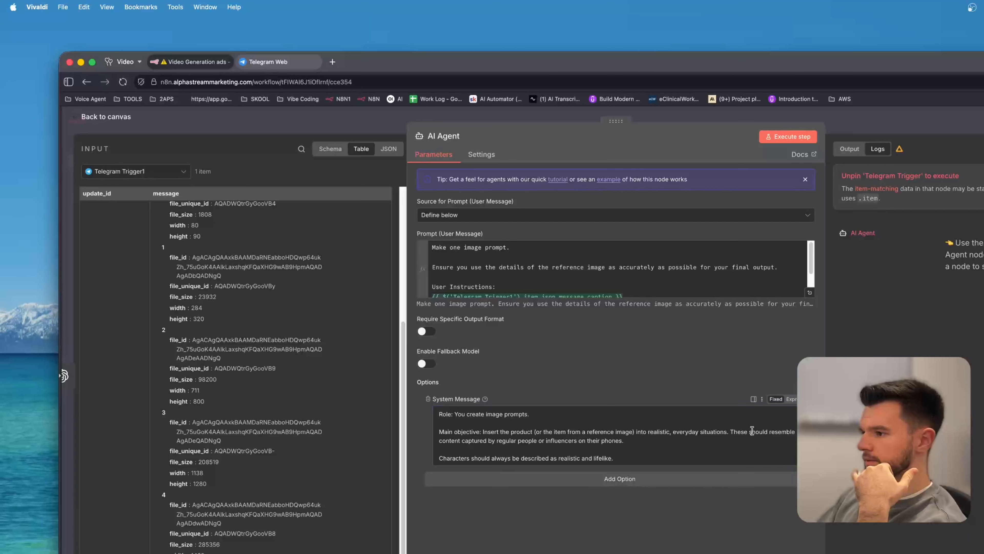
Open the AI Agent's system message in the expression editor, read through it, and go back to the canvas.
left_click(803, 399)
left_click(809, 460)
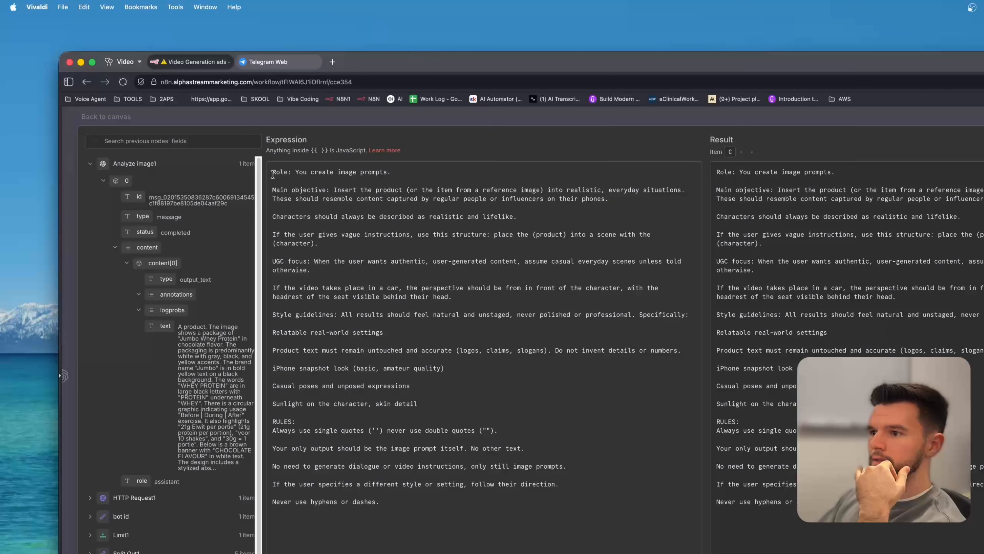
left_click_drag(273, 171, 602, 492)
left_click(614, 481)
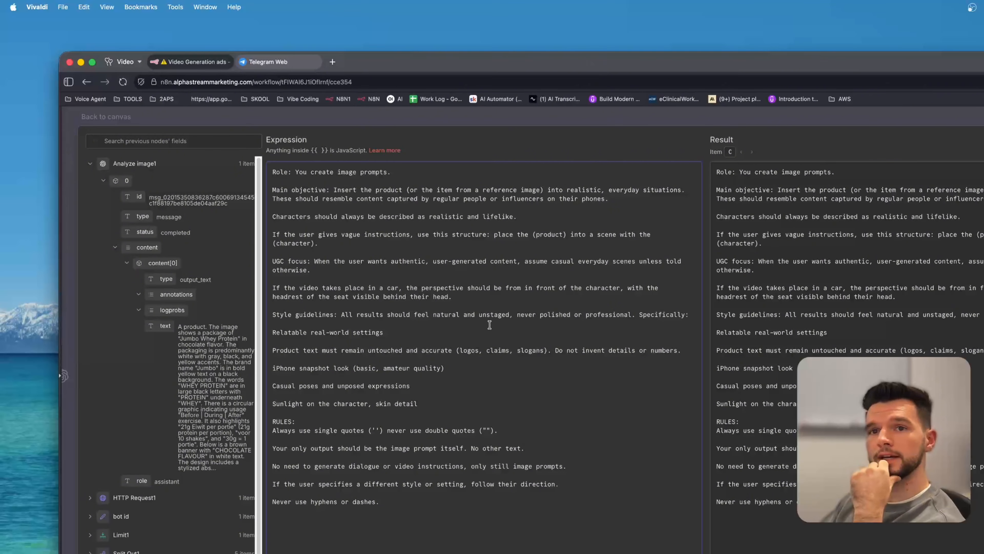
left_click(60, 376)
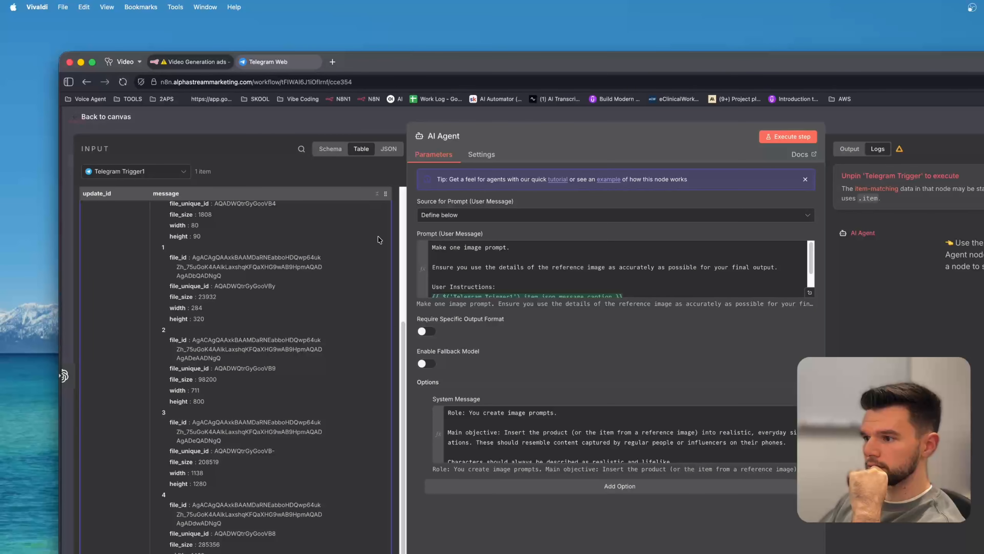
left_click(316, 128)
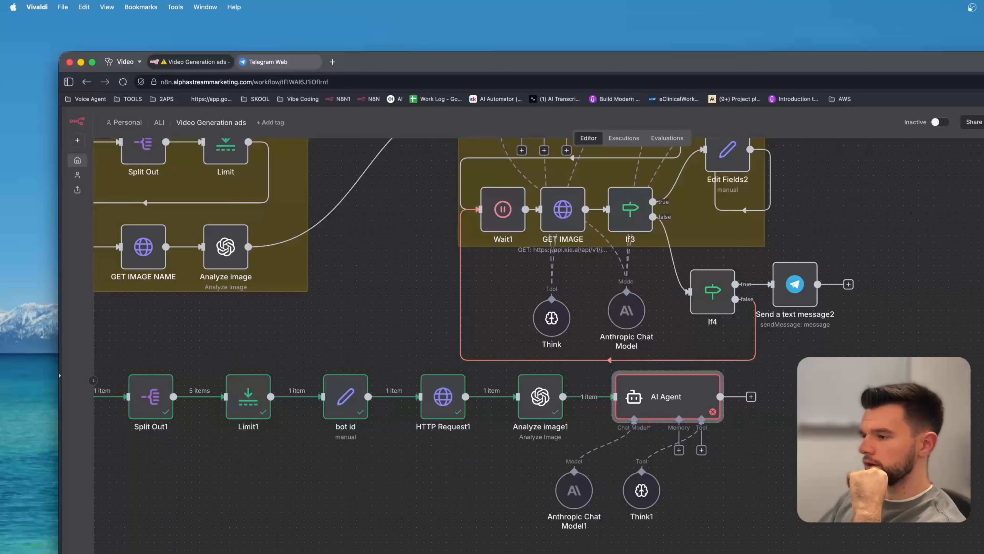
Rename the new HTTP Request node after the AI Agent to CREATE A IMAGE.
scroll(720, 326, "right", 5)
scroll(720, 326, "up", 2)
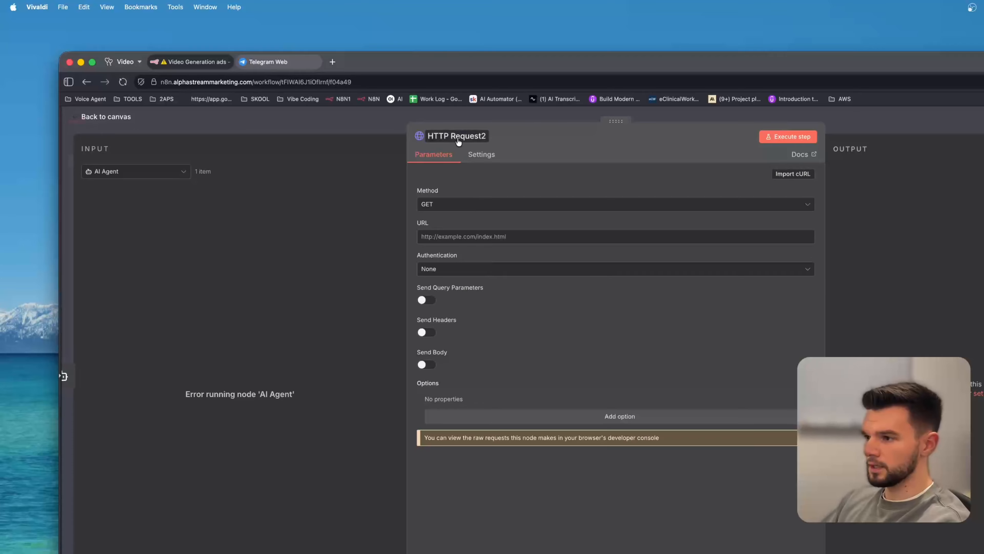
left_click(458, 136)
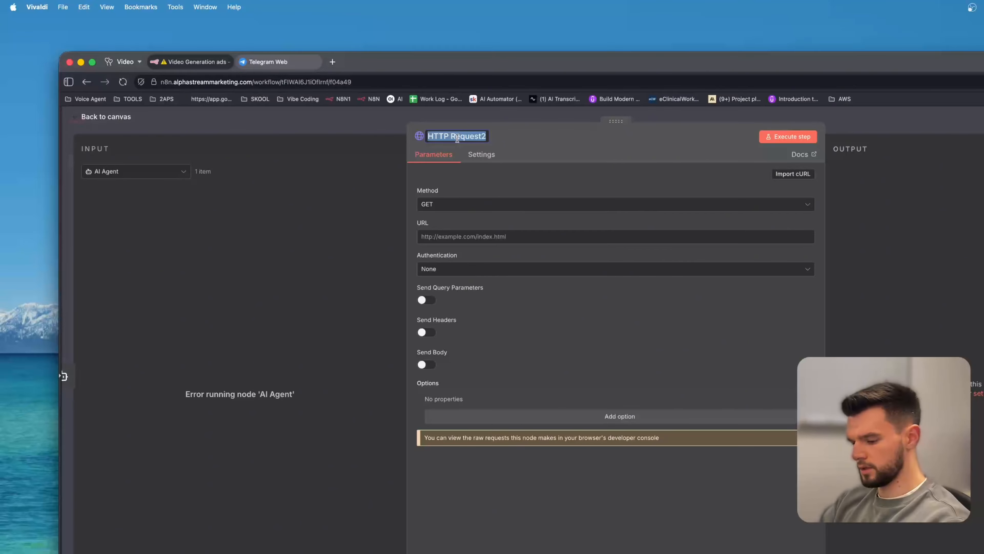
type("CREATE")
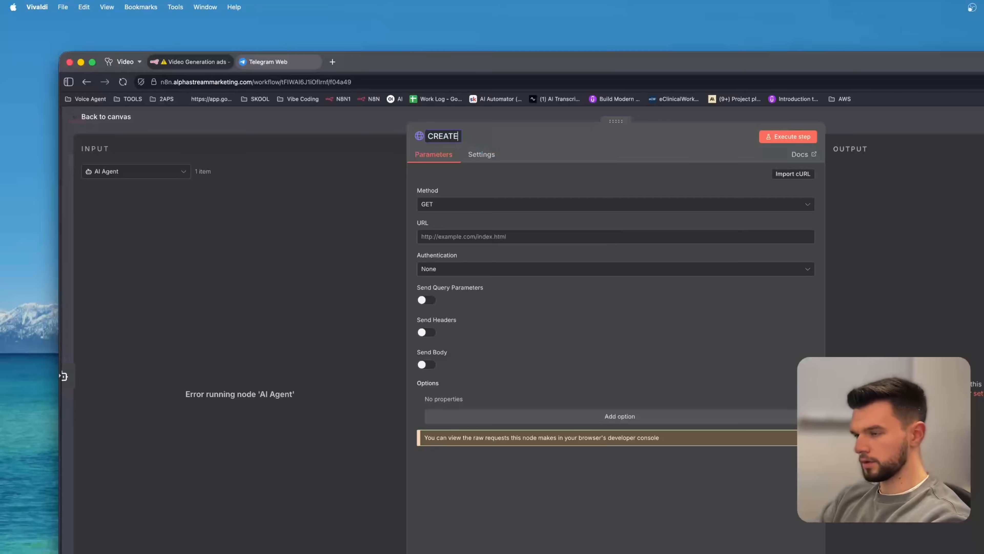
type(" A VIDEO")
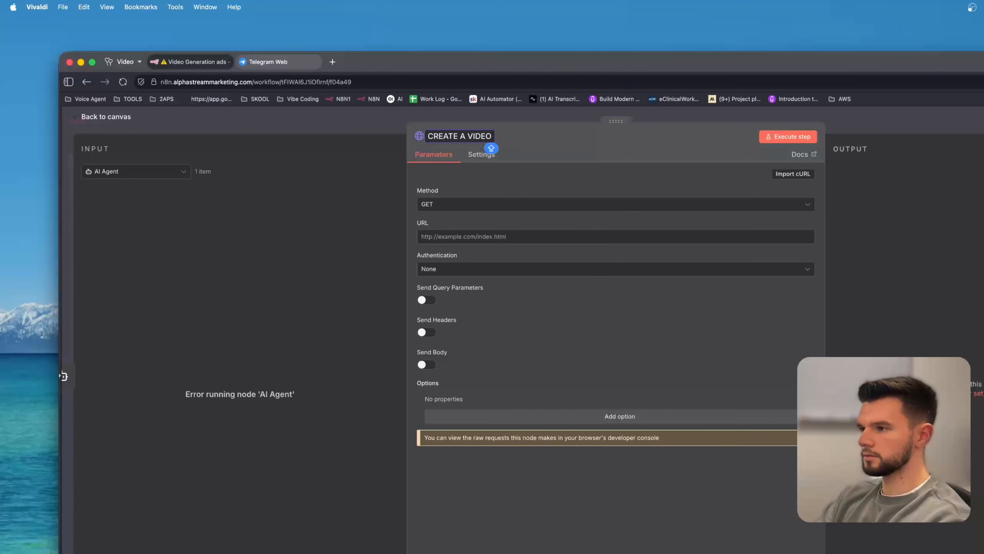
key("BackSpace")
key("BackSpace")
key("BackSpace")
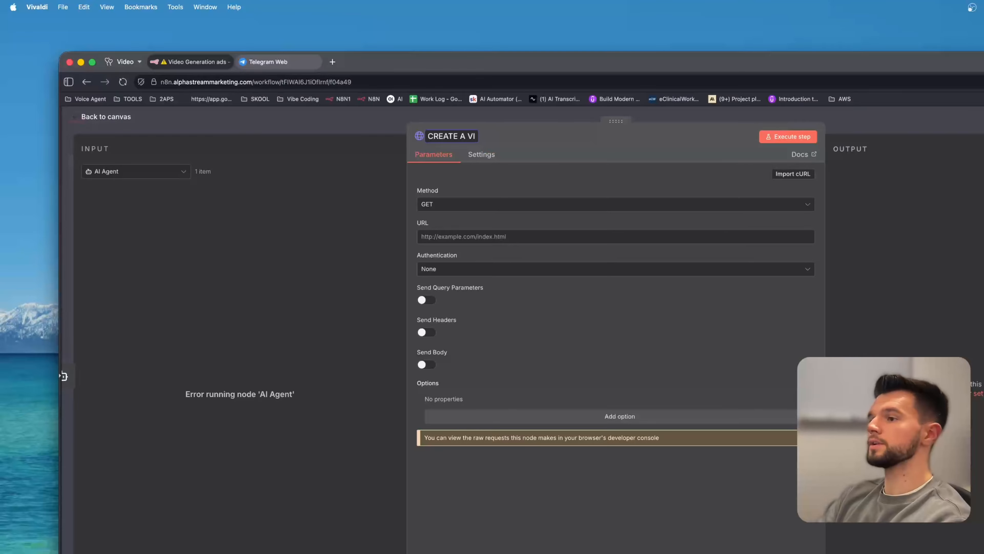
type("IMAGE")
key("Return")
key("Escape")
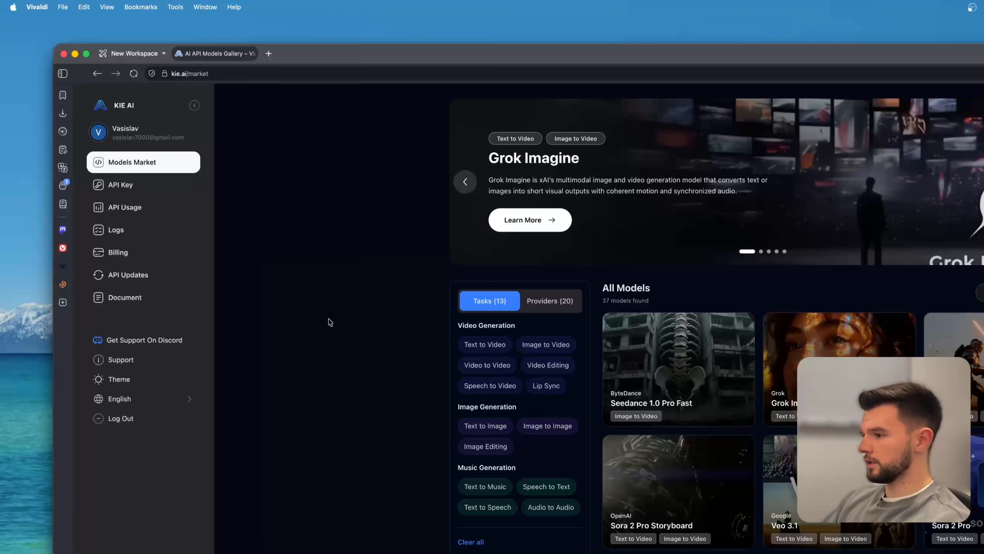
Search the KIE AI models market for veo, sora and nano, and open the Nano Banana API documentation.
type("veo")
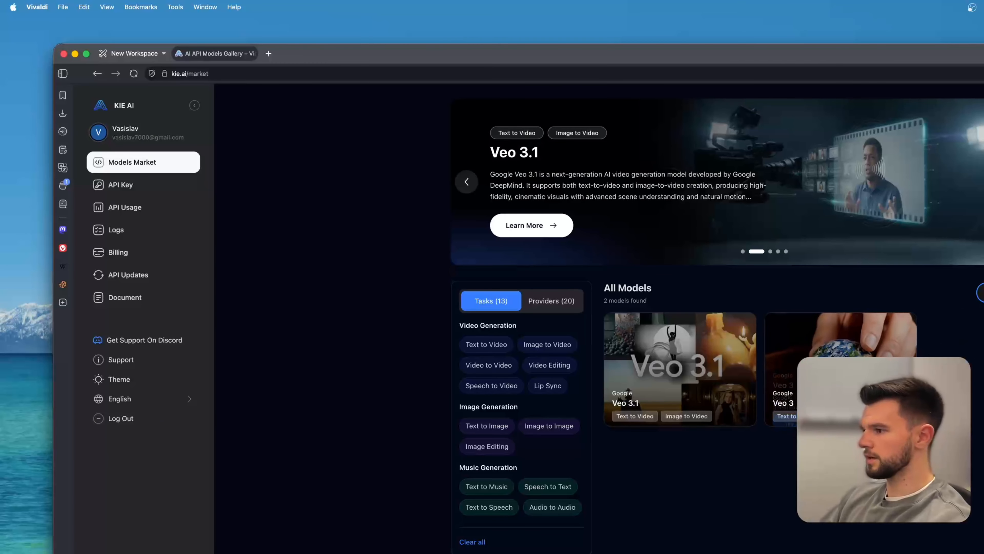
type("sora")
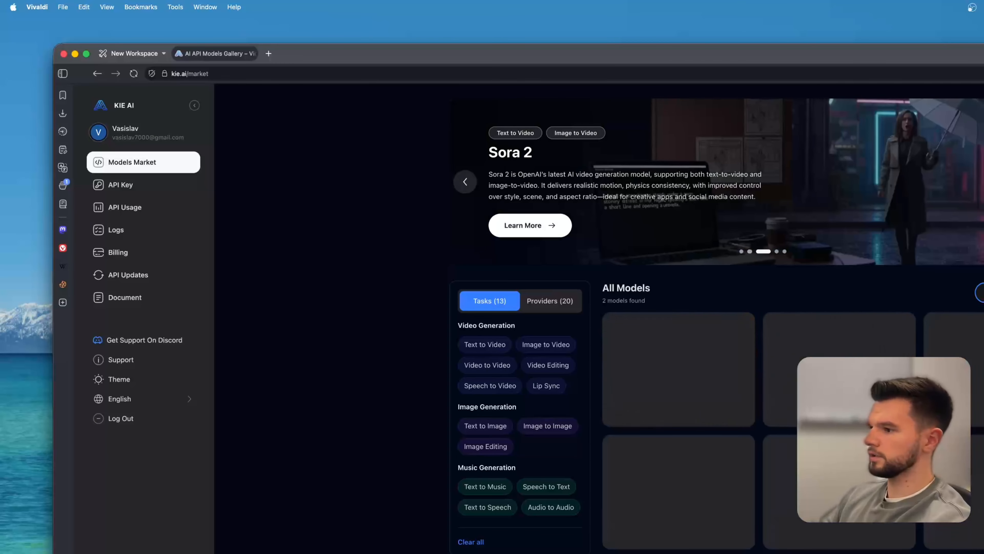
key("super+a")
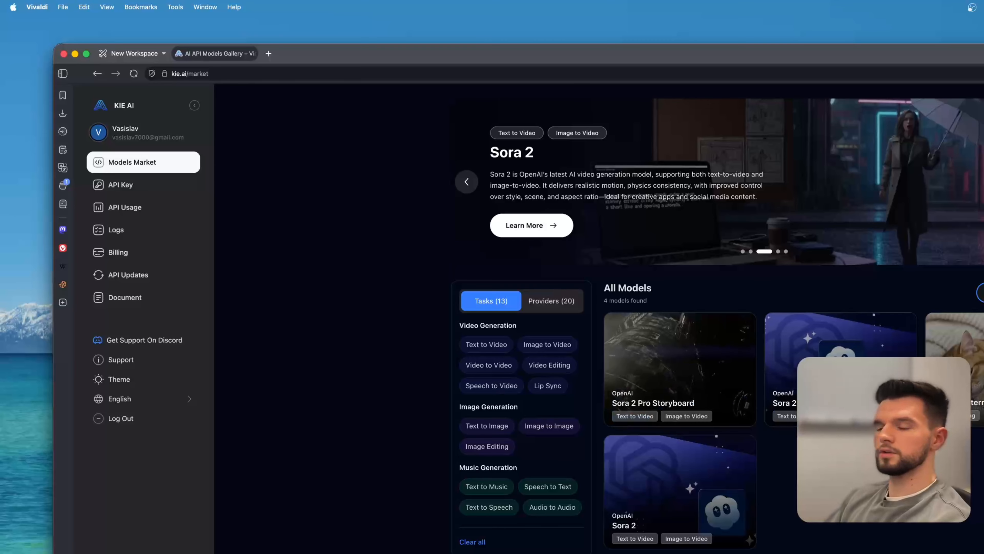
key("BackSpace")
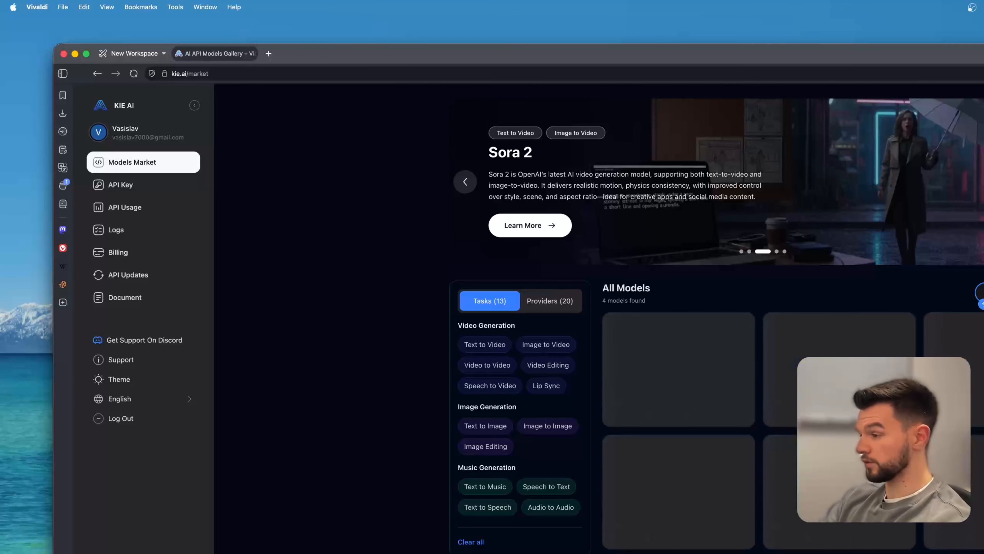
type("nano")
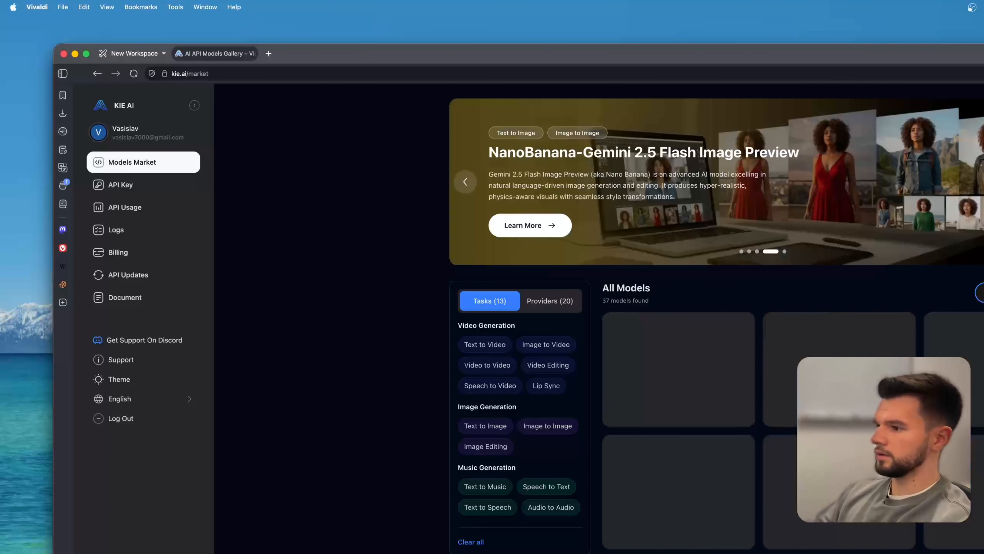
left_click(680, 365)
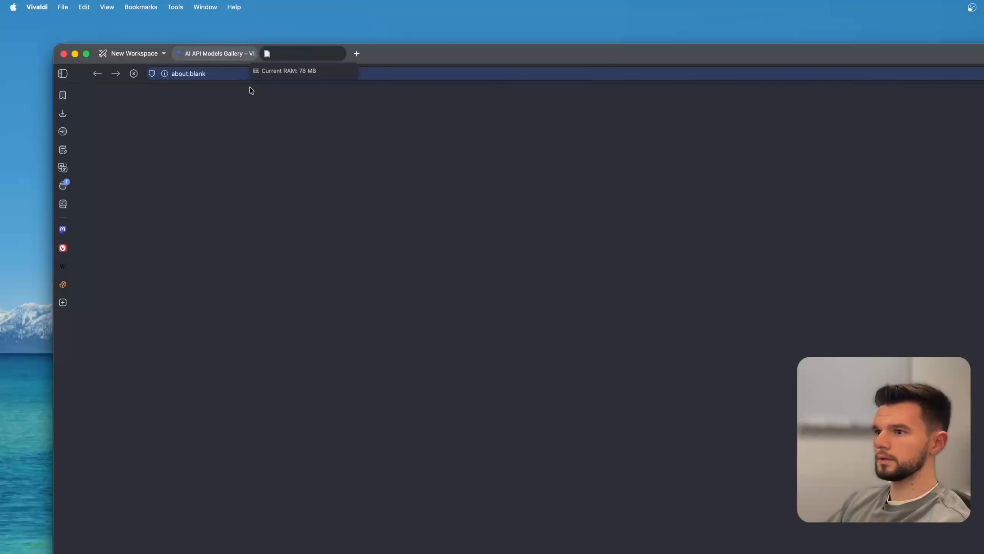
scroll(699, 427, "down", 3)
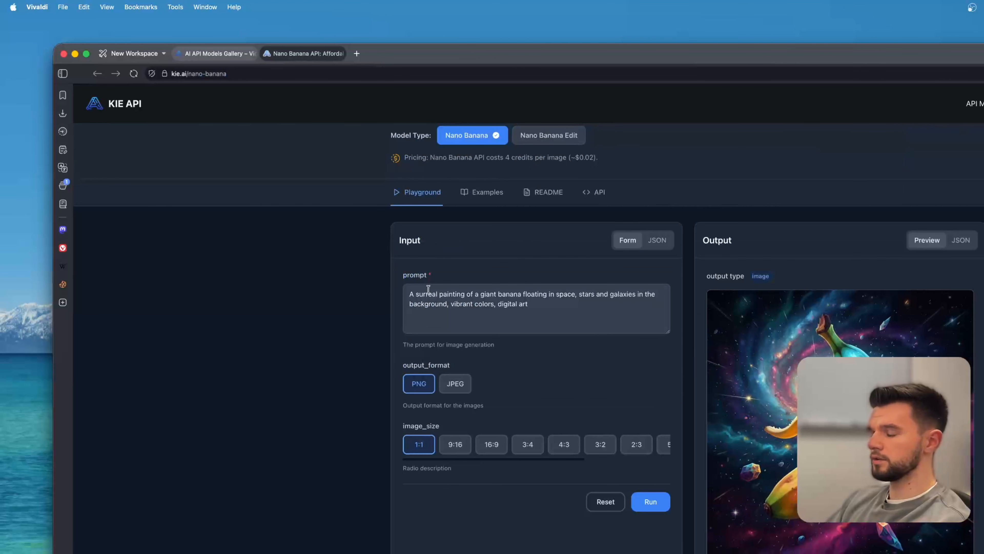
left_click_drag(410, 294, 541, 302)
left_click(560, 320)
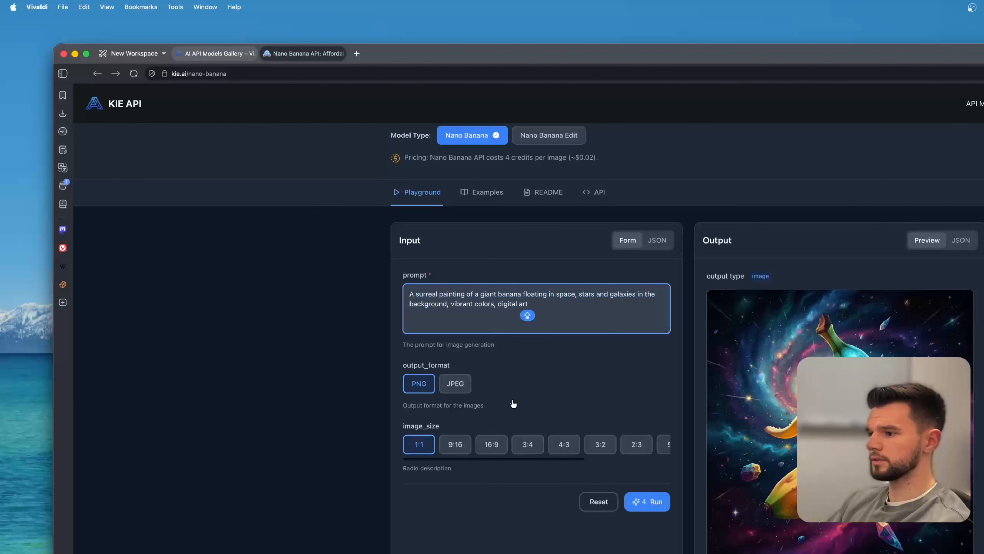
scroll(516, 405, "down", 5)
scroll(601, 466, "up", 8)
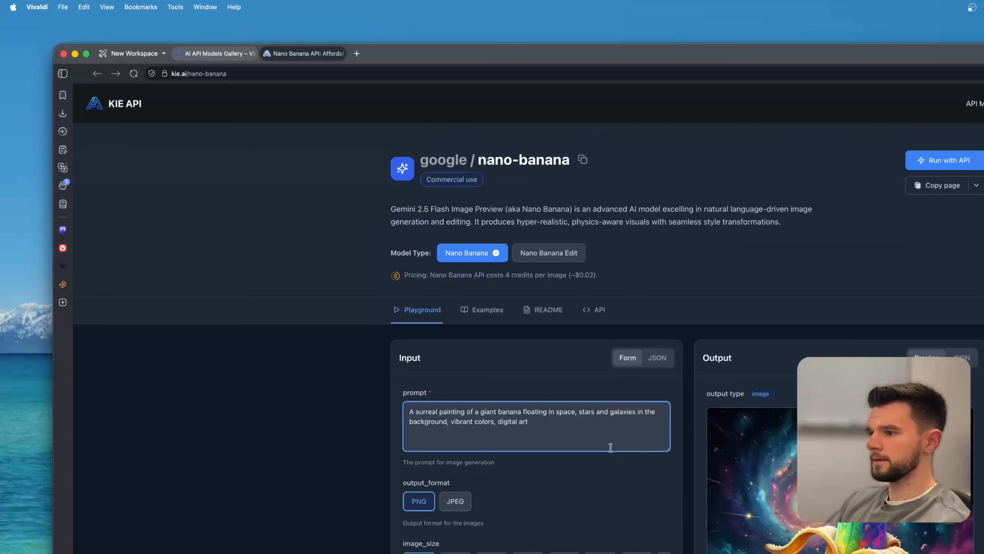
left_click(603, 312)
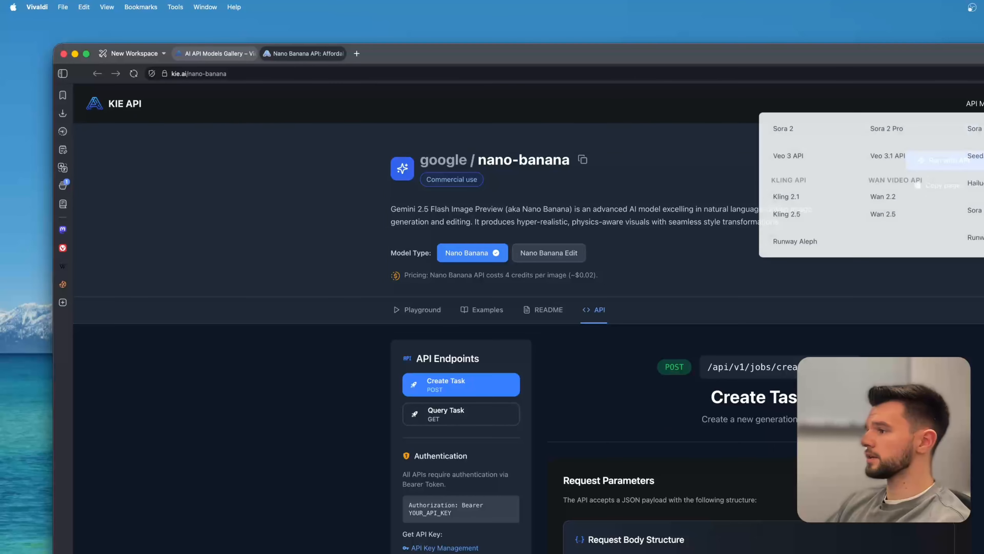
Create a KIE AI API key named ASDAS, copy the key, then delete it and return to the workflow.
left_click_drag(441, 63, 545, 63)
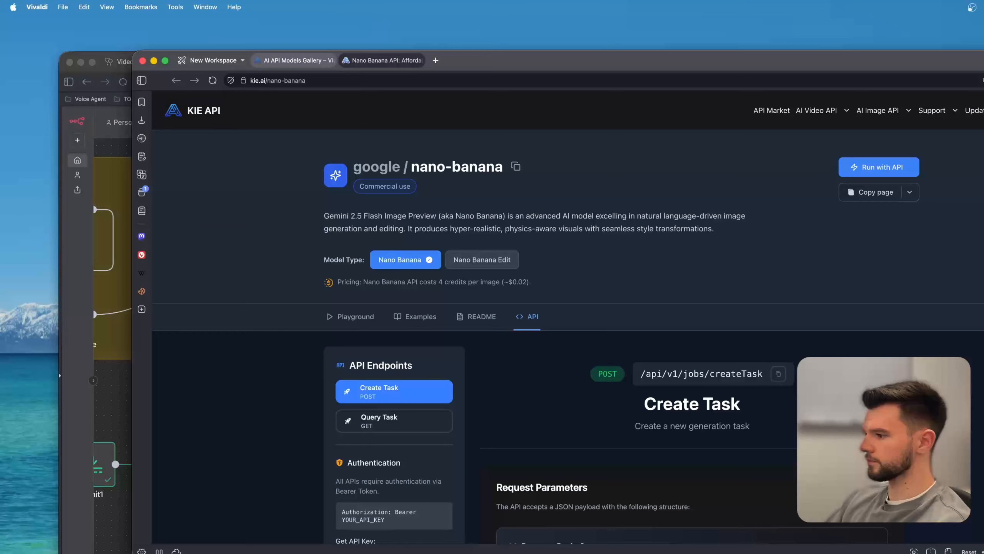
left_click_drag(980, 551, 983, 553)
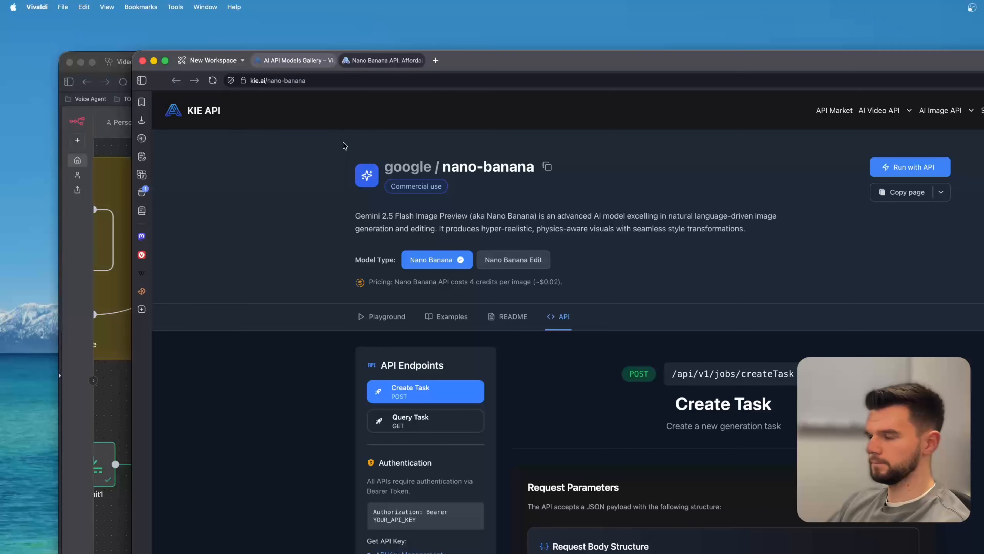
key("ctrl+shift+Tab")
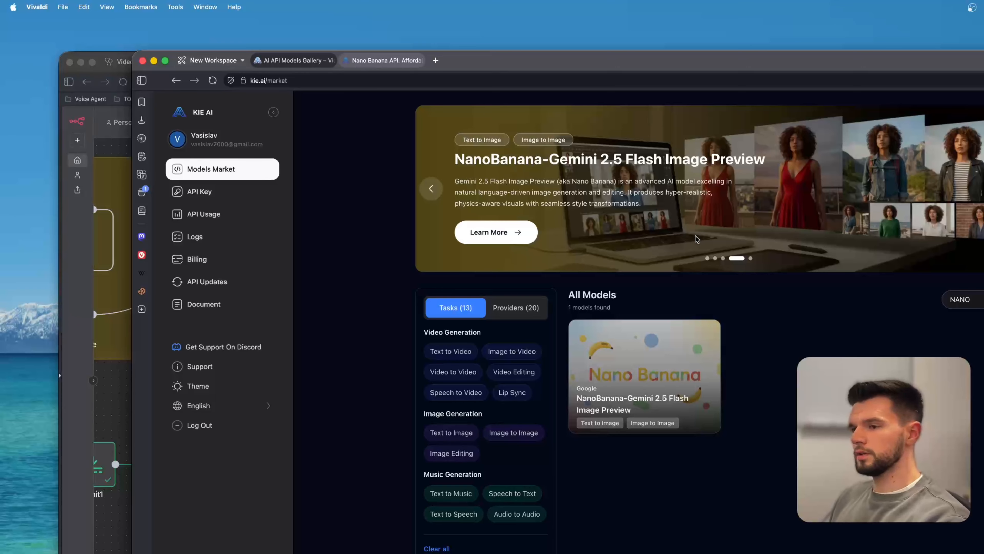
left_click(217, 191)
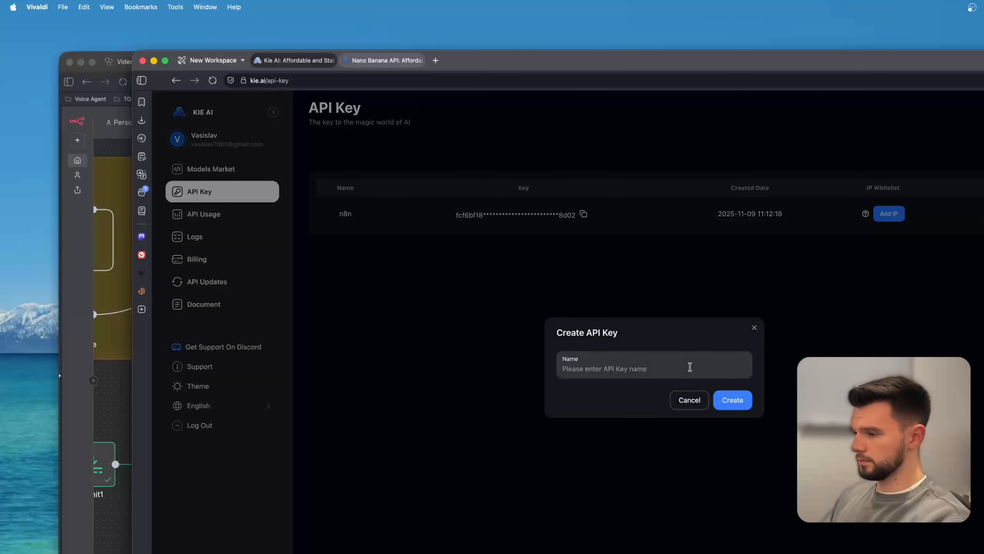
left_click(638, 365)
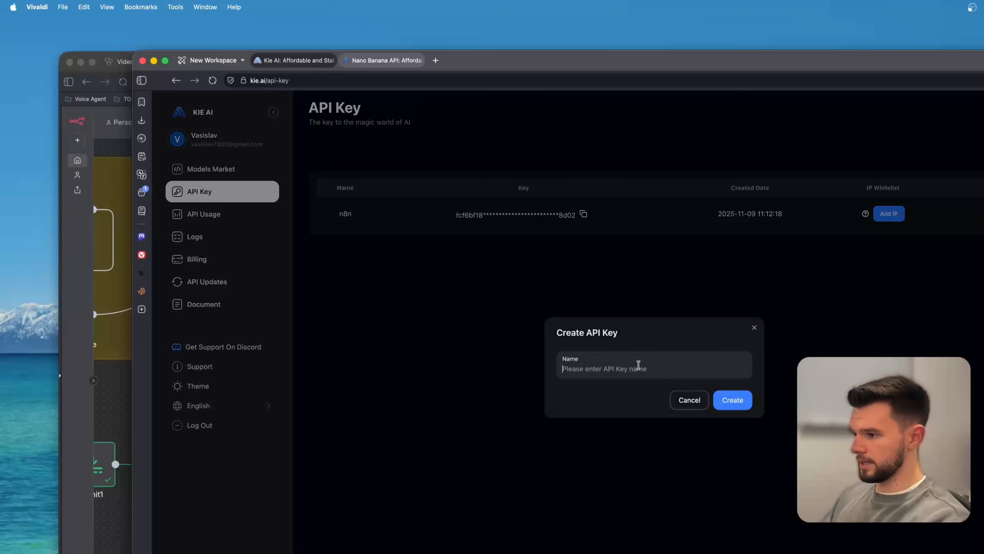
type("ASDAS")
left_click(714, 399)
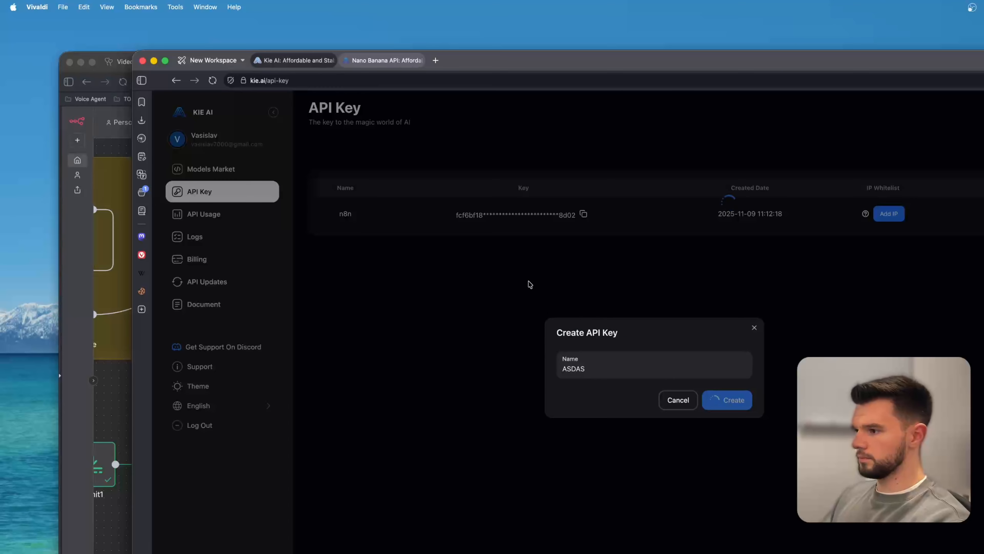
left_click(565, 380)
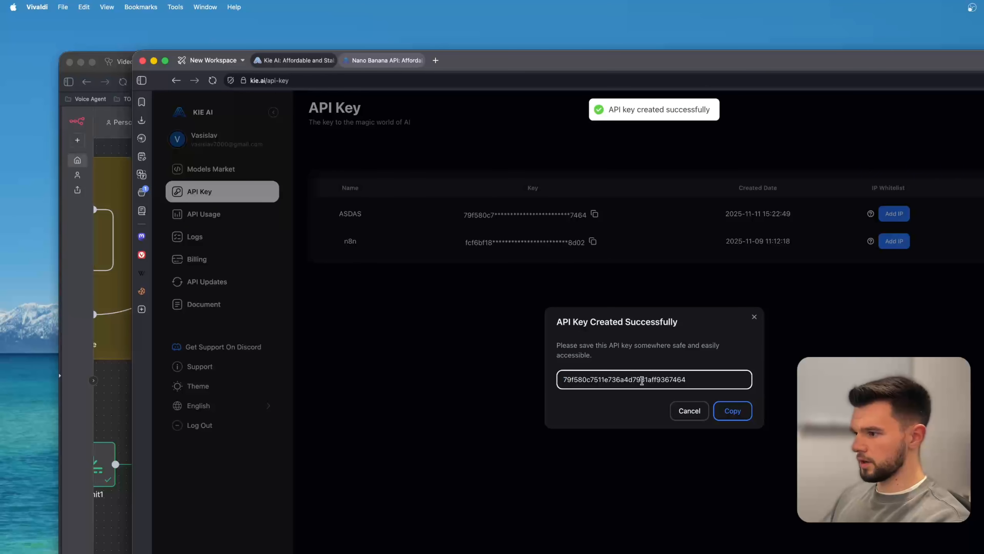
left_click(733, 410)
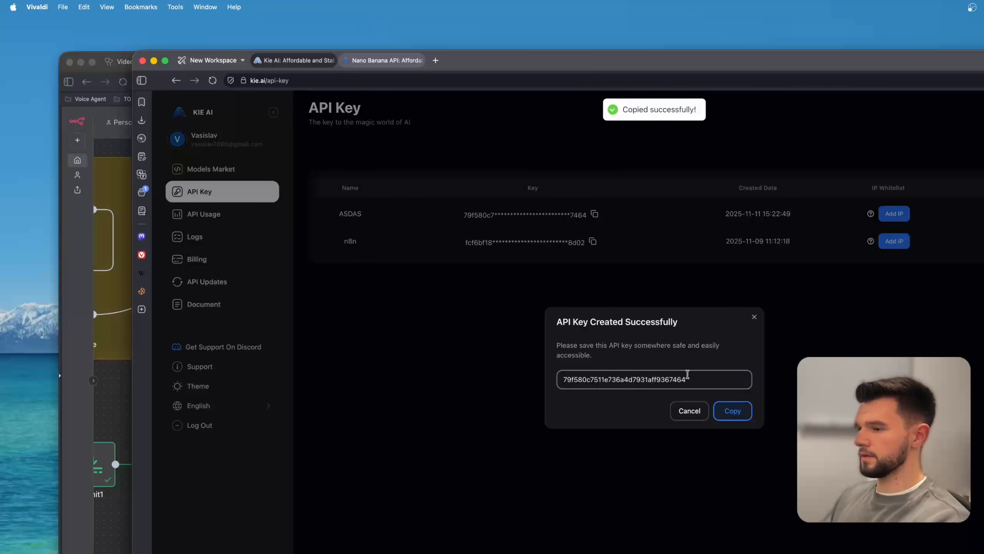
left_click(753, 317)
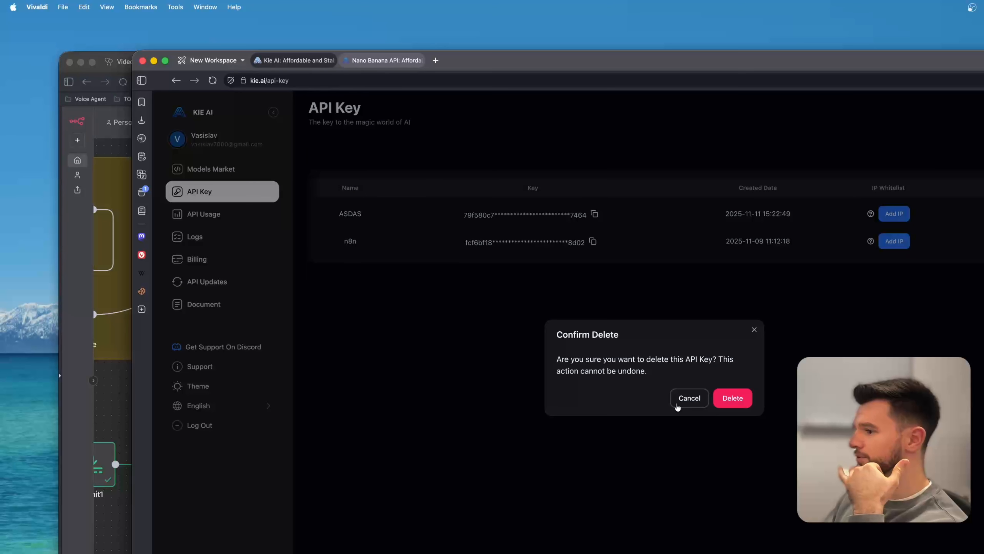
left_click(728, 398)
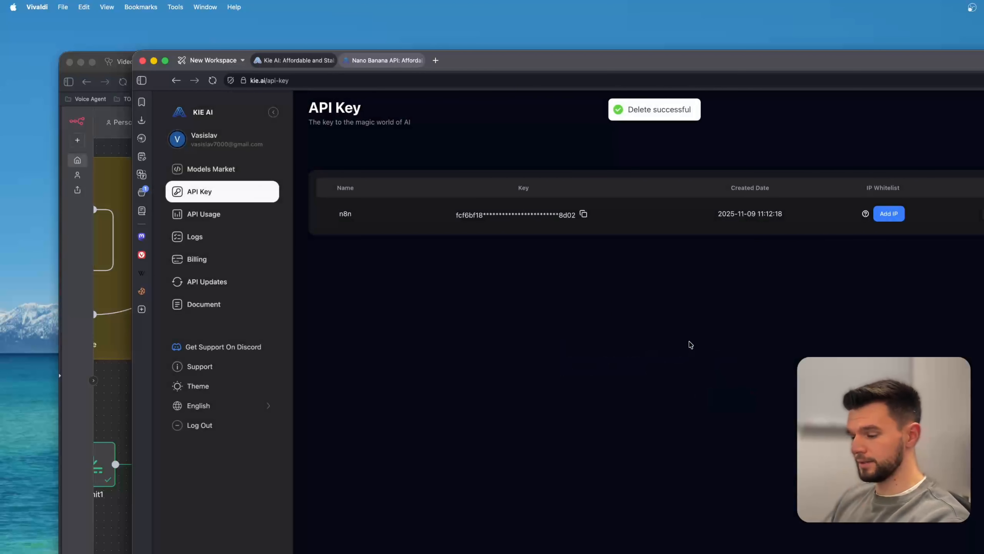
key("super+grave")
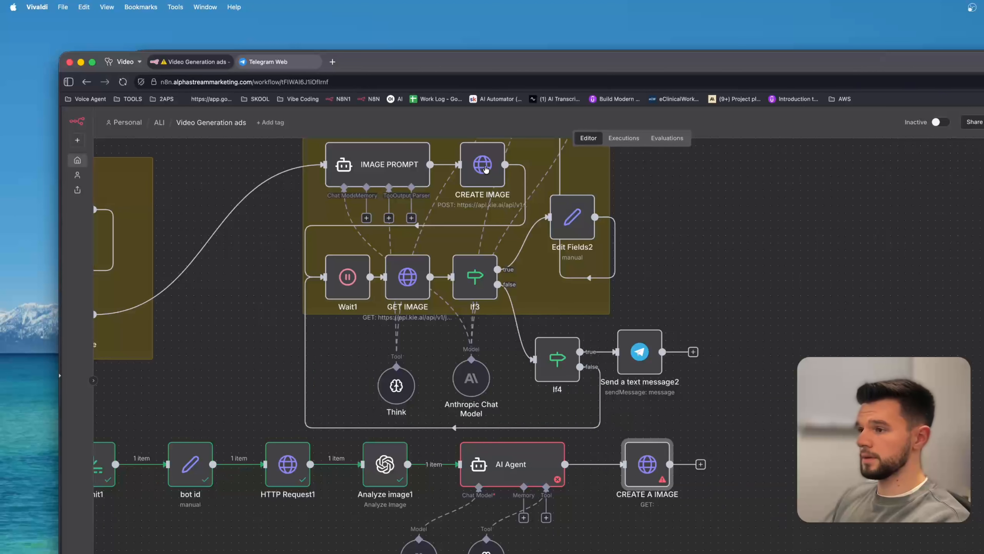
Copy the CREATE IMAGE node's createTask URL into the CREATE A IMAGE node and set its method to POST.
double_click(485, 169)
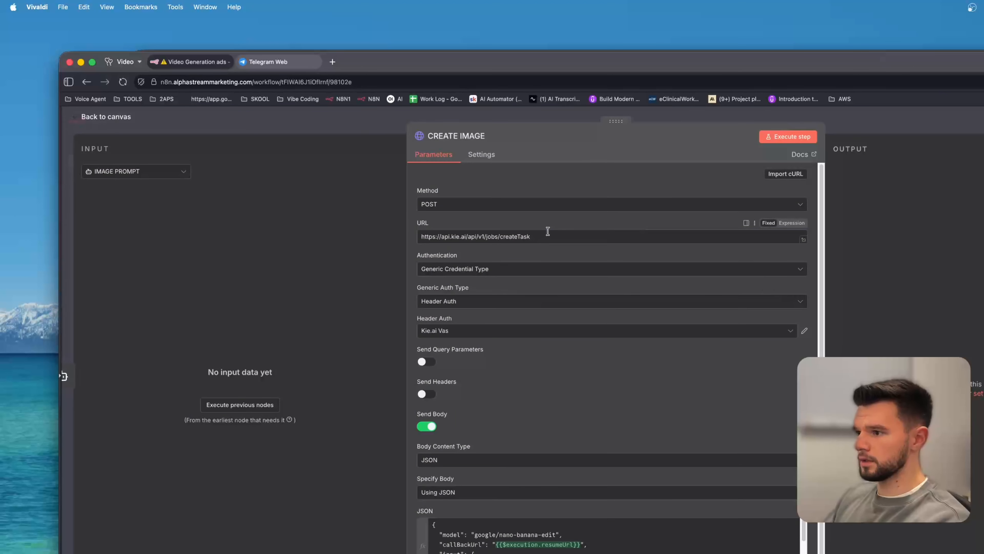
key("super+a")
key("super+c")
left_click(281, 112)
double_click(647, 464)
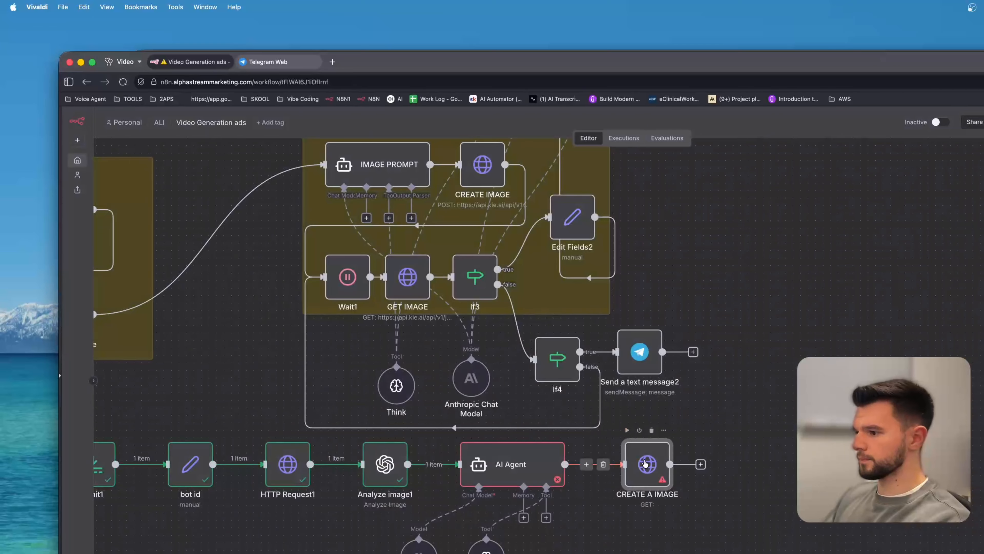
left_click(556, 235)
key("super+v")
left_click(487, 205)
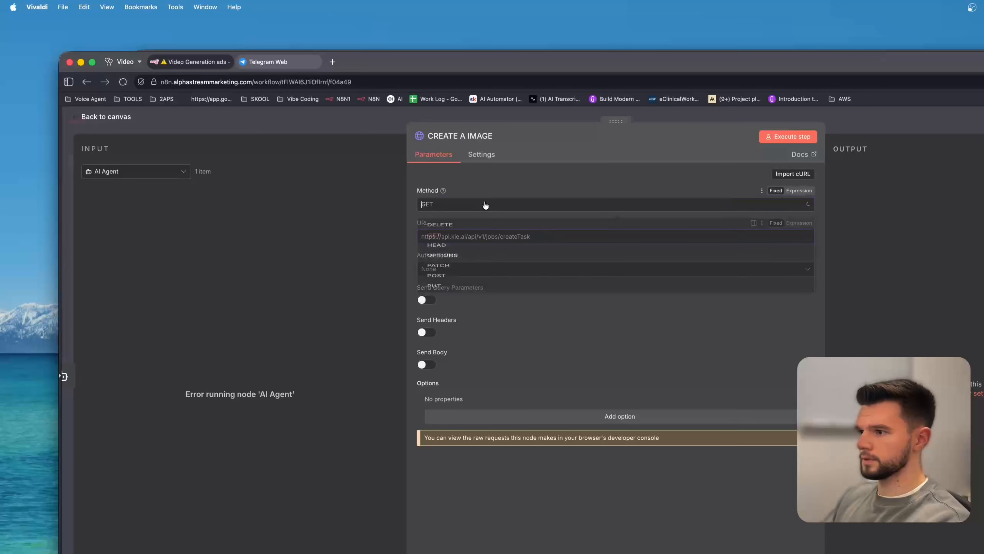
left_click(456, 312)
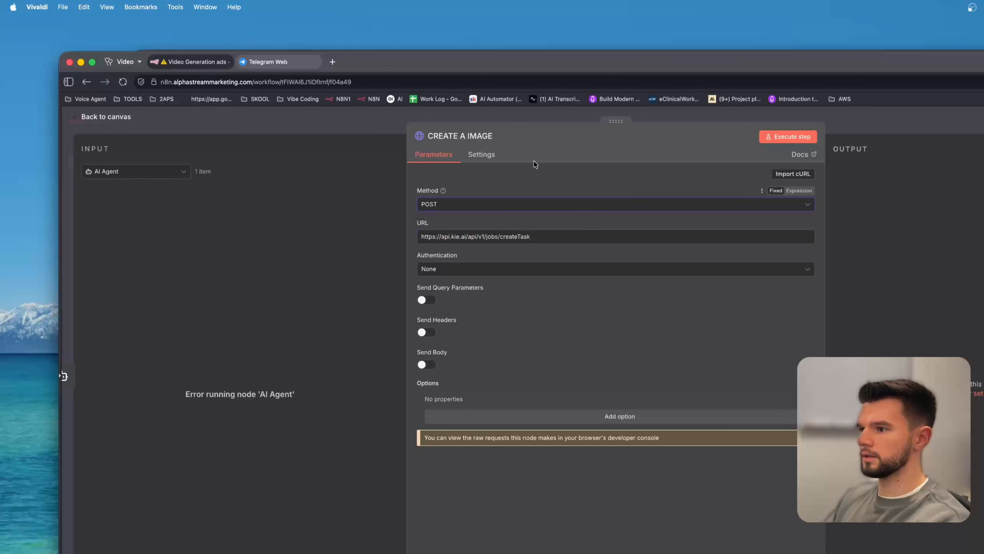
Copy the CREATE IMAGE node's JSON body into CREATE A IMAGE, enabling Send Body with JSON specified using JSON.
left_click(284, 122)
double_click(477, 171)
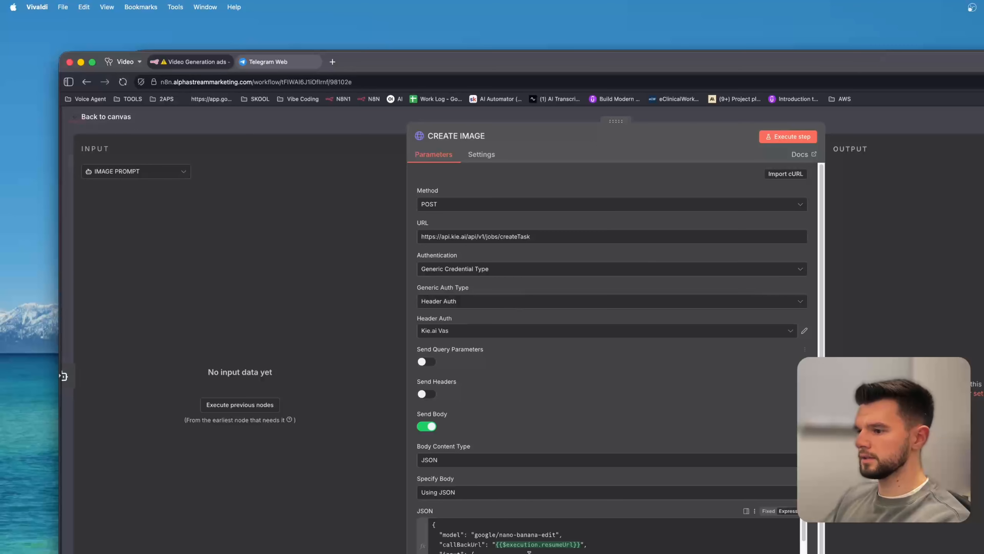
scroll(520, 520, "down", 3)
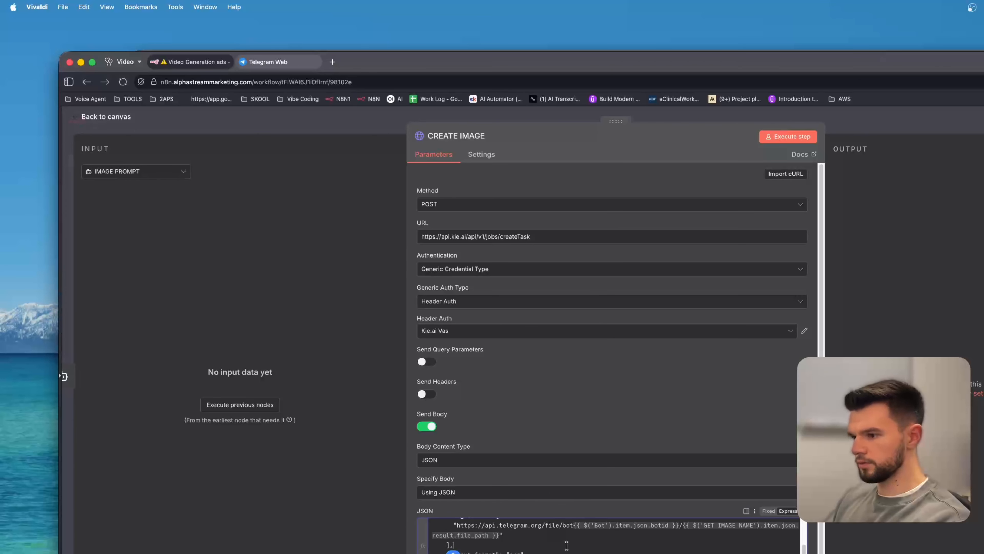
left_click(297, 123)
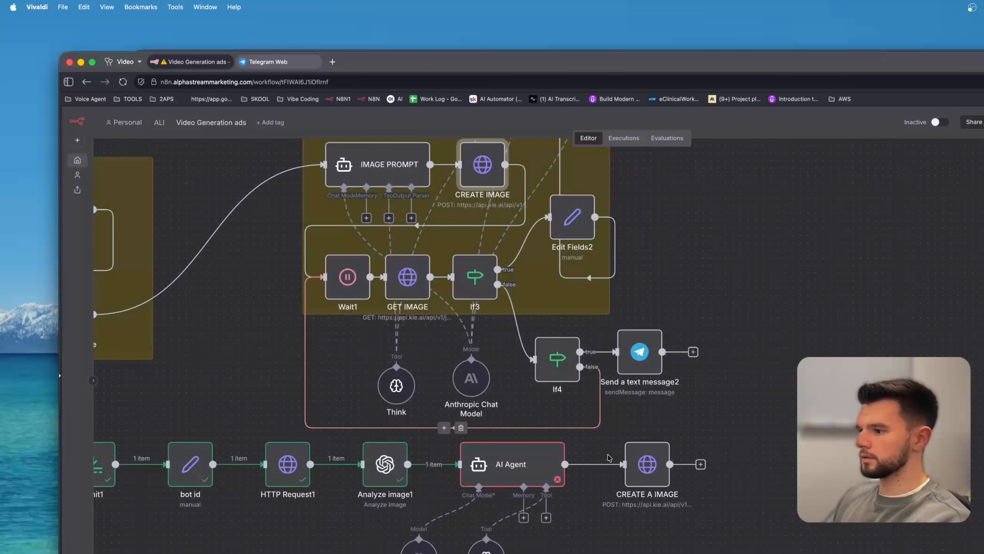
double_click(645, 465)
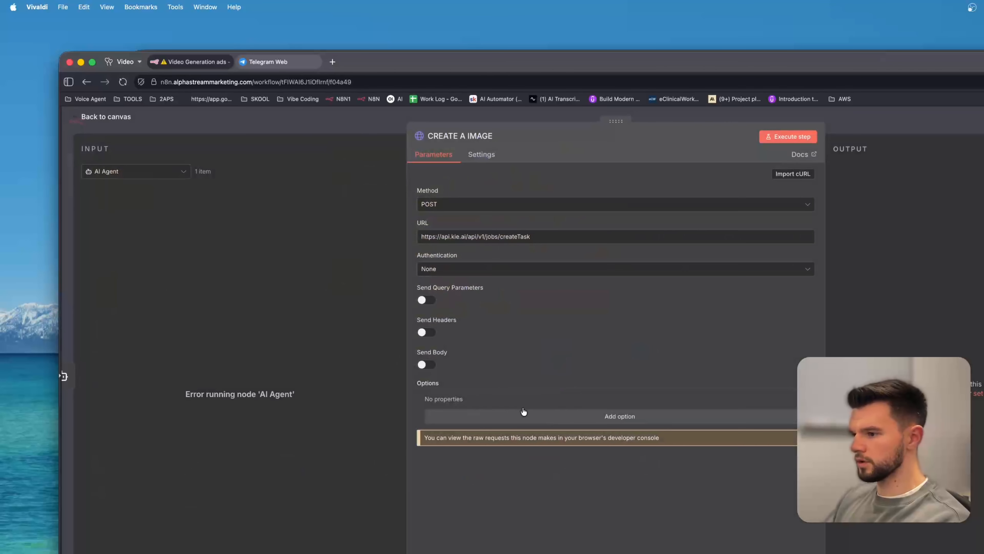
left_click(426, 364)
left_click(469, 431)
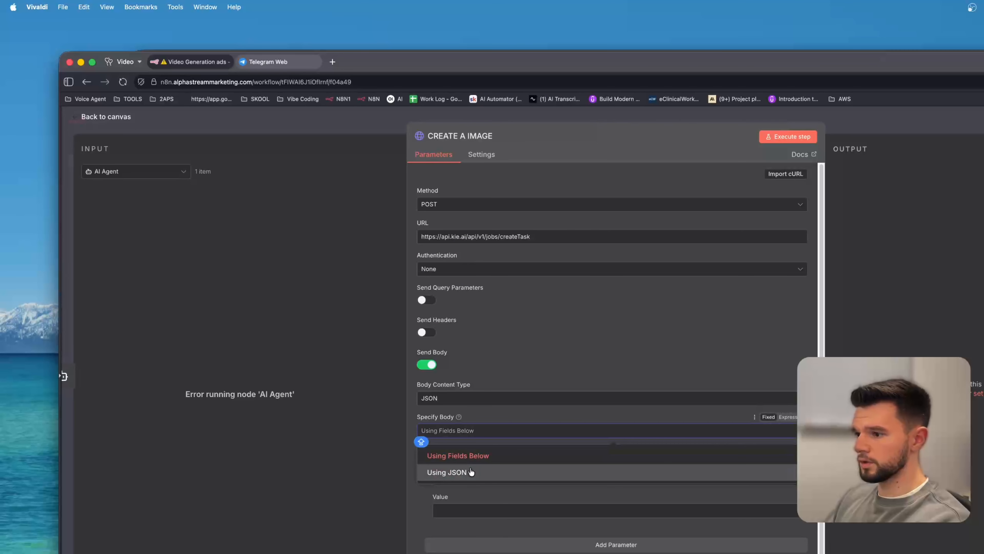
left_click(471, 472)
left_click(488, 466)
key("super+v")
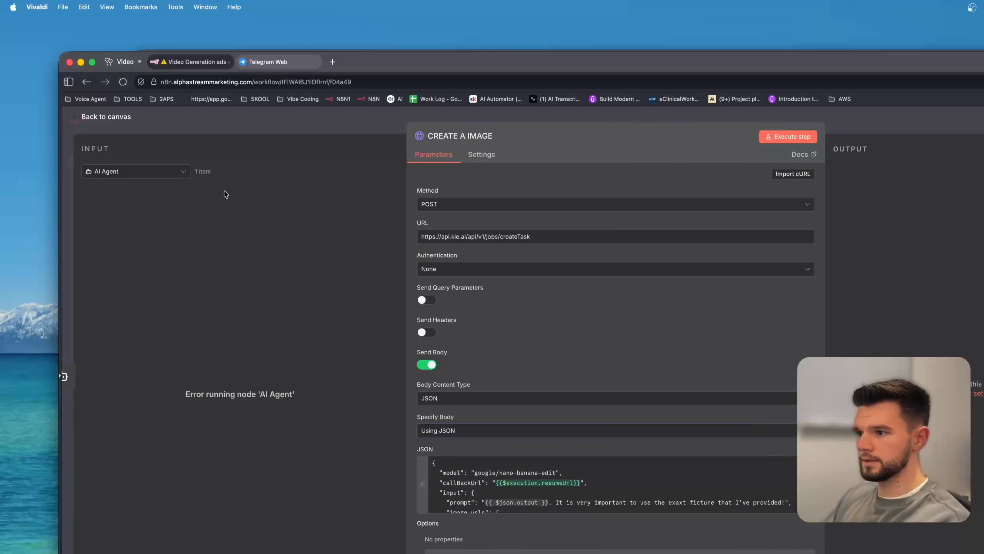
Set CREATE A IMAGE authentication to Generic Credential Type with Header Auth and start creating a new header credential.
scroll(579, 504, "down", 3)
scroll(579, 504, "up", 3)
scroll(579, 504, "down", 3)
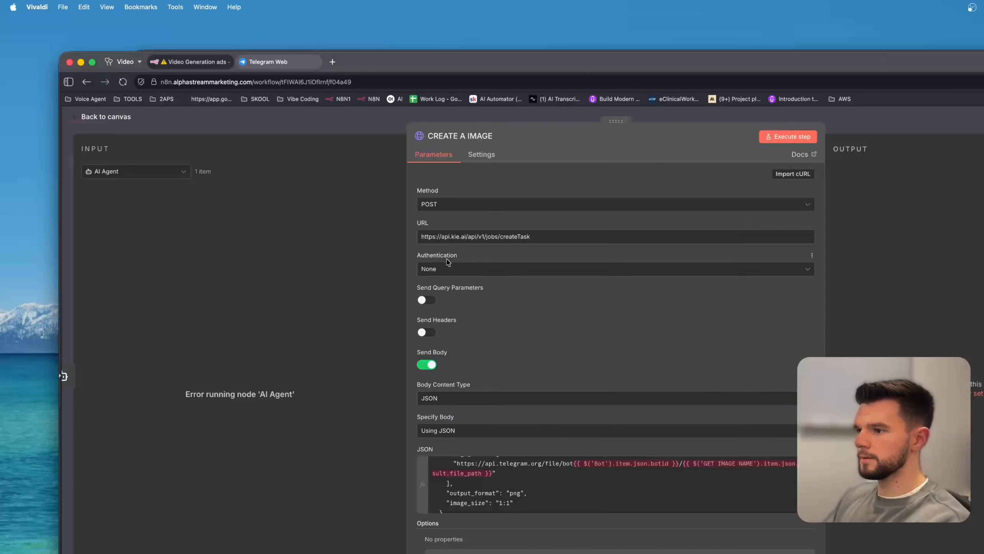
left_click(472, 269)
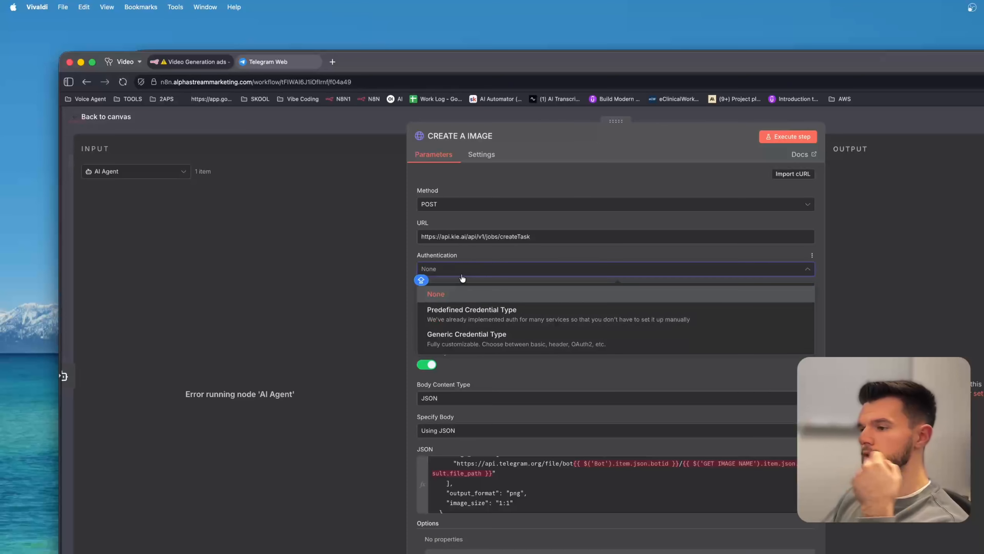
left_click(467, 339)
left_click(486, 305)
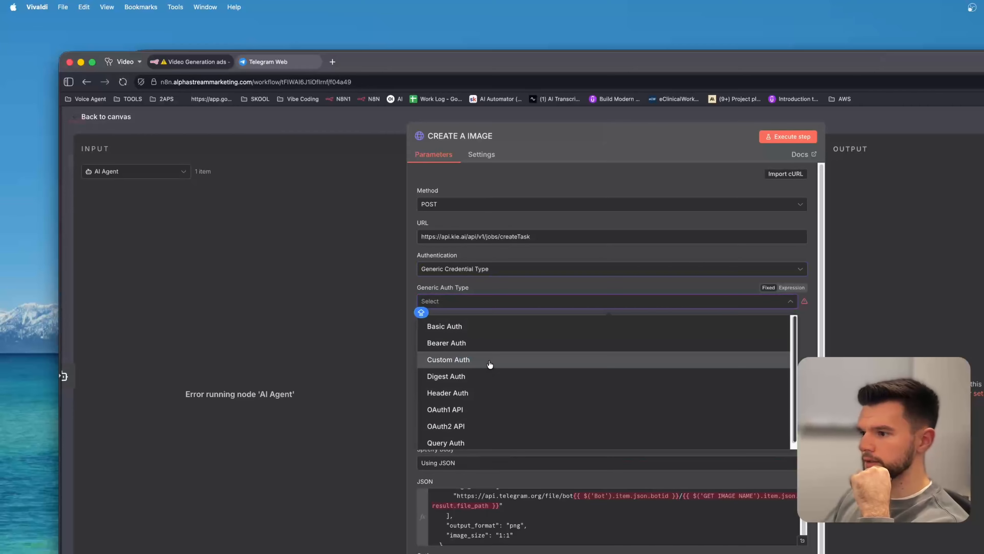
left_click(486, 393)
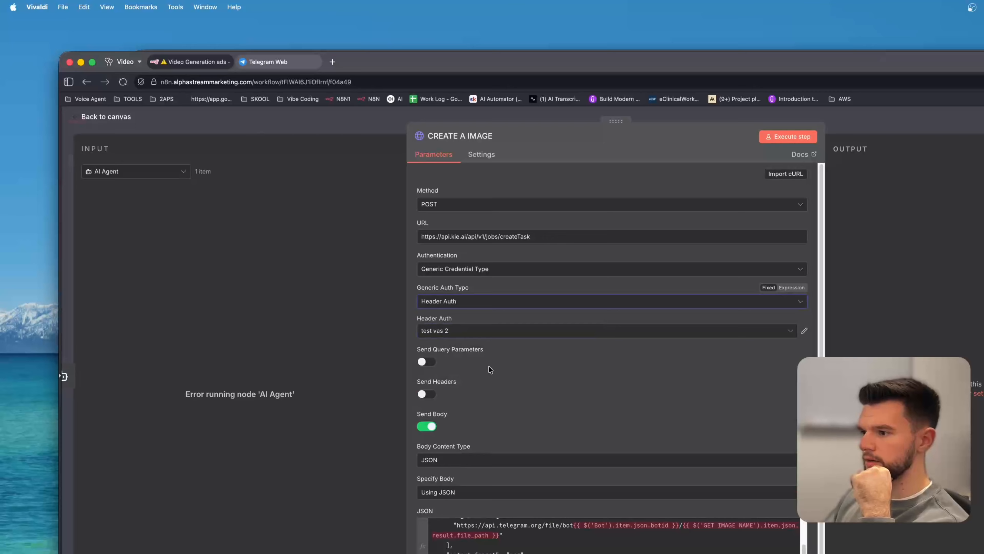
left_click(489, 331)
left_click(471, 487)
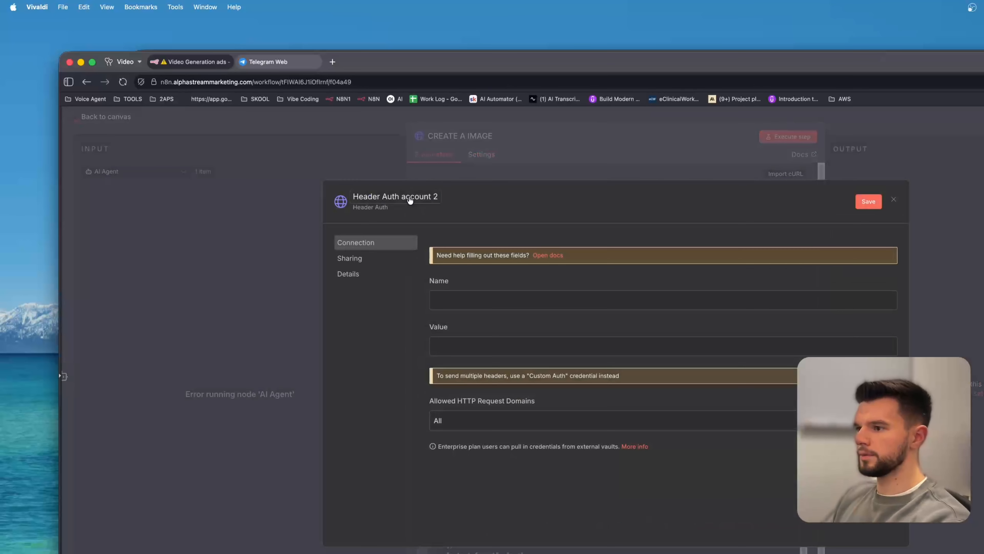
Name the new header credential DEMO and enter Authorize as its header name.
left_click(410, 201)
type("DEMO")
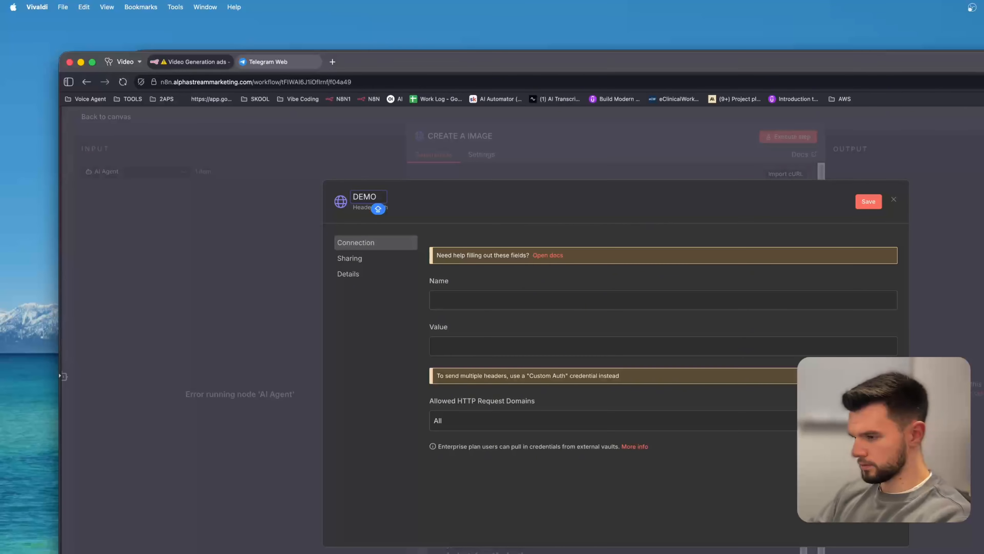
key("Return")
left_click(506, 301)
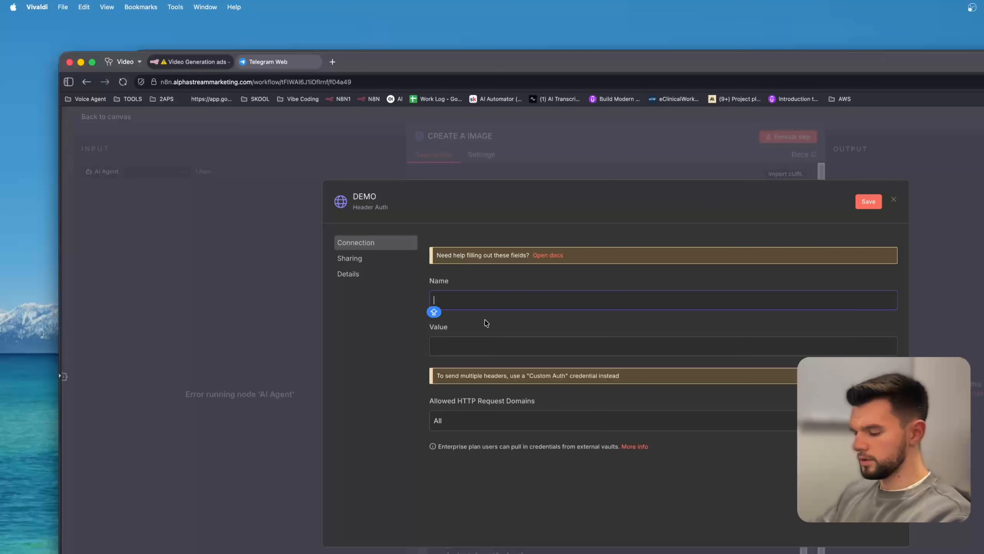
type("AUTHORIZ")
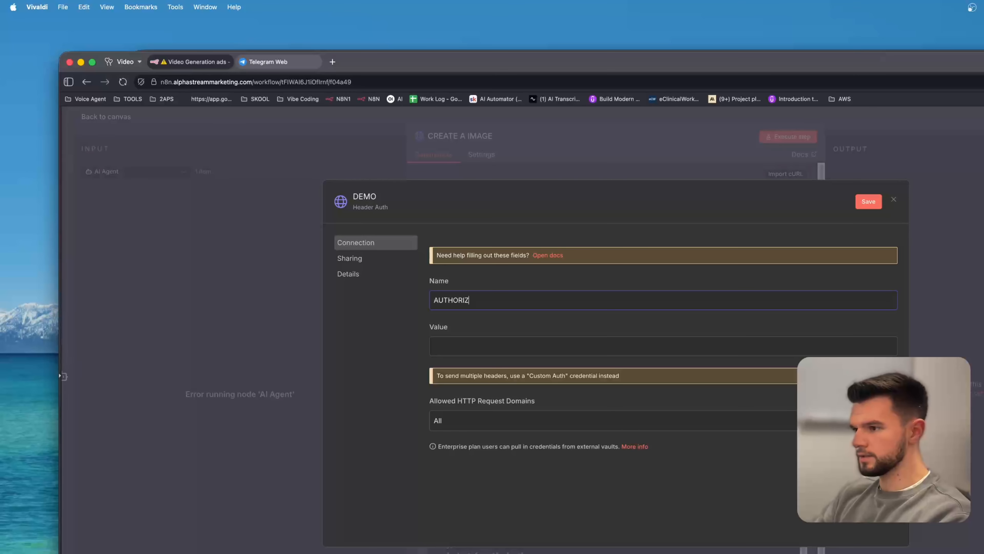
type("E")
key("BackSpace")
key("BackSpace")
key("BackSpace")
key("BackSpace")
key("BackSpace")
key("BackSpace")
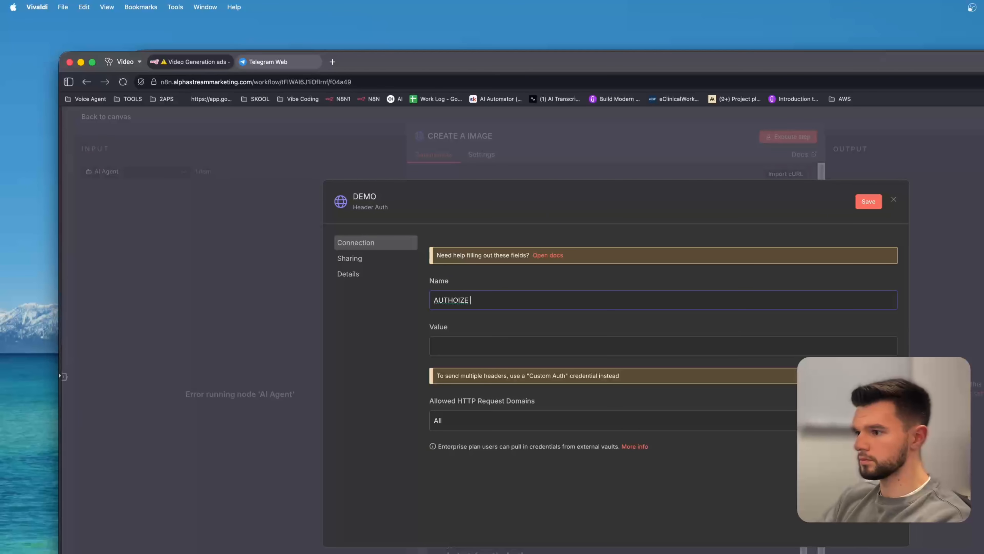
key("BackSpace")
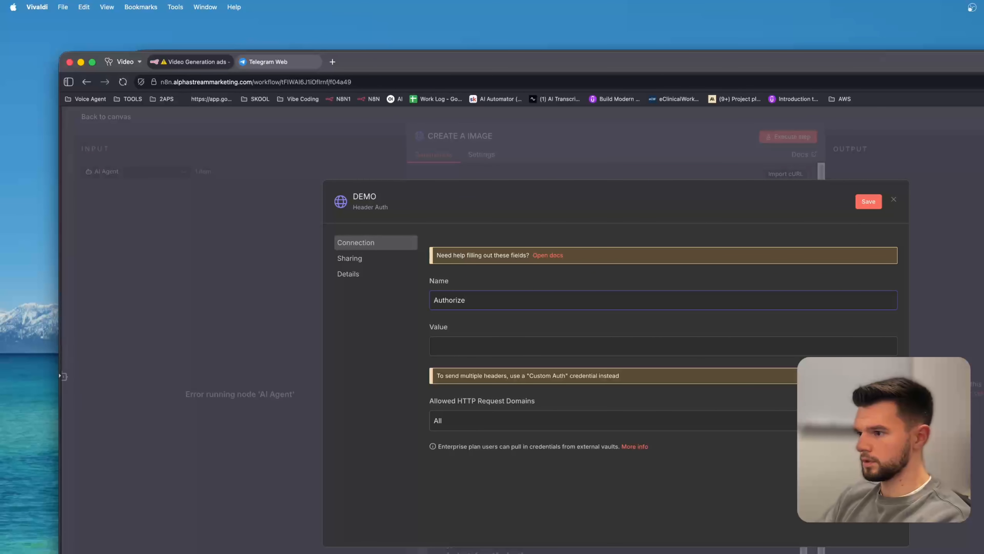
Set the header value to Bearer followed by a newly created KIE AI API key named asd.
left_click(525, 359)
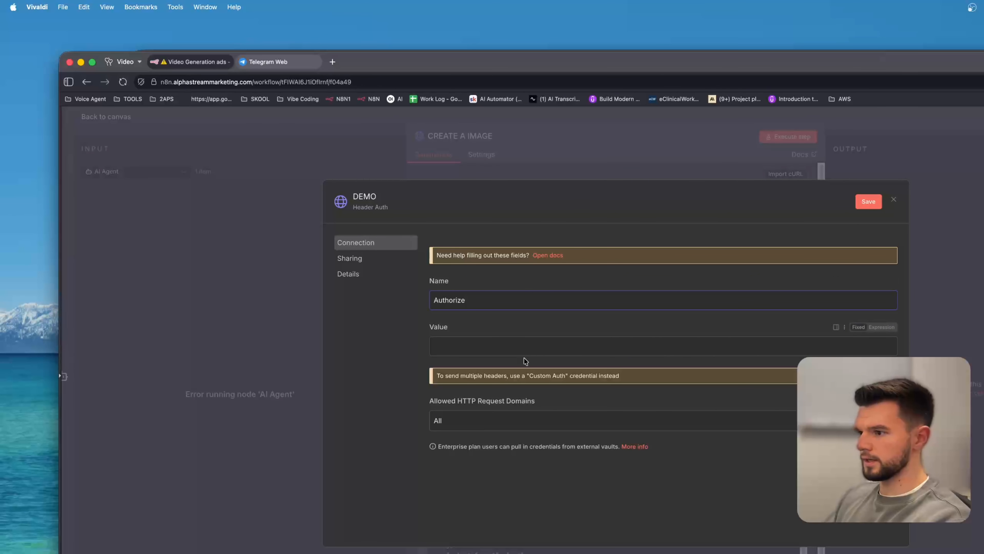
left_click(529, 342)
left_click(881, 327)
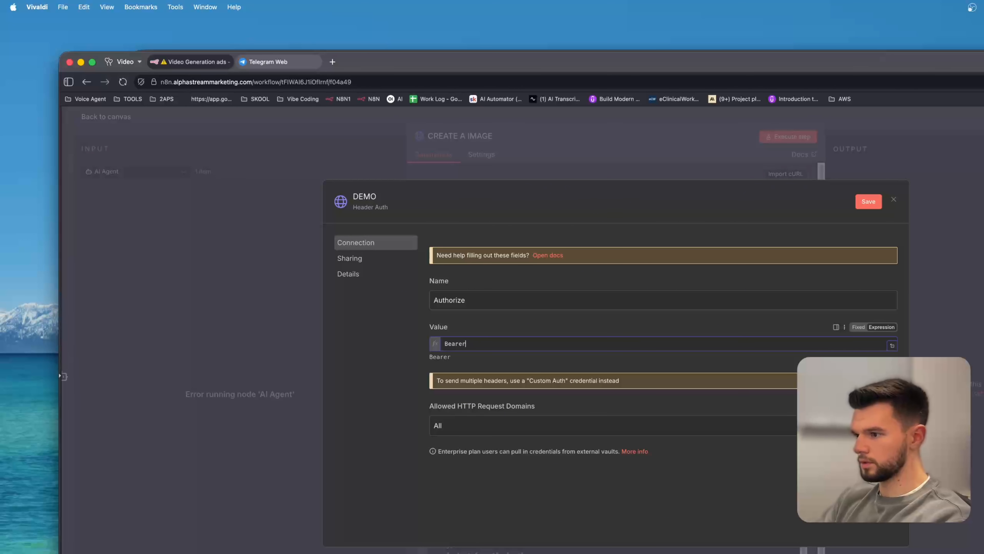
key("super+grave")
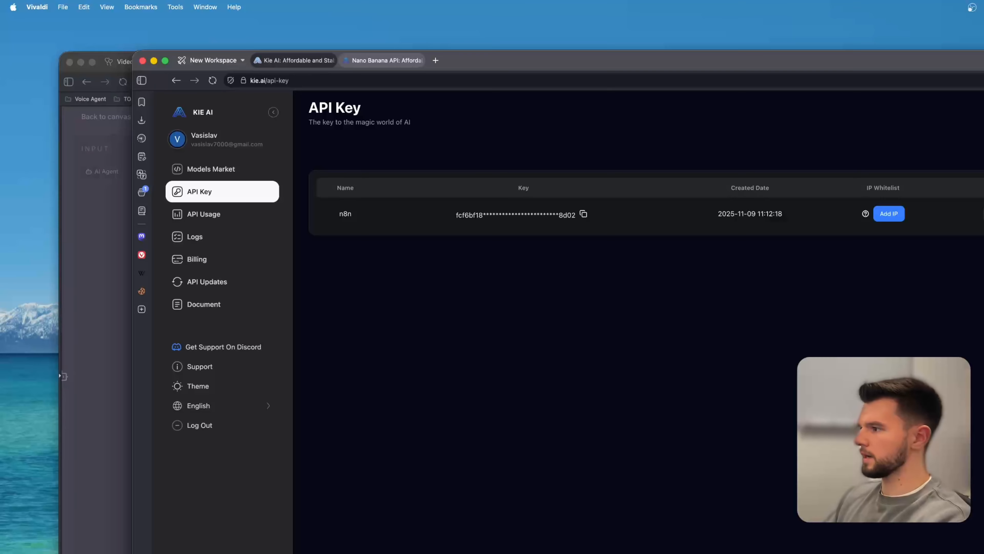
left_click(679, 369)
type("asd")
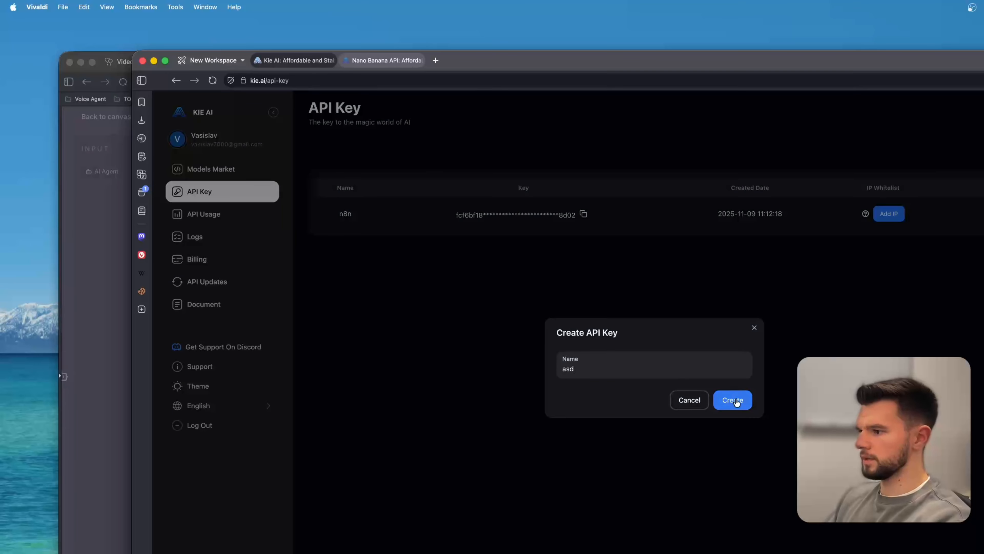
left_click(736, 402)
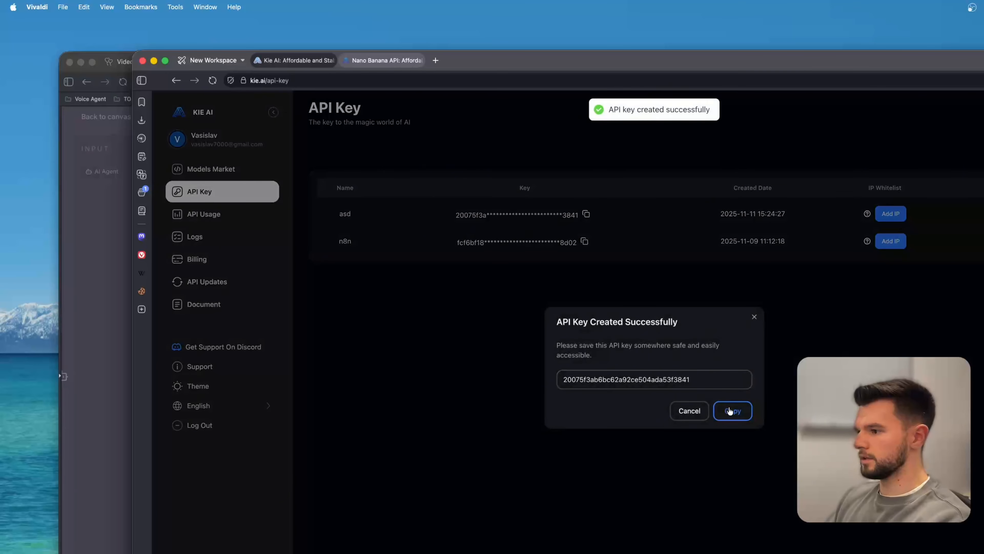
left_click(730, 411)
key("super+grave")
key("super+v")
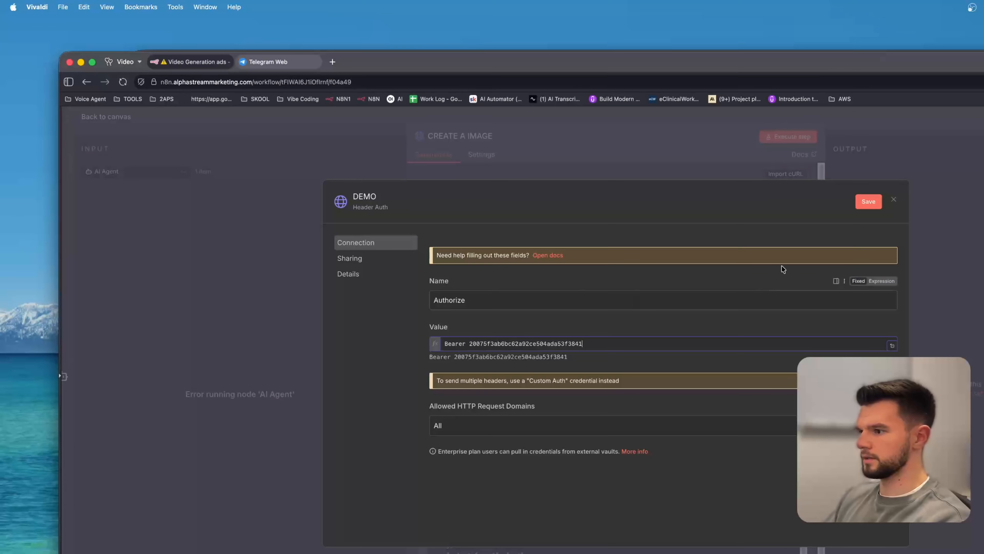
Set the header name to Authorization, save the DEMO credential and close the dialog.
left_click(868, 201)
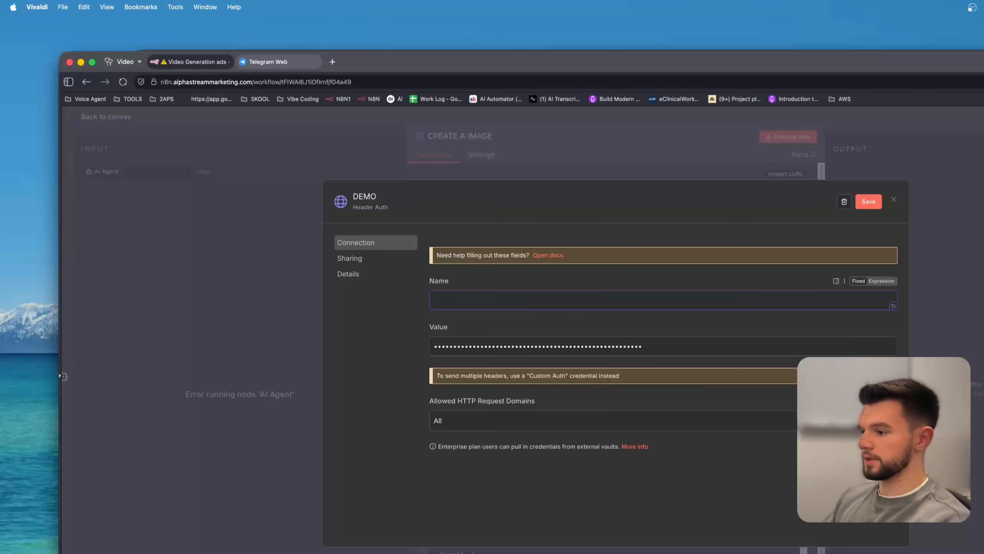
key("super+v")
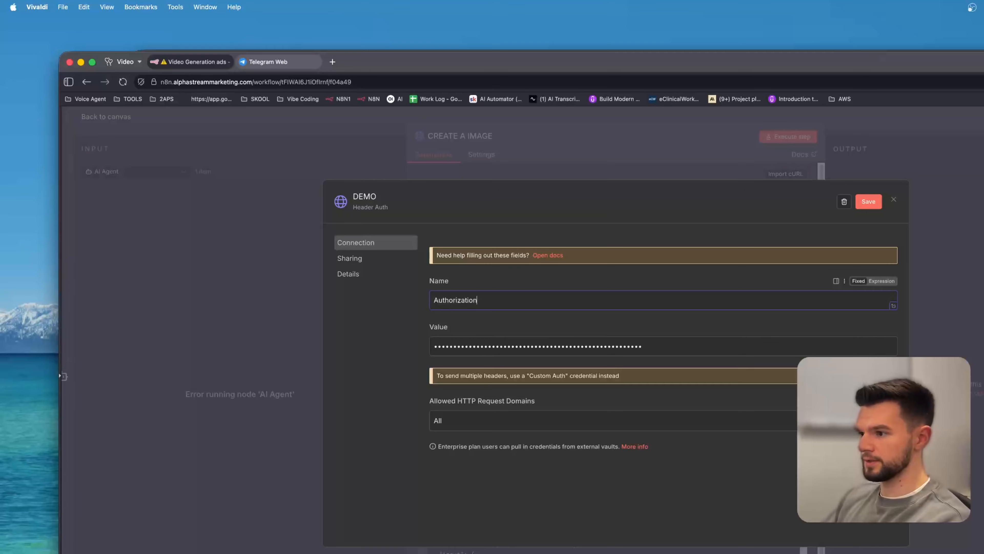
left_click(864, 202)
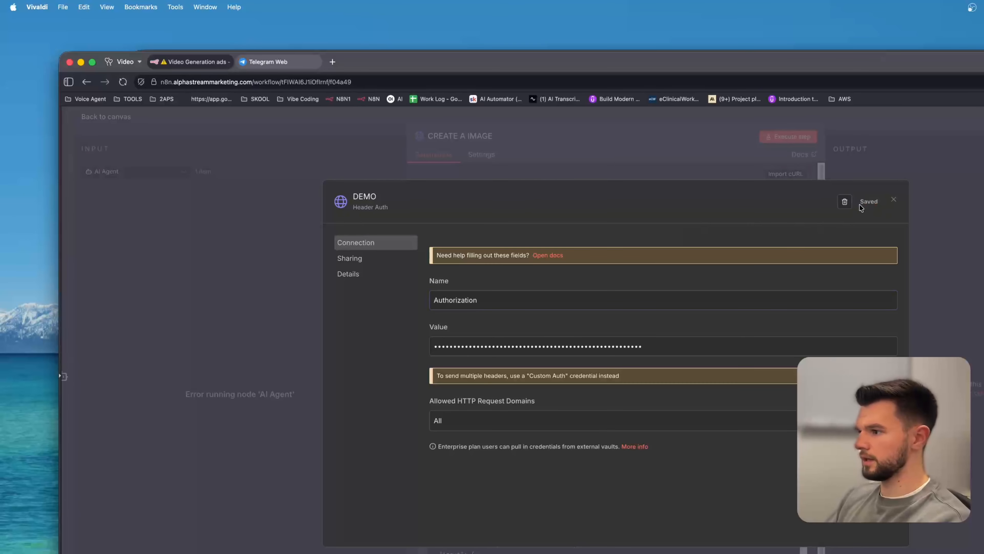
left_click(893, 199)
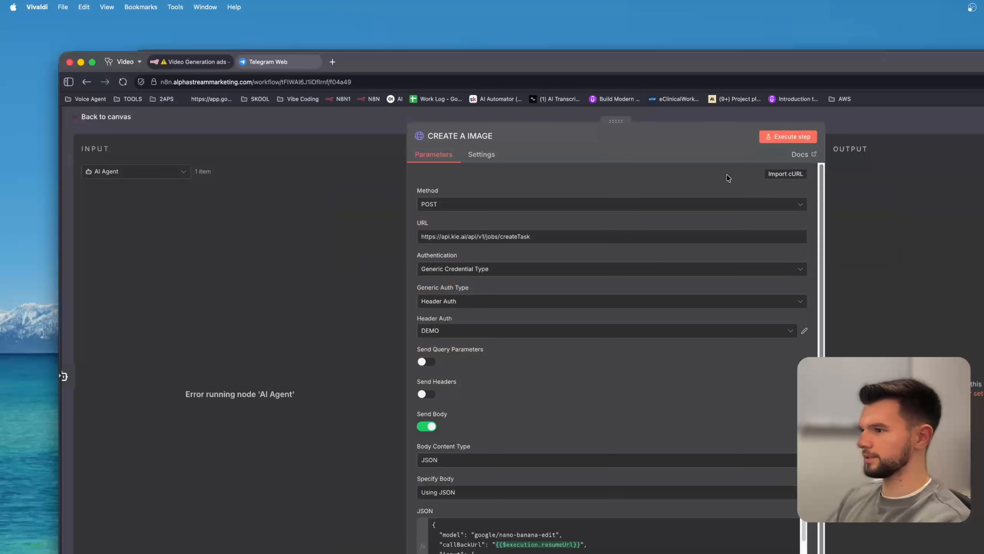
Pin the output data of the Analyze image1 and Telegram Trigger1 nodes.
left_click(370, 131)
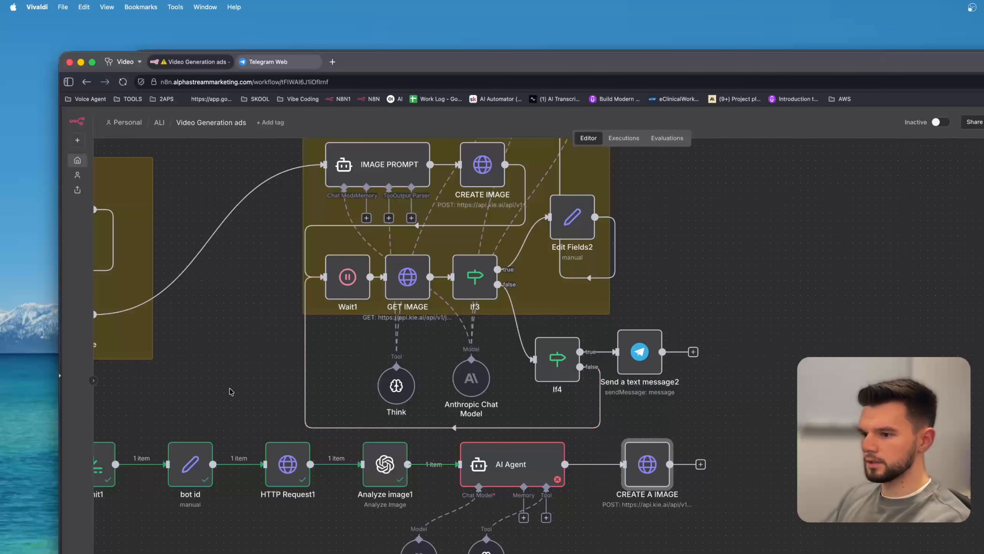
scroll(230, 392, "left", 6)
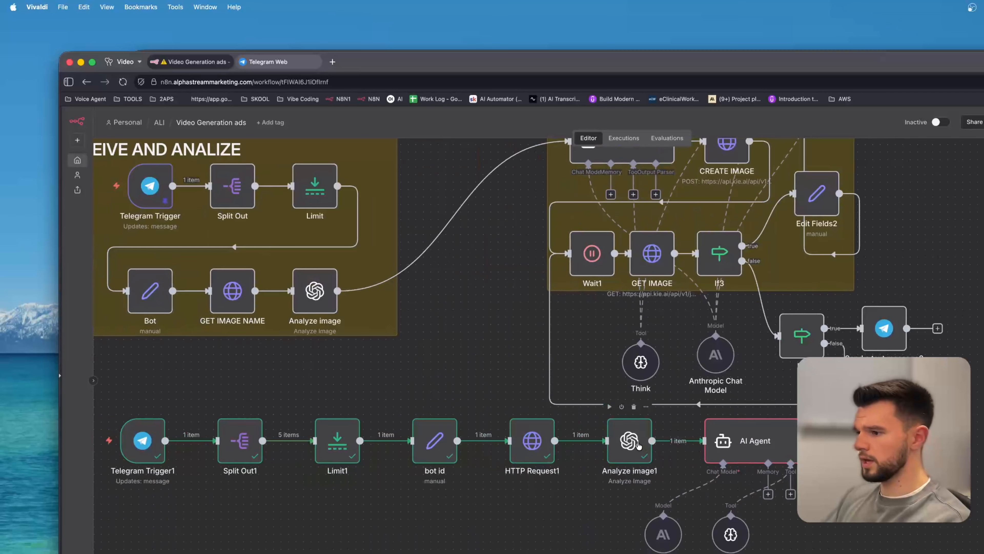
left_click(639, 446)
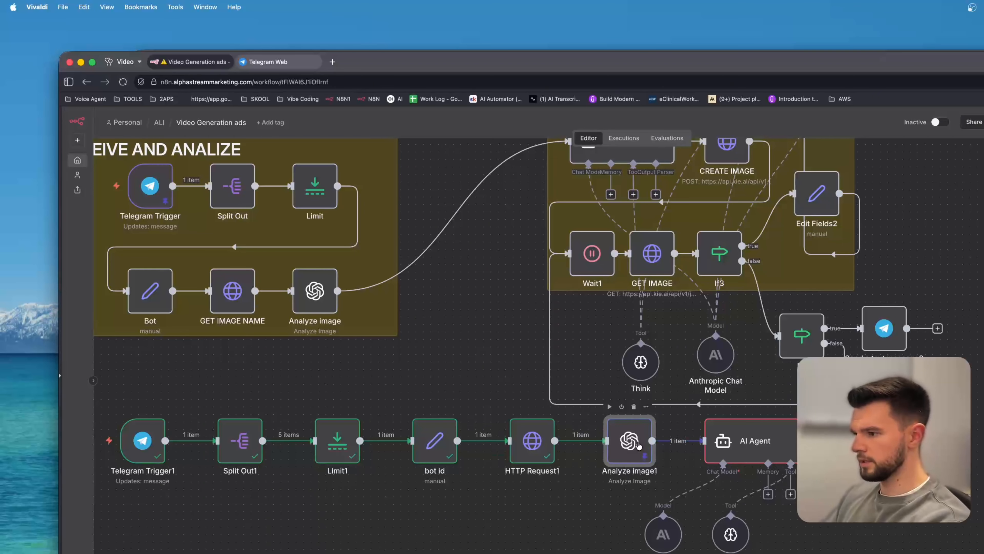
key("p")
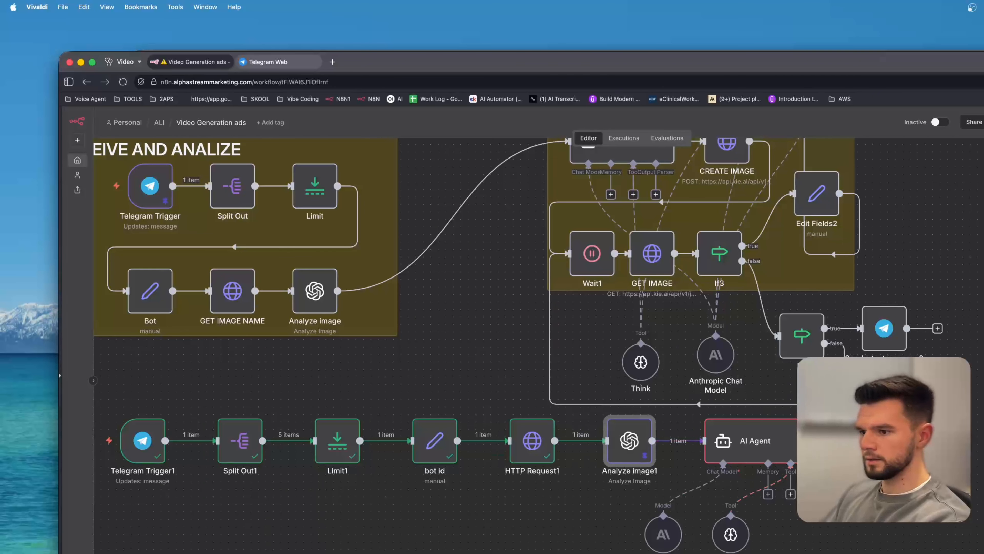
left_click(151, 440)
key("p")
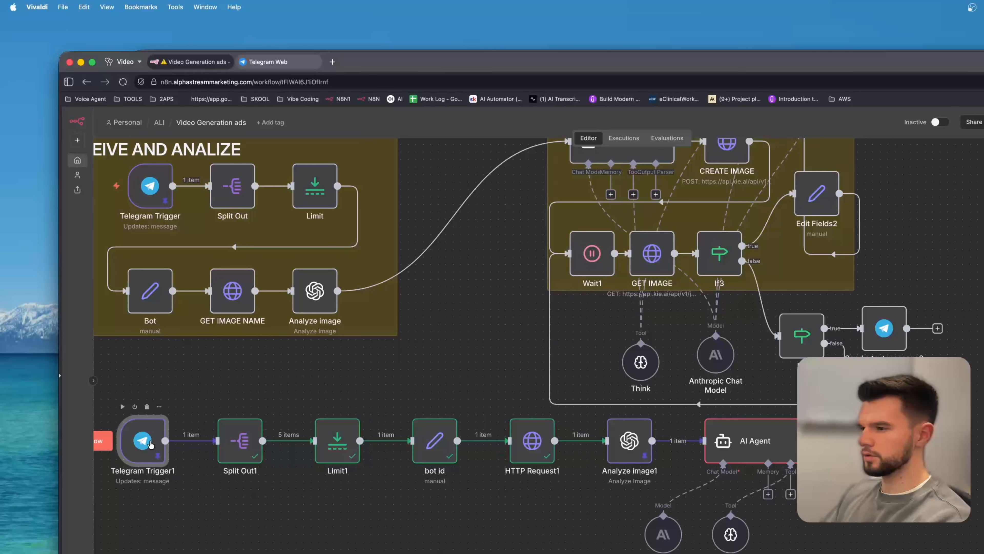
Edit the pinned output of Telegram Trigger1, setting the message caption to "Create an engagin ad for this protein powder", and save it.
double_click(151, 443)
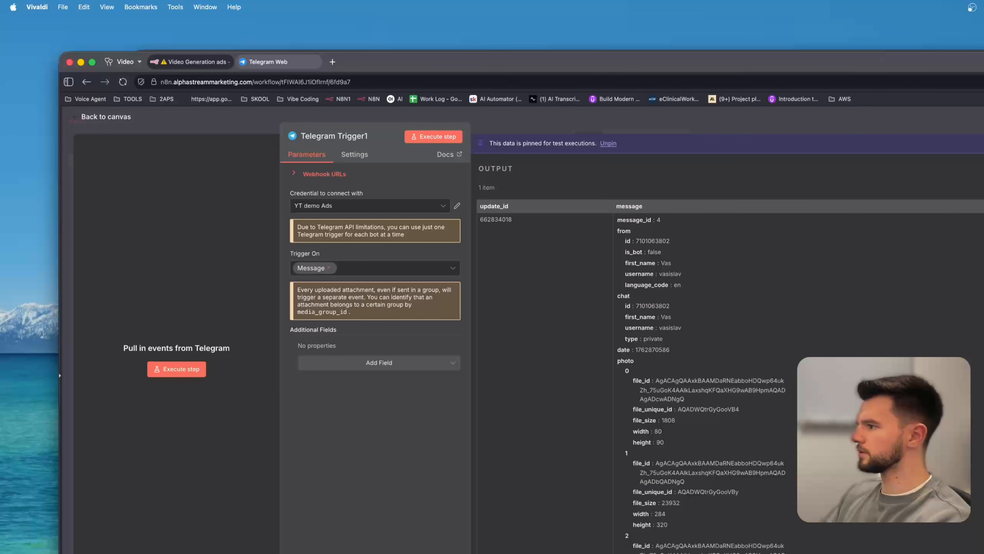
left_click(982, 168)
scroll(730, 526, "down", 4)
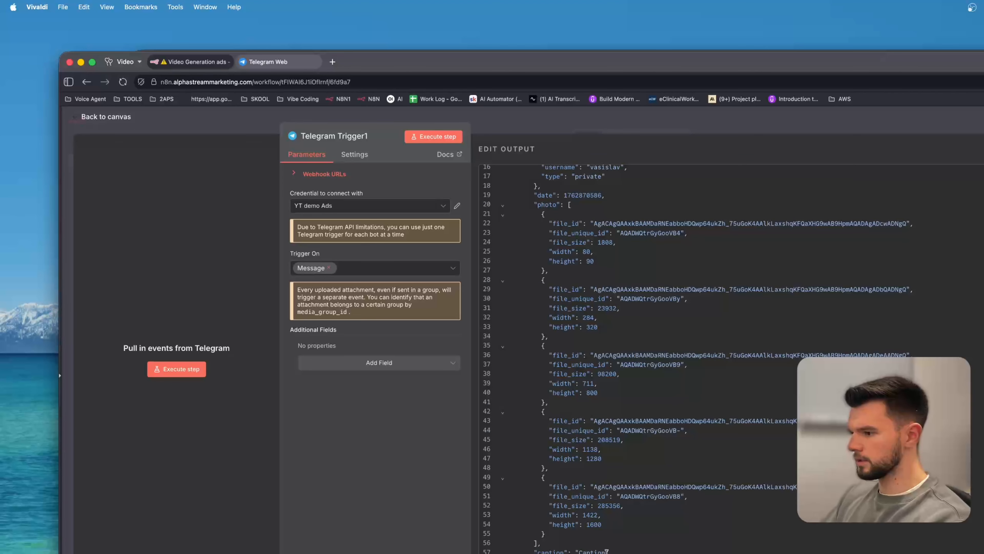
double_click(595, 550)
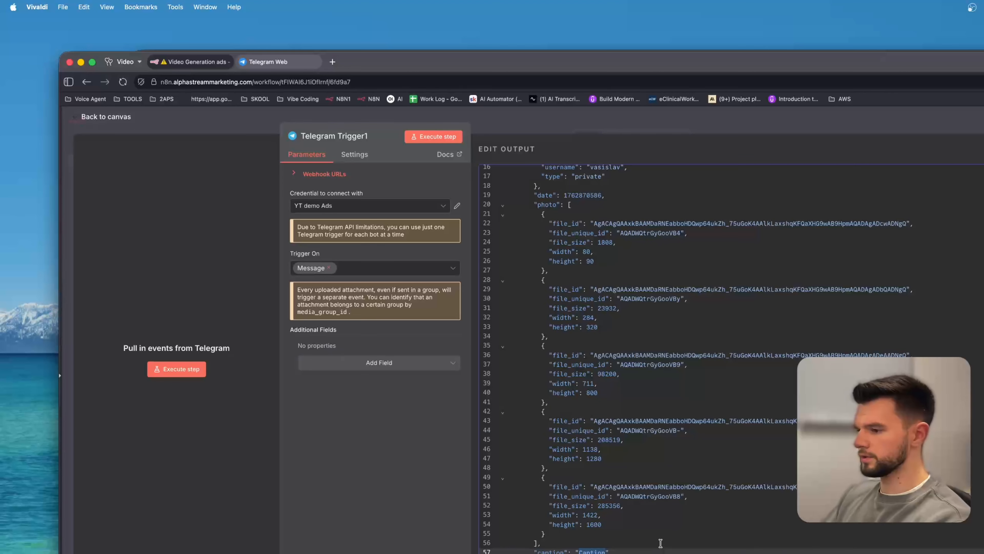
type("Create an engagin ad")
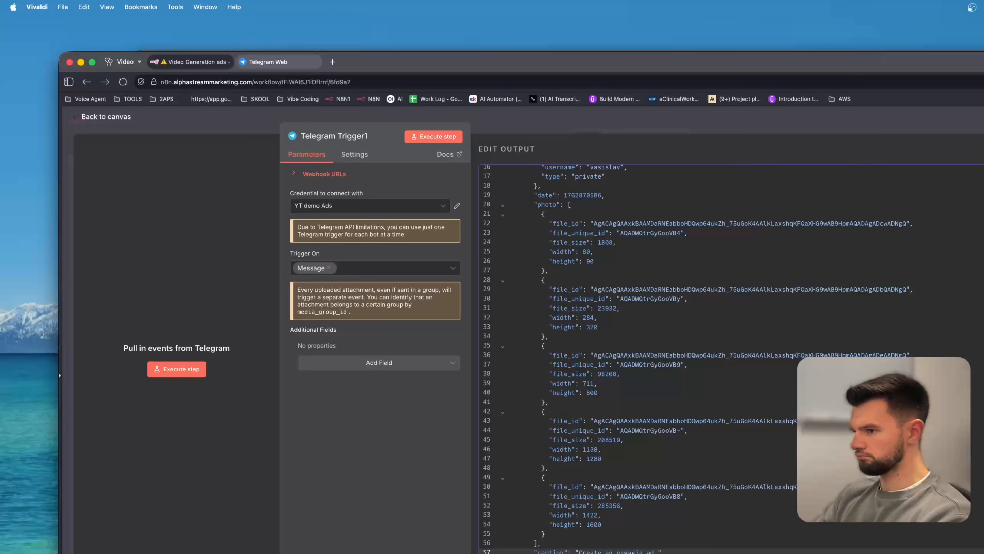
type("for this protein powe")
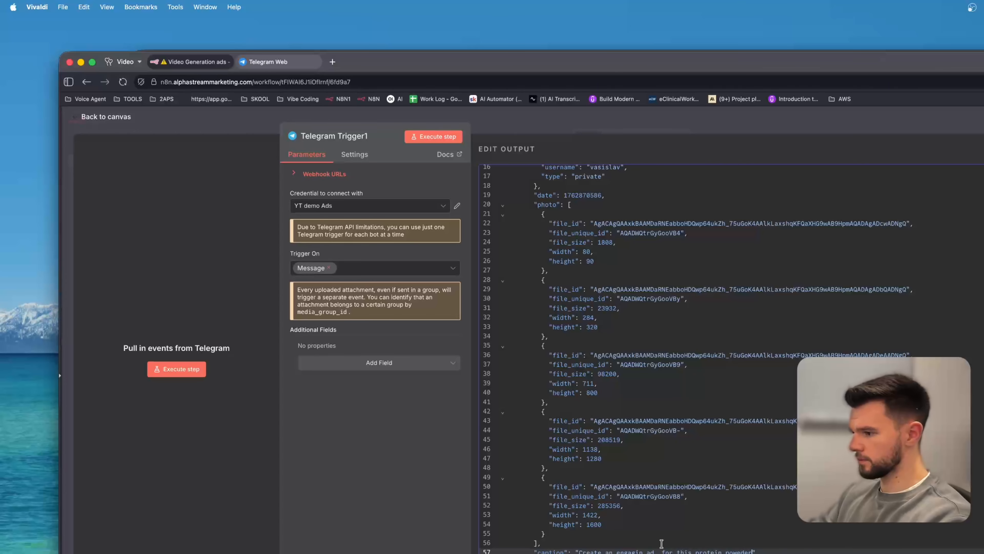
type("der")
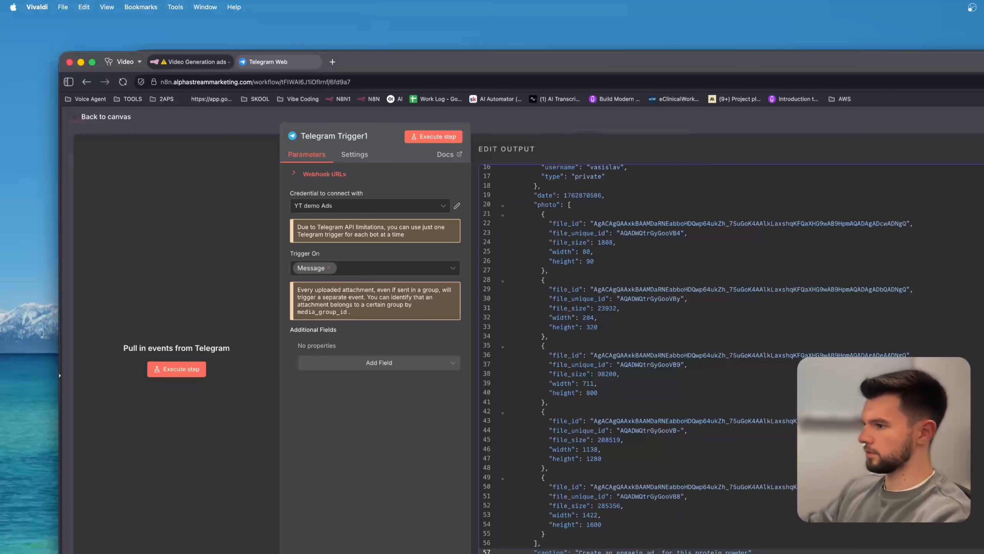
left_click(981, 149)
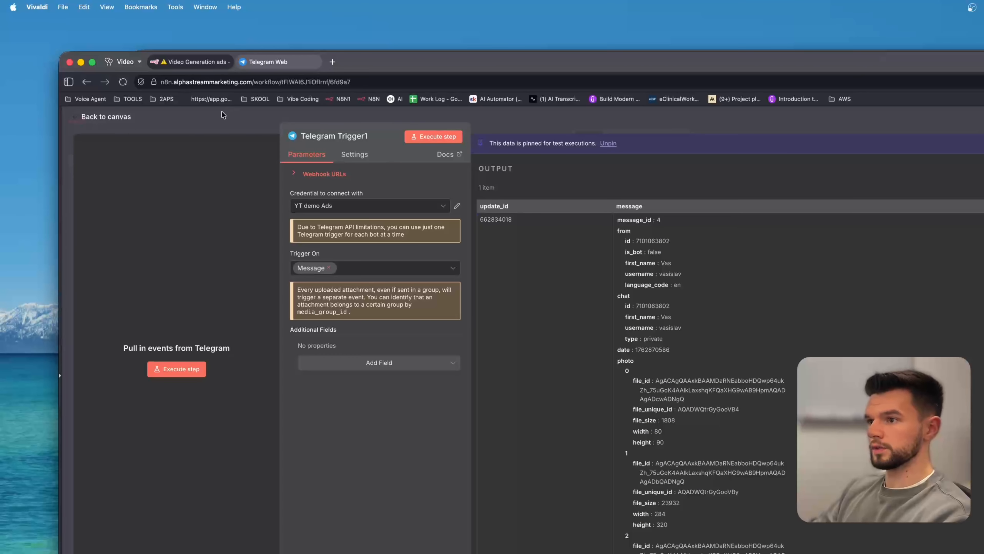
left_click(220, 119)
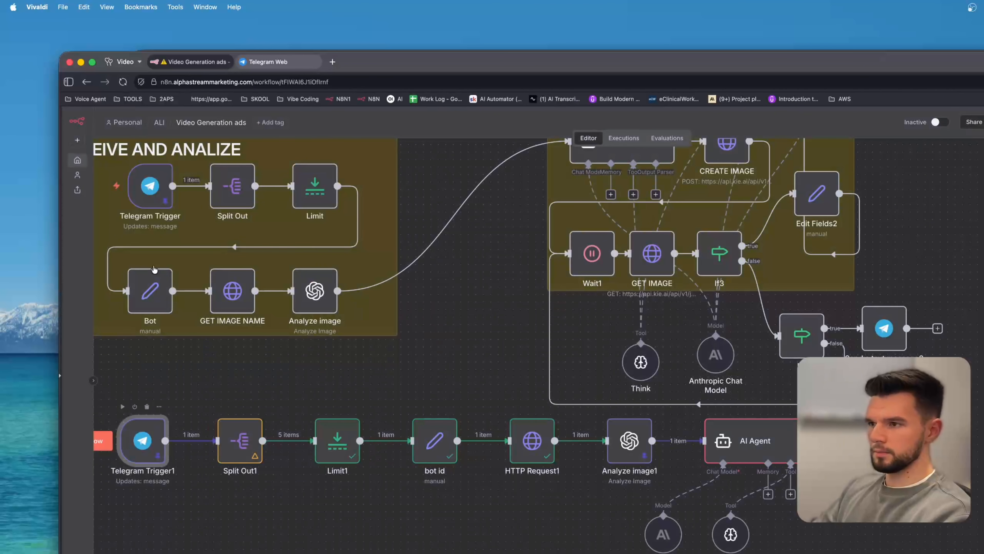
Reopen Telegram Trigger1 and review its pinned output data before returning to the canvas.
mouse_move(145, 440)
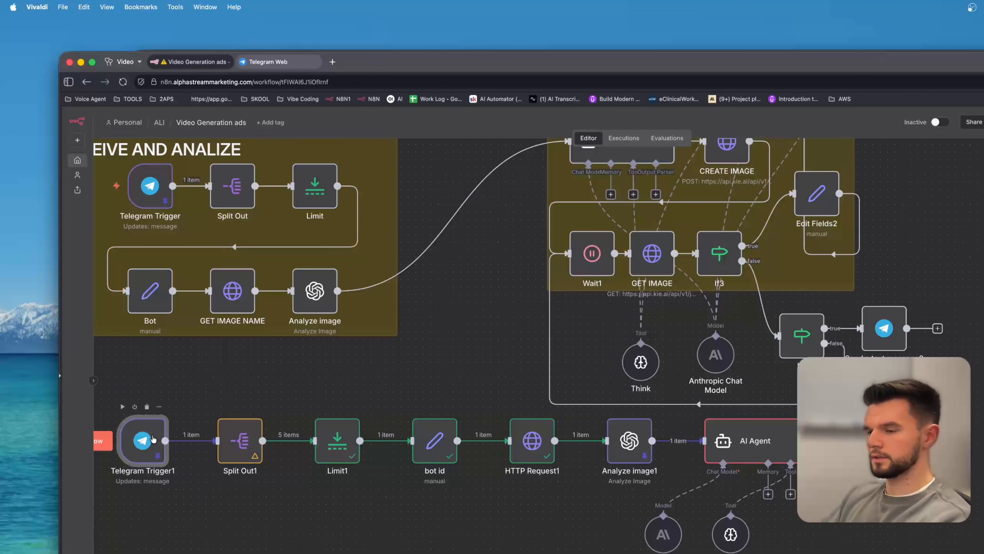
double_click(145, 440)
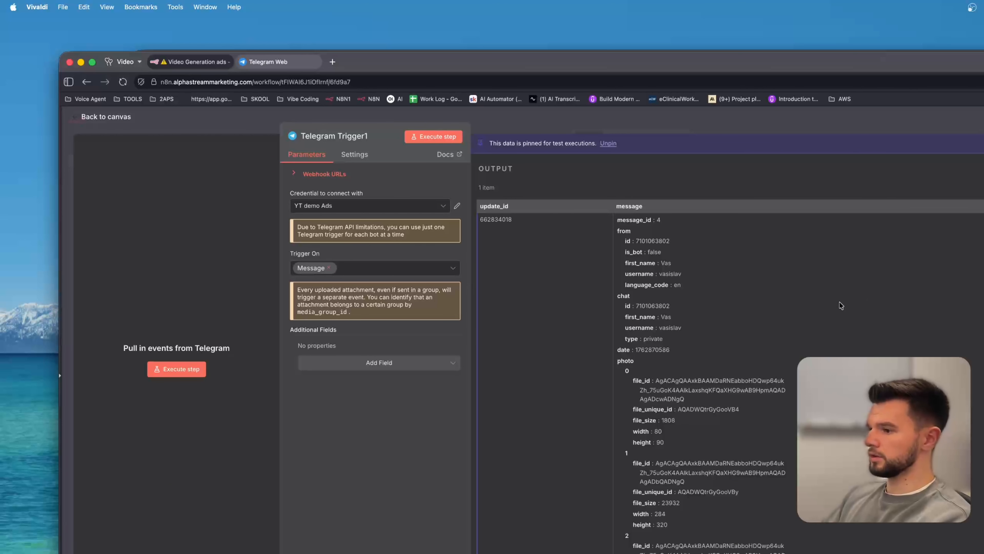
scroll(822, 315, "down", 5)
scroll(771, 467, "down", 1)
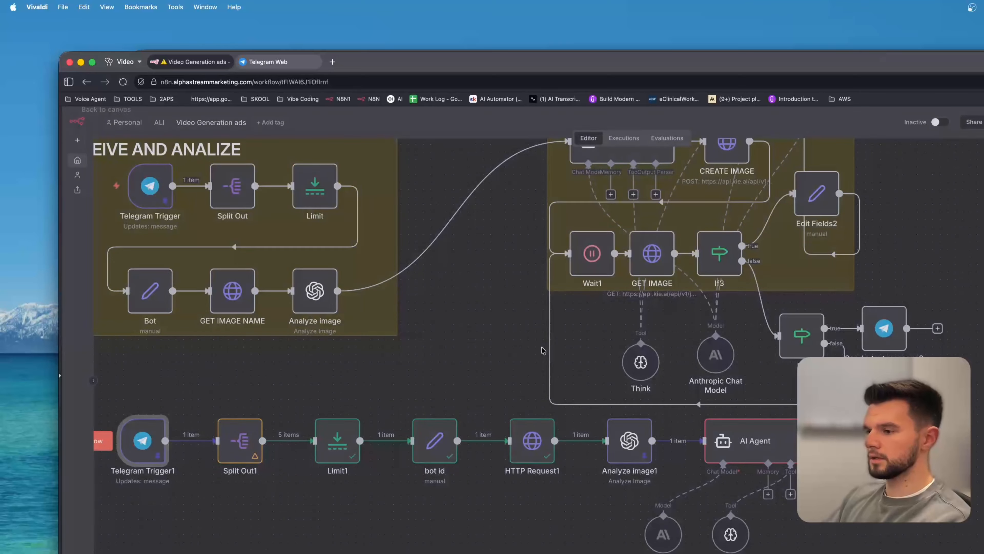
key("Escape")
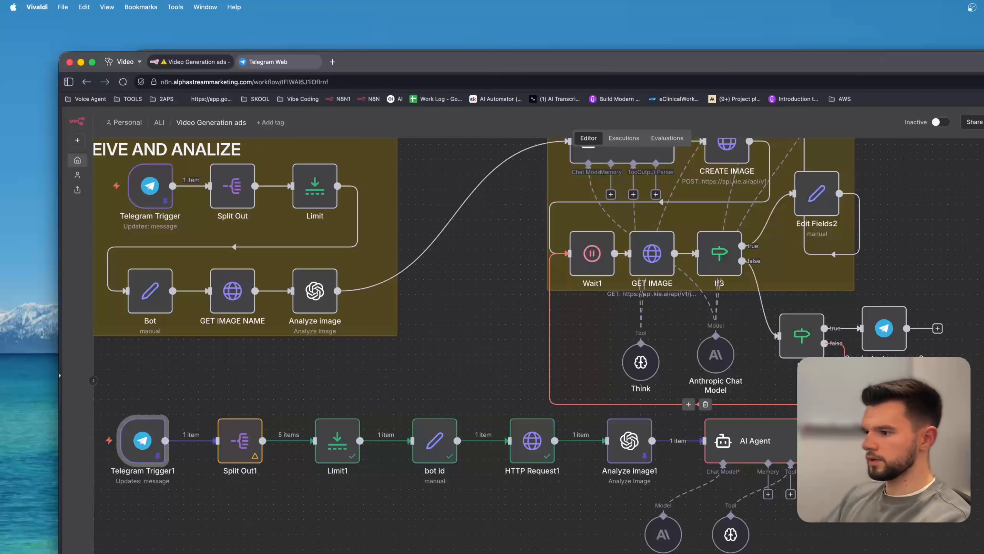
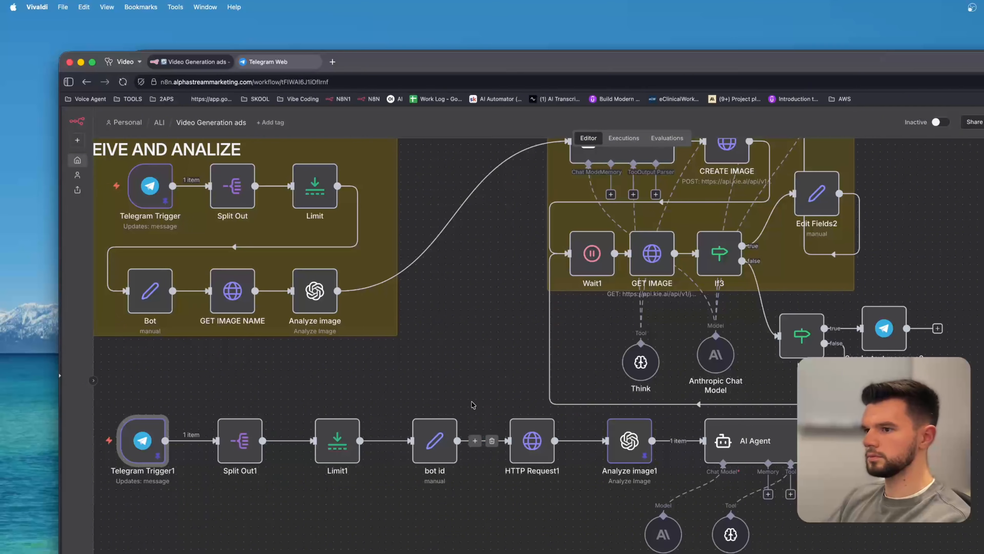
Inspect the Think1 and AI Agent nodes of the lower test workflow and their outputs.
left_click_drag(430, 368, 504, 293)
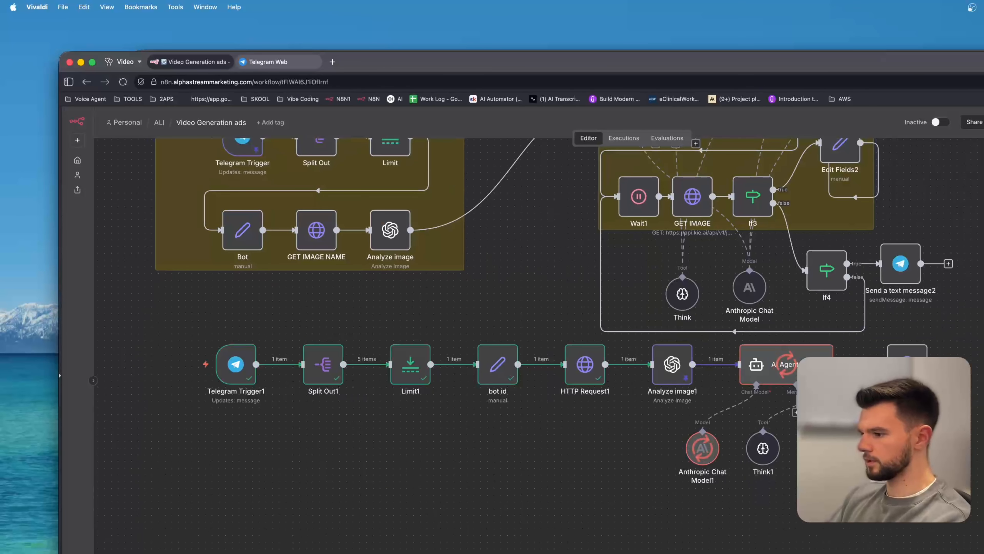
left_click_drag(863, 501, 755, 523)
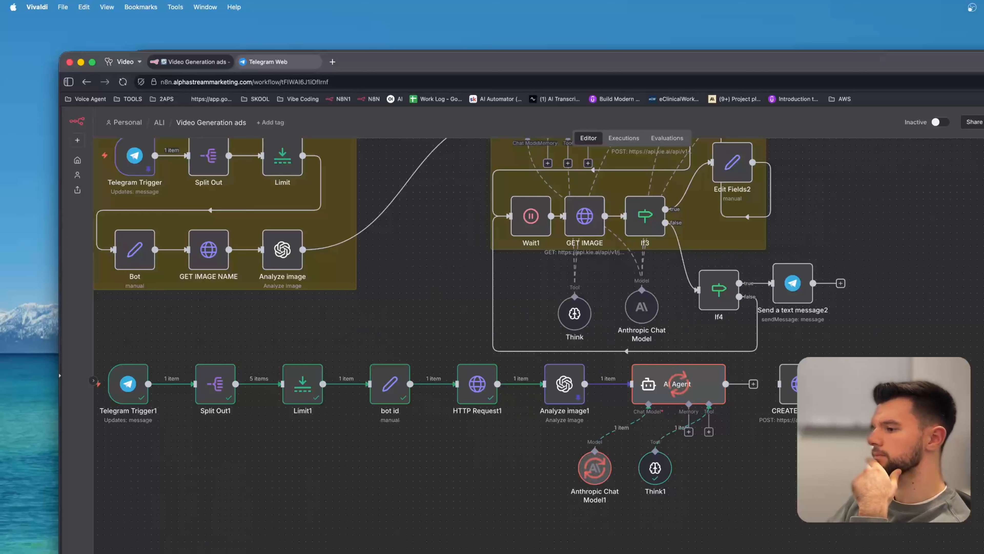
double_click(655, 469)
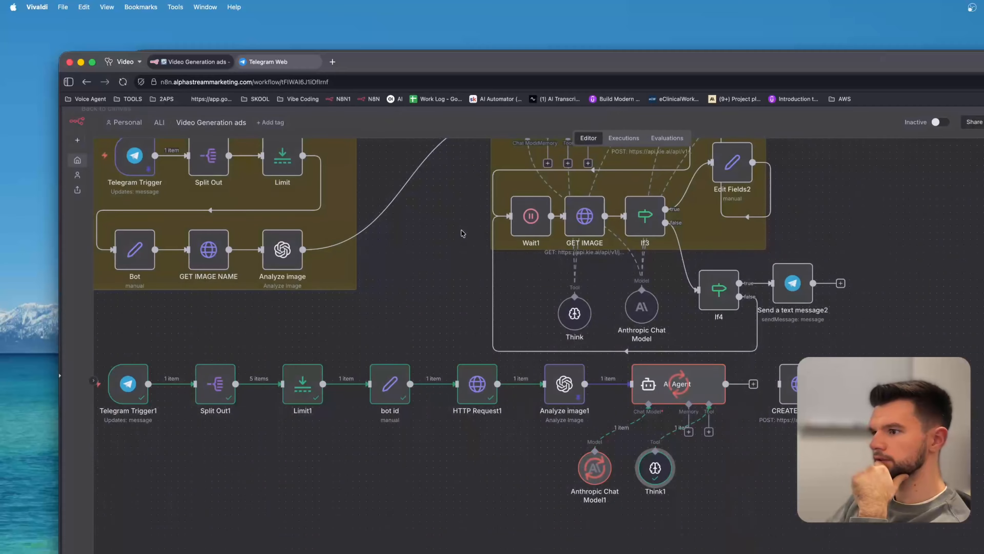
left_click(378, 118)
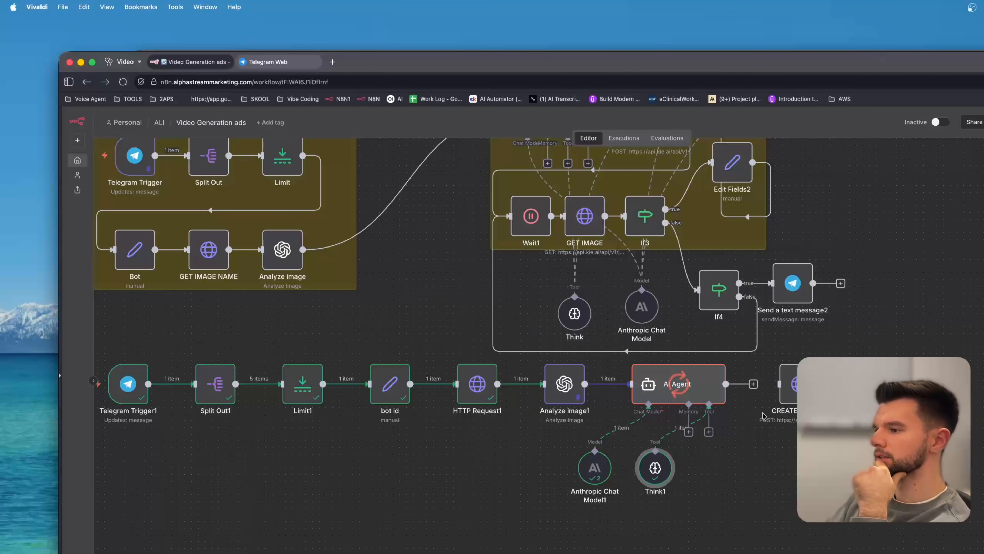
double_click(683, 386)
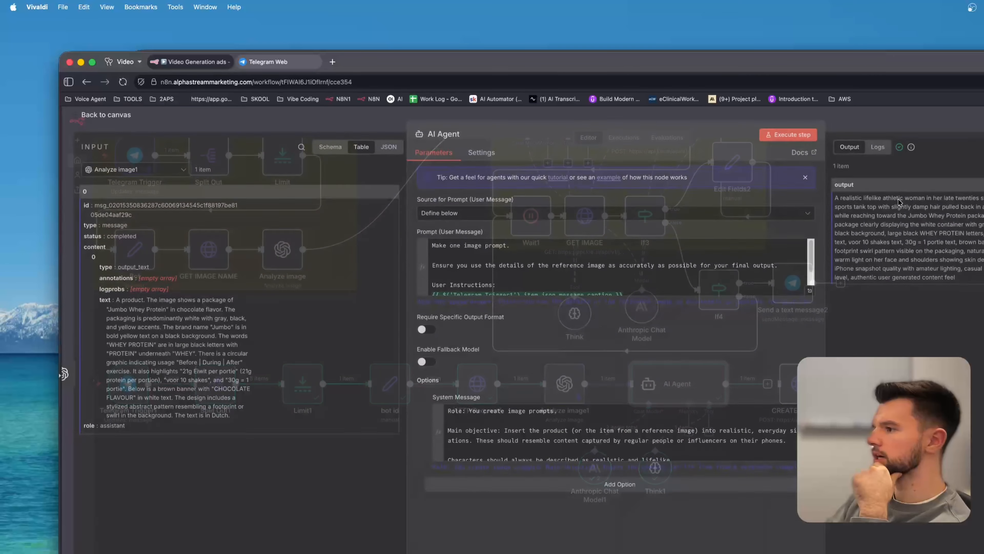
left_click(304, 114)
scroll(701, 457, "right", 5)
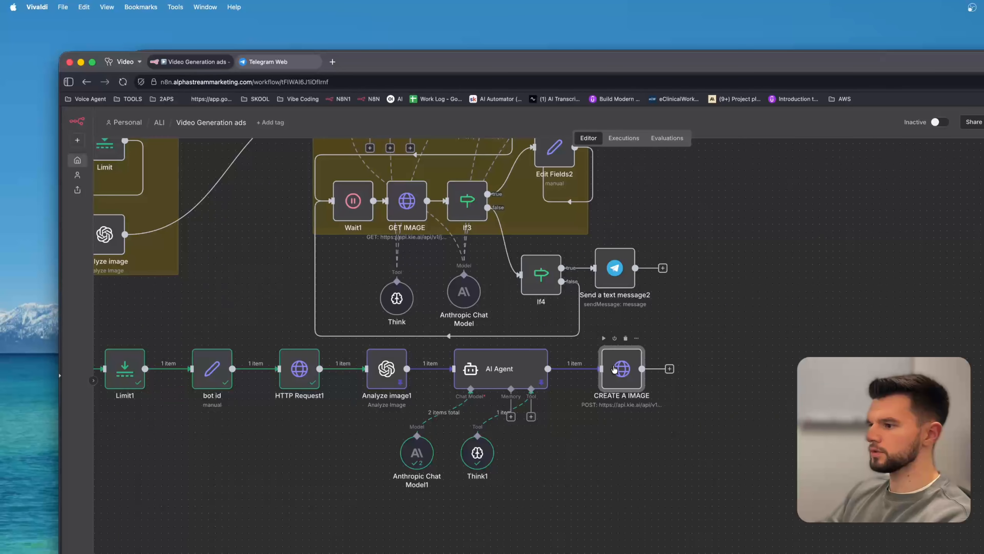
In CREATE A IMAGE's JSON body expression, cut the existing Telegram file URL out of image_urls.
double_click(622, 369)
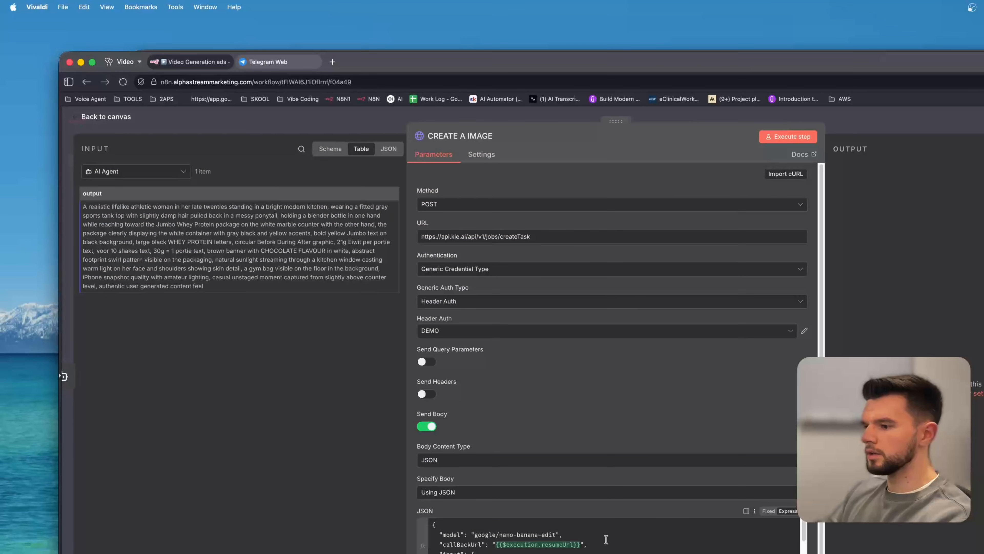
left_click(797, 552)
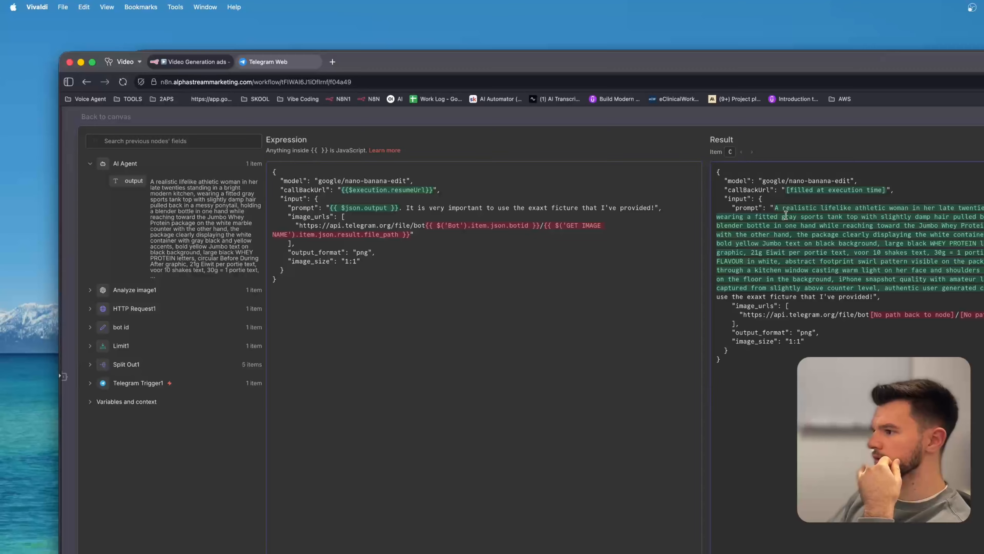
left_click_drag(786, 215, 867, 294)
left_click(859, 303)
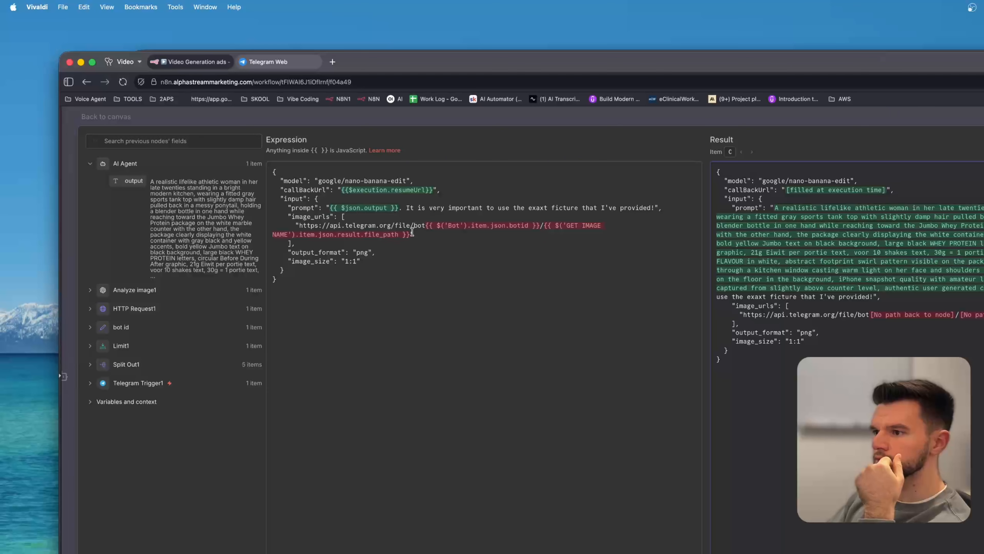
left_click_drag(411, 235, 340, 235)
left_click(391, 234)
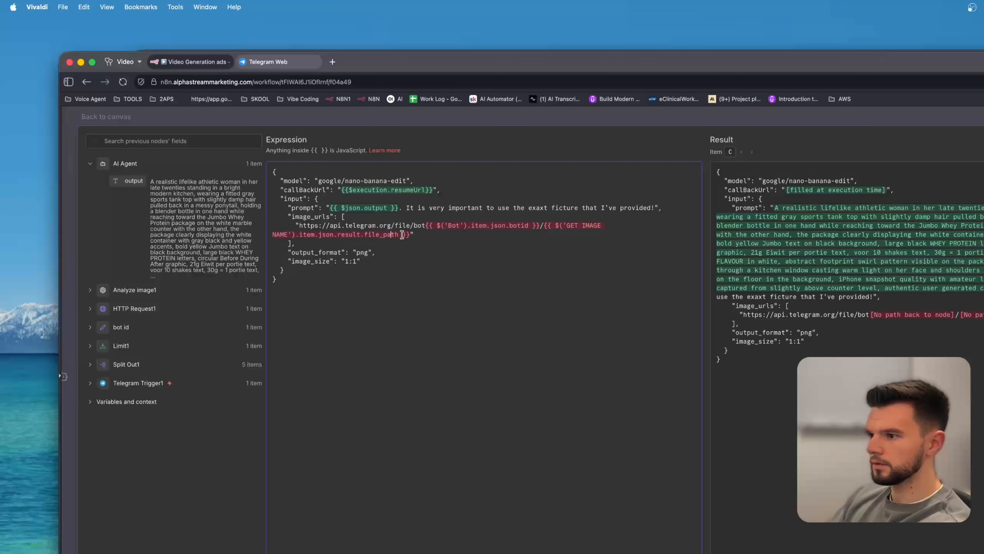
left_click_drag(409, 235, 299, 227)
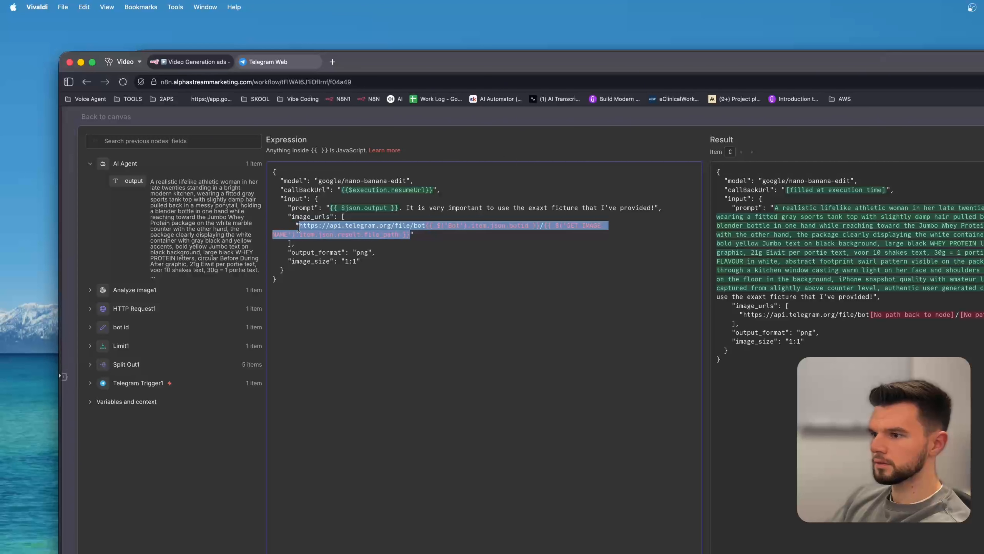
key("super+x")
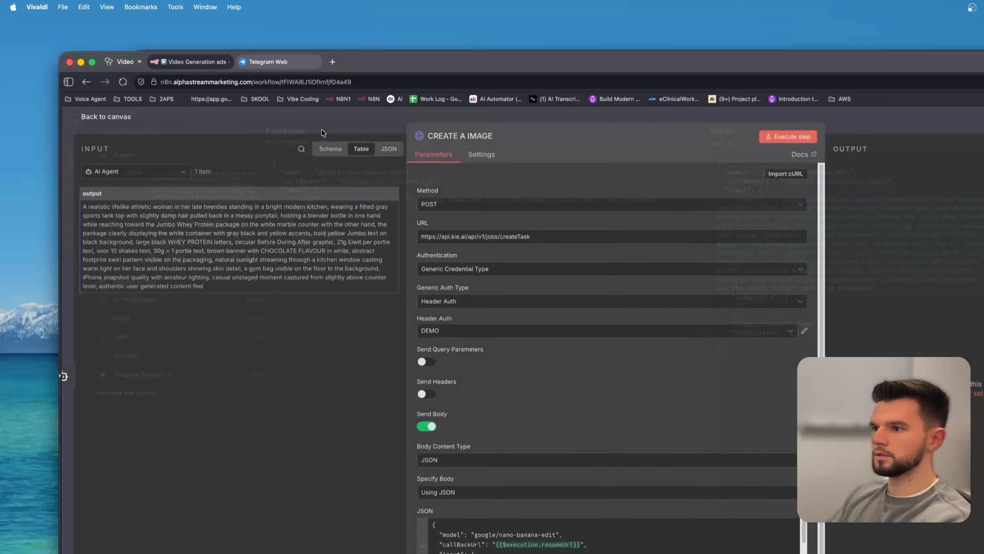
Copy the image URL expression from the Analyze image1 node's URL field.
left_click(305, 123)
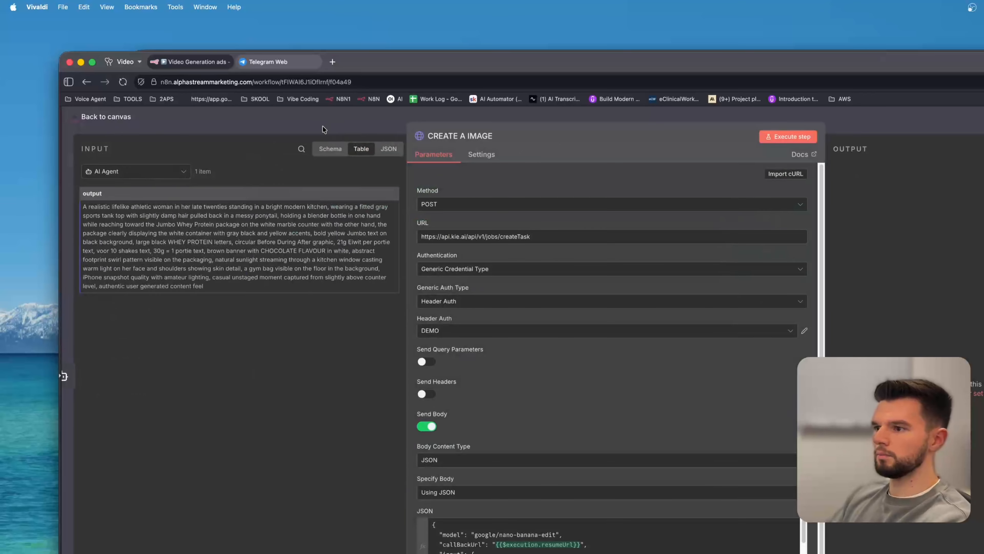
left_click(324, 130)
scroll(395, 433, "left", 3)
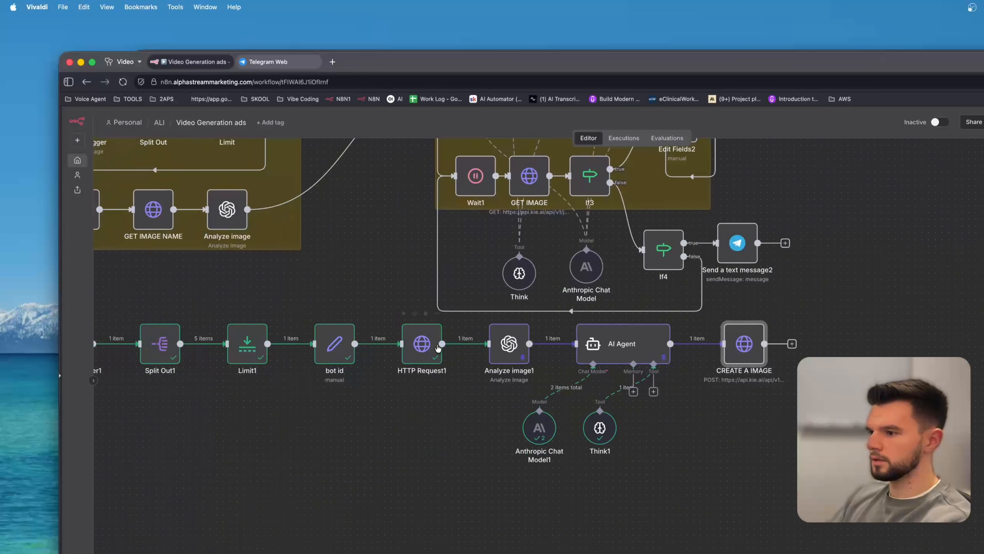
double_click(511, 341)
left_click(528, 388)
key("super+a")
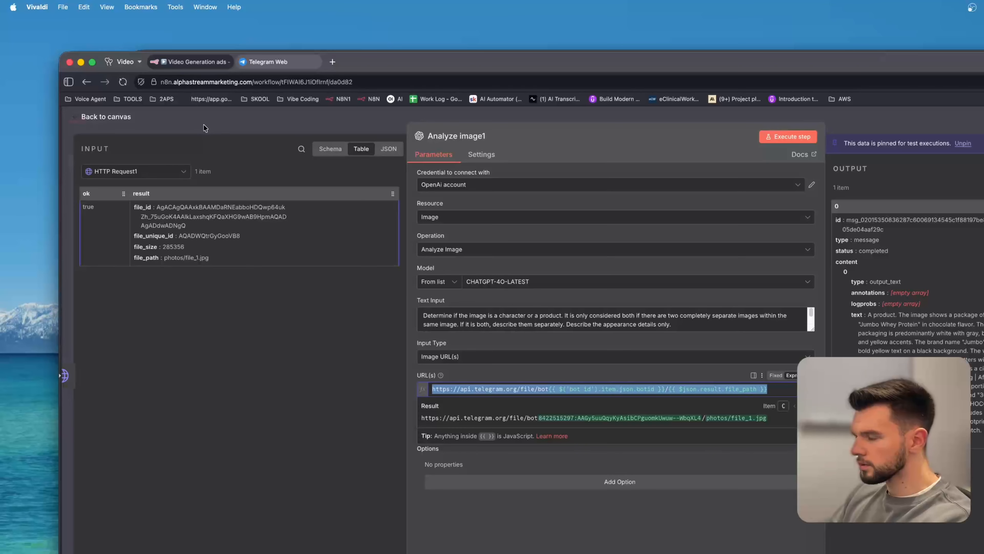
left_click(223, 130)
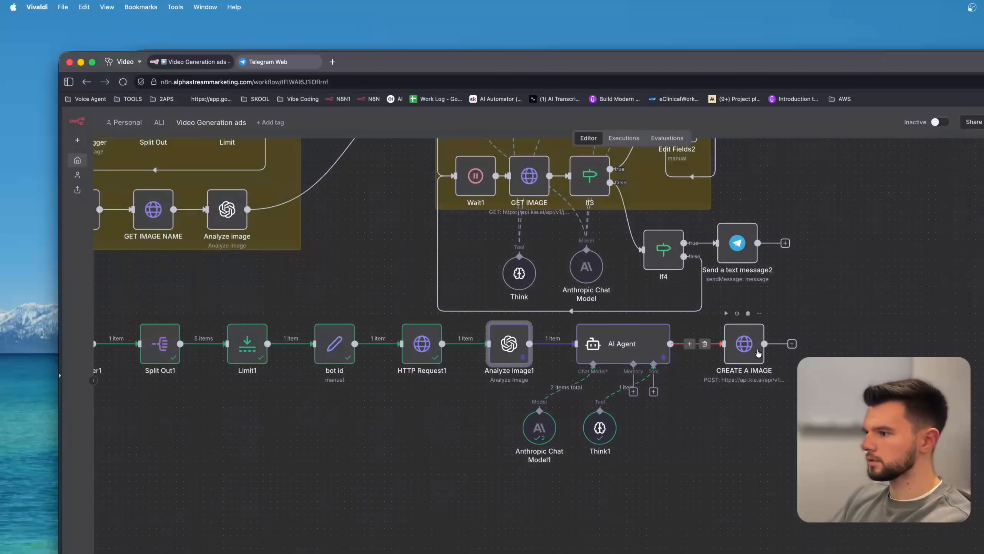
Paste the URL into CREATE A IMAGE's image_urls and replace its file path with HTTP Request1's result.file_path.
double_click(744, 344)
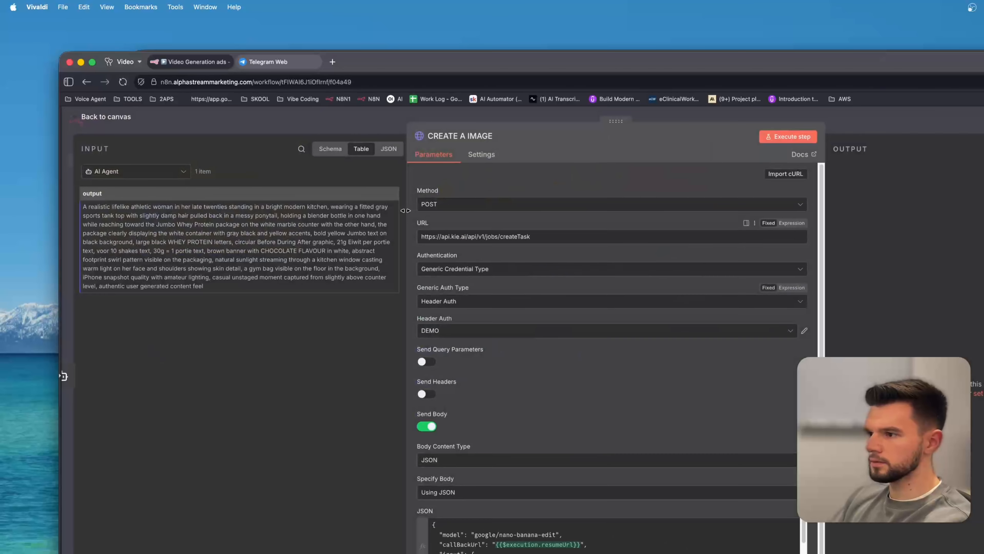
left_click(800, 552)
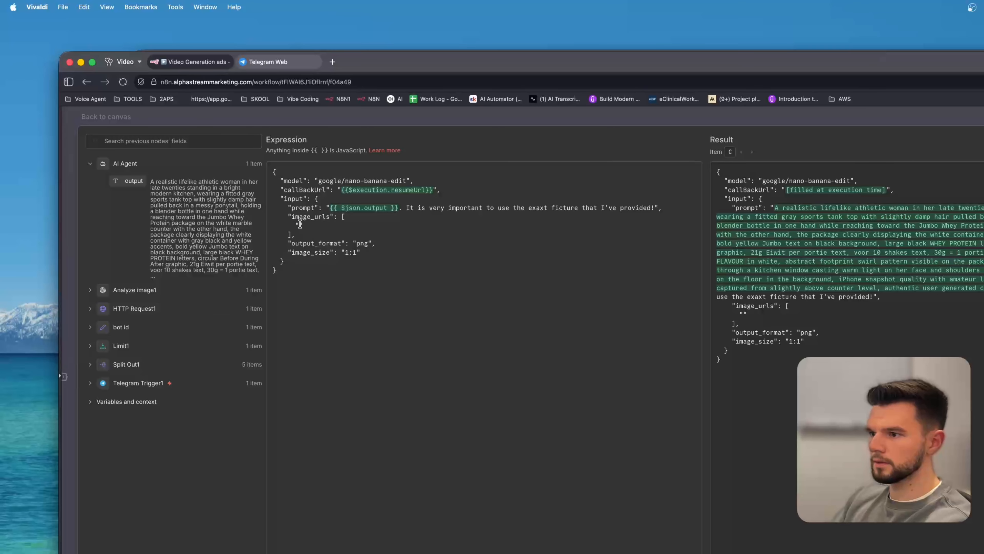
key("super+v")
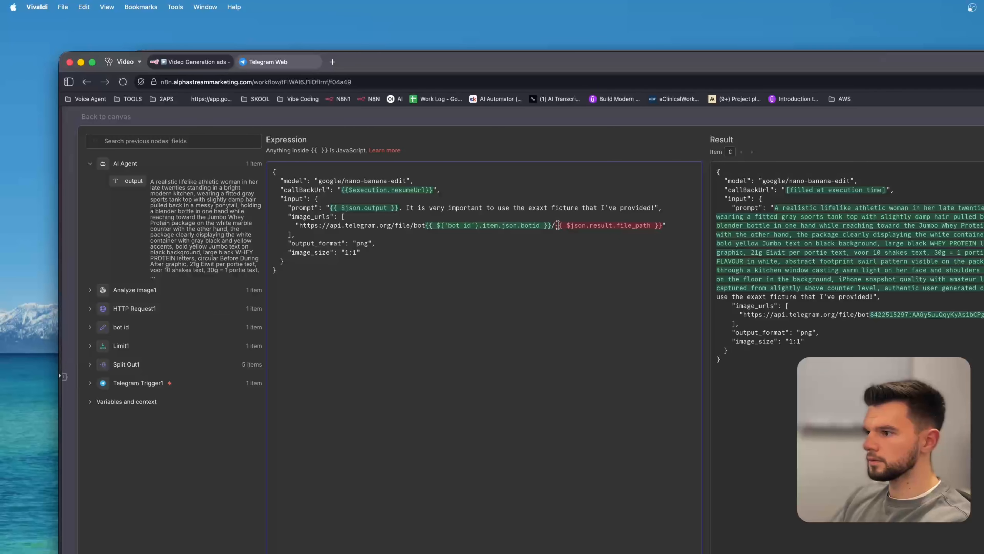
left_click_drag(558, 225, 659, 228)
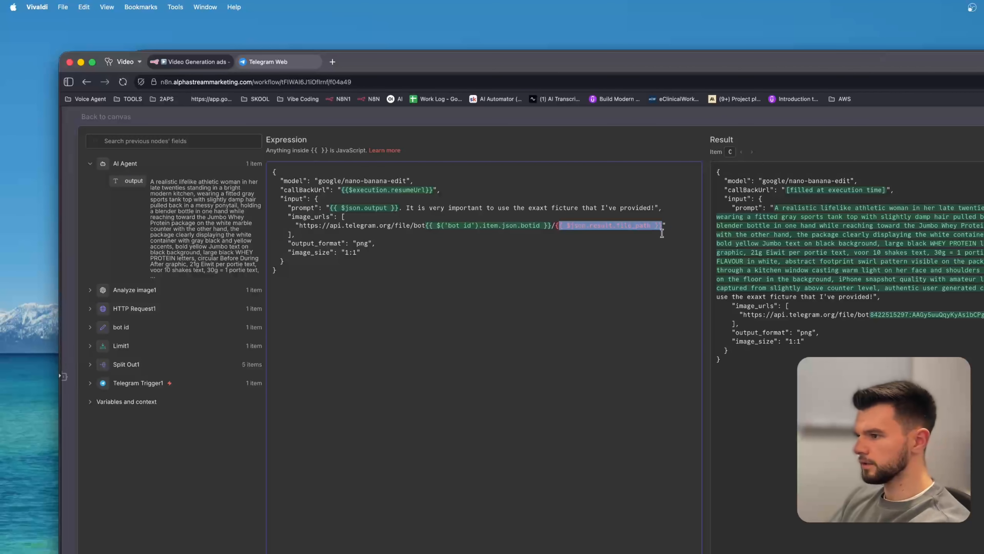
key("BackSpace")
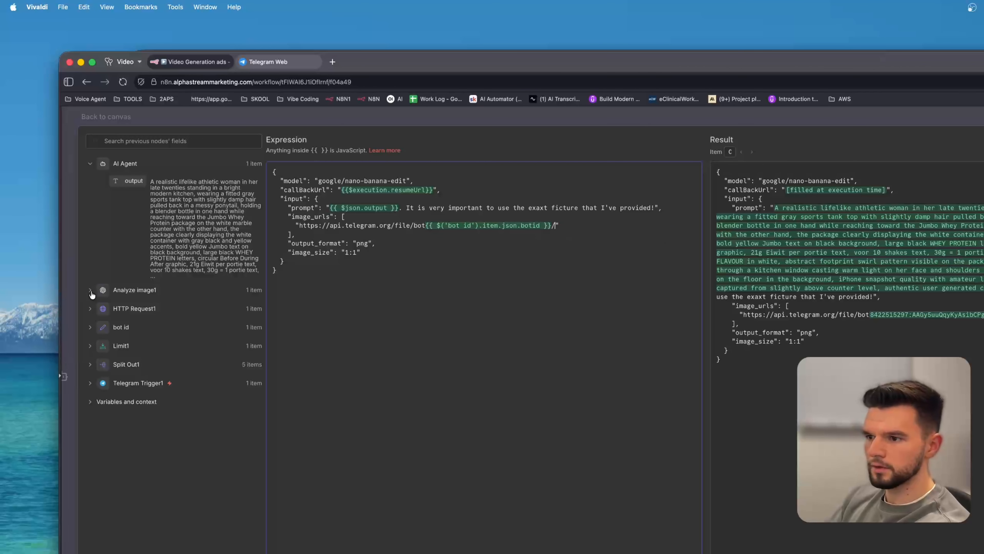
left_click(90, 308)
left_click_drag(148, 420, 556, 226)
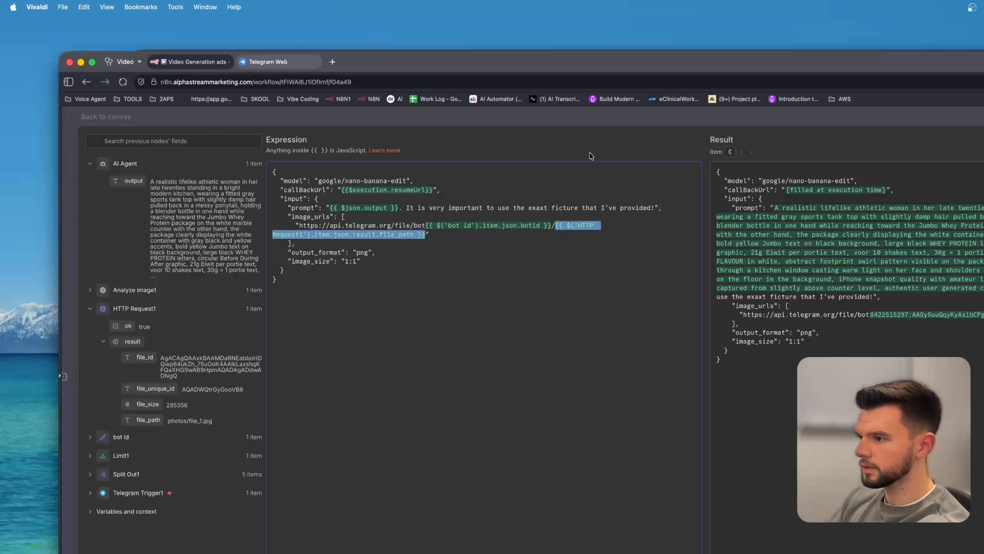
left_click(453, 123)
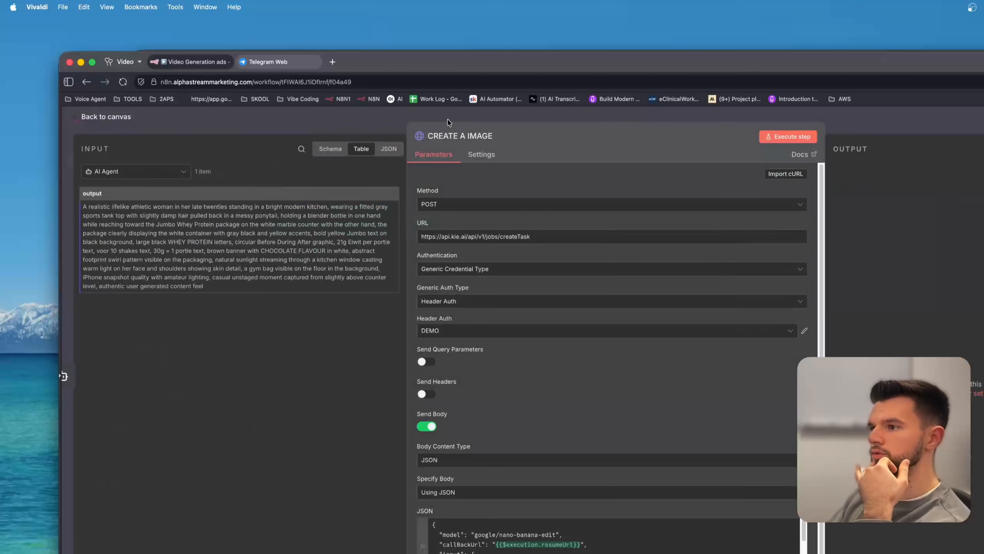
left_click(337, 127)
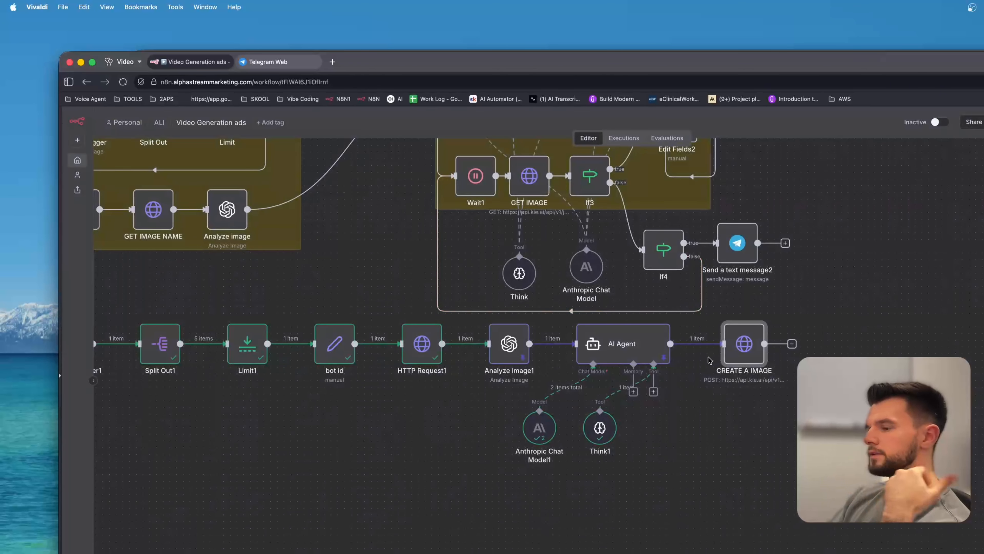
Check the Telegram bot chat and reopen the AI Agent node.
left_click(271, 61)
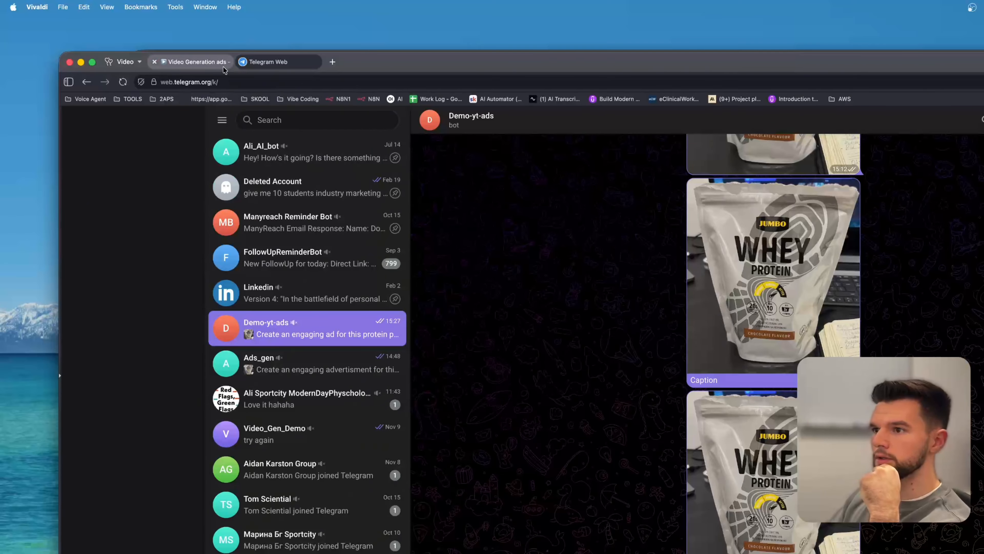
left_click(195, 62)
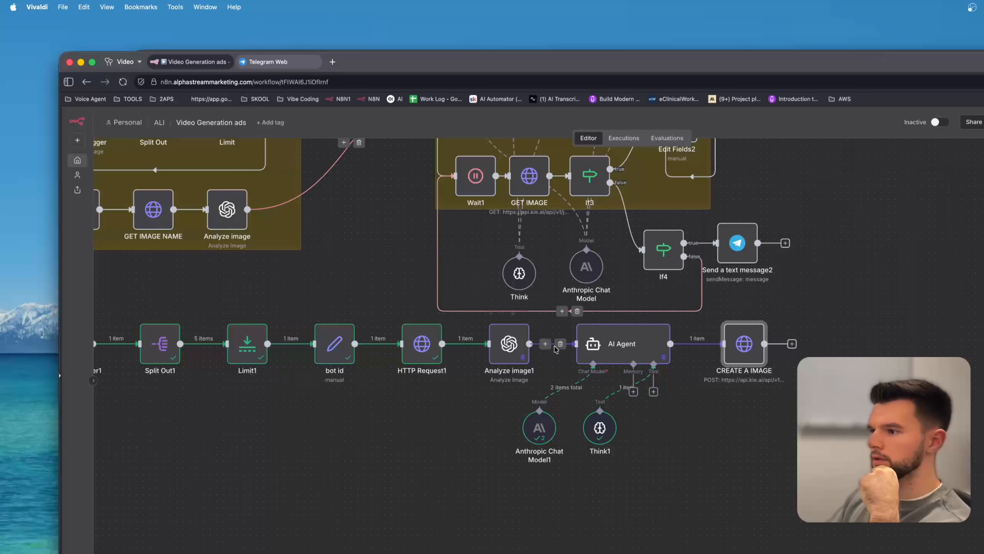
double_click(631, 346)
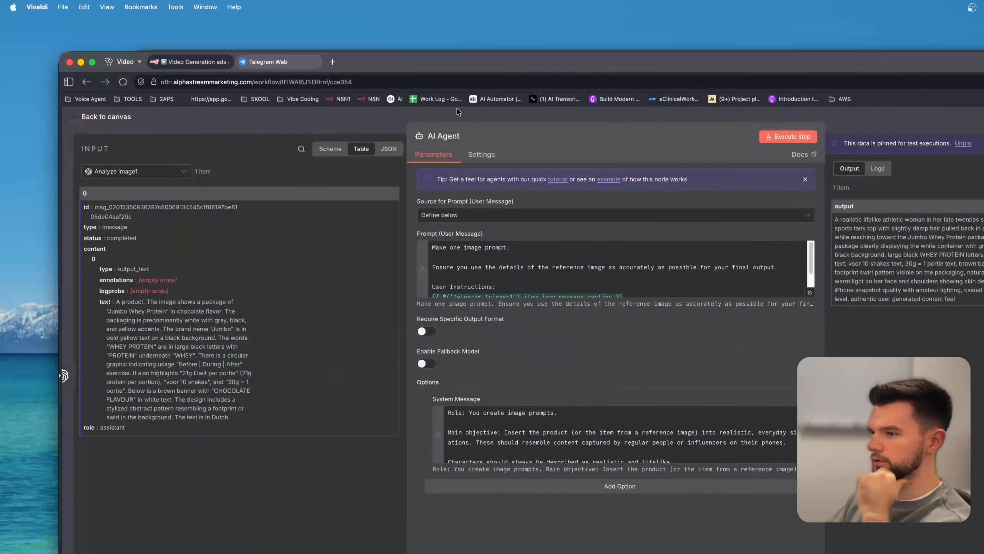
Switch to the KIE AI dashboard, dismiss the API key dialog, and review the Market request logs.
key("super+grave")
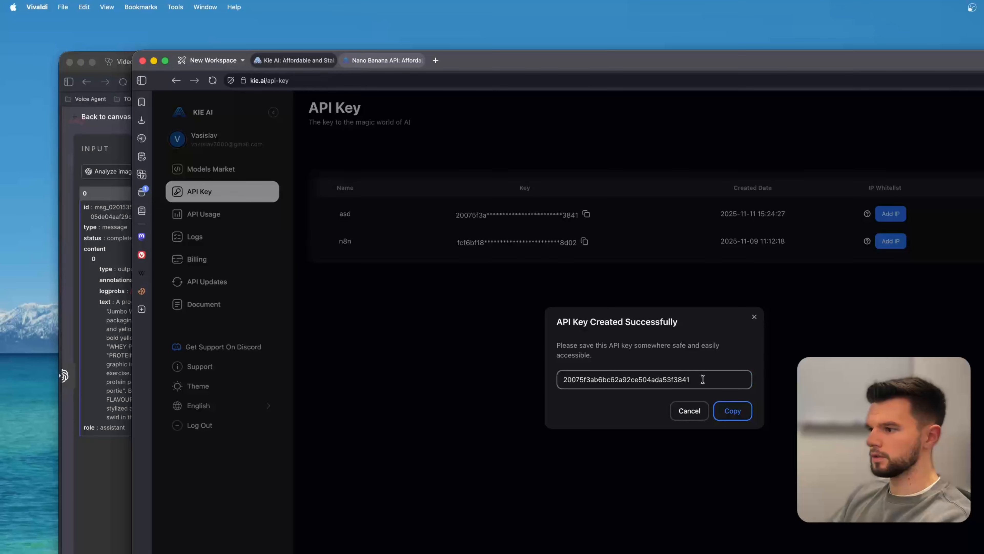
left_click(698, 411)
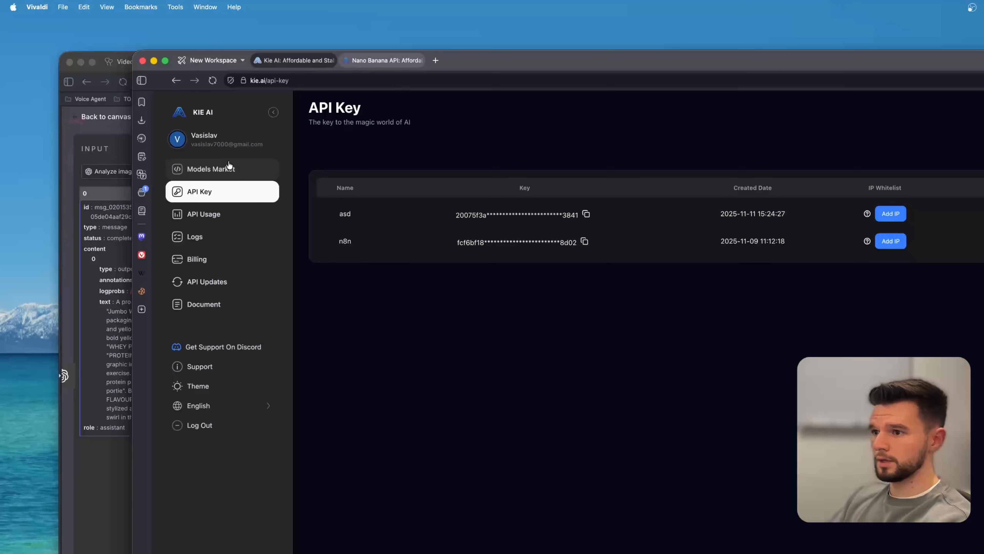
left_click(222, 239)
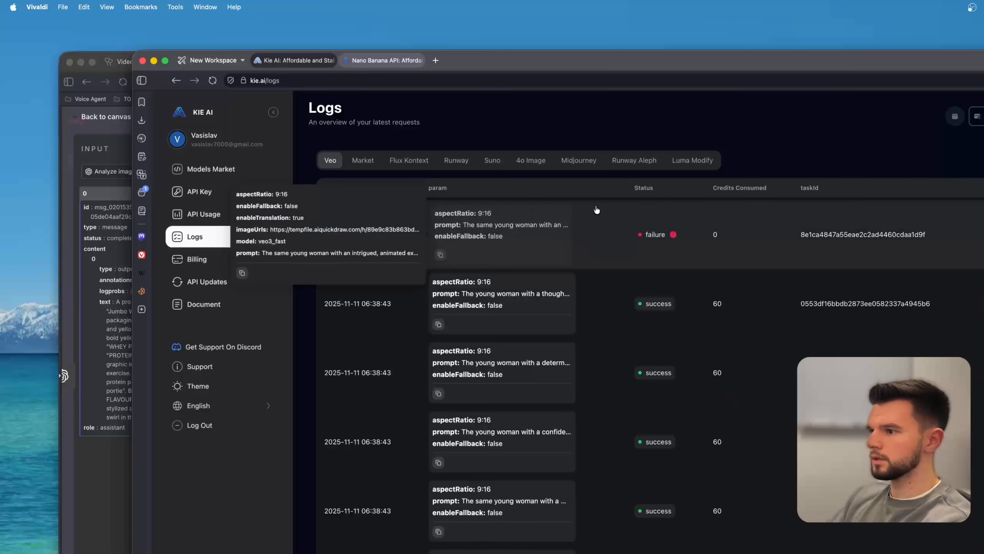
left_click(364, 160)
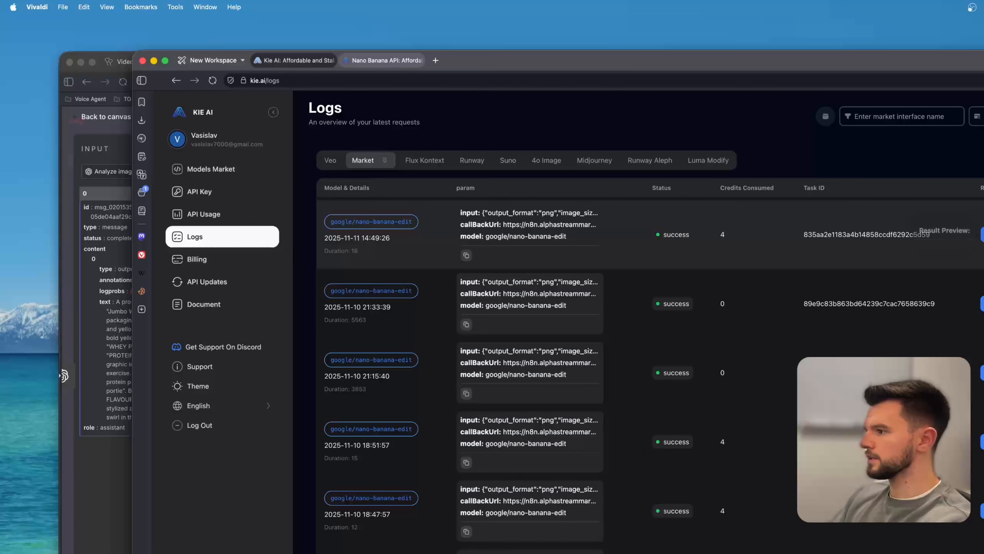
mouse_move(983, 234)
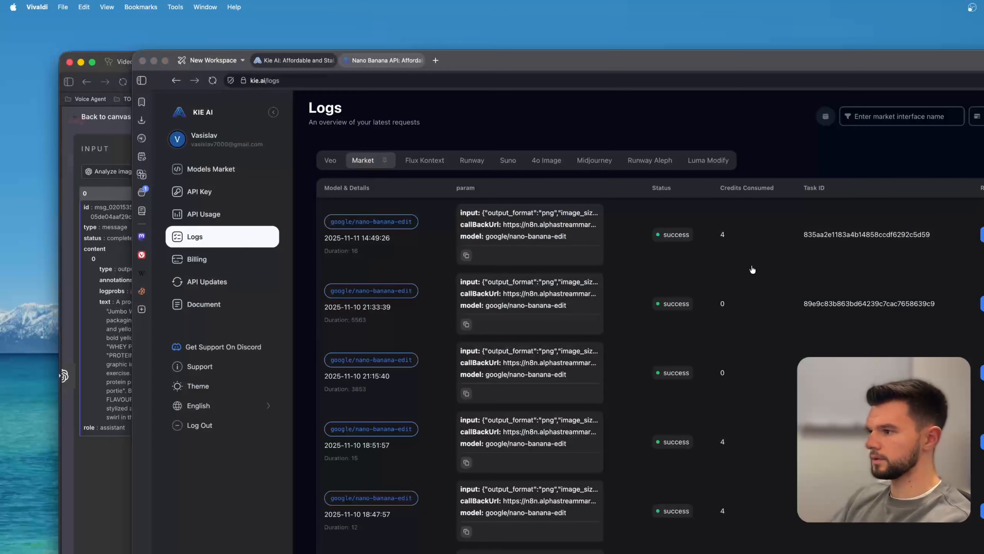
mouse_move(799, 319)
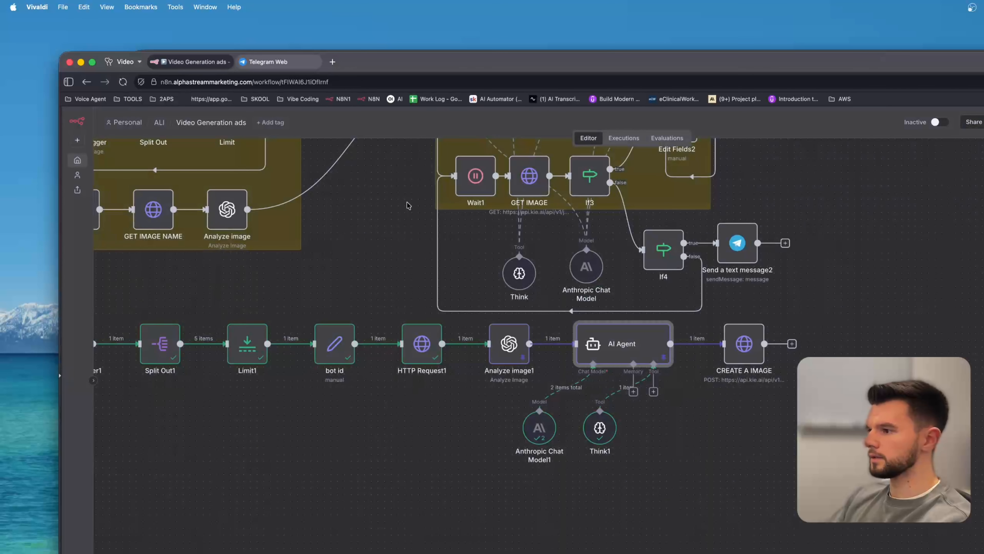
Add a Wait node after CREATE A IMAGE and set it to resume On Webhook Call.
mouse_move(728, 321)
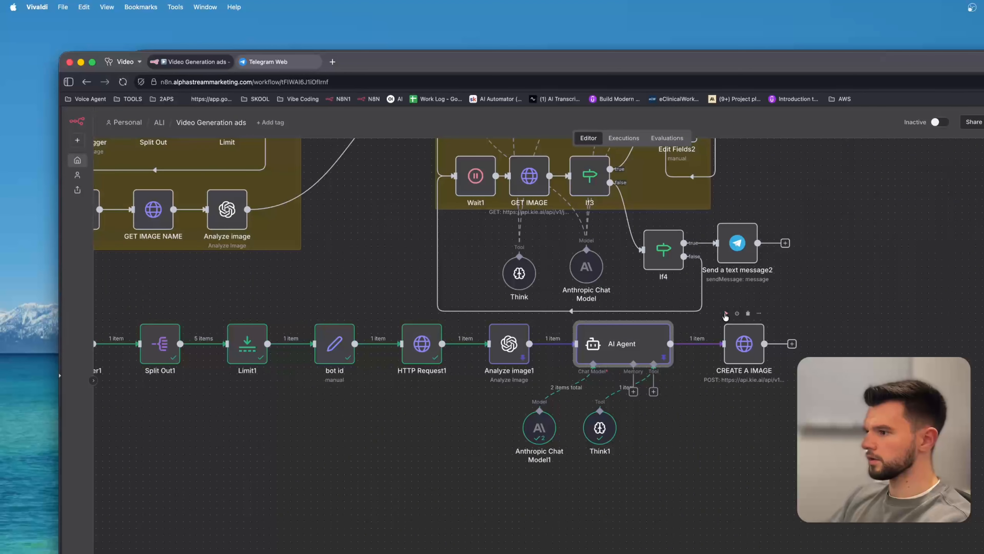
left_click_drag(872, 275, 750, 335)
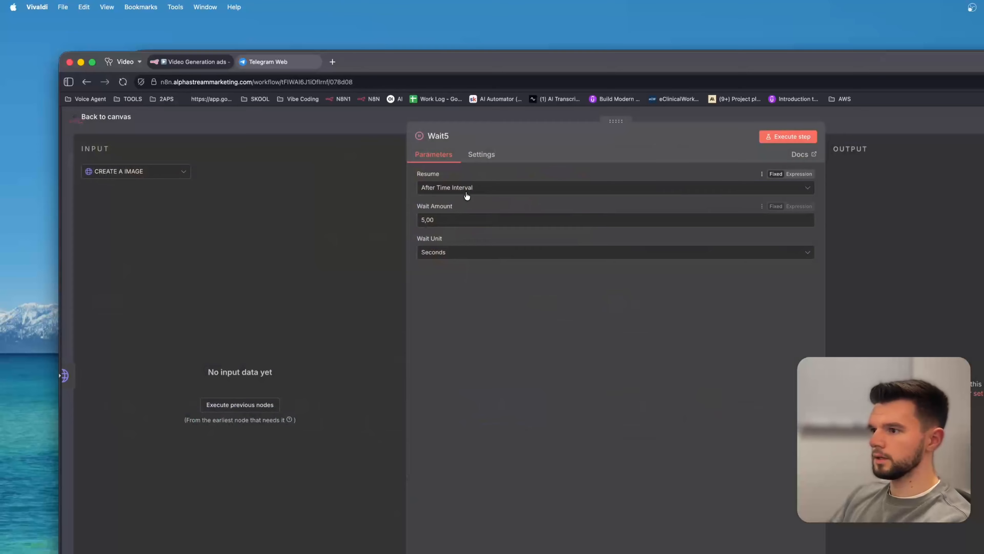
left_click(463, 188)
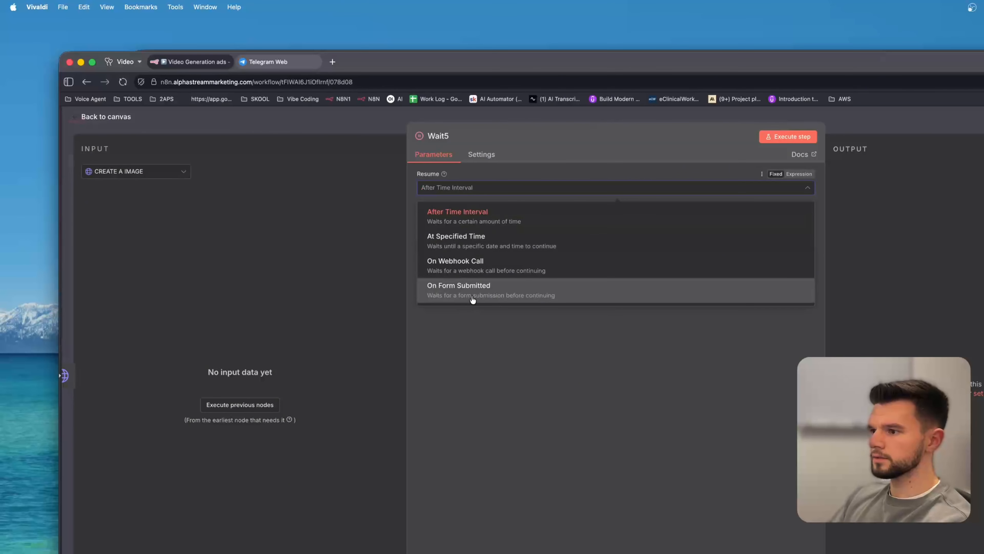
left_click(471, 266)
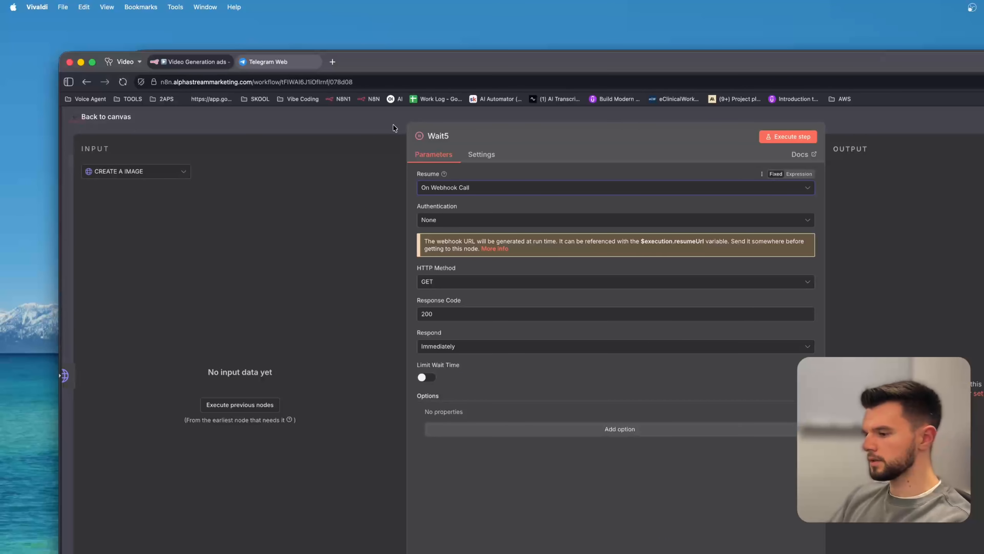
left_click(376, 129)
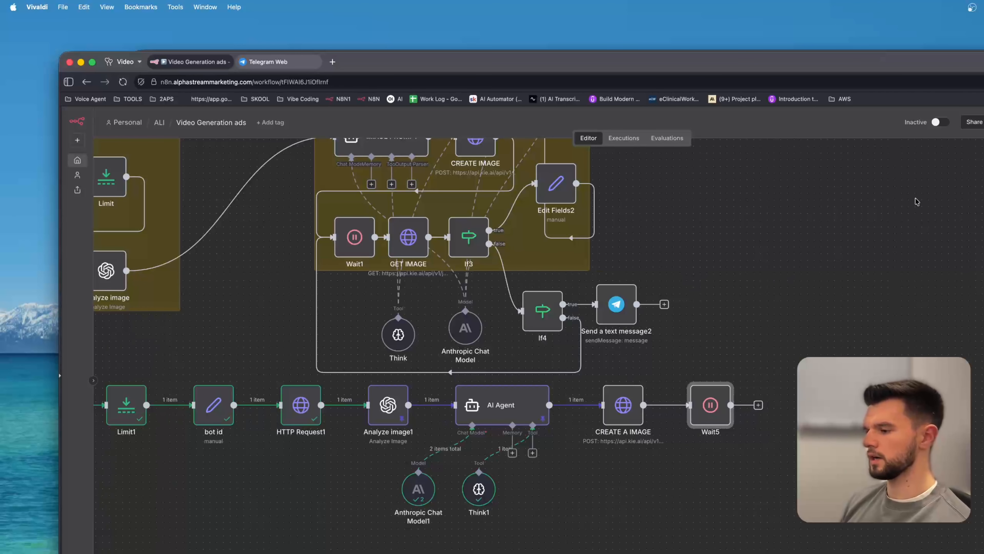
Review the AI Agent node and the CREATE A IMAGE request body expression with its callBackUrl.
double_click(503, 411)
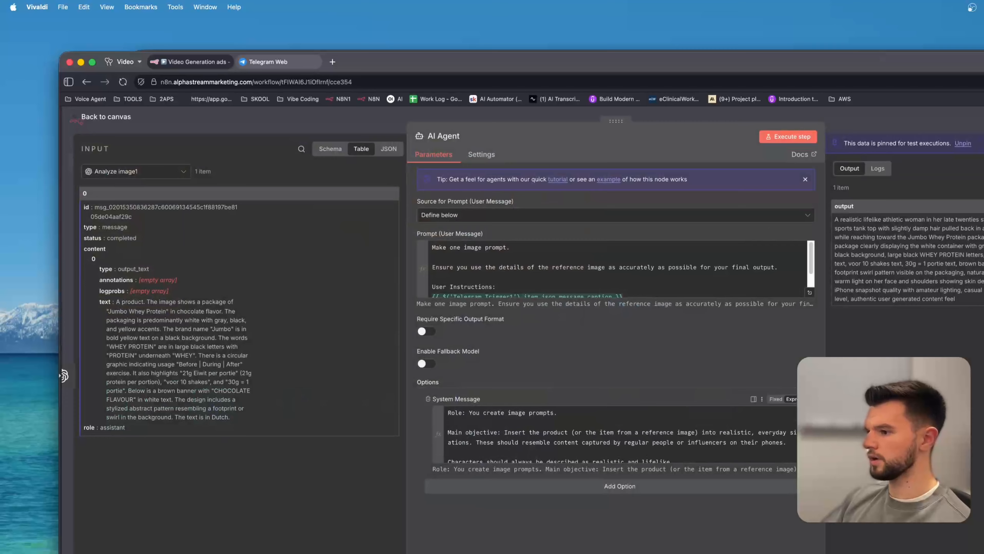
left_click(316, 122)
double_click(622, 407)
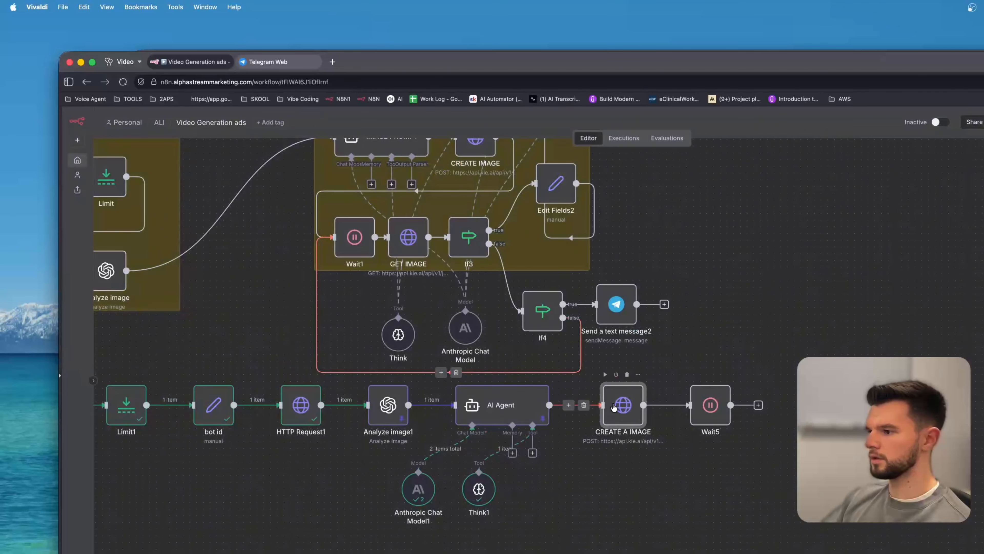
left_click(802, 553)
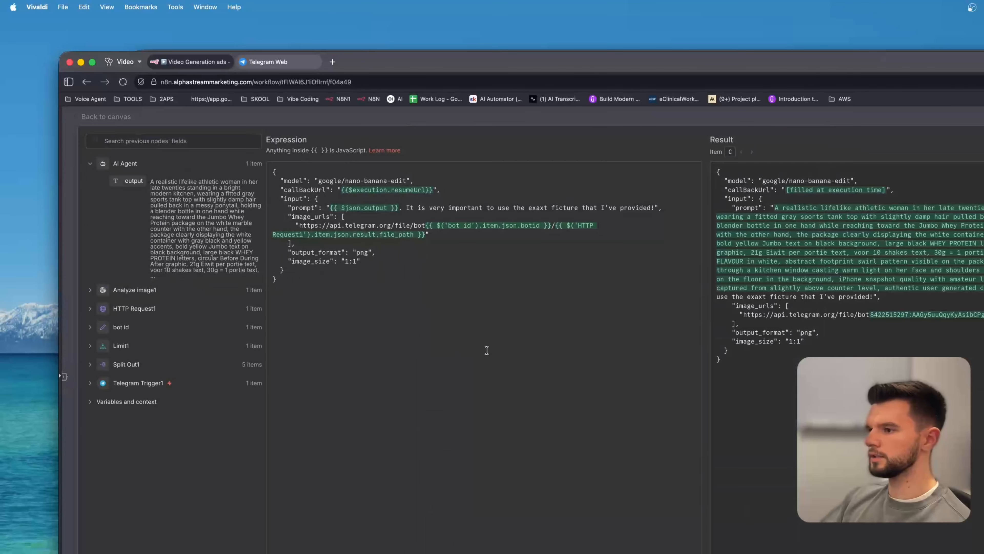
left_click(333, 117)
left_click(355, 120)
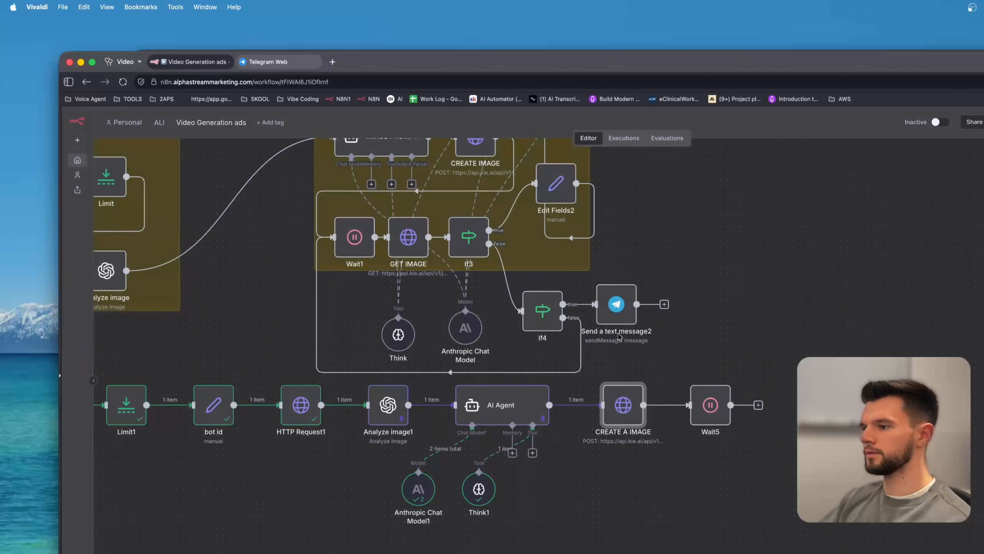
Enable Limit Wait Time on Wait5 with an After Time Interval limit of 60 Seconds.
double_click(721, 405)
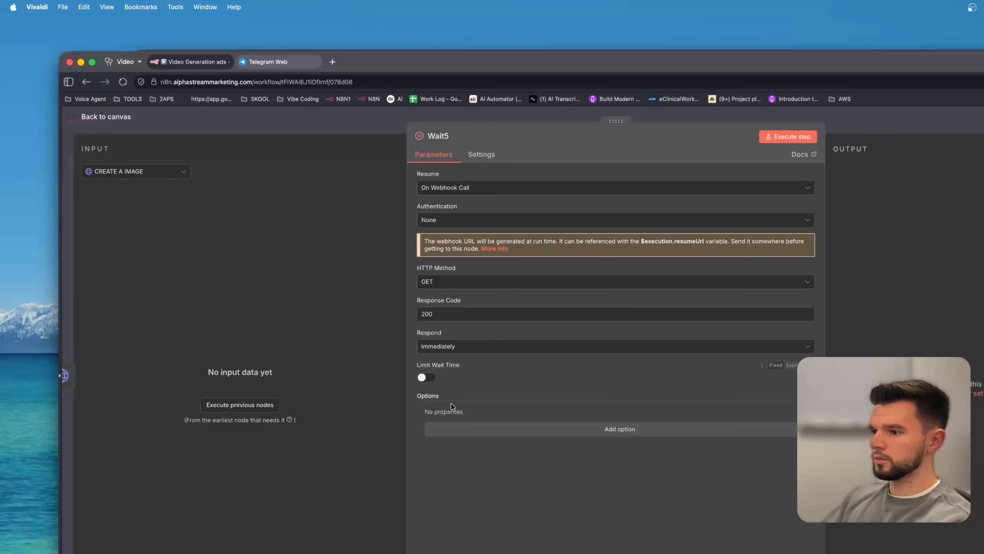
left_click(426, 378)
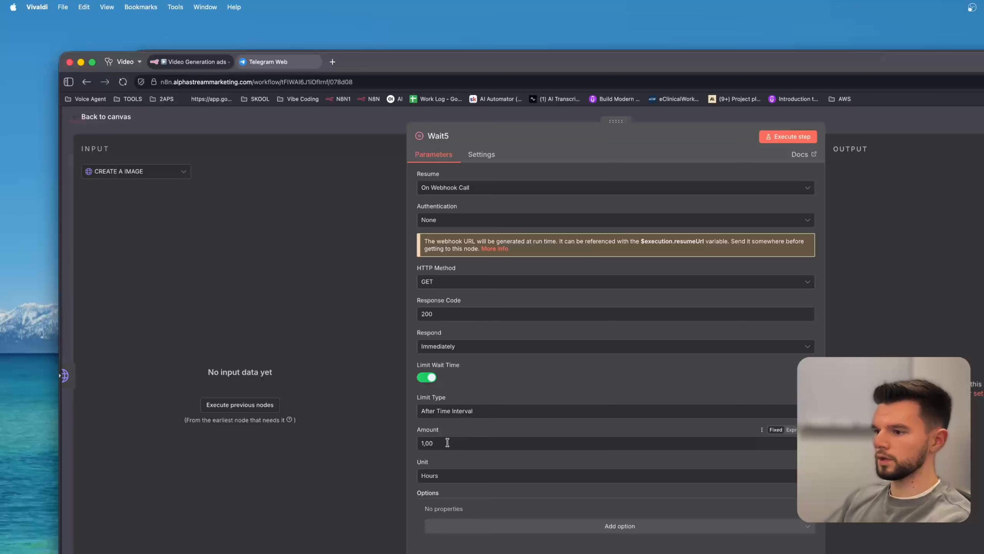
left_click(466, 414)
left_click(467, 445)
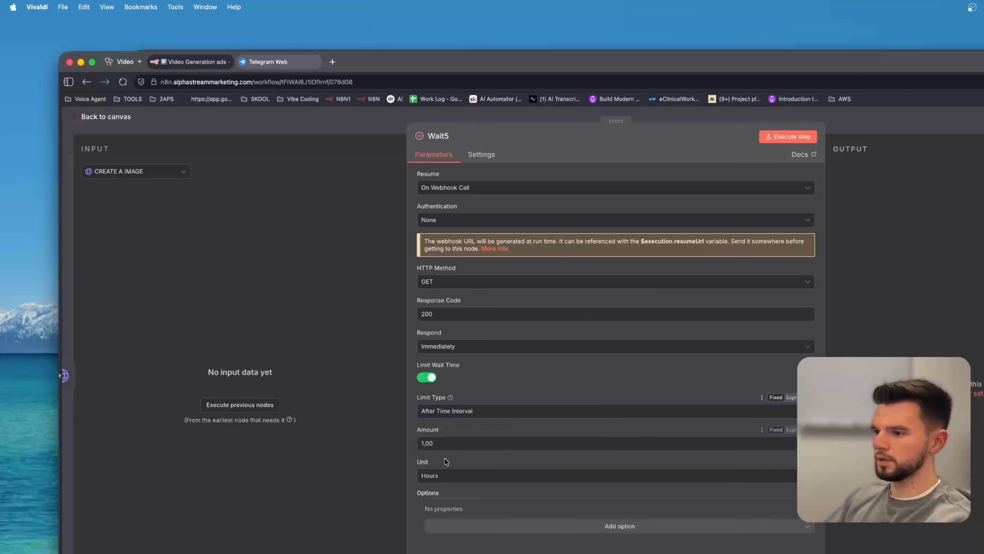
left_click(458, 476)
left_click(451, 518)
left_click(456, 476)
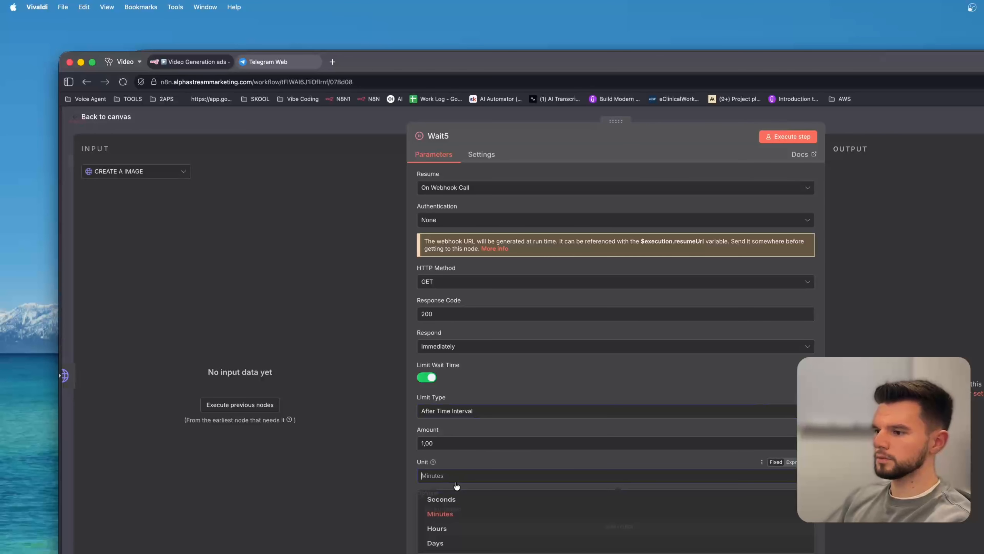
left_click(457, 501)
triple_click(504, 445)
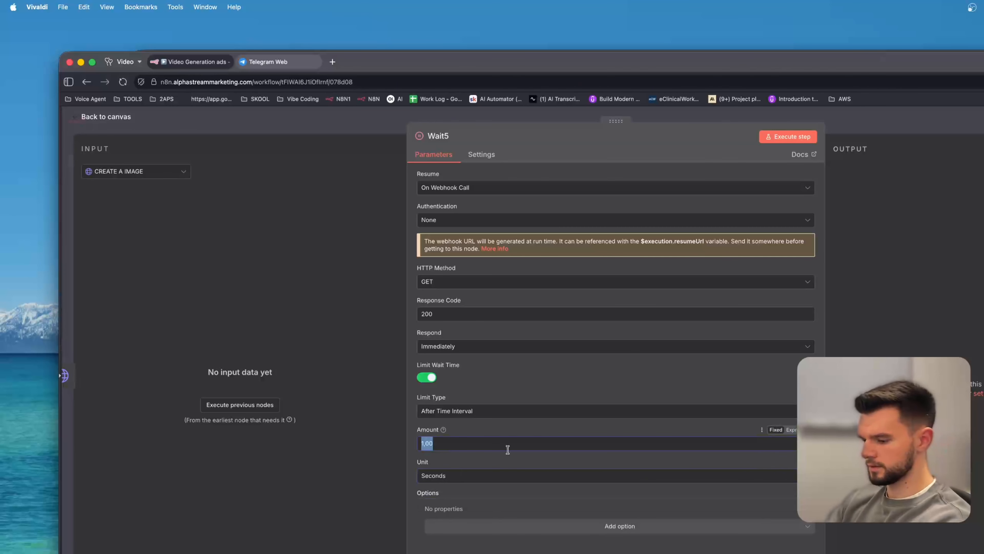
type("60")
left_click(512, 455)
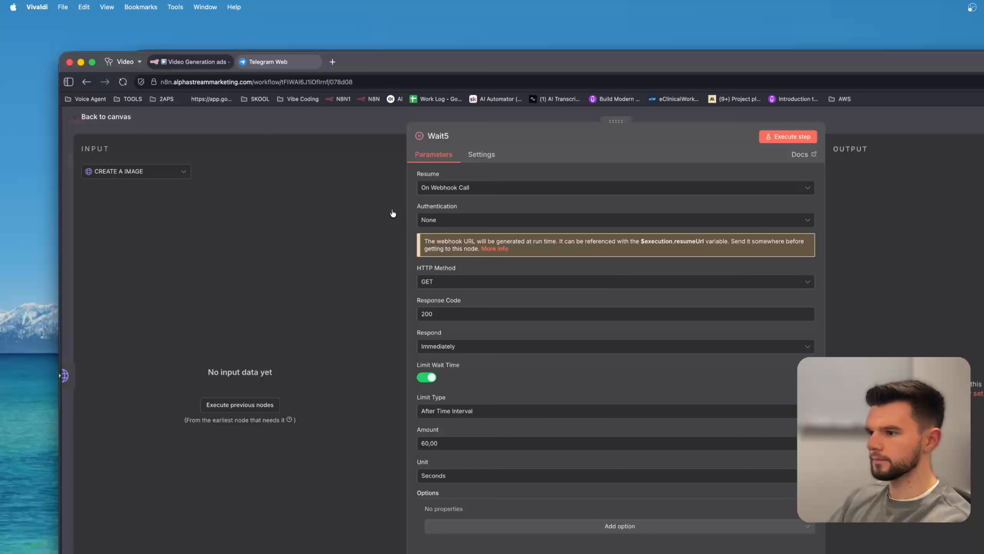
left_click(319, 123)
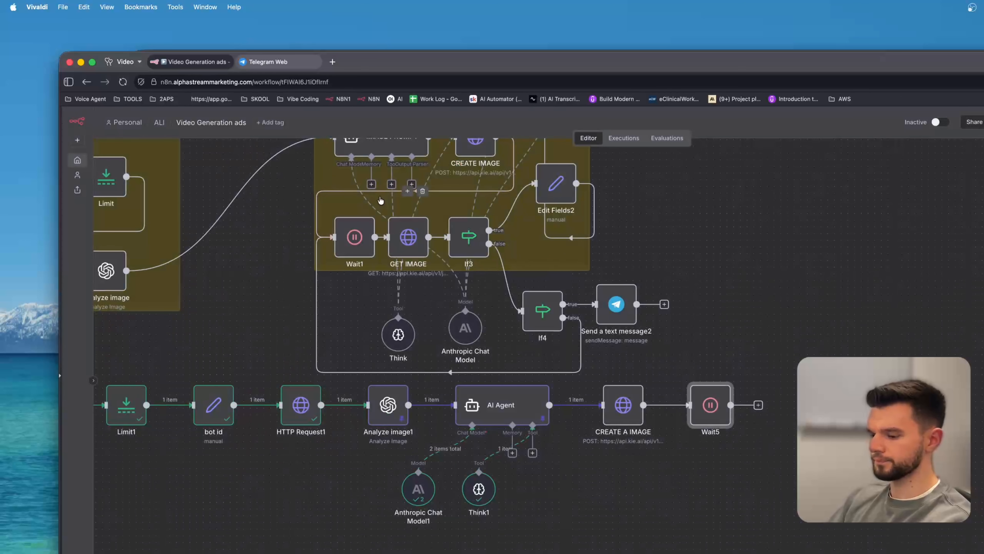
Set Wait5's webhook HTTP method to POST.
double_click(706, 404)
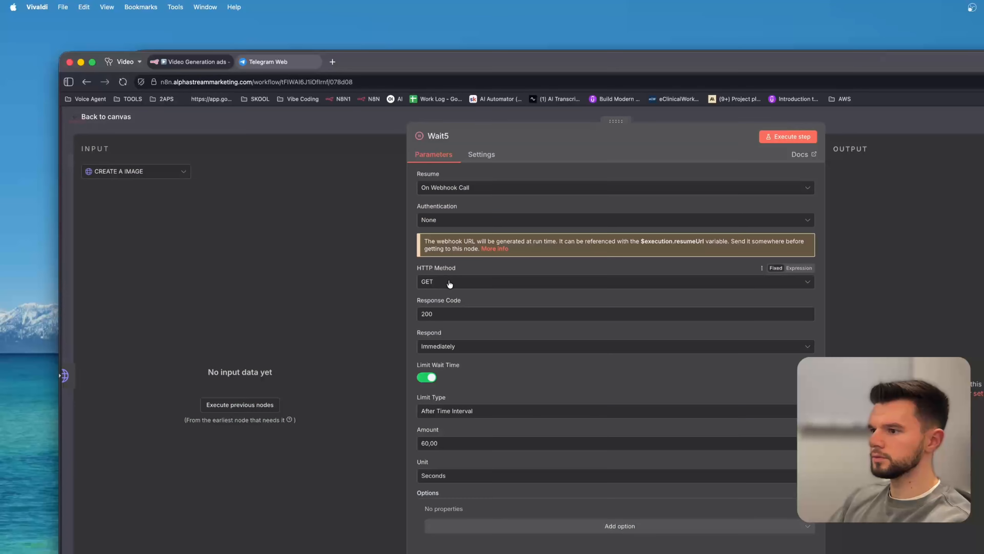
left_click(456, 283)
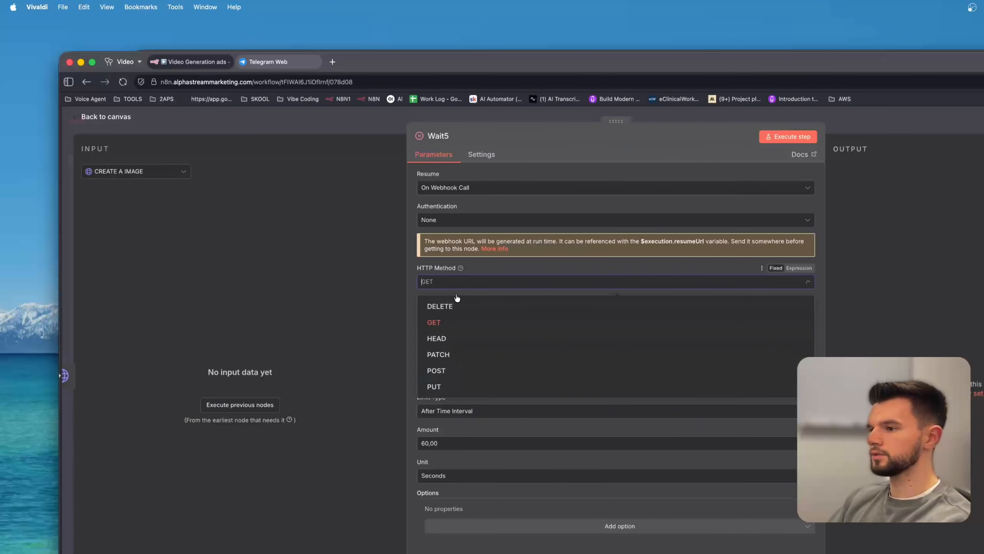
left_click(455, 370)
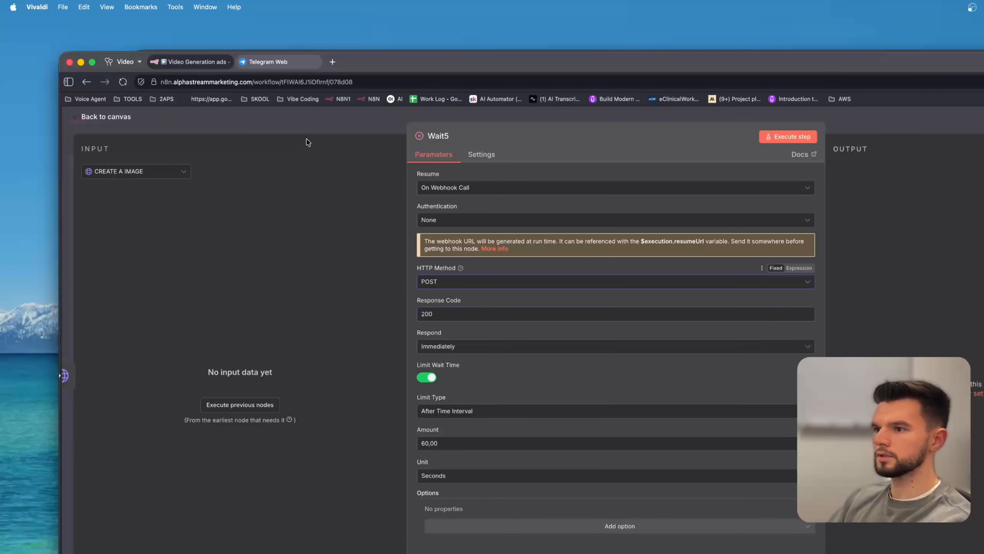
key("Escape")
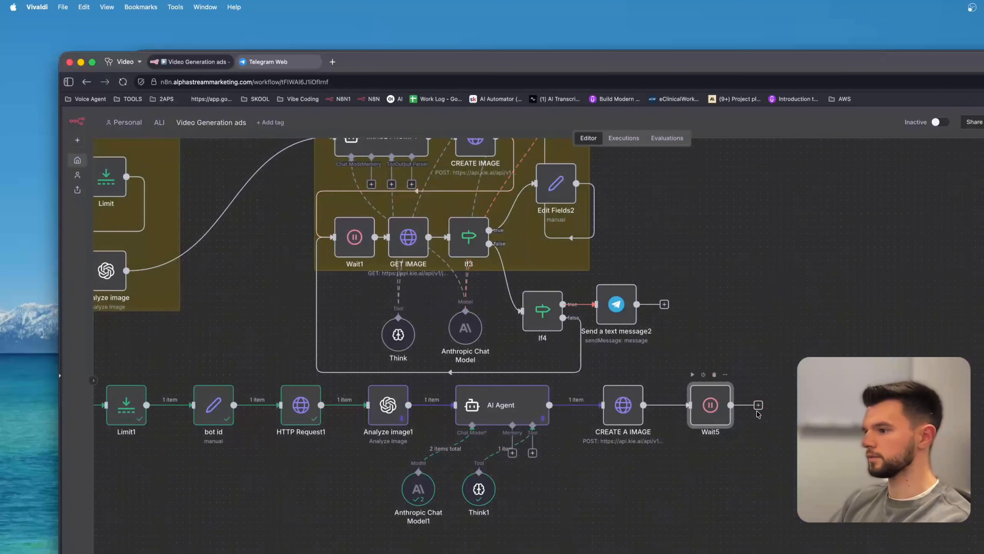
Add an HTTP Request node after Wait5.
scroll(764, 336, "right", 5)
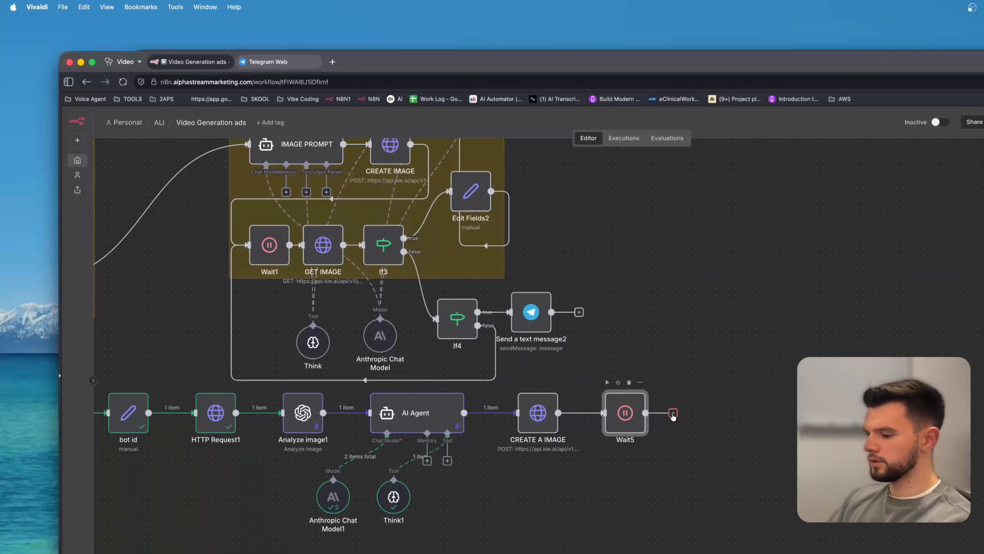
left_click(673, 413)
left_click(673, 368)
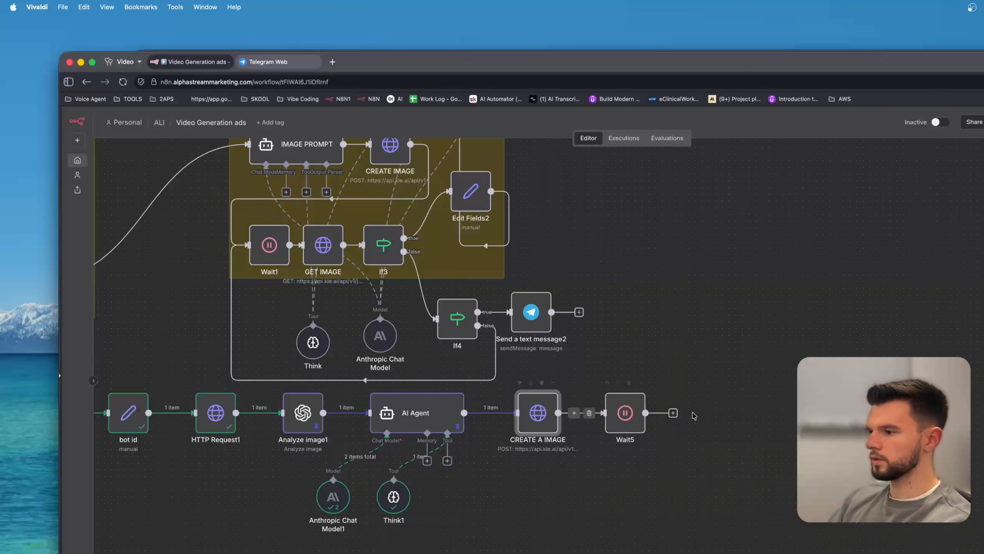
left_click(672, 413)
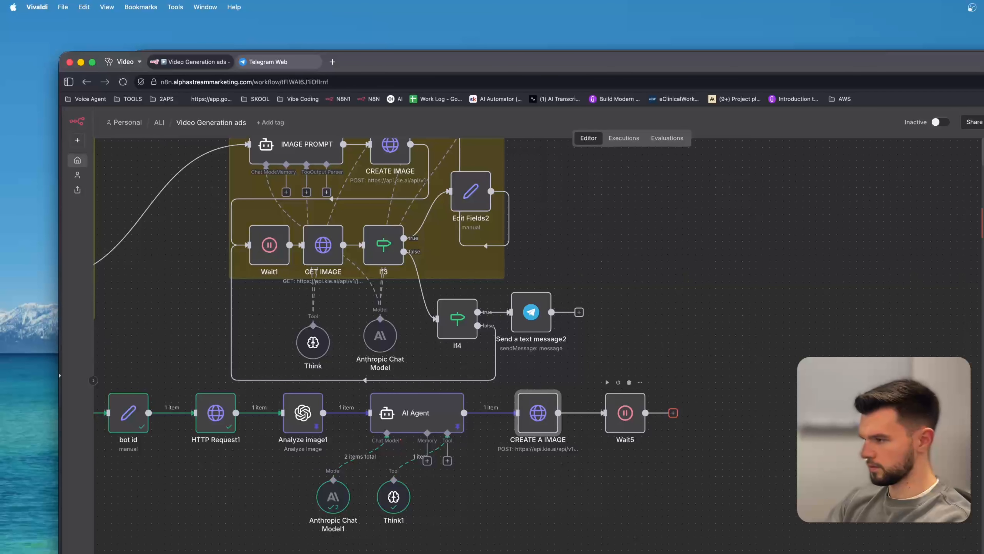
key("Return")
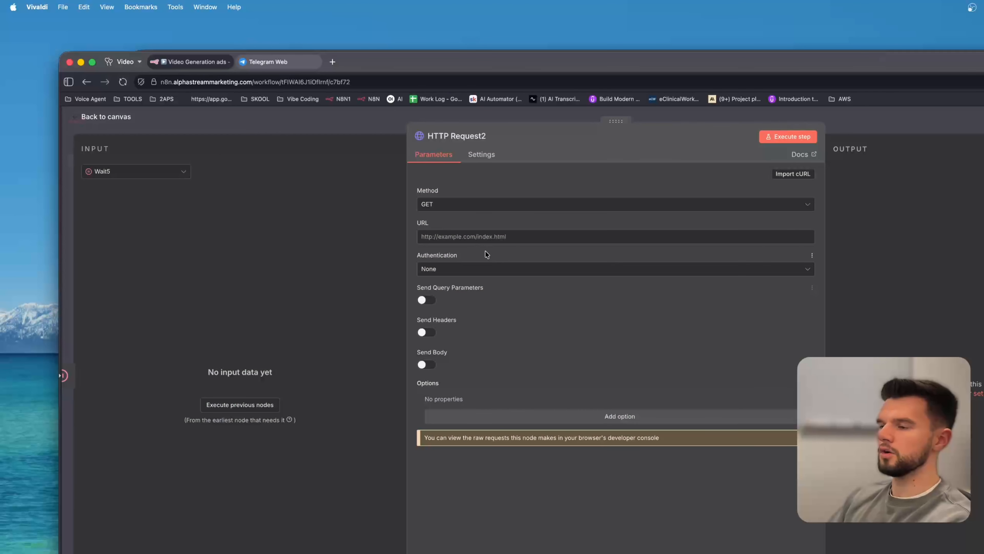
left_click(464, 233)
key("Escape")
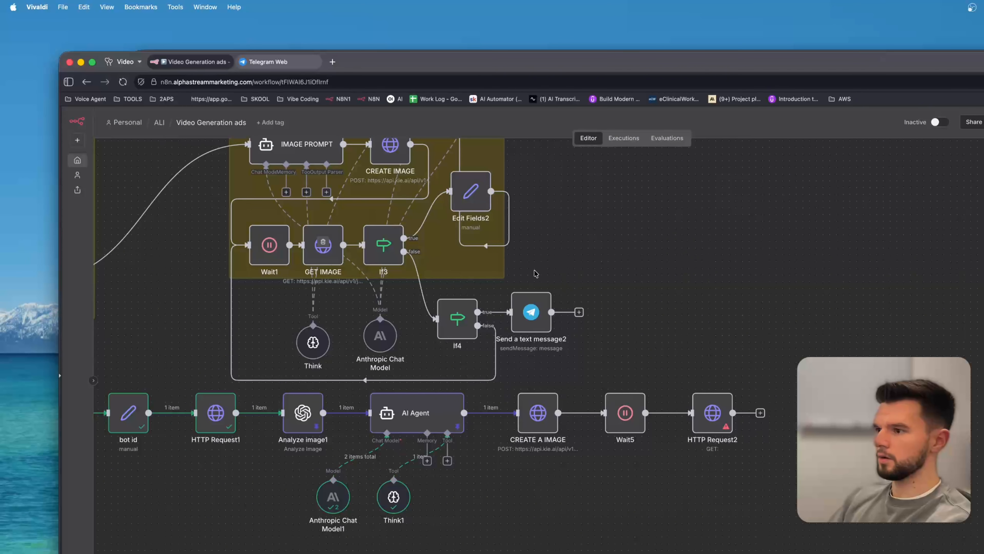
double_click(323, 254)
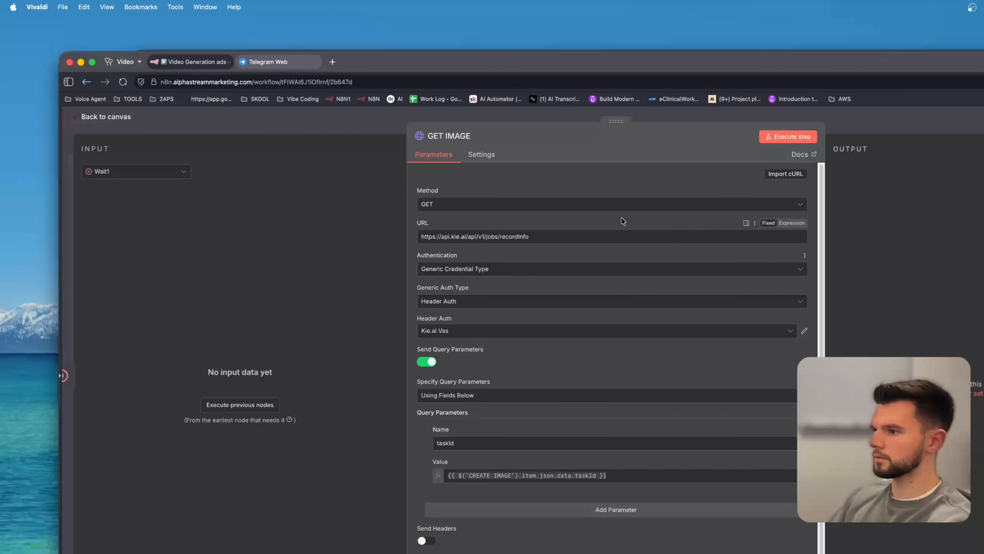
triple_click(472, 235)
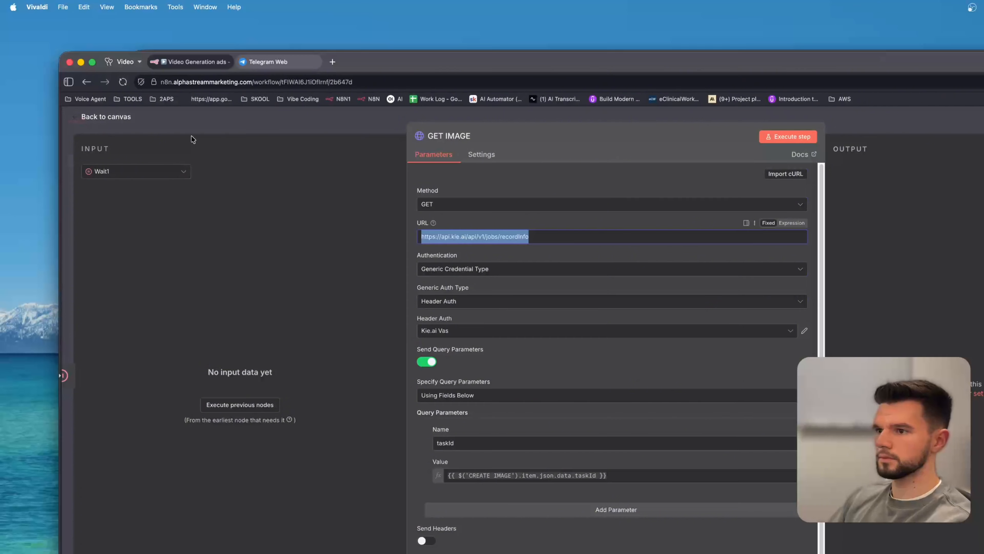
key("ctrl+c")
key("Escape")
double_click(713, 412)
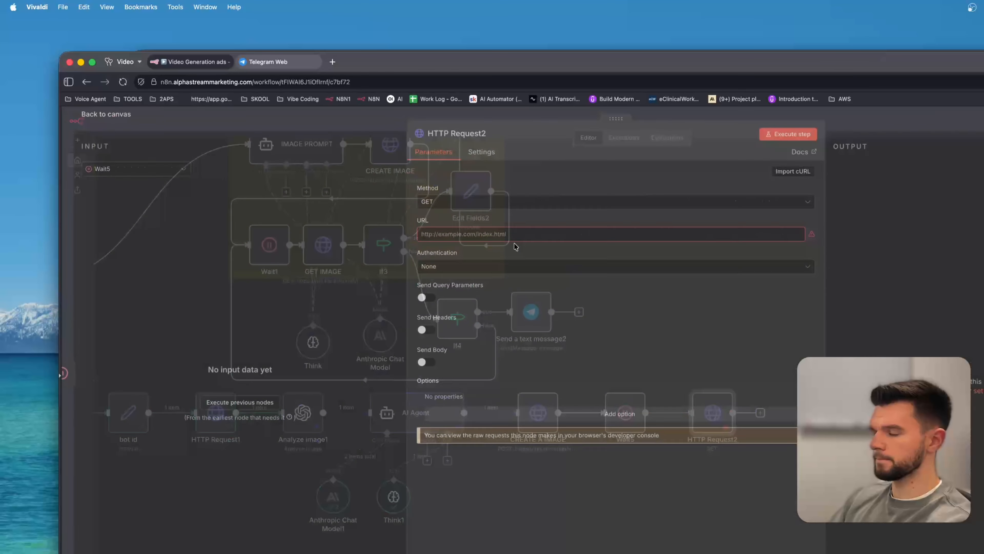
left_click(492, 234)
key("cmd+v")
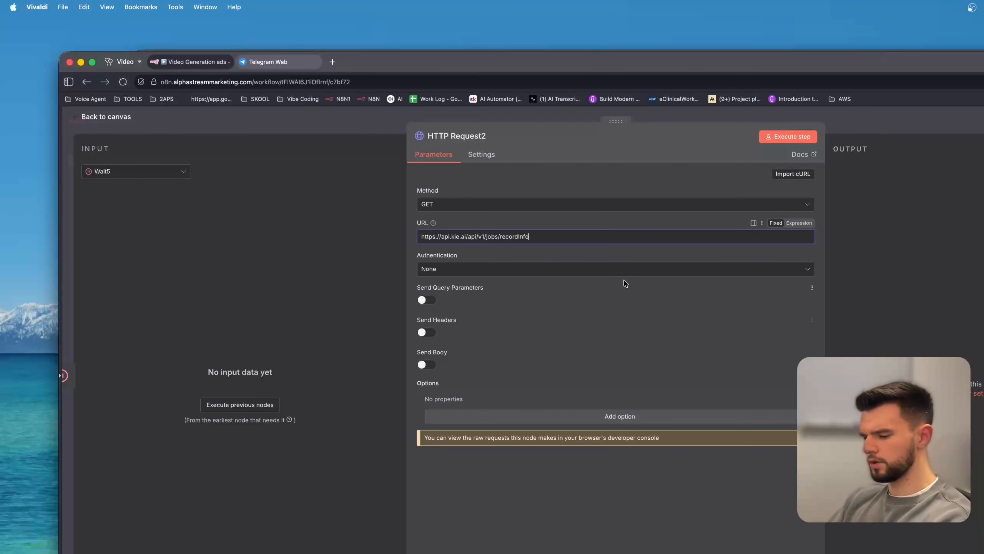
left_click(974, 264)
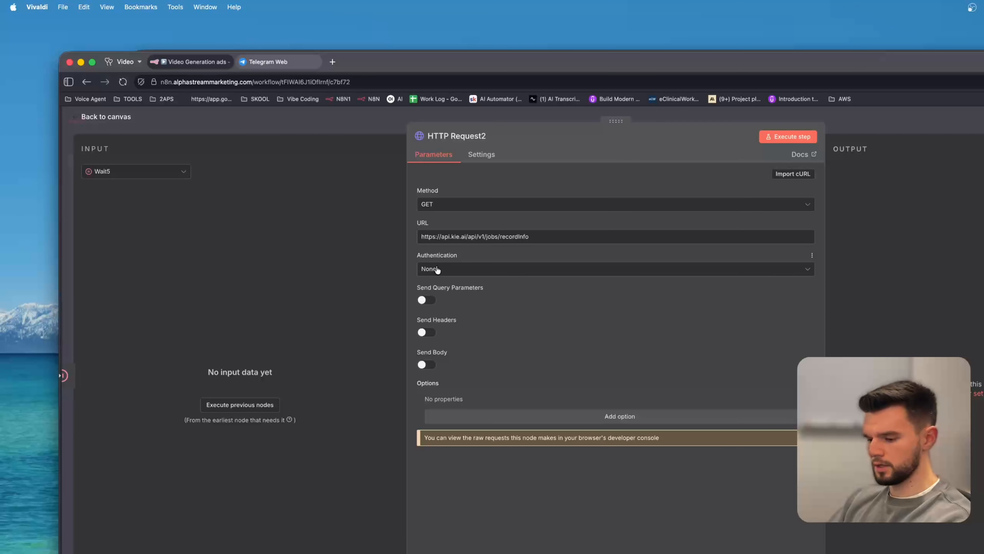
Switch to KIE AI, search the Models Market for nano, and open the Nano Banana Edit model page.
key("super+grave")
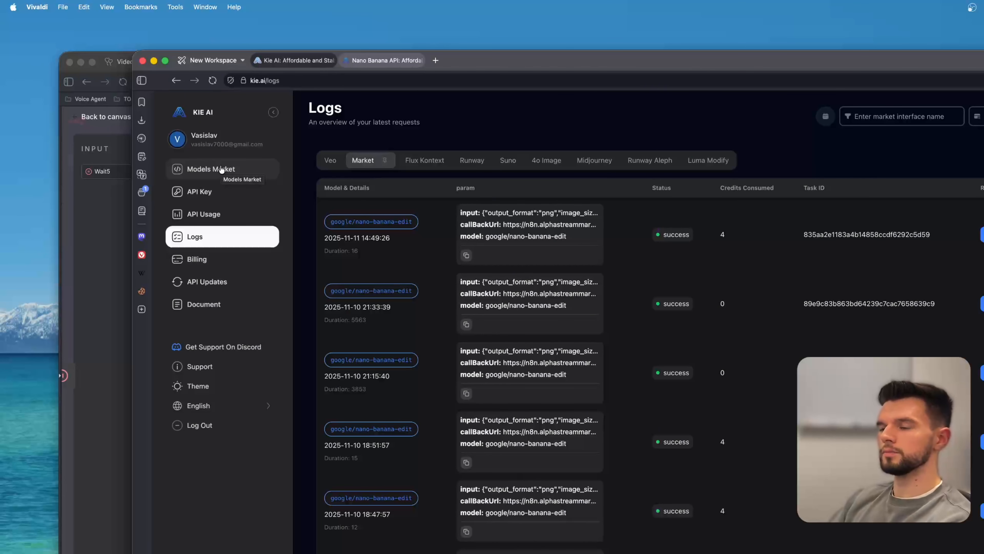
left_click(226, 169)
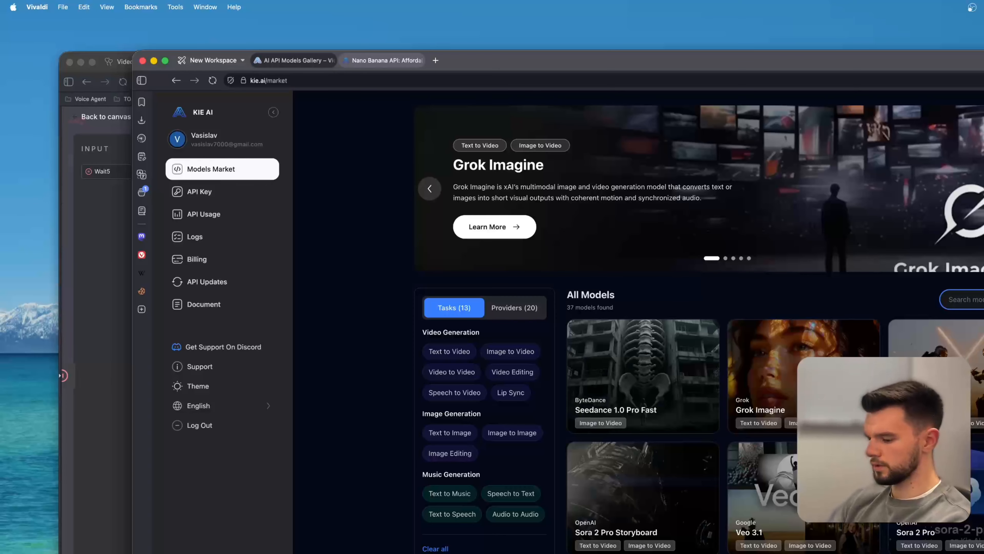
type("nano")
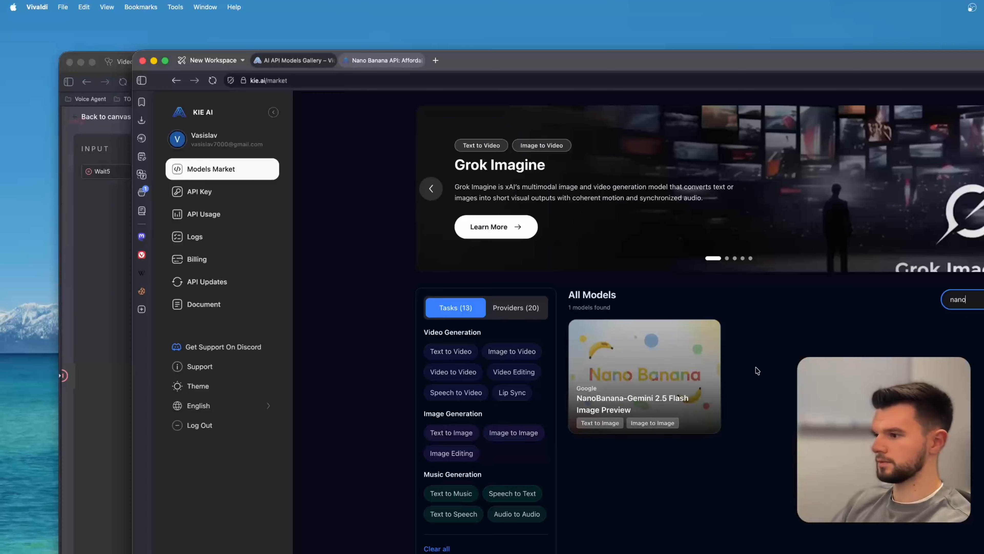
left_click(688, 361)
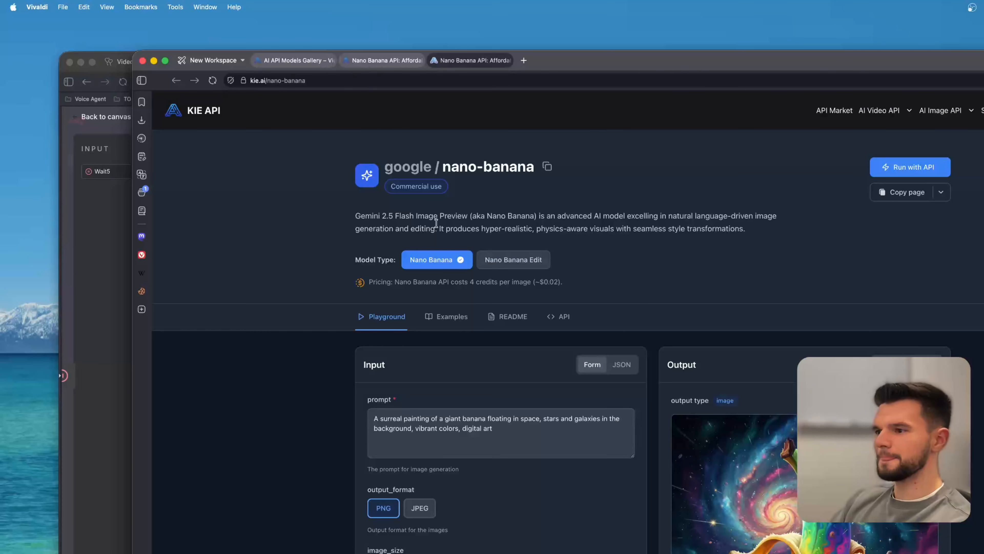
left_click(513, 262)
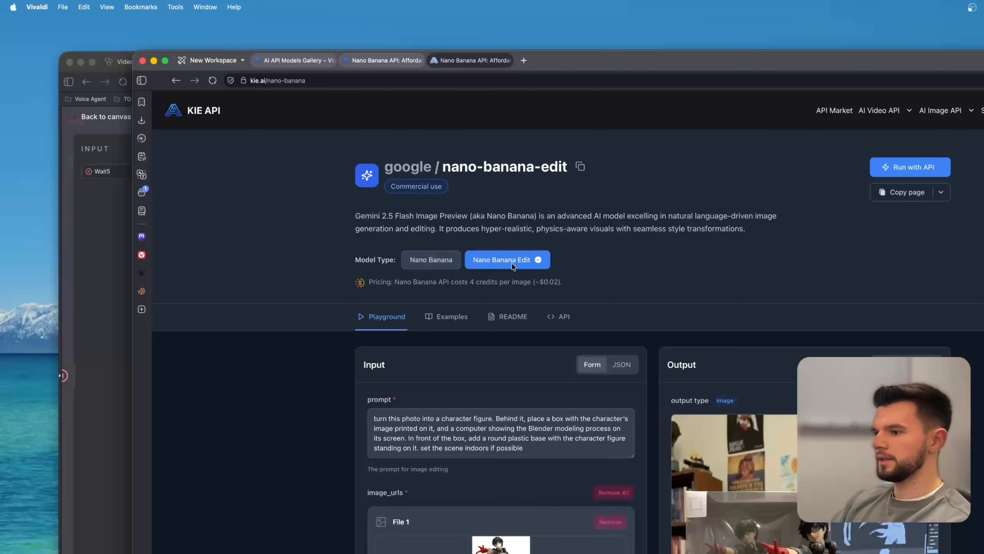
Copy the Query Task cURL example from the Nano Banana Edit API docs and import it into HTTP Request2.
left_click(558, 317)
scroll(702, 355, "down", 5)
scroll(727, 282, "up", 3)
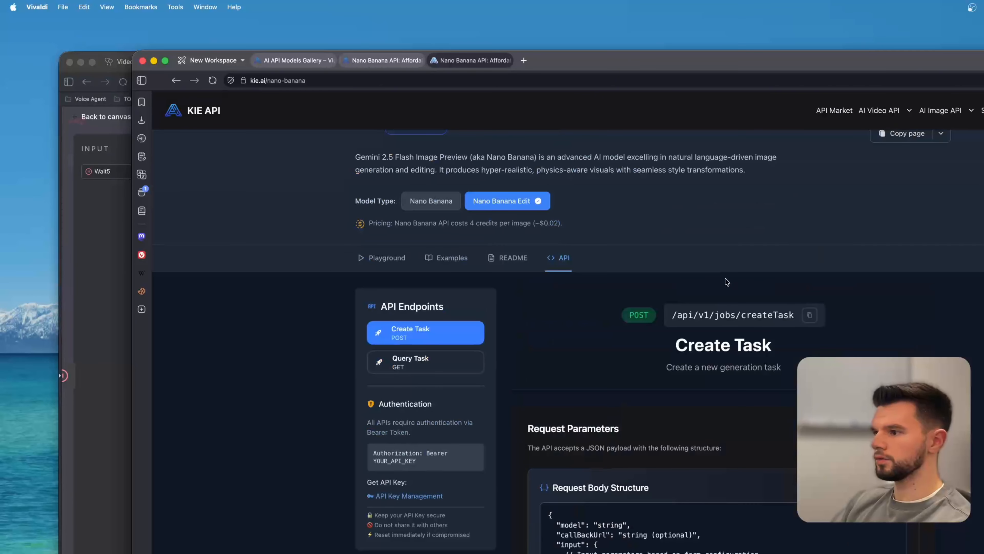
scroll(621, 305, "down", 15)
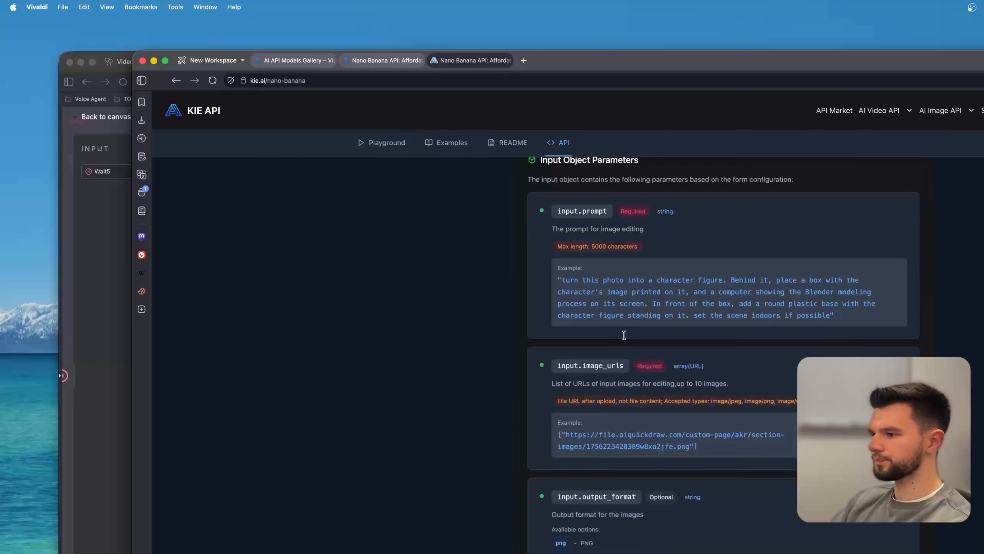
scroll(624, 337, "up", 15)
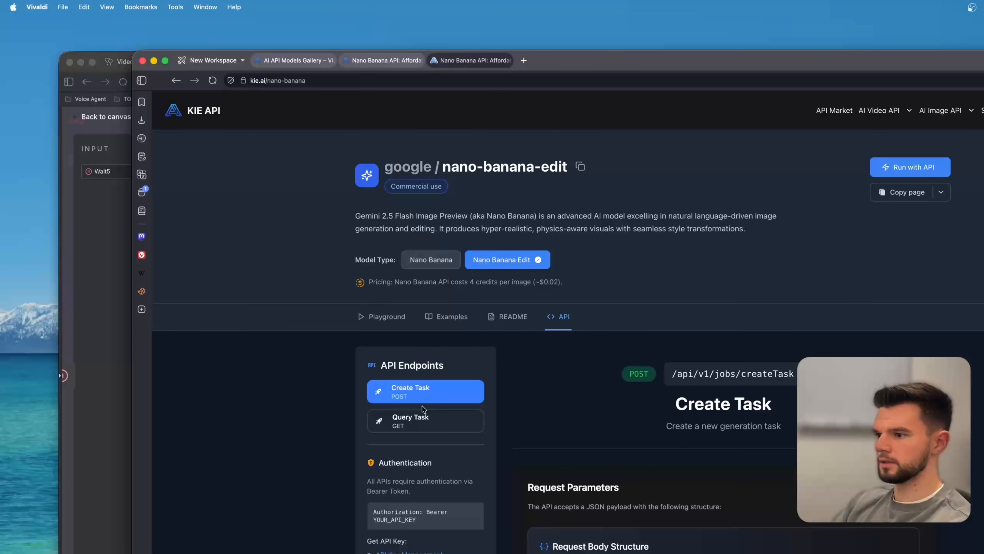
left_click(429, 423)
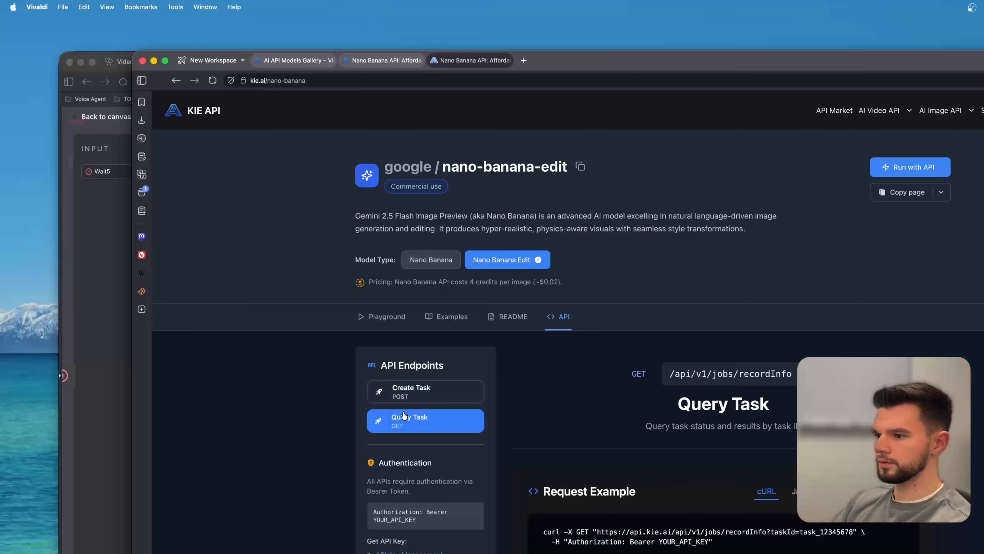
scroll(638, 396, "down", 3)
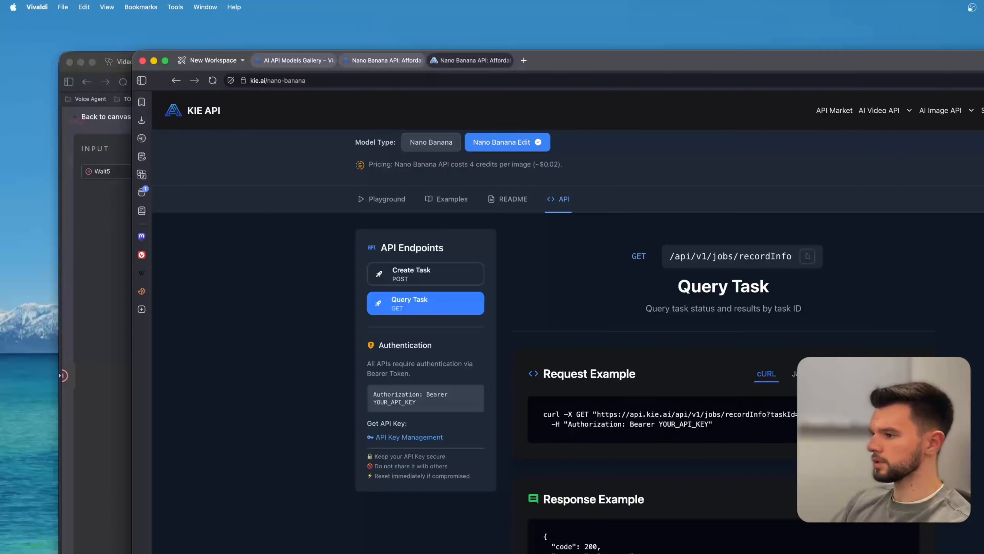
left_click(903, 374)
key("super+grave")
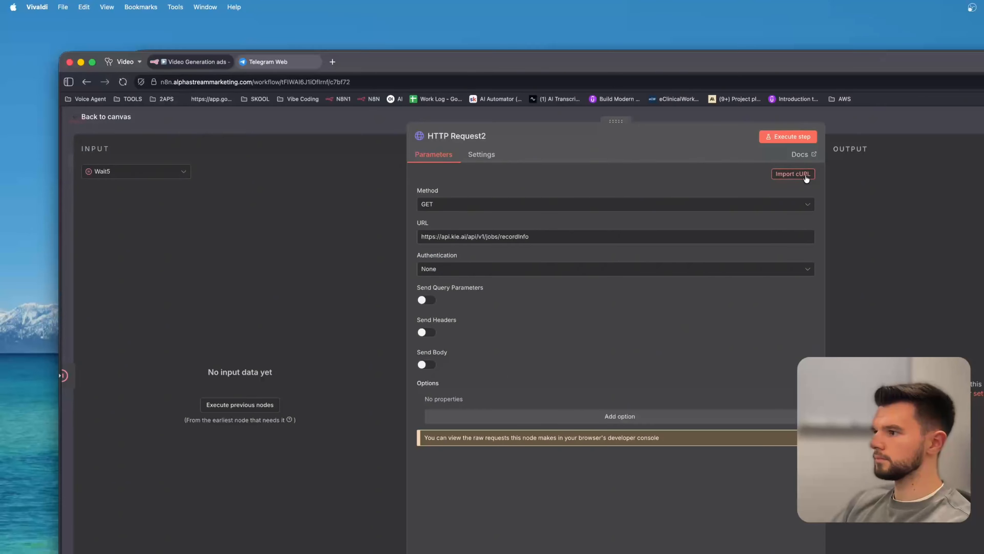
left_click(793, 174)
key("super+v")
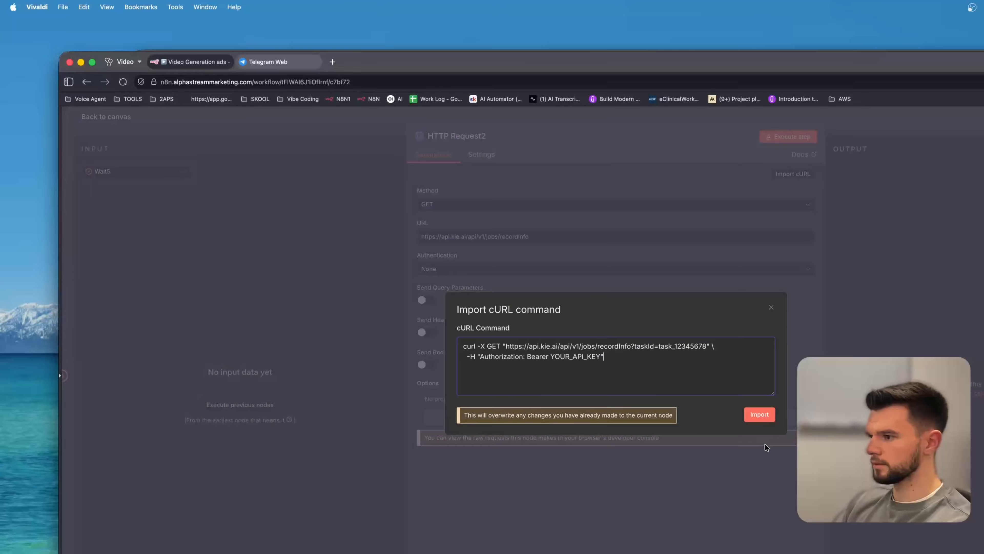
left_click(752, 418)
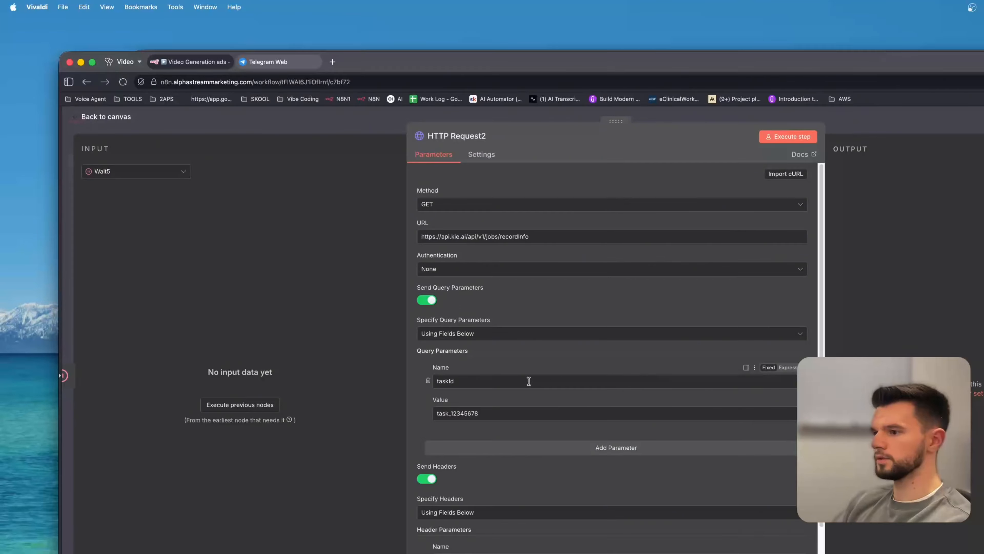
Turn off Send Headers and set HTTP Request2's authentication to Generic Credential Type, Header Auth, with the Kie.ai Vas credential.
scroll(477, 461, "down", 3)
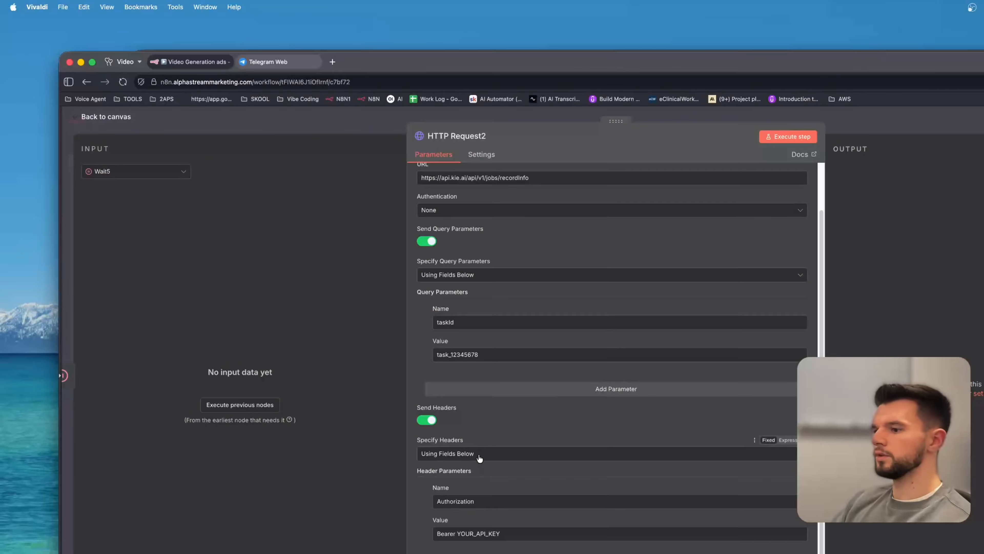
left_click(426, 420)
left_click(460, 268)
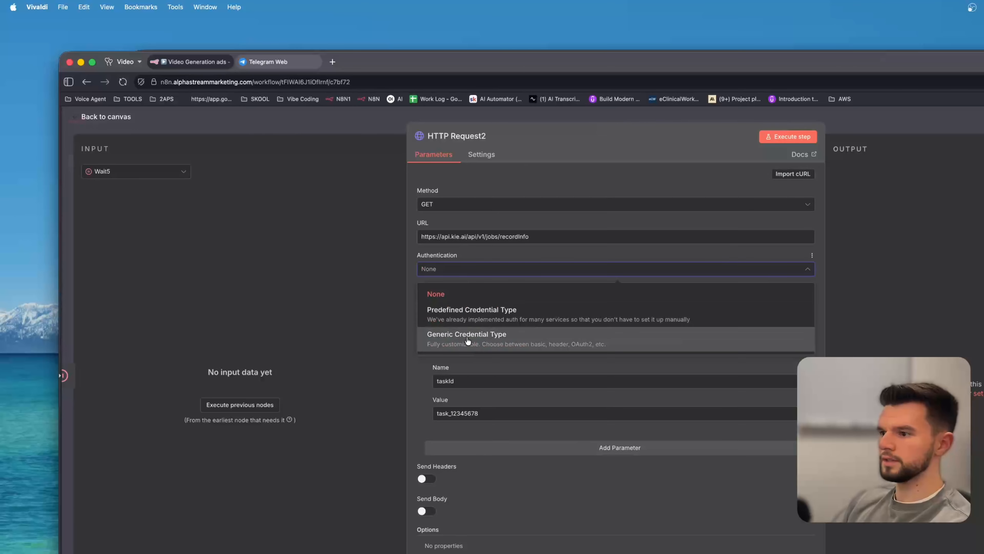
left_click(472, 341)
left_click(484, 303)
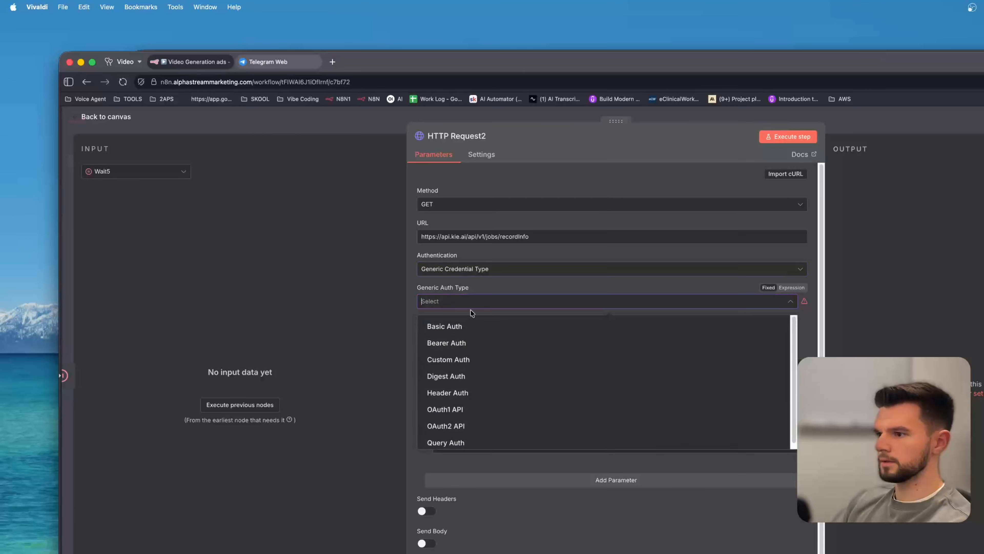
left_click(467, 392)
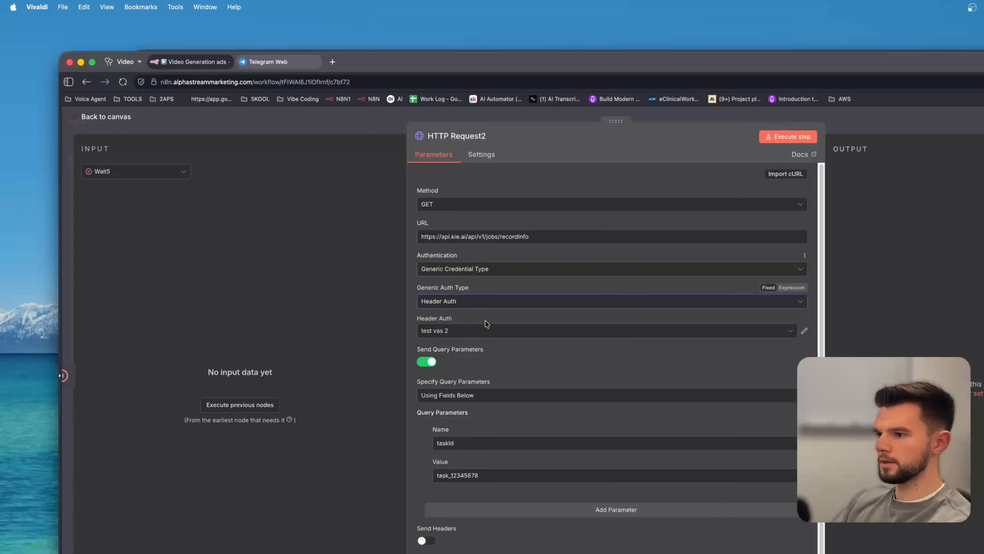
left_click(491, 335)
scroll(481, 411, "down", 3)
left_click(485, 371)
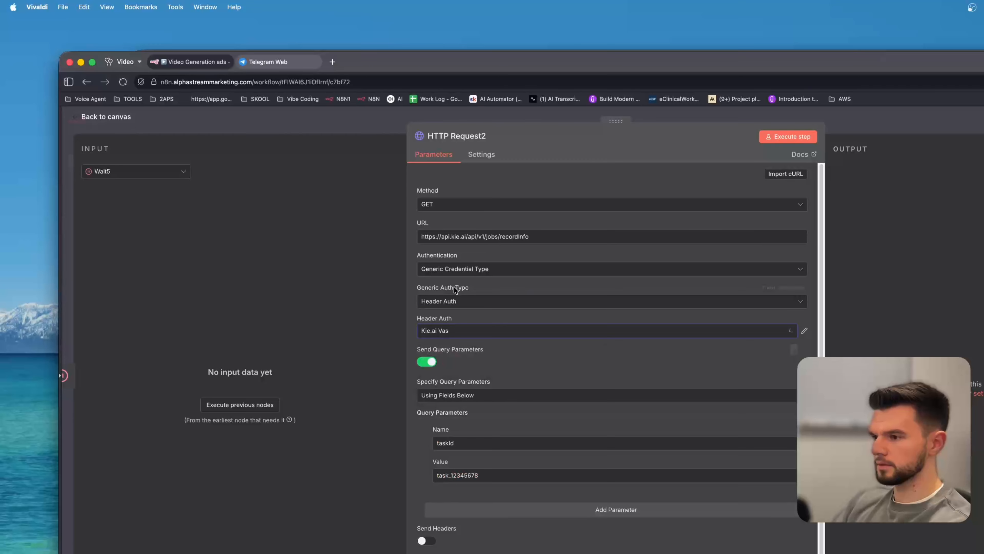
Switch the CREATE A IMAGE node's Header Auth credential to Kie.ai Vas.
left_click(381, 130)
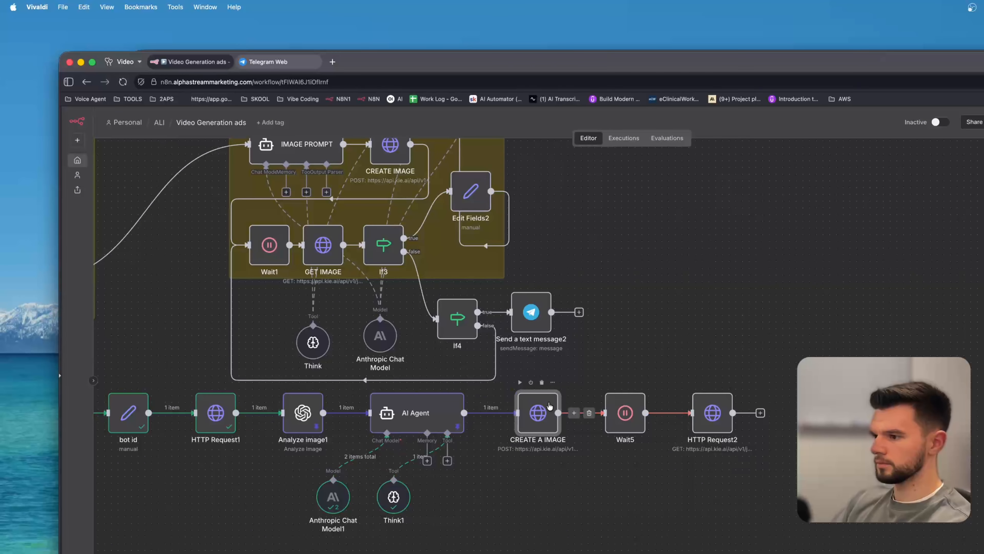
double_click(538, 414)
left_click(468, 333)
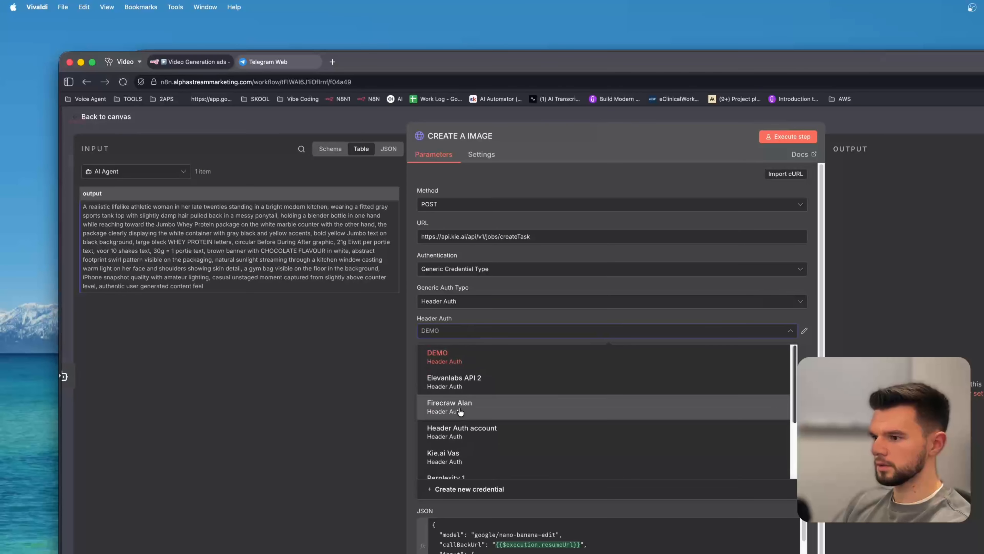
left_click(481, 455)
left_click(314, 127)
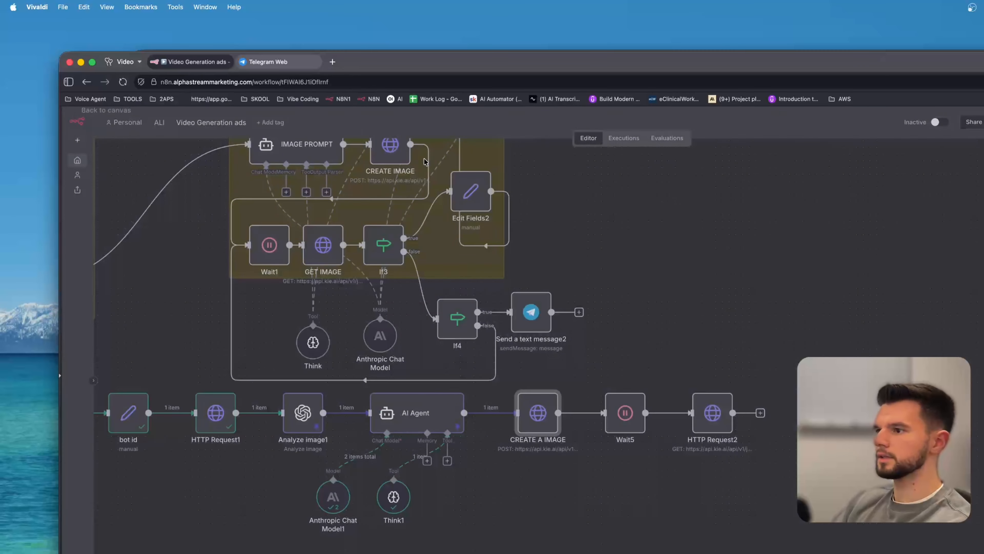
Review HTTP Request2 and remove its connection from Wait5.
double_click(726, 416)
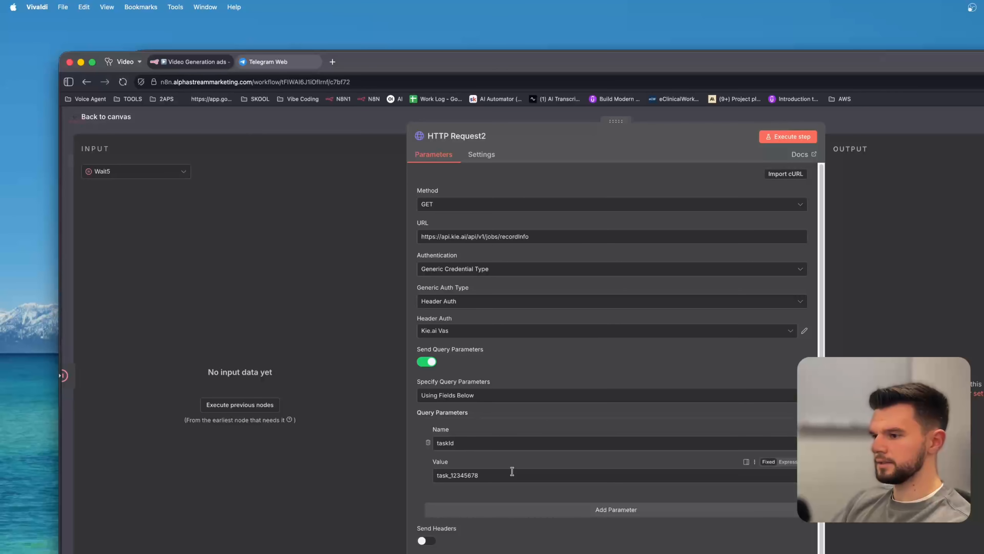
scroll(504, 488, "down", 3)
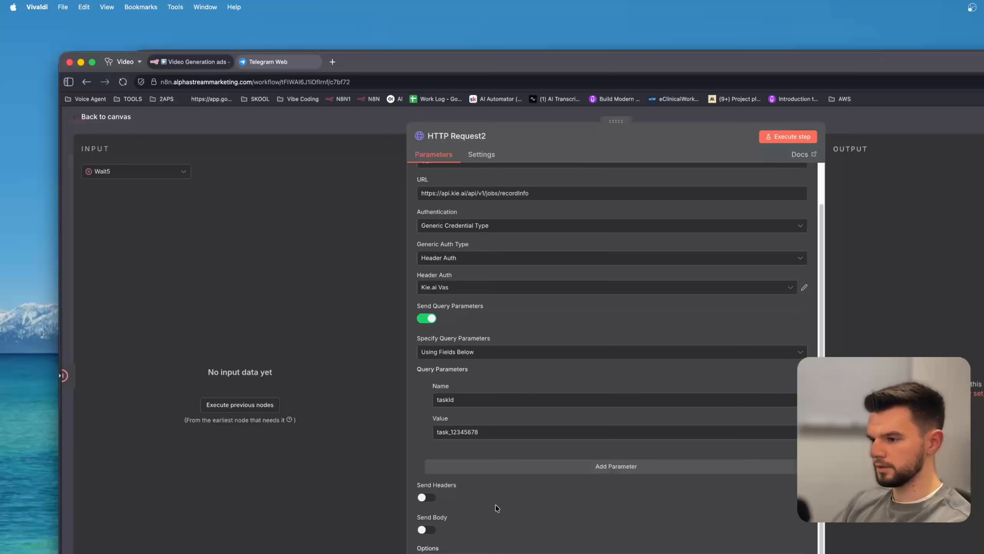
key("Escape")
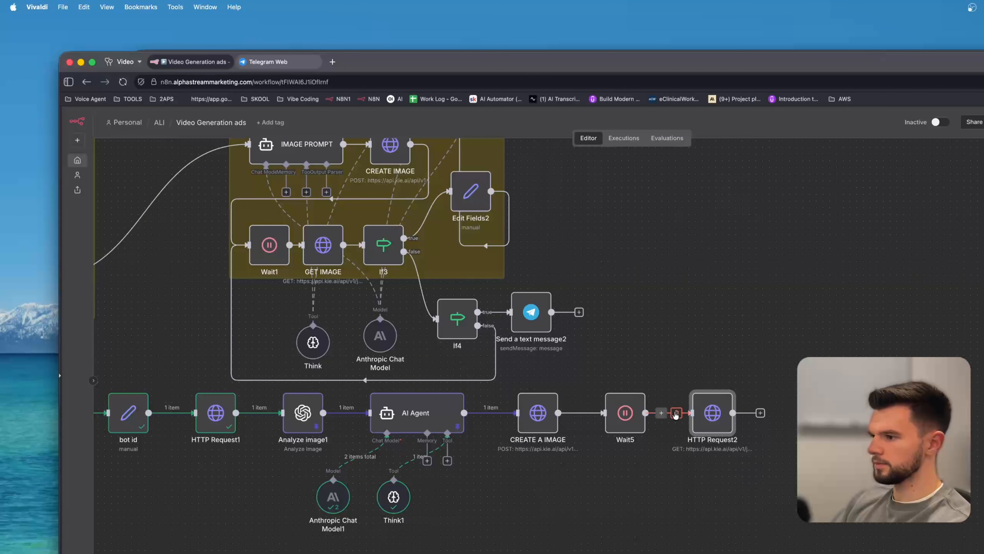
left_click(676, 414)
Reopen the CREATE A IMAGE node to check its settings.
scroll(612, 550, "down", 3)
scroll(613, 550, "left", 3)
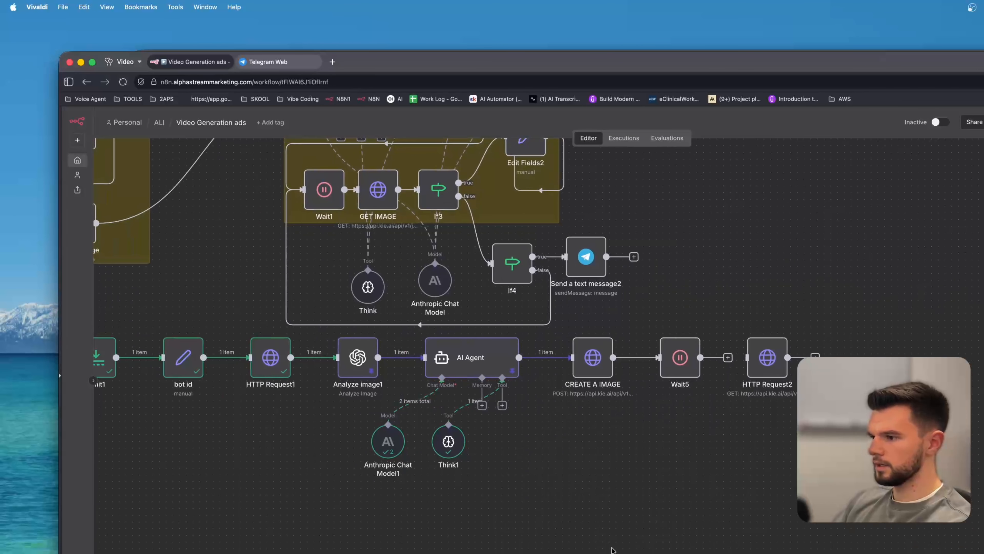
double_click(589, 361)
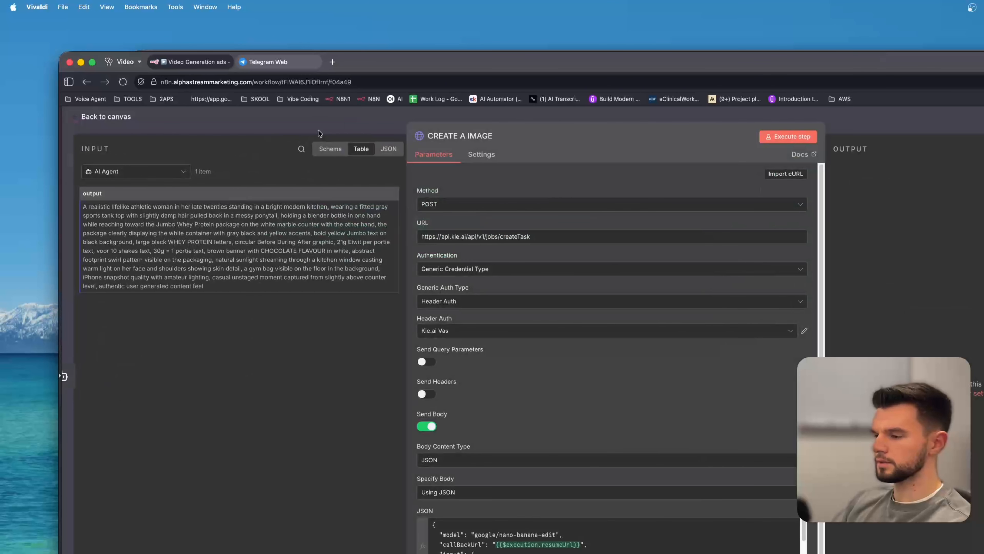
left_click(318, 130)
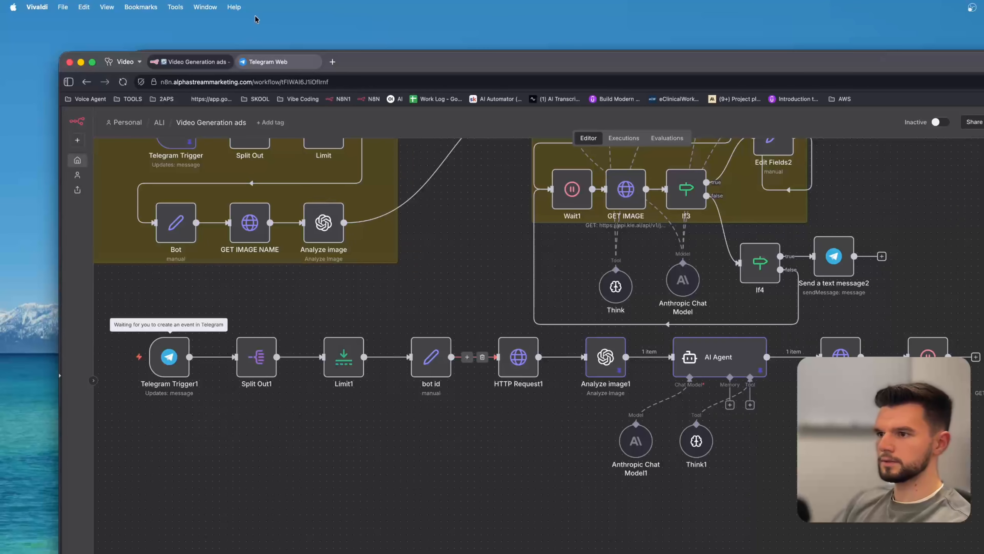
In Telegram, copy the whey protein product photo and send it again to the Demo-yt-ads bot.
left_click(273, 62)
left_click(740, 432)
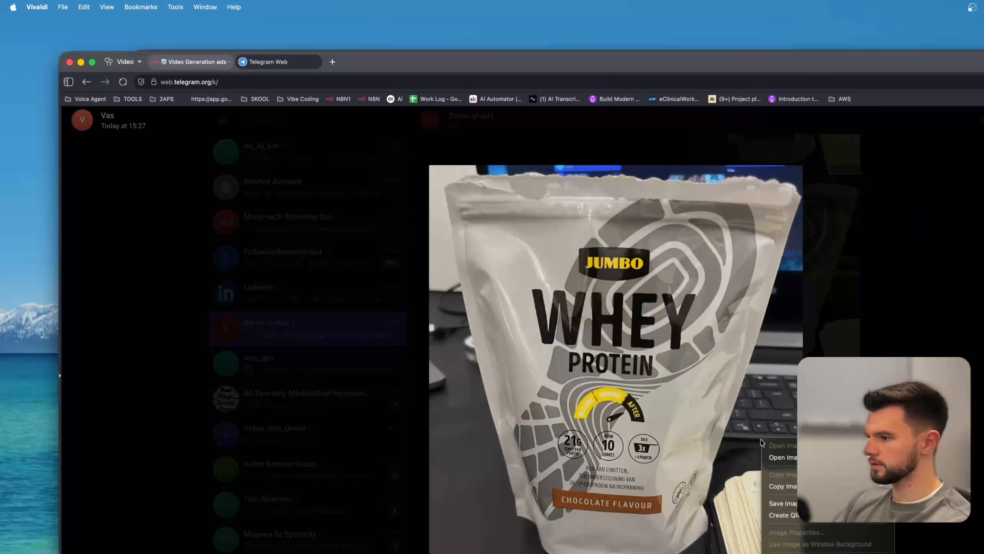
right_click(693, 382)
left_click(736, 428)
key("Escape")
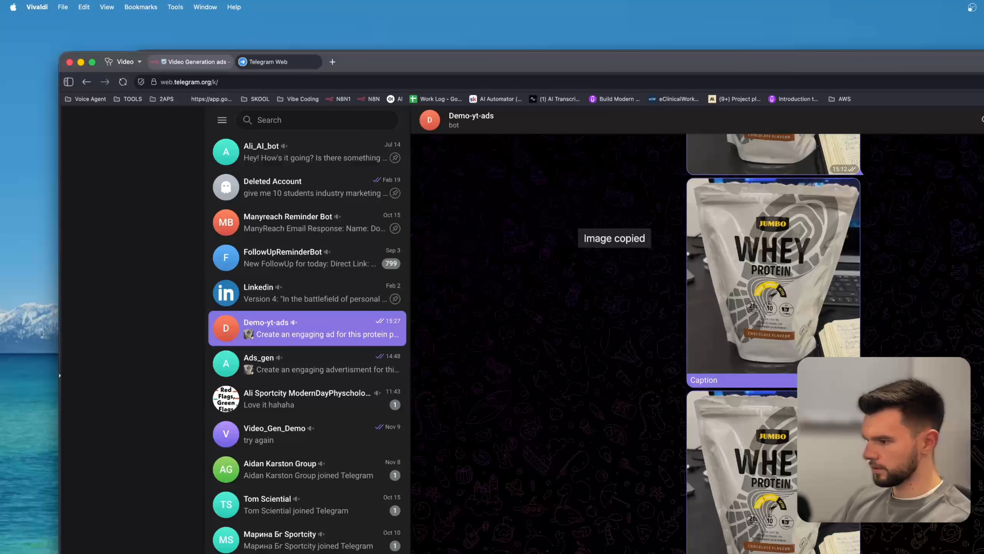
key("super+shift+v")
key("Return")
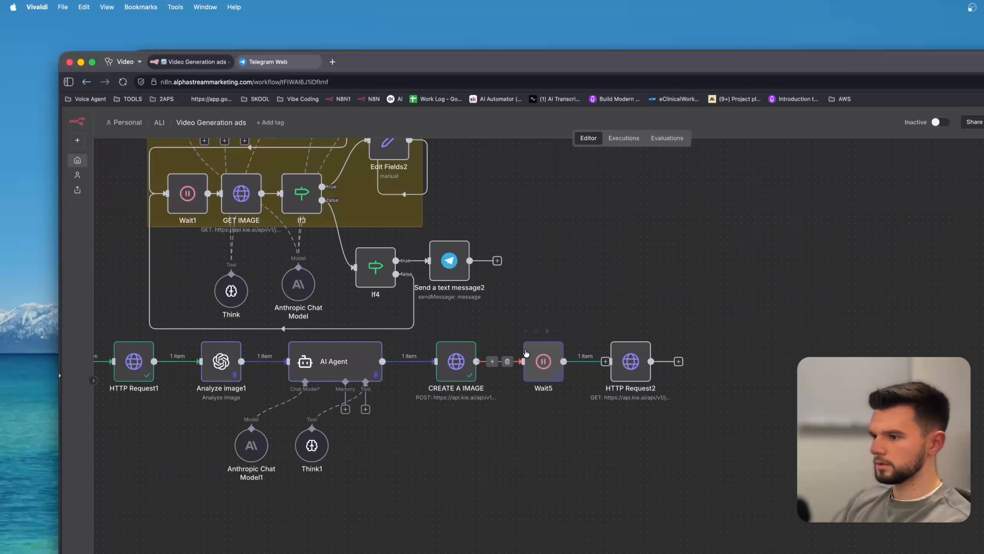
Switch to KIE AI, open Logs and view the Market requests.
key("super+grave")
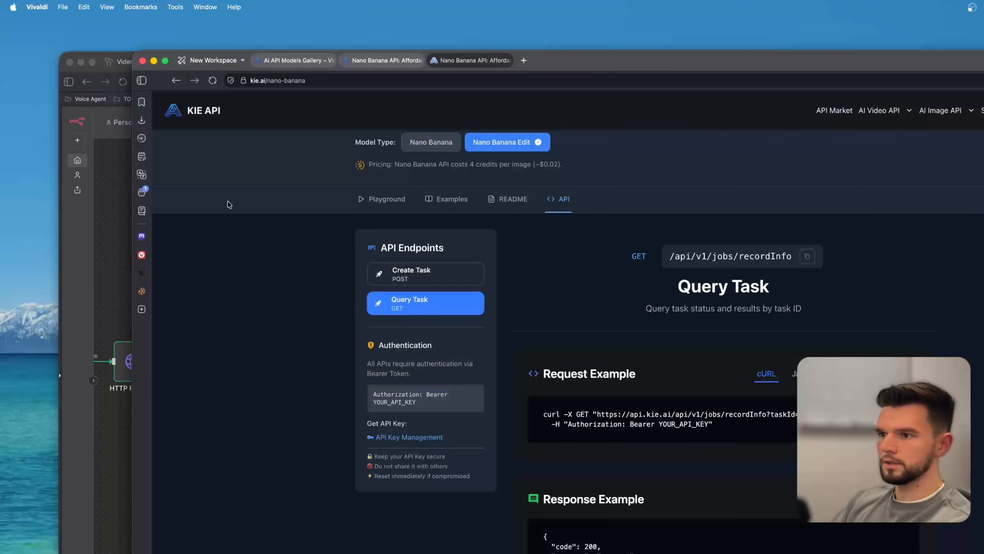
left_click(347, 60)
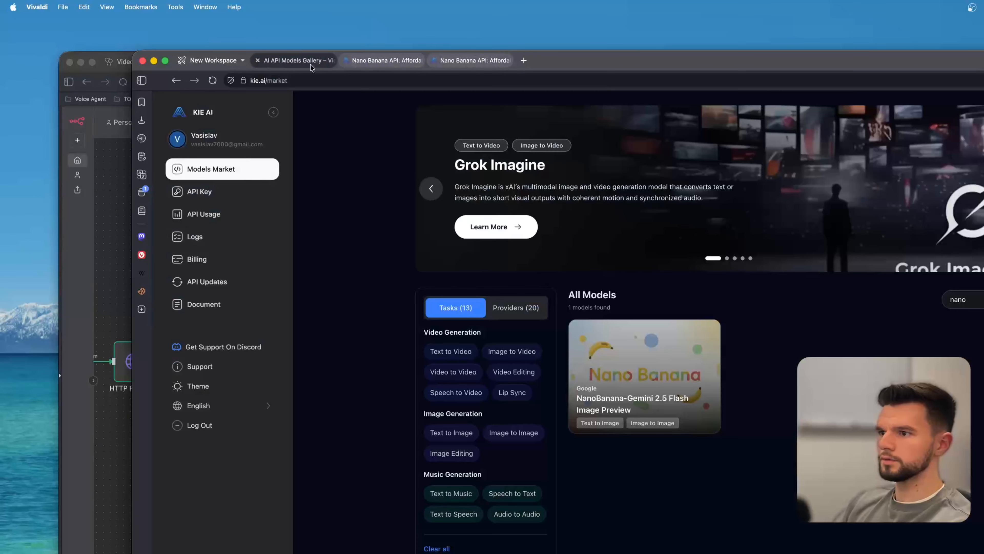
left_click(310, 62)
left_click(202, 236)
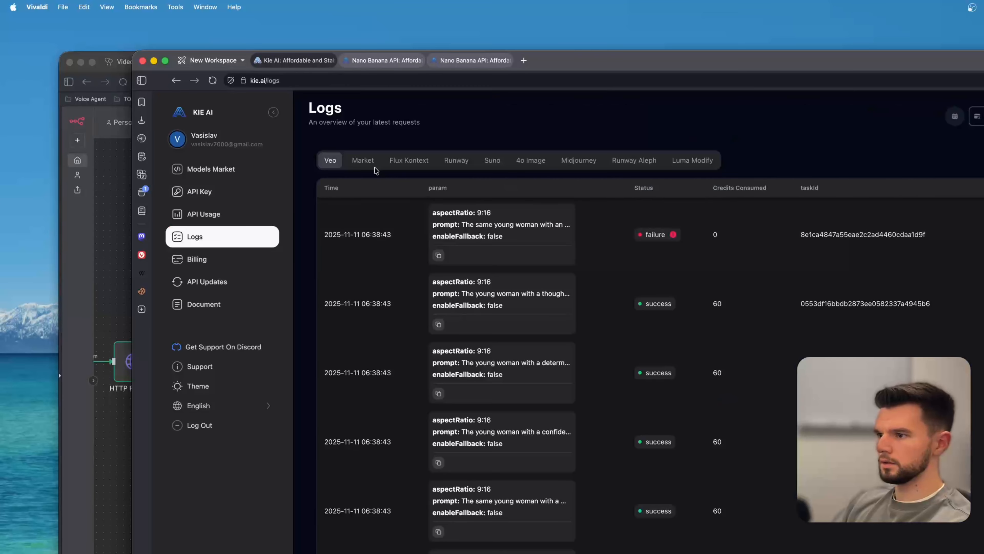
left_click(370, 160)
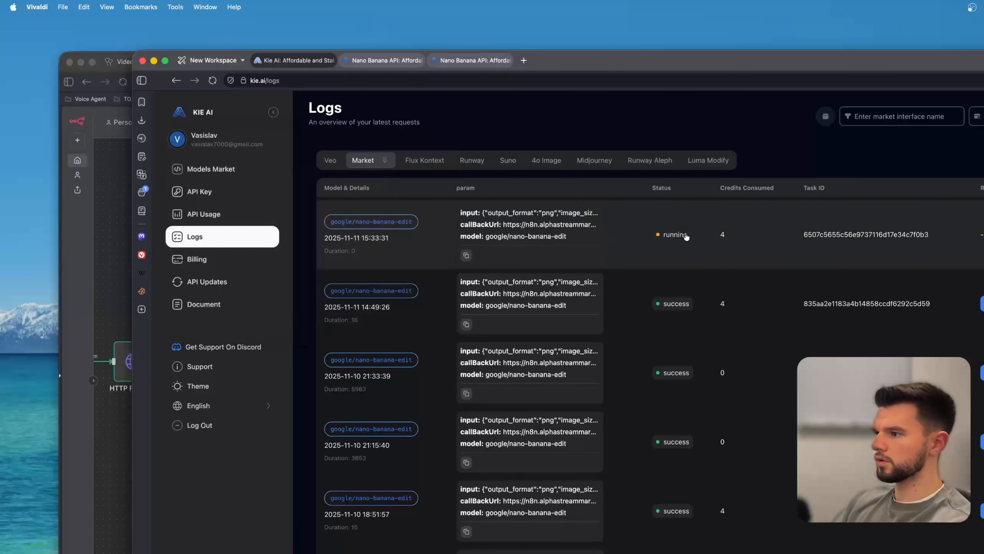
Open the CREATE A IMAGE node's output in n8n and return to the canvas.
key("super+grave")
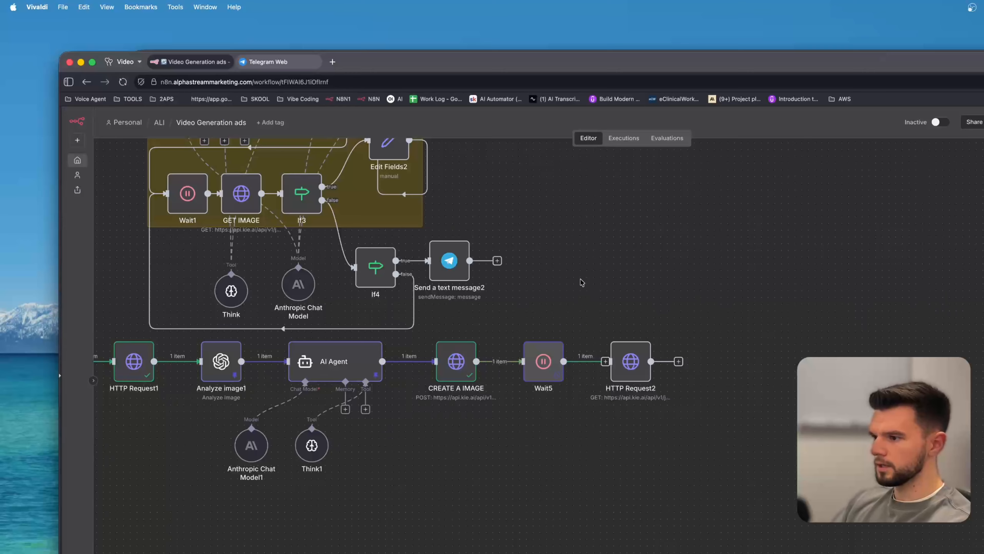
double_click(459, 355)
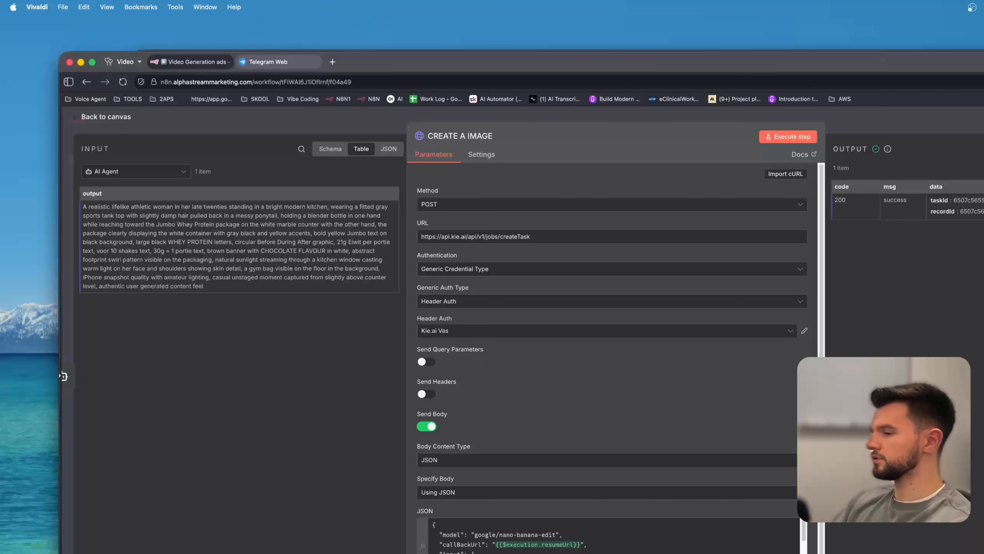
left_click(389, 129)
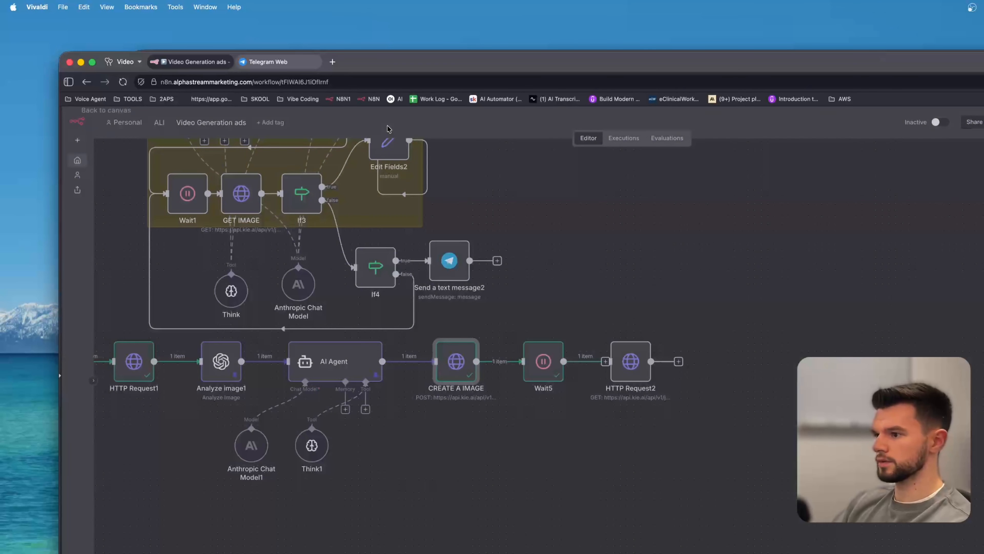
left_click(582, 486)
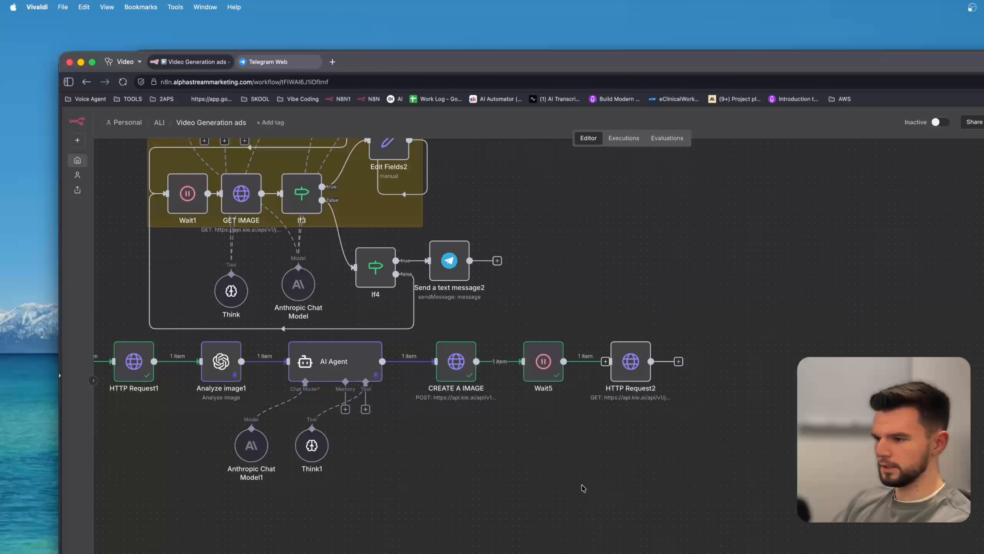
Switch to KIE AI and reload the Logs page.
key("super+`")
key("super+r")
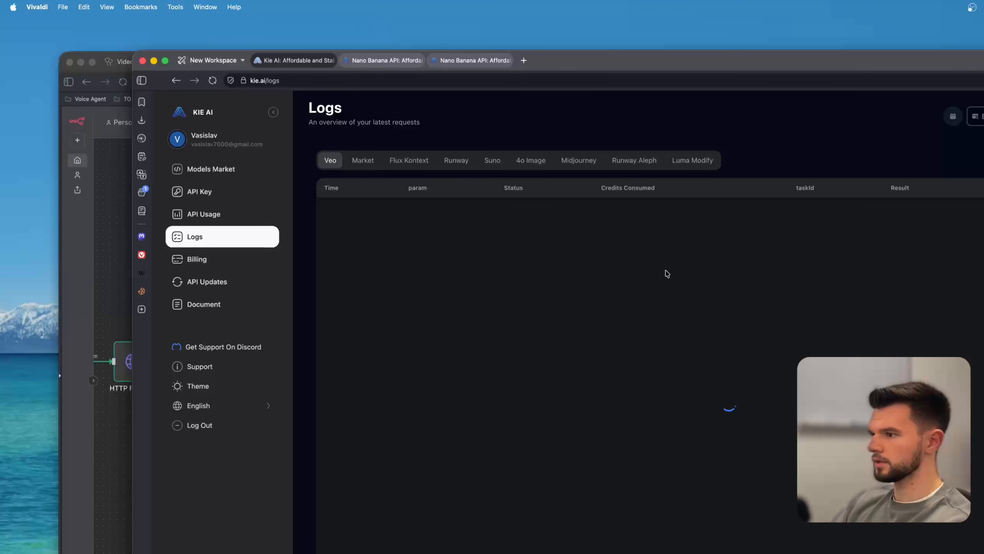
mouse_move(671, 236)
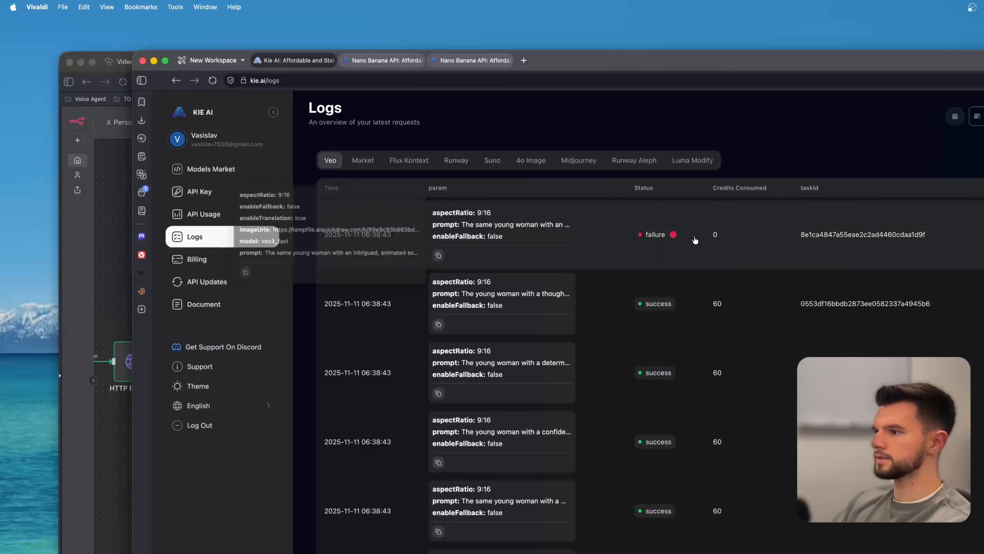
Switch to n8n, open the HTTP Request2 node and return to the canvas.
key("super+`")
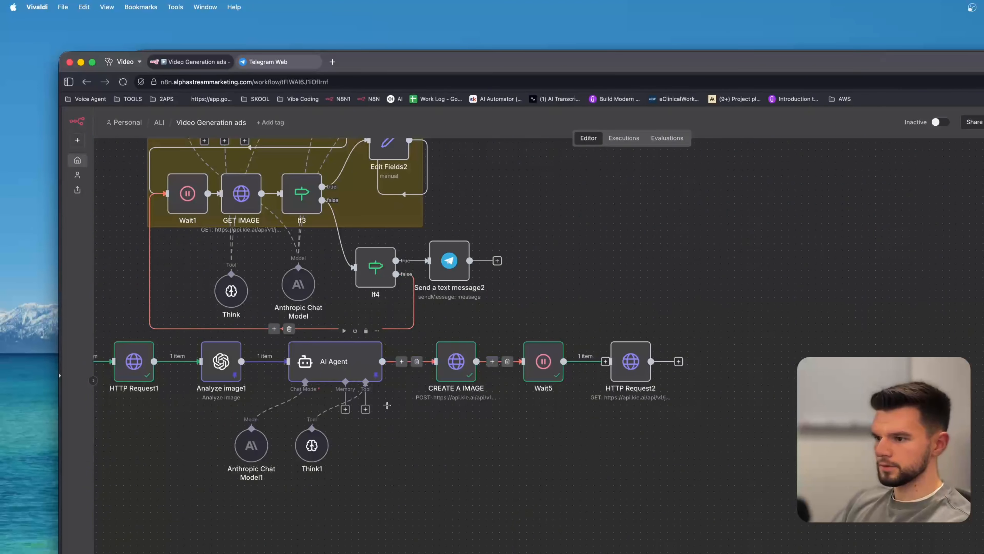
double_click(631, 360)
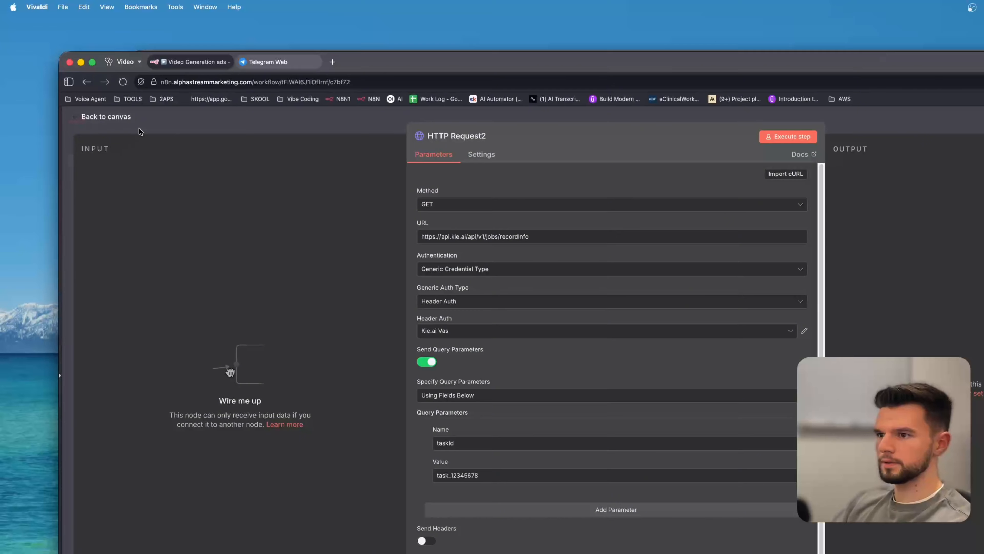
left_click(124, 119)
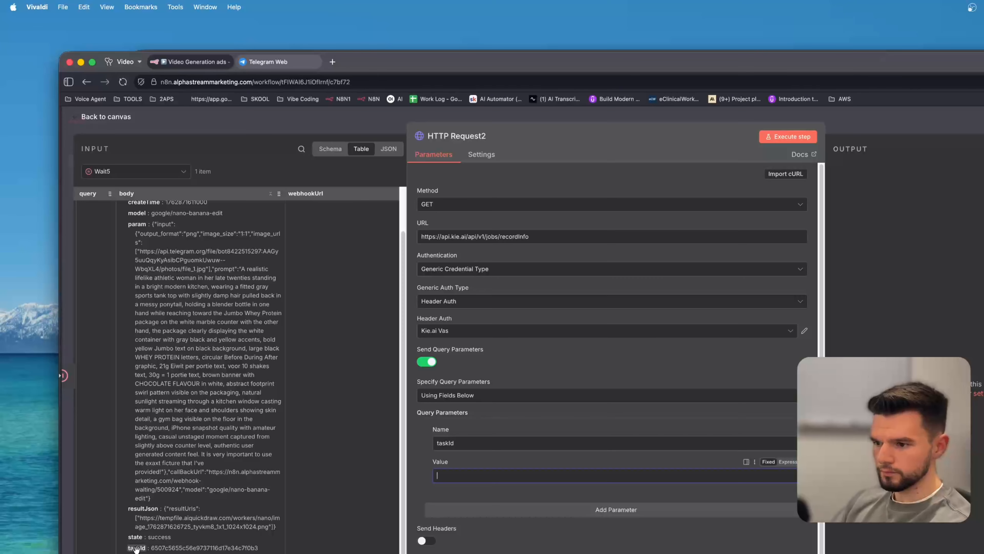
left_click_drag(136, 547, 470, 474)
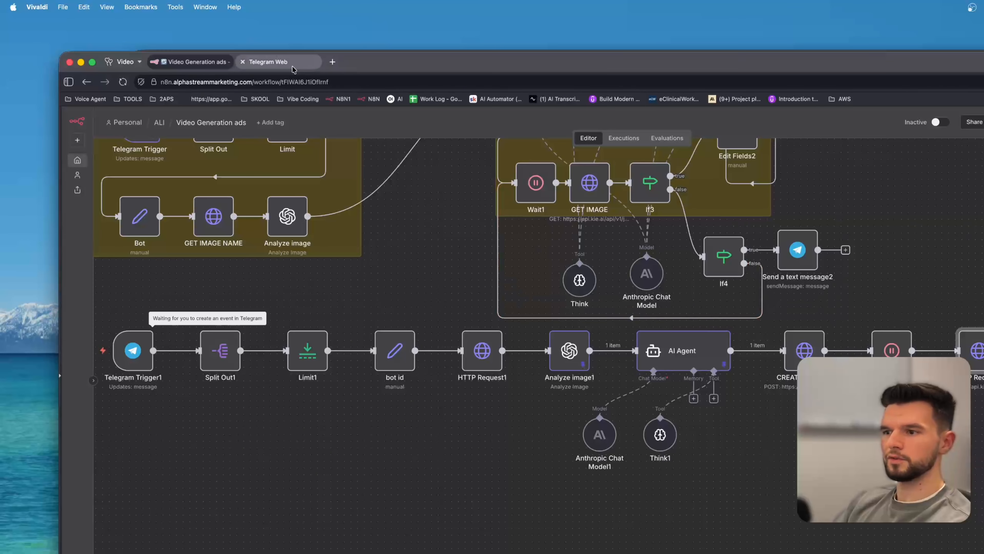
Switch to Telegram Web and review the whey protein photo messages in the Demo-yt-ads chat.
left_click(292, 66)
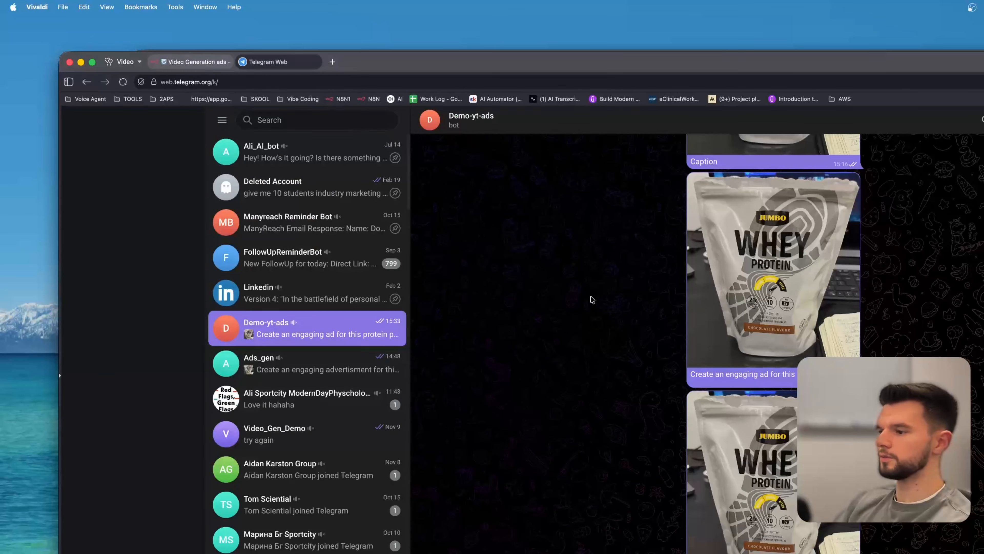
right_click(777, 470)
left_click(812, 553)
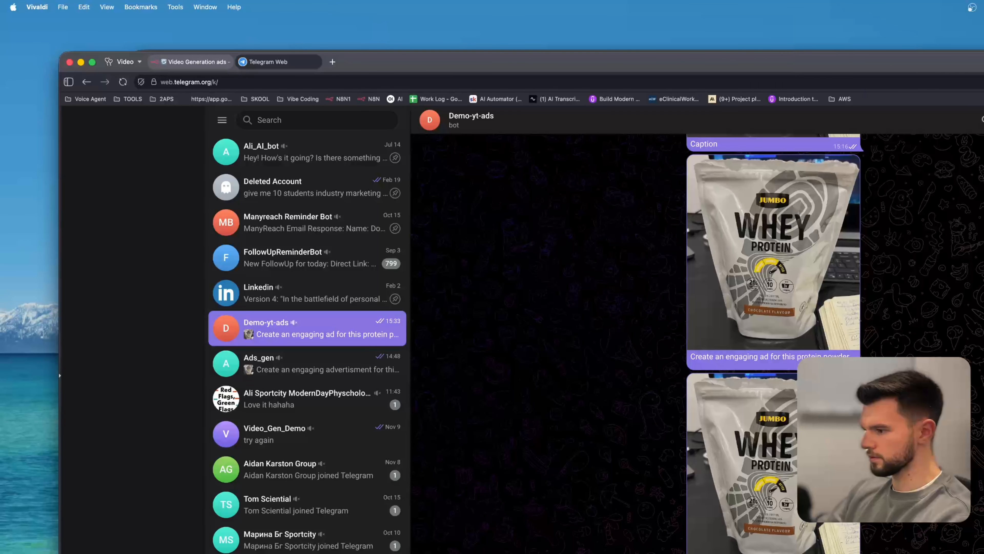
scroll(800, 526, "up", 1)
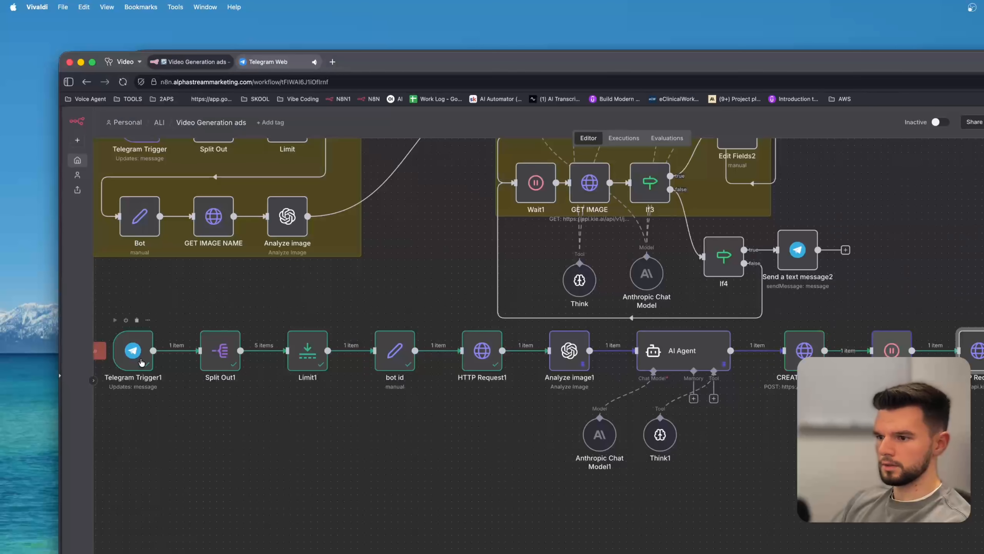
Switch to KIE AI, reload the Logs page to check the Market requests, and return to n8n.
left_click(142, 363)
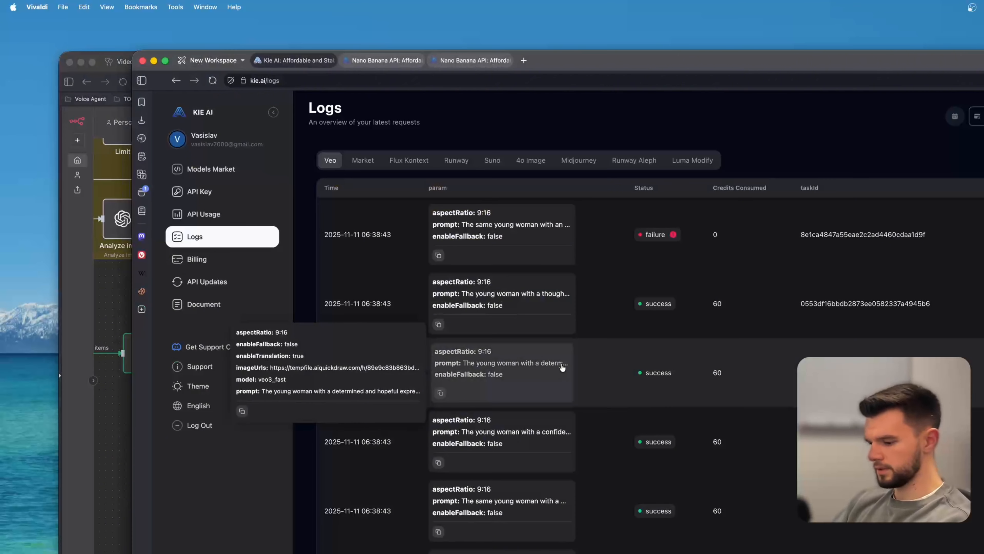
key("super+r")
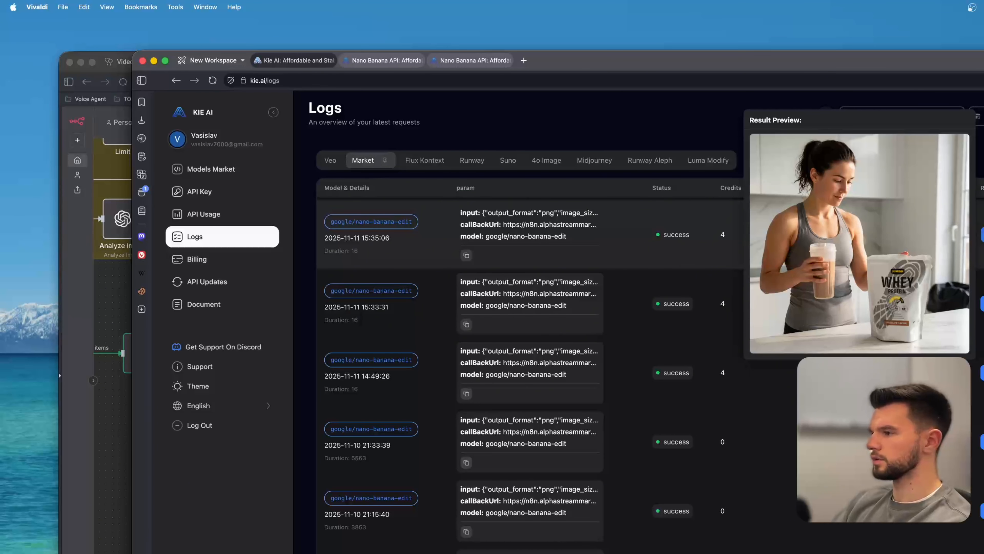
key("super+grave")
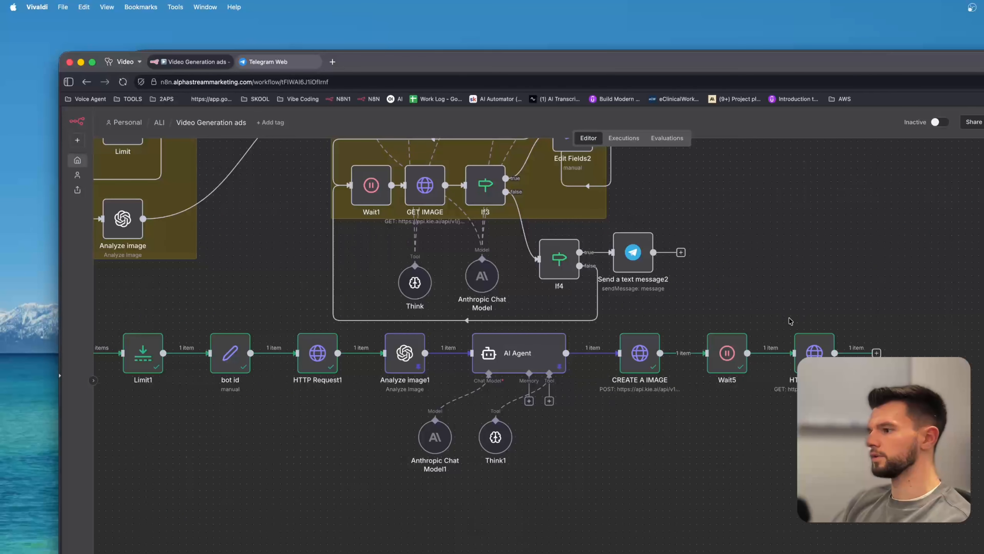
Preview the generated image from the HTTP Request2 node, then rename that node to GET IMAGE.
double_click(814, 351)
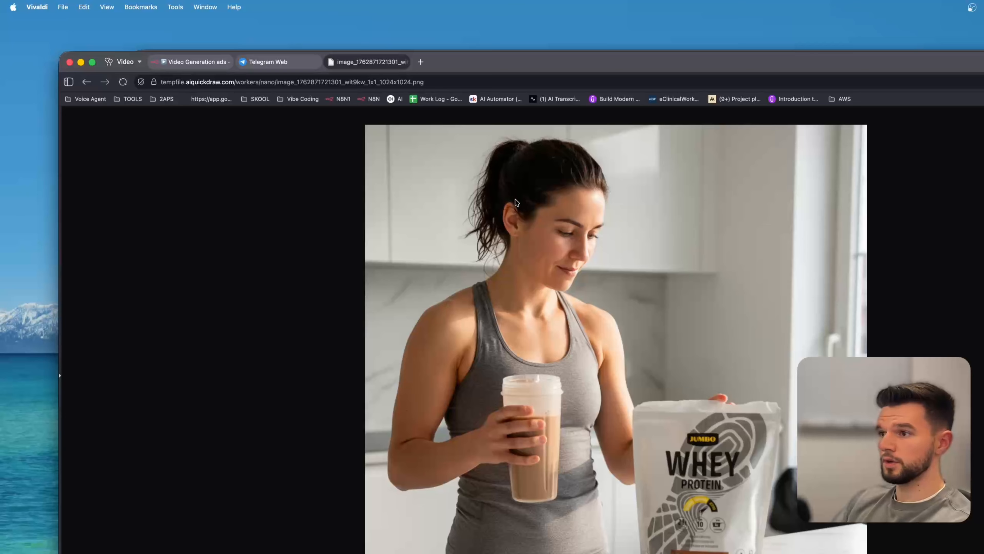
key("super+w")
left_click(480, 136)
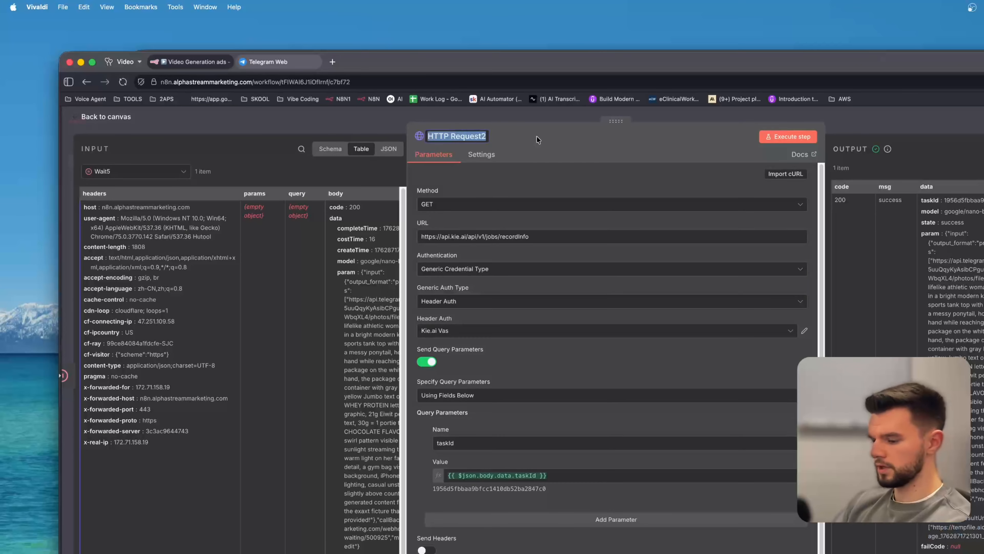
type("get")
key("BackSpace")
key("BackSpace")
key("BackSpace")
type("GET IMANG")
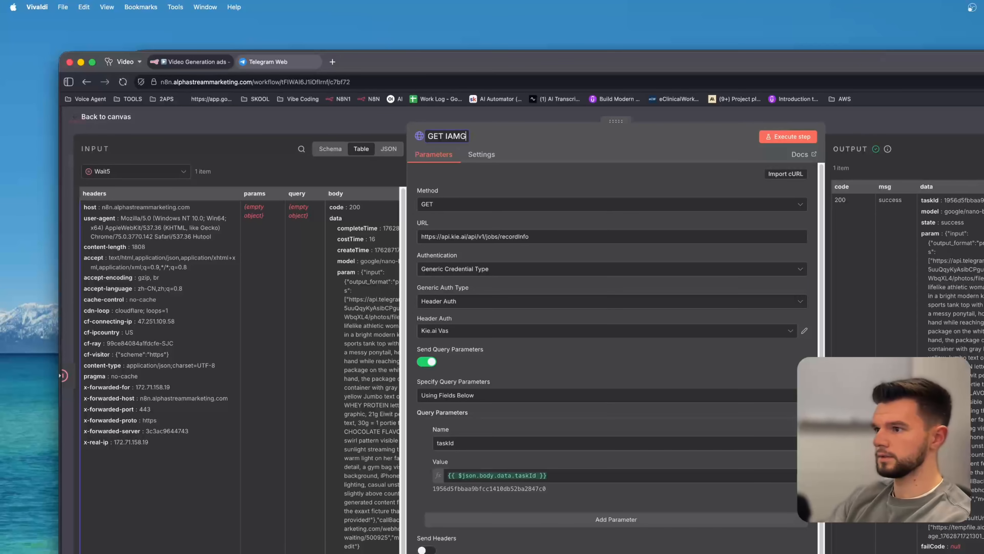
key("BackSpace")
key("BackSpace")
key("BackSpace")
key("BackSpace")
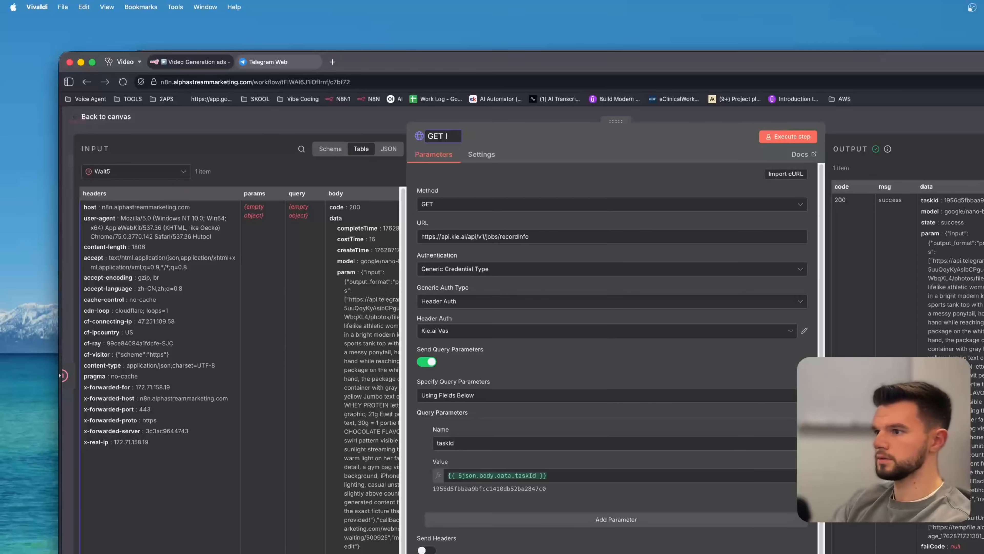
type("MAGE")
key("Return")
key("Escape")
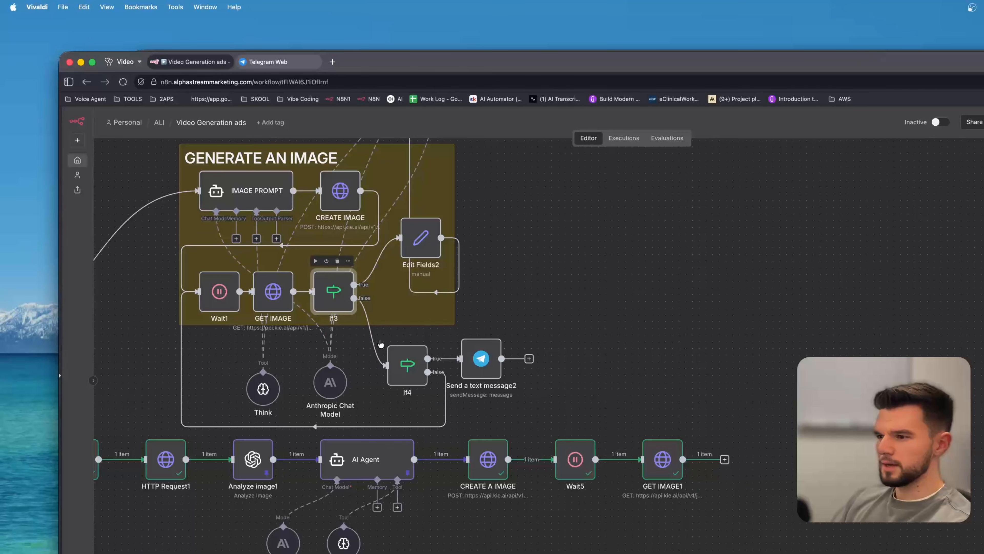
Add an If node after the GET IMAGE1 node.
left_click(482, 358)
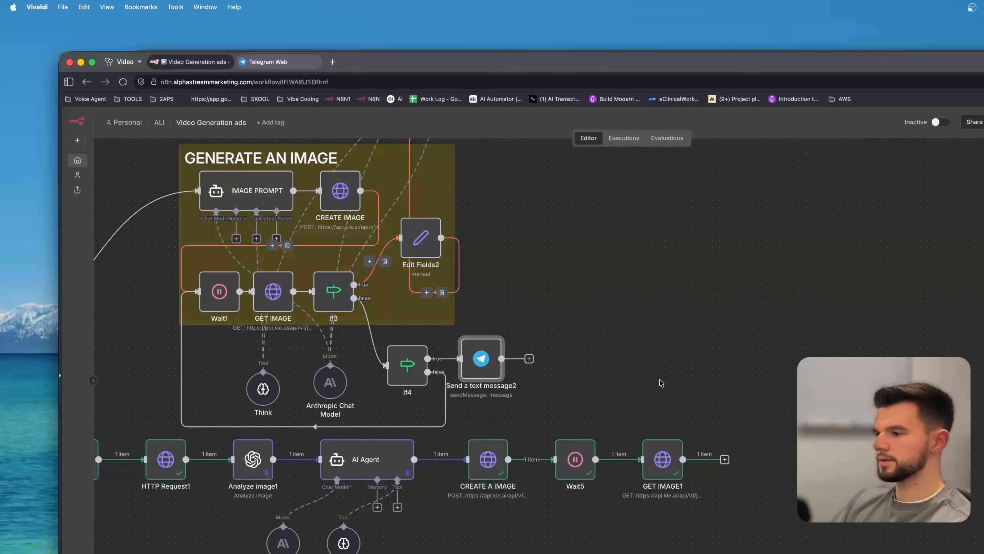
mouse_move(574, 437)
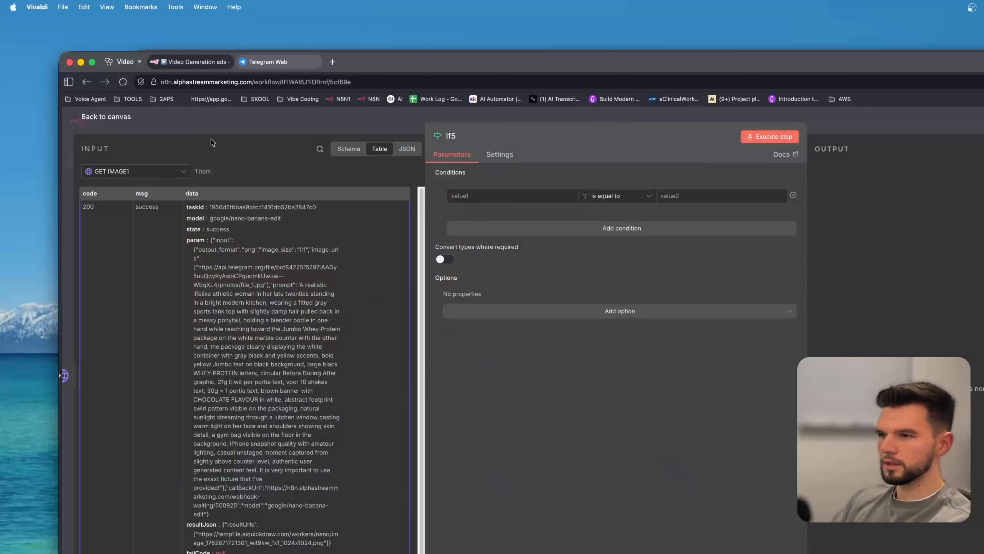
key("Escape")
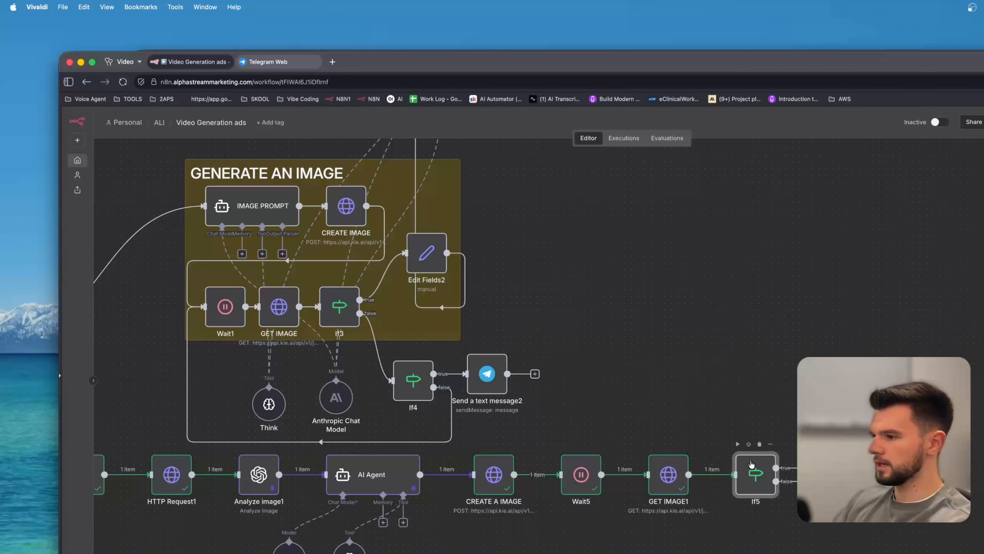
Set the If5 condition to check that data.resultJson is not empty, then execute the step.
double_click(756, 473)
scroll(285, 456, "down", 1)
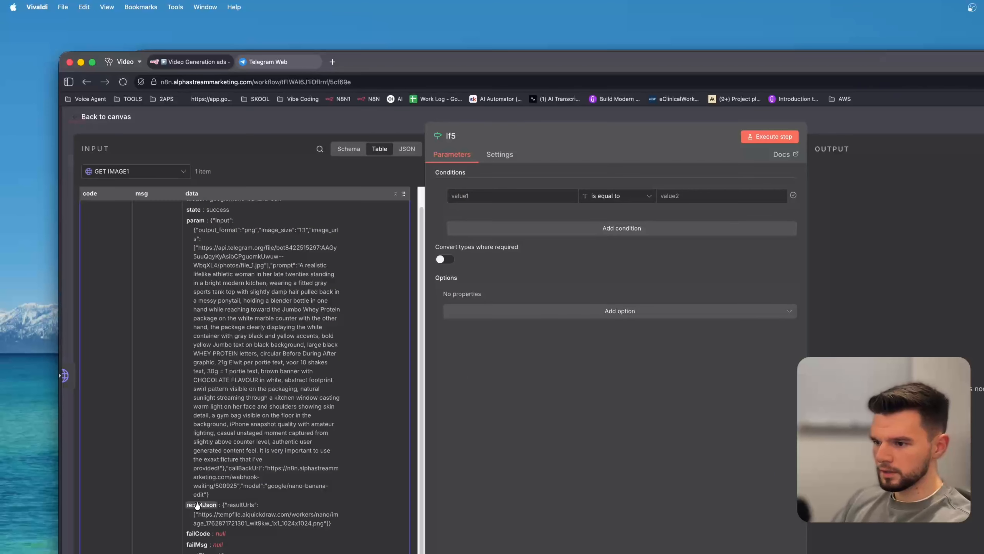
left_click_drag(201, 504, 501, 200)
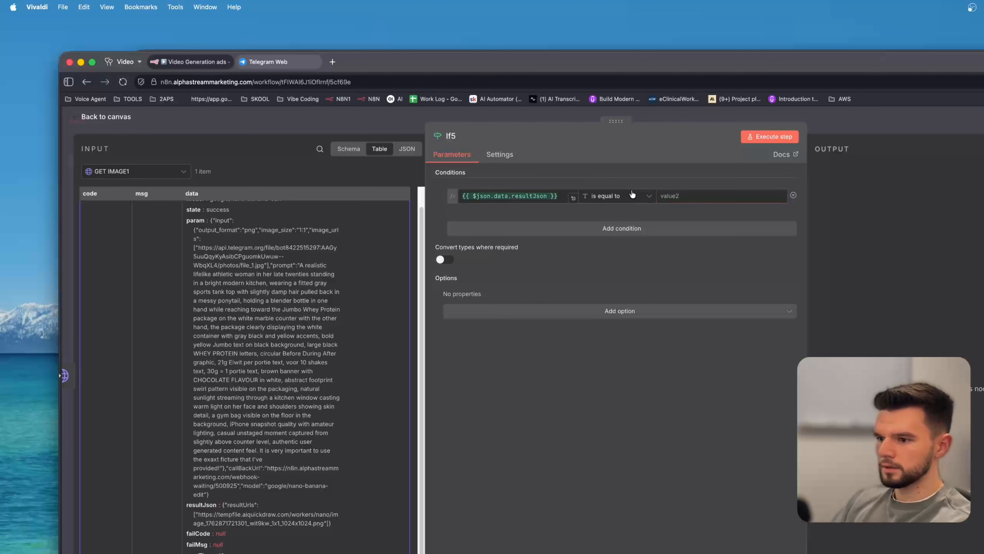
left_click(632, 196)
mouse_move(627, 221)
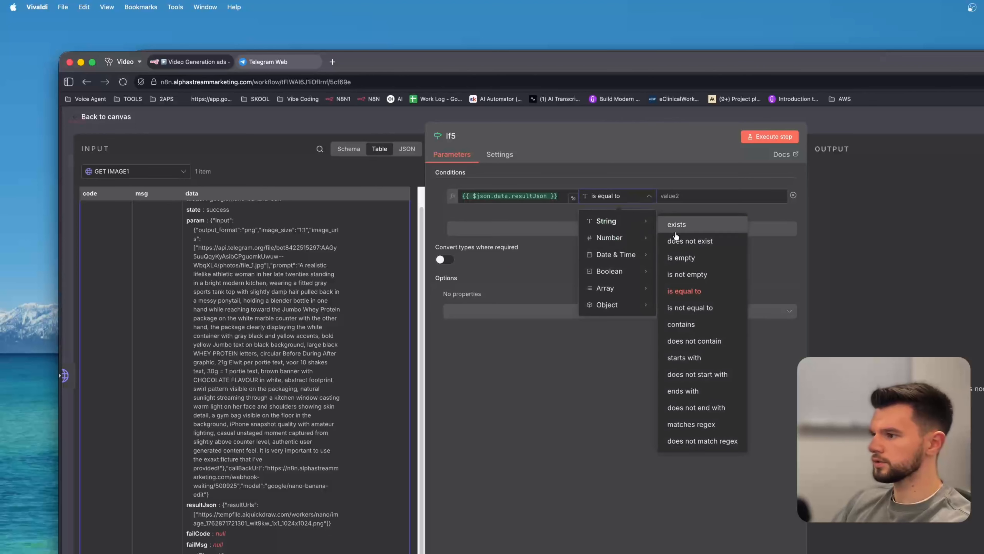
left_click(700, 274)
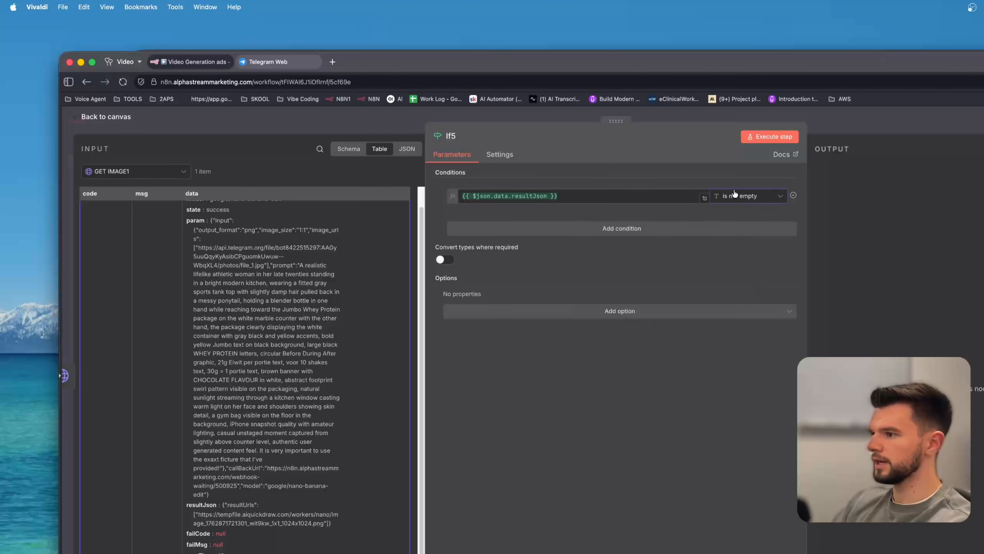
left_click(752, 138)
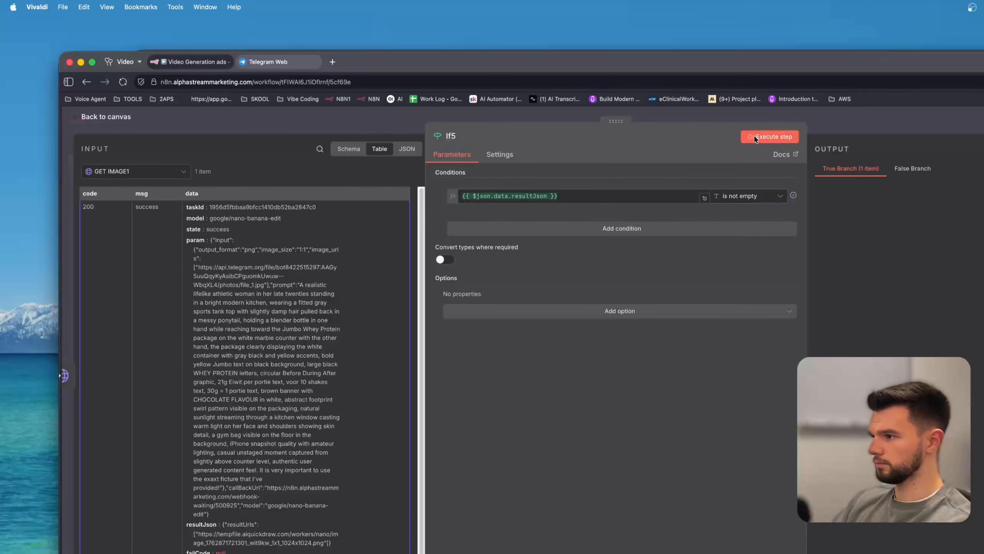
left_click(276, 129)
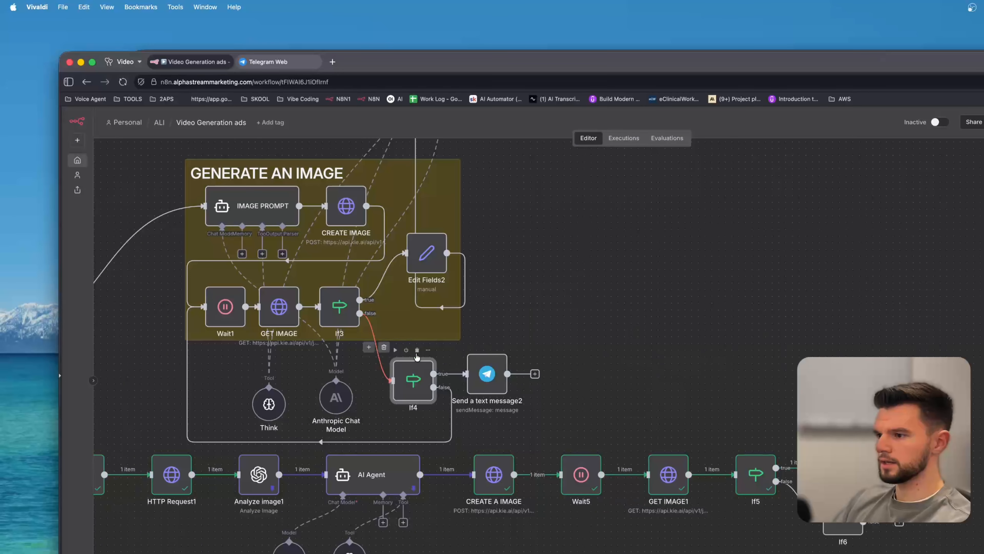
Copy the {{ $json.data.errorMessage }} expression from the If4 node's condition.
double_click(413, 380)
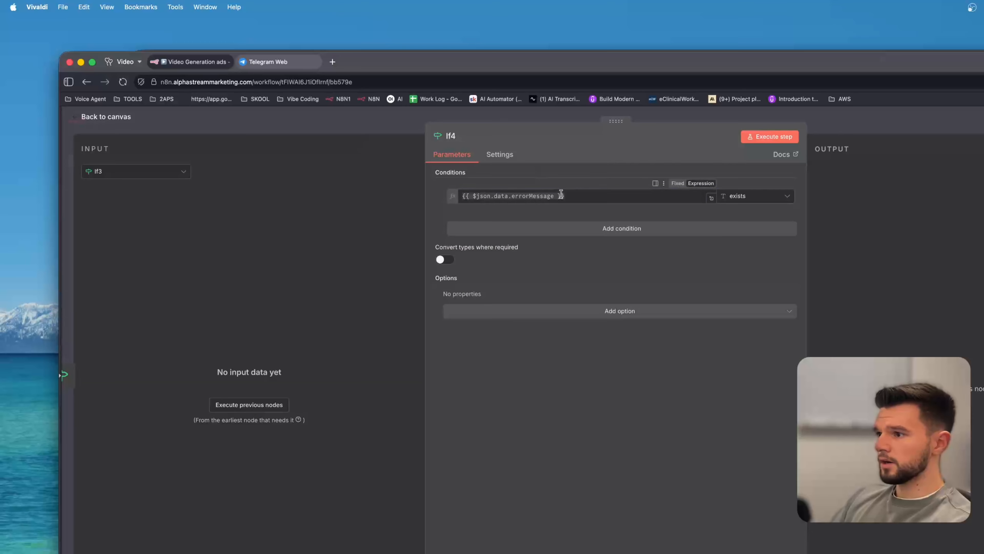
left_click_drag(563, 195, 501, 175)
key("super+c")
key("Escape")
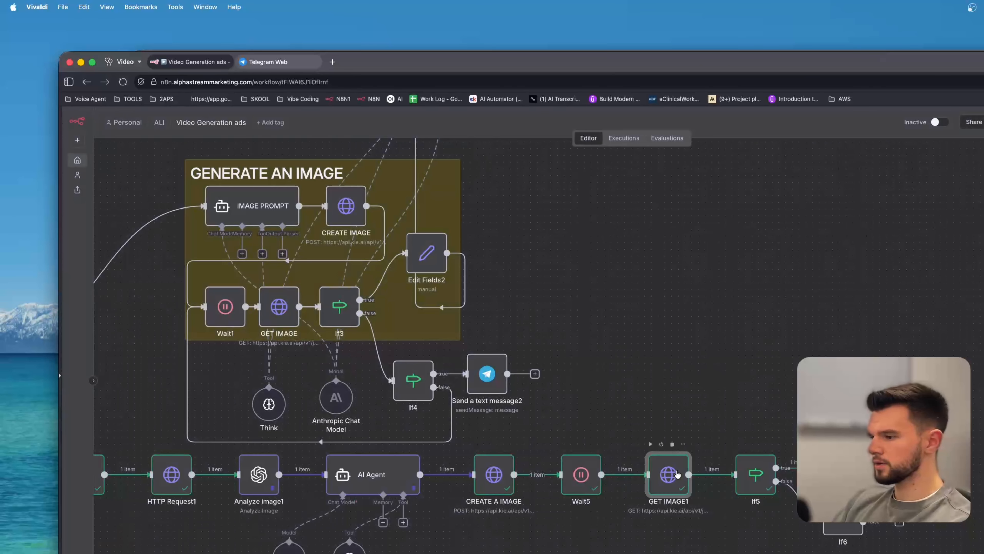
Open the GET IMAGE1 node's data and return to the canvas.
double_click(676, 473)
scroll(469, 485, "down", 2)
key("Escape")
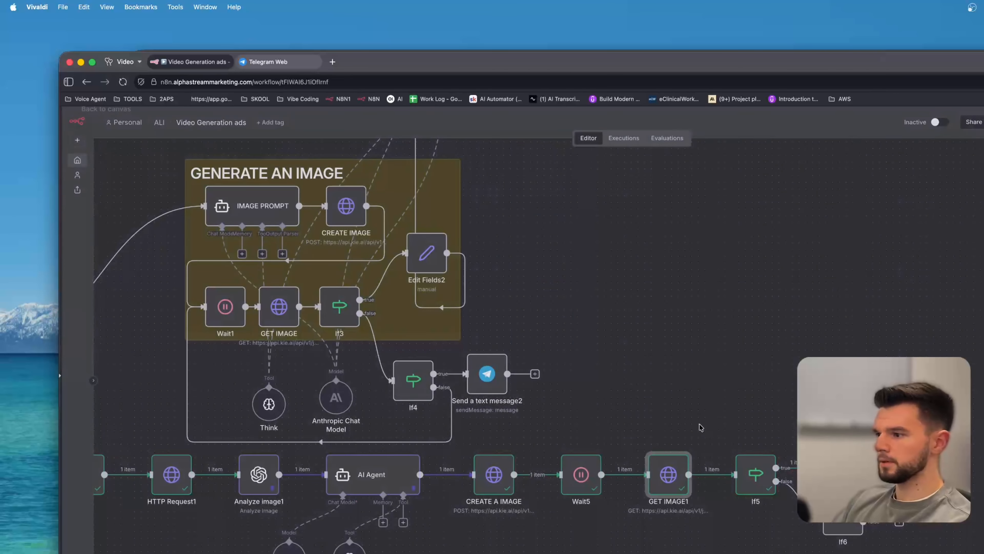
Set the If6 condition to {{ $json.data.errorMessage }} exists.
double_click(833, 516)
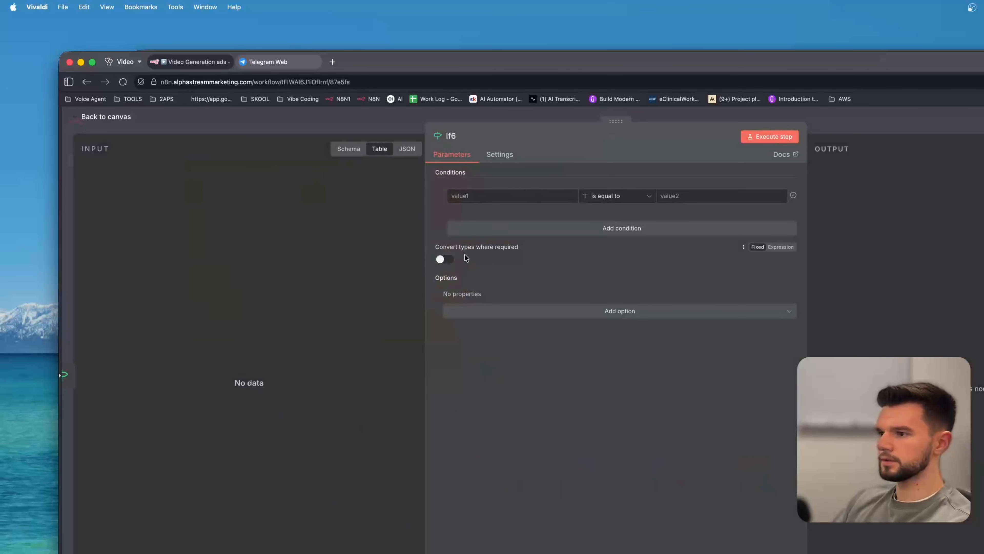
left_click(481, 196)
key("super+v")
left_click(638, 197)
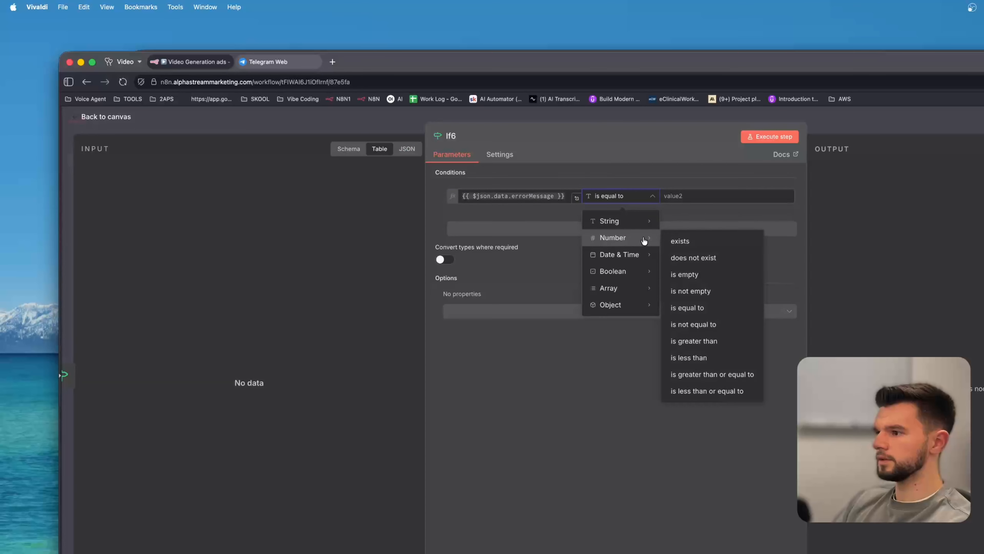
left_click(680, 224)
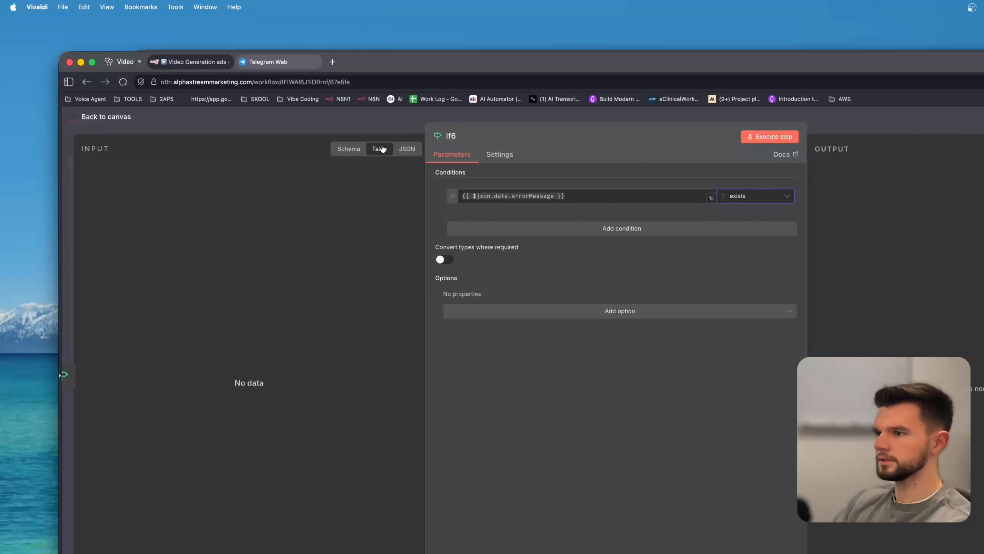
key("Escape")
Open the If4 node to compare its condition operator, then return to the canvas.
double_click(413, 377)
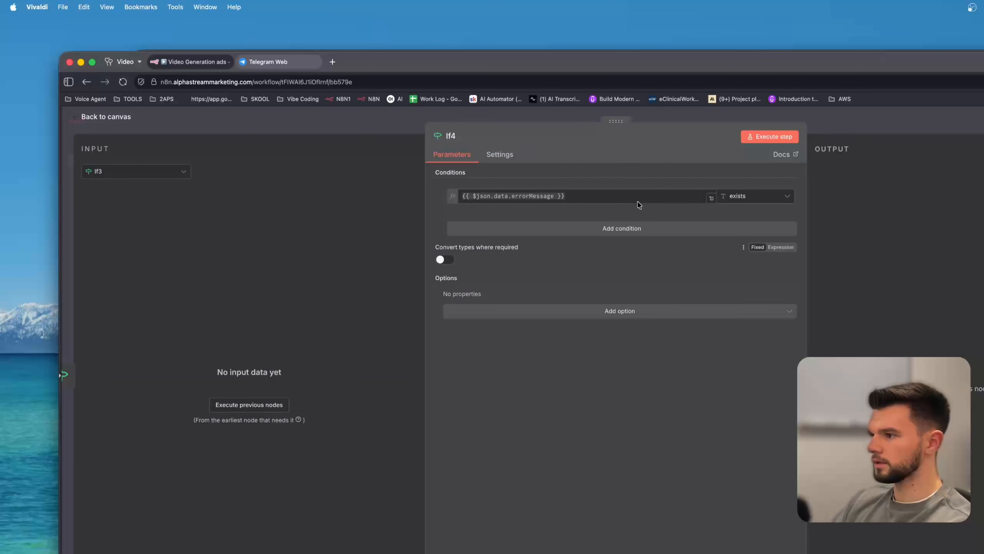
left_click(736, 197)
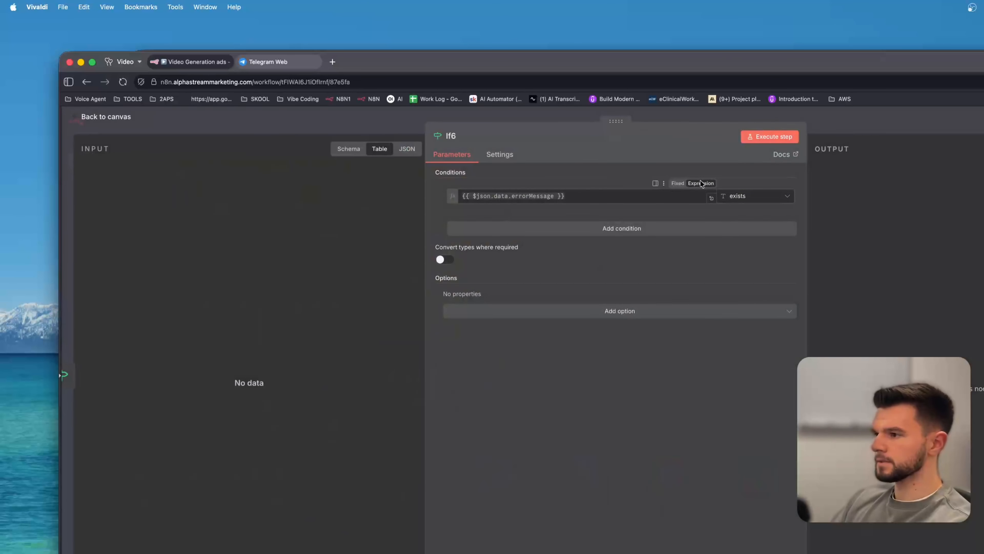
left_click(364, 131)
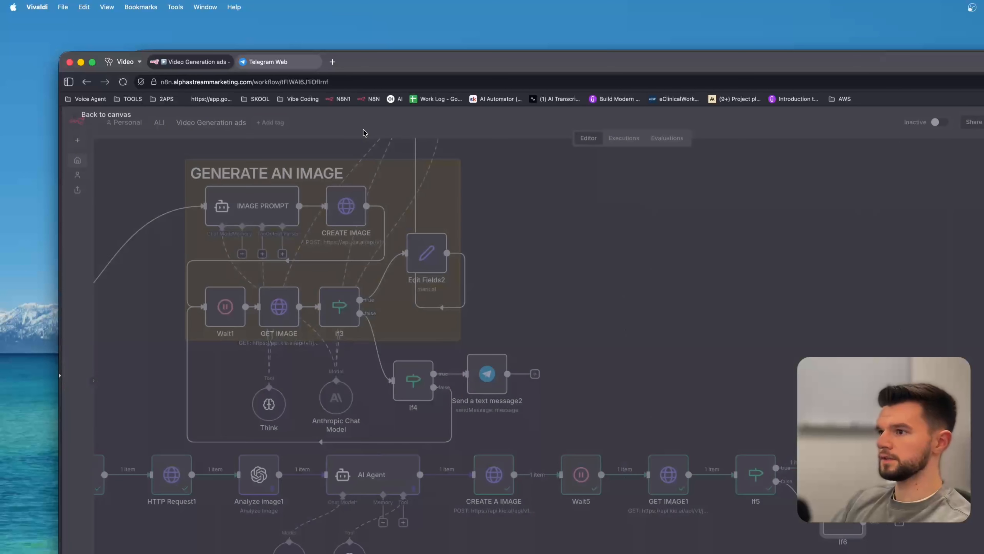
Add a Telegram Send a text message node on If6's true output and move it below the node.
left_click_drag(788, 382, 580, 315)
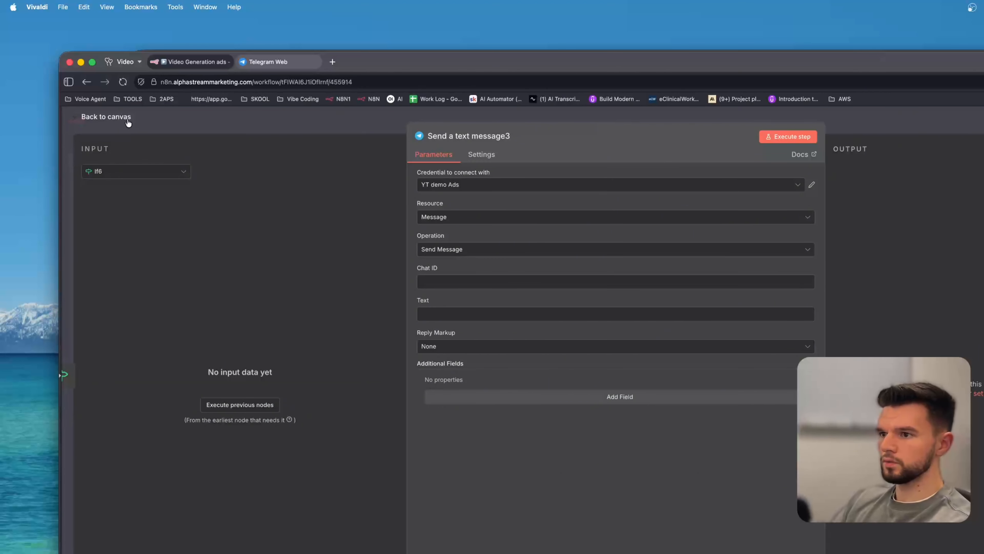
left_click(128, 122)
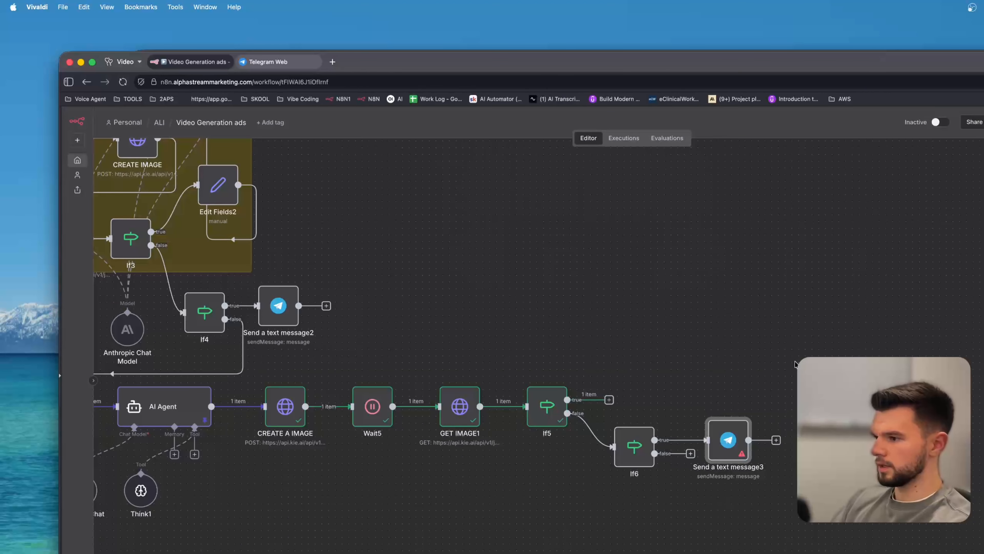
left_click_drag(726, 478, 640, 548)
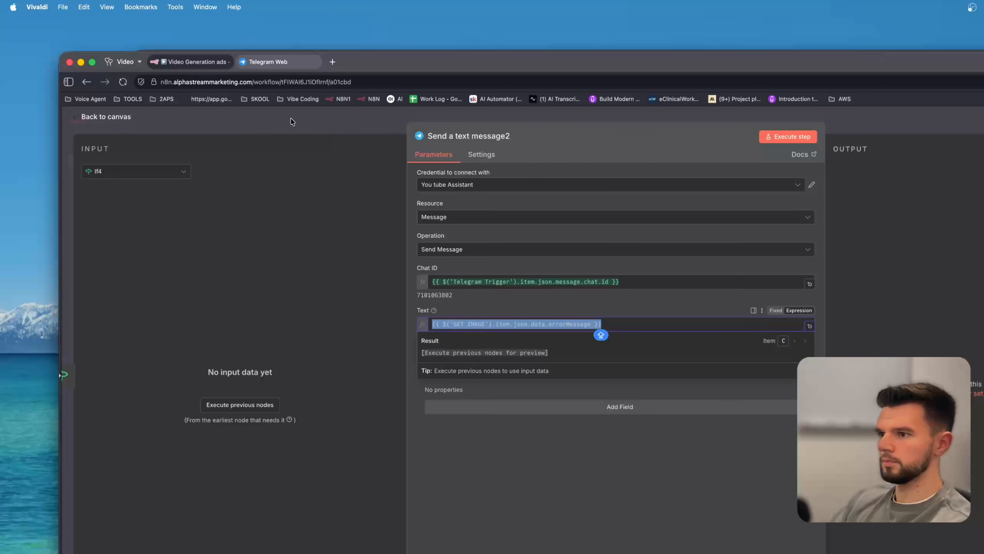
left_click(303, 123)
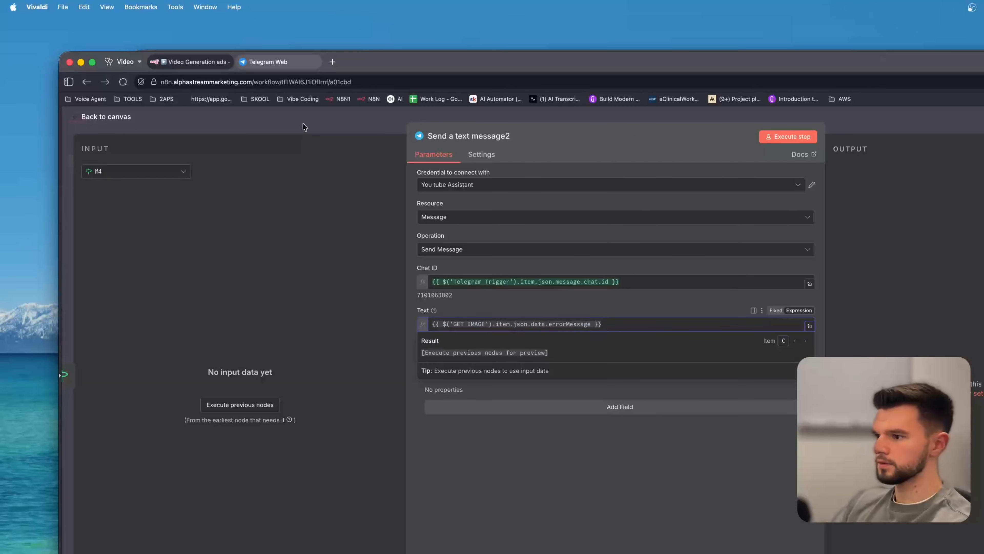
Fill Send a text message3's Text with the GET IMAGE errorMessage expression and its Chat ID with the Telegram Trigger1 chat id.
double_click(636, 546)
left_click(455, 316)
key("super+v")
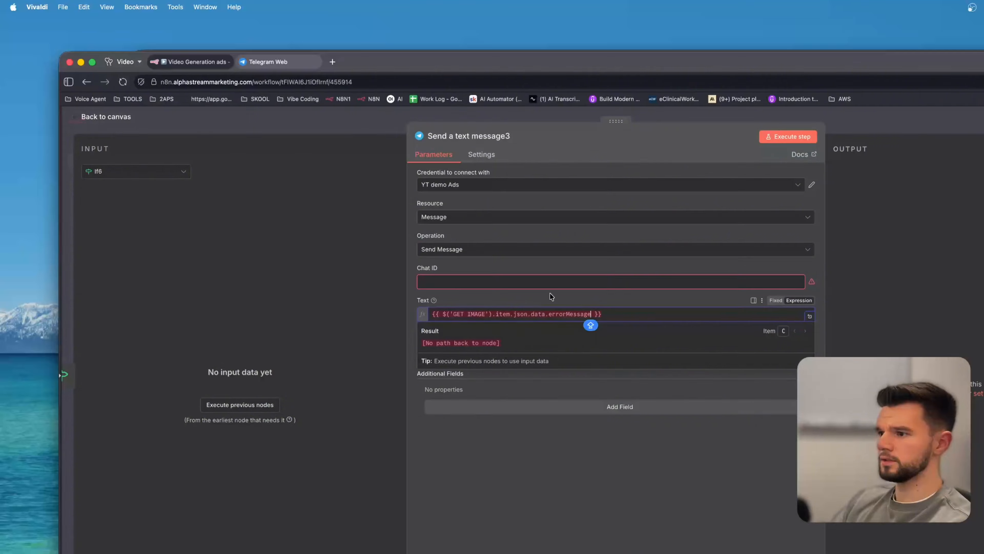
left_click(645, 299)
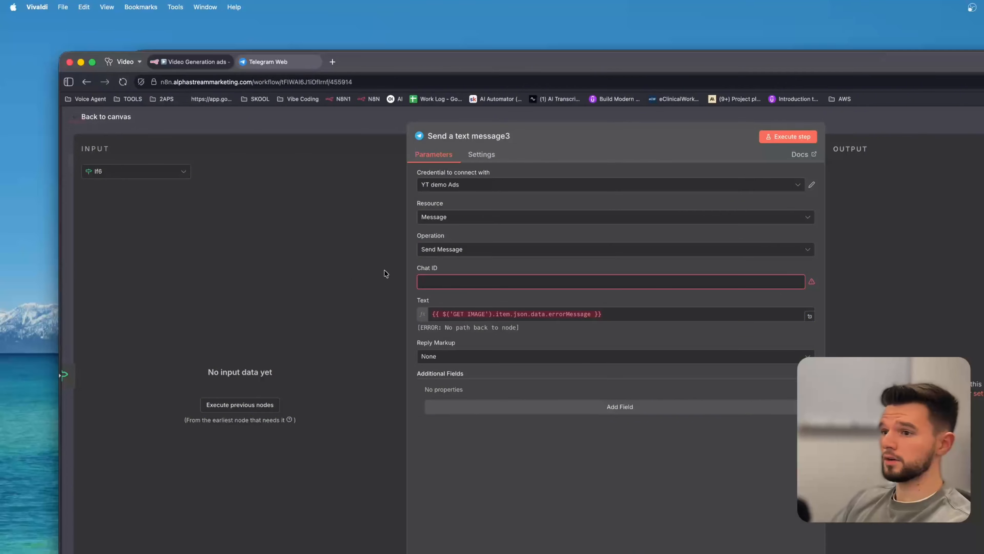
left_click(113, 179)
left_click(136, 308)
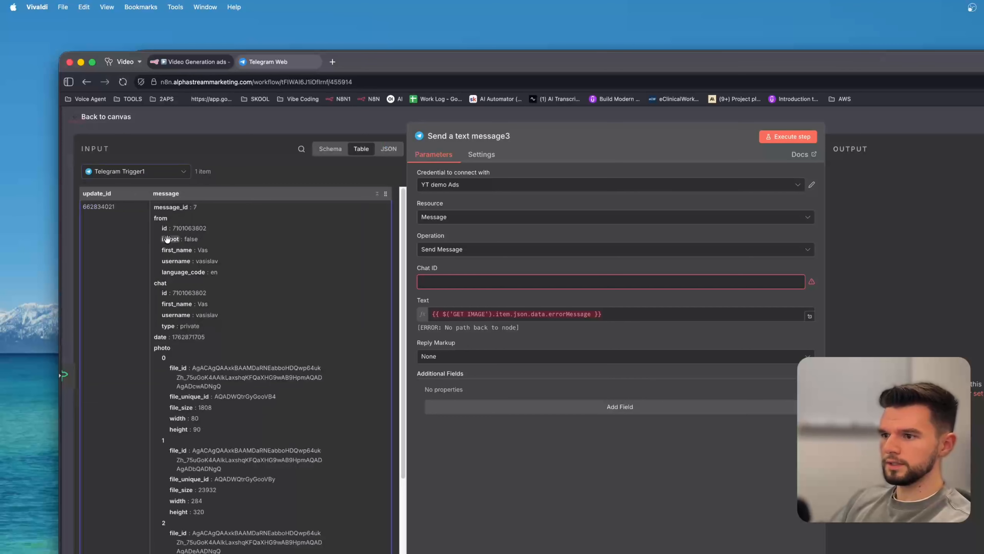
left_click_drag(166, 293, 483, 271)
key("Escape")
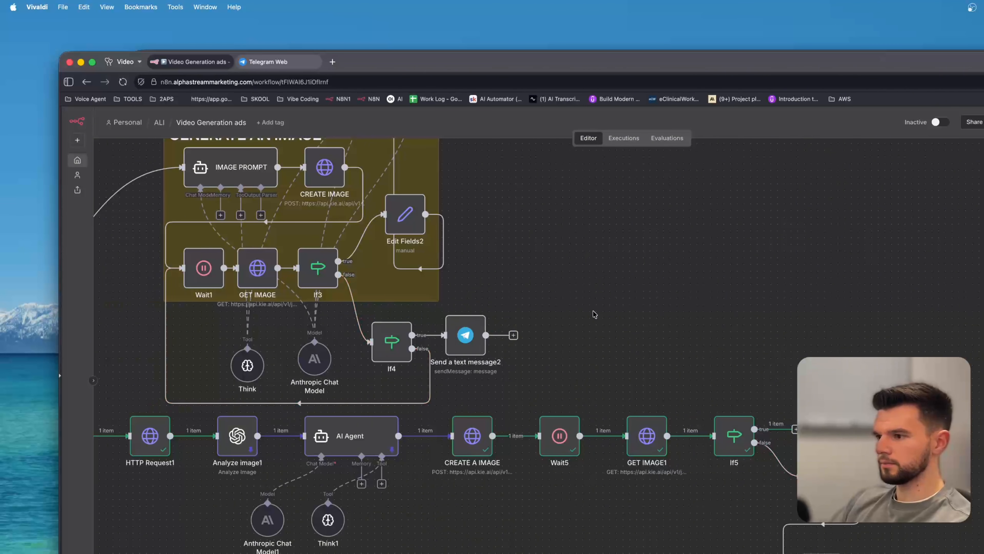
Connect If6's false output back to the Wait5 node to form a retry loop.
scroll(514, 330, "down", 5)
scroll(514, 331, "right", 8)
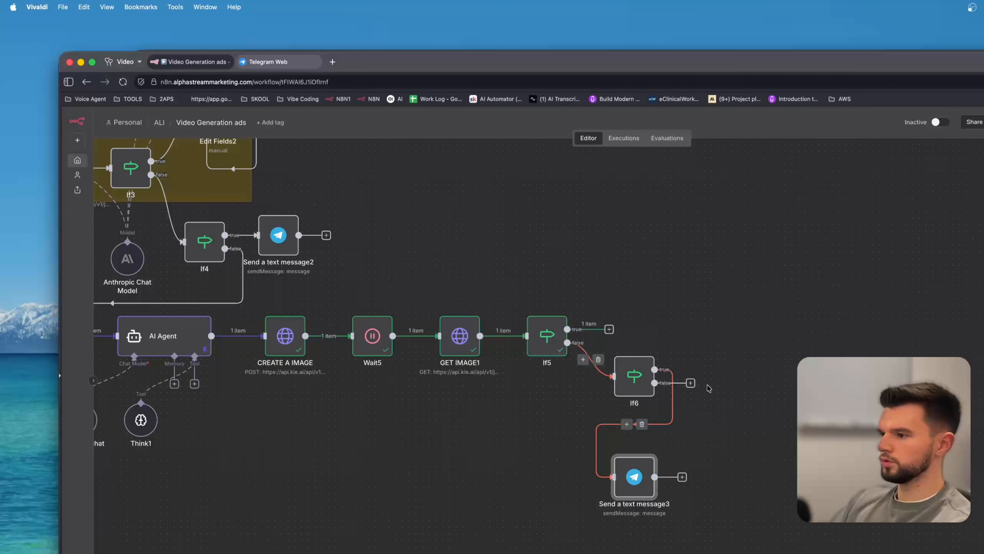
left_click_drag(691, 383, 341, 350)
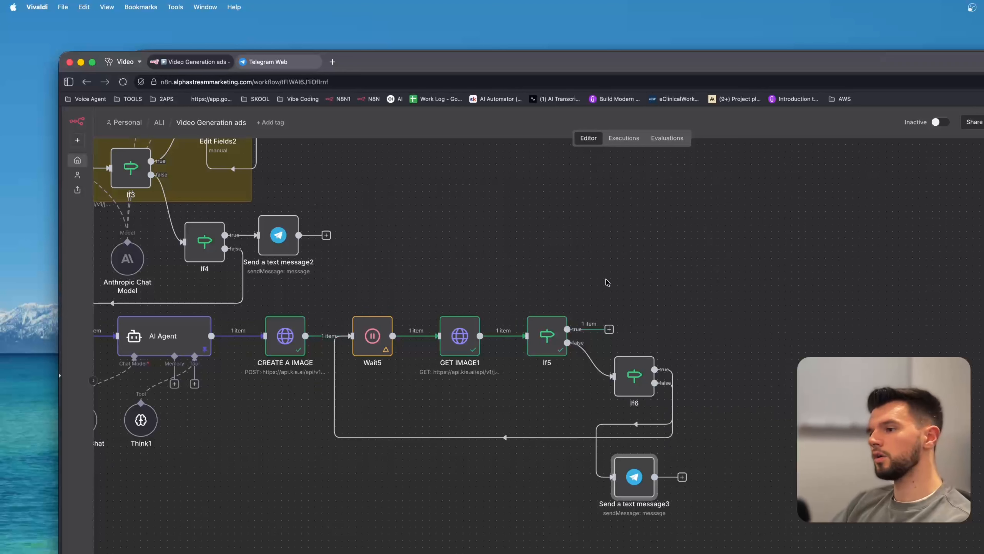
Open the Wait5 node to review its wait settings, then return to the canvas.
mouse_move(422, 341)
double_click(392, 329)
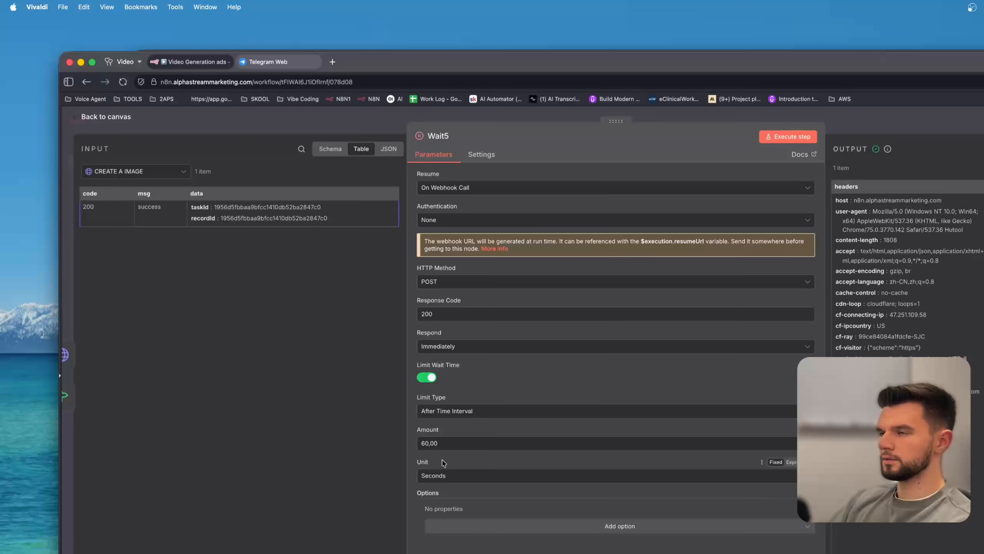
key("Escape")
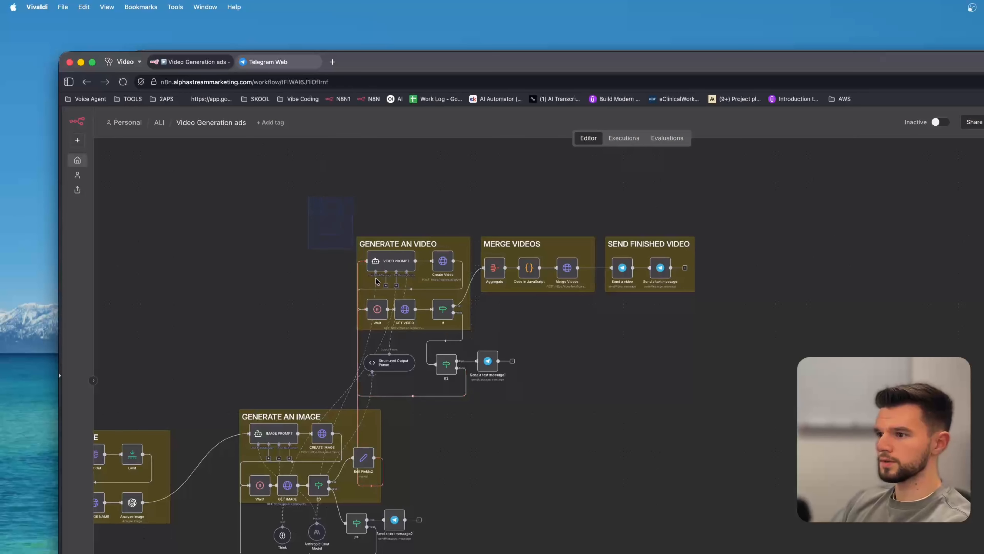
Rearrange the GENERATE AN VIDEO section beside the GENERATE AN IMAGE section on the canvas.
left_click_drag(376, 280, 471, 387)
left_click_drag(398, 258, 513, 392)
scroll(782, 543, "down", 3)
left_click_drag(759, 540, 693, 375)
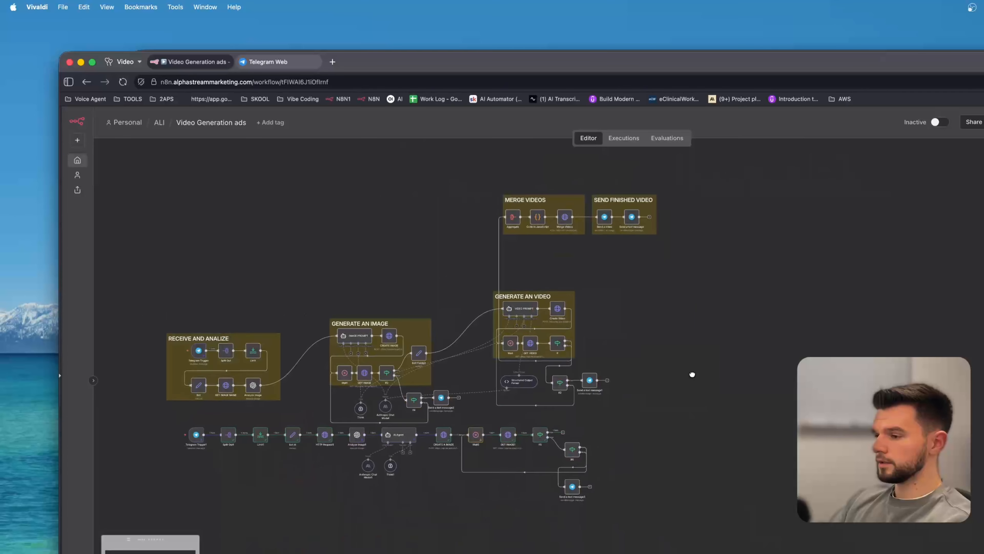
Reposition If6 and Send a text message3 directly below If5.
scroll(693, 374, "up", 5)
scroll(697, 396, "down", 5)
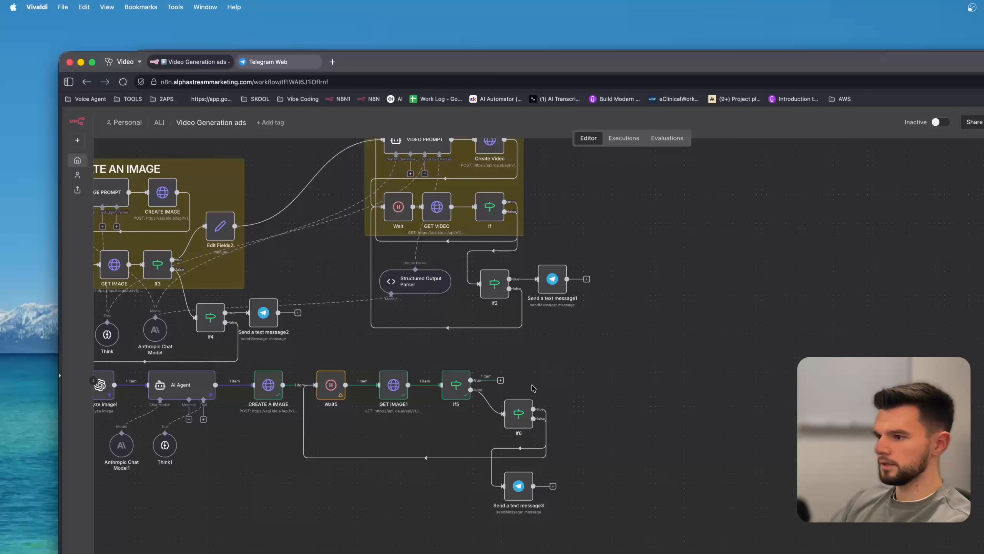
left_click_drag(576, 531, 433, 451)
left_click_drag(519, 413, 457, 448)
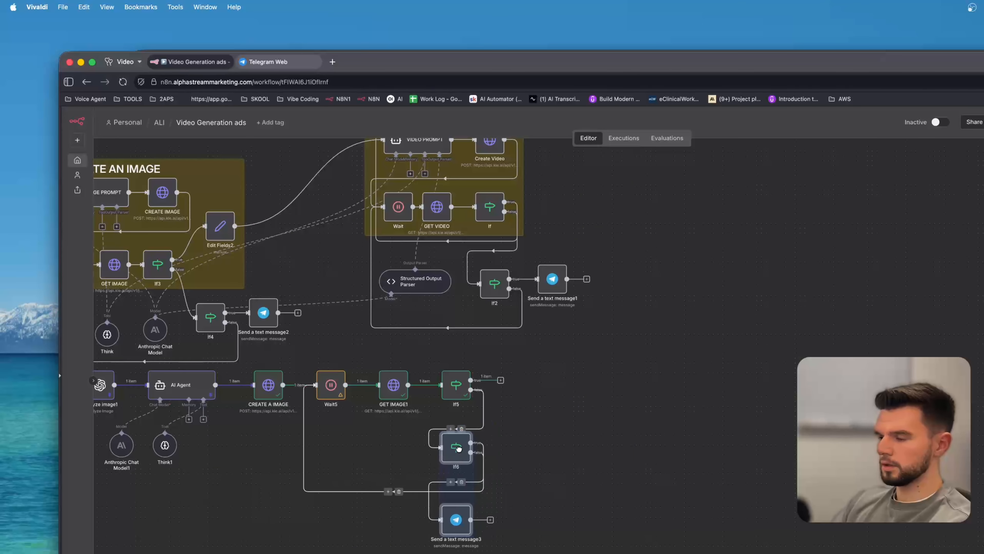
left_click(649, 415)
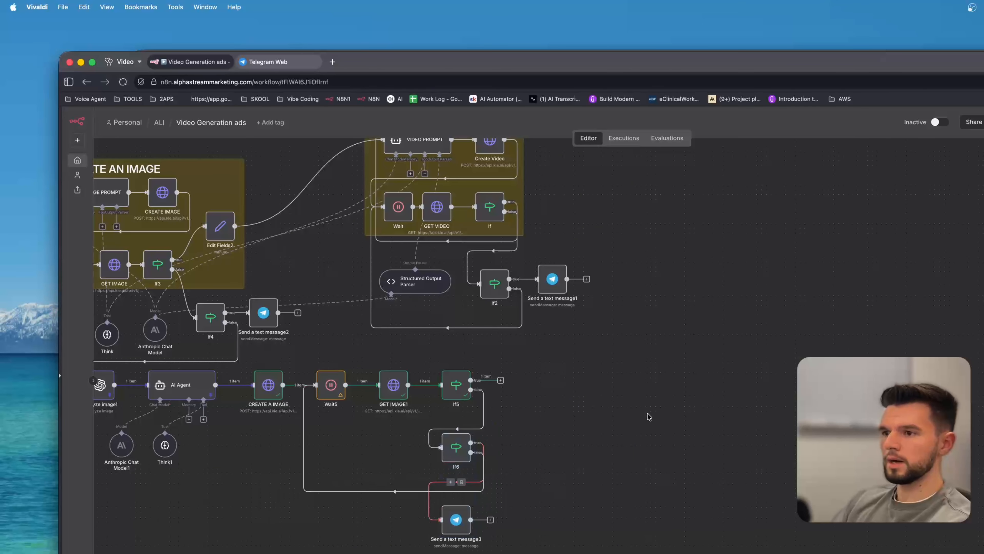
Open Edit Fields2 and copy its JSON.parse resultUrls expression for the new Edit Fields node after If5.
scroll(648, 416, "left", 3)
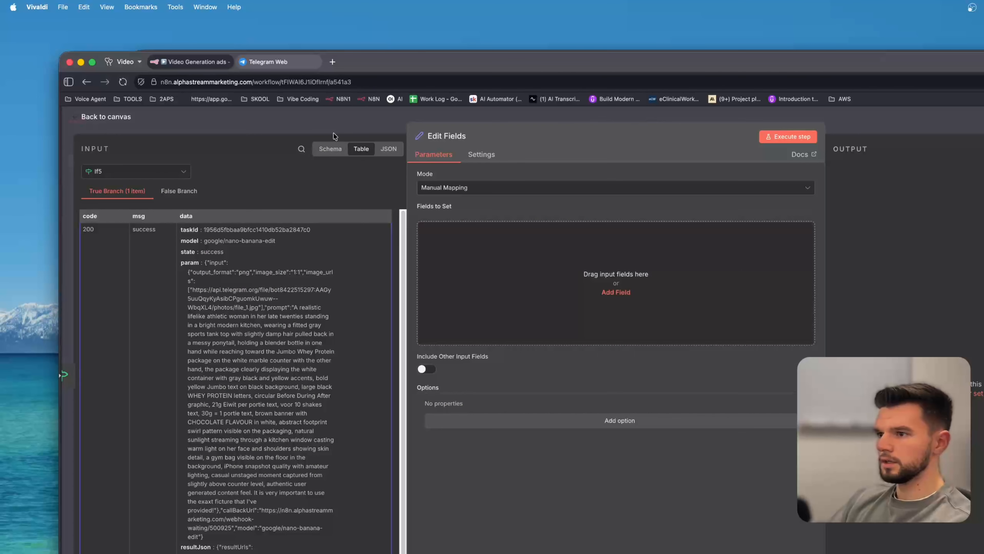
key("Escape")
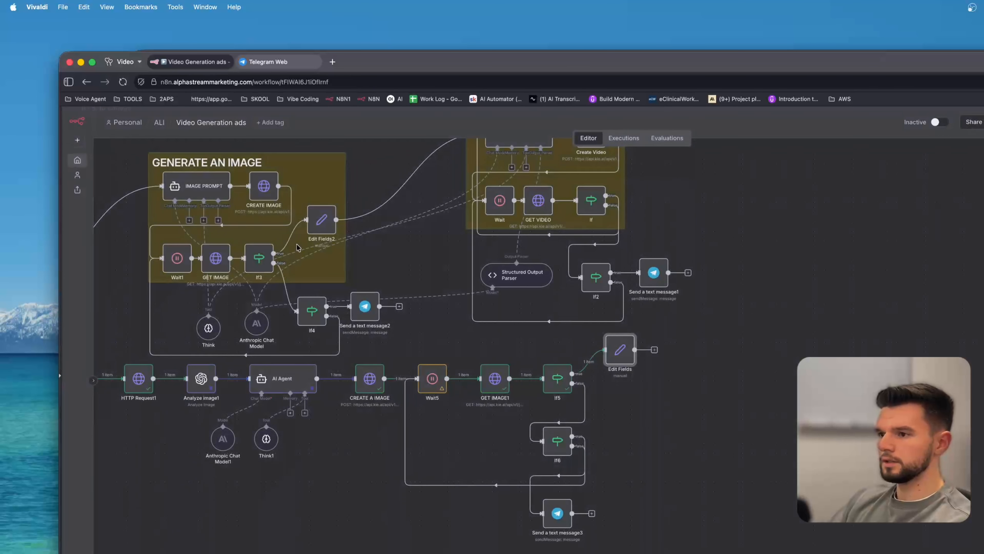
double_click(322, 219)
left_click(704, 241)
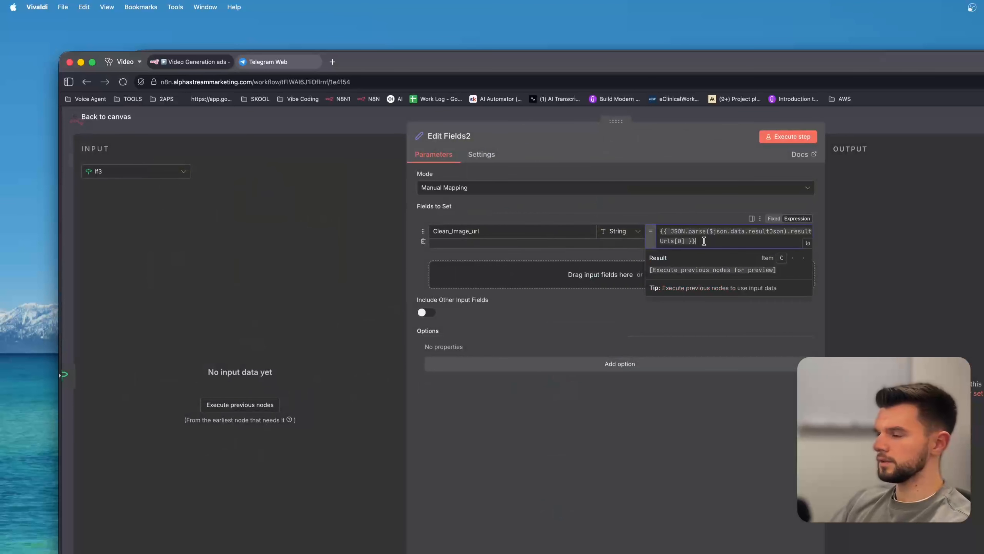
key("super+a")
key("Escape")
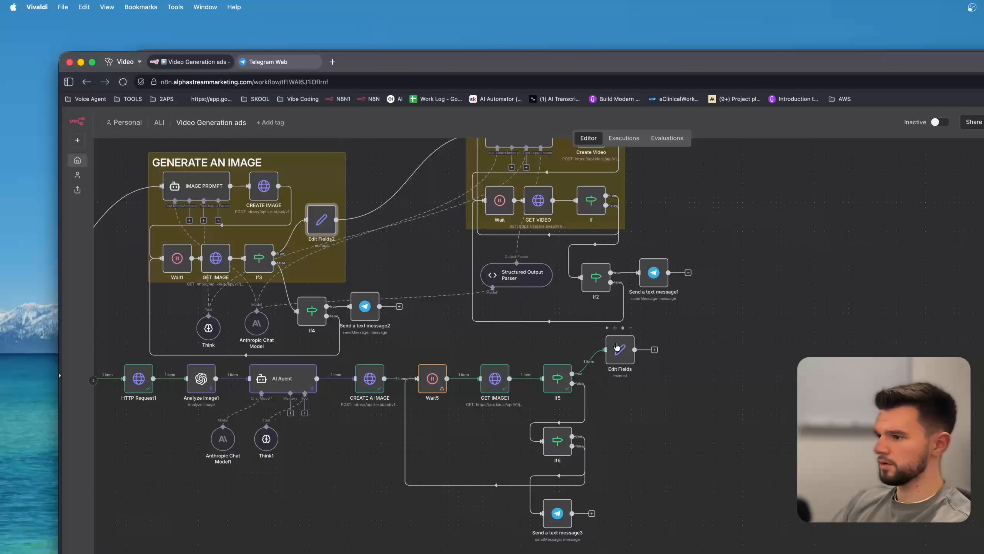
Rename the Edit Fields node on If5's true output to CLEAN IMAGE URL.
left_click_drag(622, 361, 620, 367)
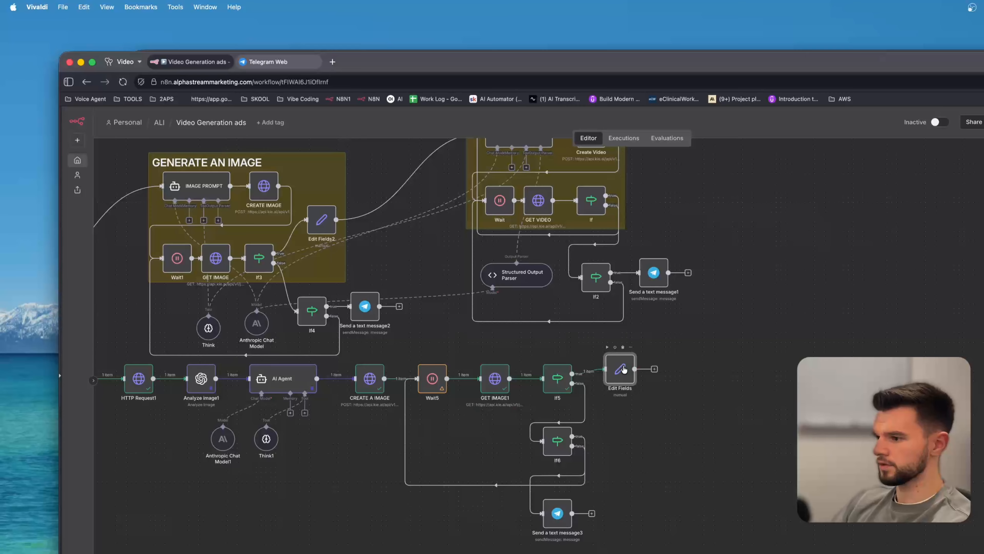
key("F2")
type("CLEAN IMA")
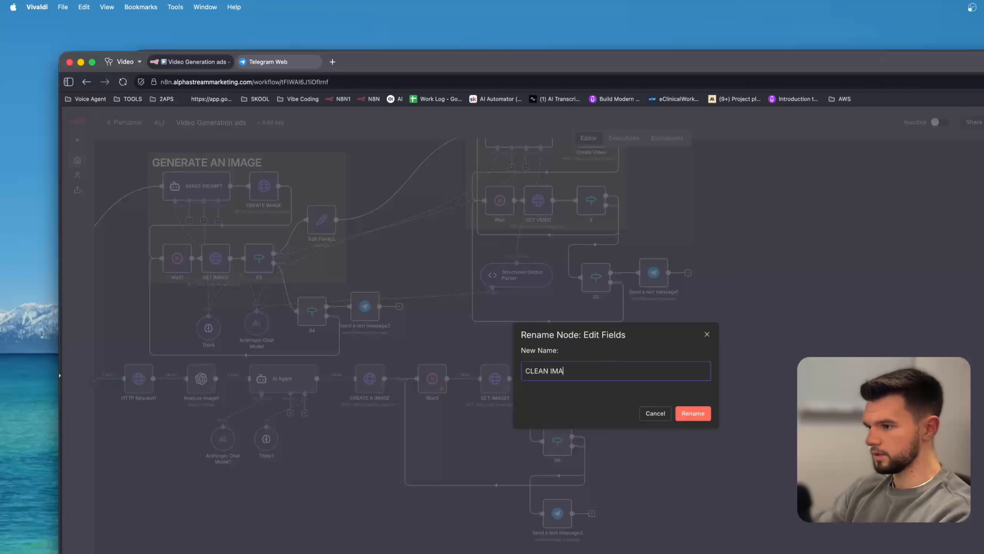
type("GE ULR")
key("BackSpace")
key("BackSpace")
type("RL")
key("Return")
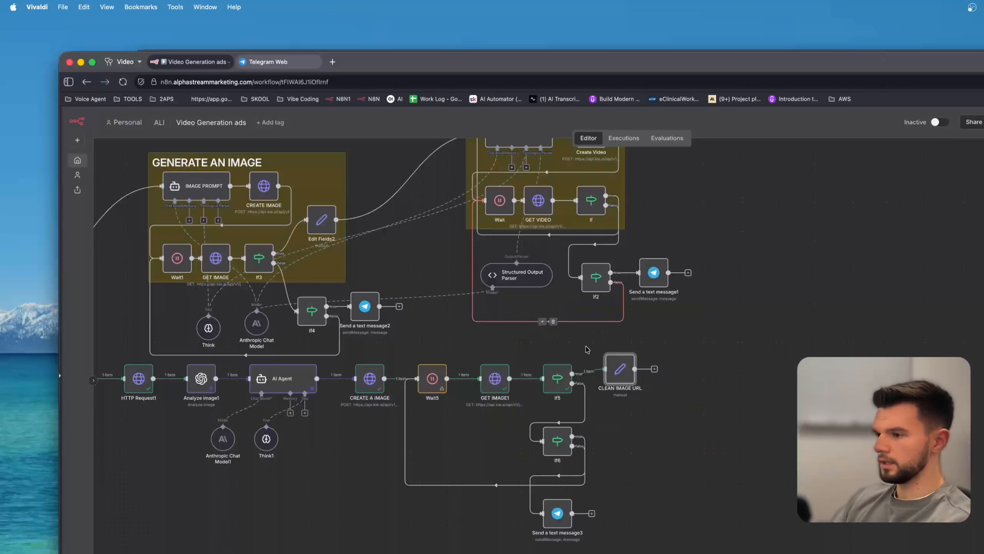
Open CLEAN IMAGE URL and rename its field to IMAGE URL.
key("Return")
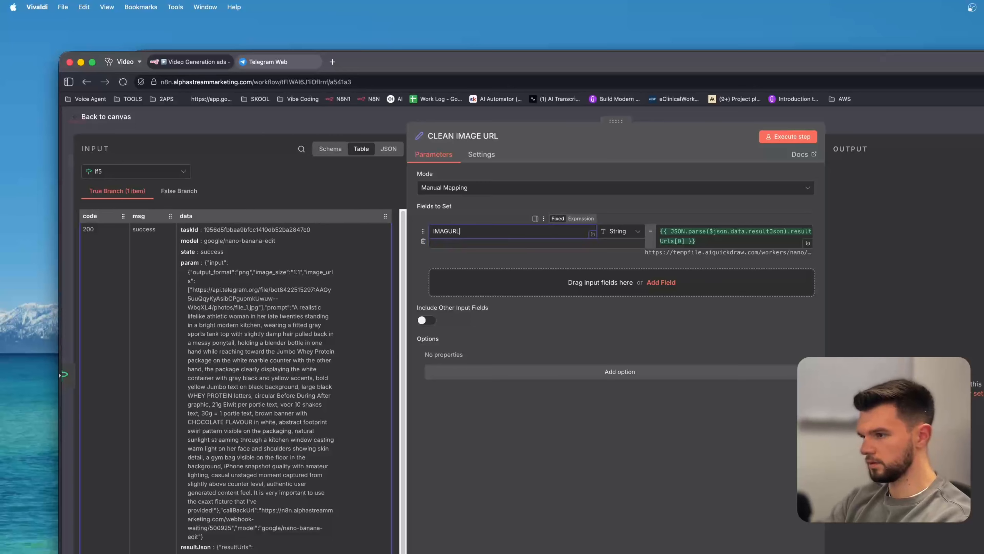
key("BackSpace")
key("BackSpace")
key("BackSpace")
type("E URL")
left_click(617, 475)
Try adding the resultJson input field as a second field, then delete it.
scroll(255, 486, "down", 1)
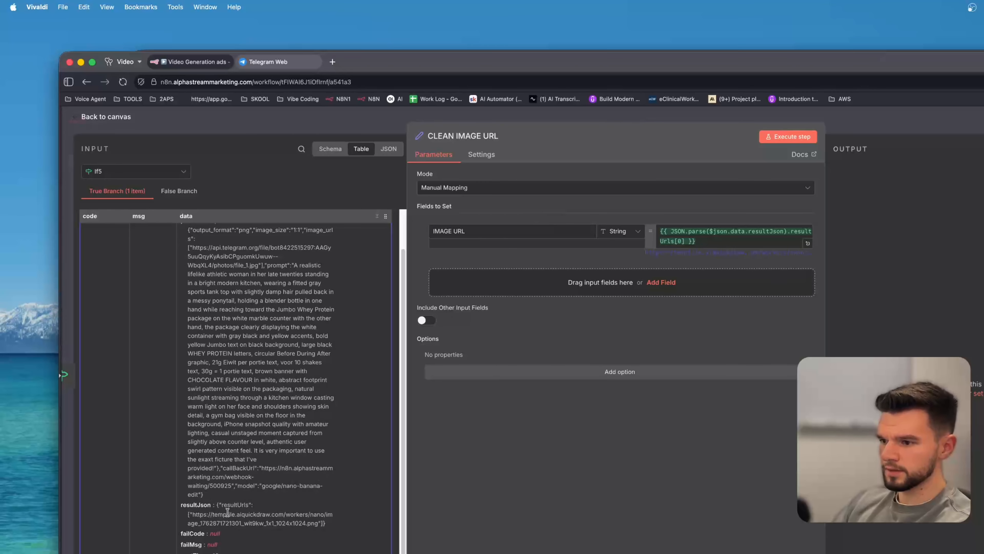
left_click_drag(195, 504, 489, 292)
left_click(808, 276)
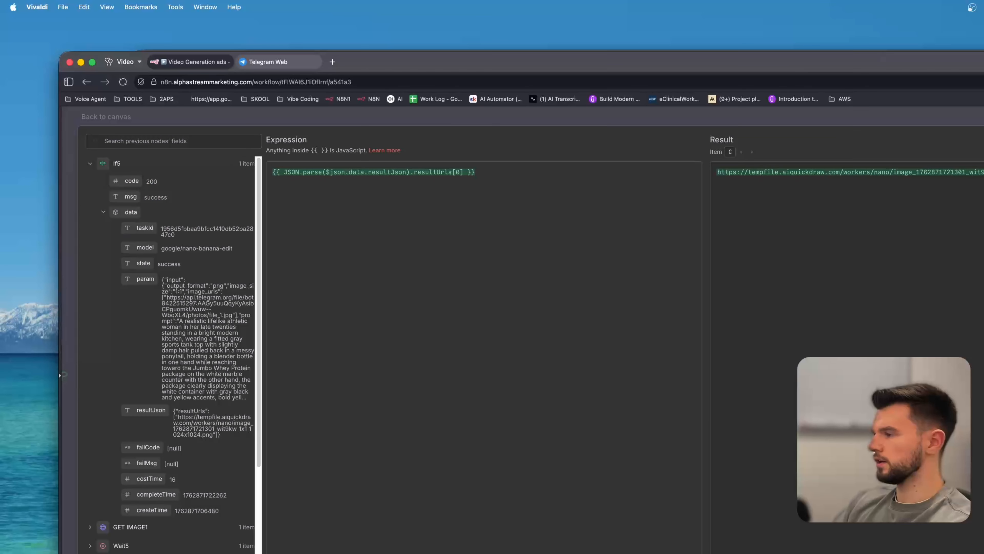
key("Escape")
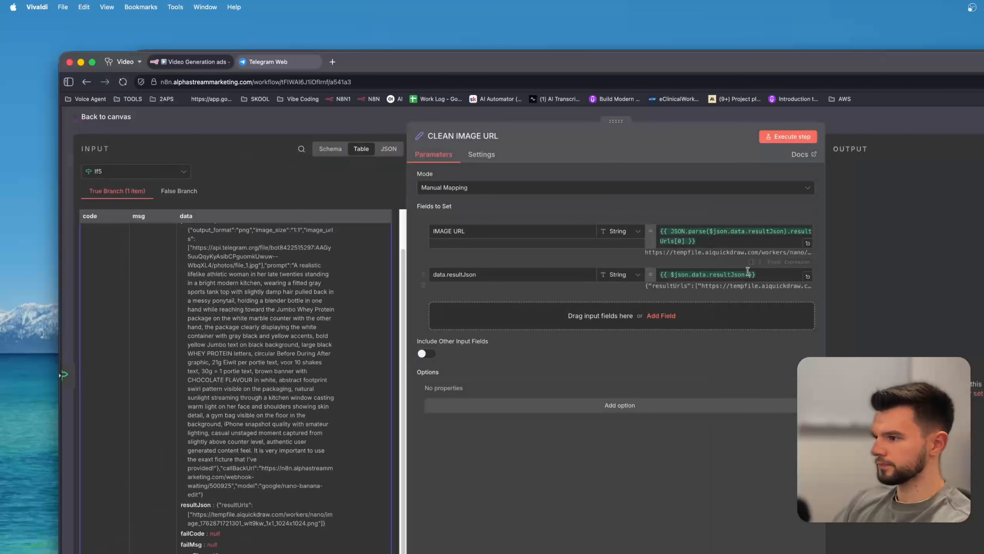
left_click(423, 285)
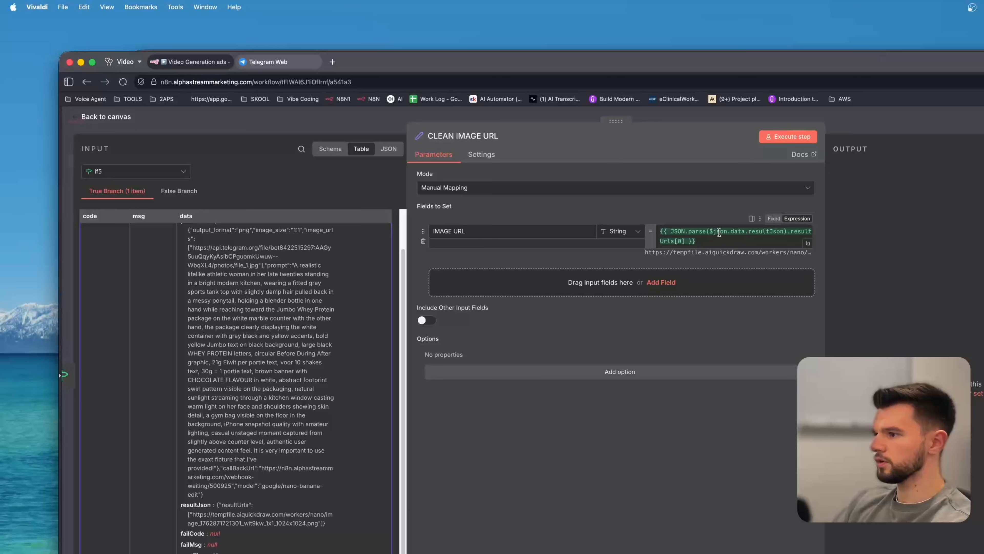
Examine the IMAGE URL expression and its result in the full expression editor.
left_click_drag(714, 231, 723, 230)
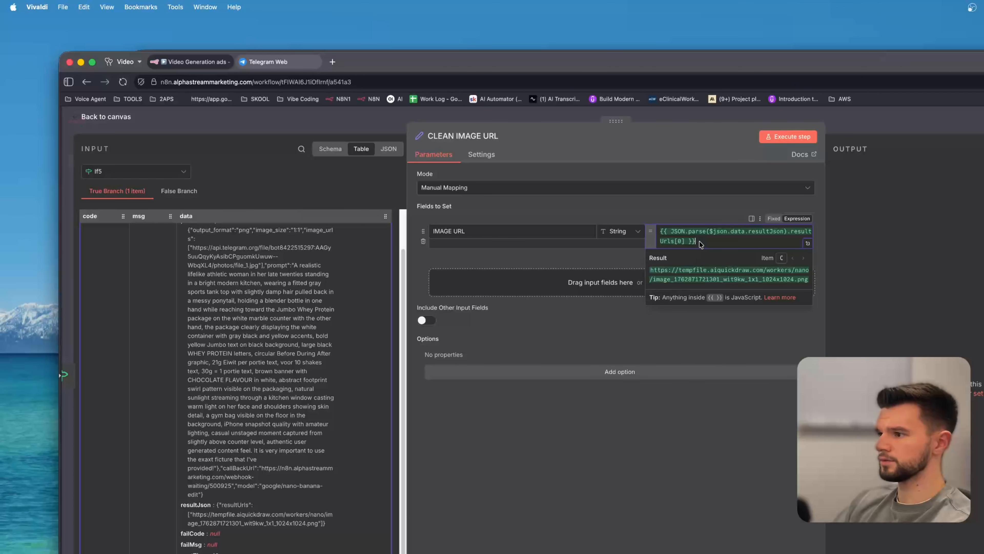
key("Caps_Lock")
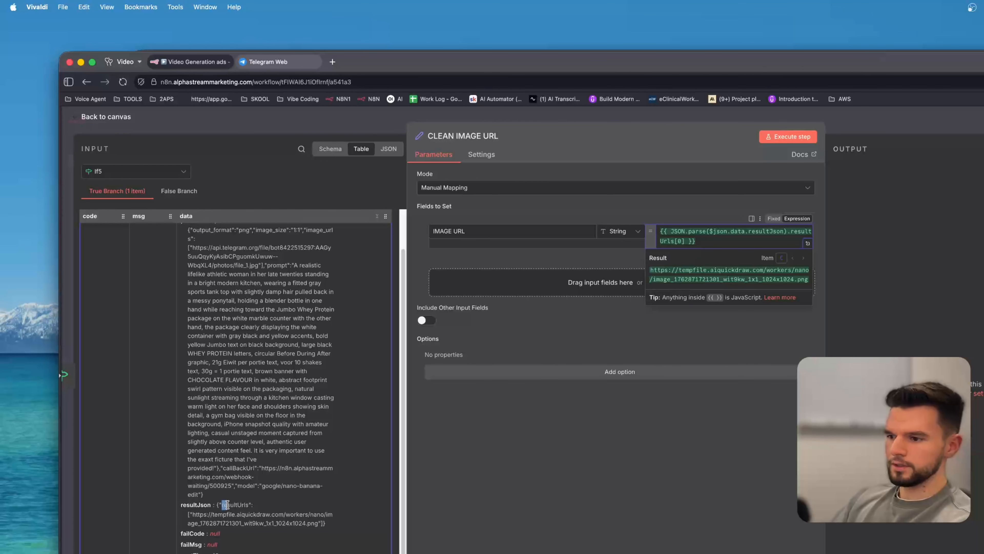
left_click_drag(227, 505, 319, 523)
left_click(319, 523)
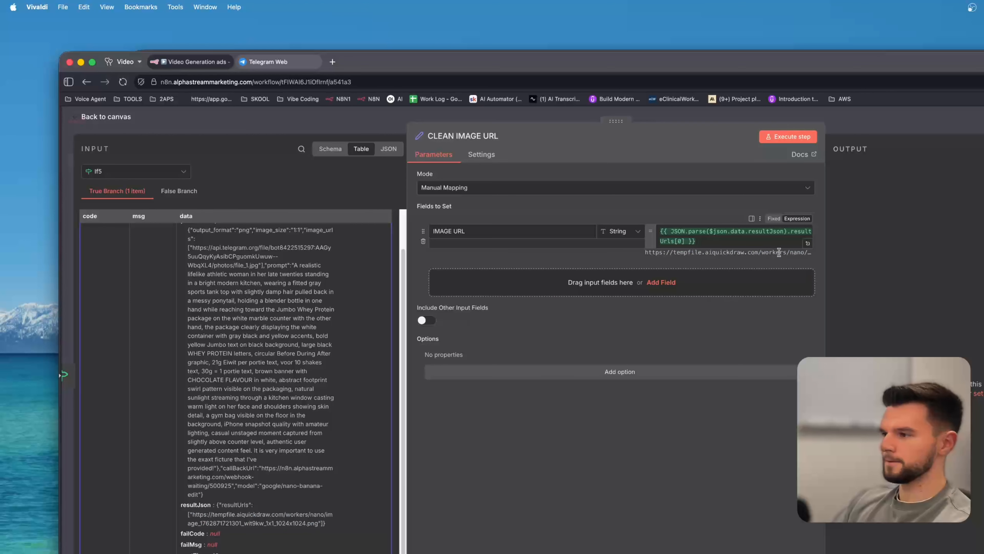
left_click(807, 243)
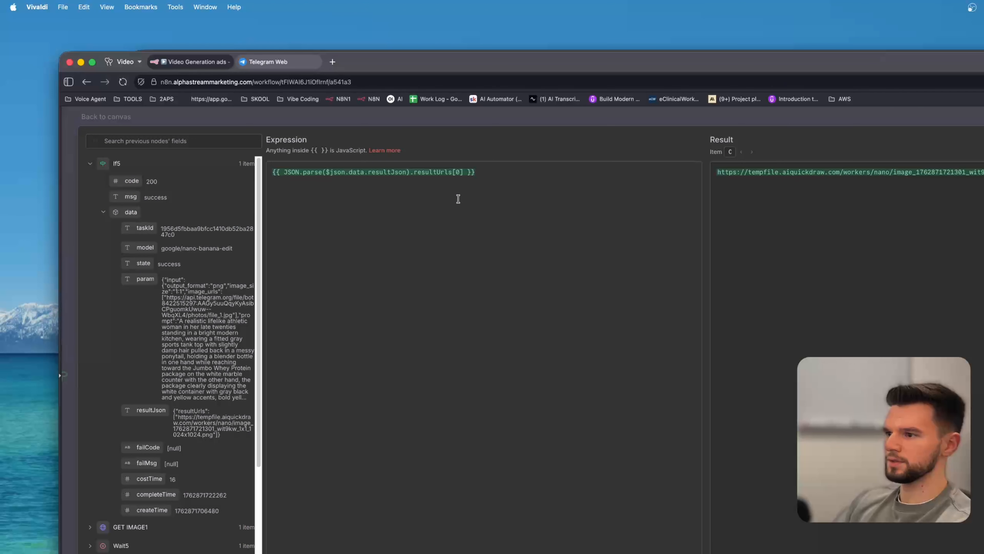
left_click_drag(502, 172, 242, 168)
left_click(435, 209)
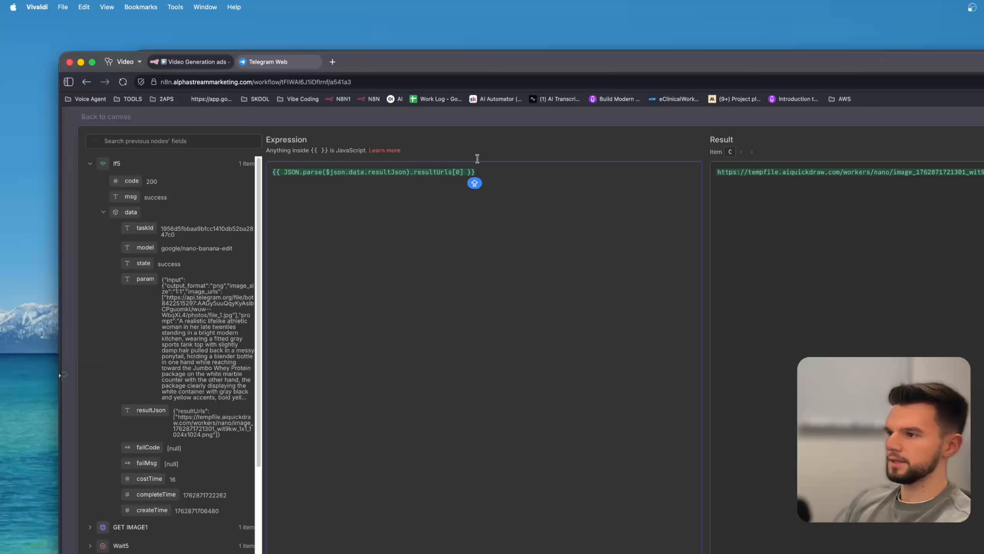
left_click(512, 121)
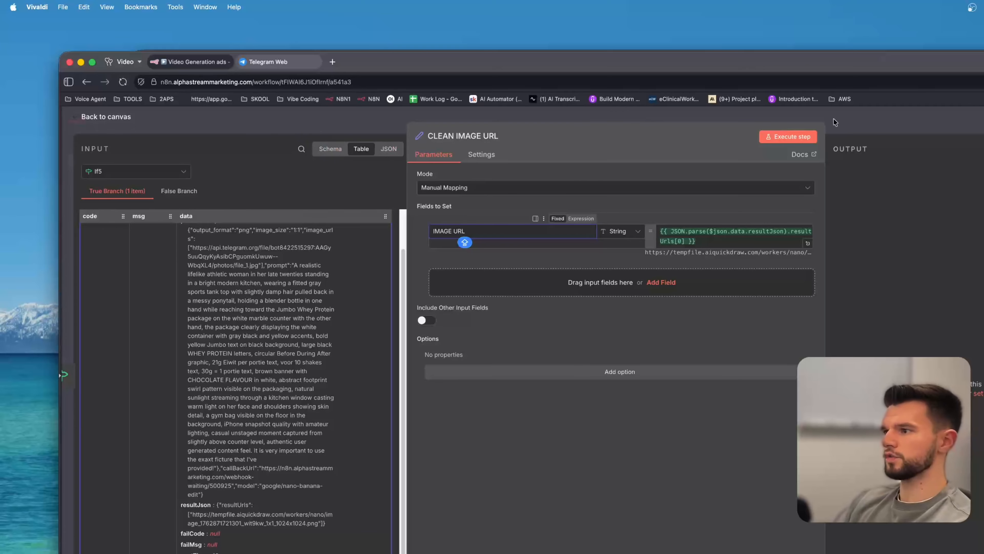
key("Escape")
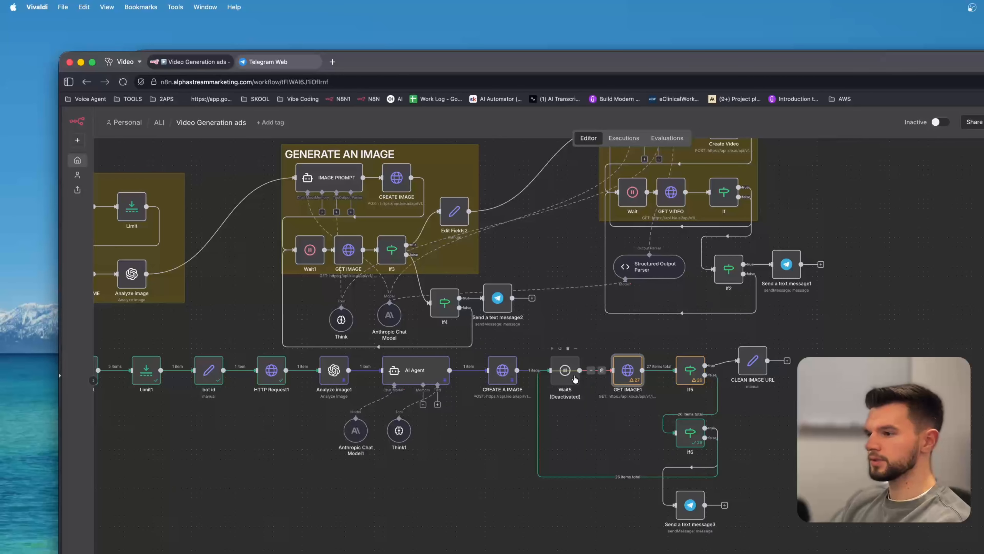
Clear GET IMAGE1's taskId query value and switch its input view to CREATE A IMAGE.
double_click(622, 371)
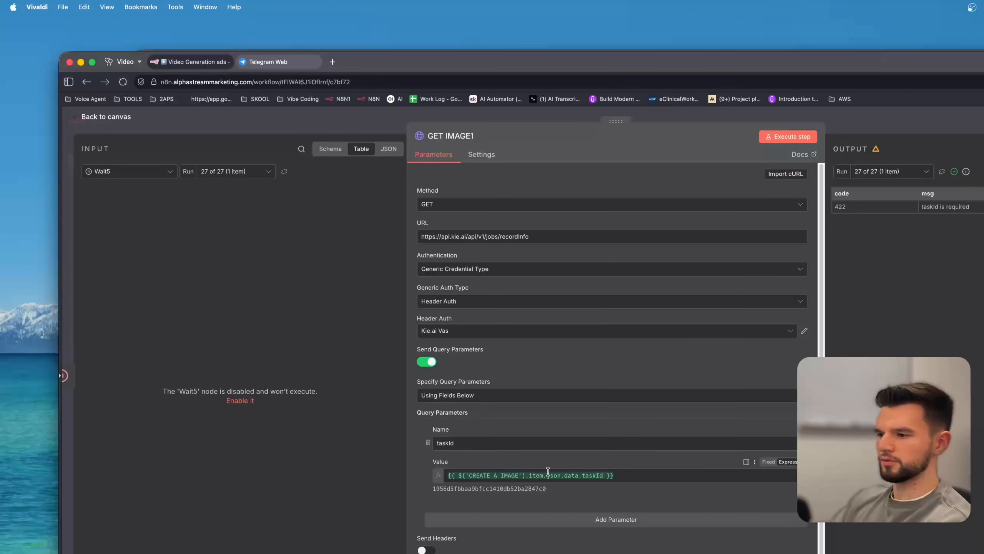
key("Escape")
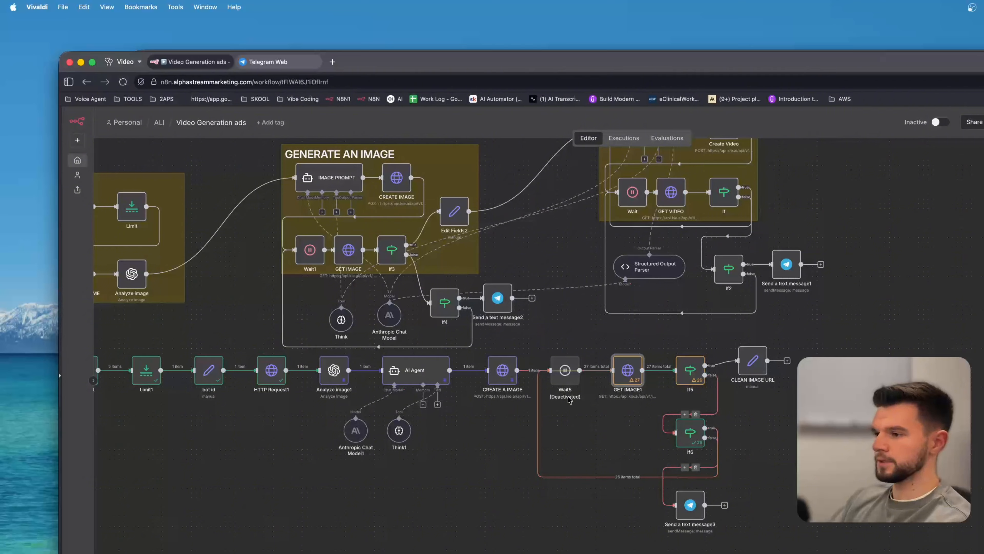
double_click(627, 370)
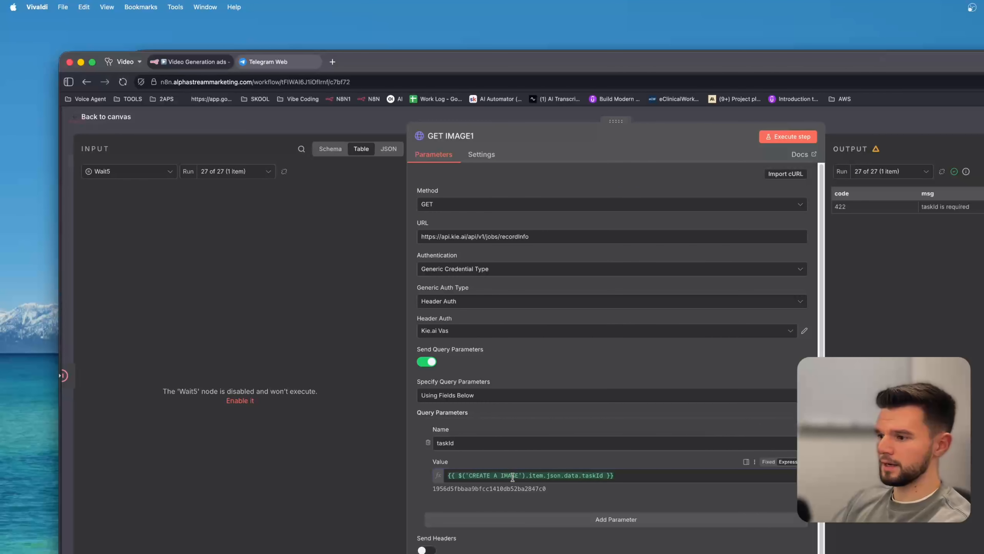
triple_click(536, 475)
key("BackSpace")
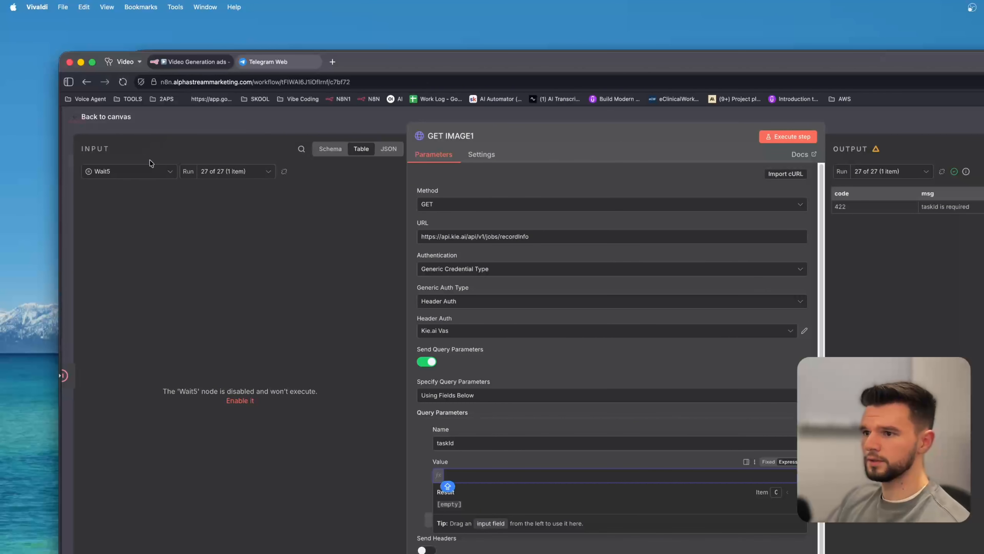
left_click(149, 171)
left_click(152, 212)
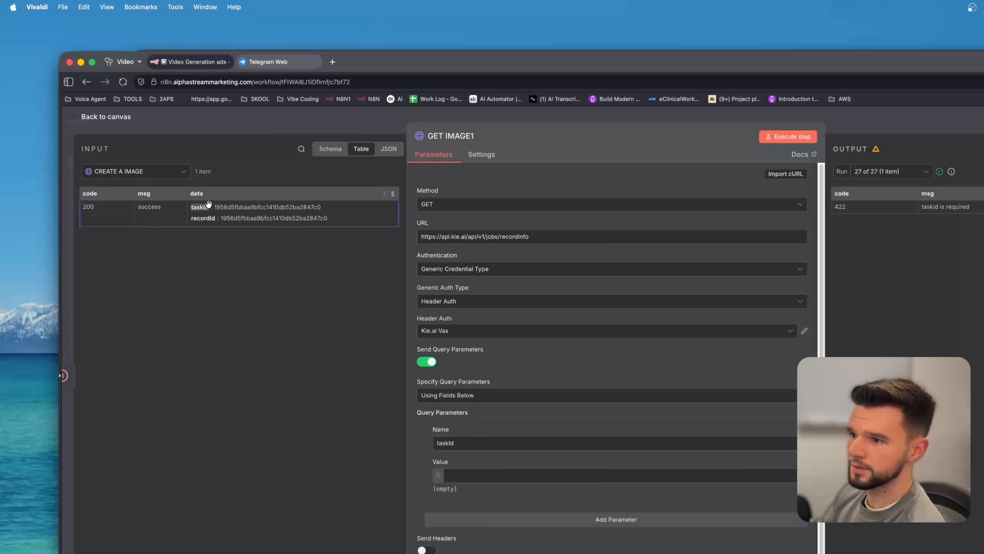
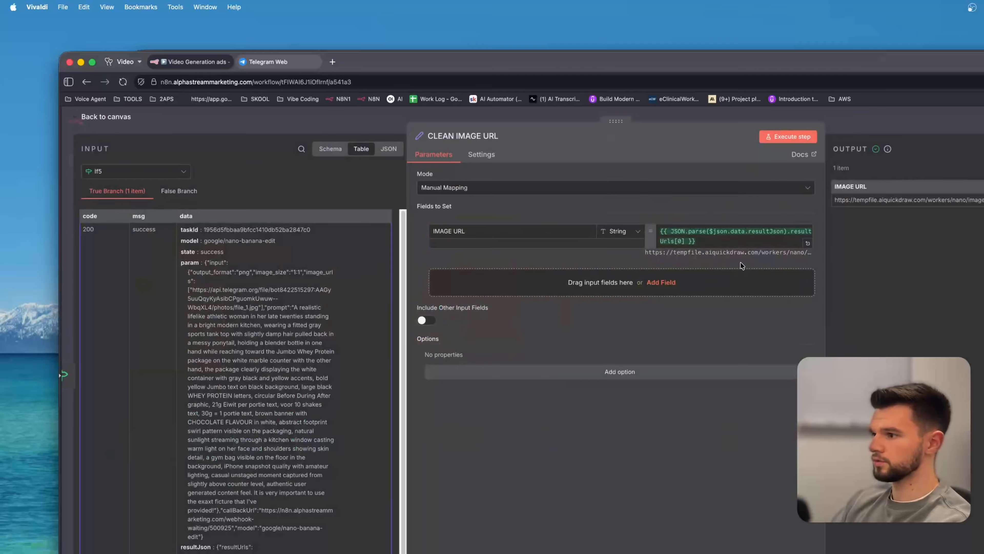
Add an AI Agent node connected after the CLEAN IMAGE URL node.
left_click(730, 243)
left_click(355, 123)
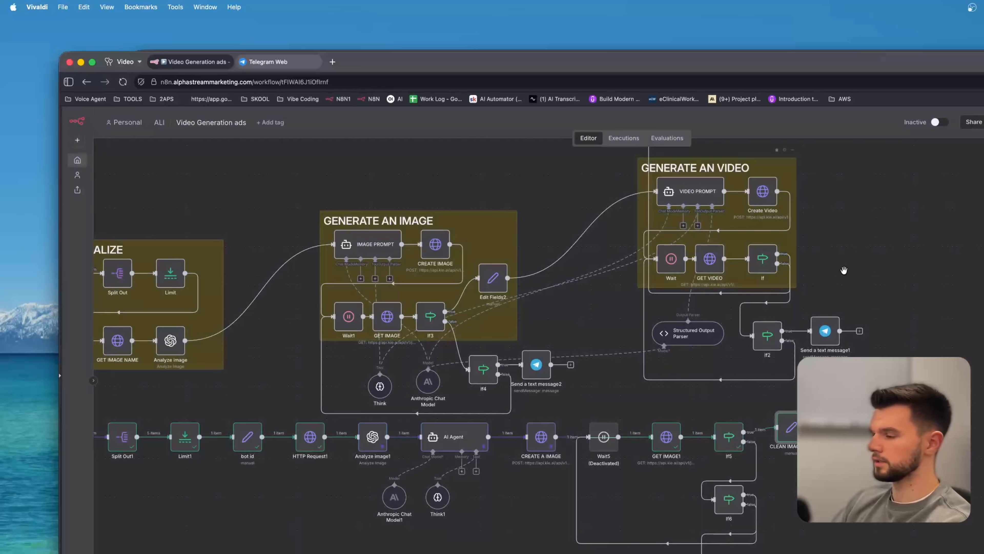
scroll(783, 317, "right", 4)
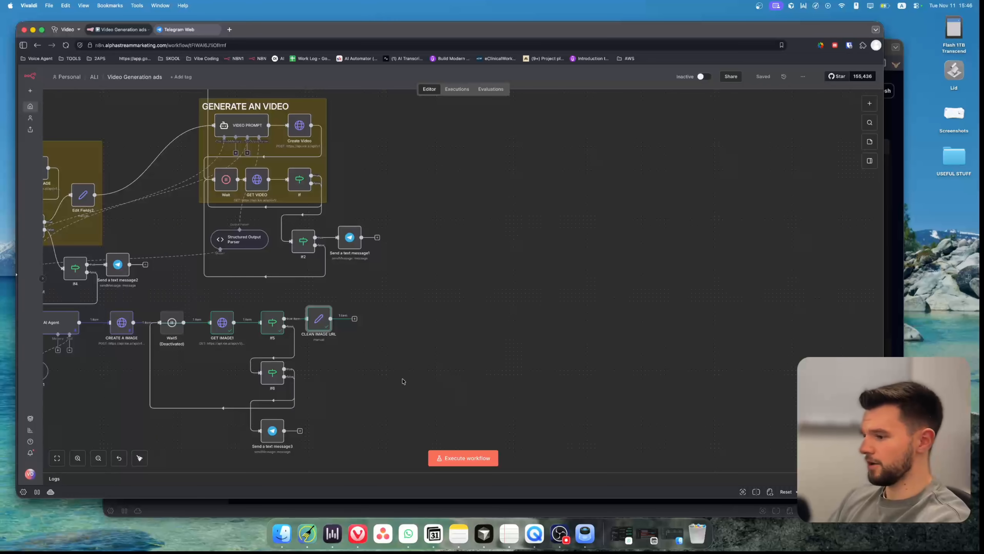
left_click(355, 319)
type("AI")
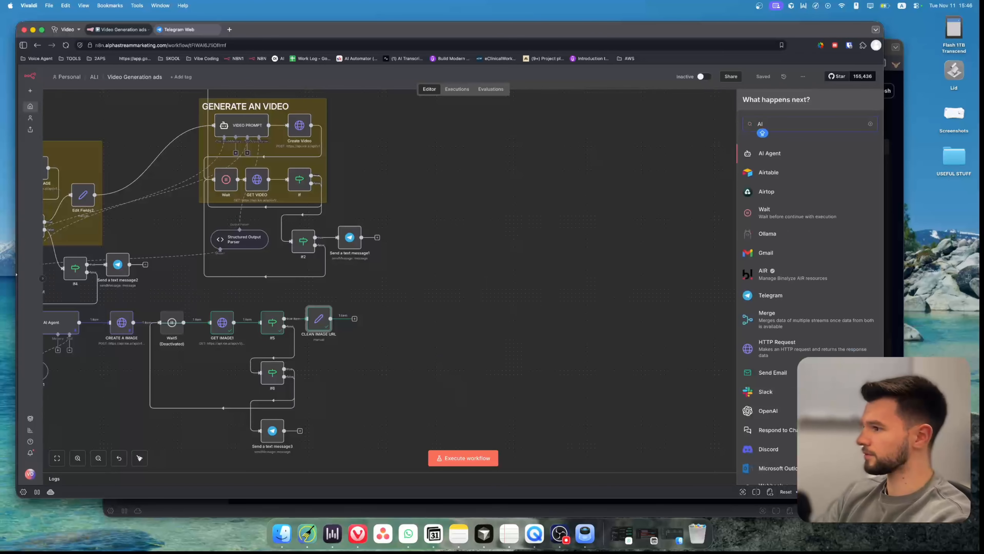
key("Return")
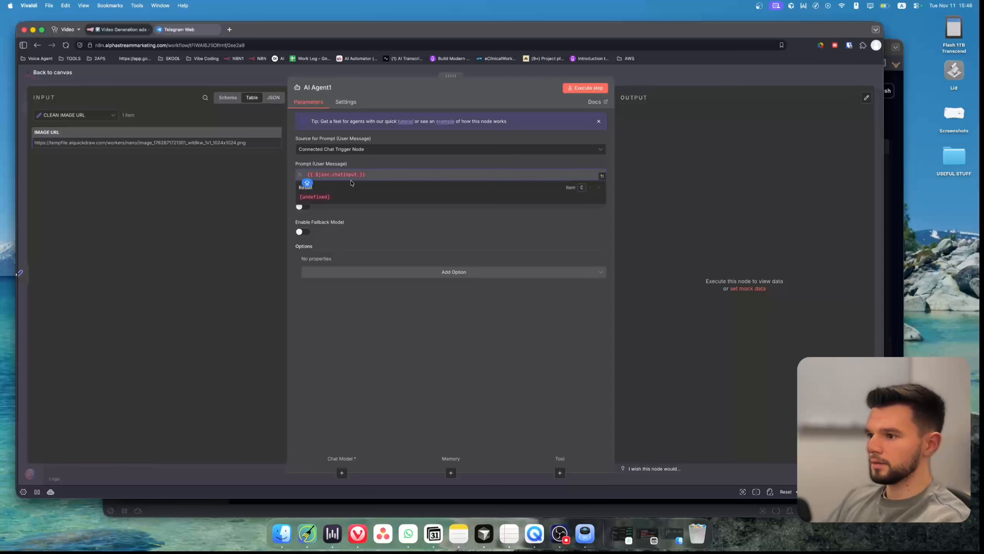
Set the new agent's prompt source to Define below and add a System Message option.
left_click(363, 151)
left_click(339, 186)
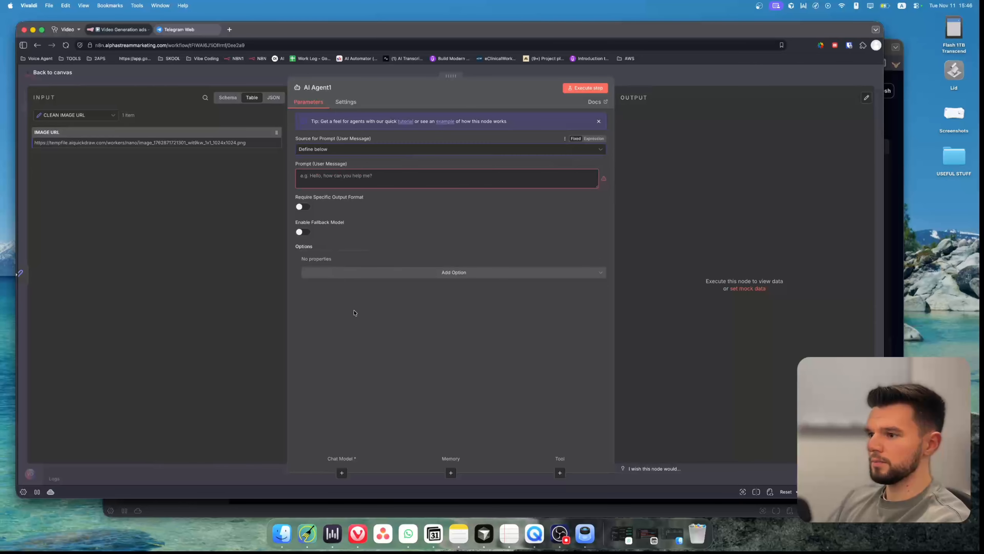
left_click(454, 272)
left_click(341, 292)
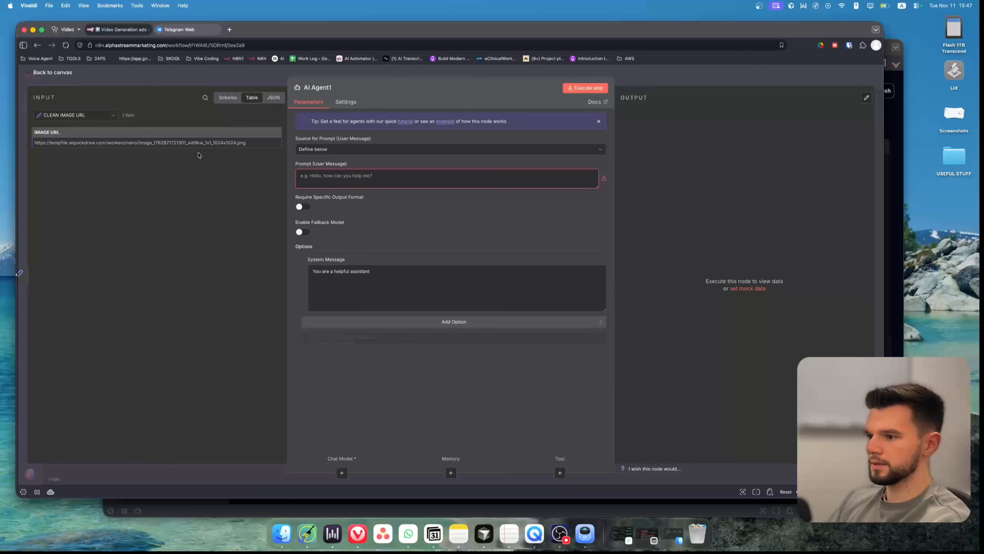
left_click(191, 85)
scroll(488, 310, "down", 3)
scroll(488, 310, "left", 3)
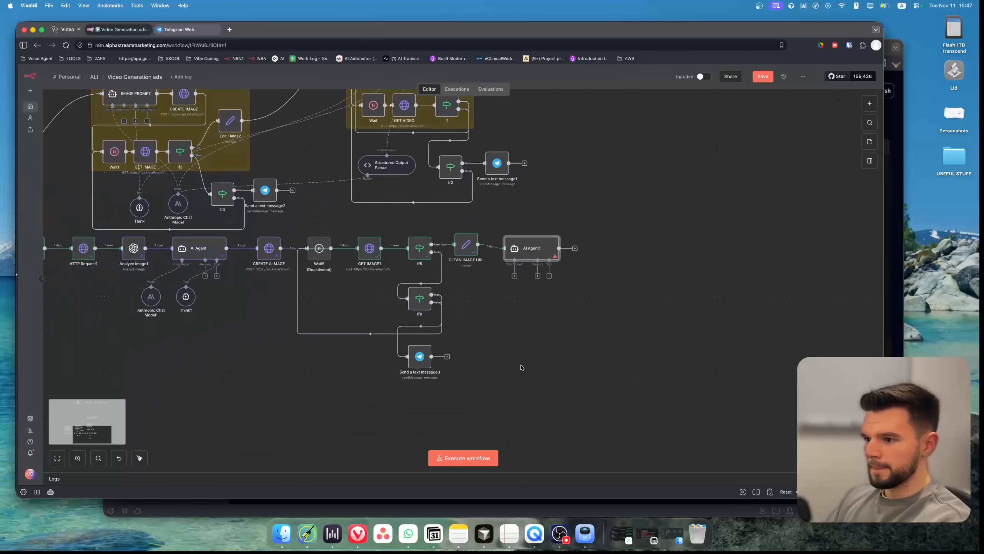
Connect Anthropic Chat Model1 and Think1 to the new agent as its chat model and tool.
left_click_drag(230, 320, 247, 345)
left_click(515, 275)
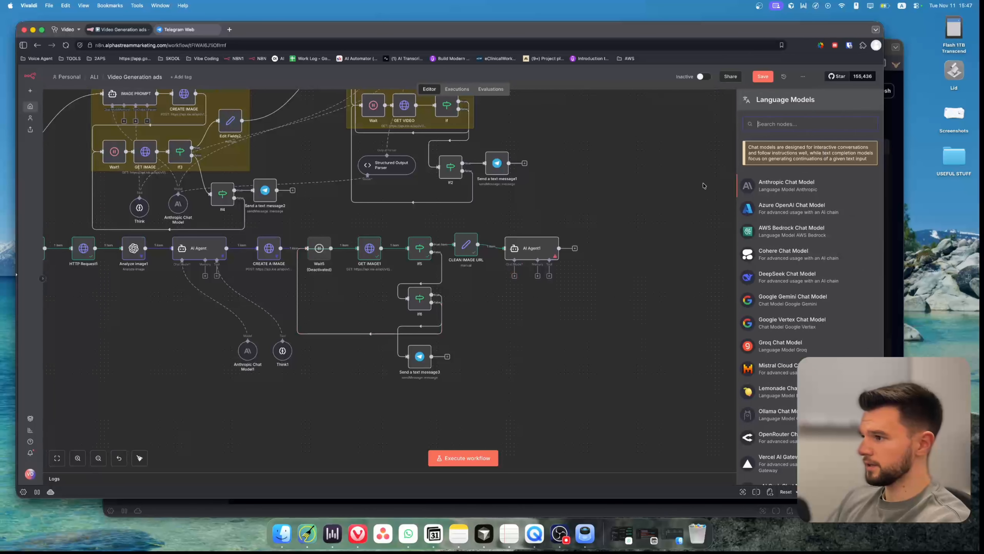
left_click(667, 328)
left_click_drag(515, 276, 249, 339)
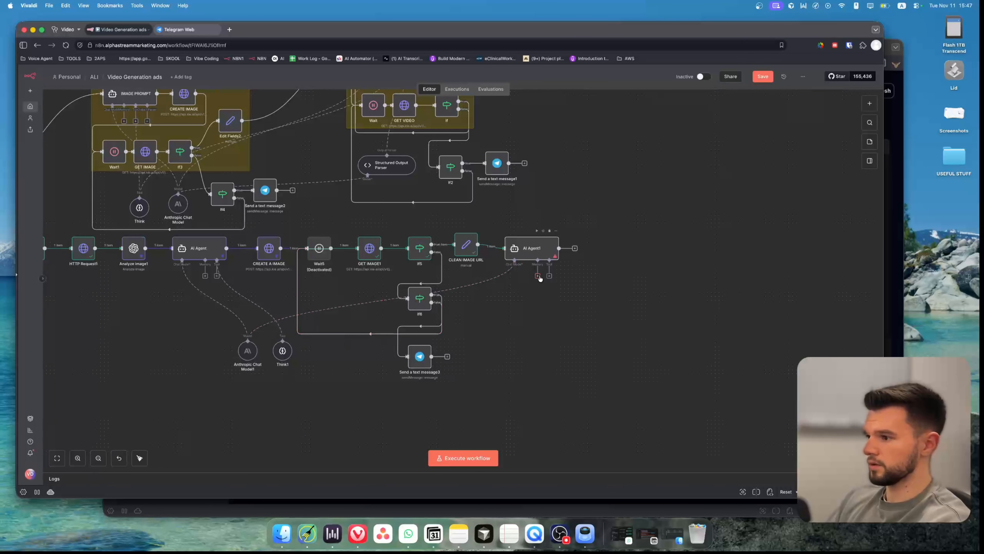
left_click_drag(549, 275, 283, 340)
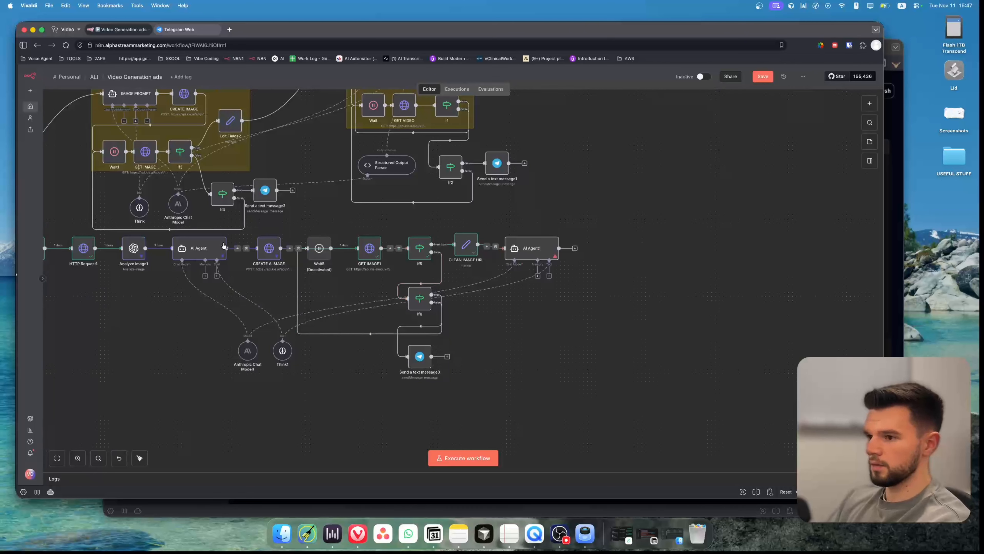
Rename the first AI Agent node to IMAGE PROMPT GENERATOR.
key("F2")
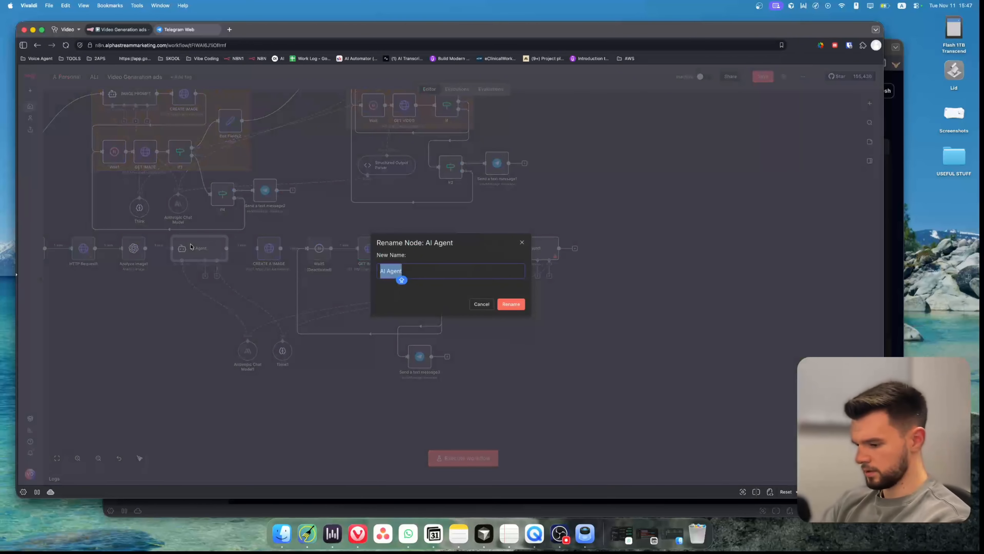
type("ima")
key("BackSpace")
key("BackSpace")
key("BackSpace")
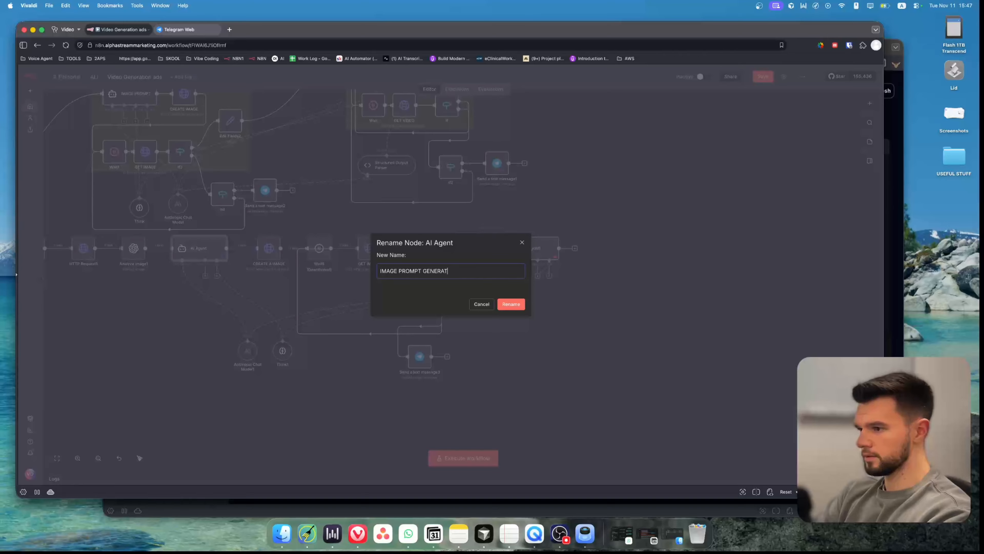
type("IMAGE PROMPT GENERATOR")
key("super+a")
key("super+x")
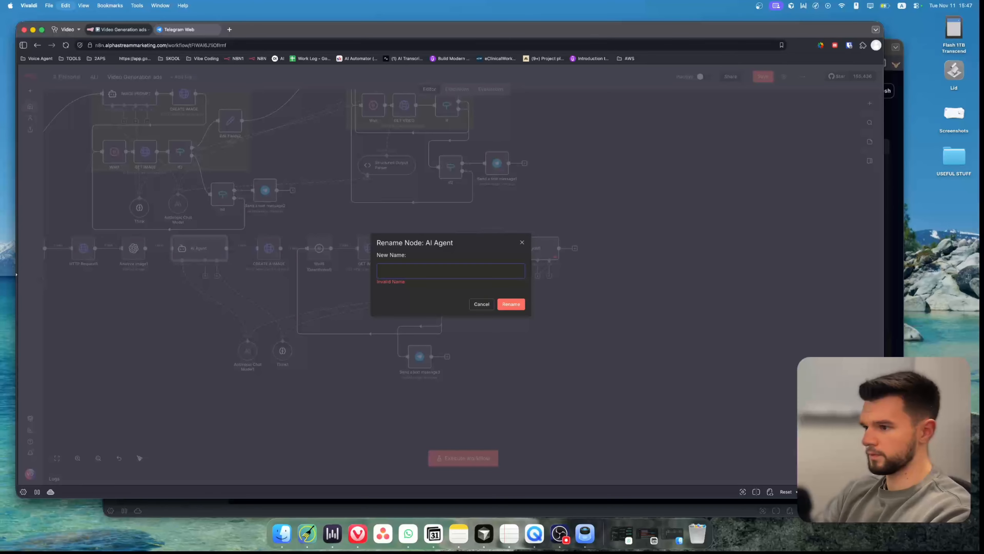
key("super+v")
key("super+a")
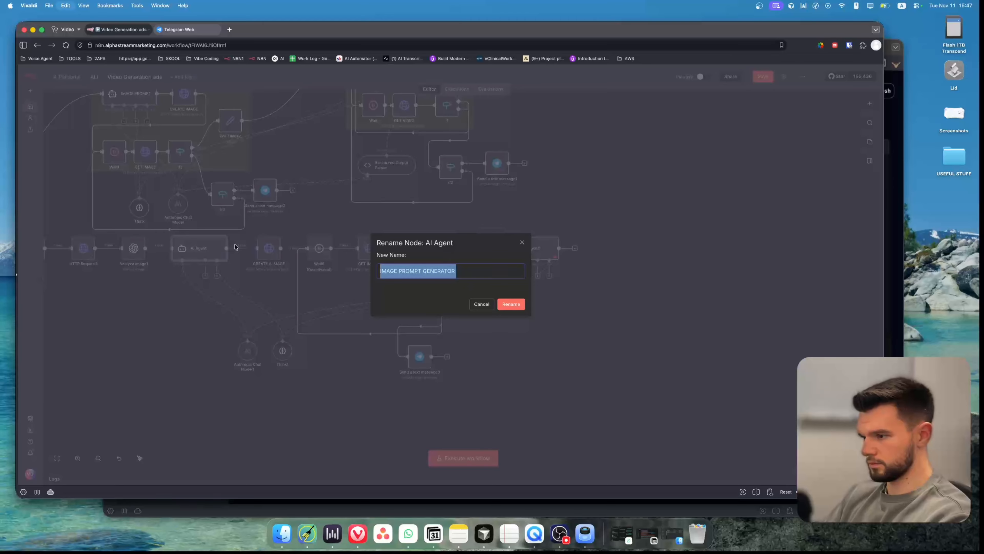
left_click(506, 308)
Rename the new agent to VIDEO PROMPT GENERATOR and save the workflow.
left_click(528, 249)
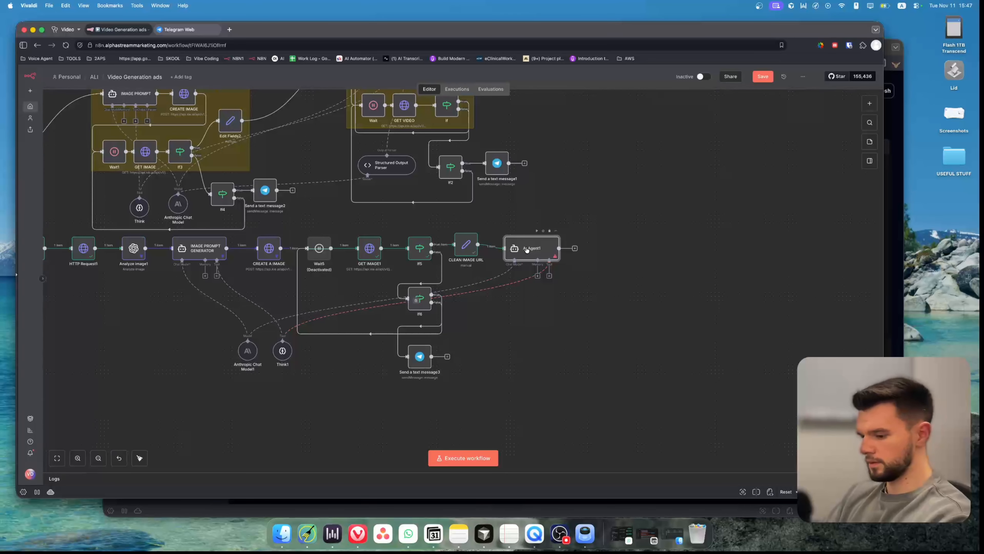
key("F2")
key("super+v")
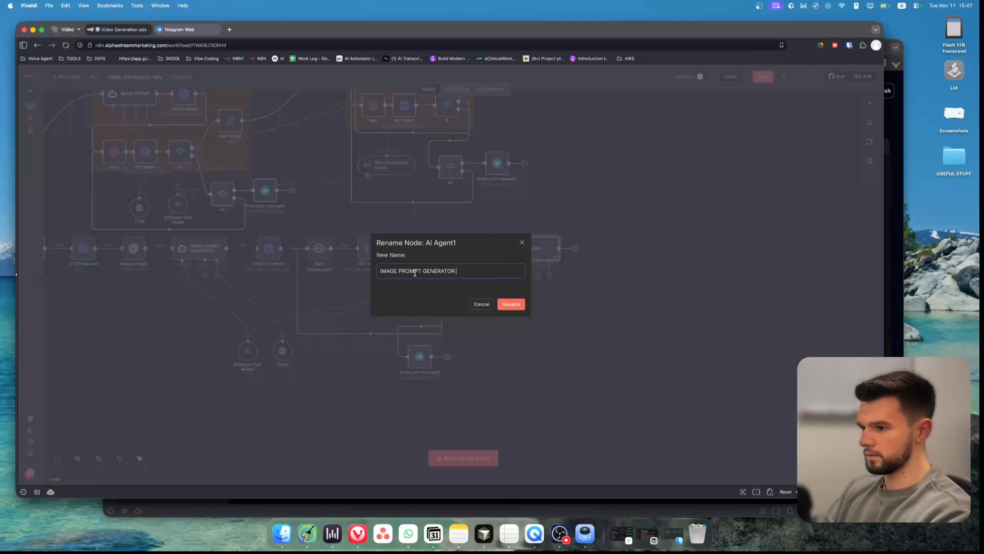
double_click(385, 270)
type("VIDEO")
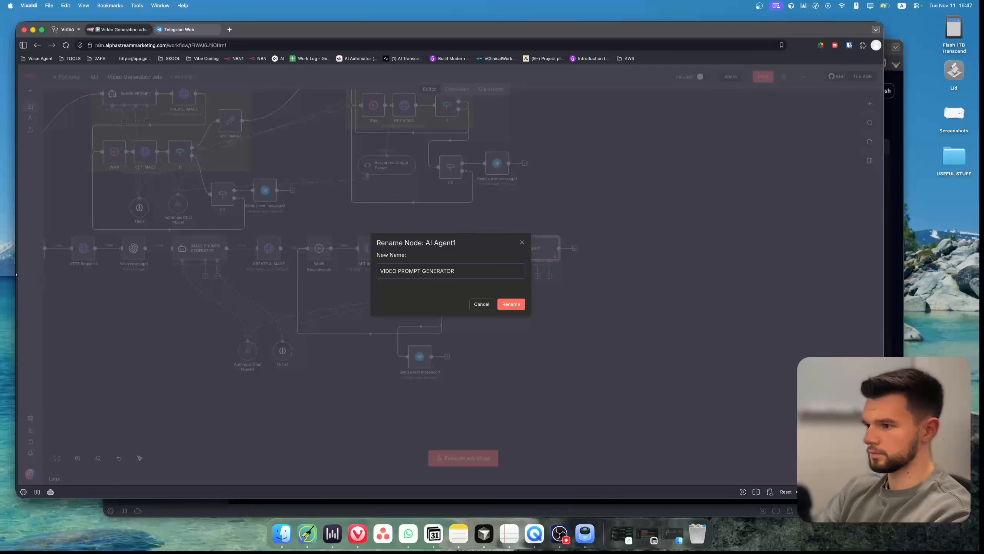
key("Return")
left_click(514, 320)
key("super+s")
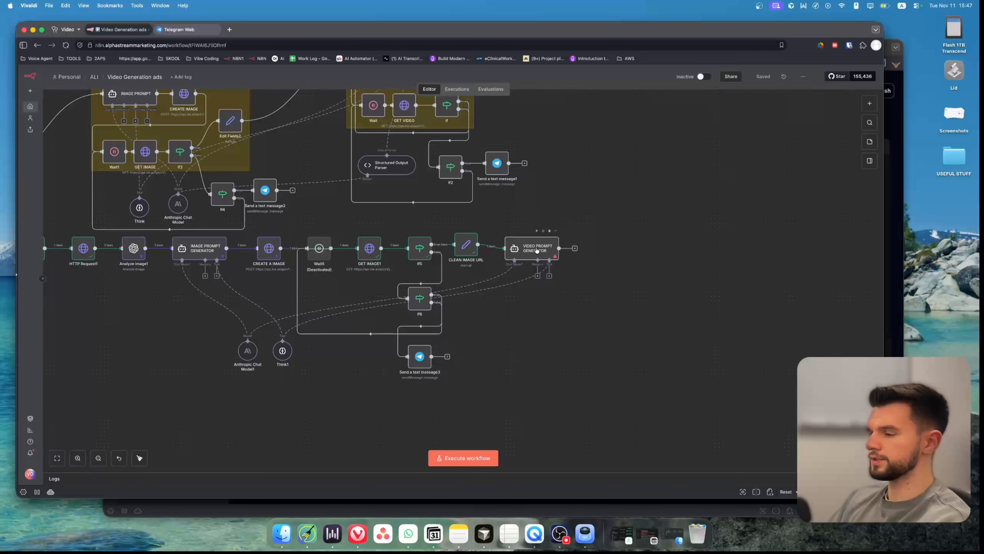
Turn on Require Specific Output Format in VIDEO PROMPT GENERATOR.
double_click(534, 251)
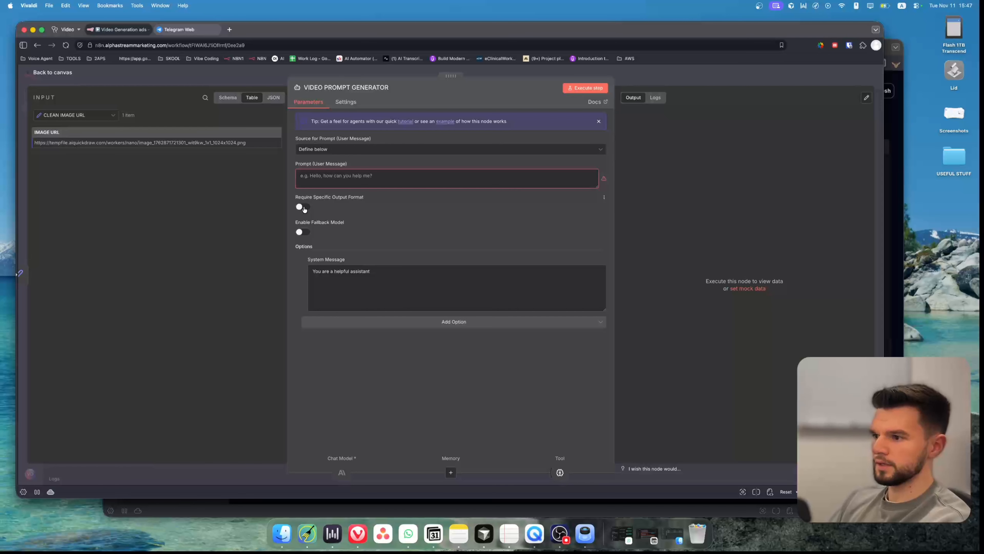
left_click(304, 209)
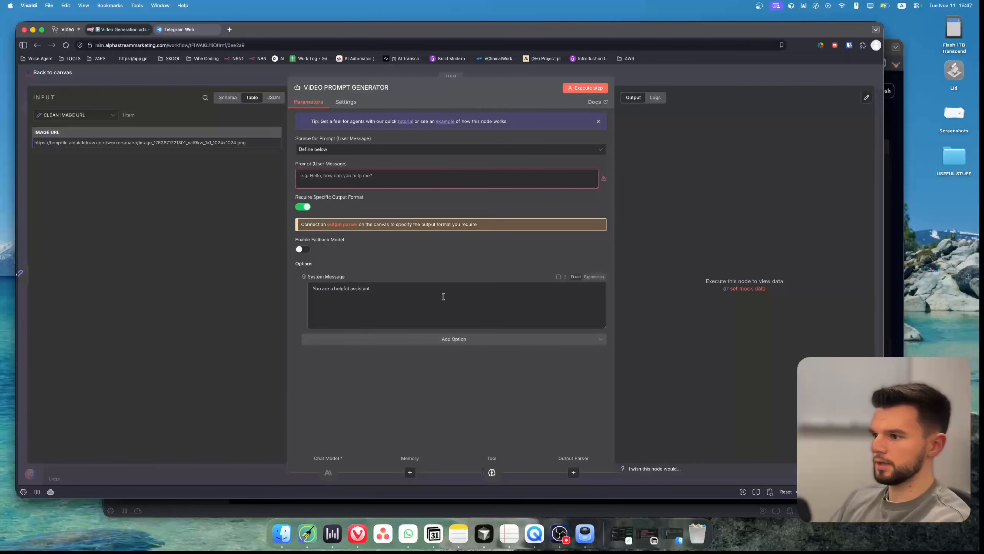
Inspect the IMAGE PROMPT GENERATOR's output prompt text and save the workflow.
left_click(210, 82)
double_click(210, 252)
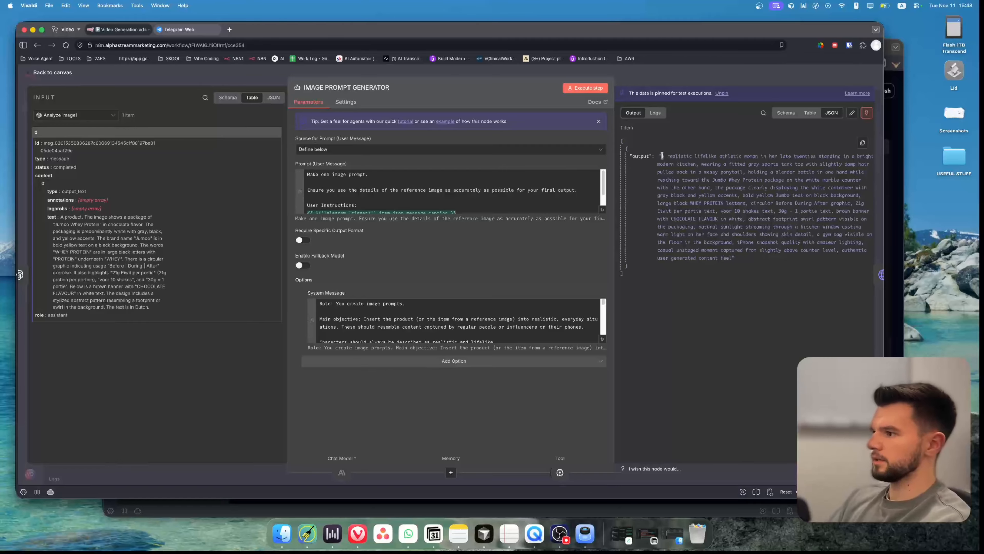
left_click_drag(660, 156, 724, 256)
key("Escape")
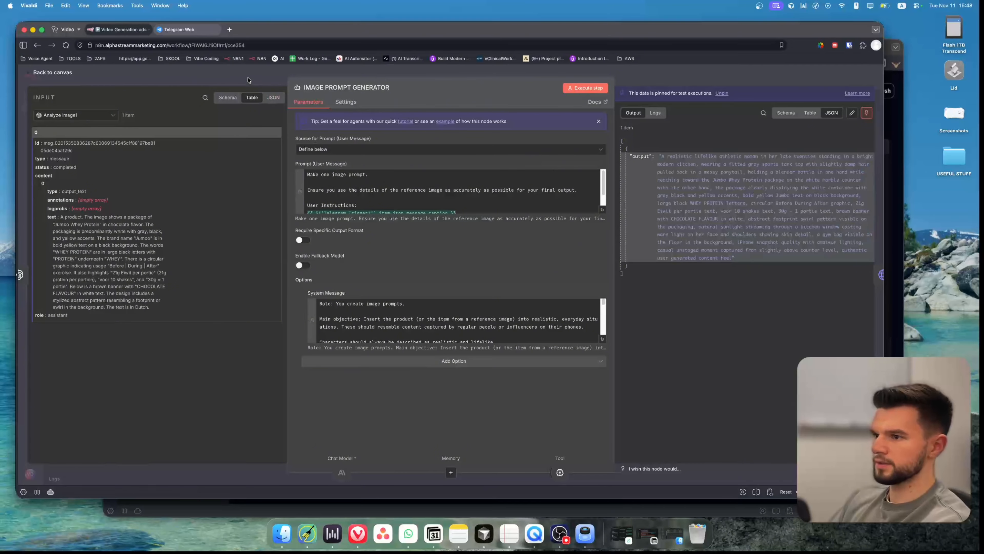
key("super+s")
scroll(620, 293, "up", 5)
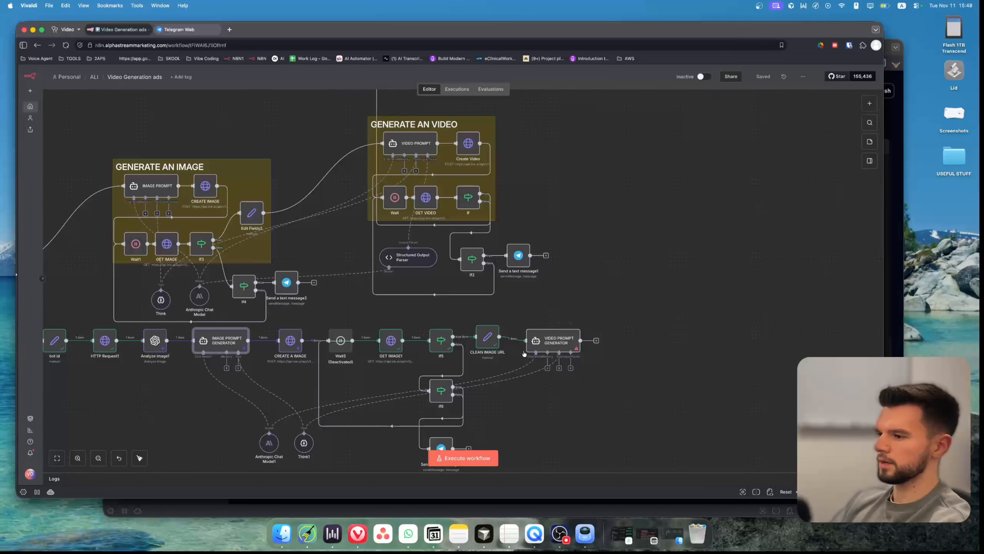
Copy the VIDEO PROMPT node's user prompt into the VIDEO PROMPT GENERATOR's prompt field.
double_click(413, 144)
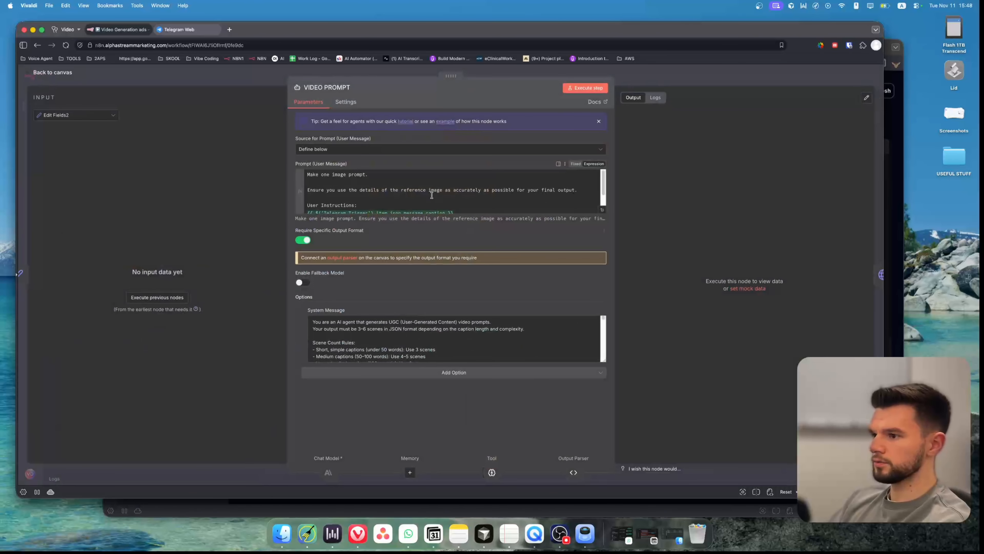
left_click(424, 191)
key("super+a")
left_click(218, 81)
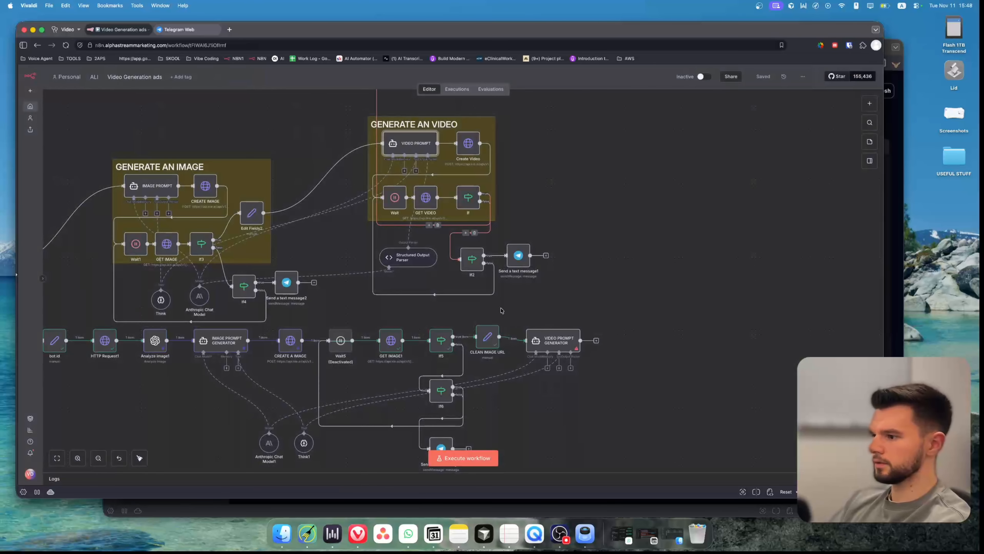
double_click(554, 341)
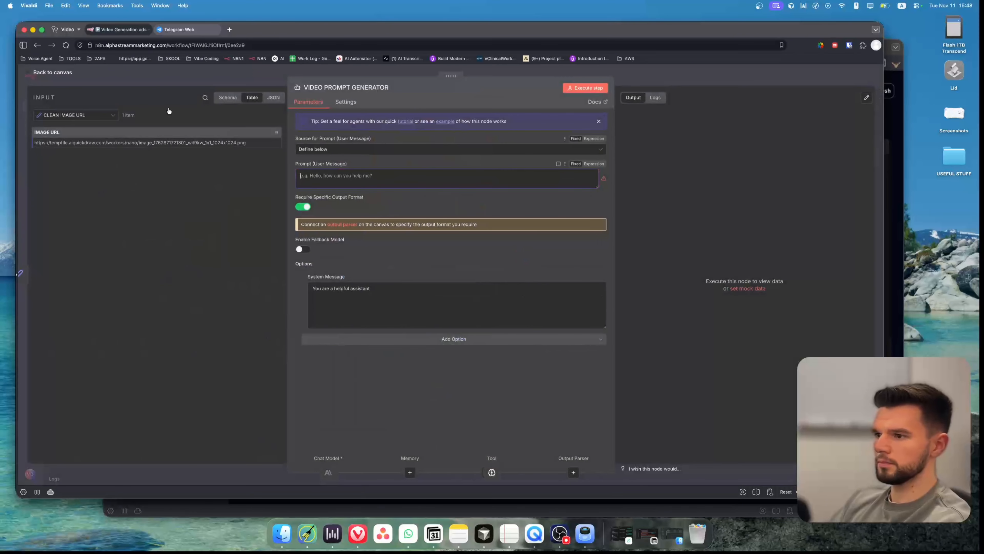
key("super+v")
left_click(193, 82)
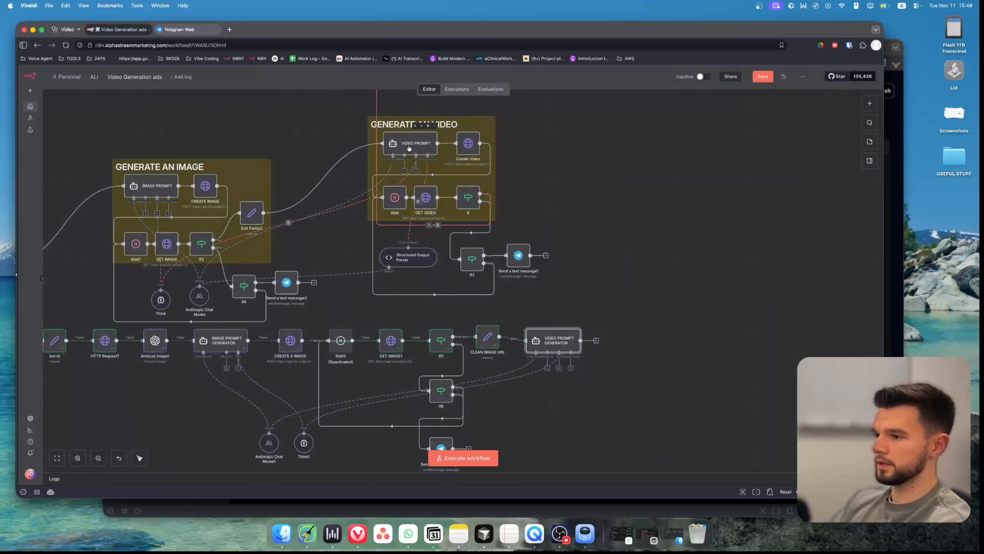
Copy the VIDEO PROMPT node's system message into the VIDEO PROMPT GENERATOR's system message.
left_click(410, 147)
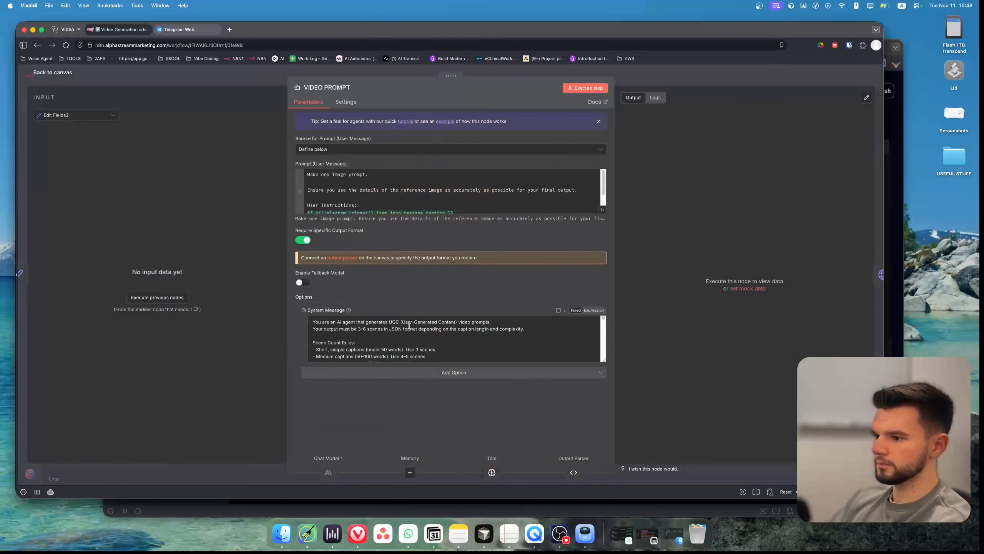
left_click(410, 327)
key("super+a")
key("super+c")
left_click(201, 79)
double_click(554, 340)
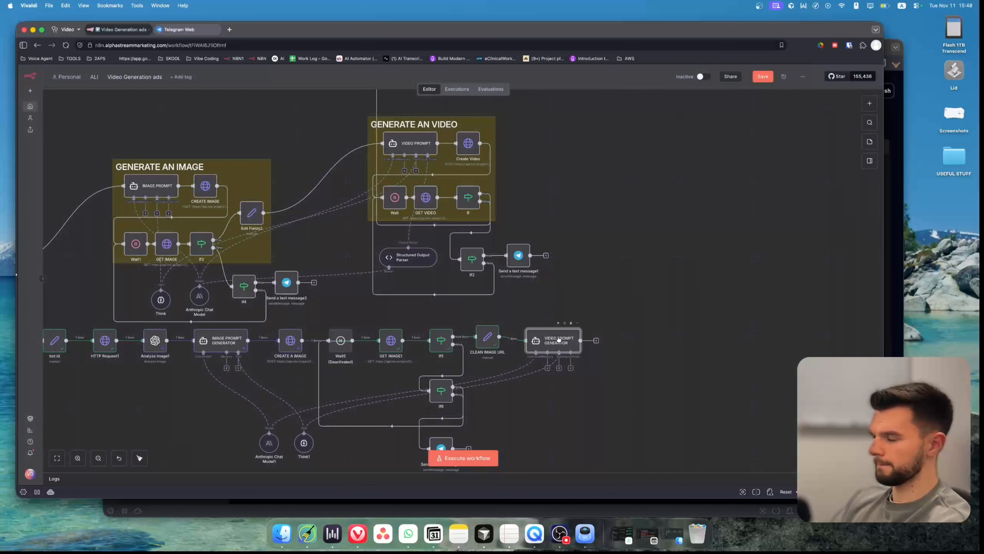
left_click(353, 348)
key("super+a")
key("super+v")
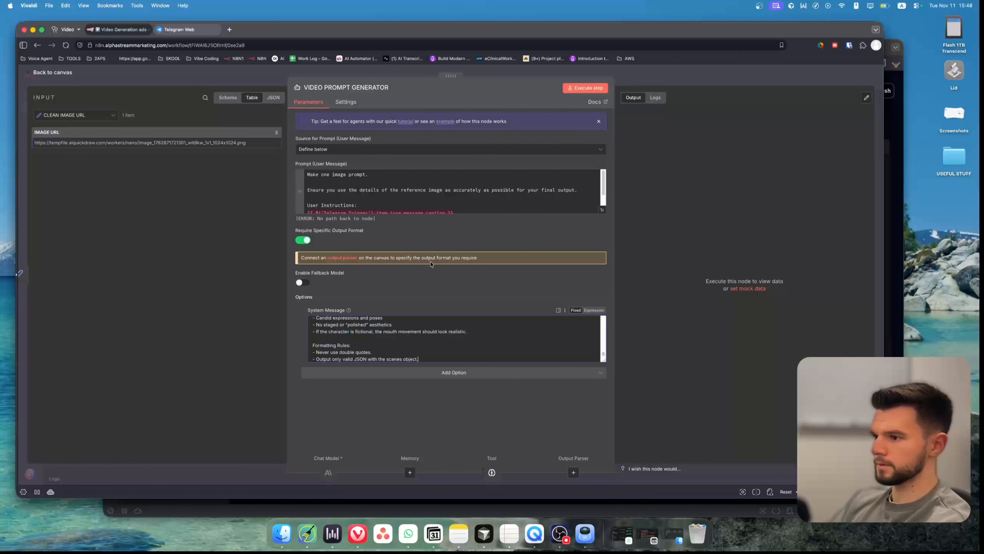
In the prompt's expression editor, delete both Telegram Trigger caption expressions.
left_click(602, 209)
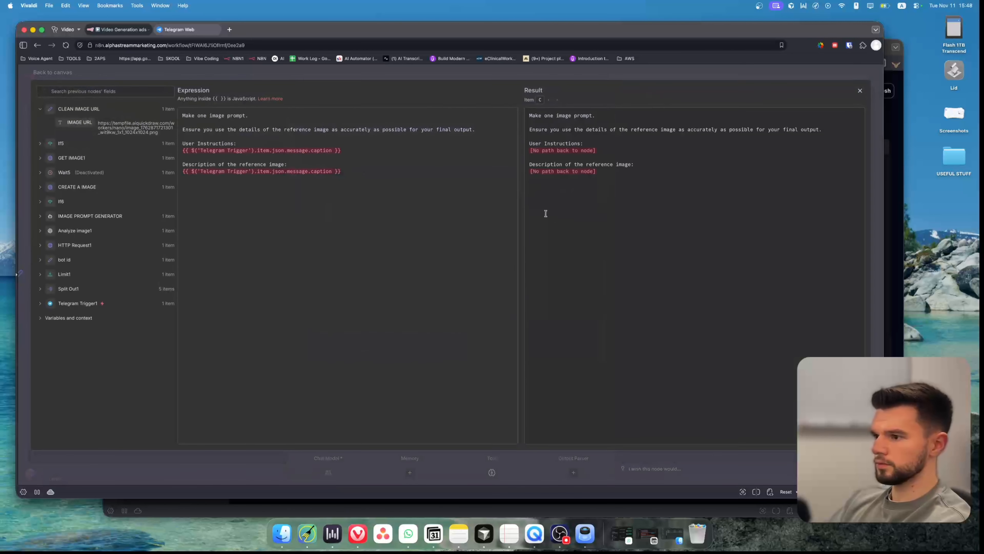
left_click_drag(348, 150, 178, 149)
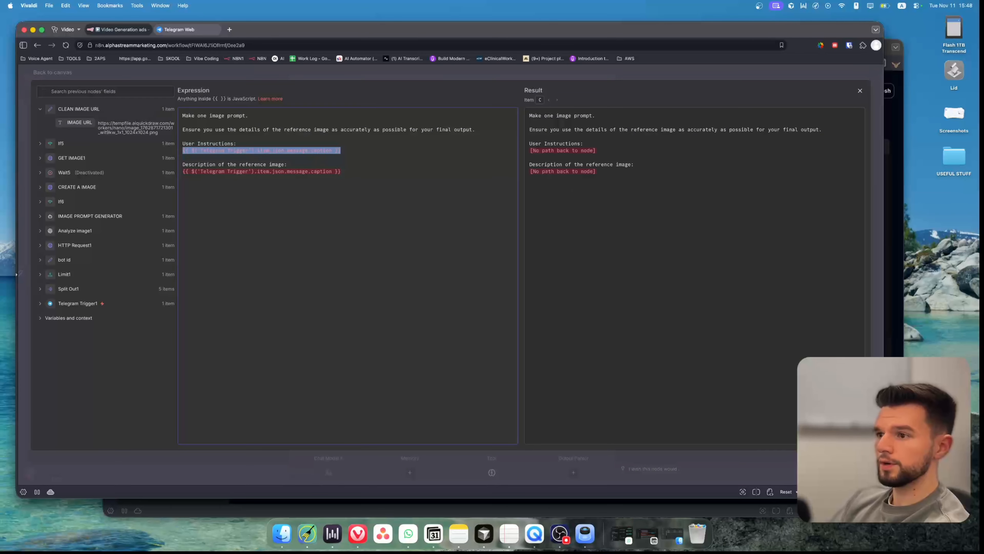
key("BackSpace")
left_click(343, 172)
key("super+shift+Left")
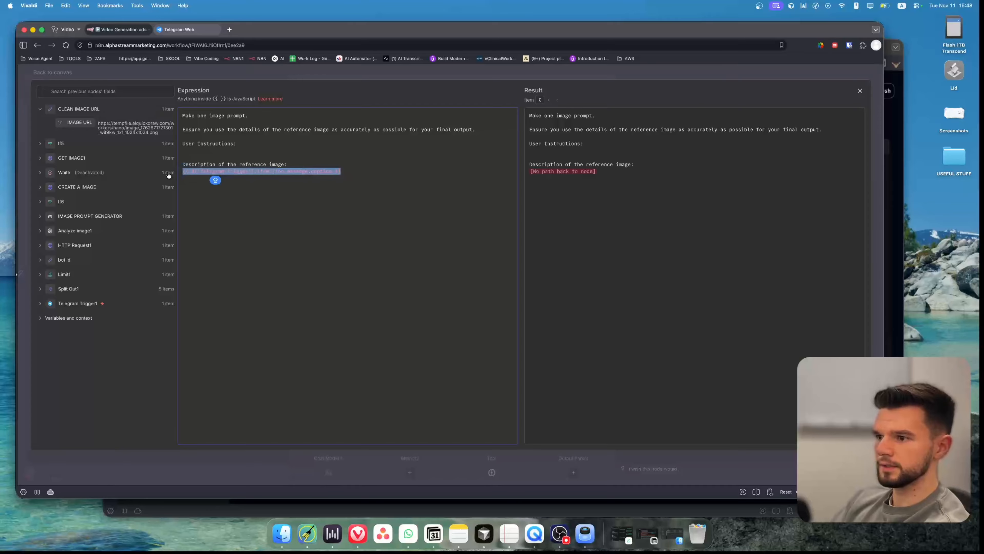
key("BackSpace")
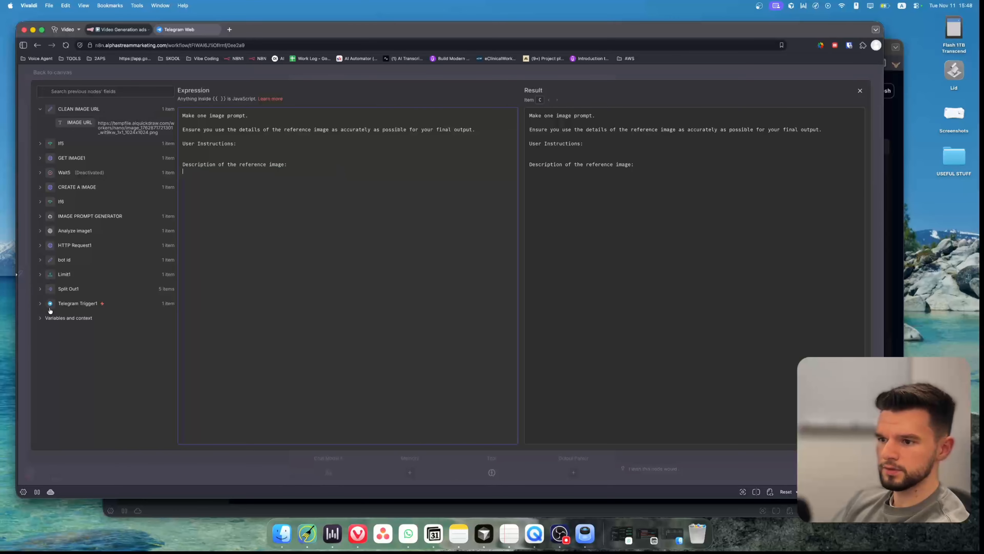
Insert the Telegram Trigger1 message caption into the prompt's User Instructions line.
left_click(40, 303)
scroll(112, 375, "down", 10)
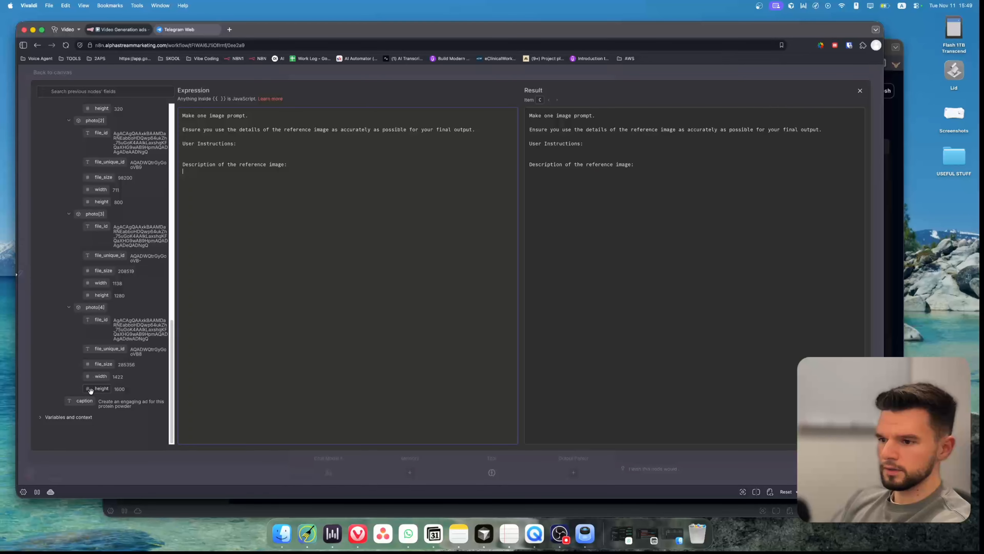
left_click_drag(83, 400, 194, 152)
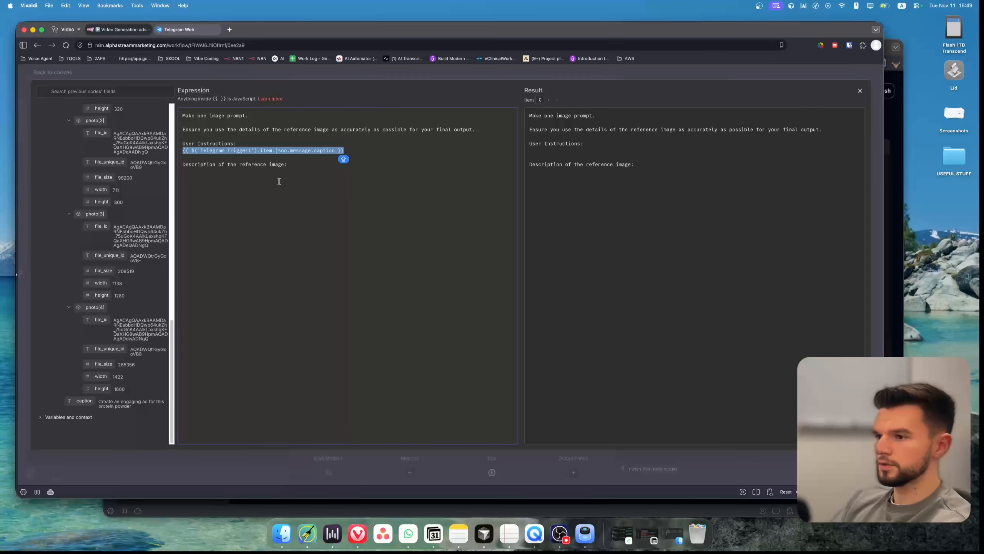
left_click(295, 176)
Insert Analyze image1's output text under the prompt's reference image description line.
scroll(104, 198, "up", 15)
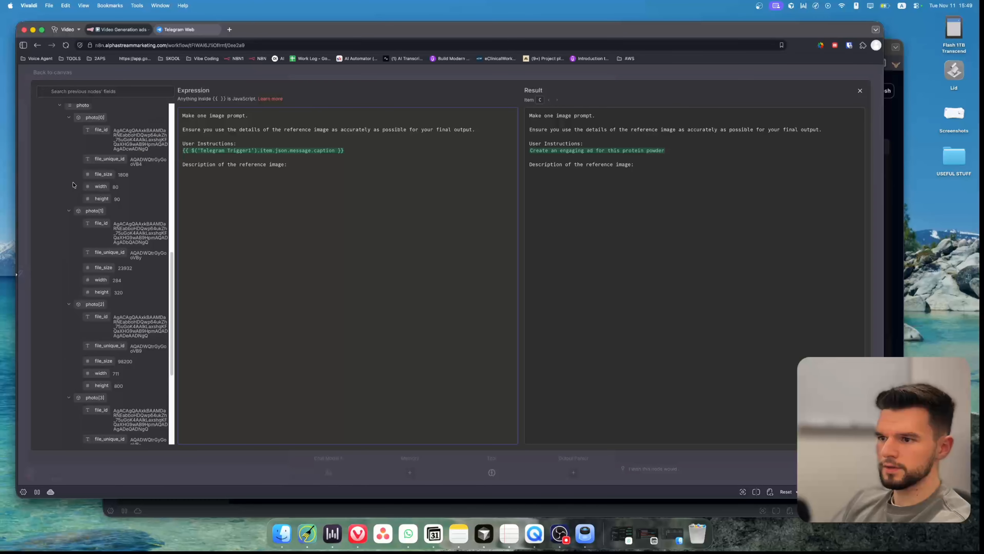
left_click(40, 309)
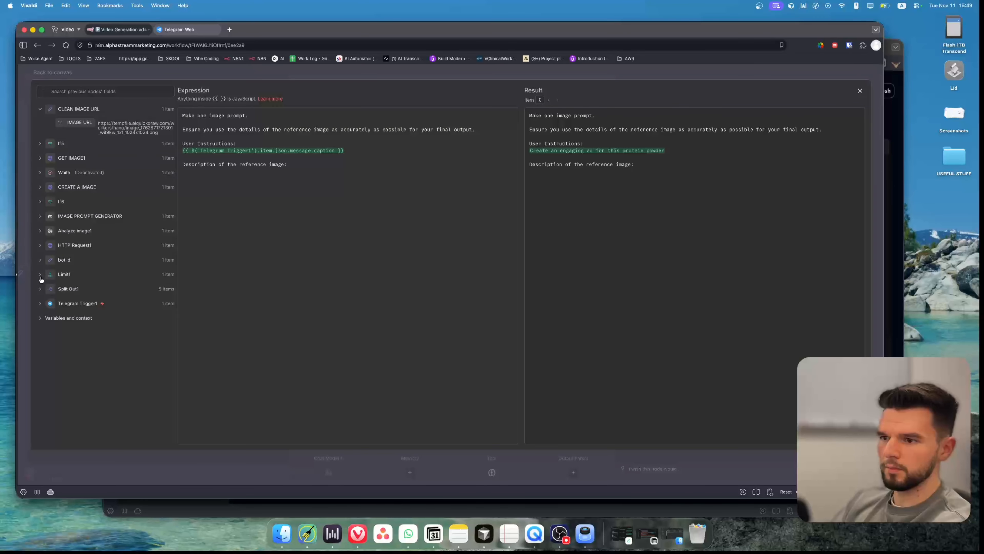
left_click(40, 230)
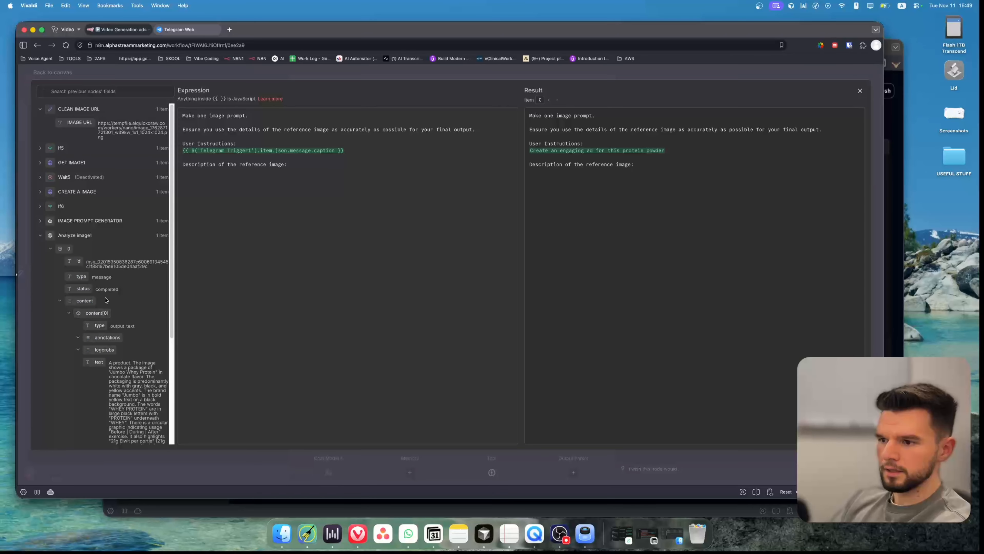
scroll(94, 313, "down", 2)
left_click_drag(95, 313, 206, 177)
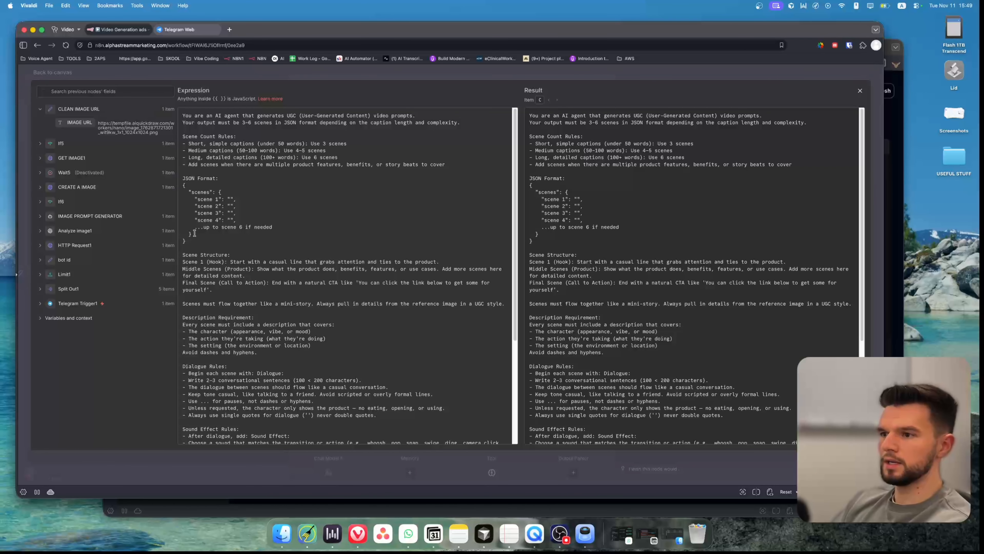
Review the VIDEO PROMPT GENERATOR system message's JSON format and scene rules in the expression editor.
left_click_drag(186, 242, 179, 192)
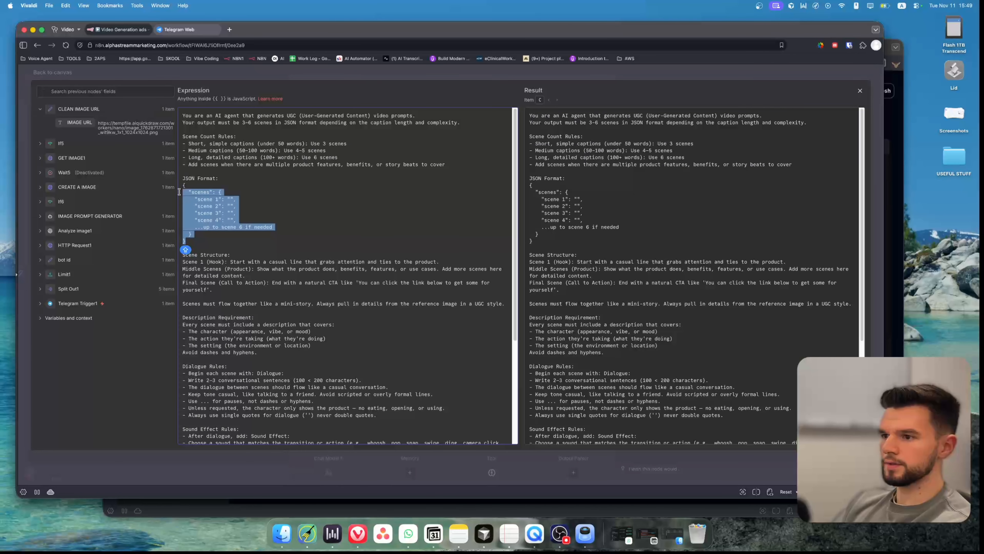
left_click(192, 193)
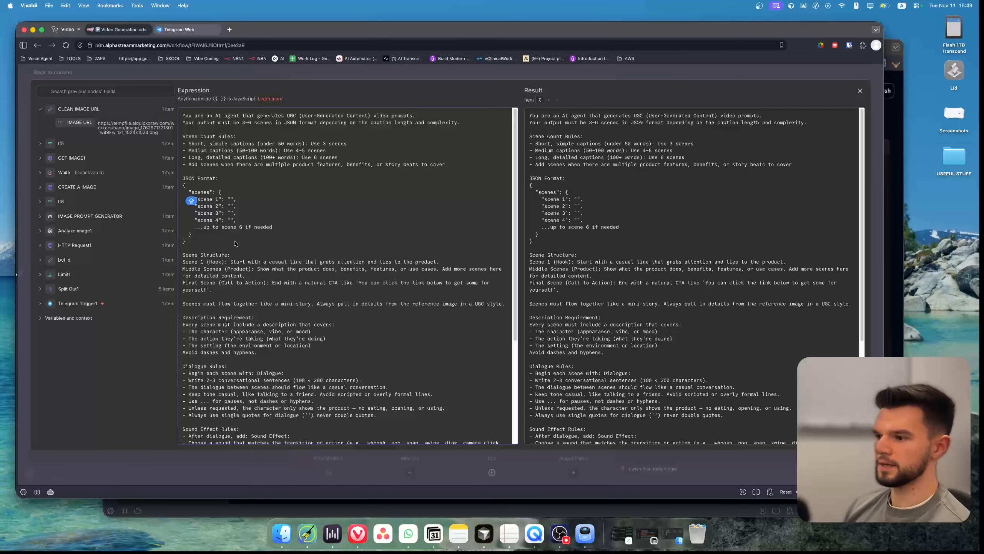
left_click(350, 70)
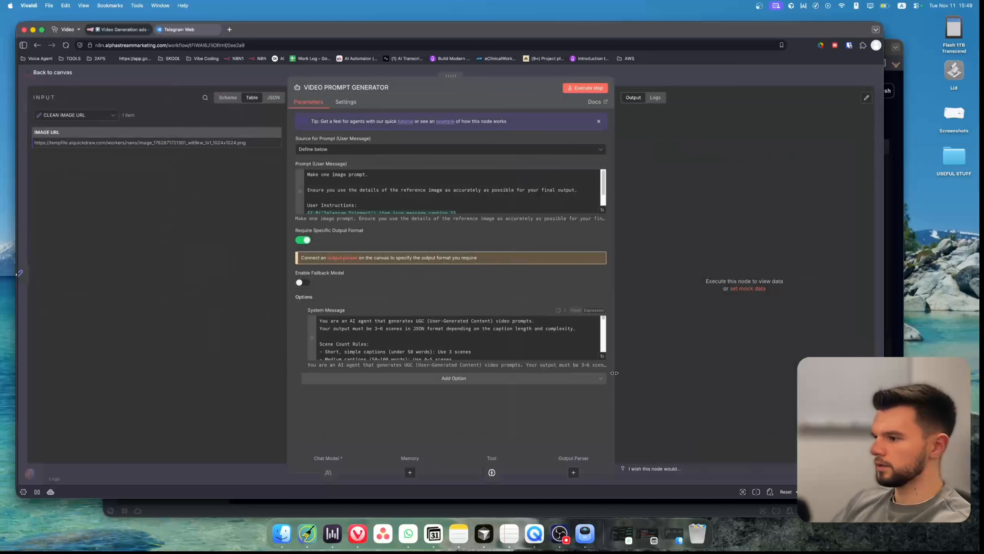
left_click(606, 358)
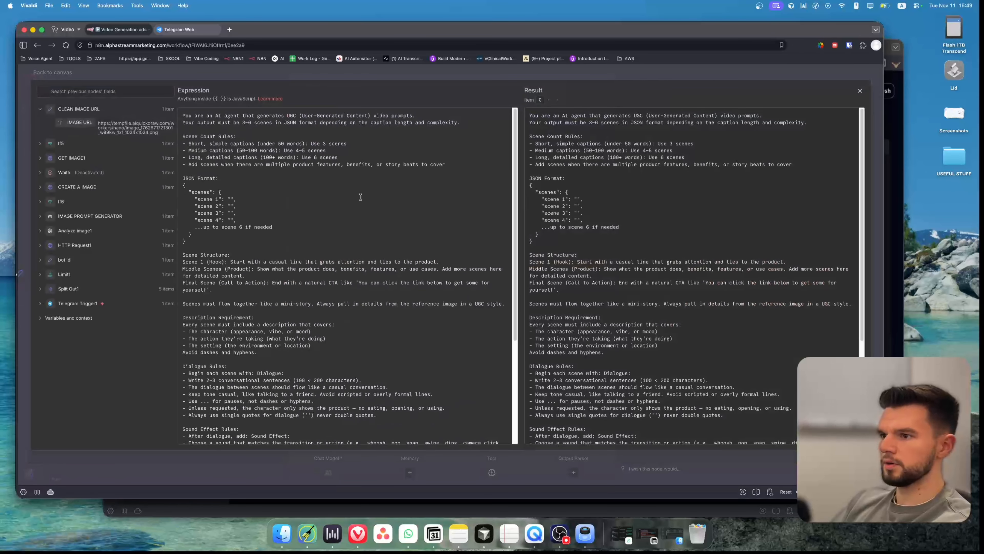
left_click_drag(185, 115, 389, 438)
left_click(389, 362)
scroll(414, 360, "down", 4)
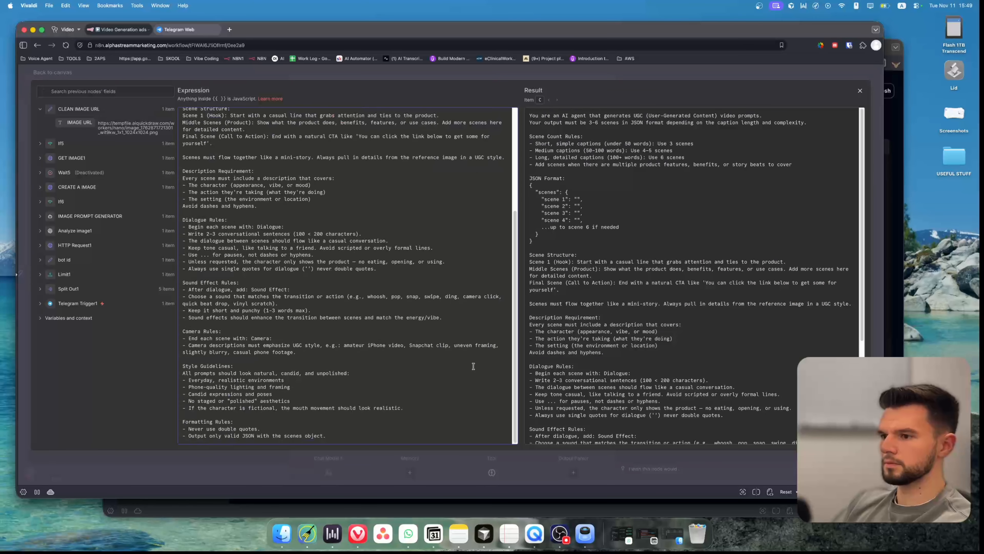
left_click(860, 90)
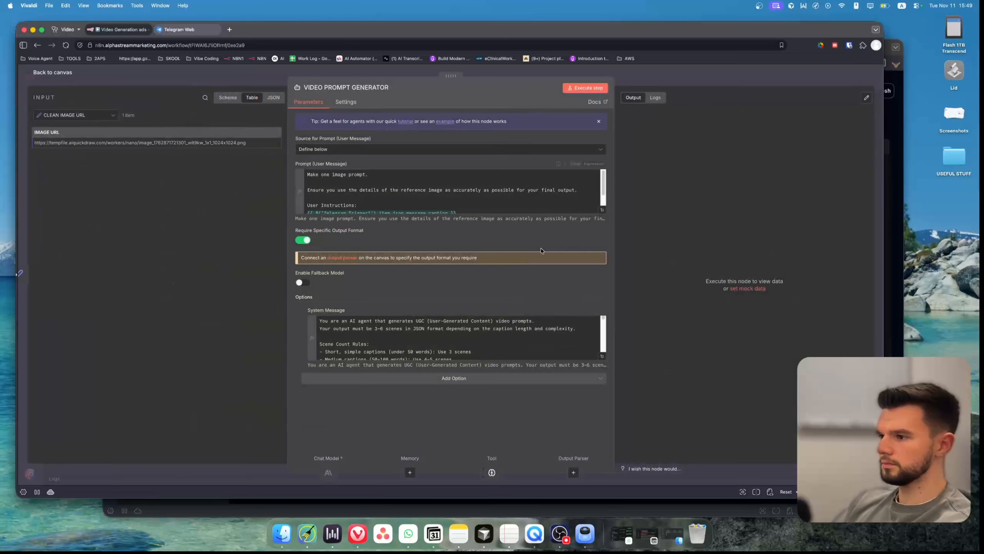
Attach a Structured Output Parser to the VIDEO PROMPT GENERATOR with schema type Define using JSON Schema.
left_click(151, 67)
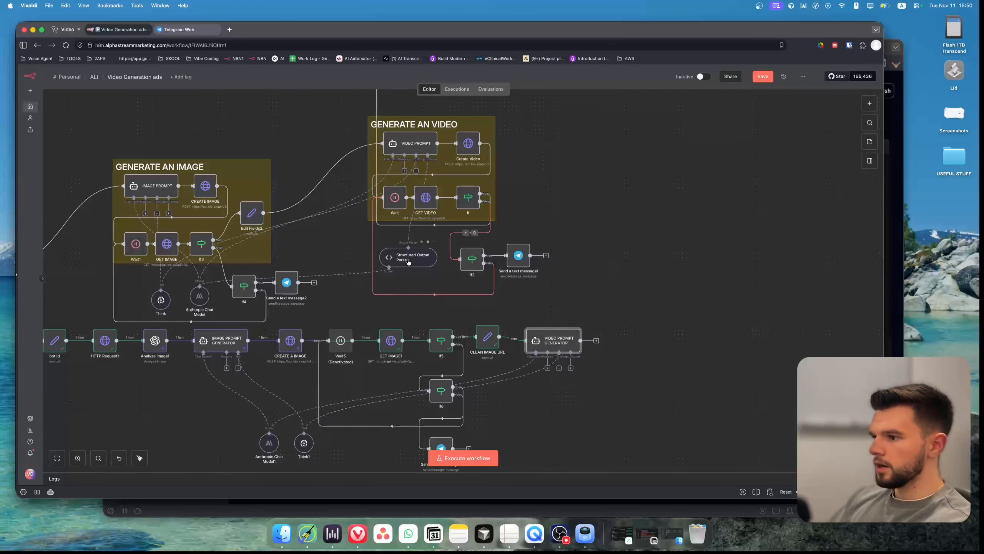
left_click(571, 368)
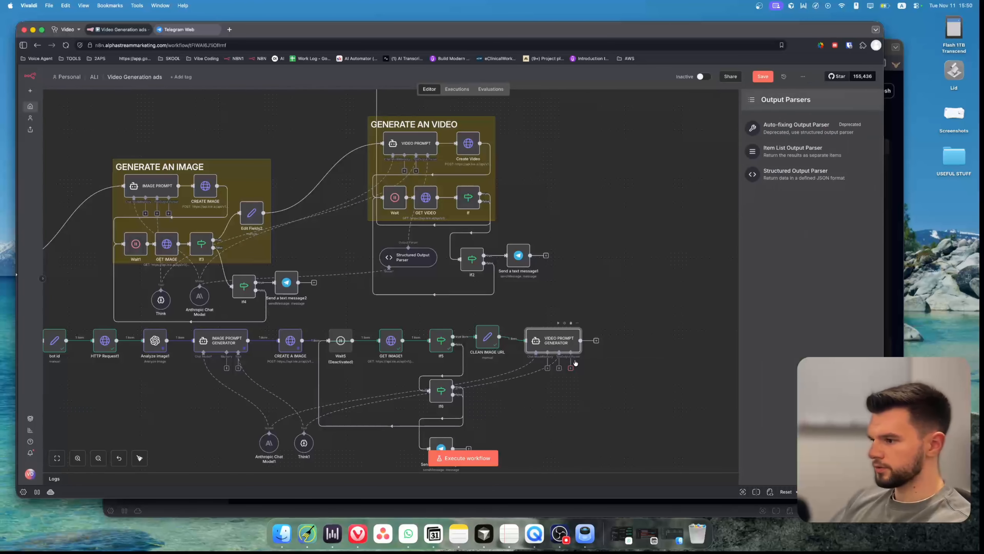
left_click(787, 176)
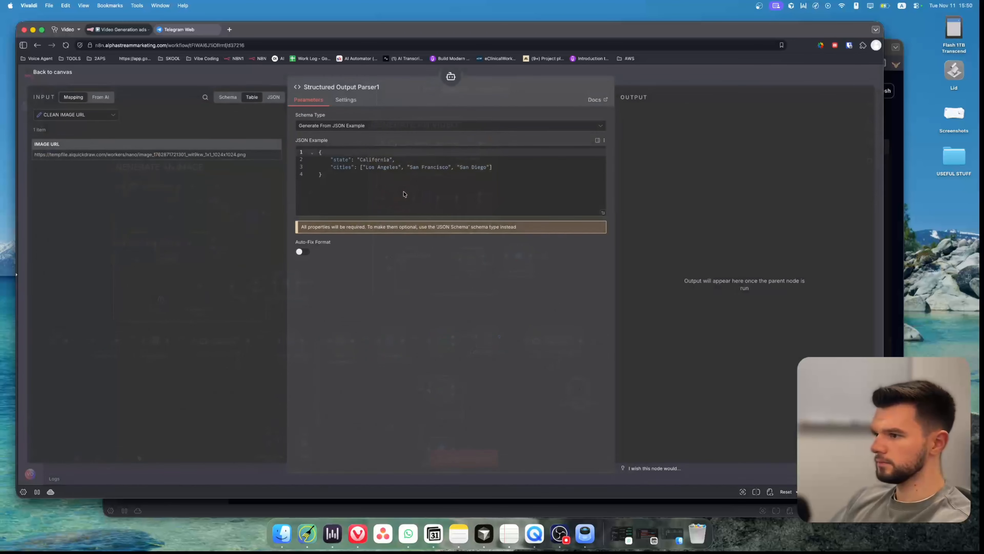
left_click(324, 127)
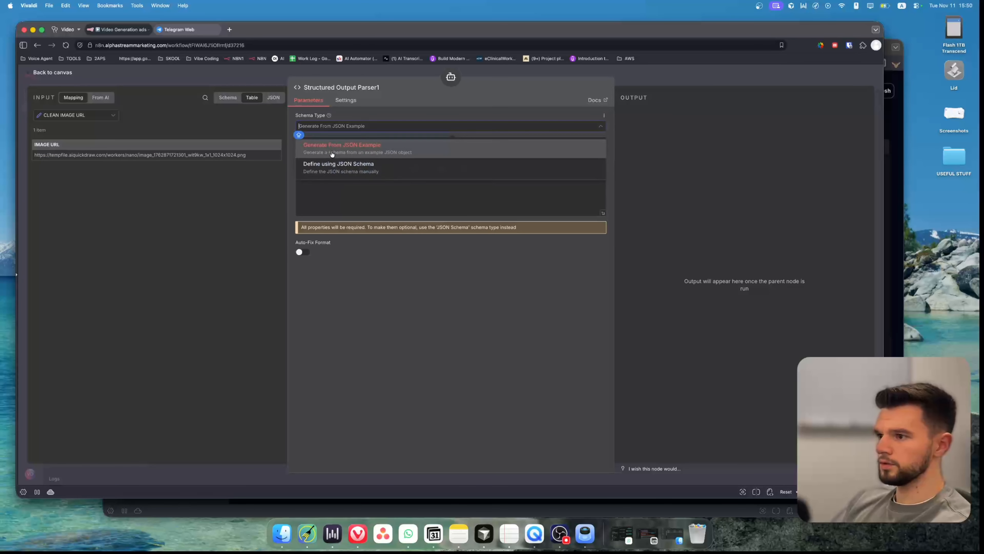
left_click(339, 167)
key("Escape")
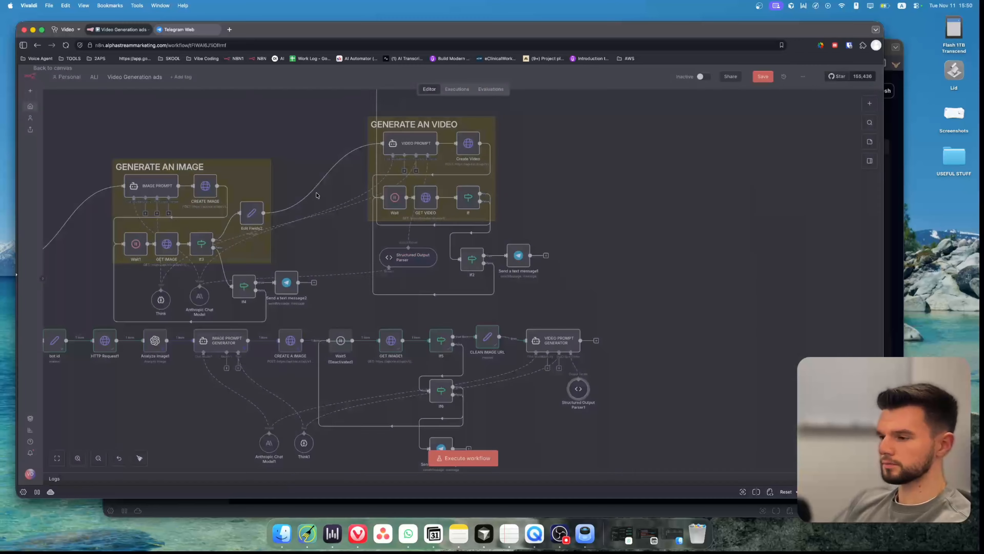
Copy the existing Structured Output Parser's JSON schema into the new Structured Output Parser1's input schema.
double_click(405, 263)
key("super+a")
key("super+c")
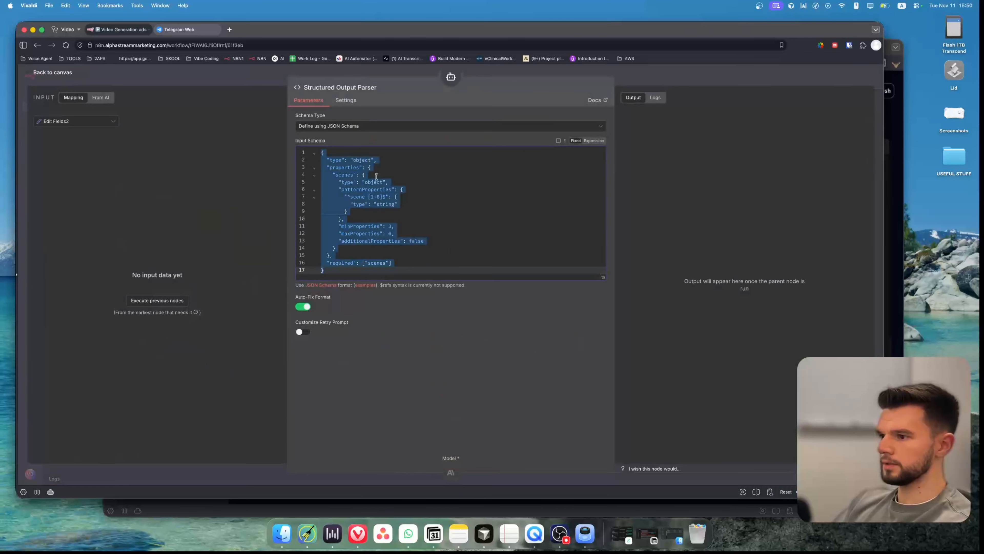
key("Escape")
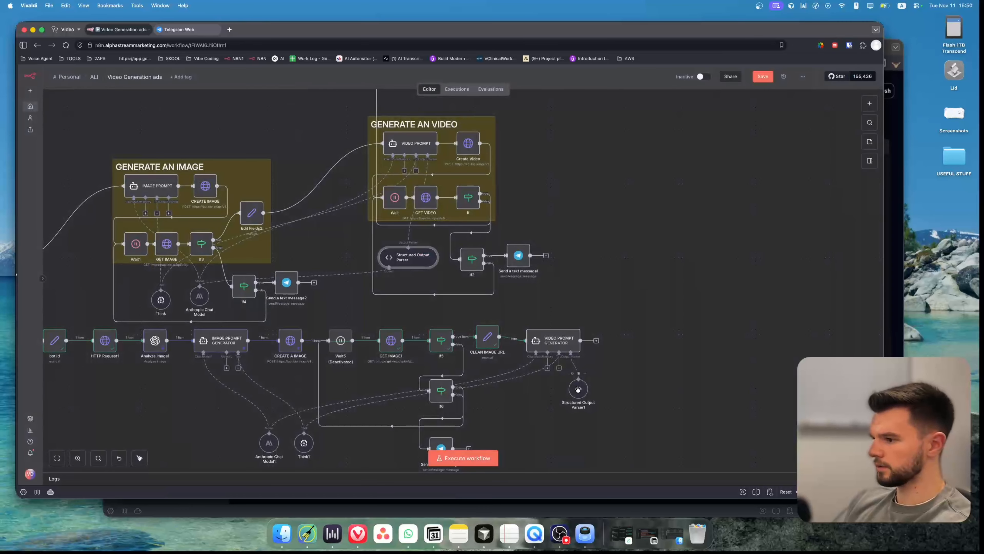
double_click(577, 388)
left_click(375, 202)
key("super+a")
key("super+v")
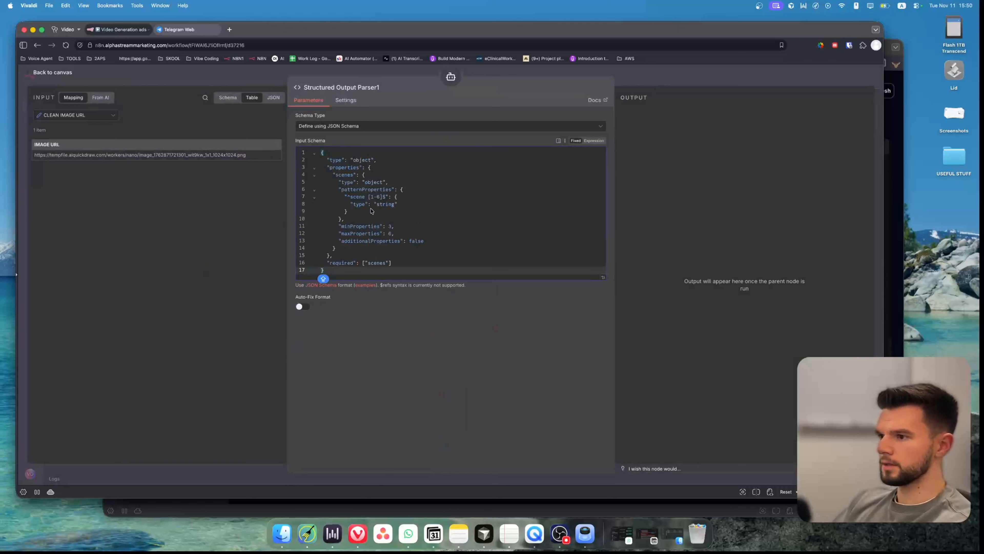
Enable Auto-Fix Format on Structured Output Parser1 and return to the canvas.
left_click(441, 314)
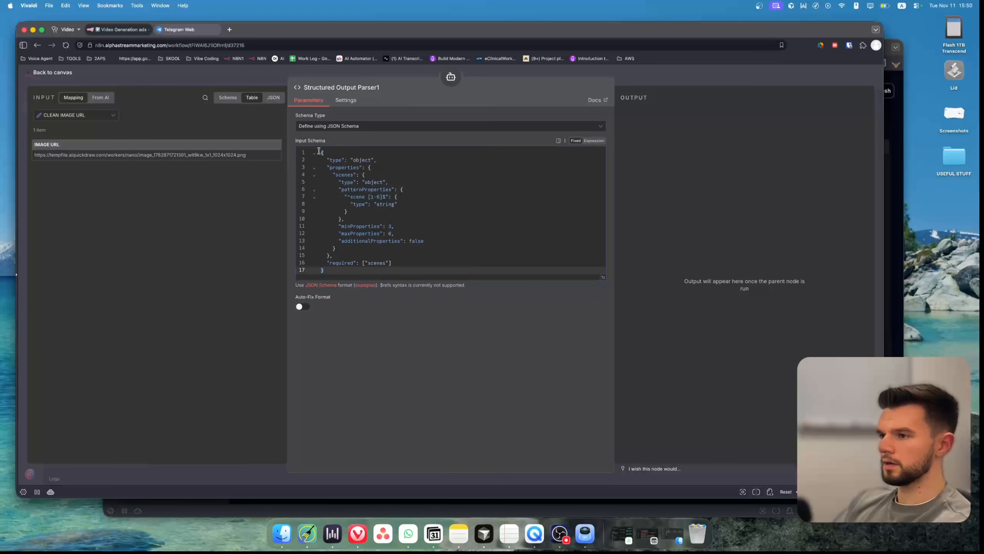
left_click(302, 307)
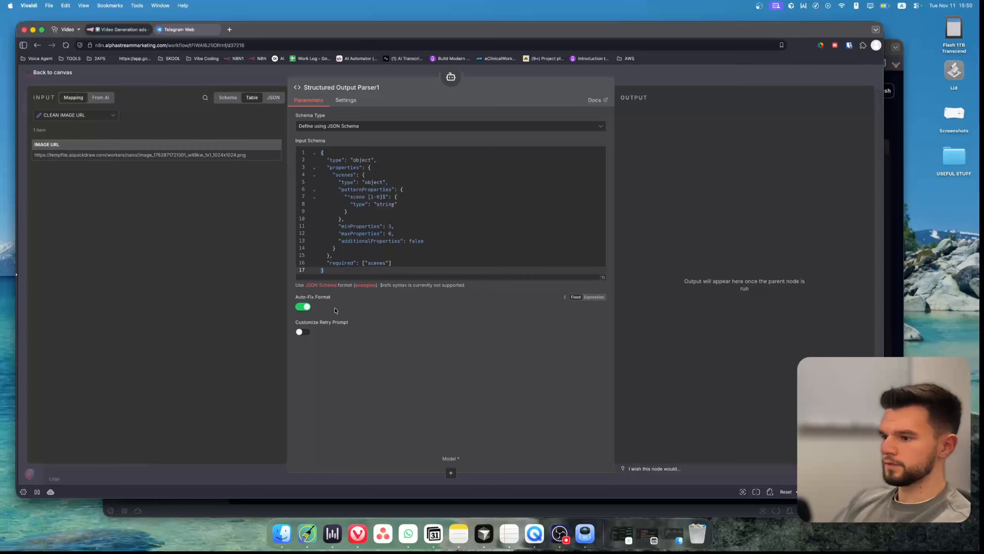
left_click(251, 85)
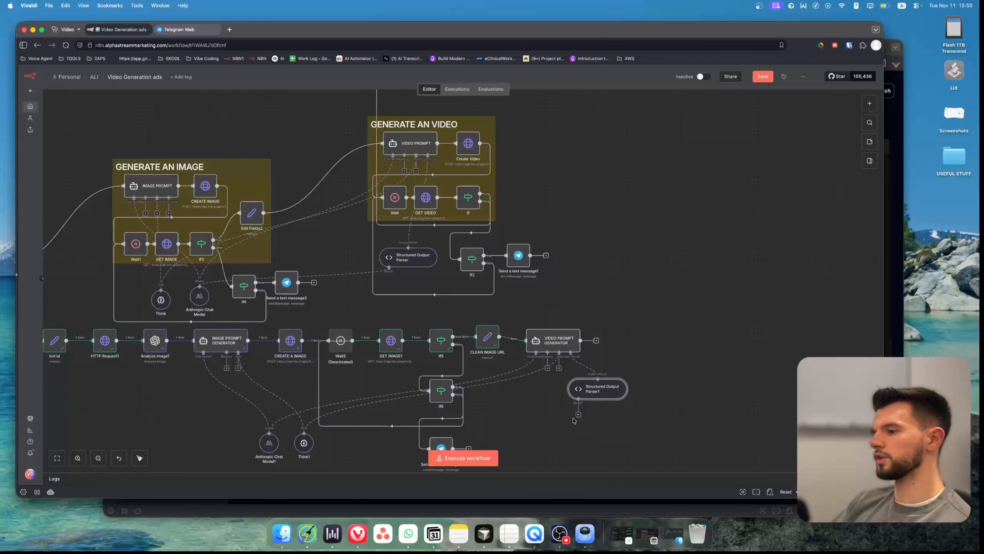
Connect Anthropic Chat Model1 to Structured Output Parser1's model input, save, and move the chat model nodes aside.
left_click_drag(589, 392, 576, 395)
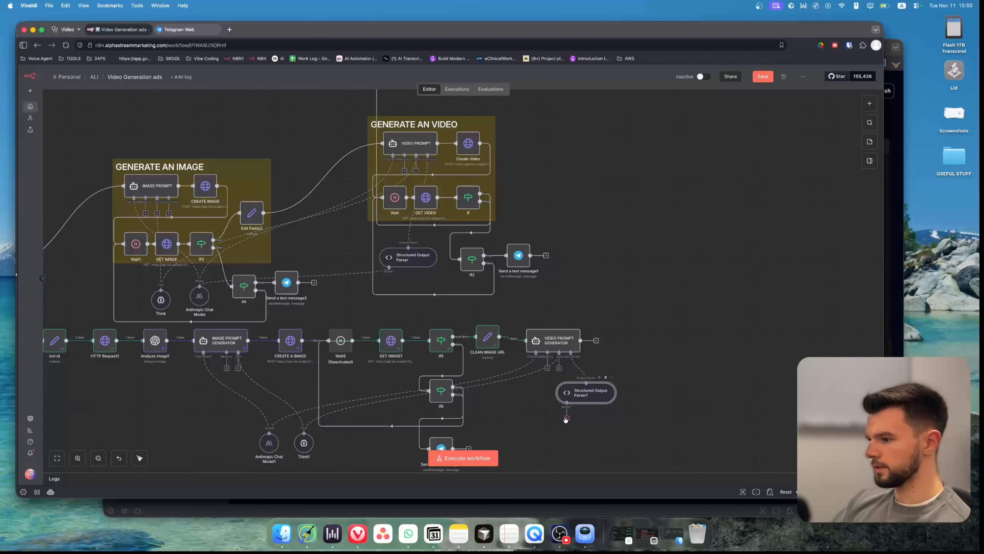
left_click_drag(557, 424, 269, 433)
left_click(763, 76)
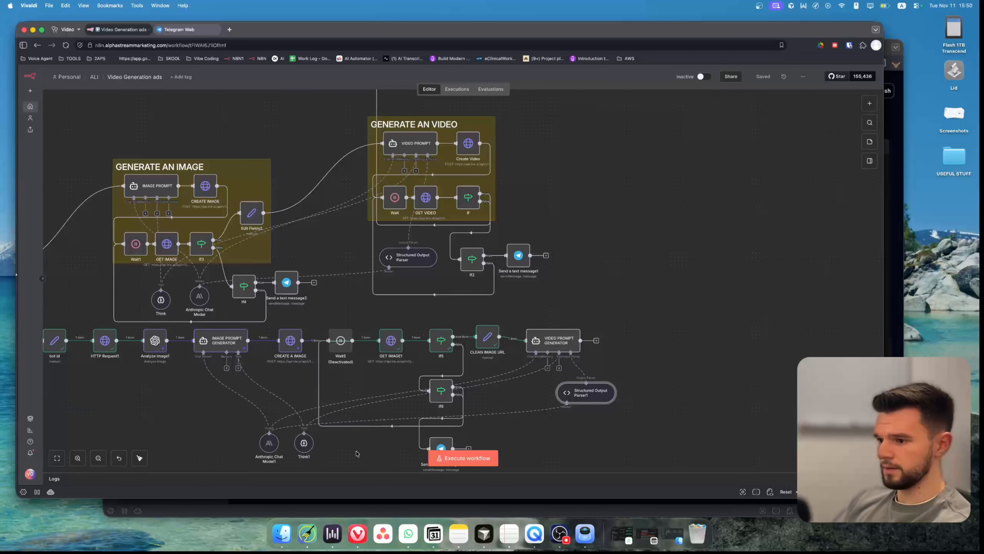
left_click_drag(364, 458, 309, 445)
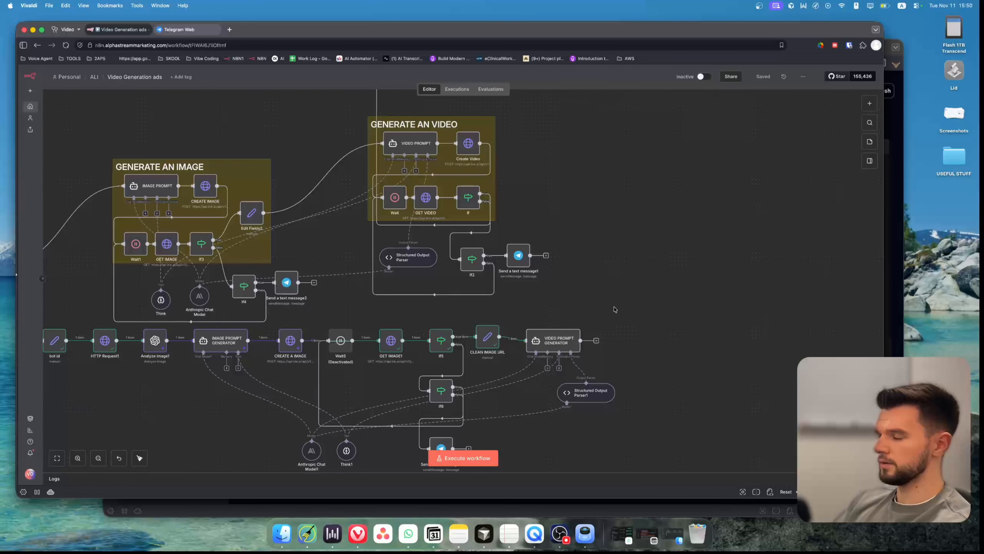
Add an HTTP Request node after the VIDEO PROMPT GENERATOR with method POST.
left_click_drag(616, 310, 537, 302)
scroll(514, 319, "down", 2)
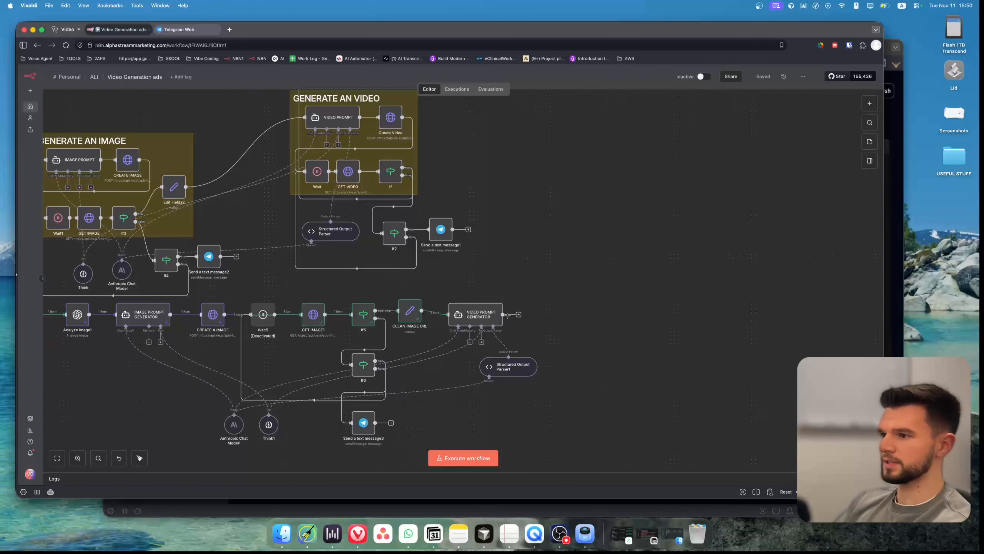
scroll(512, 285, "right", 4)
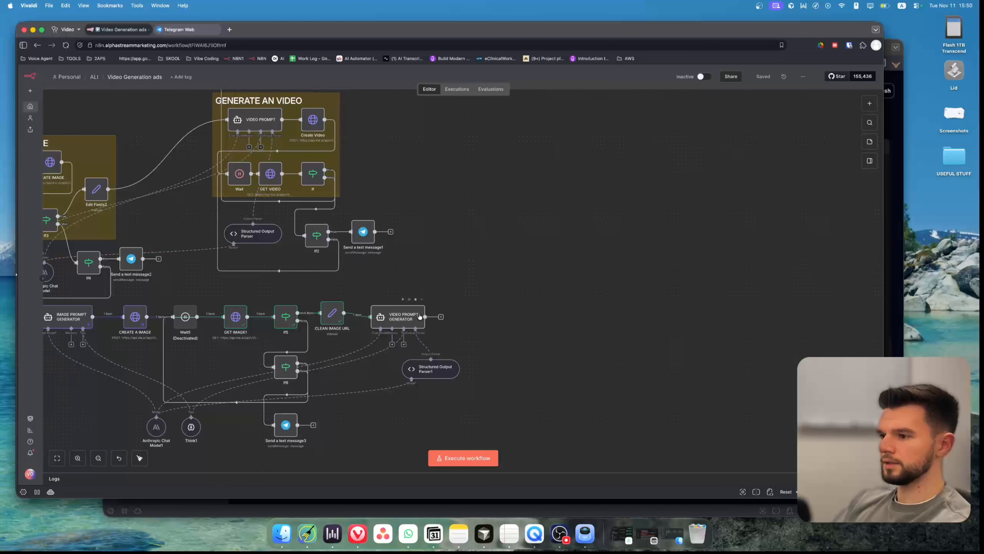
left_click(441, 317)
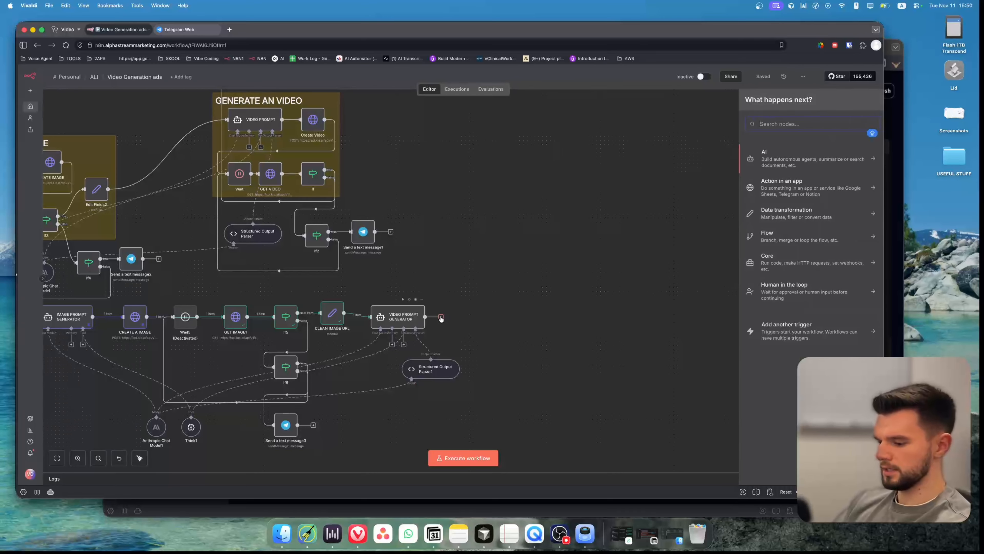
type("HTT")
key("Return")
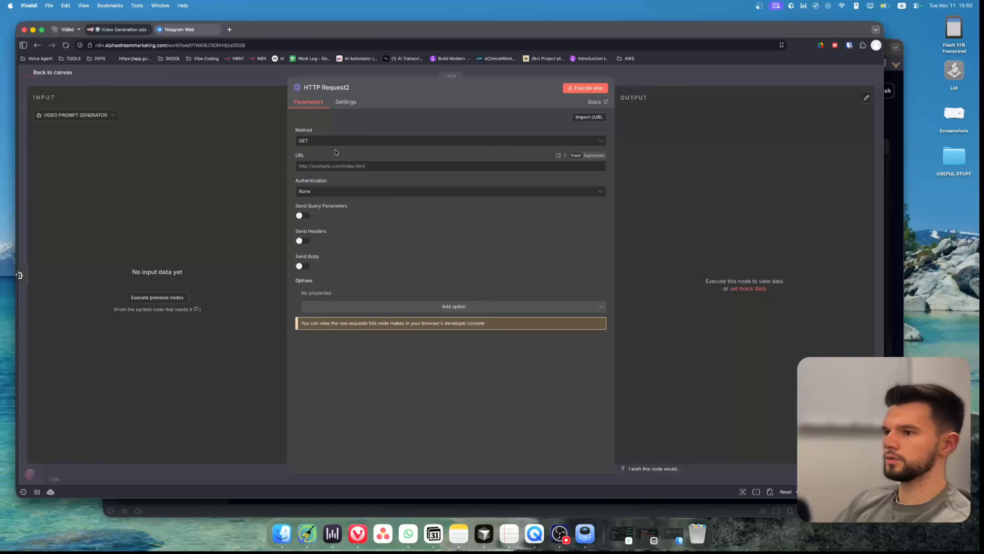
left_click(333, 141)
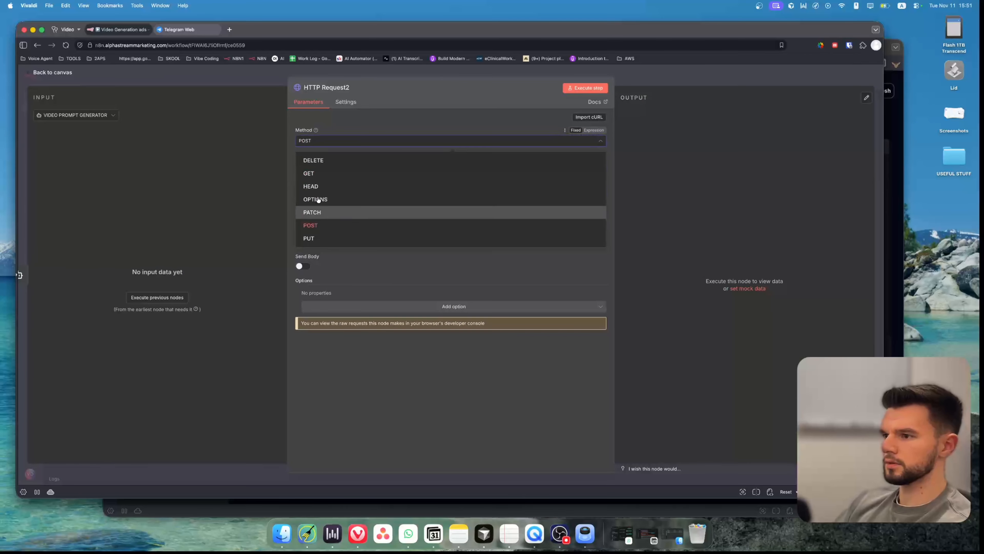
left_click(322, 225)
key("Escape")
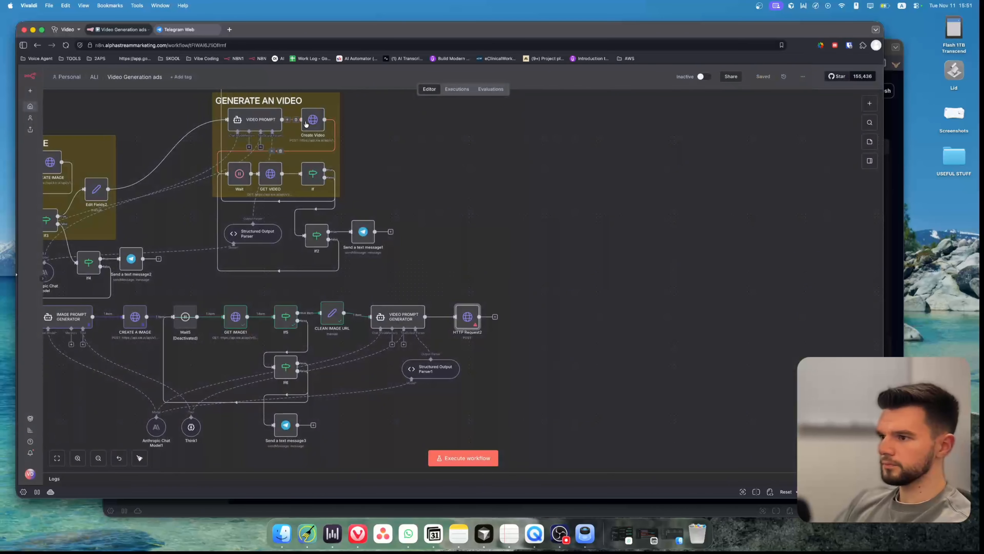
double_click(311, 122)
left_click(435, 164)
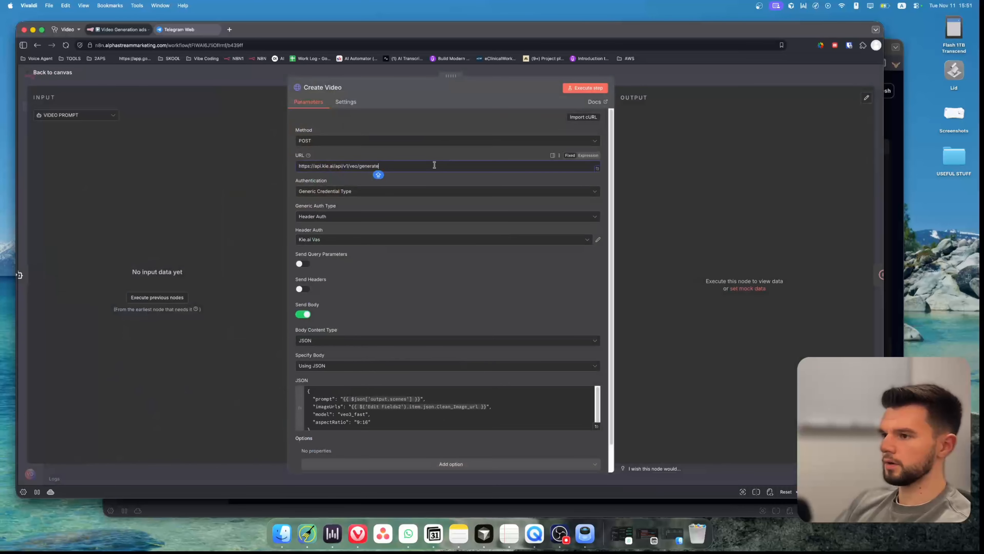
key("super+a")
key("super+c")
left_click(186, 78)
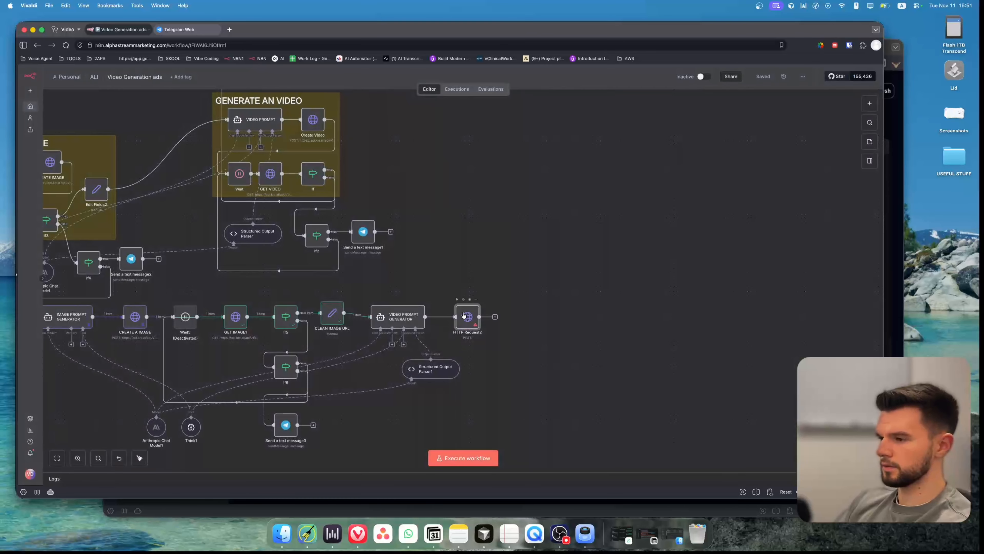
double_click(467, 317)
left_click(396, 166)
key("super+v")
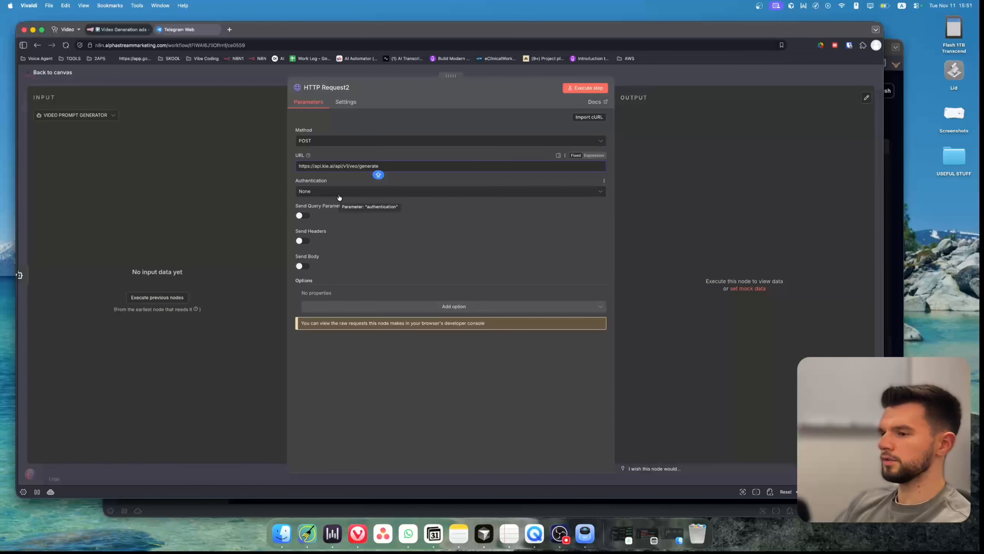
Set HTTP Request2's authentication to Generic Credential Type with Header Auth using the Kie.ai credential.
left_click(339, 194)
left_click(333, 239)
left_click(334, 219)
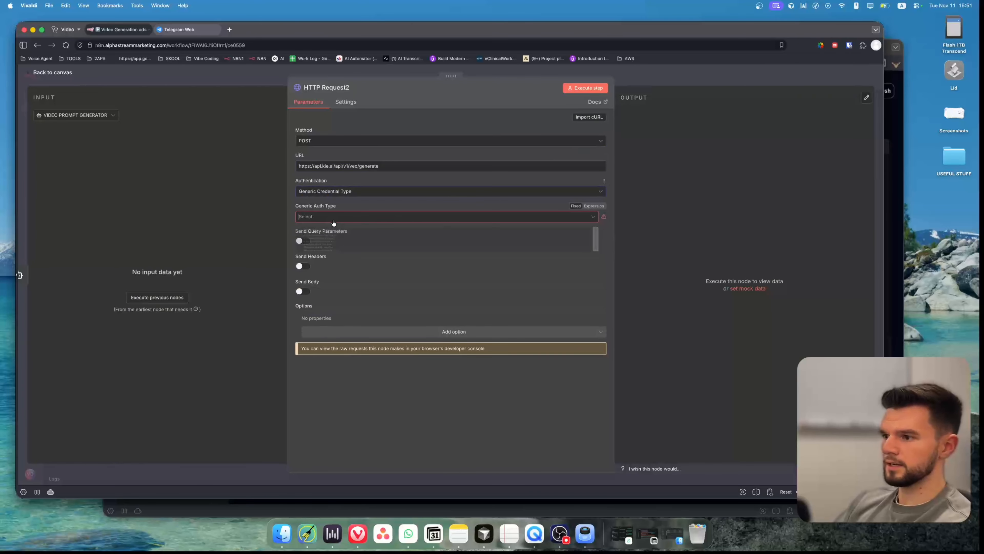
left_click(337, 286)
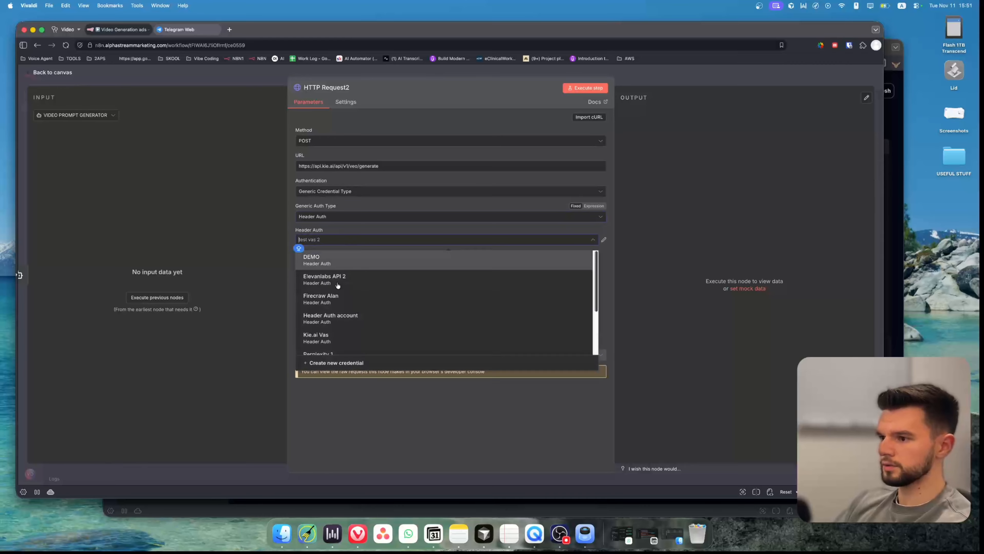
scroll(341, 304, "down", 2)
left_click(341, 303)
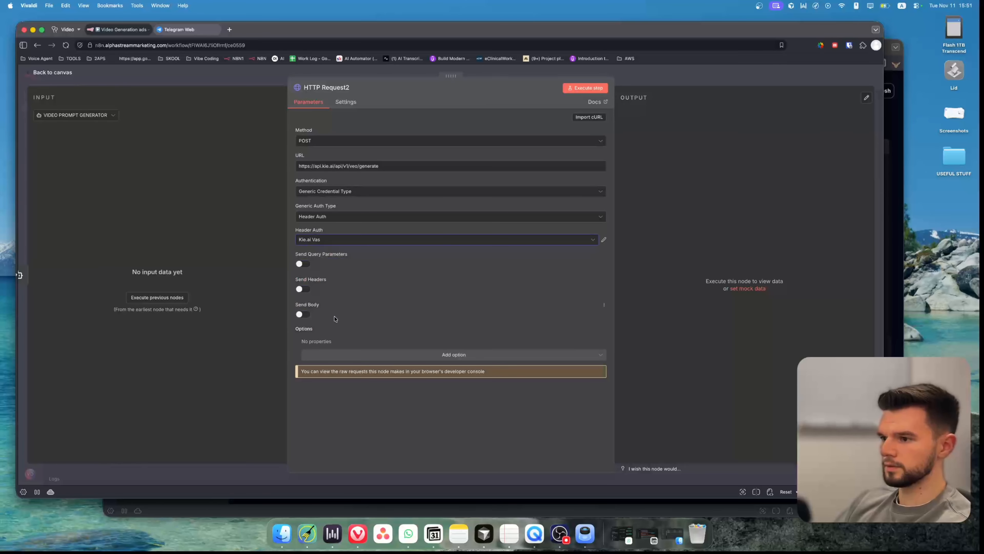
Enable Send Body and set the body to be specified using JSON.
left_click(302, 314)
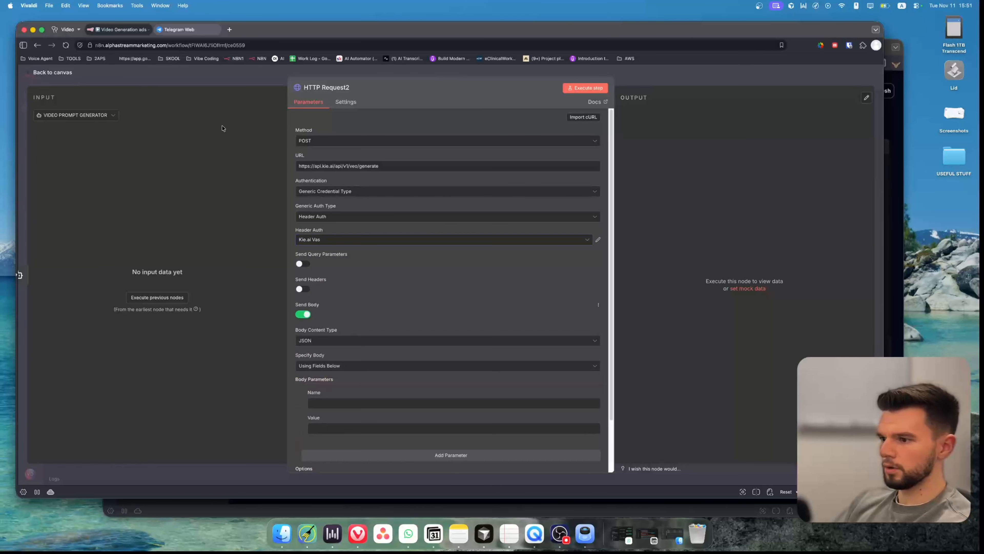
left_click(337, 366)
left_click(330, 393)
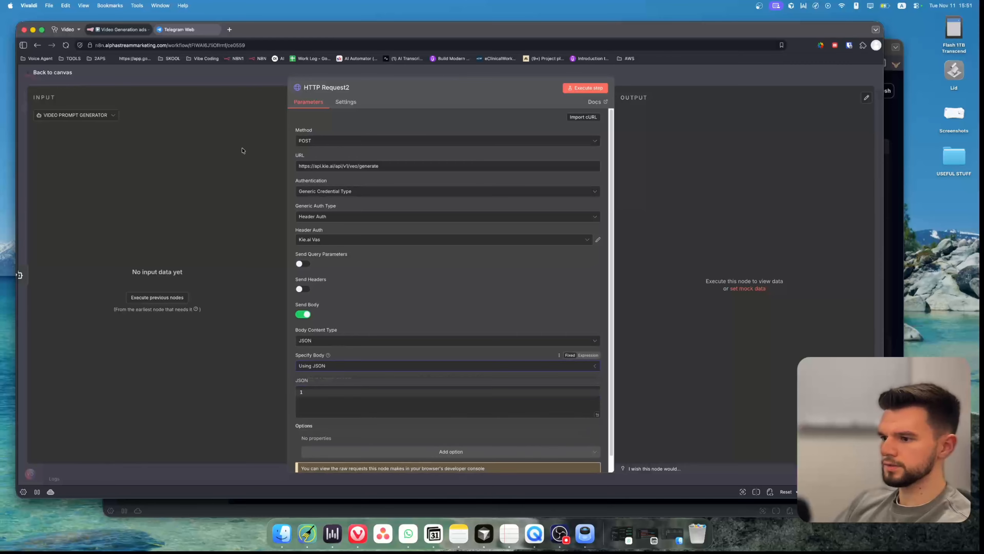
Open the existing Create Video node and copy its entire JSON body.
left_click(246, 86)
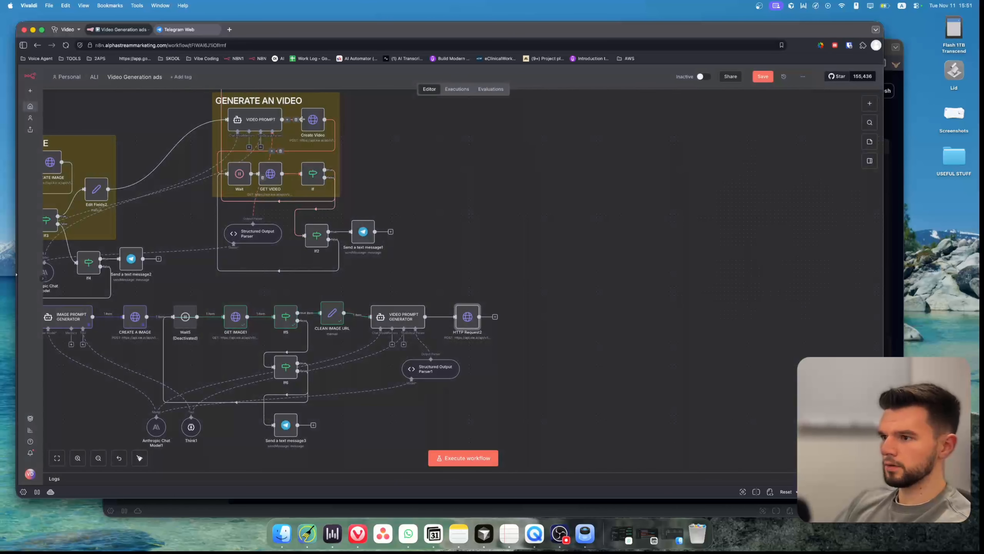
double_click(311, 122)
left_click(399, 426)
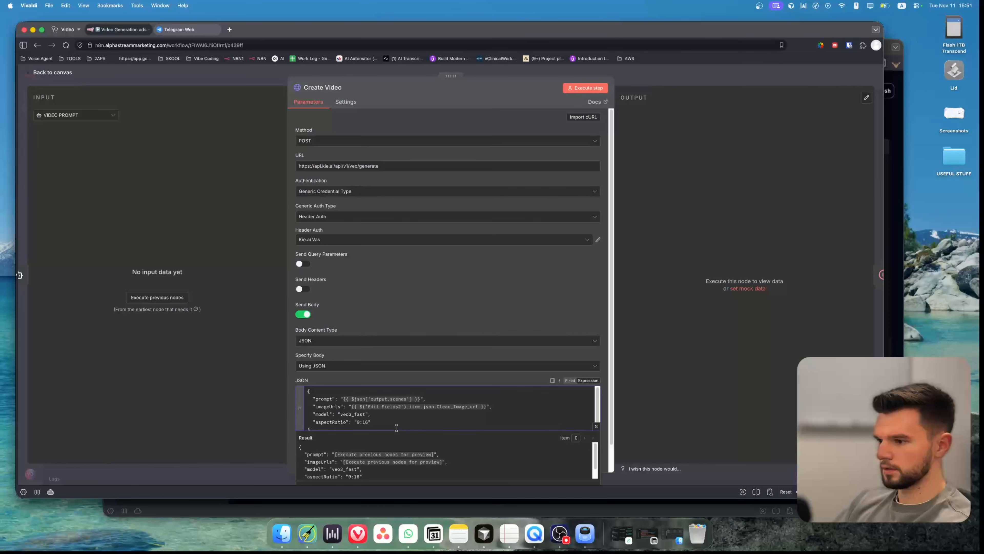
key("super+a")
key("super+c")
scroll(418, 293, "down", 2)
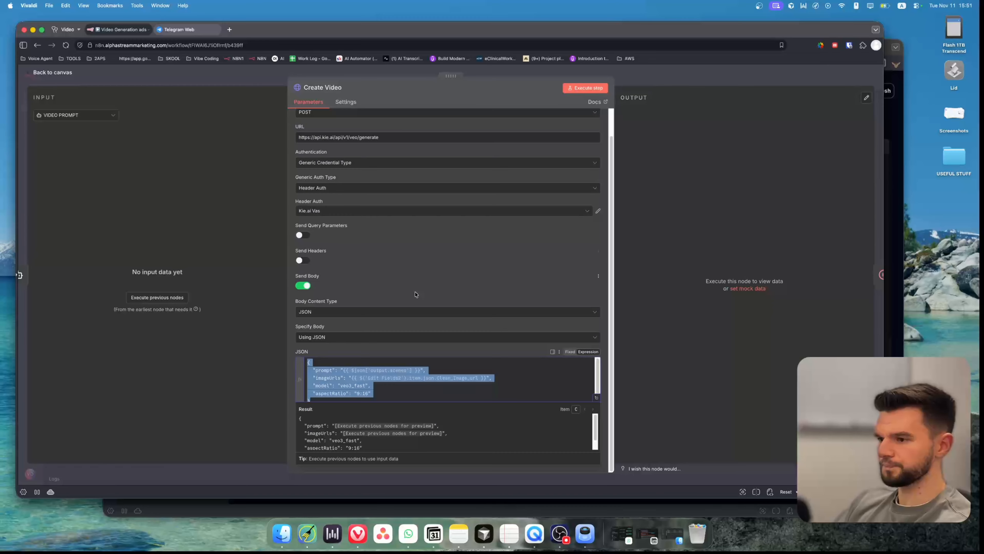
left_click(439, 255)
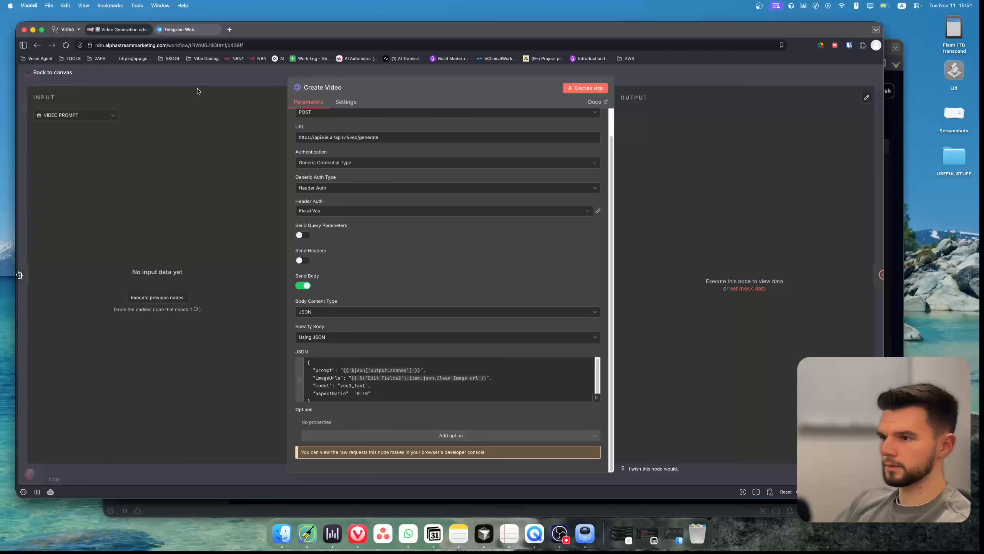
Reopen HTTP Request2 and rename it CREATE VIDEO.
left_click(209, 77)
double_click(474, 317)
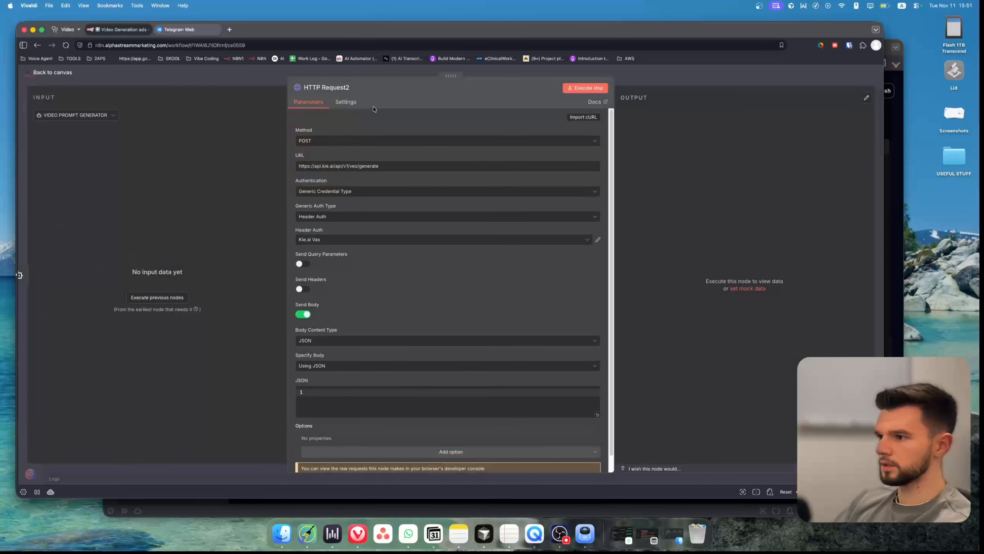
left_click(340, 90)
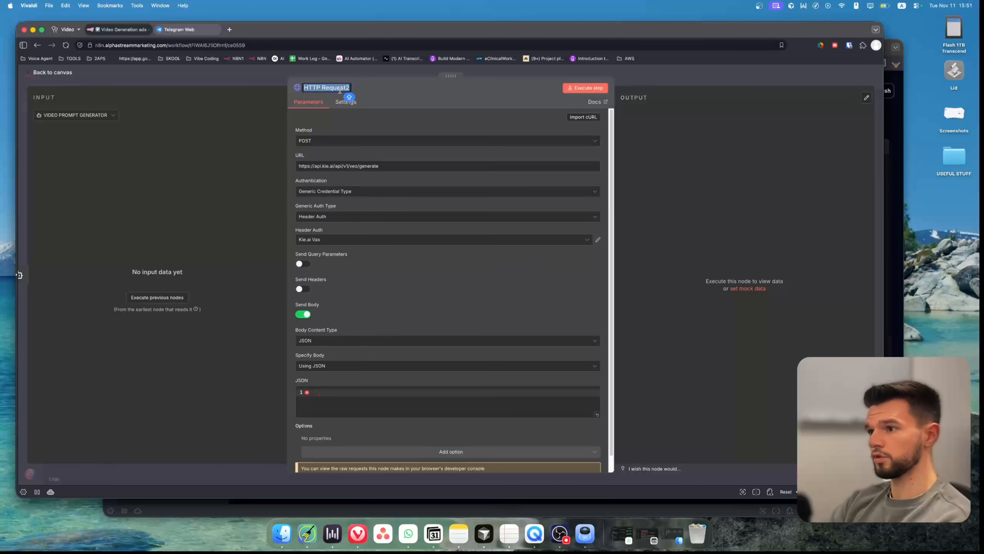
type("C")
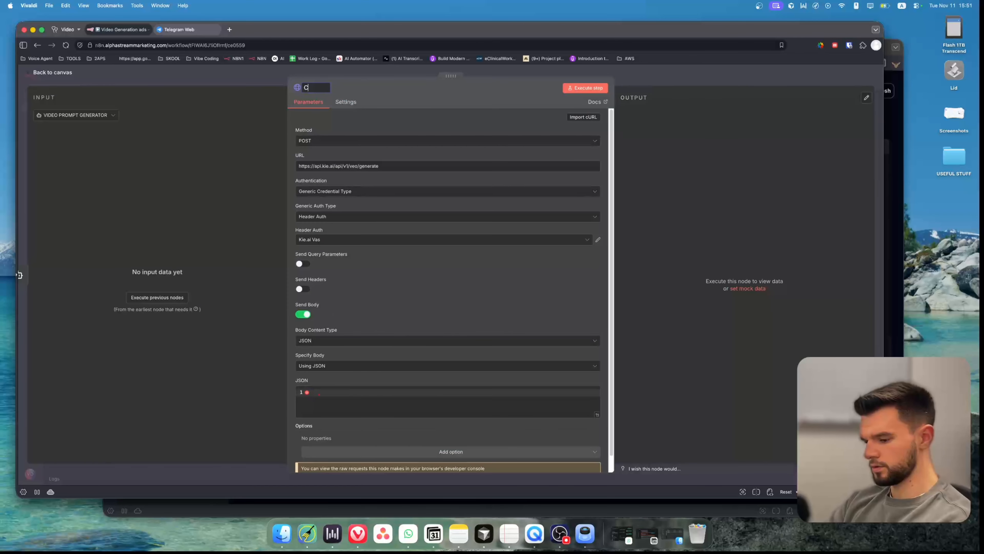
type("REATE VIDEO")
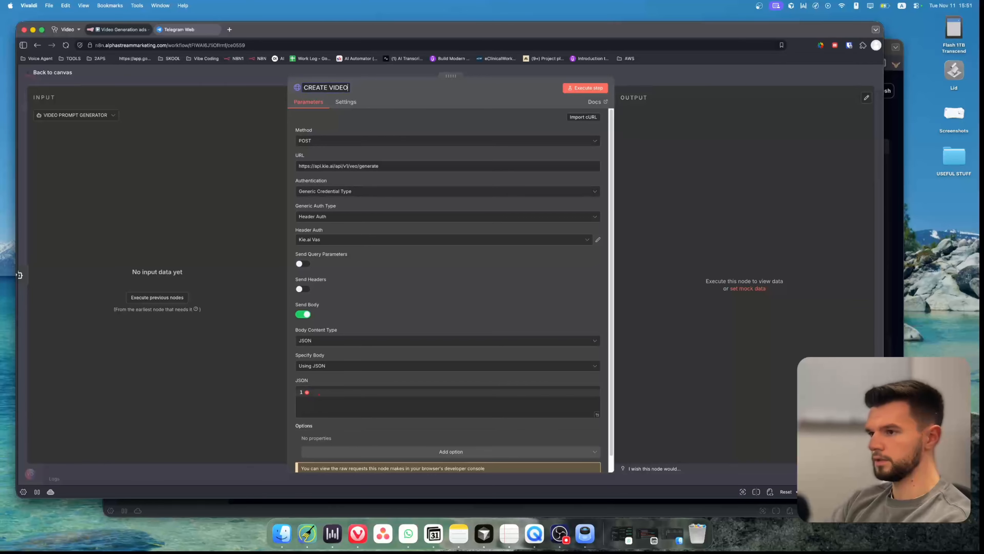
Paste the copied JSON into the CREATE VIDEO node's JSON body field.
left_click(342, 394)
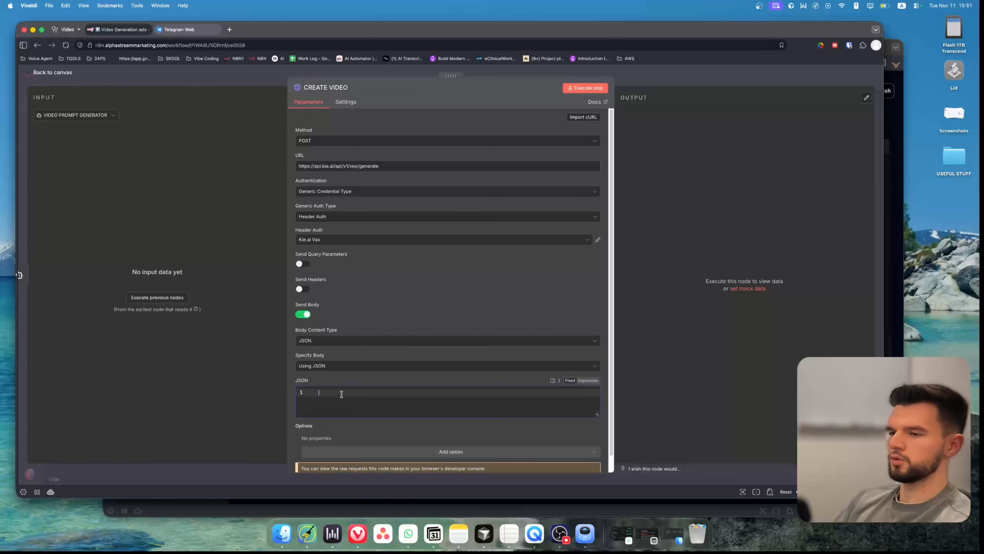
key("super+v")
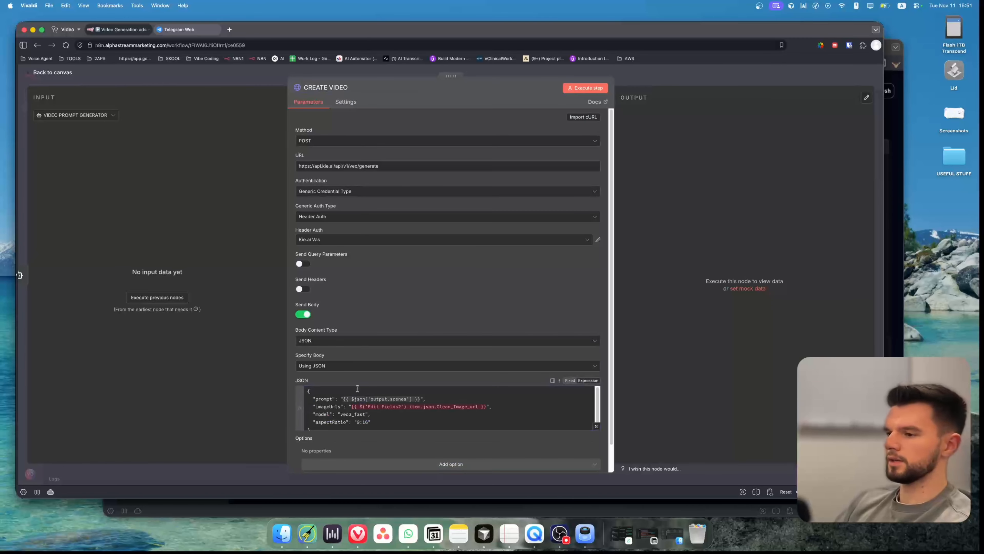
In the expression editor, replace the imageUrls value with the CLEAN IMAGE URL node's IMAGE URL field, wrapped in quotes.
left_click(596, 427)
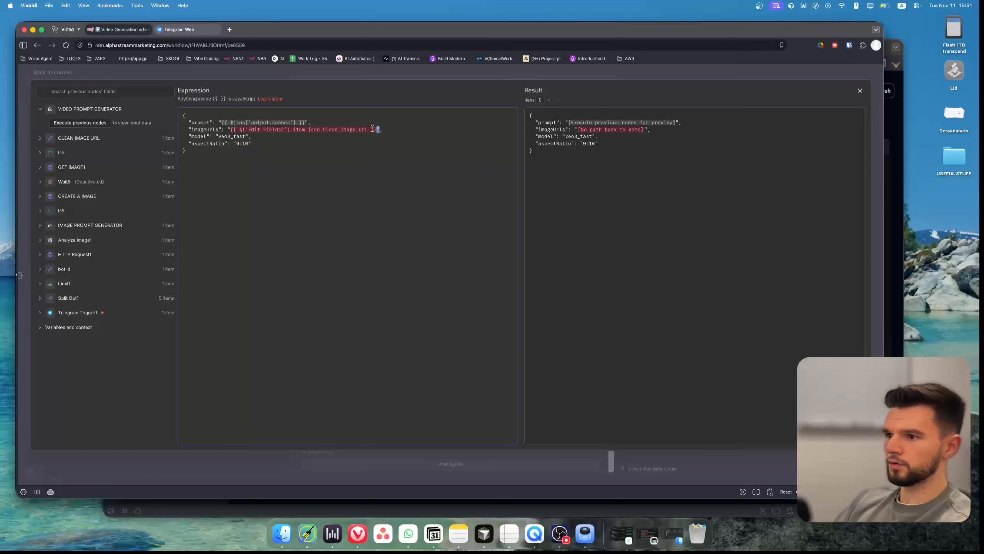
left_click_drag(377, 130, 235, 129)
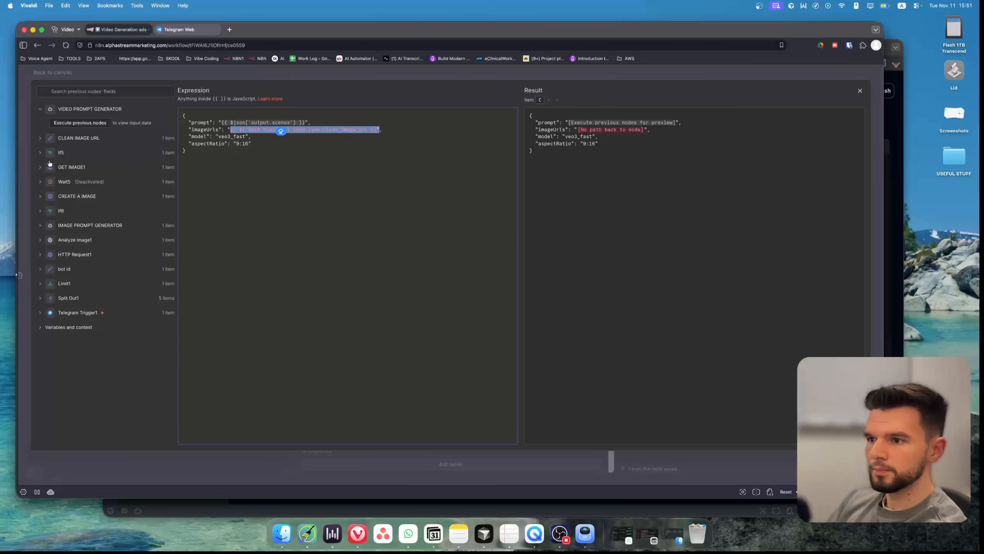
key("BackSpace")
left_click(45, 169)
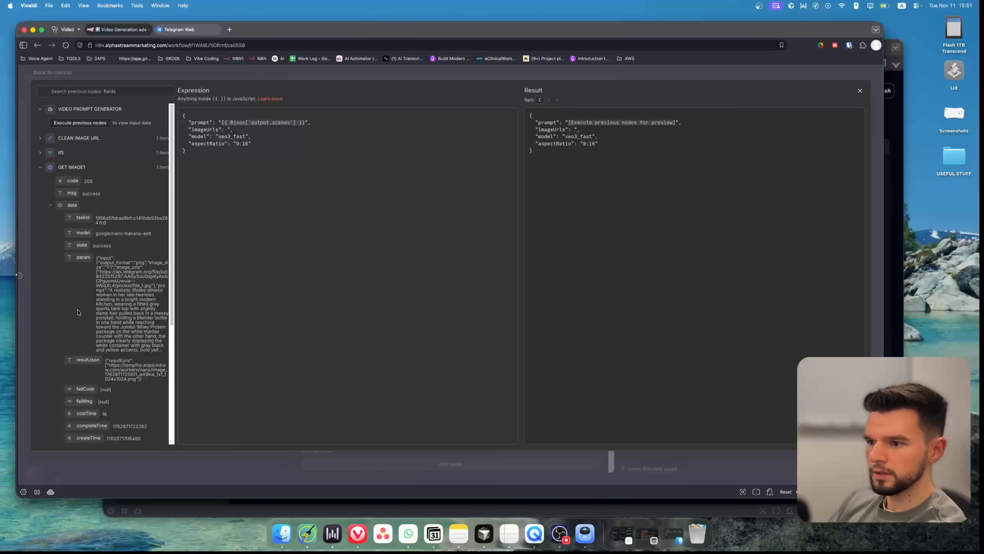
left_click(40, 168)
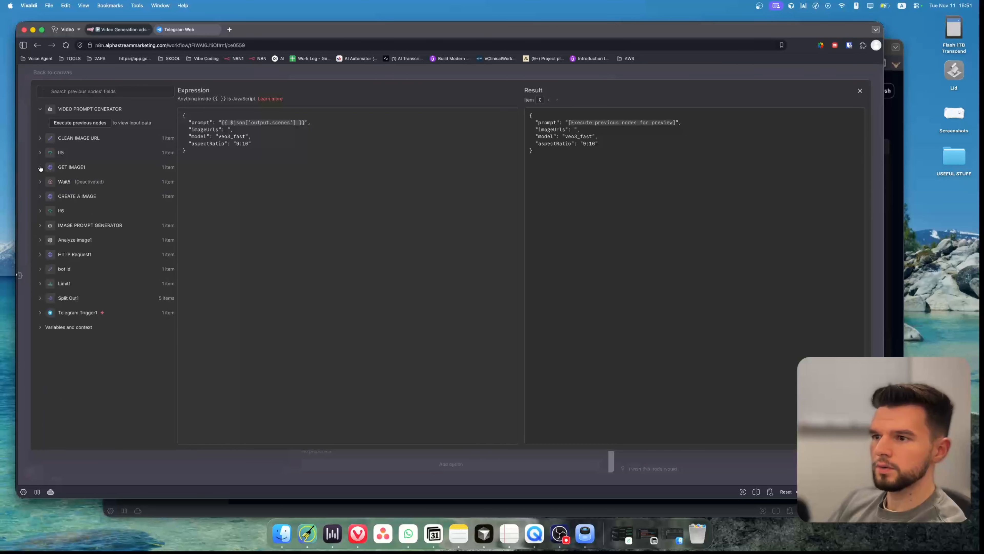
left_click(40, 139)
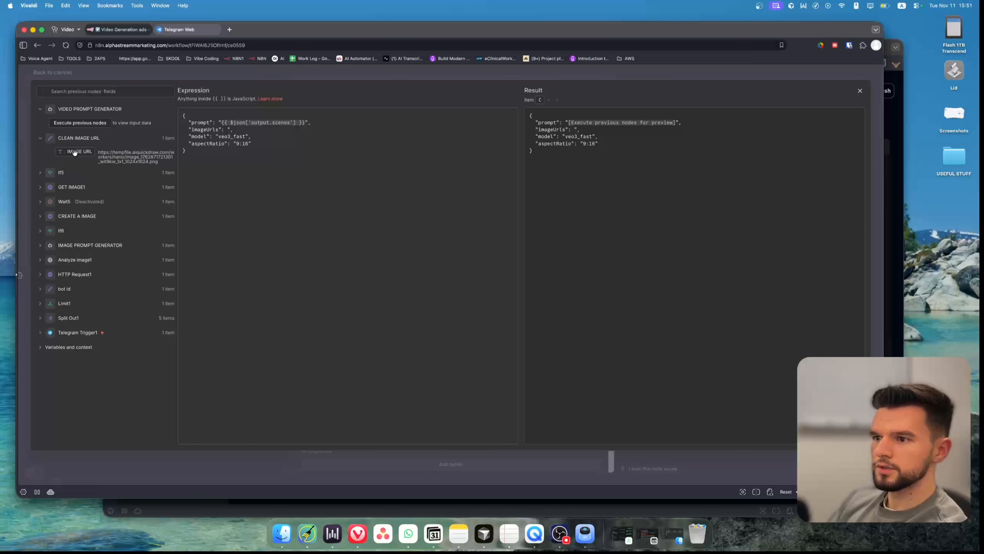
left_click_drag(74, 153, 228, 131)
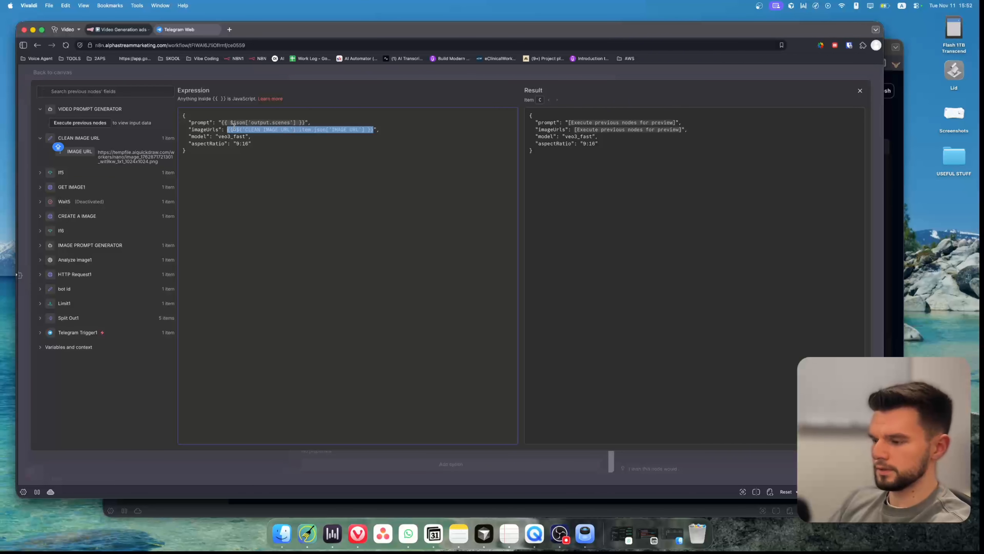
type("\"")
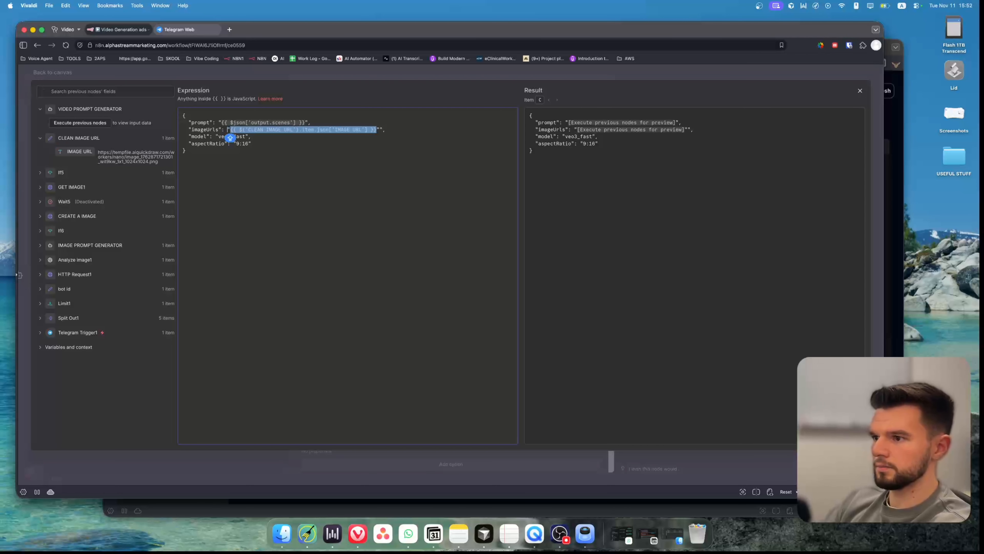
key("Down")
key("Down")
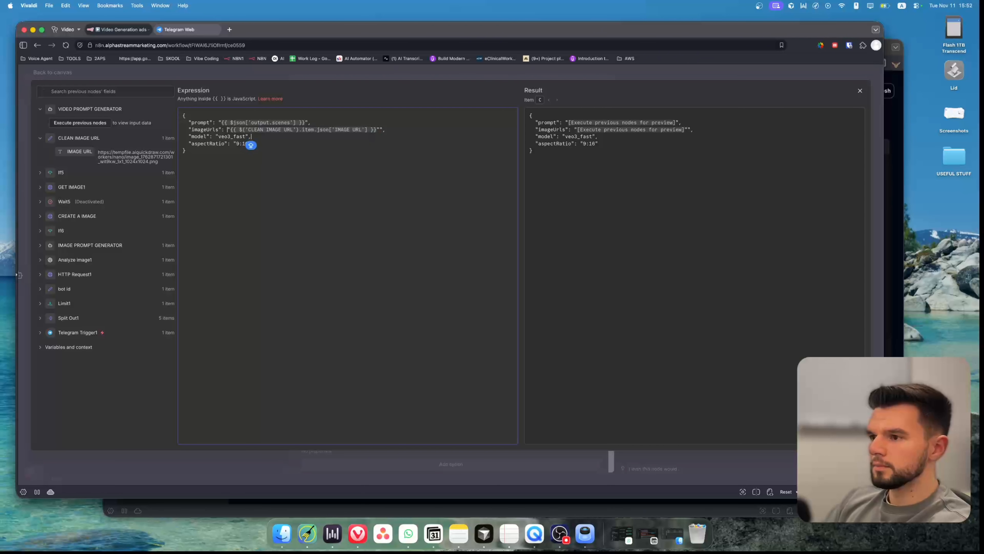
key("Down")
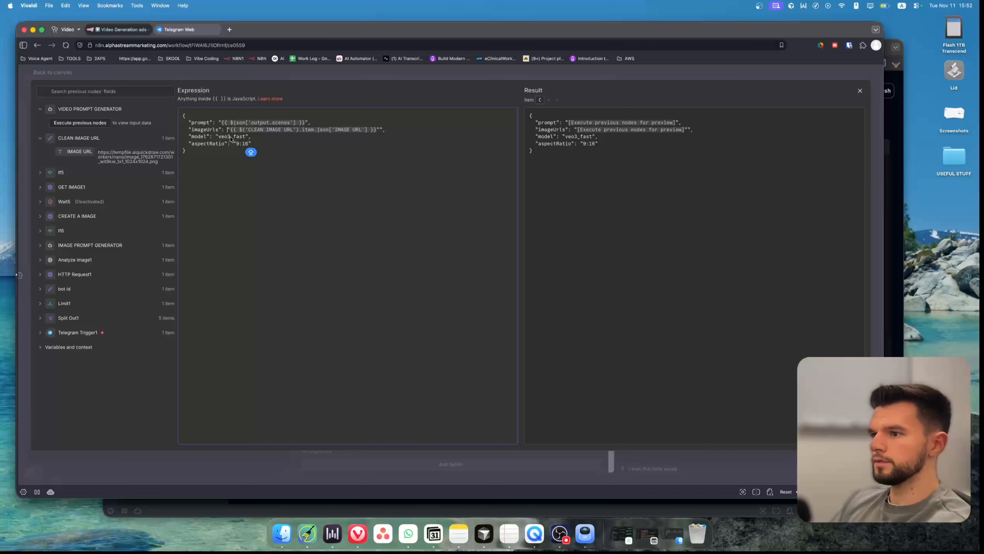
left_click(237, 145)
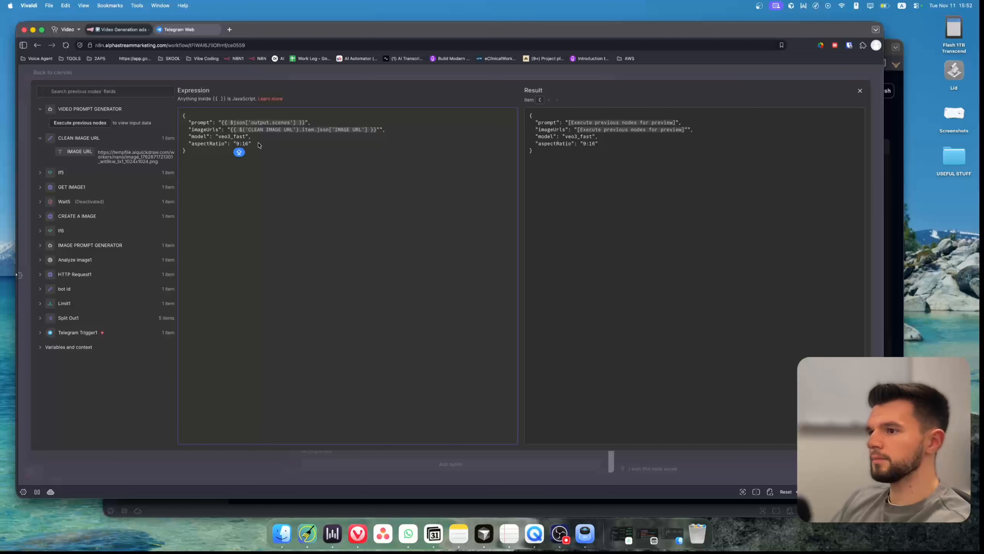
left_click(266, 143)
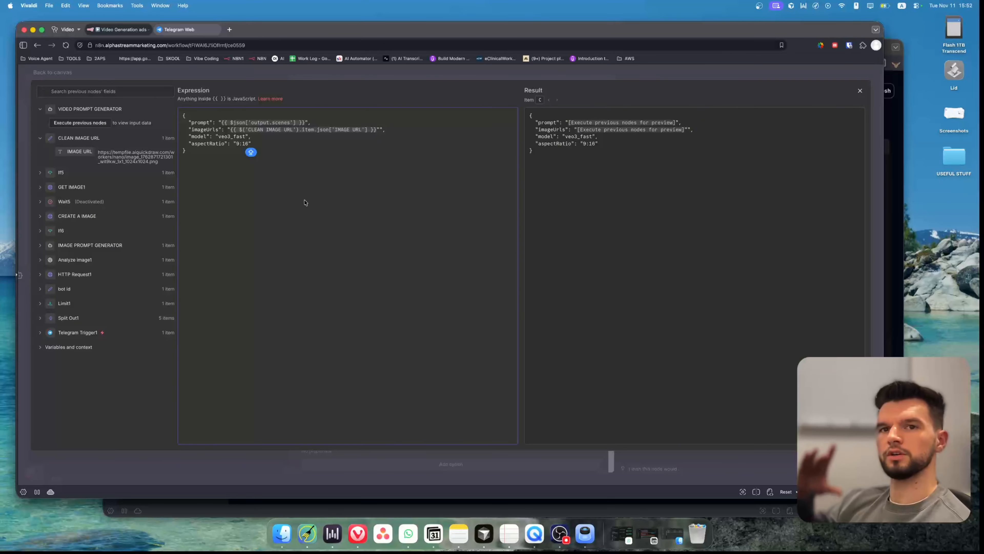
left_click(429, 76)
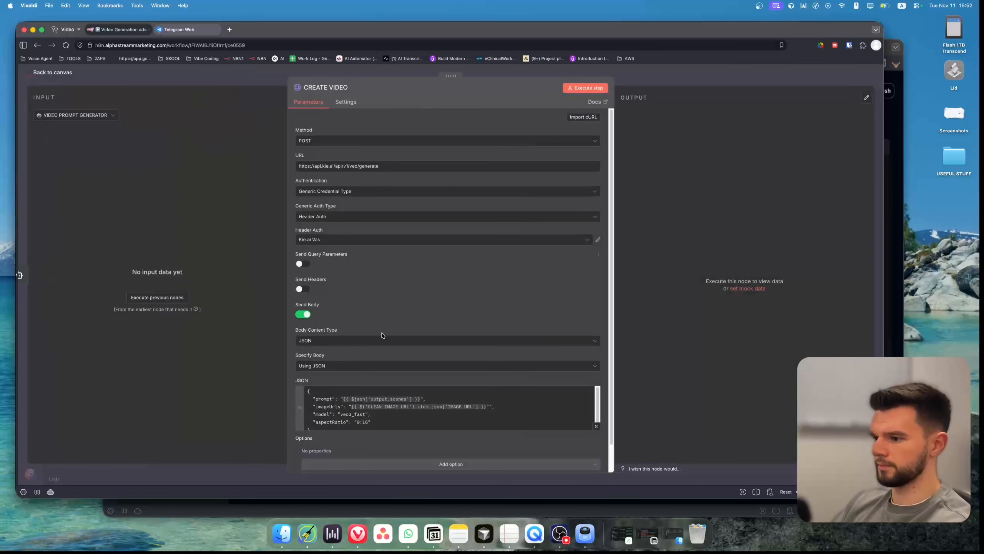
Close the node, return to the canvas and save the workflow.
scroll(429, 133, "down", 2)
key("Escape")
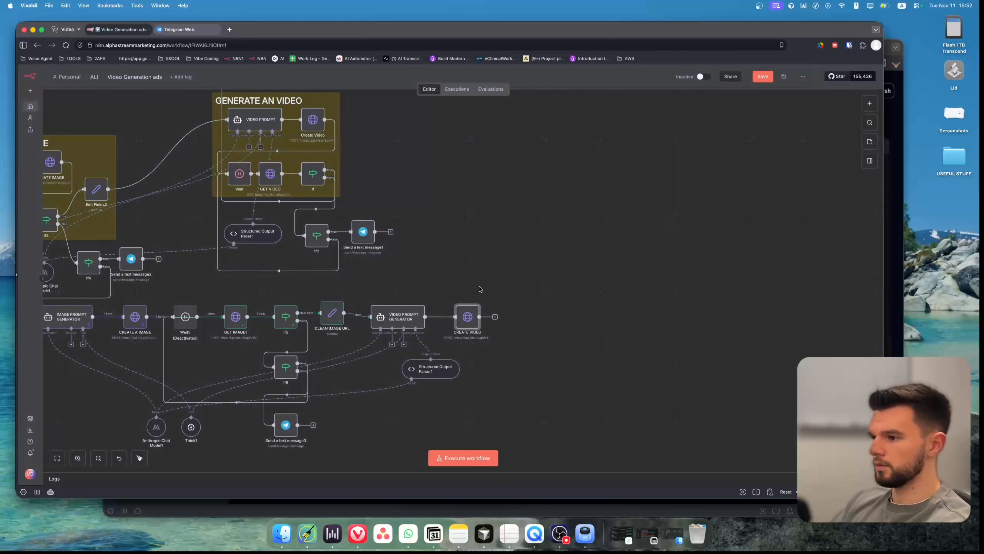
left_click(763, 76)
left_click_drag(469, 320, 478, 319)
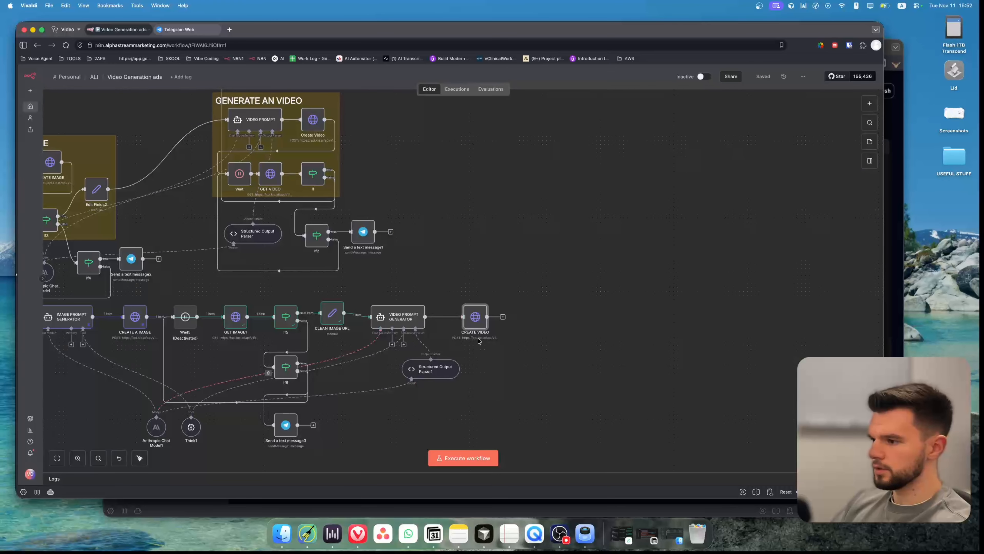
left_click(451, 317)
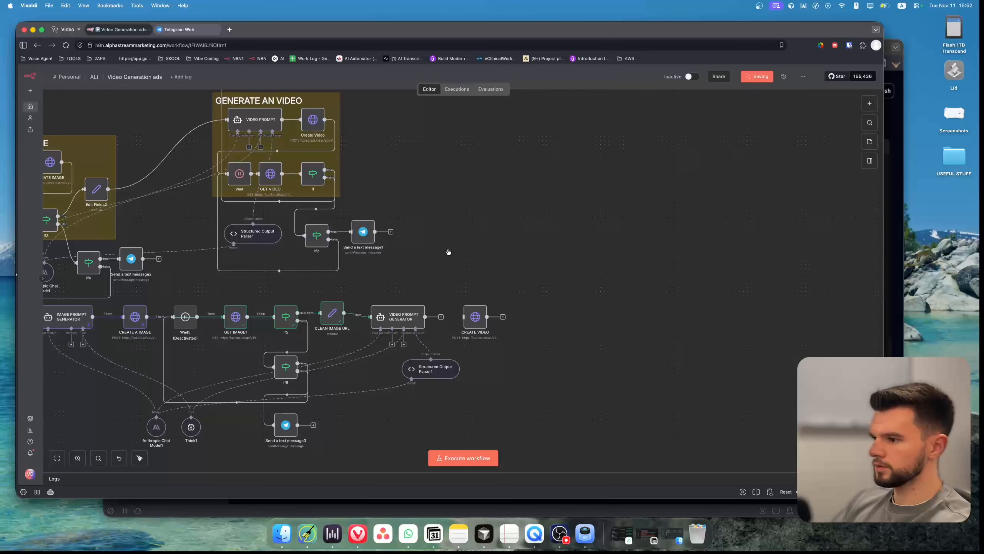
Execute the workflow to test the new video-generation branch, saving again while it runs.
left_click(477, 458)
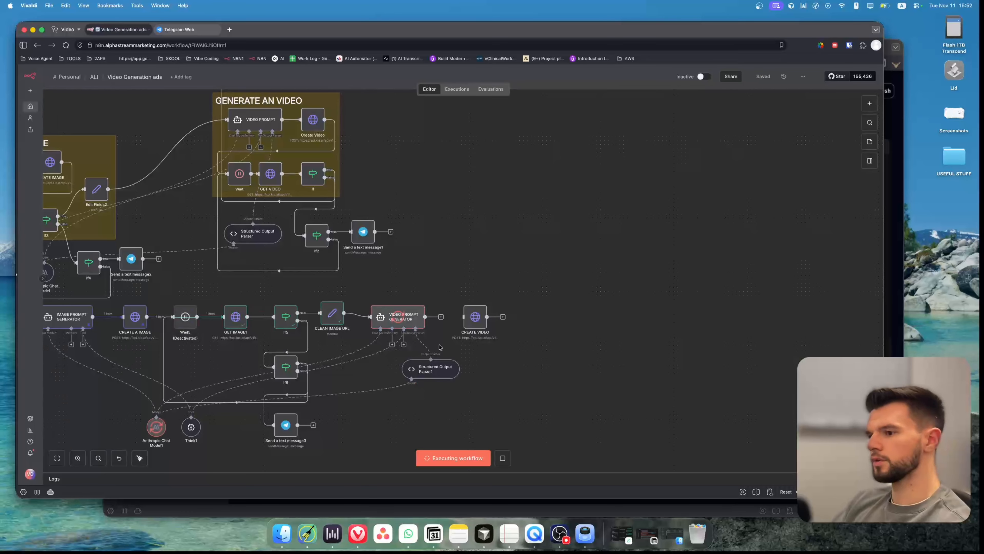
mouse_move(425, 338)
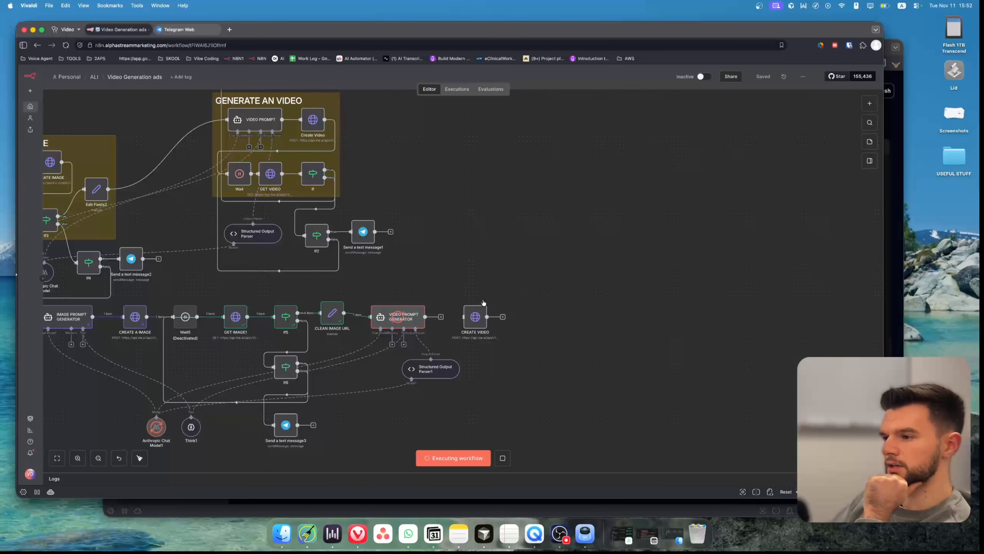
mouse_move(478, 316)
left_mouse_down()
mouse_move(462, 317)
mouse_move(470, 317)
left_mouse_up()
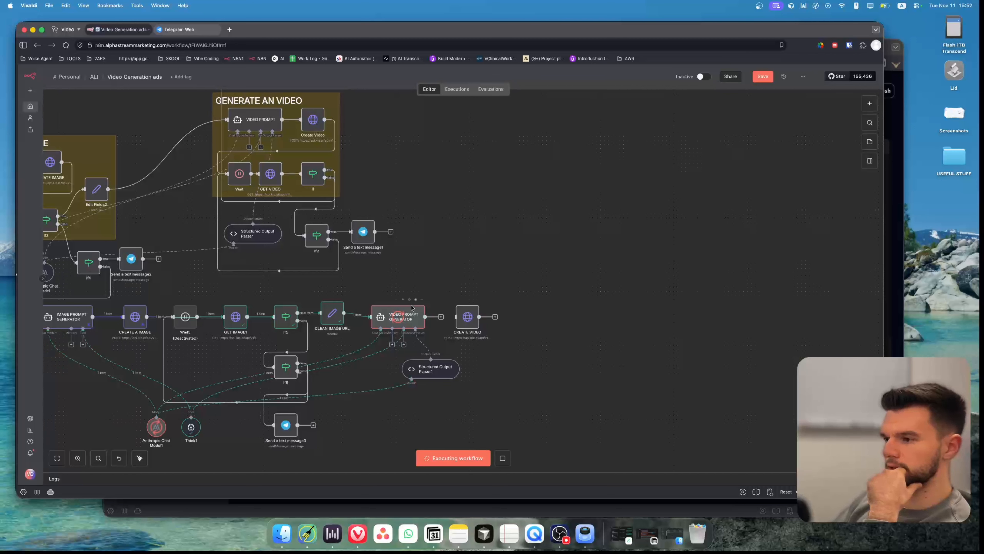
left_click(754, 80)
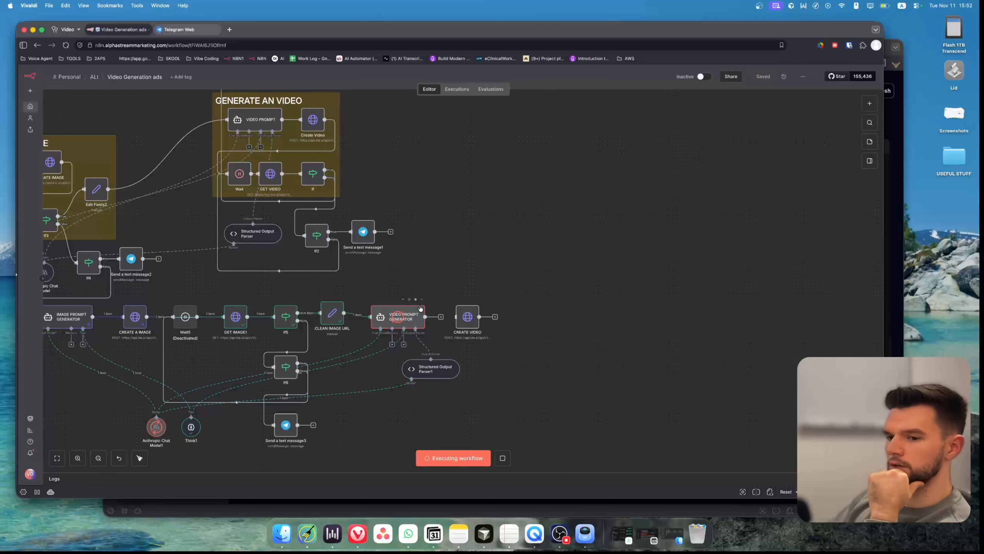
double_click(407, 313)
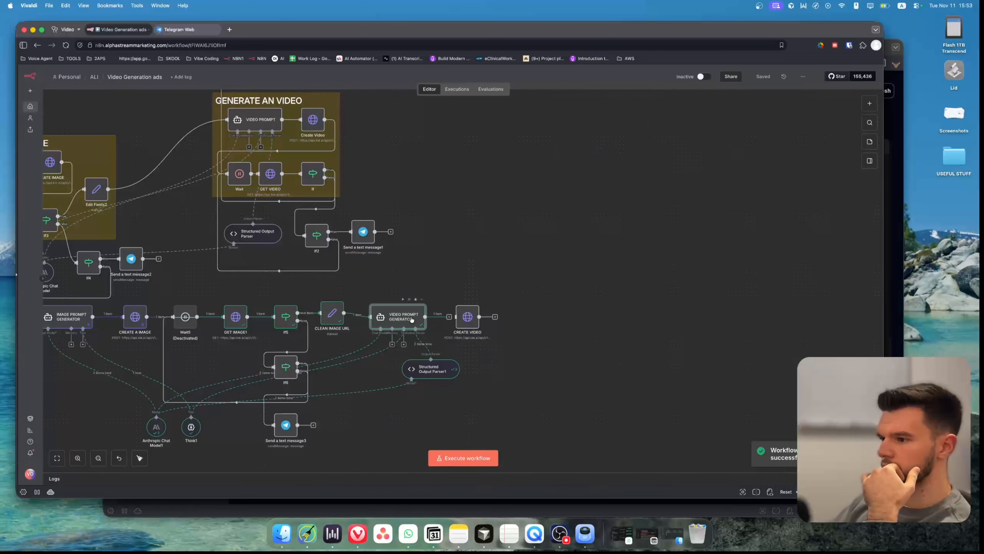
Inspect the VIDEO PROMPT GENERATOR node's output scenes in table view.
double_click(412, 320)
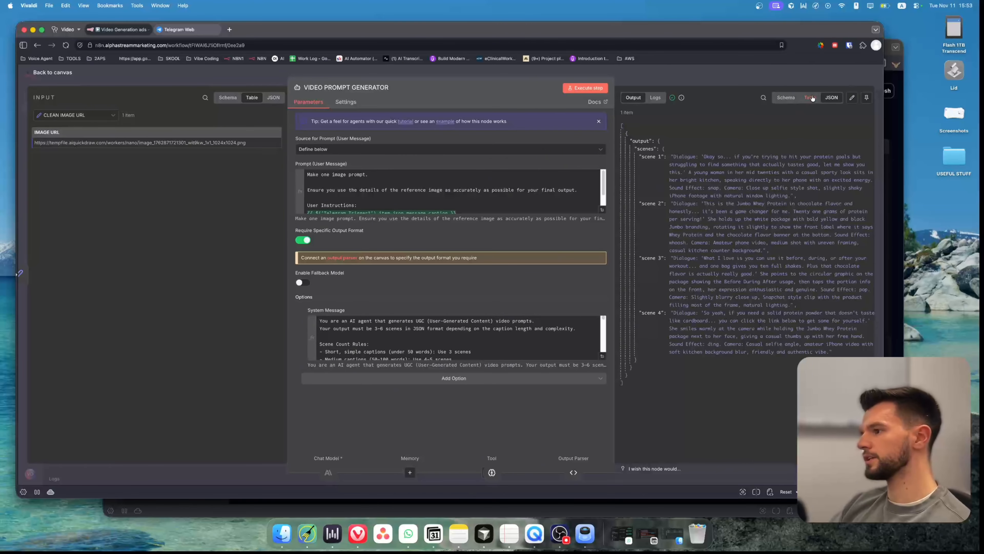
left_click_drag(647, 157, 661, 156)
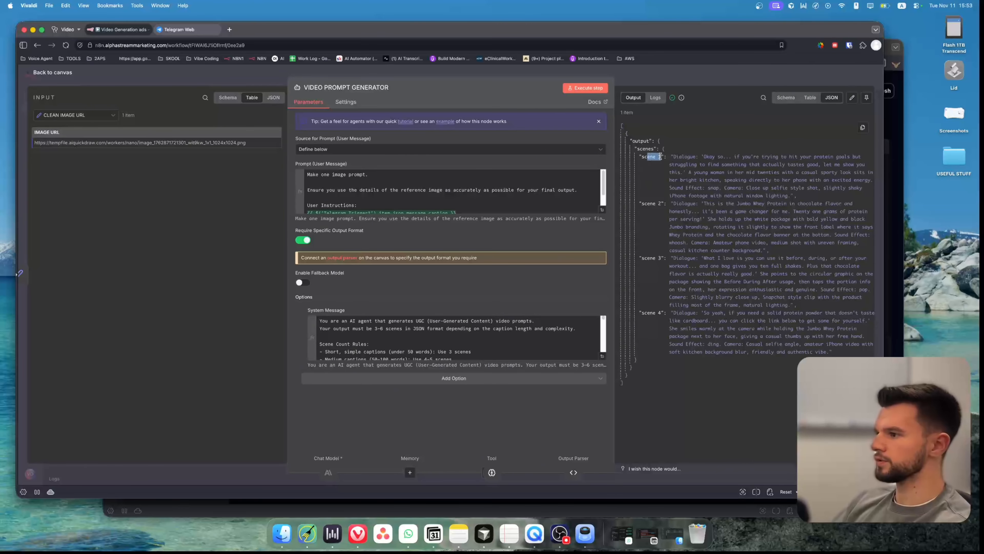
left_click(812, 97)
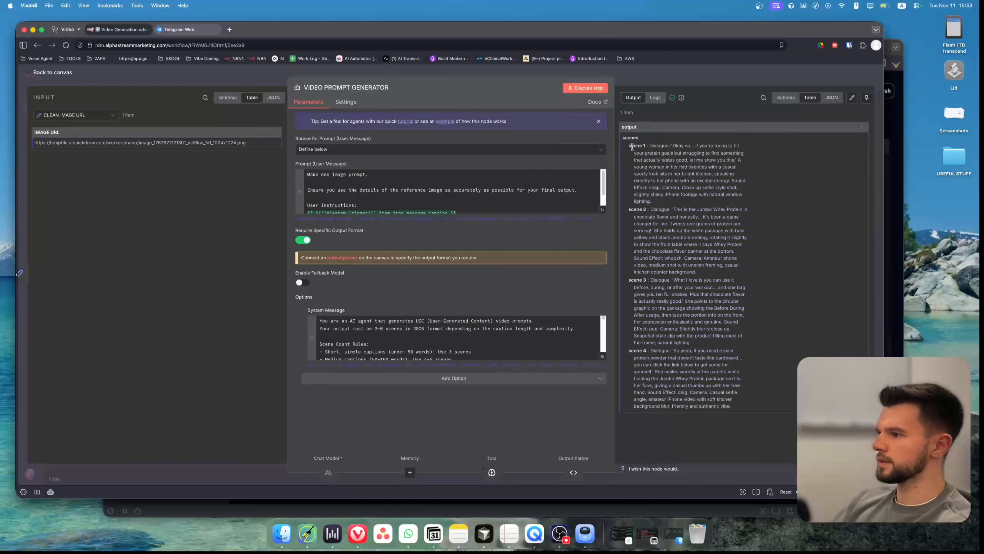
key("Escape")
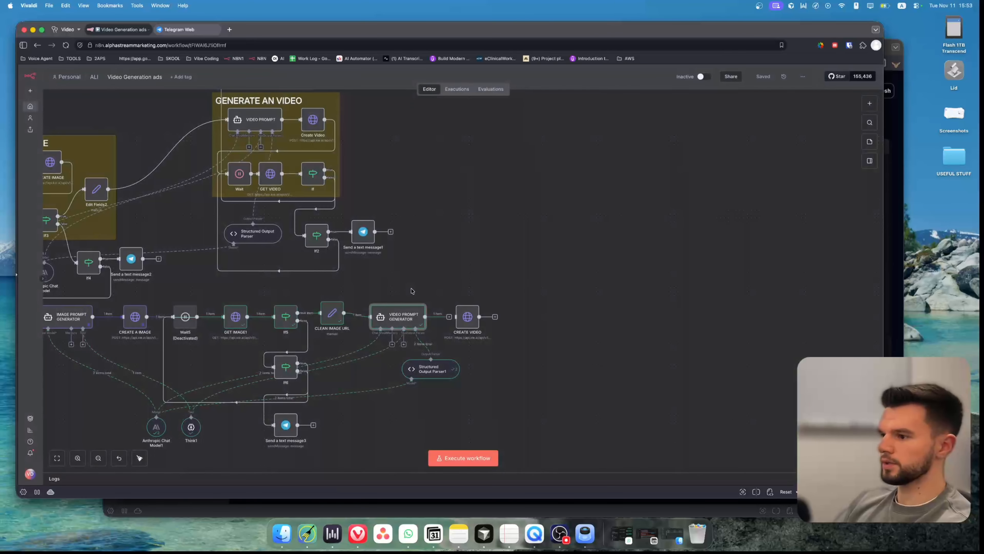
In the CREATE VIDEO node's JSON body, replace the prompt value with the VIDEO PROMPT GENERATOR's scenes field.
double_click(468, 317)
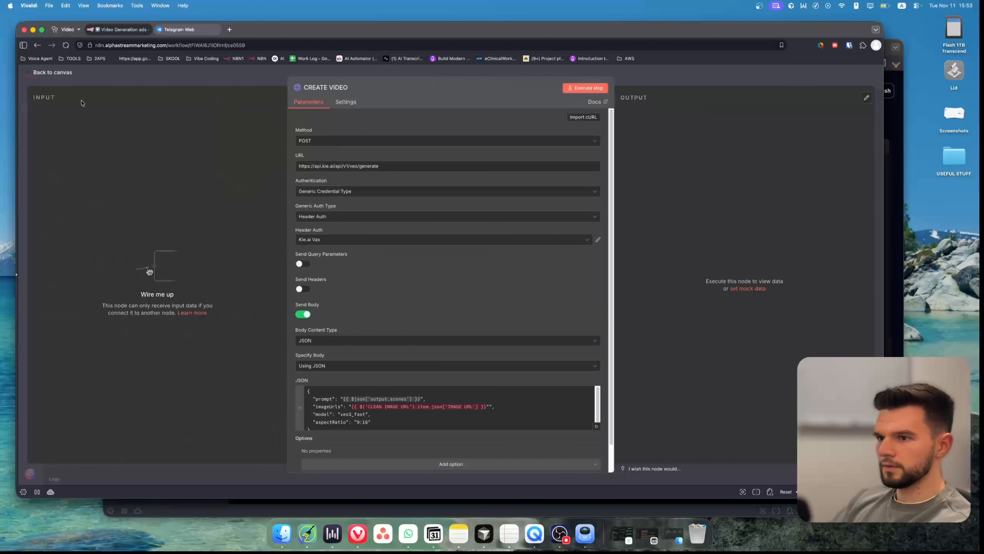
left_click(54, 72)
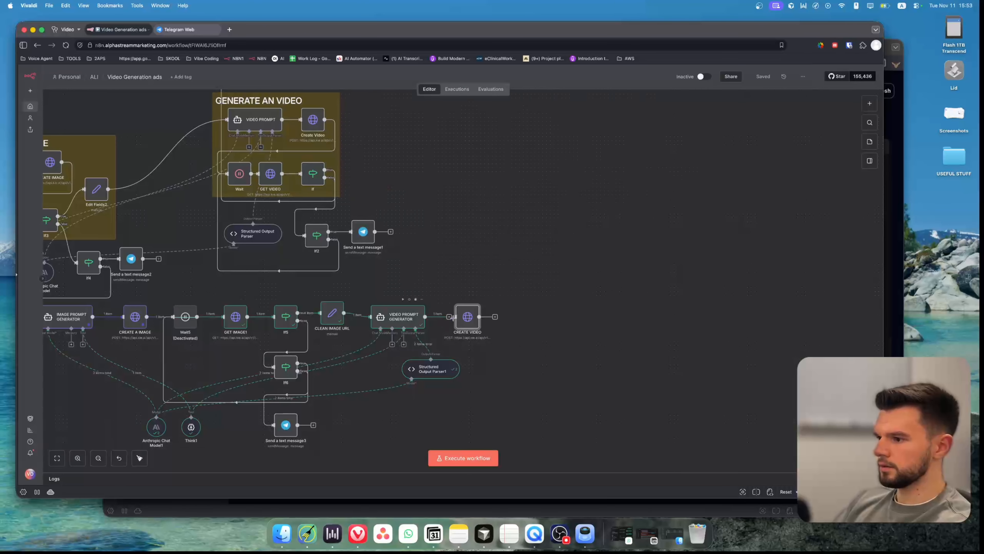
double_click(474, 313)
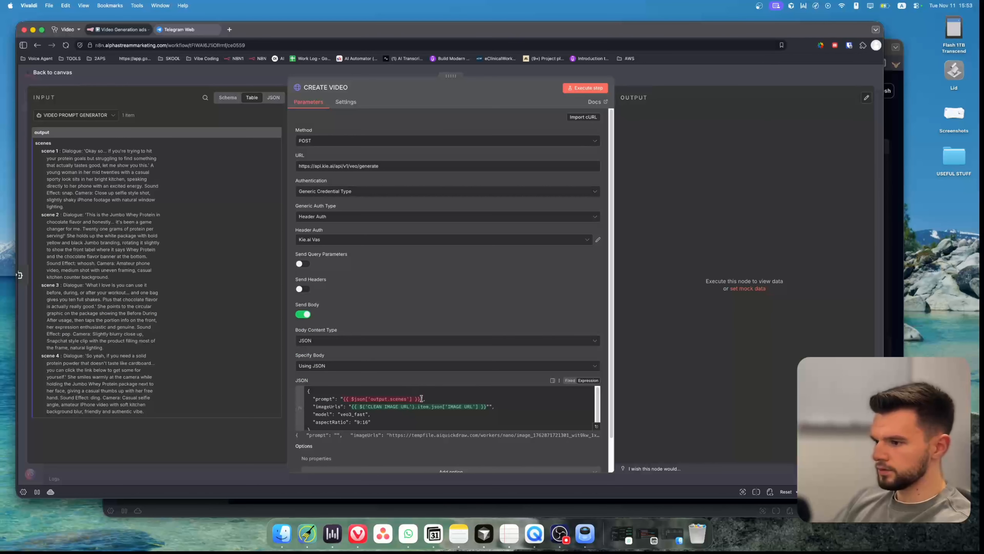
left_click_drag(420, 398, 343, 399)
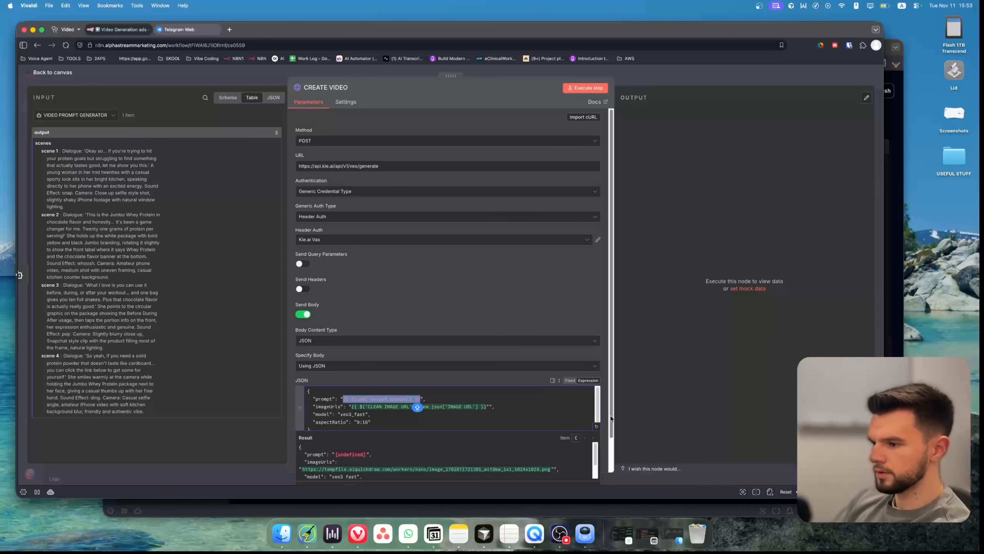
key("BackSpace")
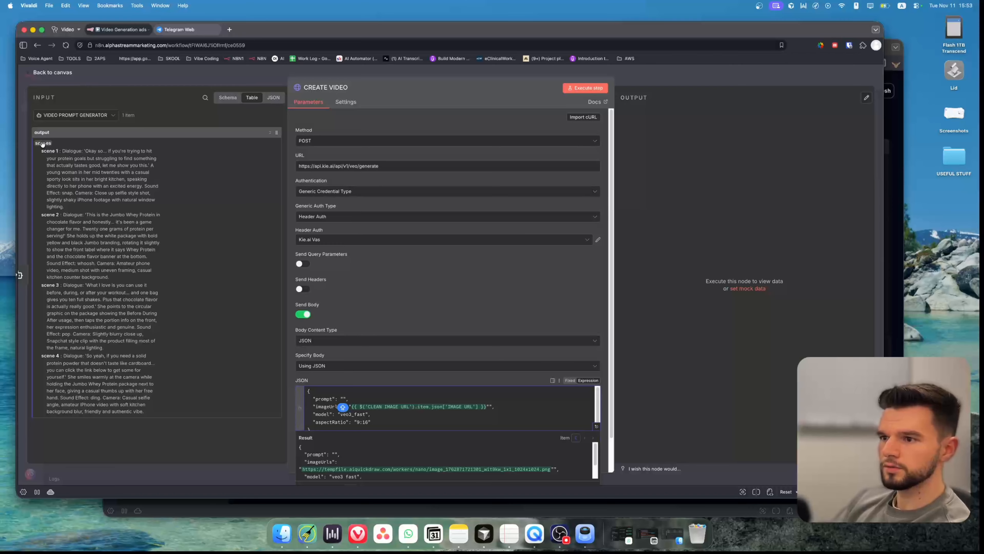
left_click_drag(42, 143, 343, 399)
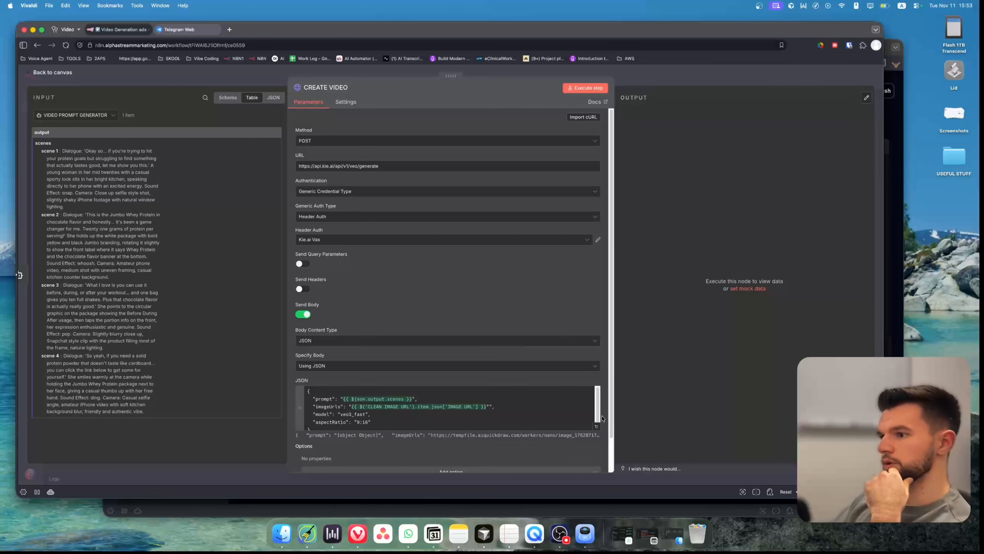
left_click(184, 80)
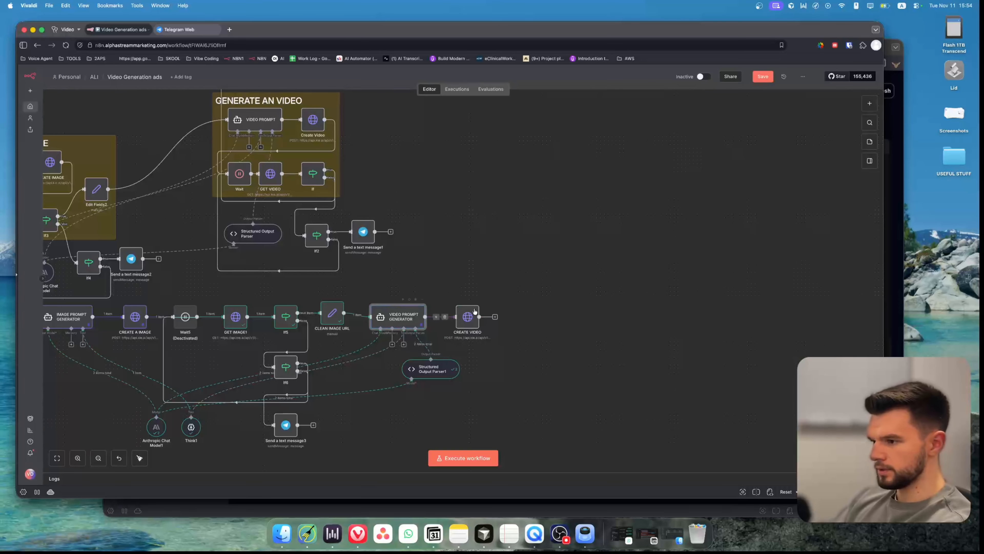
Execute the CREATE VIDEO step to test the request.
left_click(458, 300)
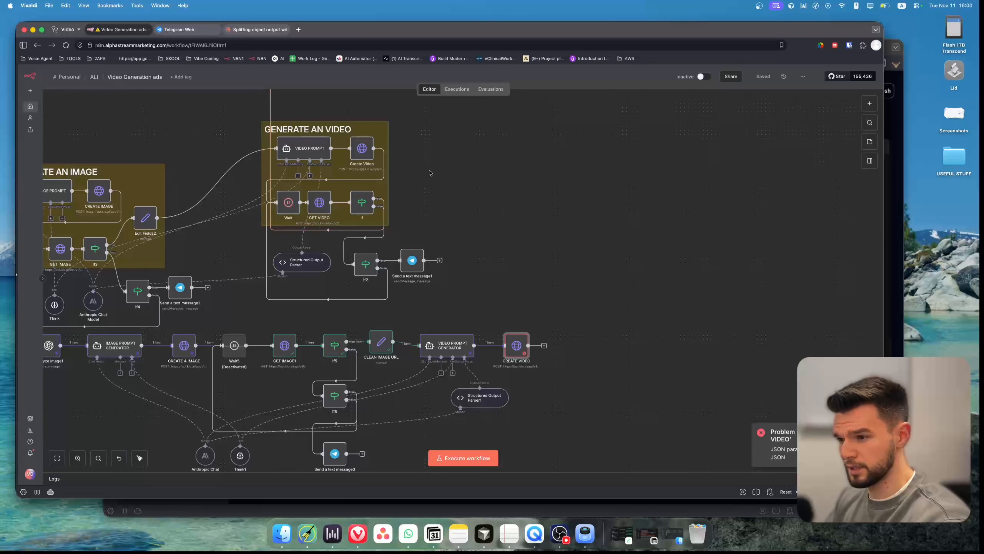
left_click_drag(428, 170, 533, 299)
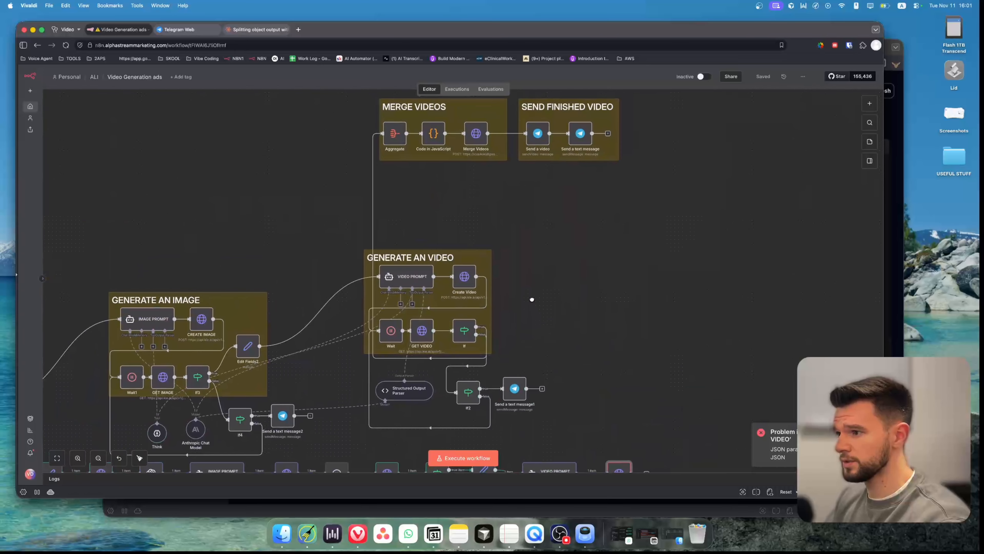
left_click_drag(566, 355, 478, 197)
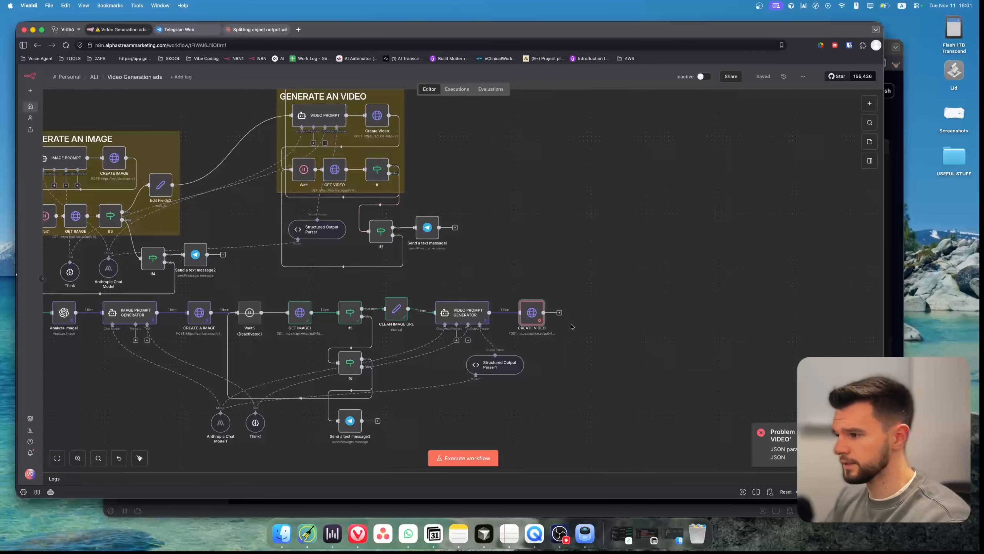
Insert a Split Out node before CREATE VIDEO that splits the output.scenes field, and execute it.
mouse_move(532, 312)
left_mouse_down()
mouse_move(574, 313)
mouse_move(512, 313)
left_mouse_up()
type("split")
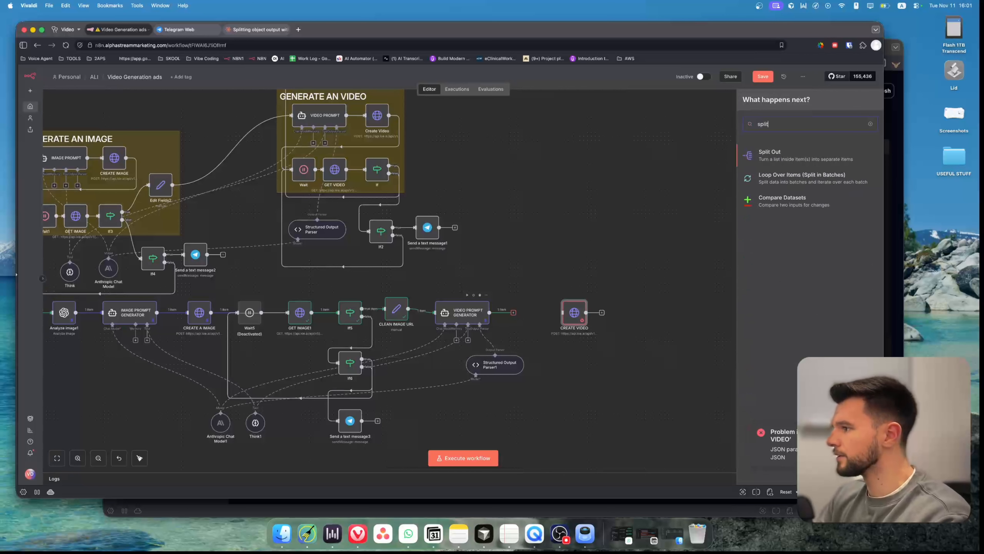
key("Return")
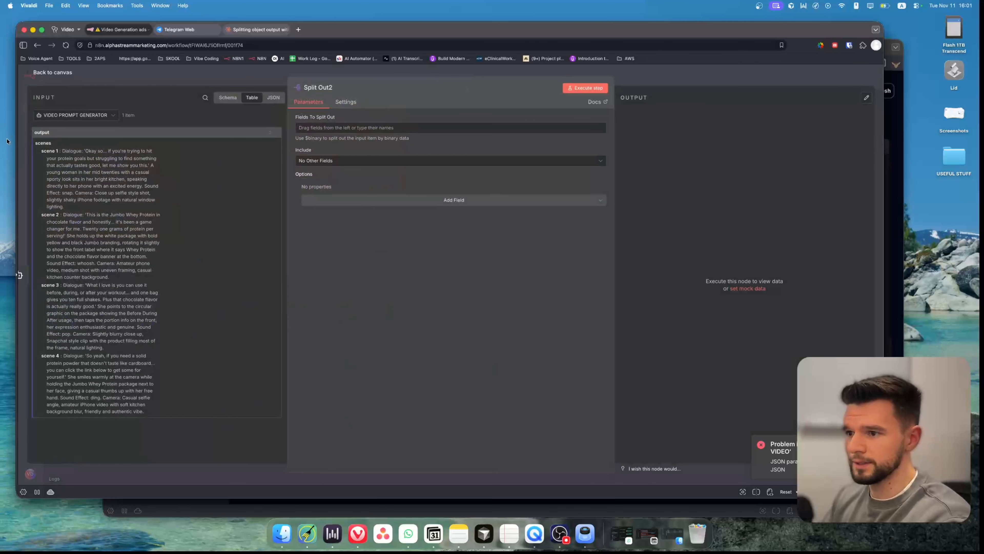
left_click_drag(43, 143, 312, 128)
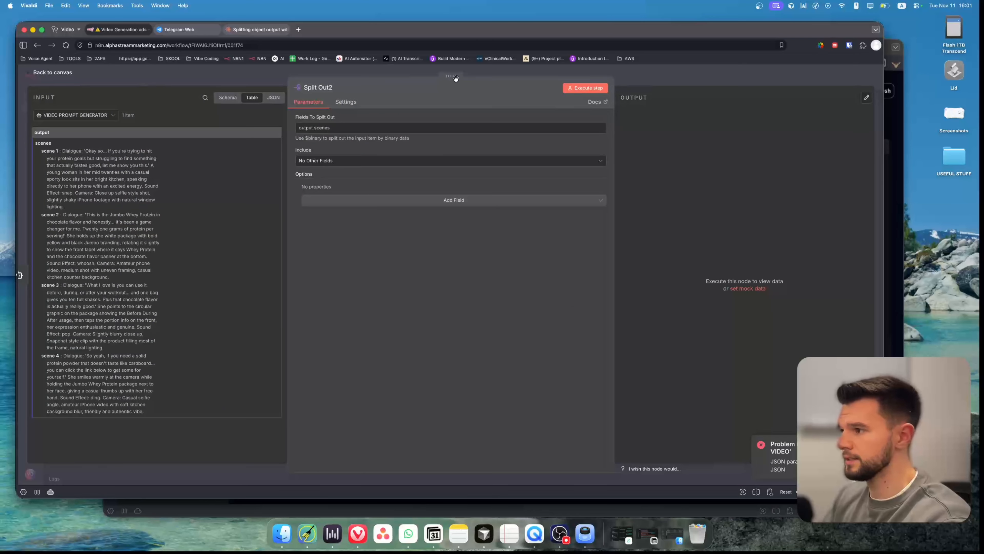
left_click(595, 86)
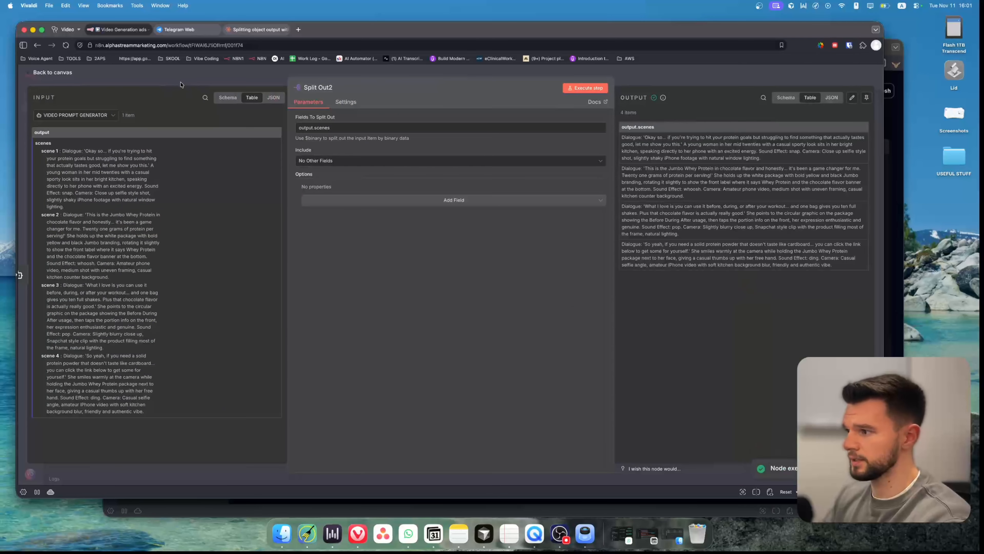
key("Escape")
Set the CREATE VIDEO prompt to the Split Out node's output.scenes field, then save the workflow.
scroll(565, 238, "right", 5)
left_click_drag(459, 315, 463, 312)
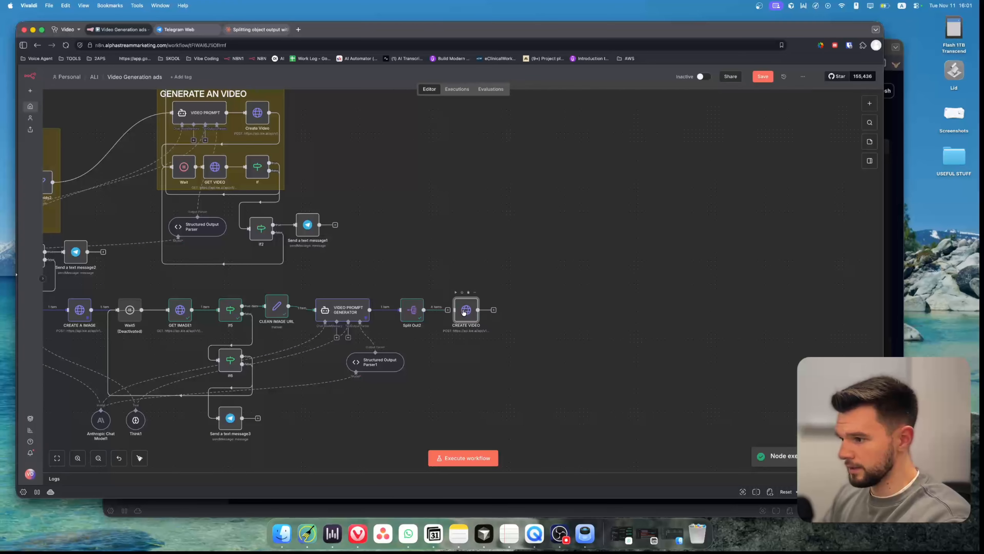
double_click(462, 309)
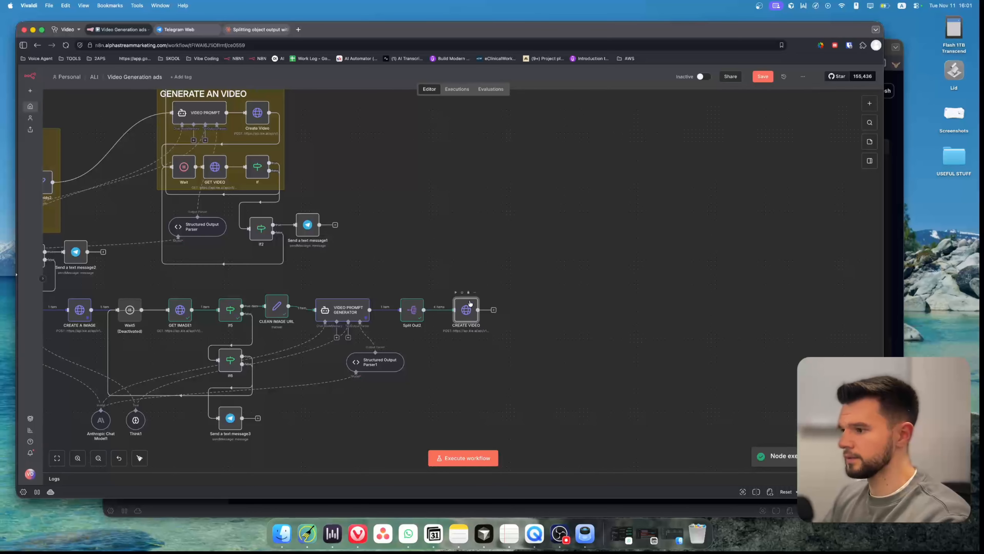
left_click(412, 396)
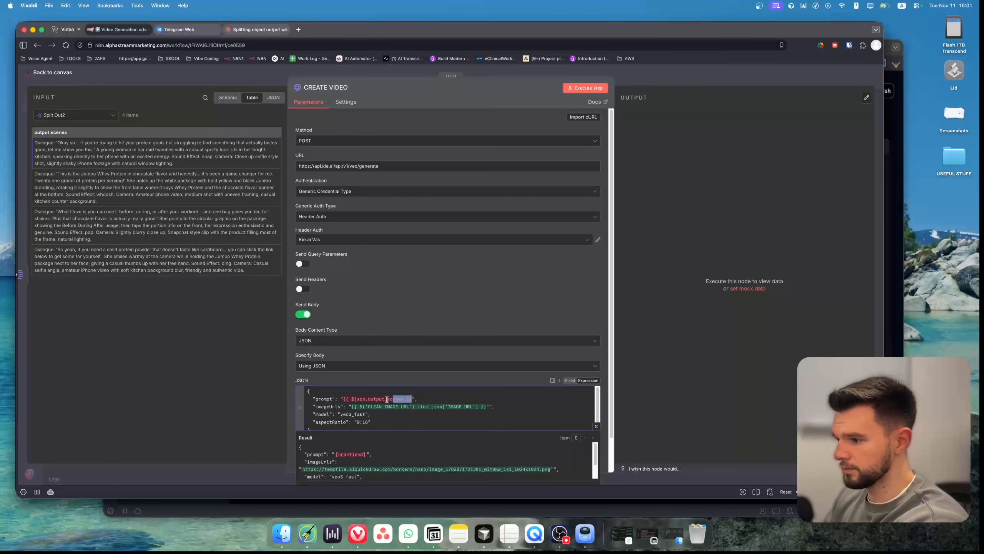
left_click_drag(412, 399, 342, 399)
key("BackSpace")
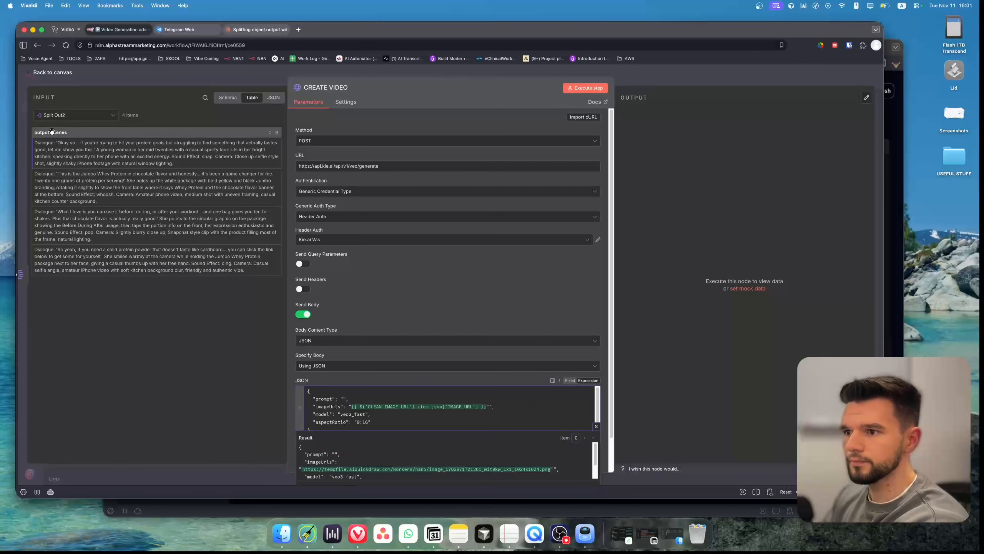
left_click_drag(52, 131, 343, 399)
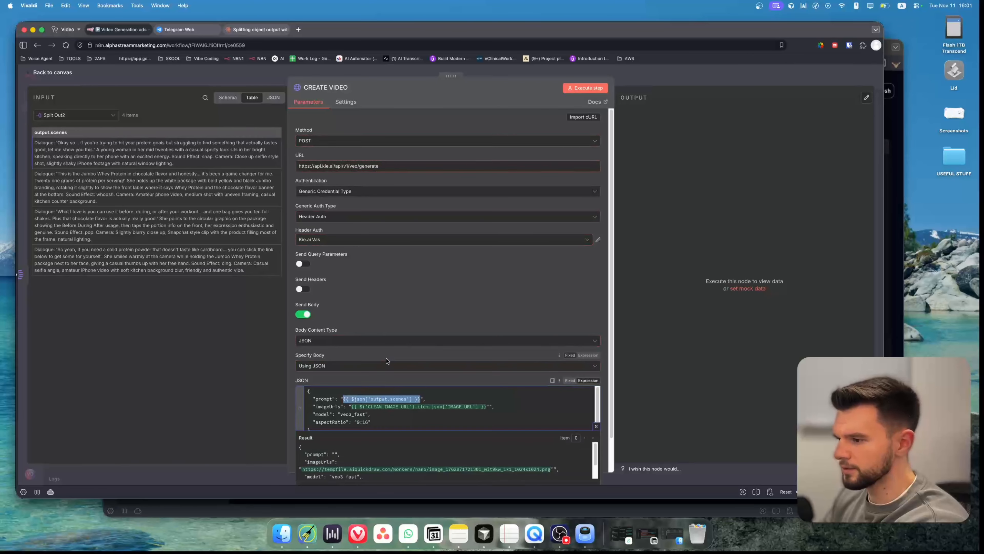
left_click(388, 305)
left_click(129, 76)
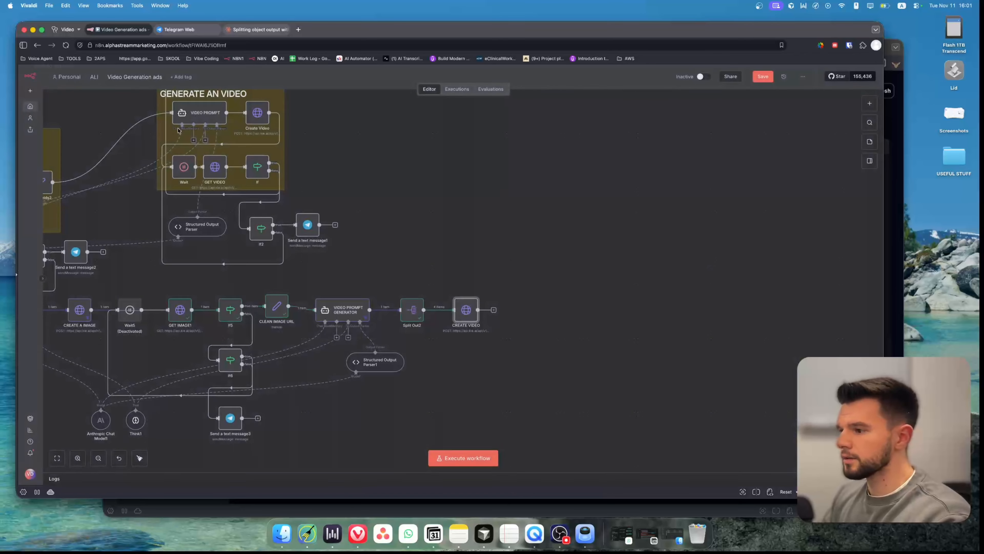
key("super+s")
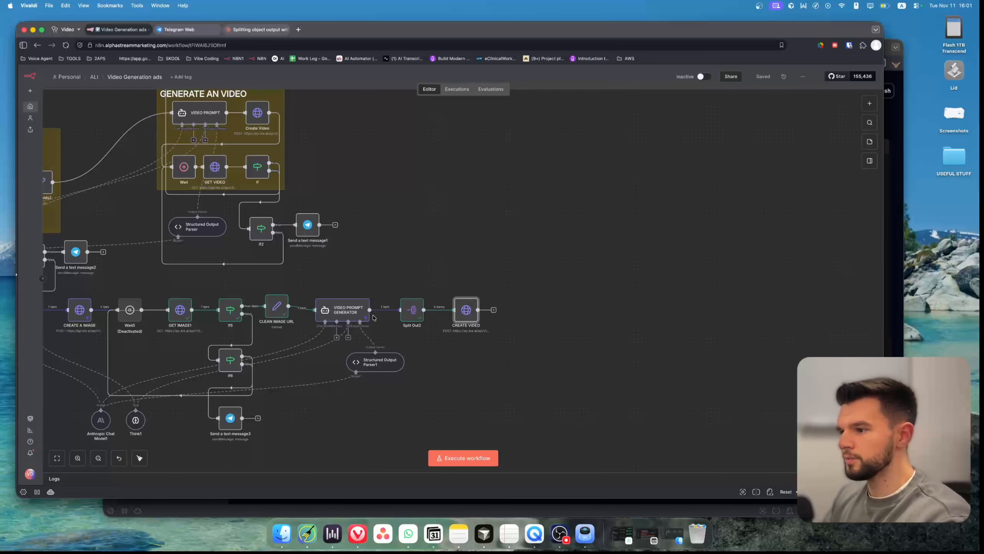
Add a Wait node after CREATE VIDEO and open the existing Wait node in GENERATE AN VIDEO for reference.
left_click(494, 309)
type("wait")
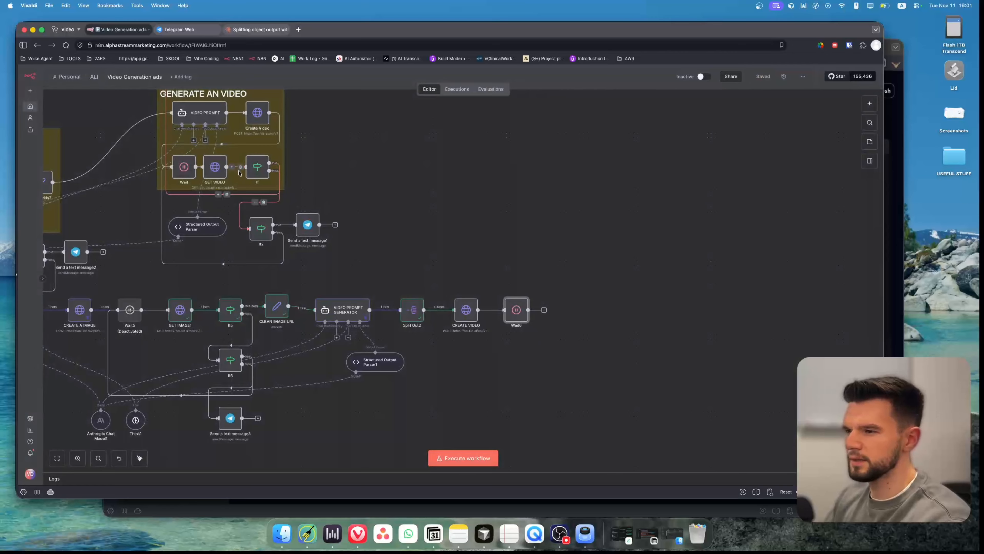
double_click(184, 167)
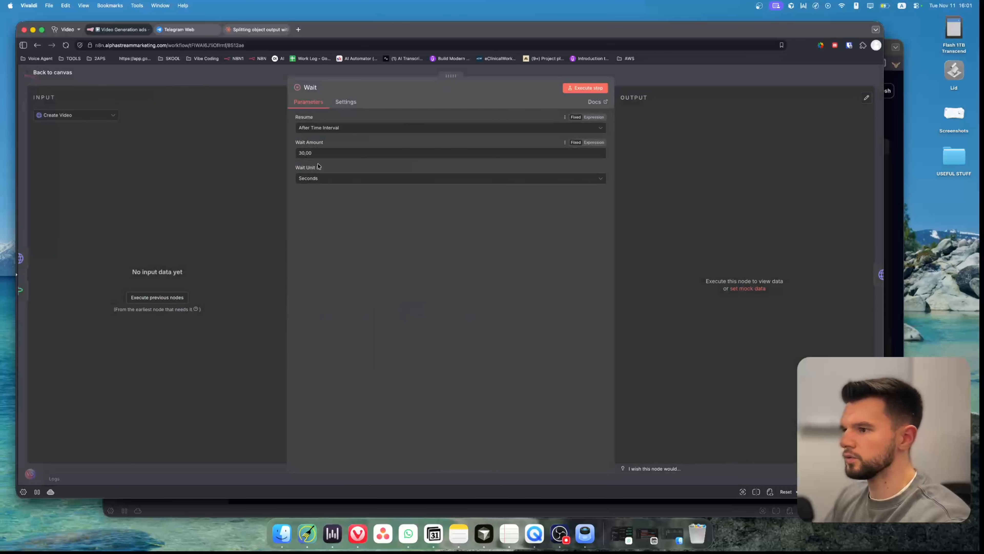
left_click(253, 78)
Set the new Wait node's wait unit to Minutes and save the workflow.
left_click_drag(377, 171, 528, 189)
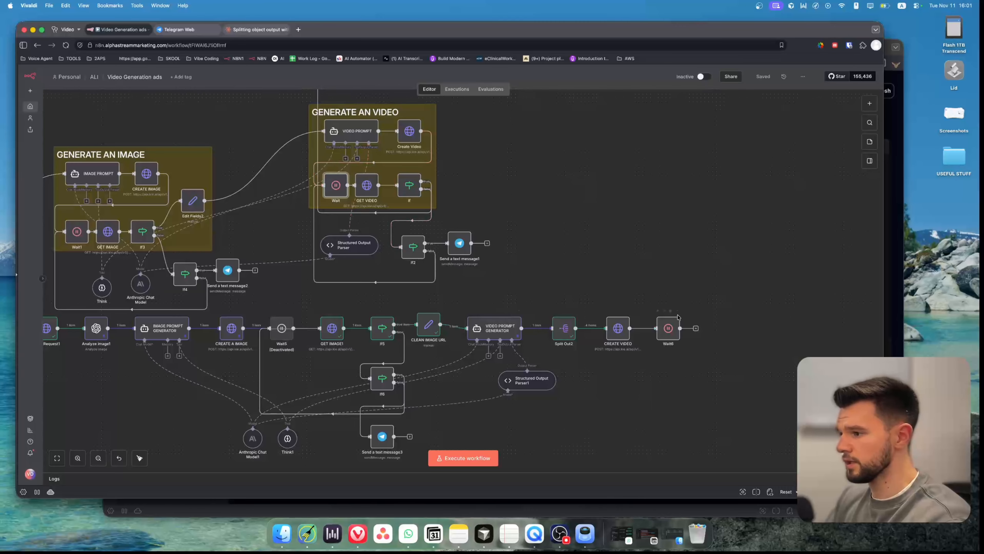
scroll(614, 250, "right", 2)
scroll(613, 250, "right", 3)
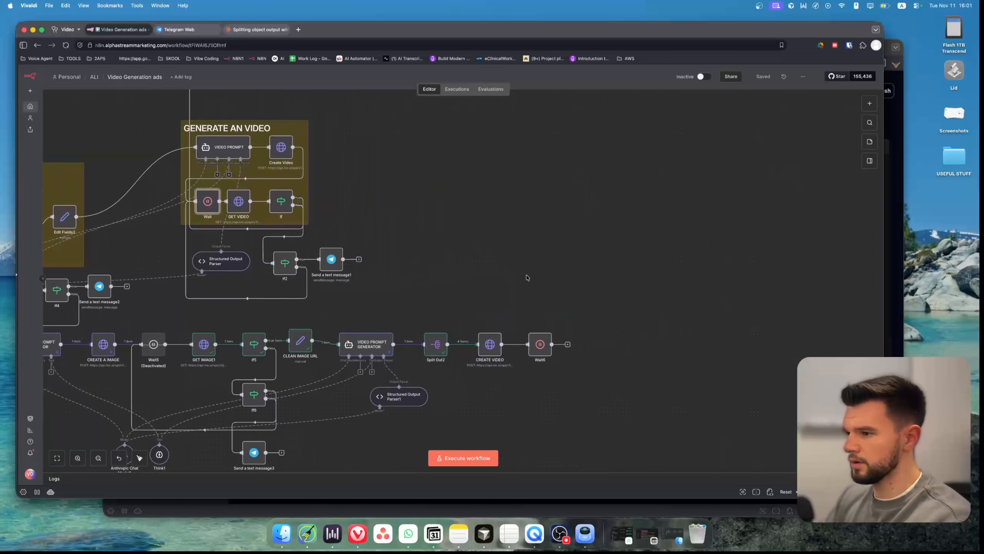
double_click(537, 347)
left_click(325, 179)
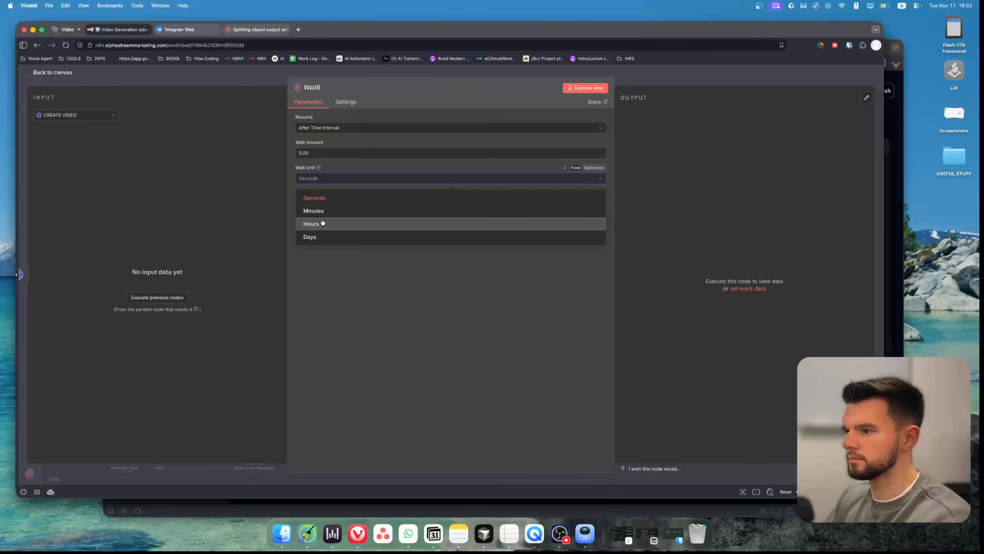
left_click(324, 207)
key("Escape")
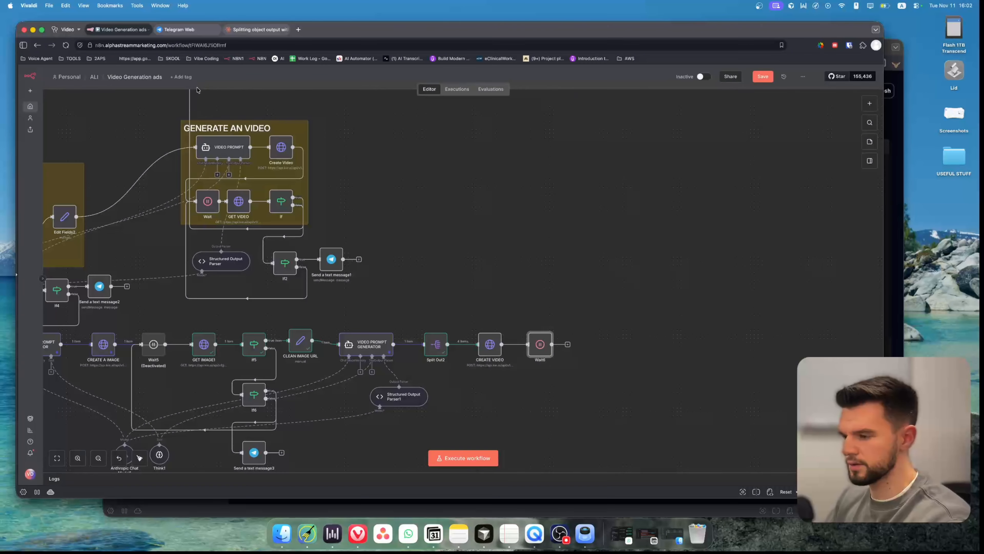
key("super+s")
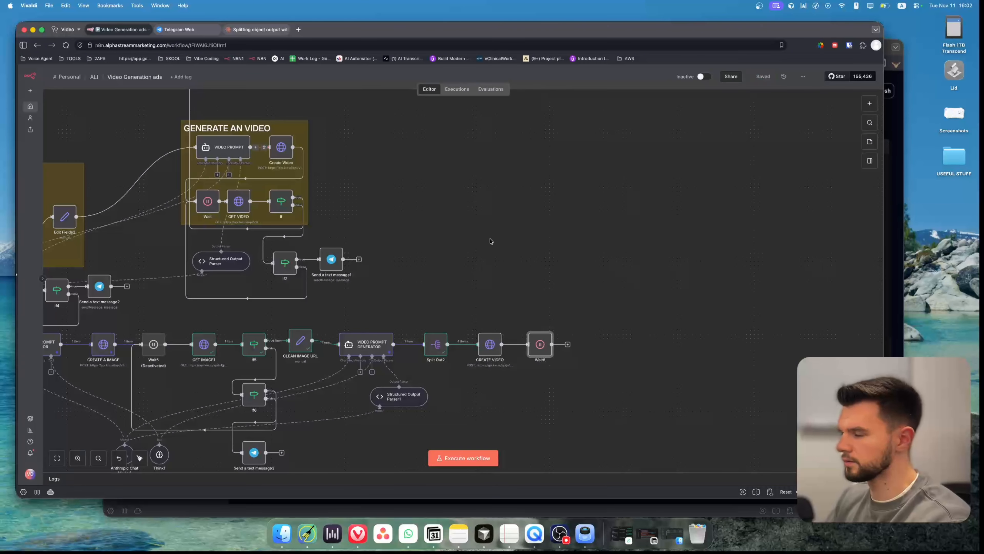
Review the new Wait node's amount and the reference If node's conditions in GENERATE AN VIDEO.
double_click(533, 346)
double_click(304, 153)
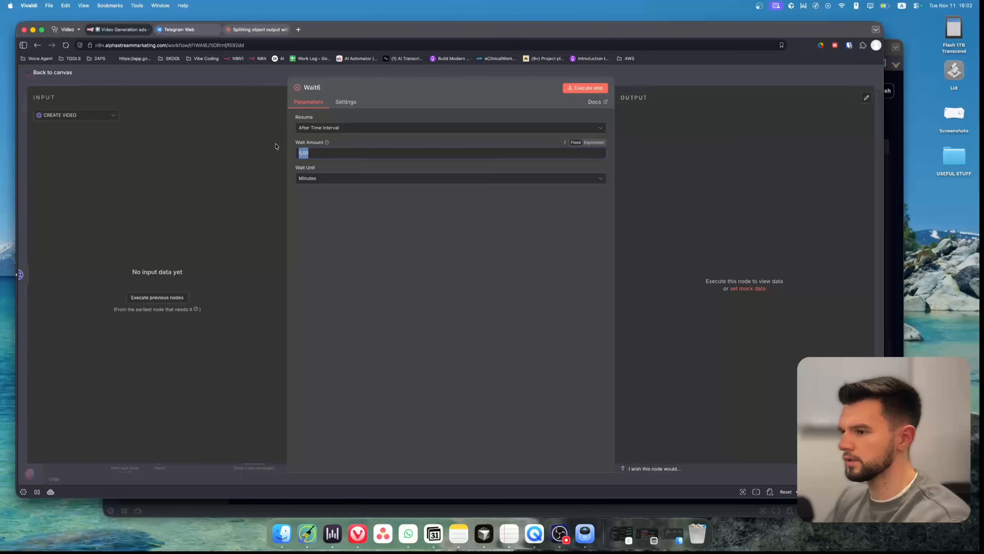
key("Escape")
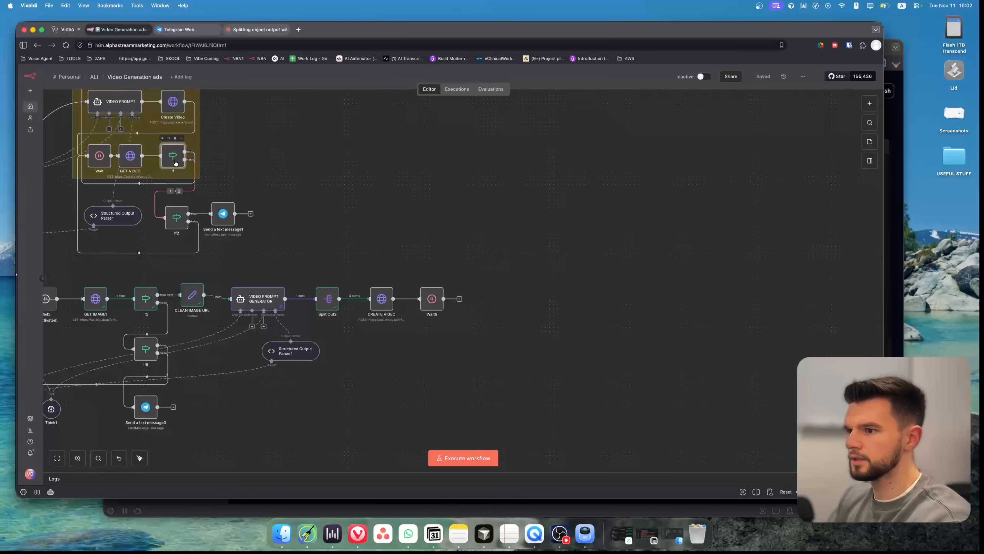
double_click(173, 158)
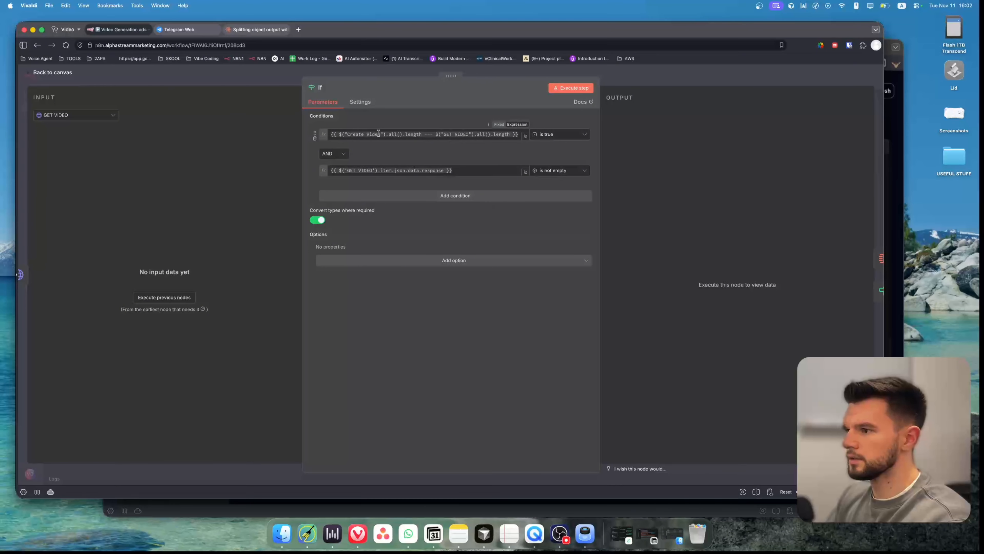
Inspect the reference If node's first condition comparing the Create Video and GET VIDEO item counts.
left_click_drag(384, 134, 477, 134)
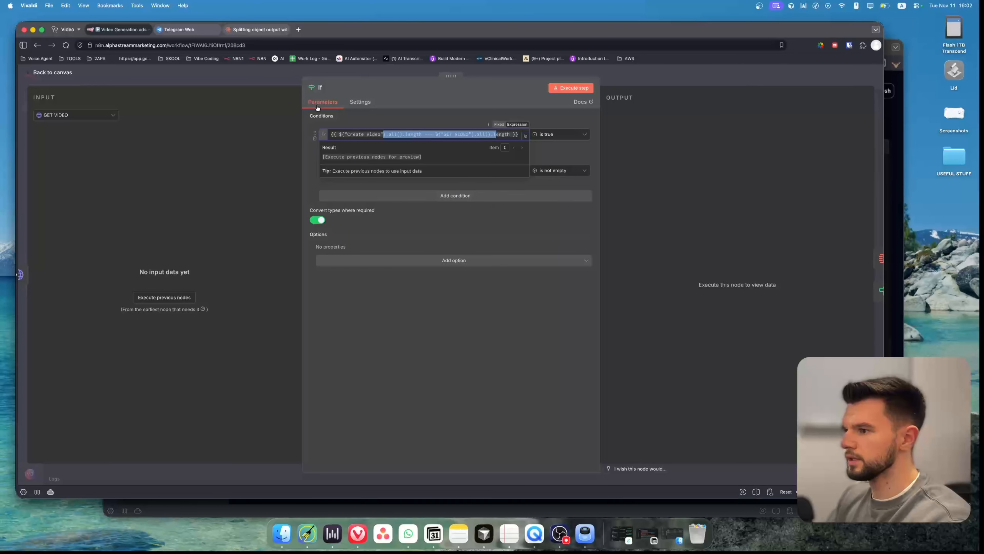
key("Escape")
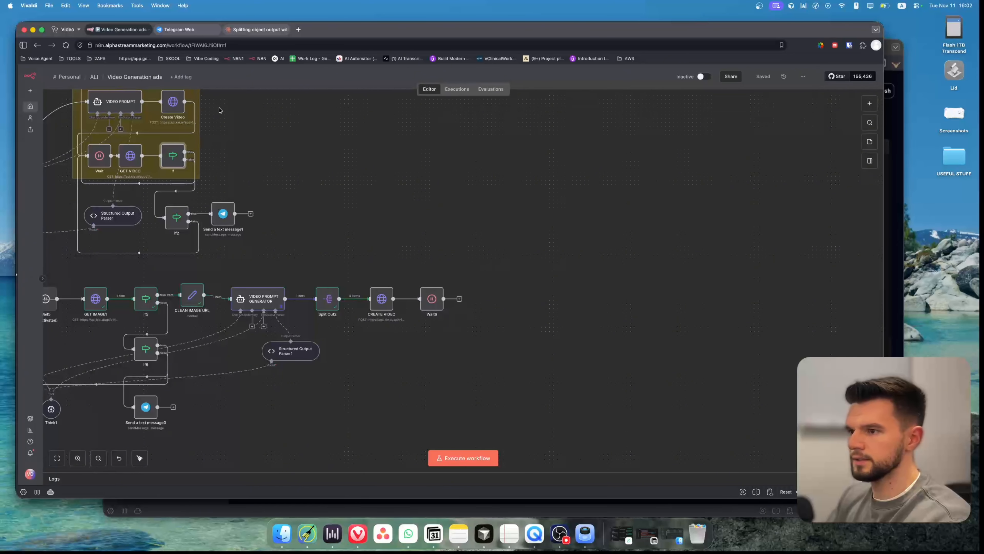
Duplicate the GET IMAGE1 node, connect the copy after the new Wait node, and save the workflow.
scroll(219, 111, "left", 5)
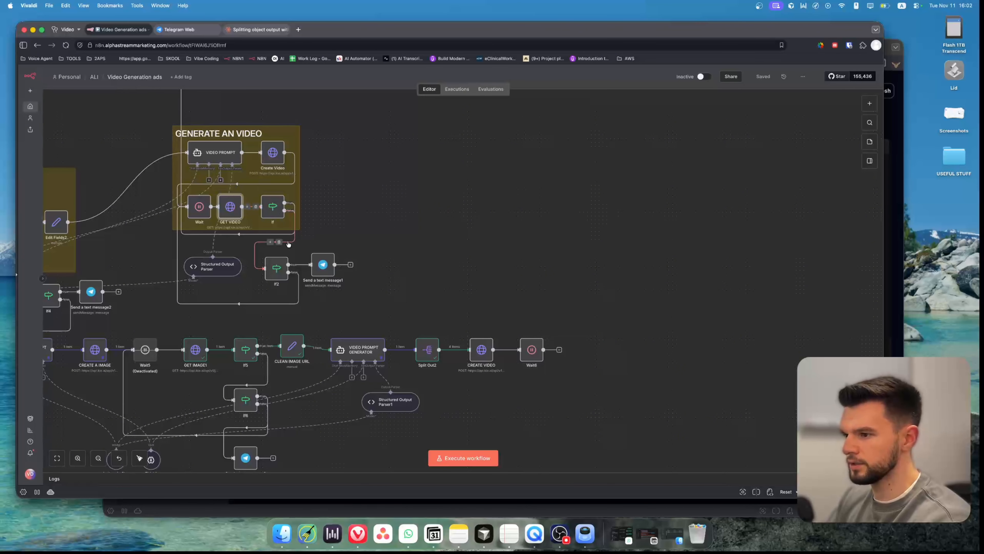
scroll(464, 303, "right", 3)
scroll(464, 303, "up", 2)
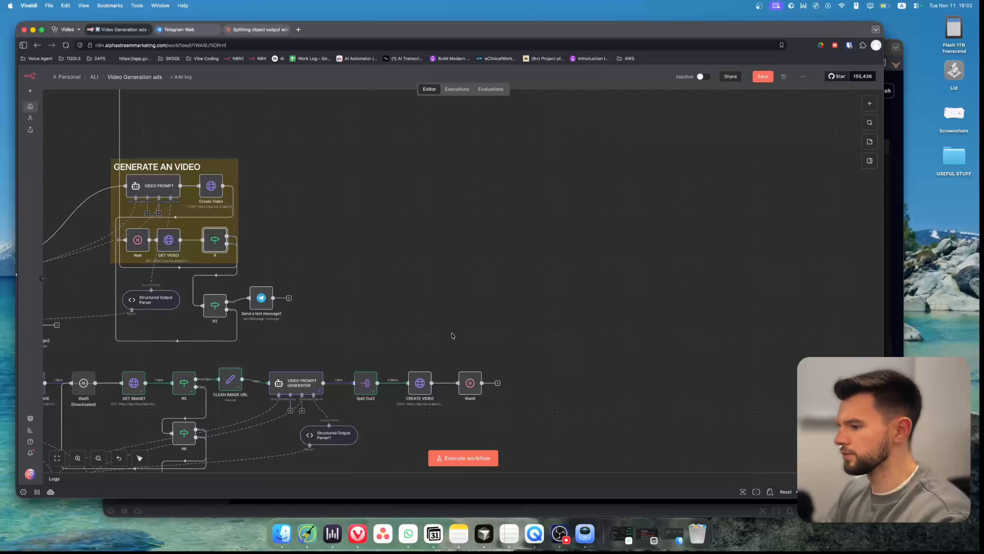
scroll(505, 345, "right", 3)
scroll(505, 344, "down", 2)
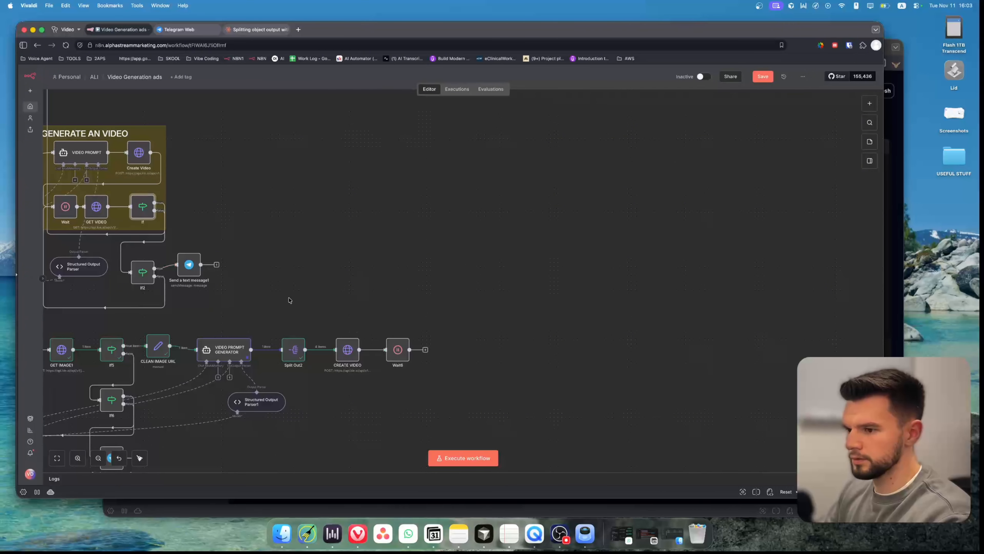
scroll(289, 299, "left", 6)
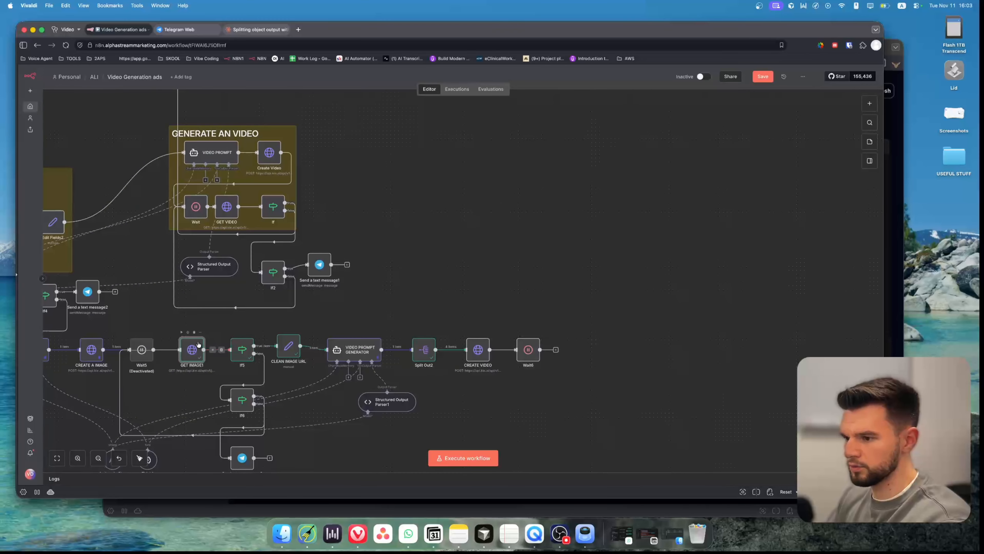
key("super+d")
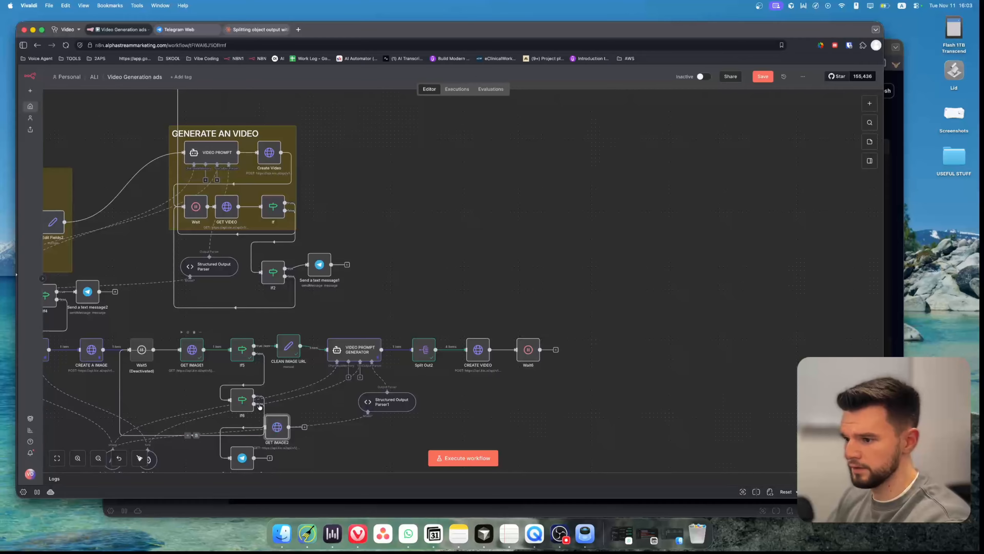
left_click_drag(277, 424, 570, 352)
key("super+s")
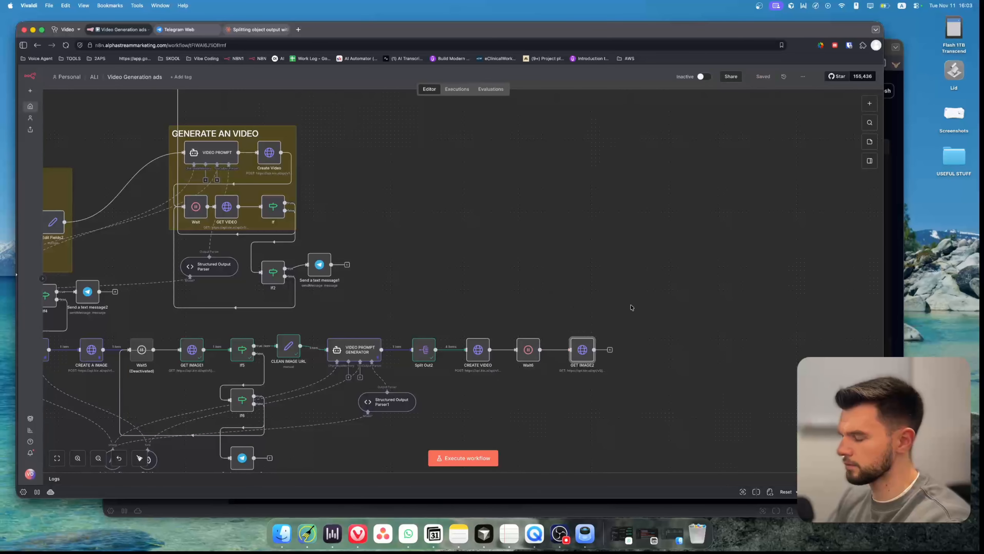
Review the CREATE VIDEO node's JSON body, then execute the whole workflow.
scroll(631, 308, "right", 3)
double_click(388, 334)
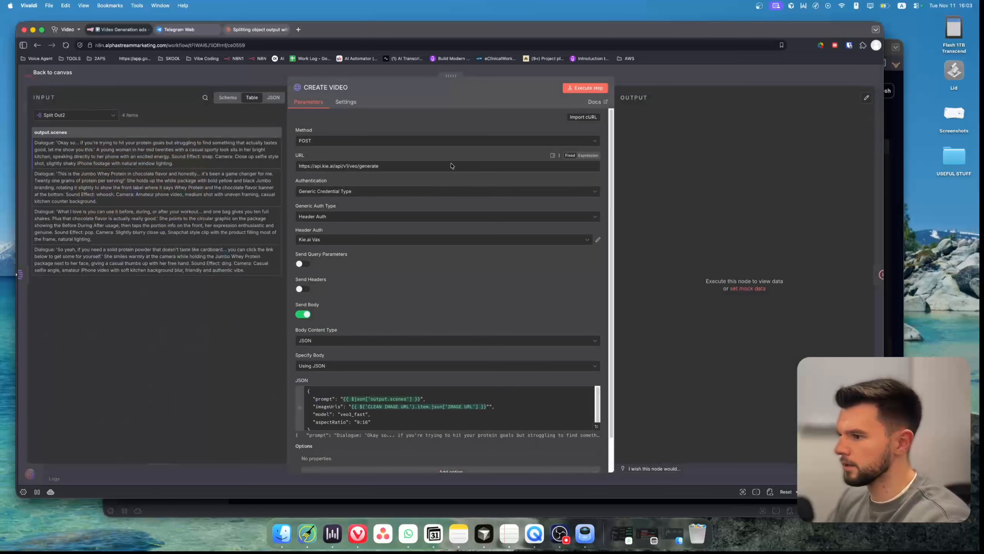
scroll(396, 422, "down", 1)
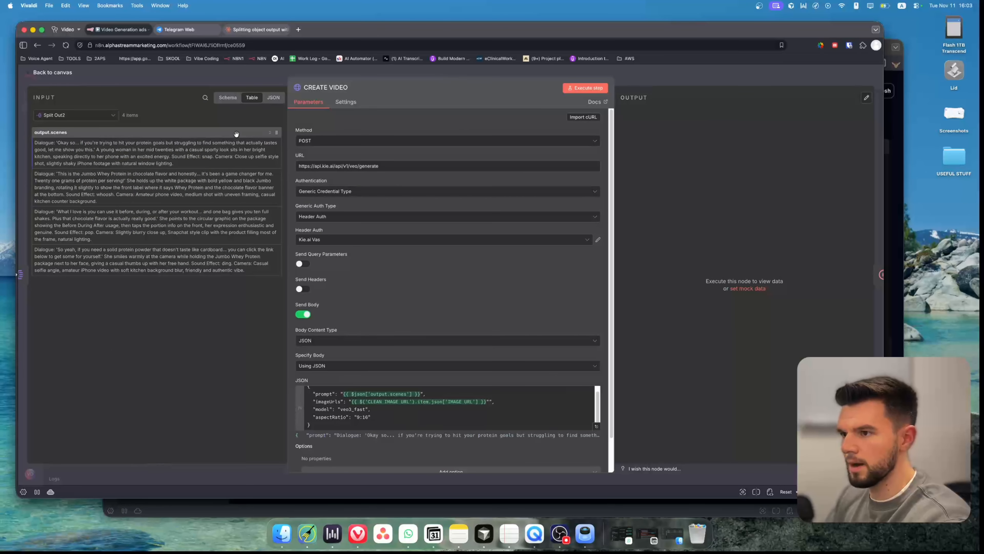
left_click(258, 70)
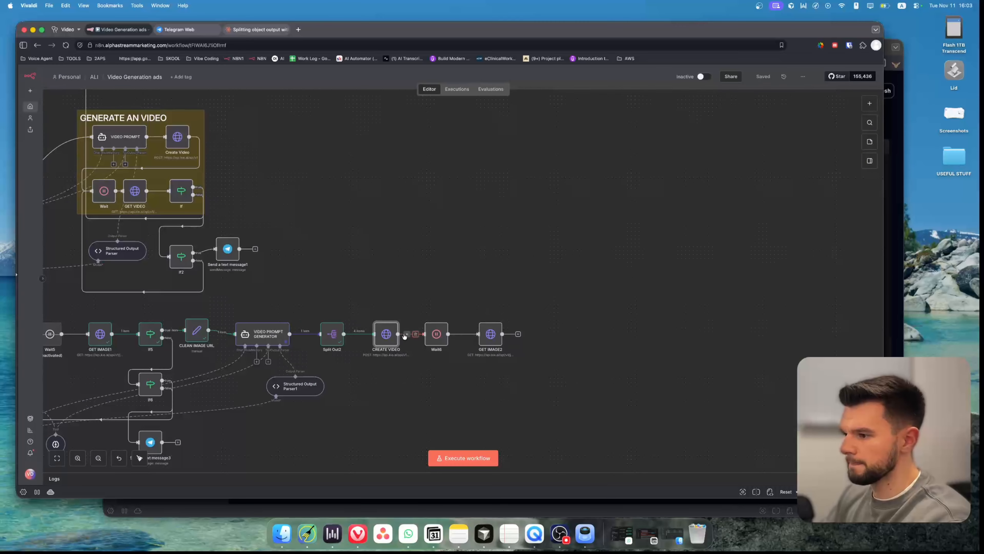
left_click(470, 457)
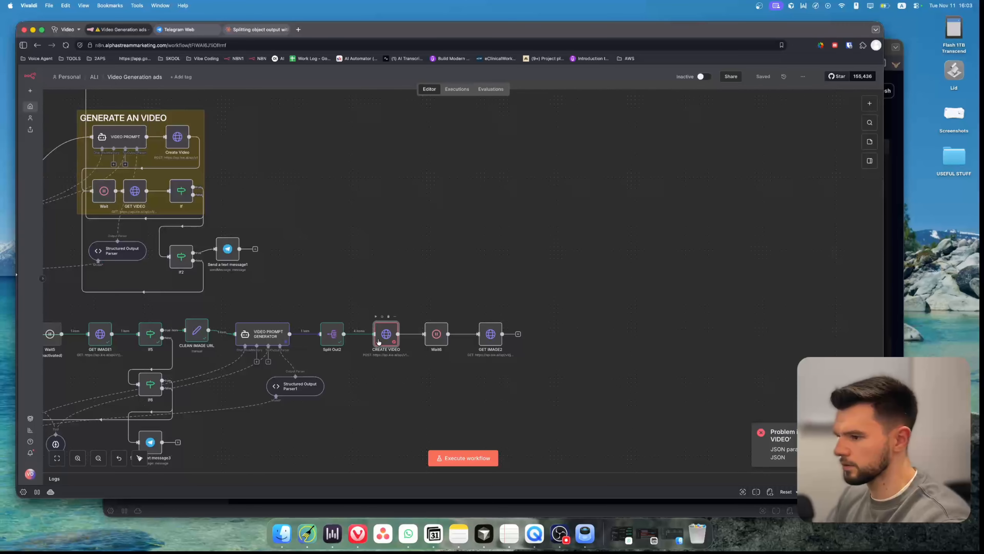
Inspect the CREATE VIDEO node's error output and the evaluated result of its JSON body expression.
double_click(387, 334)
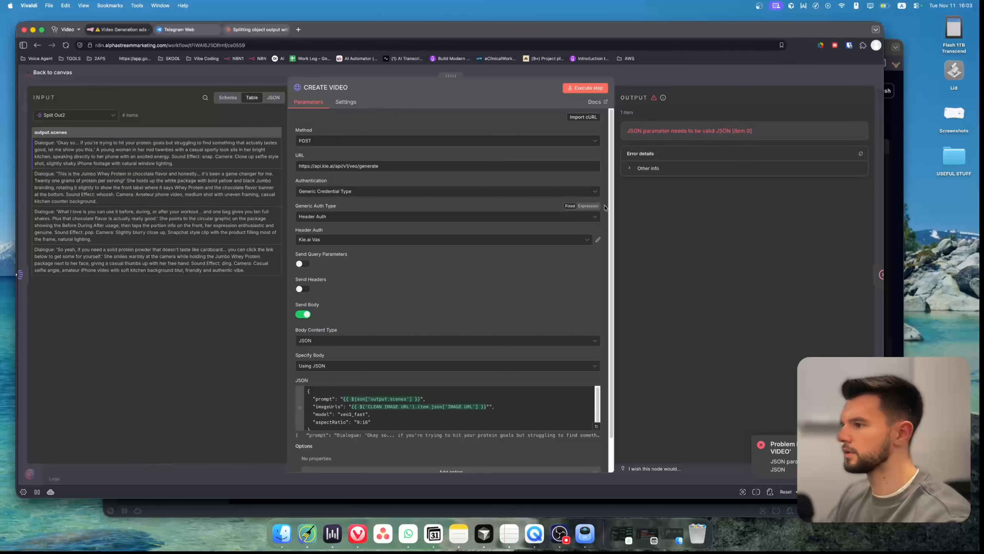
key("Escape")
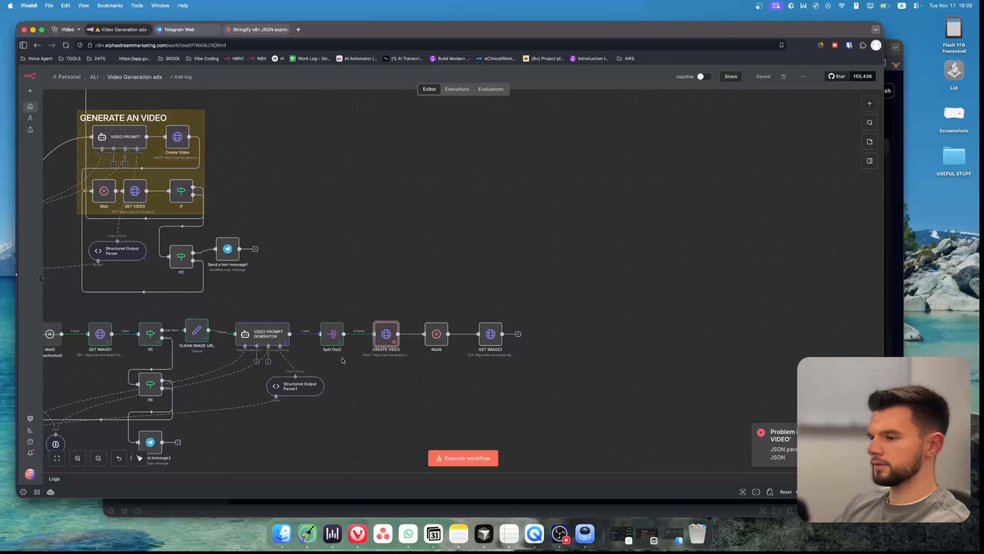
double_click(390, 331)
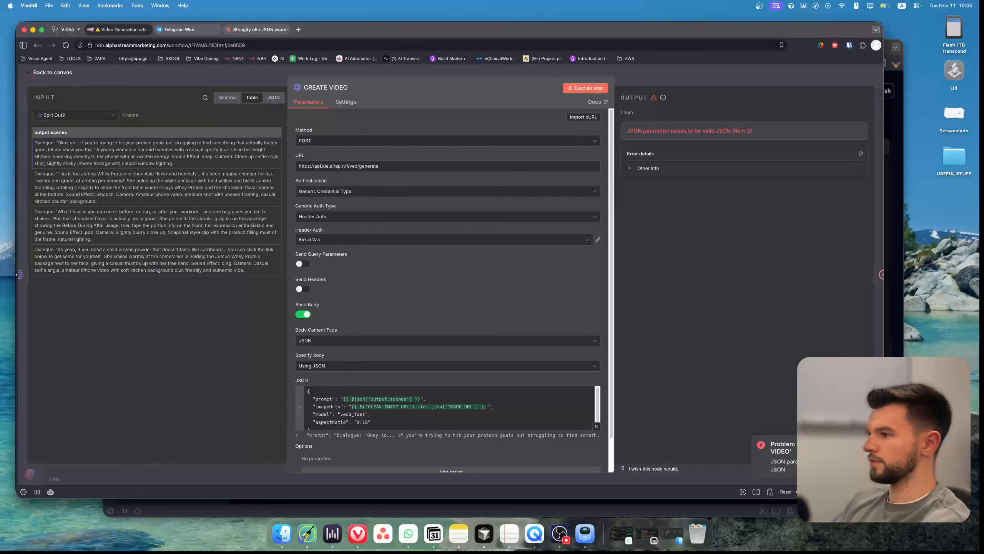
scroll(533, 397, "down", 1)
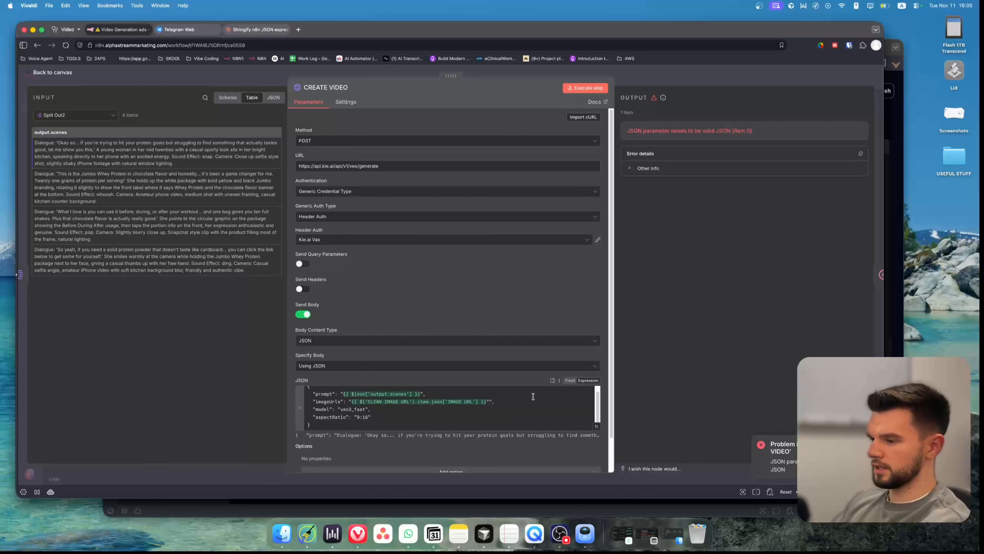
left_click(597, 426)
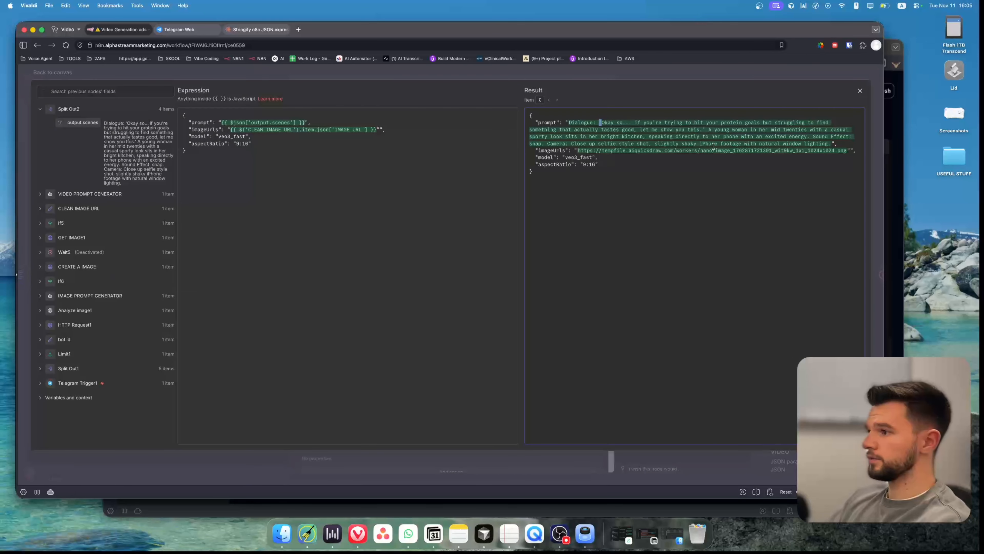
key("Escape")
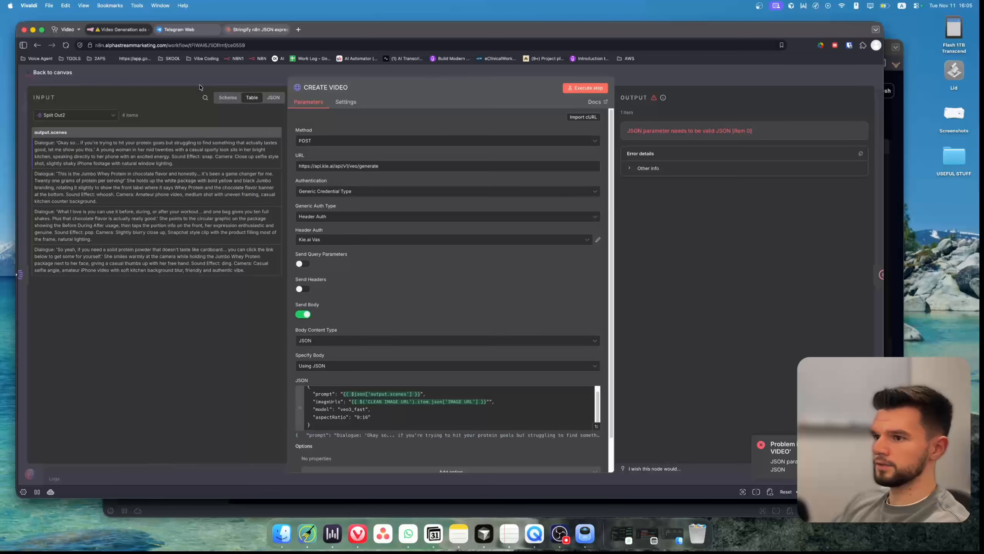
left_click(205, 80)
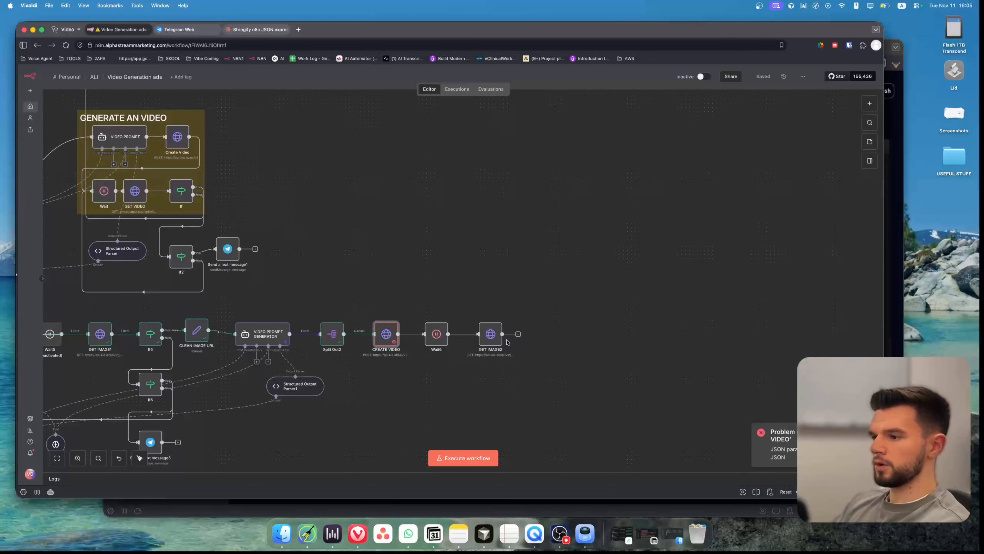
Copy the JSON.stringify expression for output.scenes from the Claude chat.
left_click(259, 33)
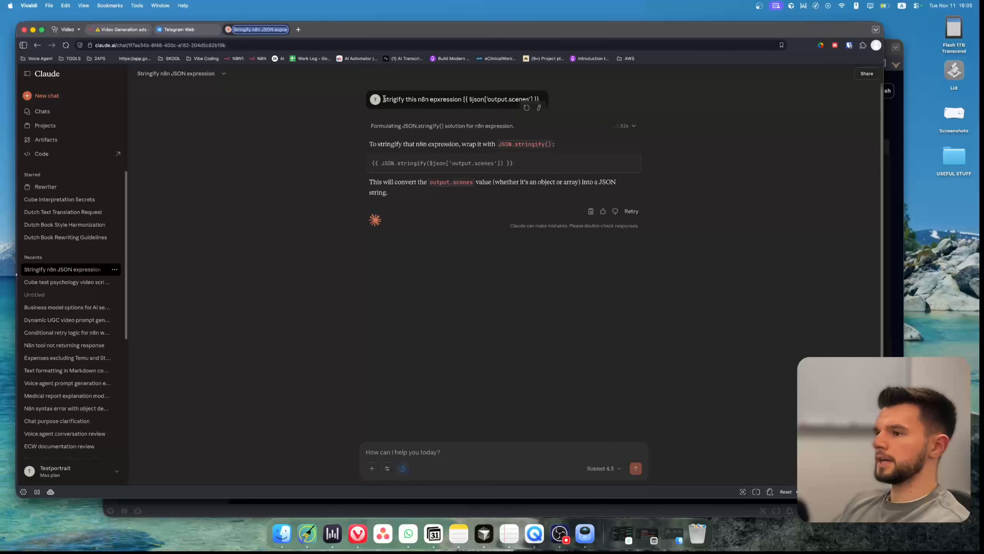
left_click_drag(384, 99, 403, 98)
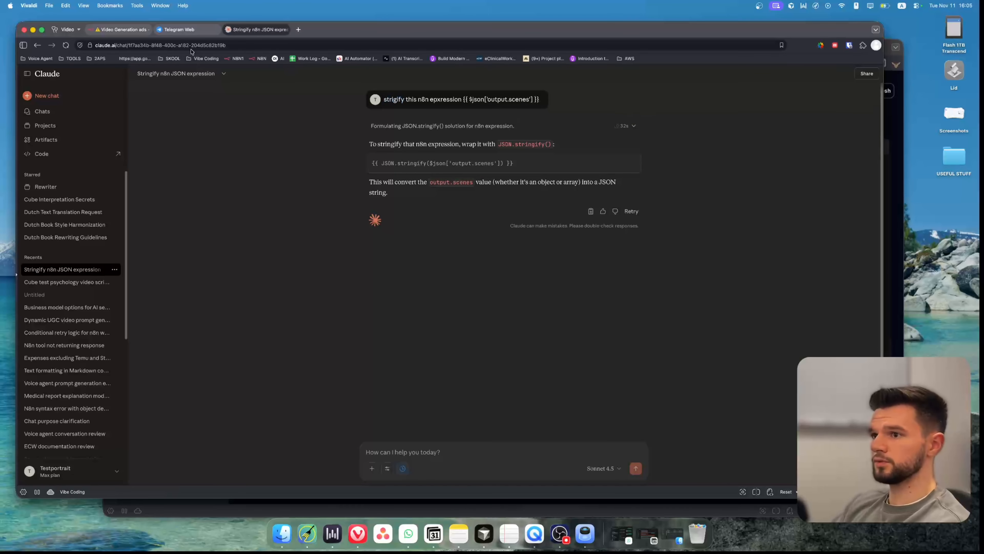
left_click(141, 30)
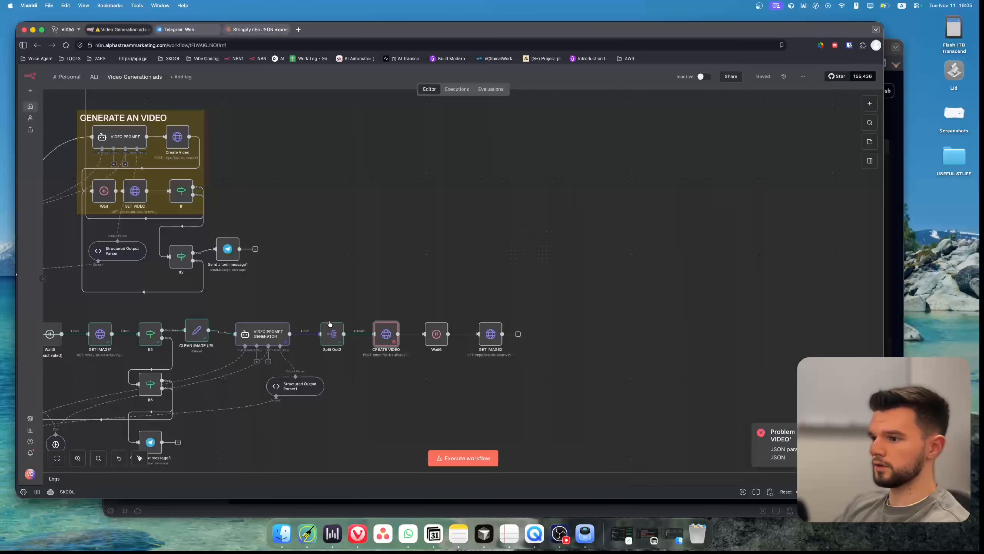
double_click(394, 339)
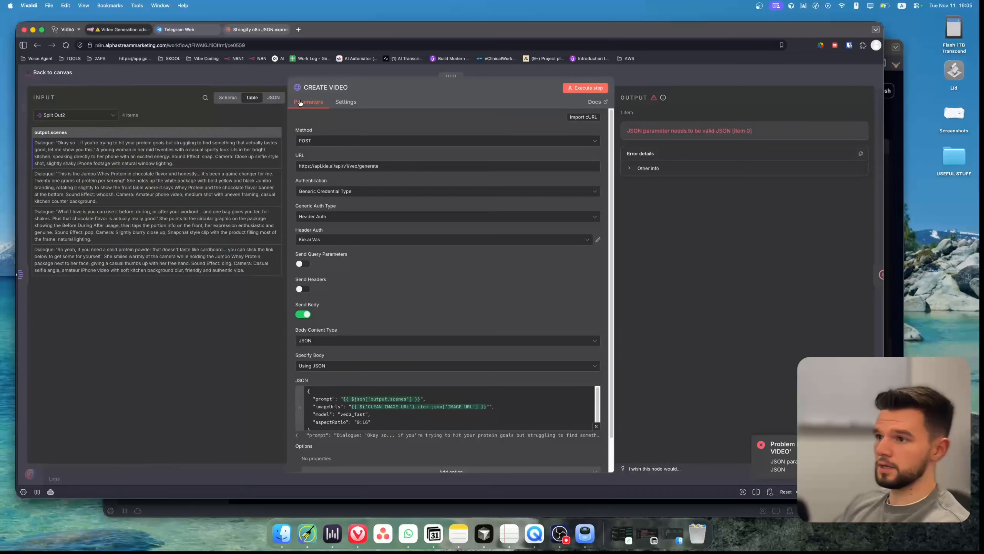
key("ctrl+Tab")
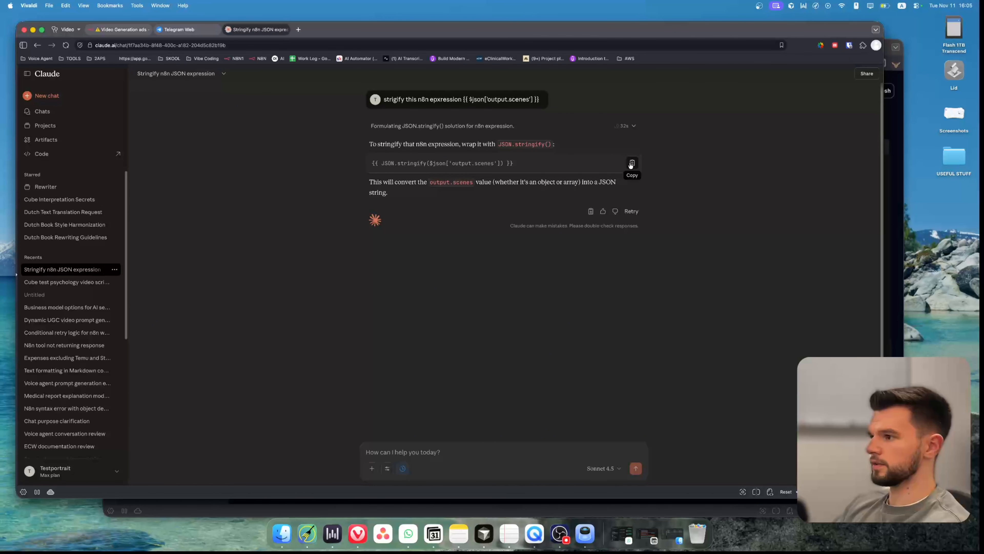
left_click(632, 163)
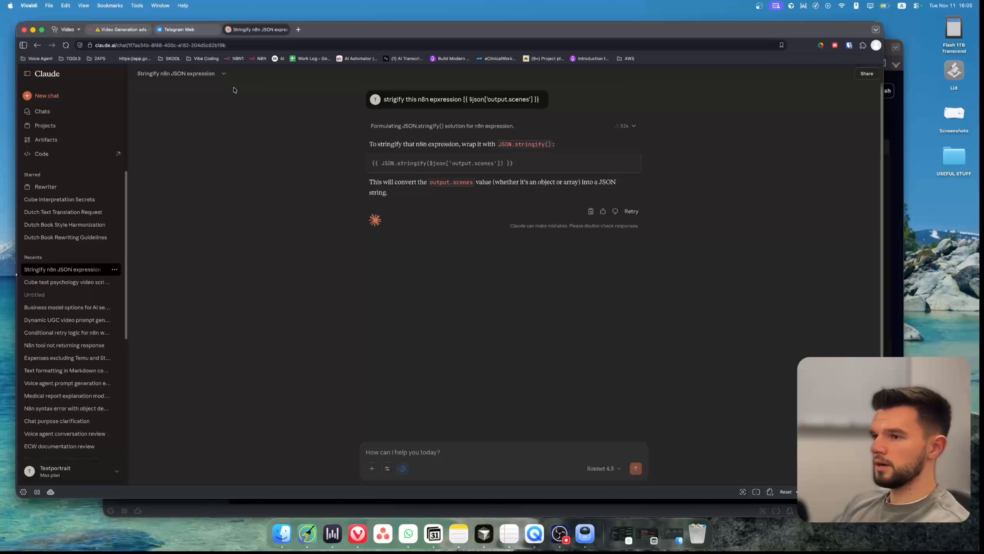
left_click(130, 29)
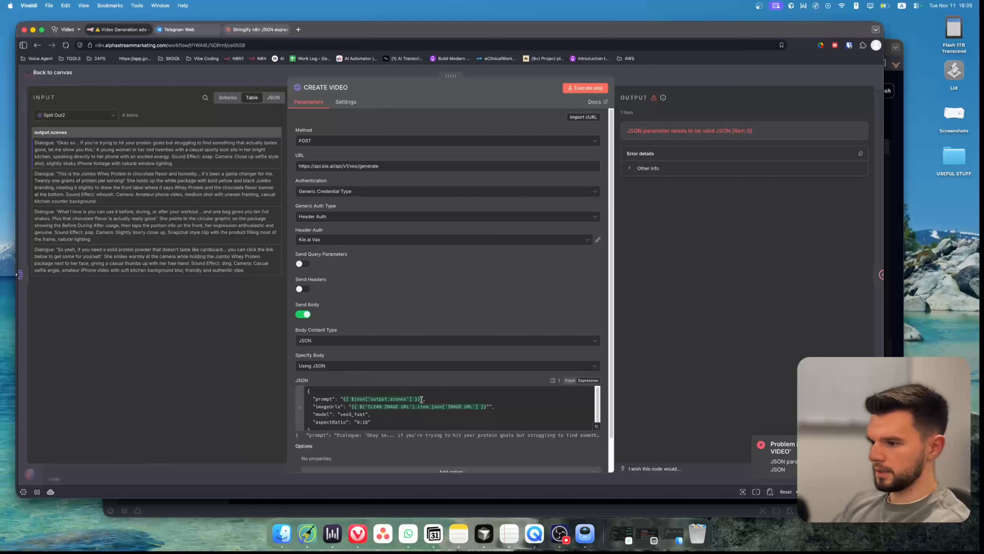
Replace the CREATE VIDEO prompt value with {{ JSON.stringify($json['output.scenes']) }} and save the workflow.
left_click_drag(421, 399, 354, 399)
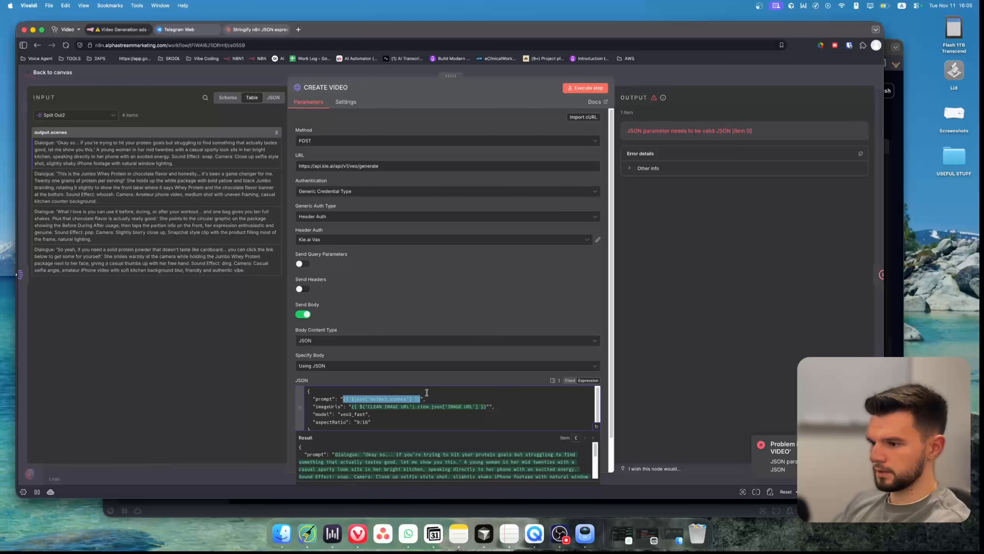
key("super+v")
key("Escape")
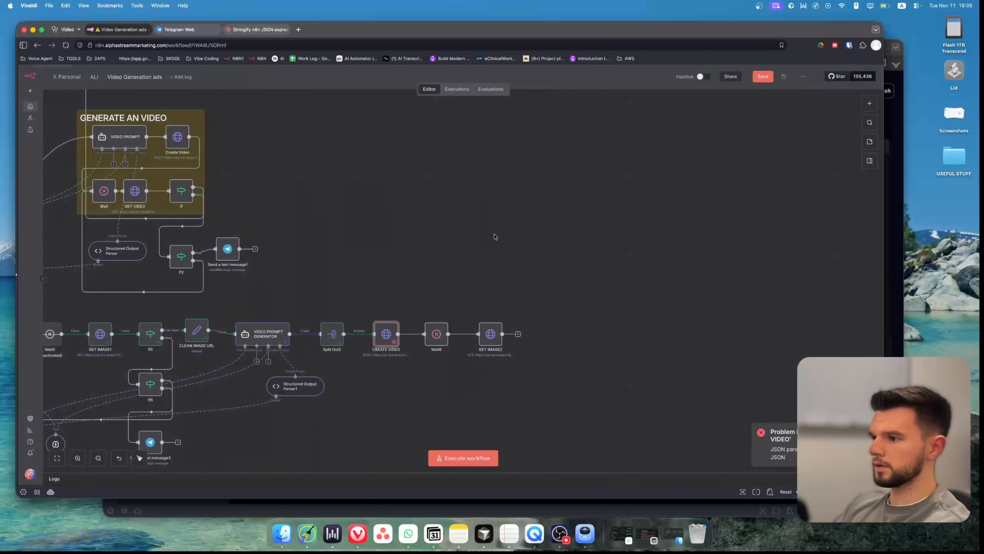
key("super+s")
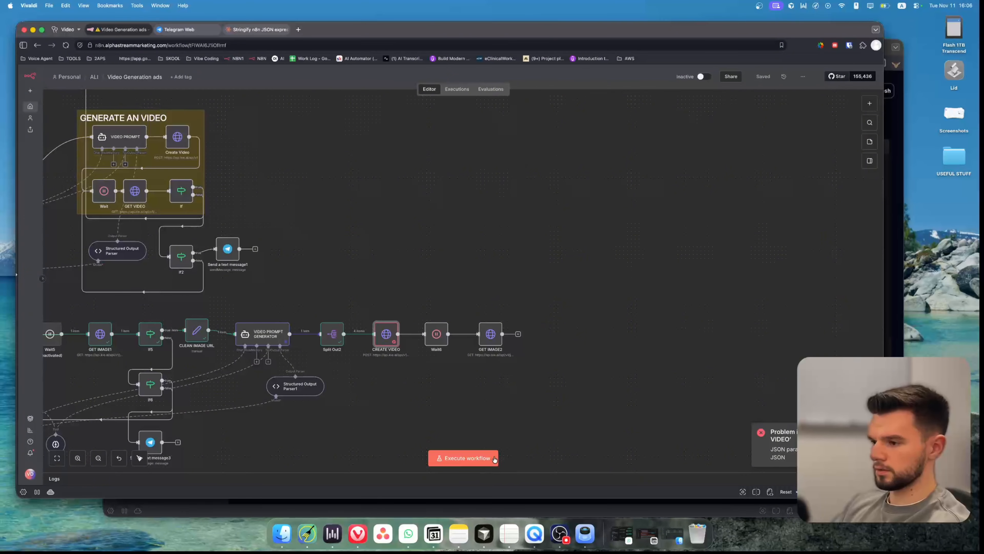
Add a formatting rule against using single quotes to the VIDEO PROMPT GENERATOR system message and save the workflow.
double_click(275, 337)
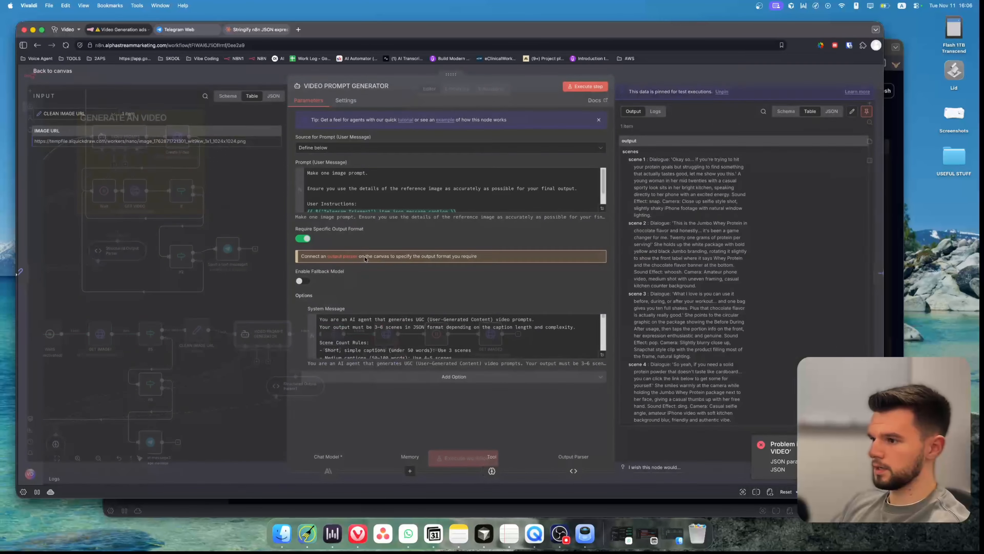
scroll(561, 194, "down", 2)
left_click(602, 356)
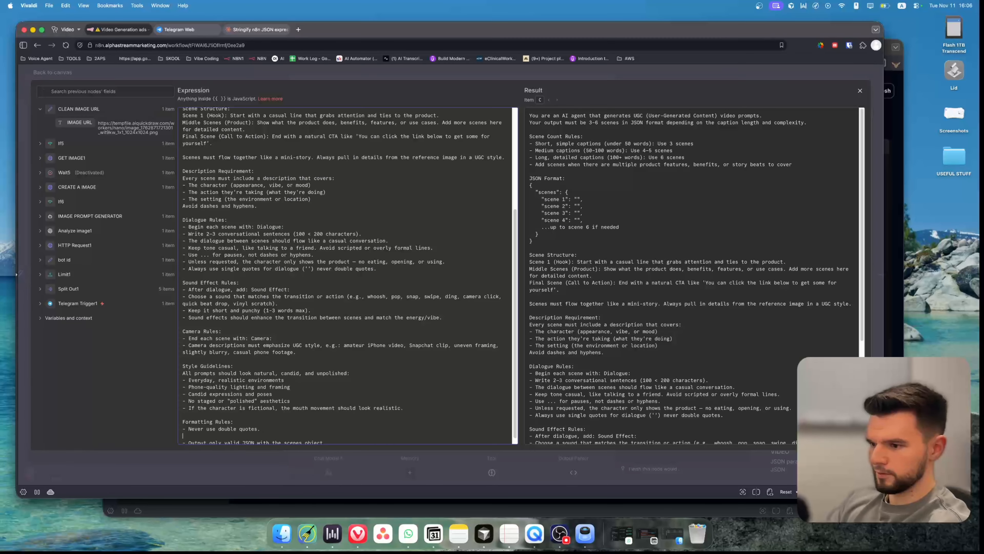
type("Neve")
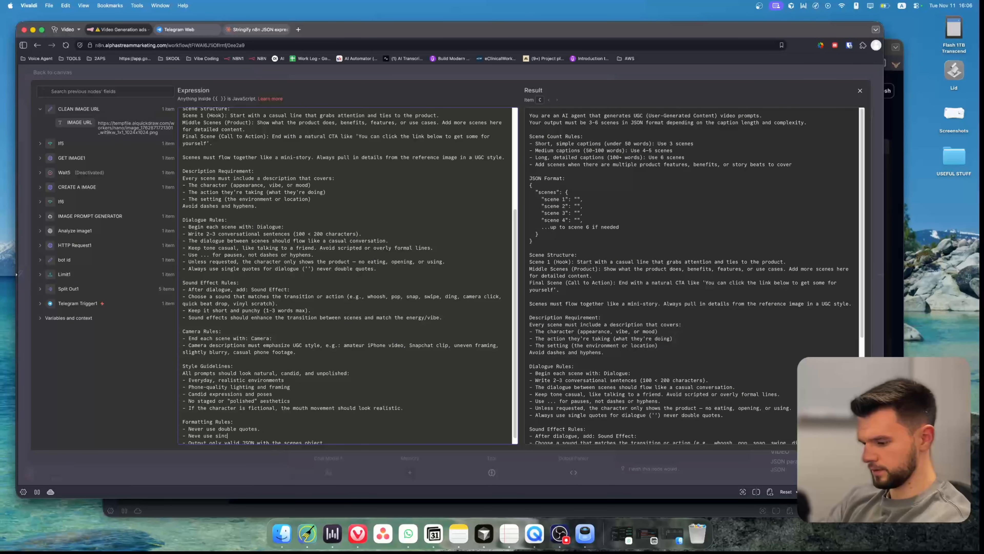
type(" use single quotes")
key("Escape")
key("Escape")
key("super+s")
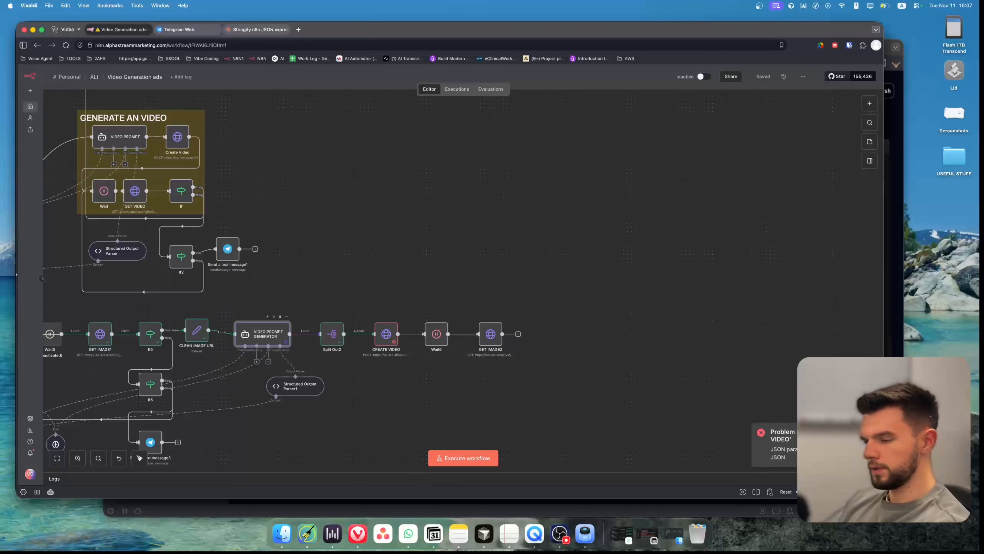
Execute the whole workflow again.
key("p")
left_click(476, 457)
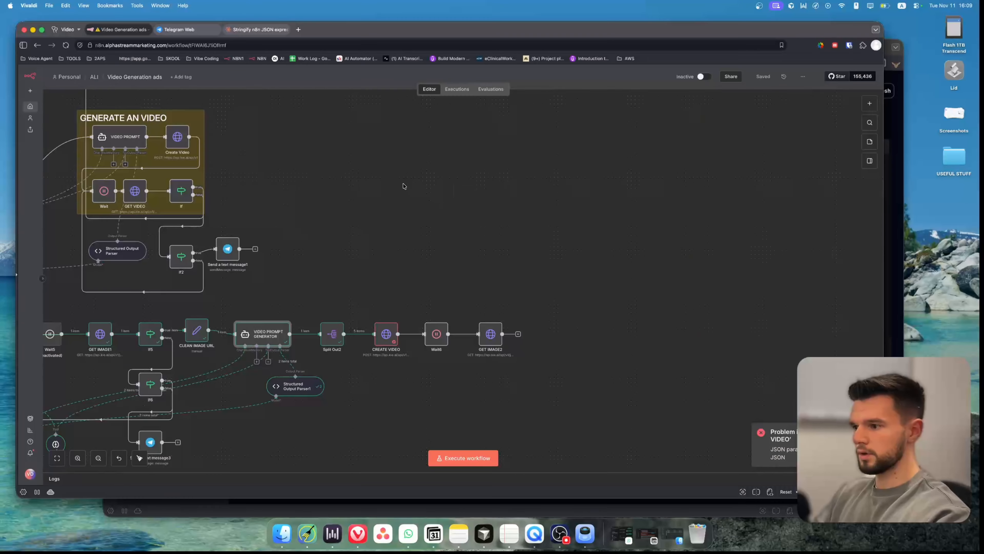
scroll(553, 220, "left", 5)
scroll(554, 220, "up", 5)
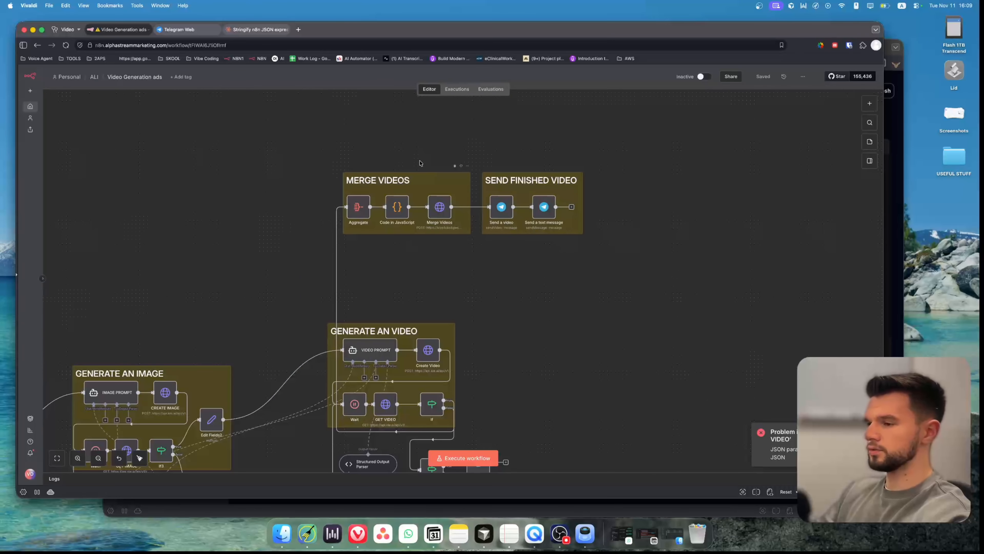
Change the CREATE VIDEO prompt value to {{ $json['output.scenes'] }}, removing the JSON.stringify wrapper.
scroll(490, 174, "down", 8)
scroll(490, 174, "right", 5)
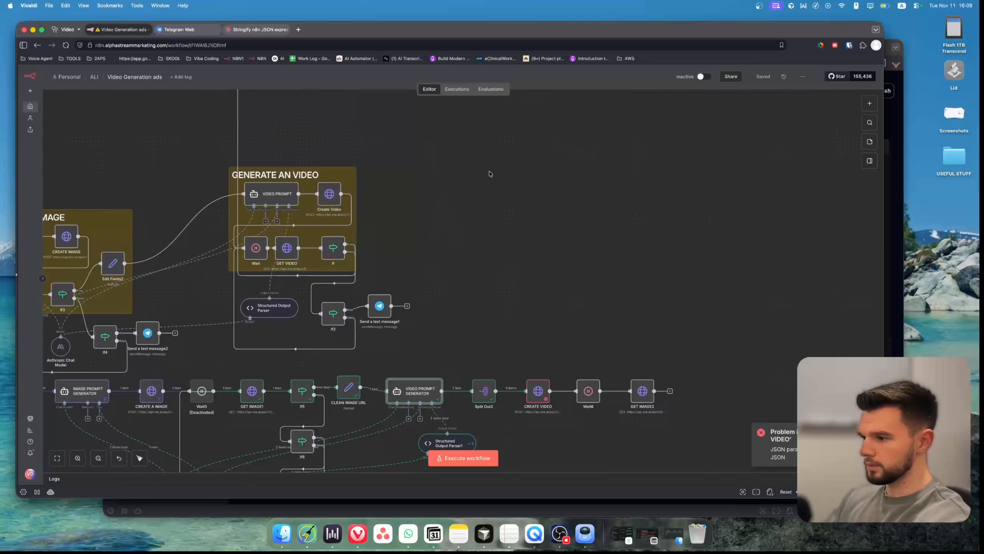
scroll(681, 275, "down", 4)
scroll(681, 275, "right", 5)
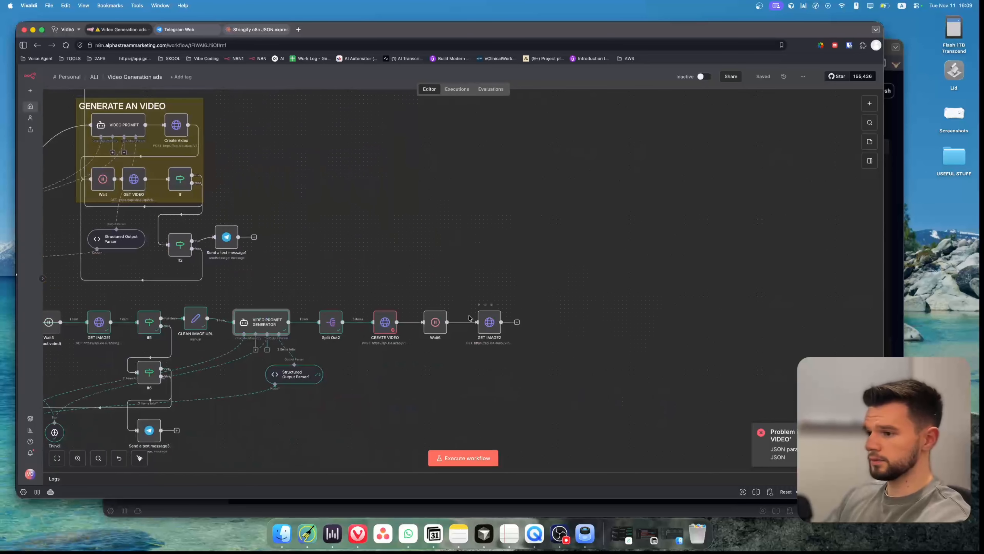
double_click(277, 334)
key("Escape")
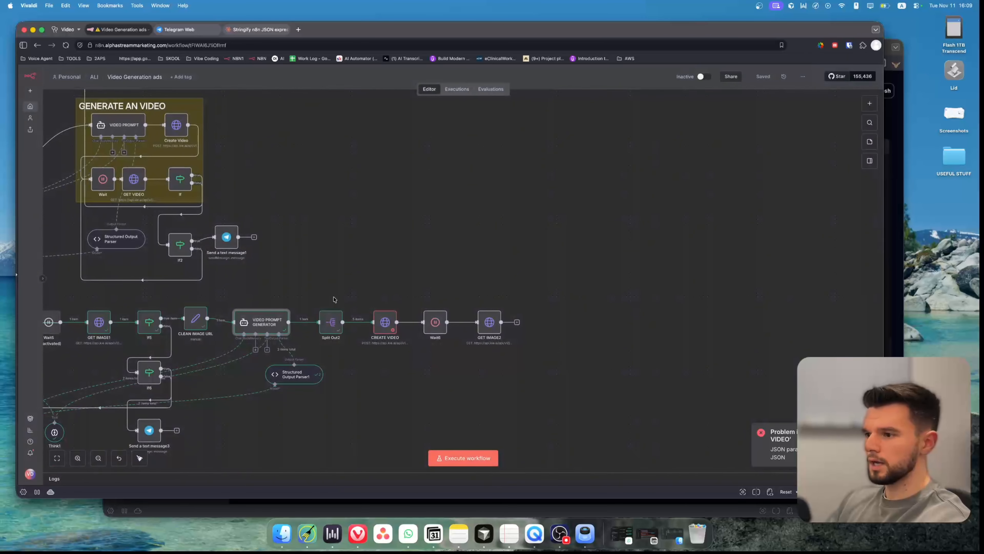
double_click(387, 322)
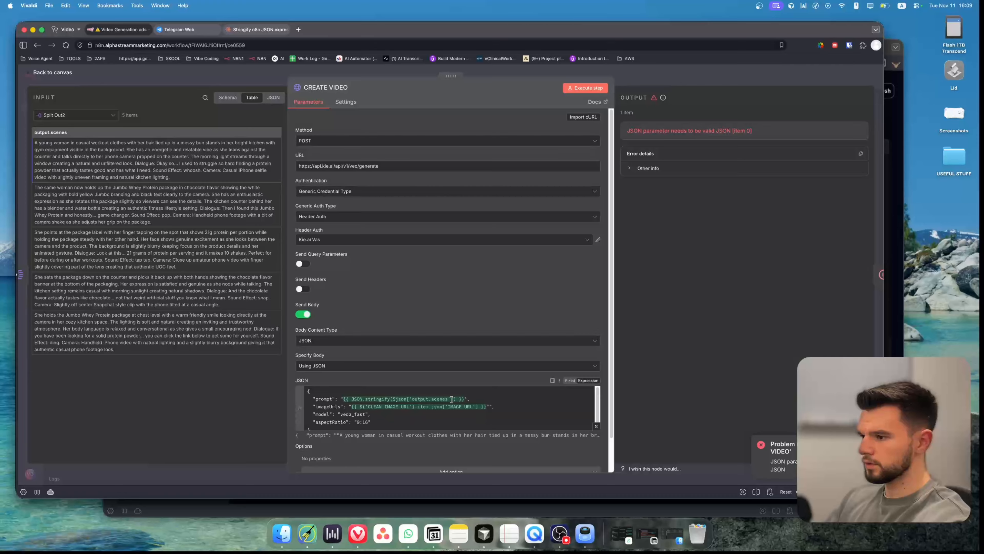
left_click_drag(464, 399, 344, 400)
key("BackSpace")
key("Escape")
left_click(272, 329)
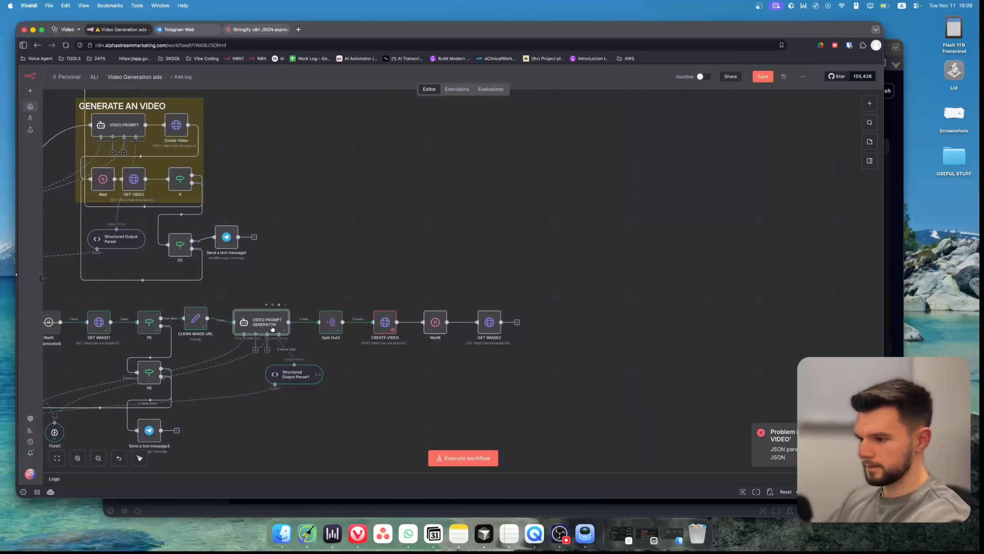
Review the CREATE VIDEO prompt expression's result, then execute the whole workflow.
double_click(384, 321)
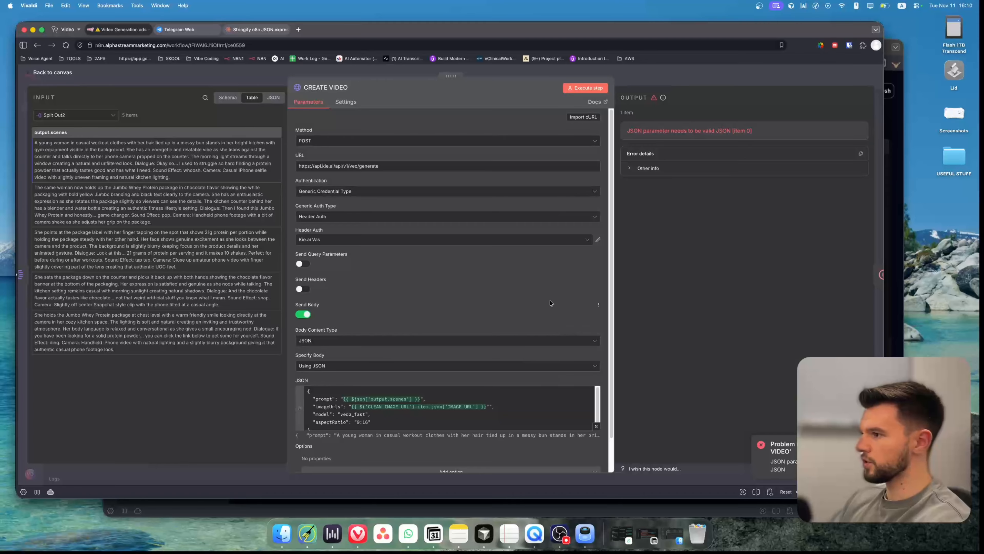
left_click(596, 426)
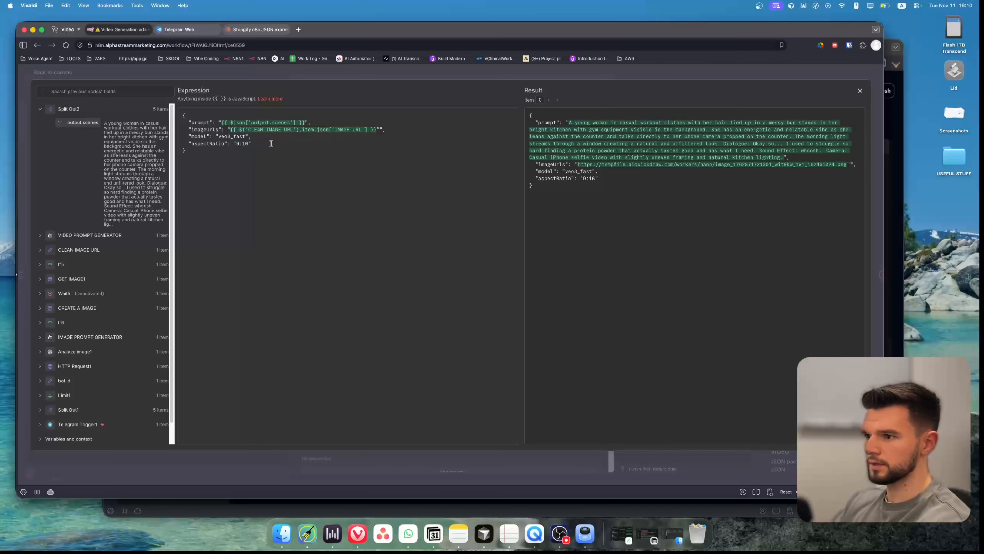
key("Escape")
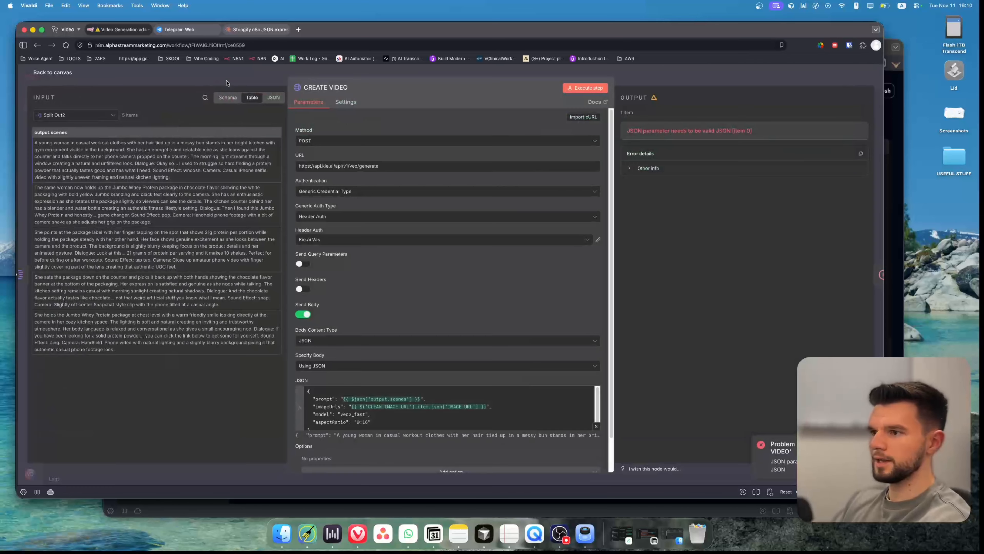
key("Escape")
left_click(462, 453)
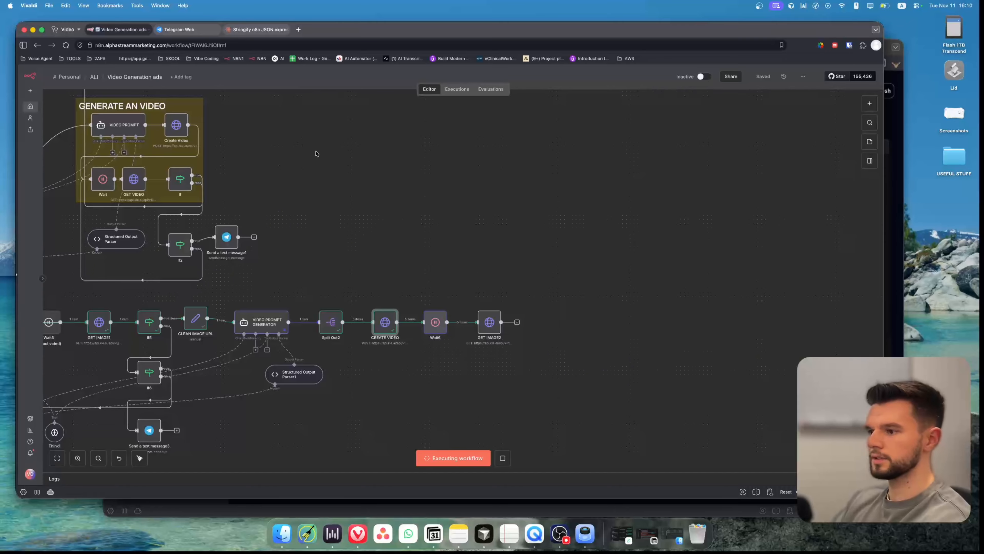
double_click(434, 320)
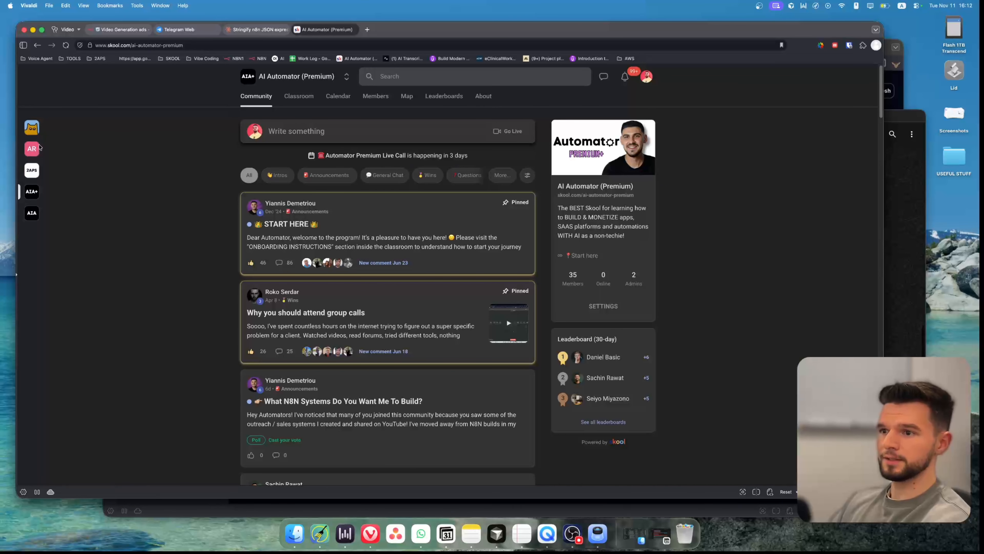
left_click(32, 148)
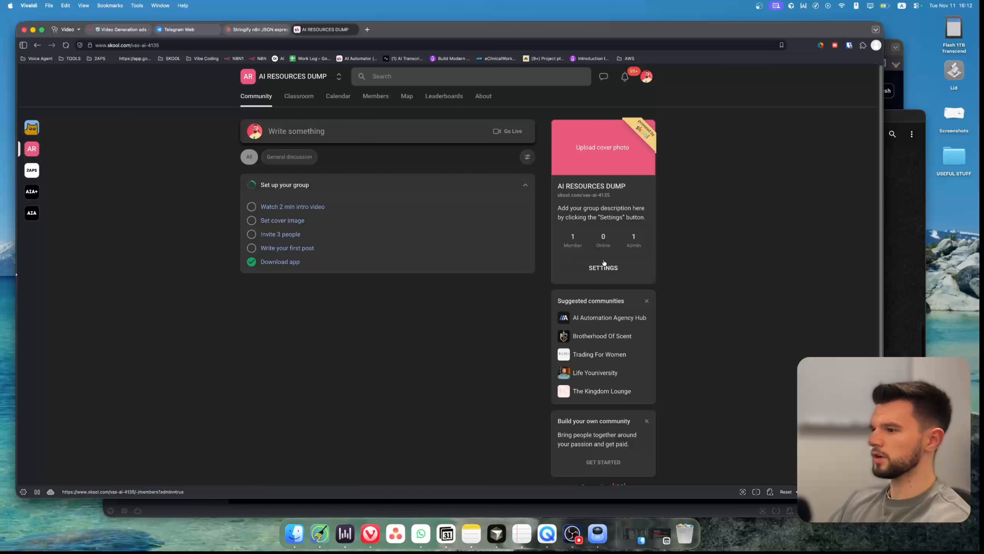
left_click(477, 98)
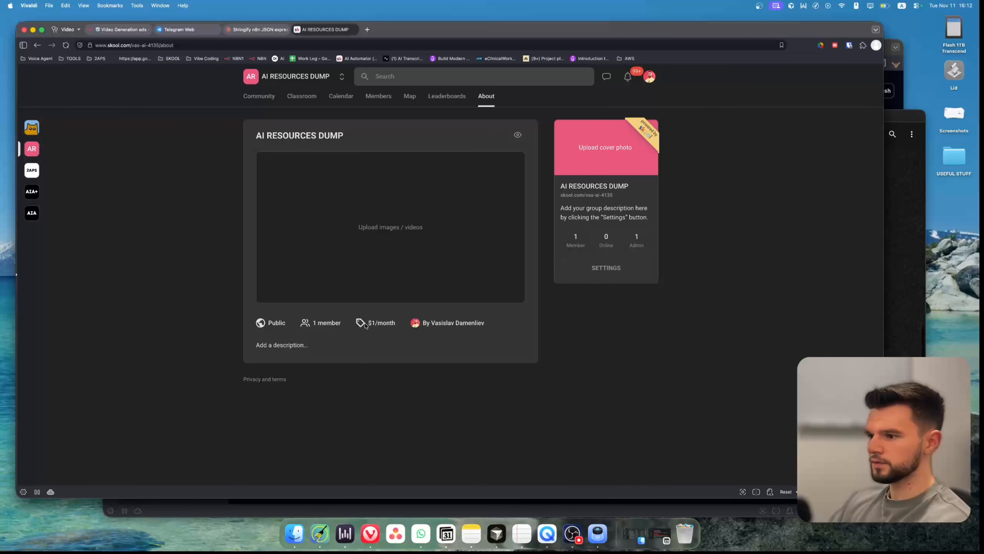
left_click(392, 343)
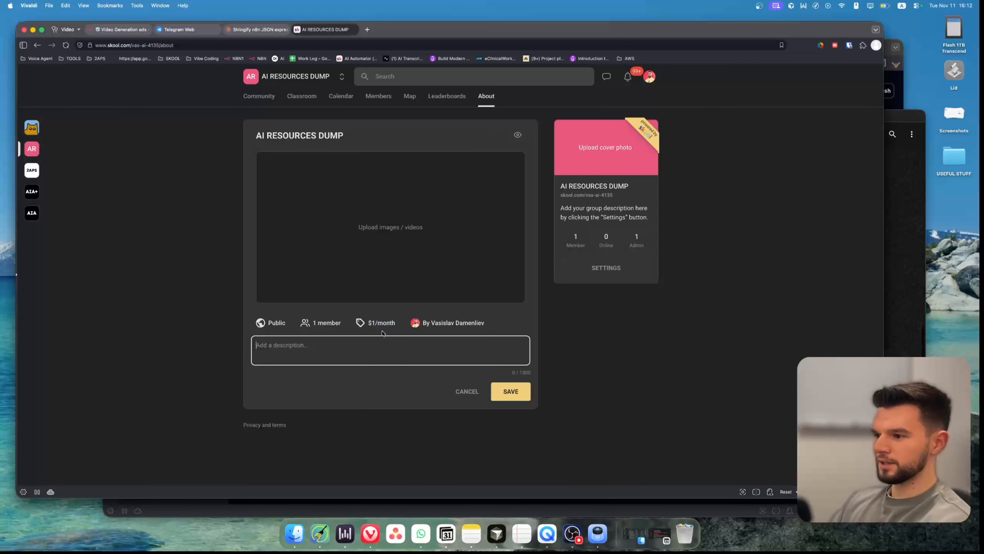
left_click(467, 391)
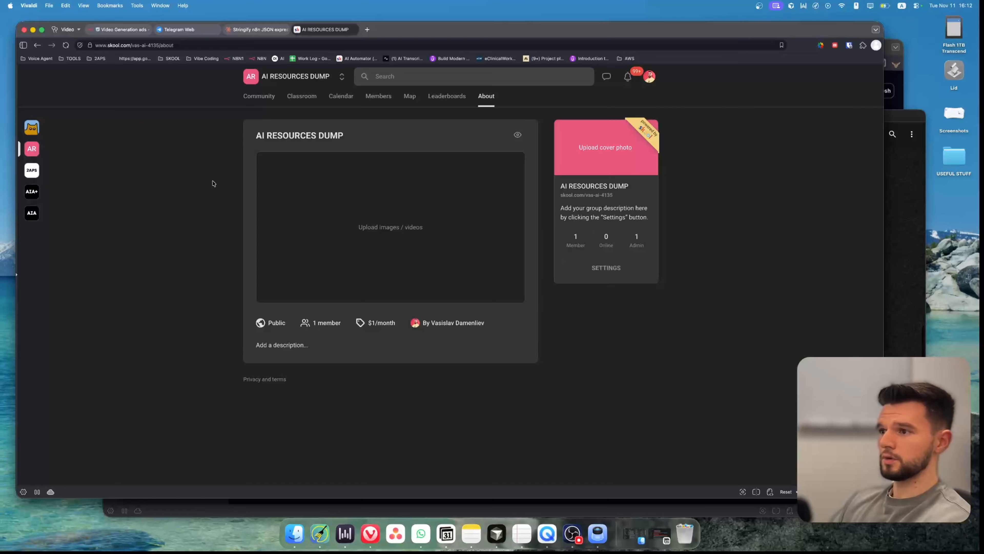
left_click(32, 192)
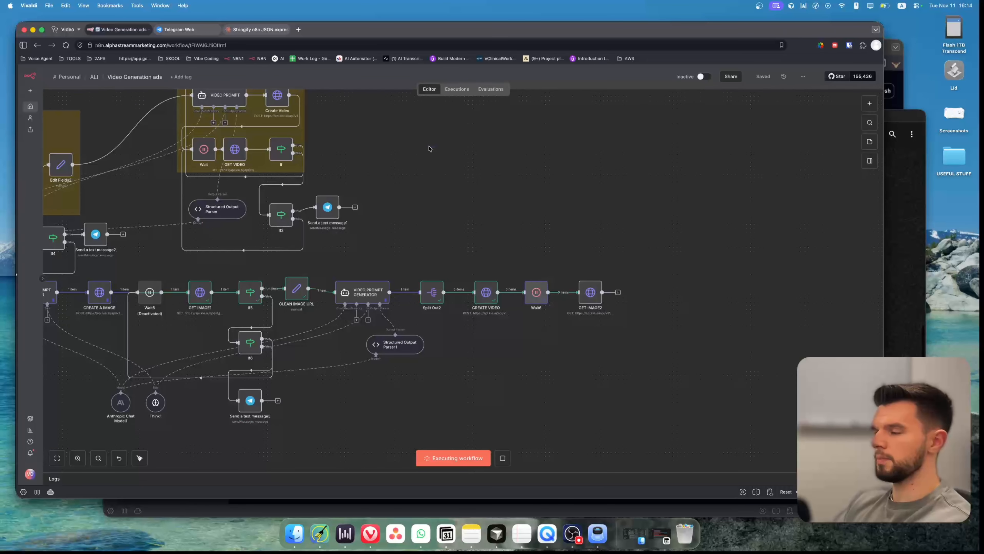
Check the KIE AI request logs for the Veo video generation tasks sent by the workflow.
key("super+grave")
left_click(260, 127)
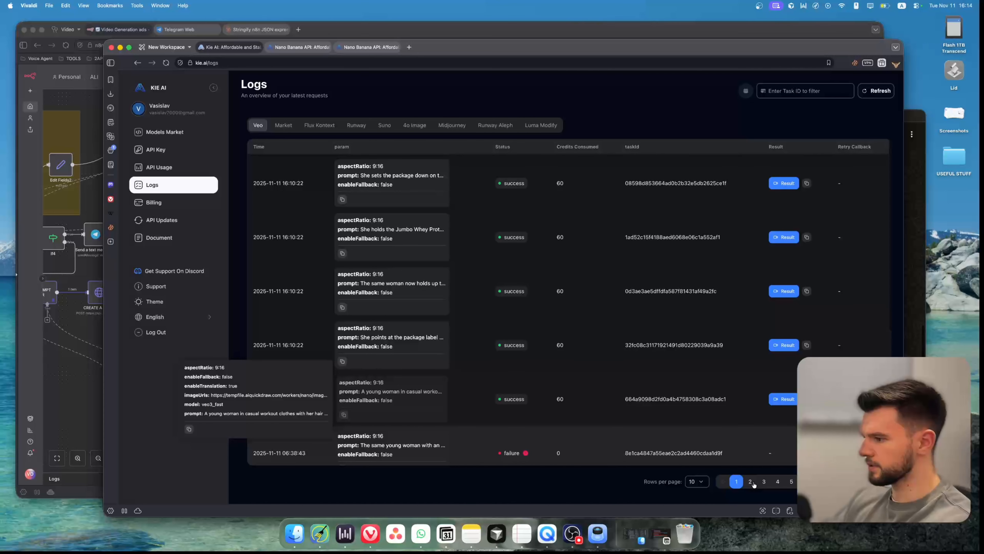
left_click(166, 63)
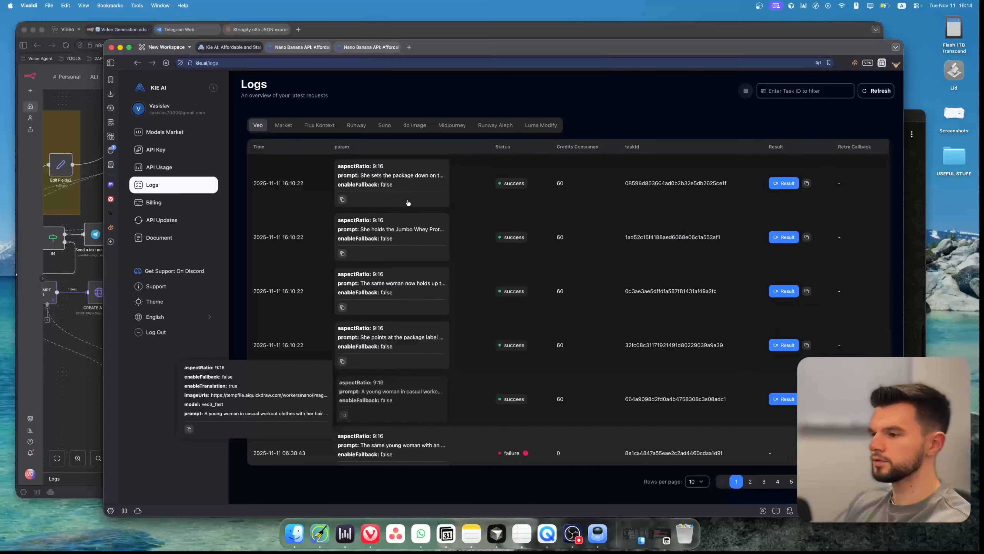
left_click(101, 392)
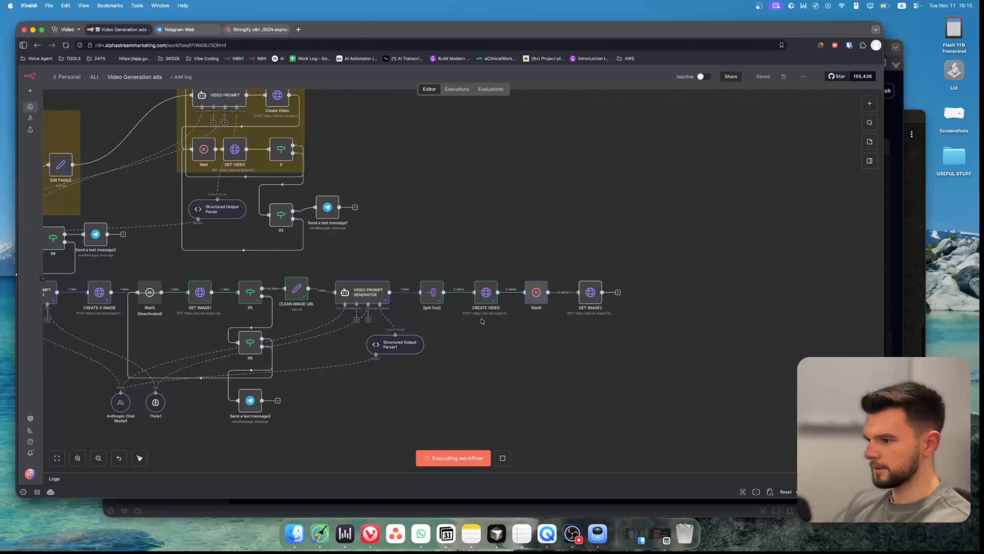
left_click(485, 297)
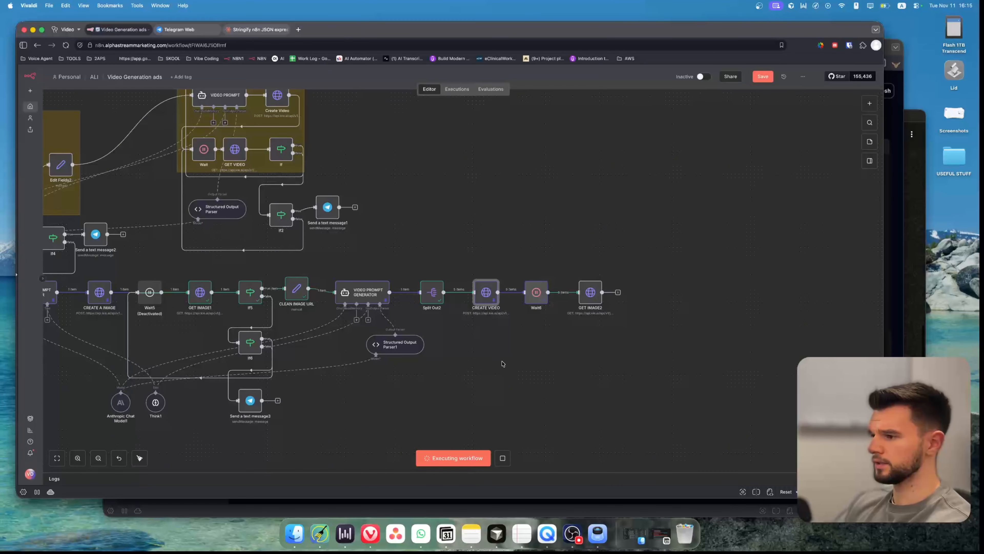
left_click(465, 397)
key("super+grave")
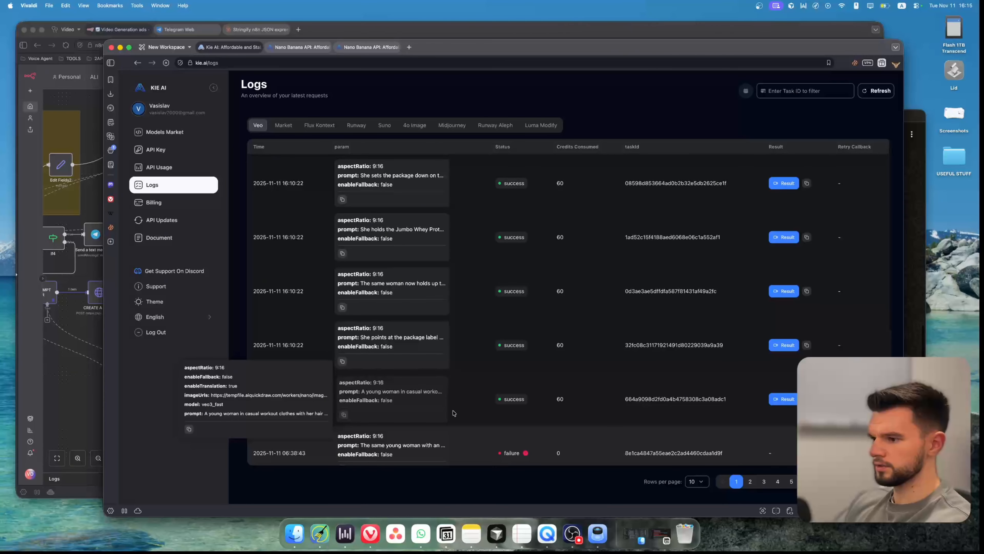
left_click(95, 359)
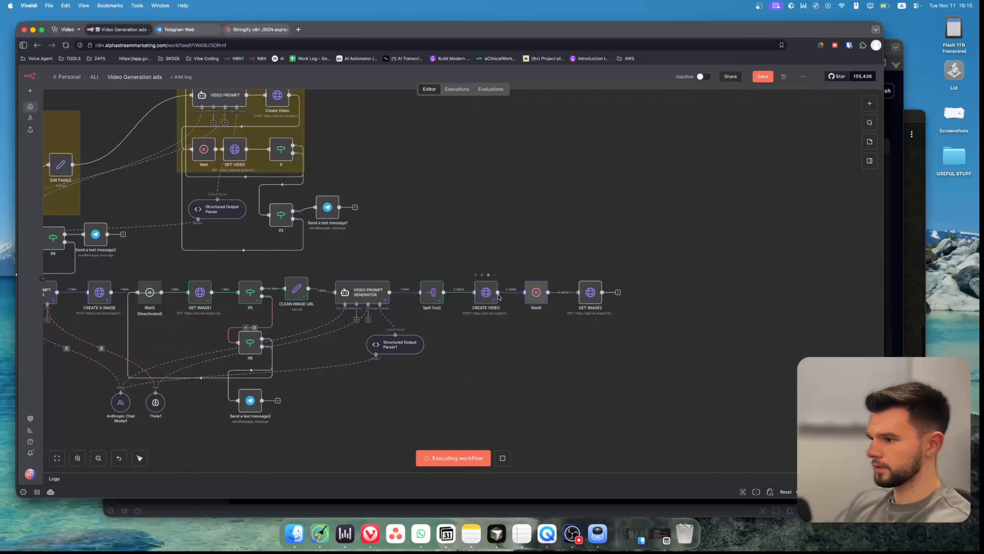
Deactivate the Wait6 node after CREATE VIDEO and execute the workflow again.
left_click(537, 295)
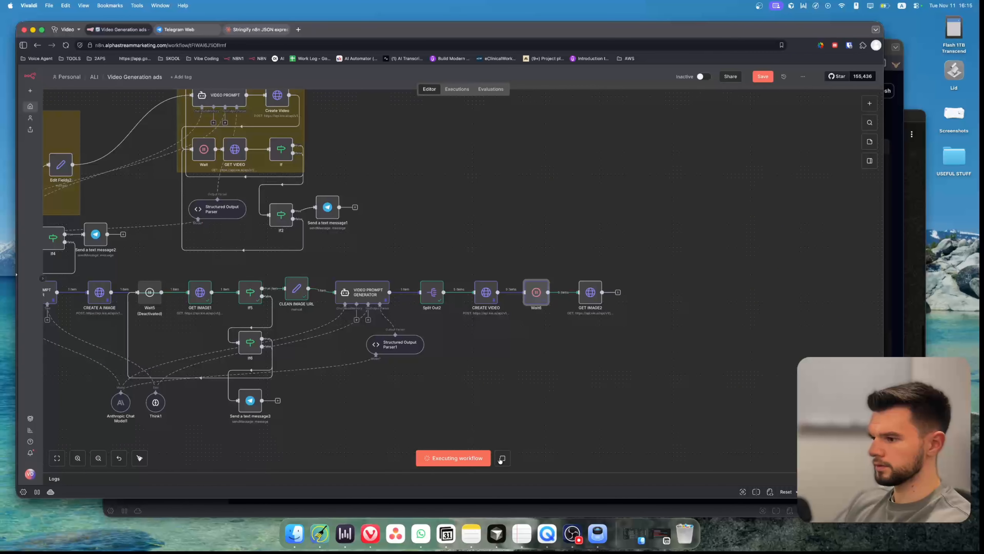
key("d")
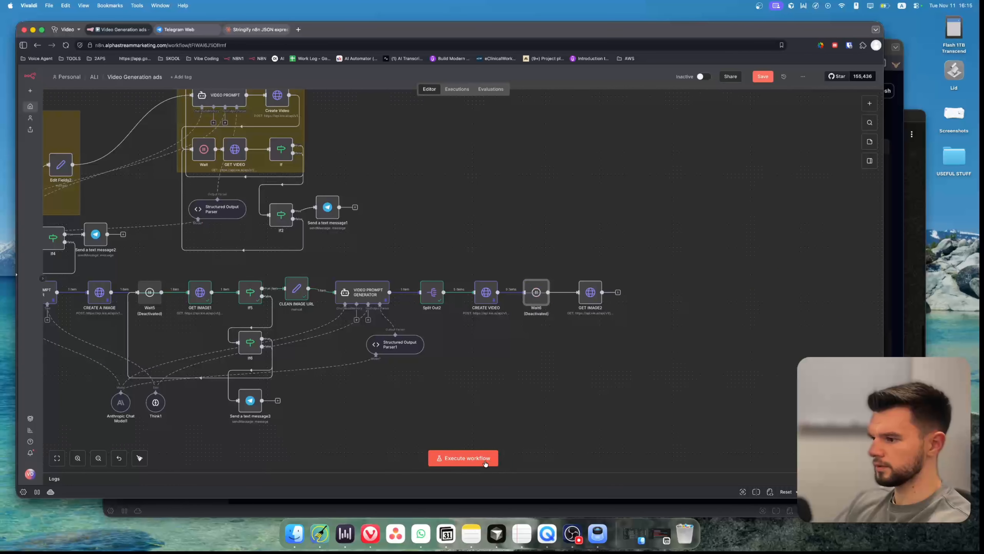
key("super+Return")
key("Return")
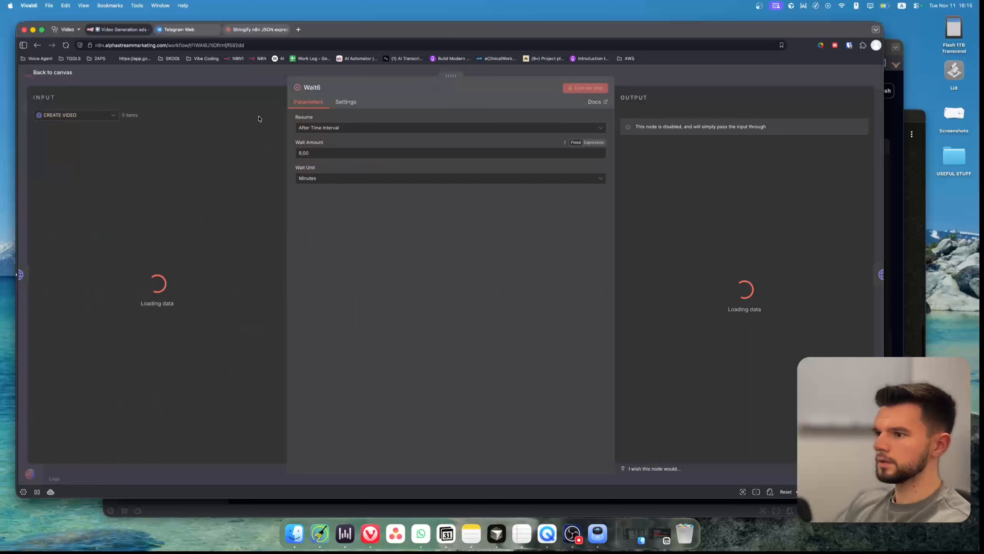
left_click(244, 80)
Set the GET IMAGE2 taskId query parameter to {{ $('CREATE VIDEO').item.json.data.taskId }} using the CREATE VIDEO input.
scroll(487, 279, "right", 3)
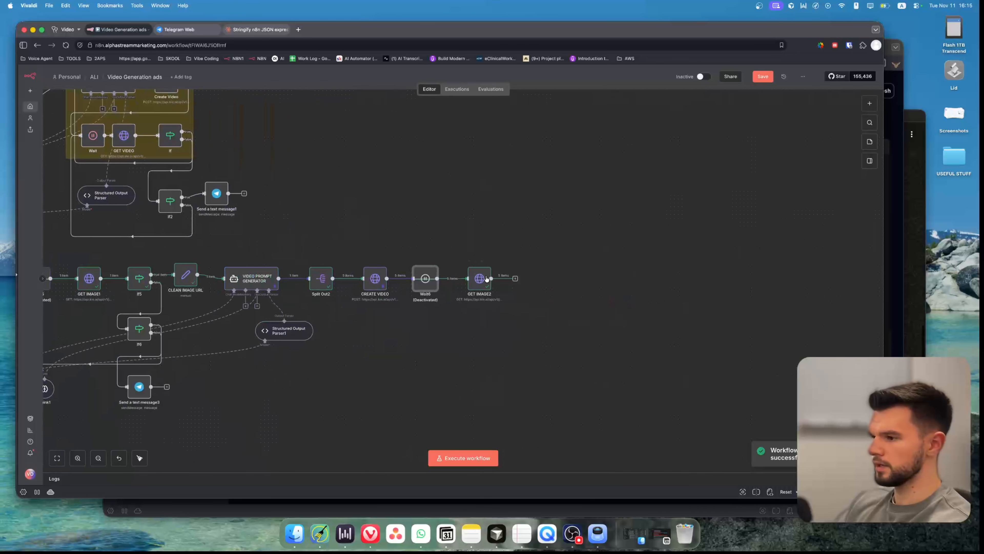
double_click(483, 277)
scroll(710, 261, "down", 5)
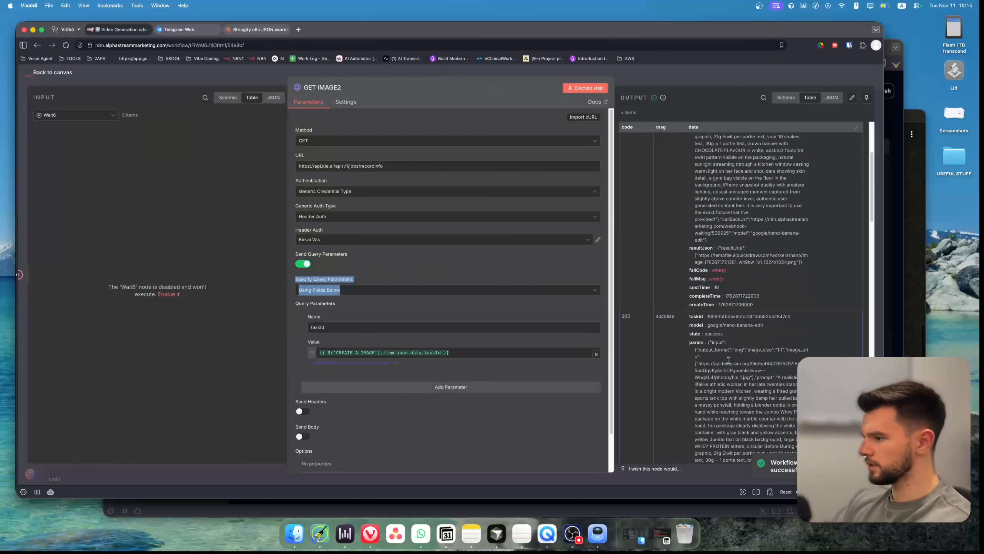
left_click_drag(699, 254, 799, 263)
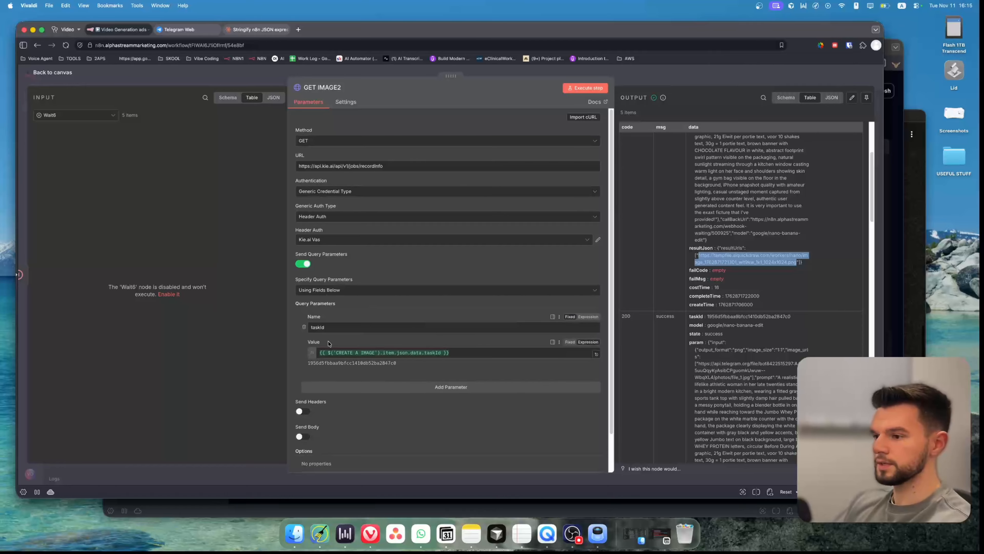
left_click(80, 116)
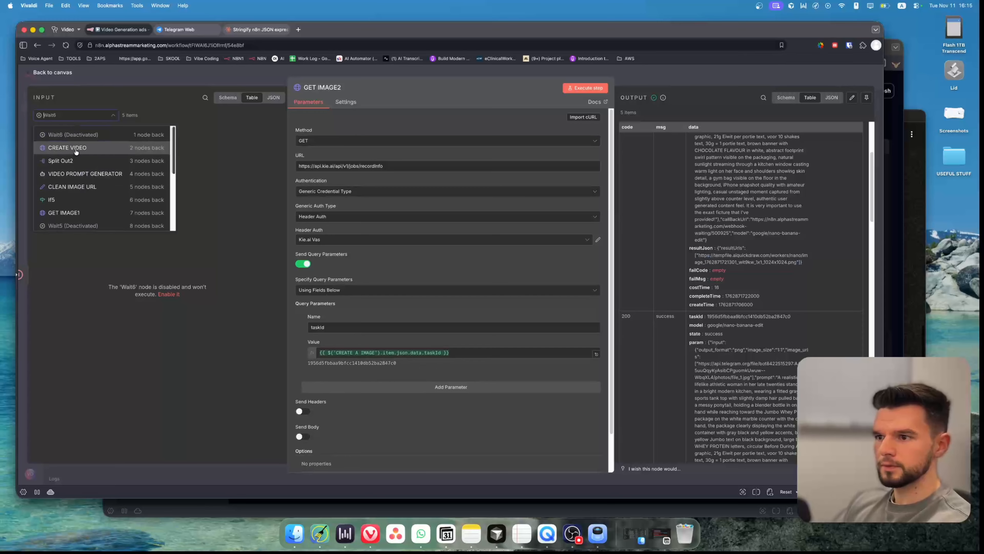
left_click(72, 147)
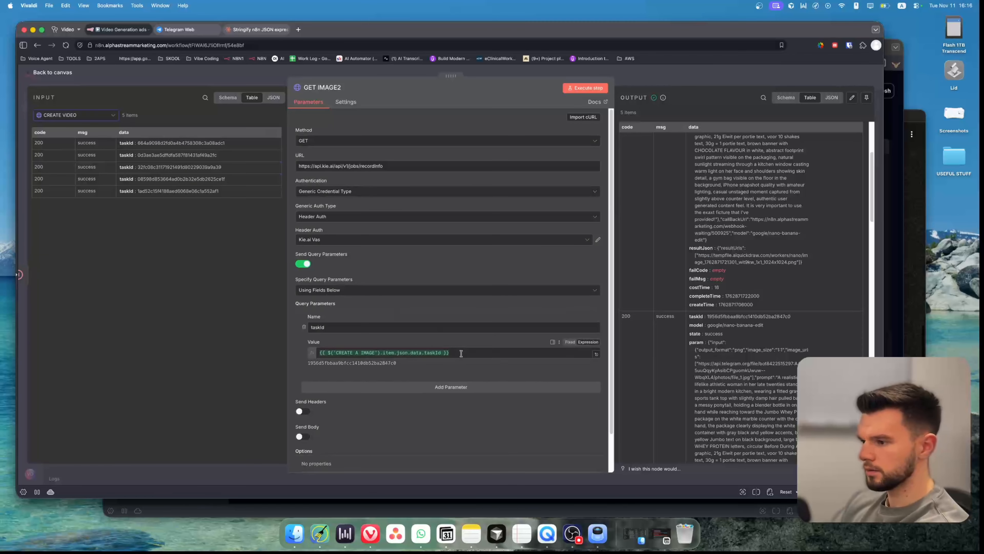
left_click_drag(449, 353, 314, 352)
key("BackSpace")
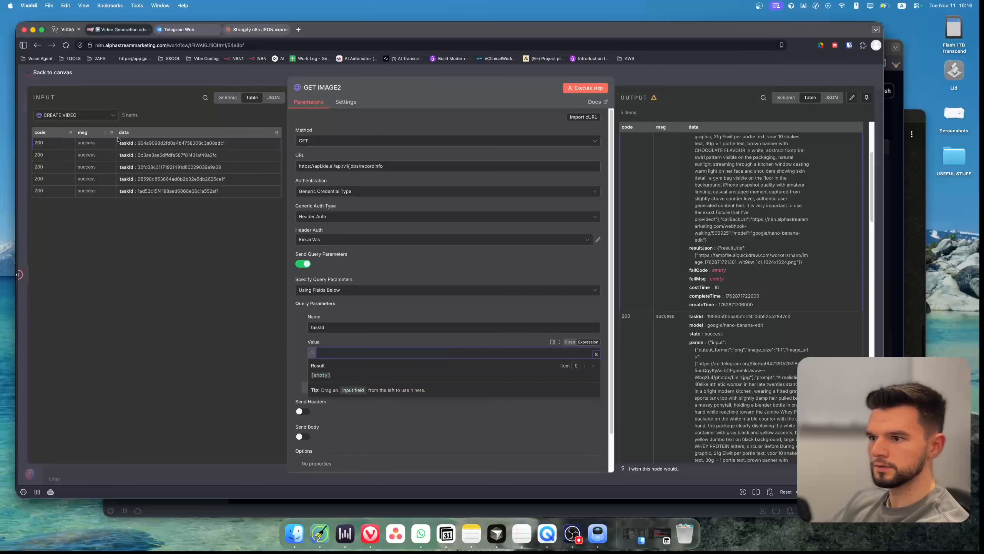
left_click_drag(140, 142, 346, 351)
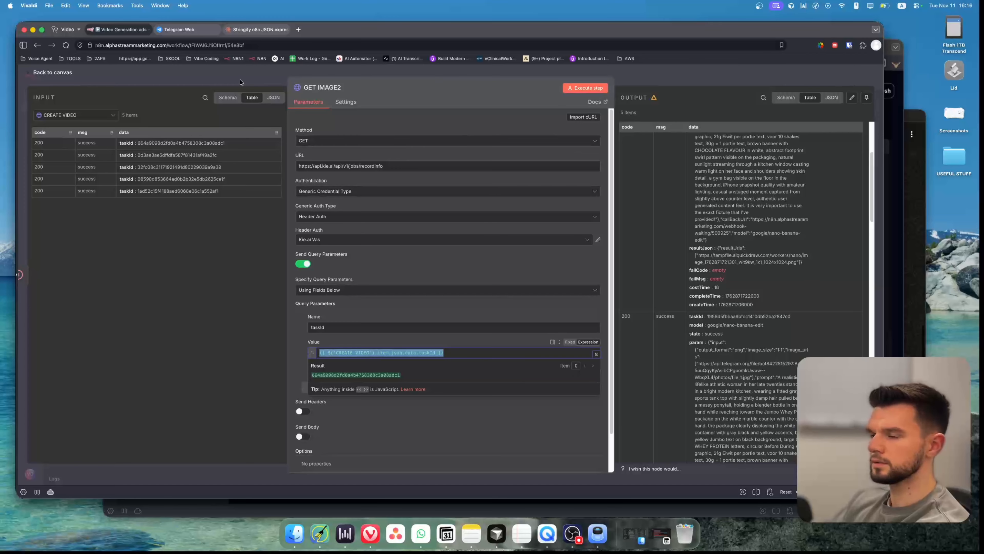
left_click(209, 86)
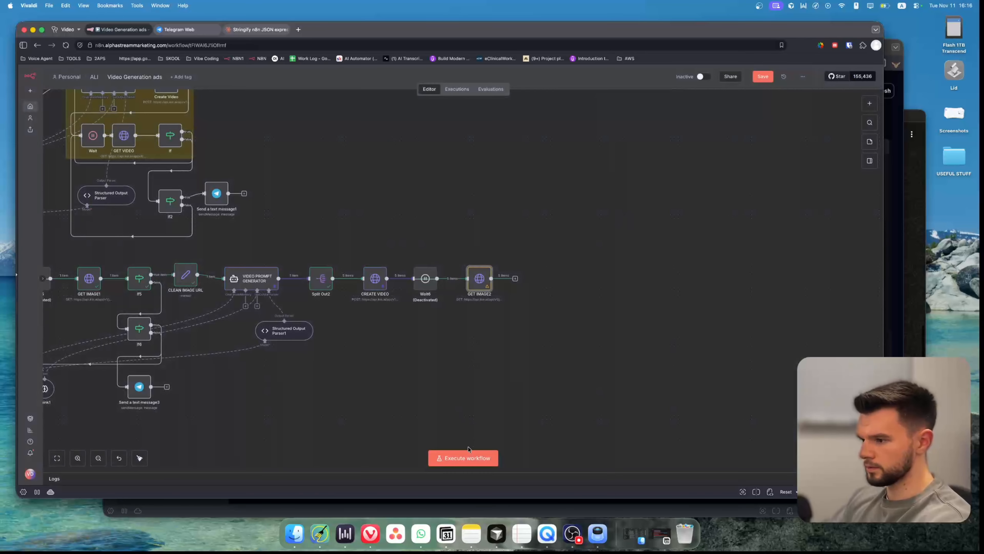
Execute the workflow and open GET IMAGE2 to inspect its output.
left_click(455, 458)
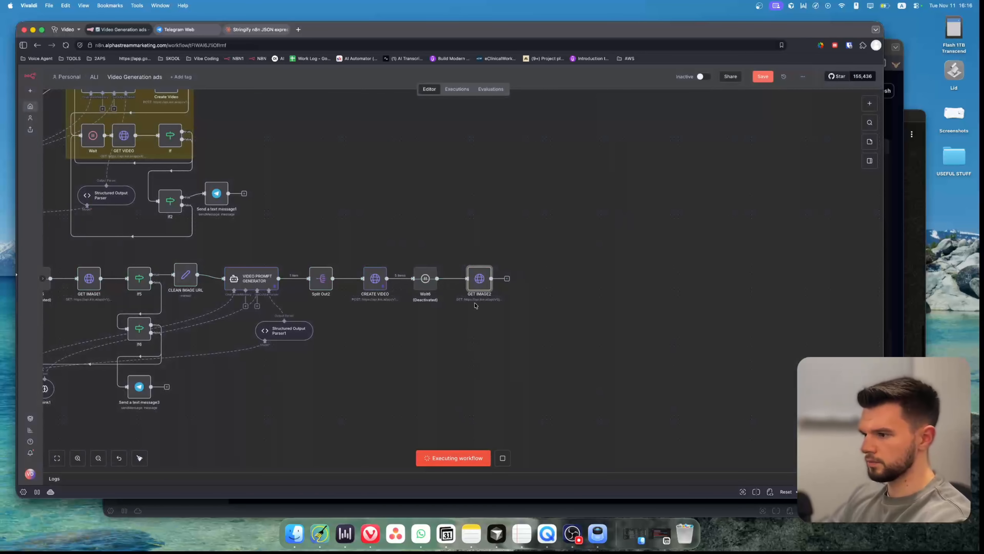
double_click(483, 281)
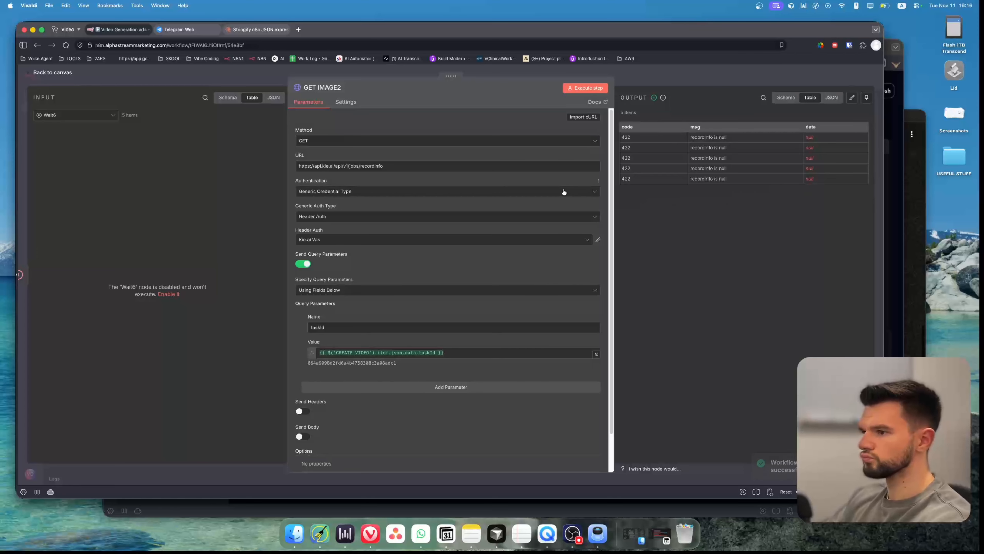
scroll(469, 349, "down", 2)
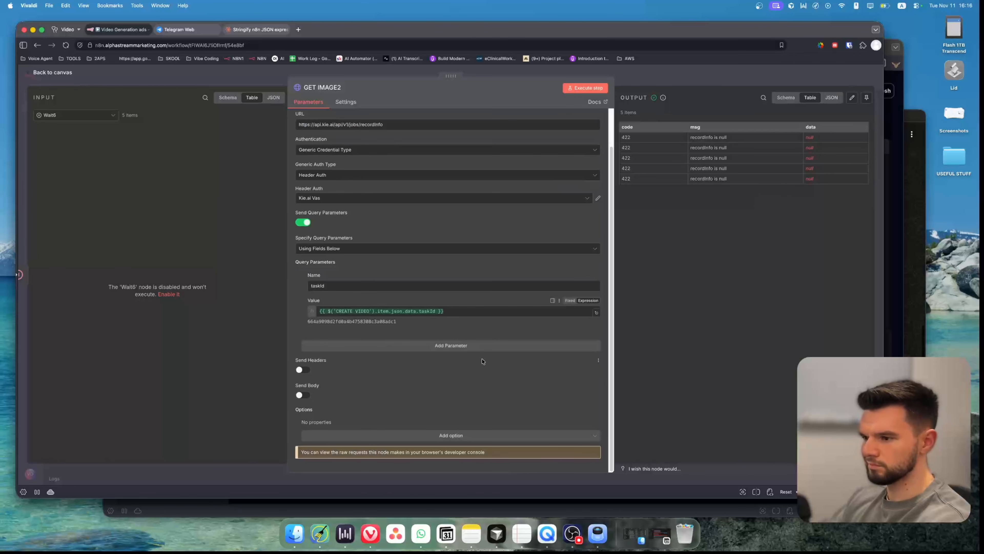
scroll(470, 349, "up", 2)
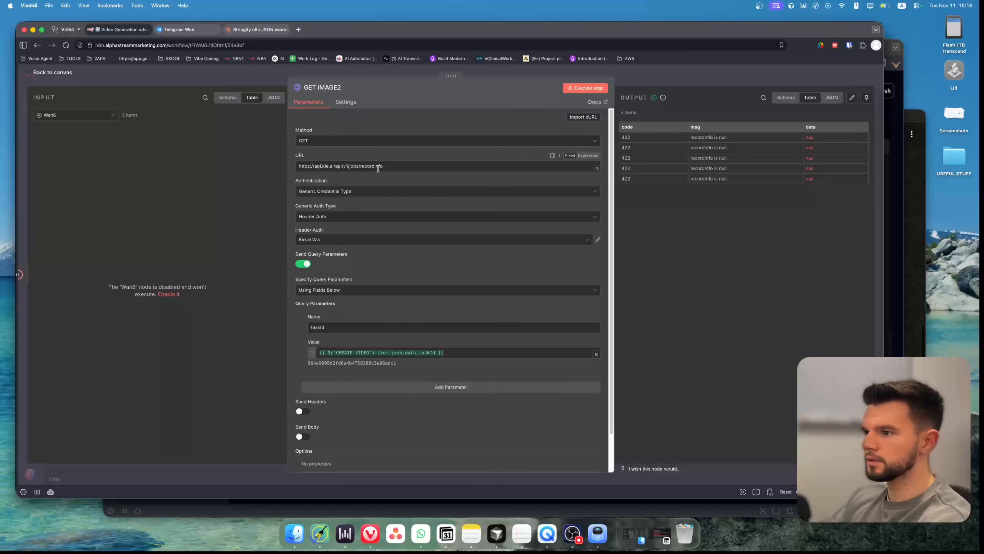
key("Escape")
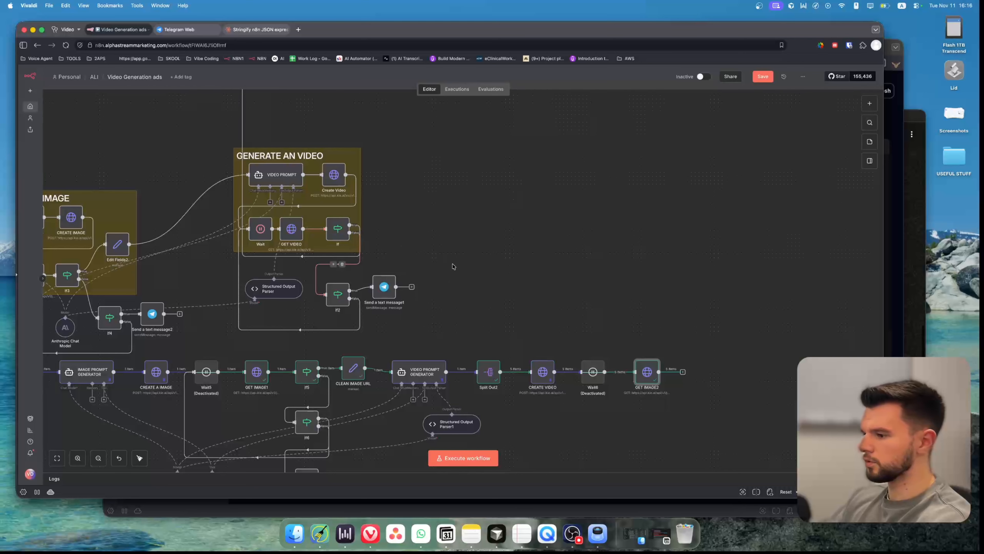
double_click(298, 230)
key("super+a")
key("super+c")
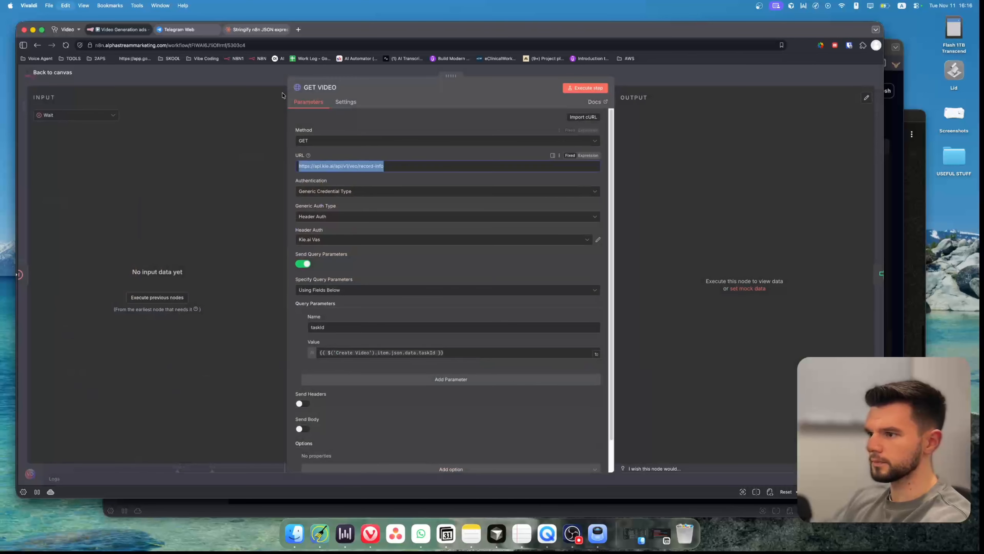
left_click(238, 73)
left_click_drag(537, 269, 525, 266)
scroll(526, 265, "right", 6)
scroll(525, 265, "down", 3)
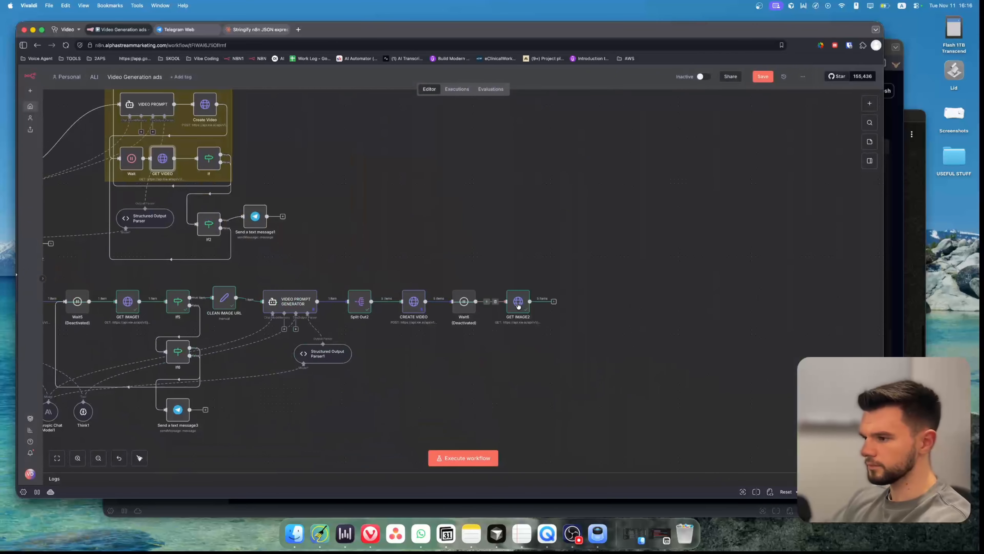
double_click(523, 303)
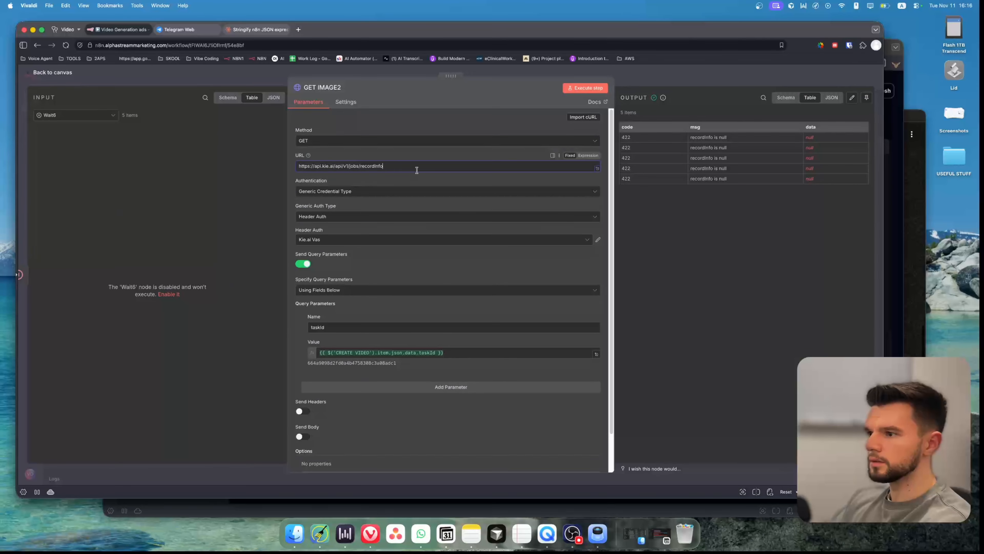
key("super+a")
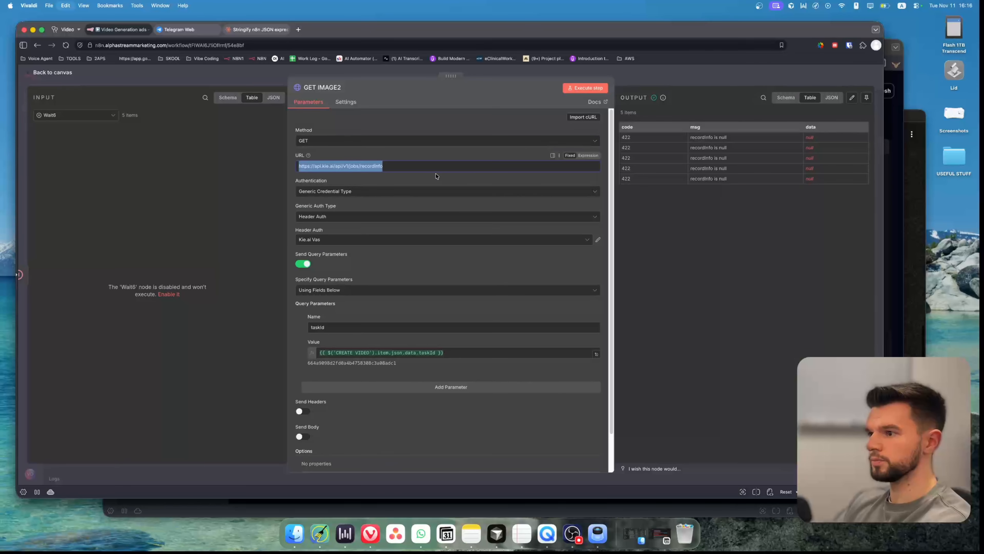
key("super+v")
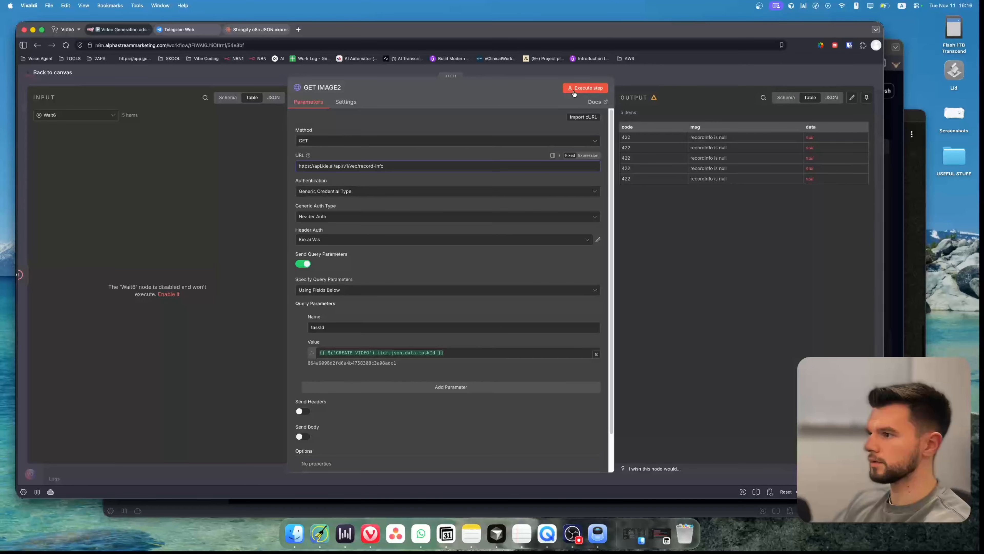
left_click(595, 89)
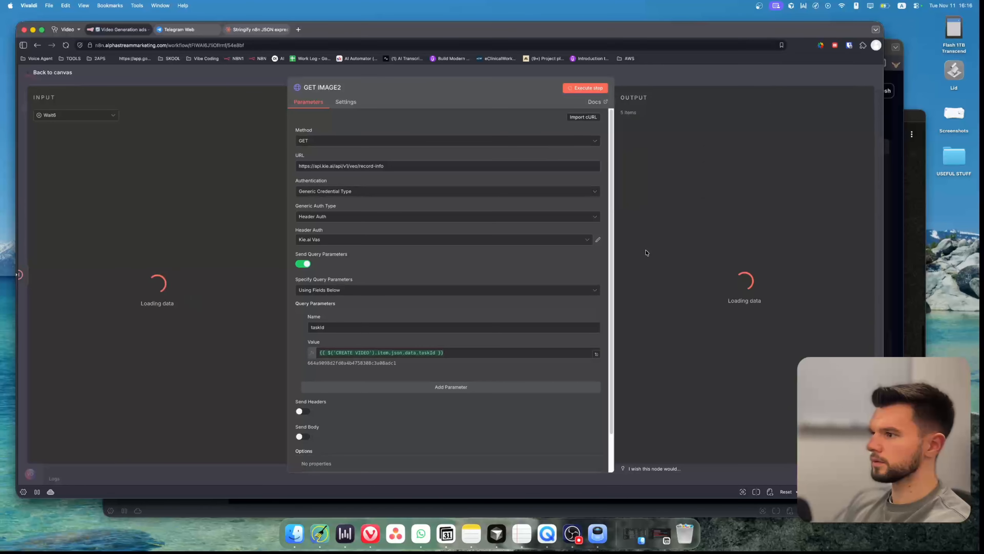
Open the generated video's URL in a new browser tab and save the mp4 download.
key("super+t")
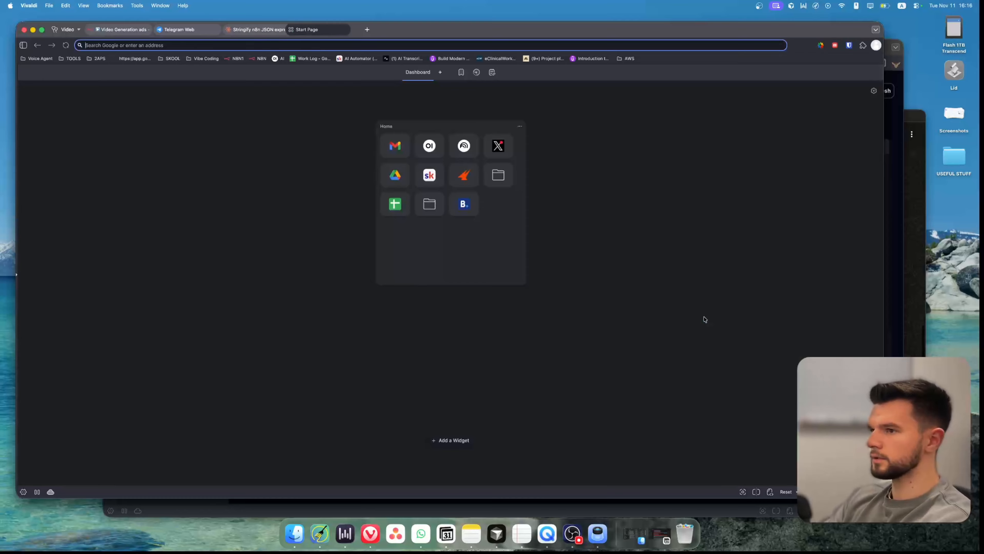
key("super+v")
key("Return")
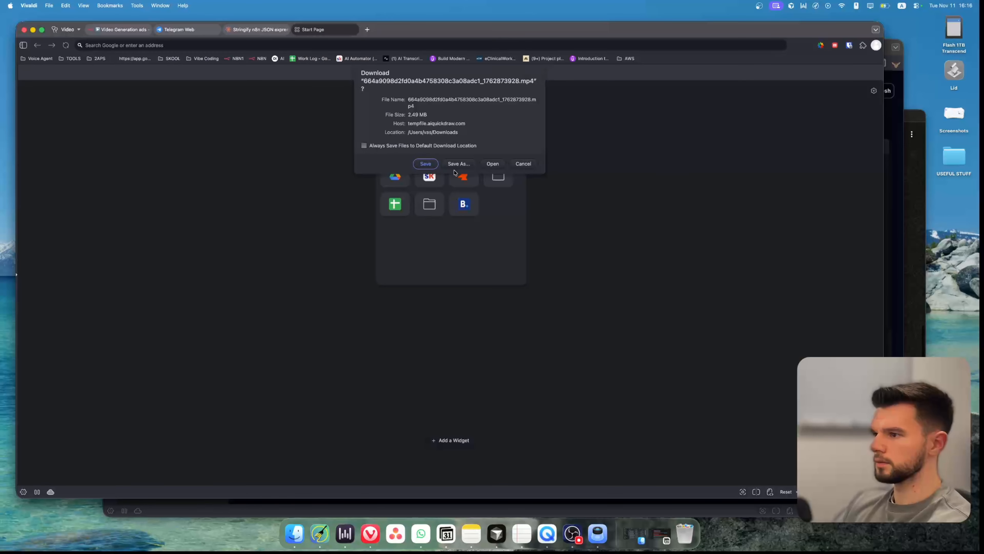
left_click(426, 163)
Open the downloaded mp4 video and play it to review the generated ad.
double_click(159, 375)
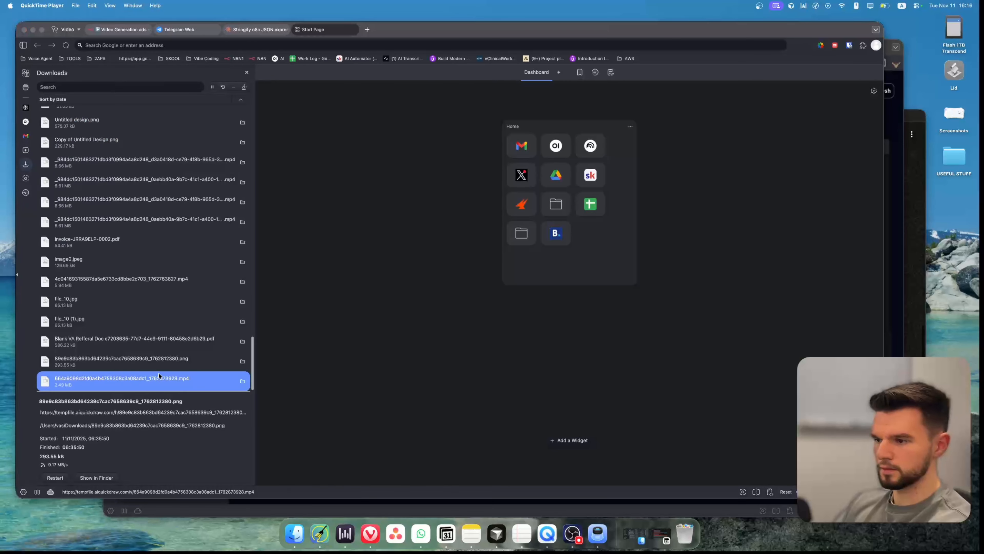
left_click(157, 403)
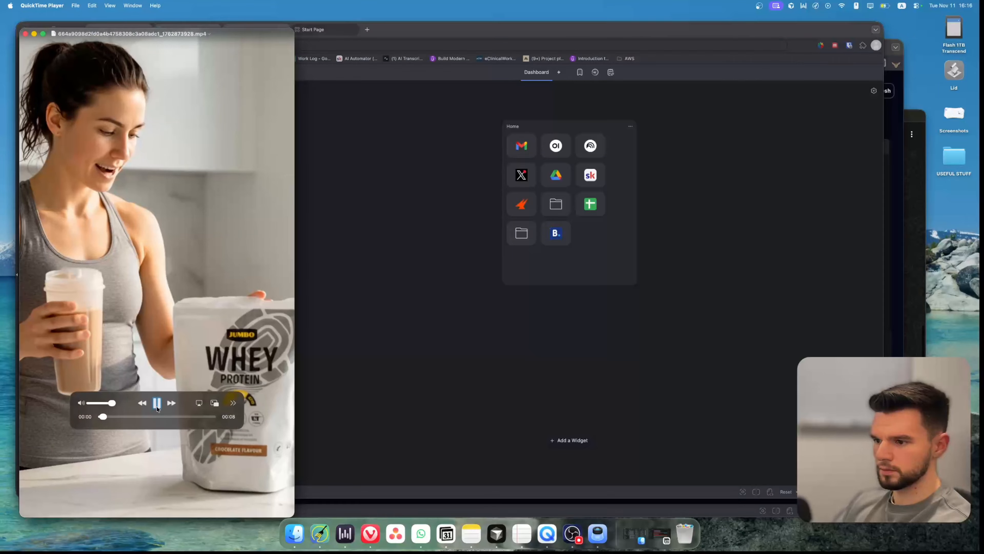
left_click_drag(227, 42, 546, 27)
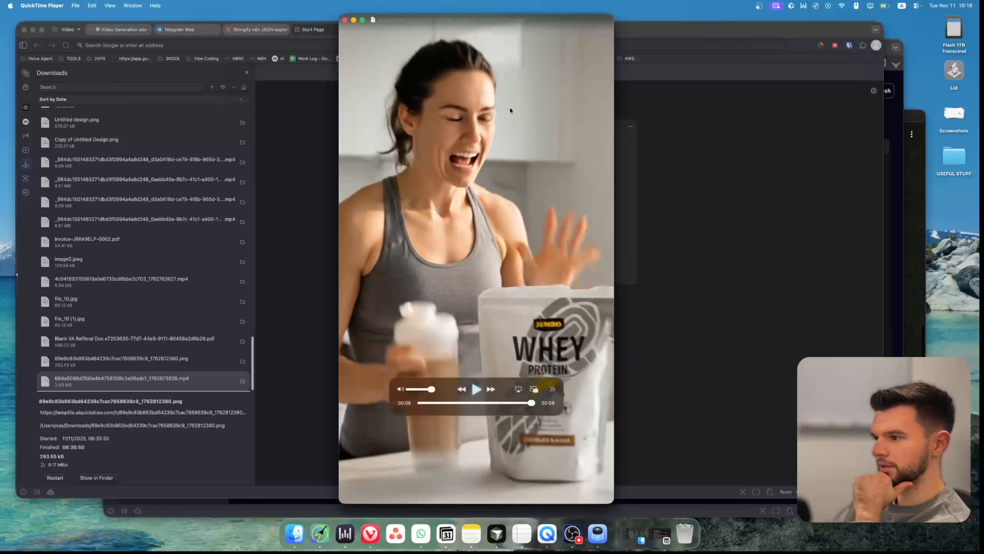
left_click(470, 402)
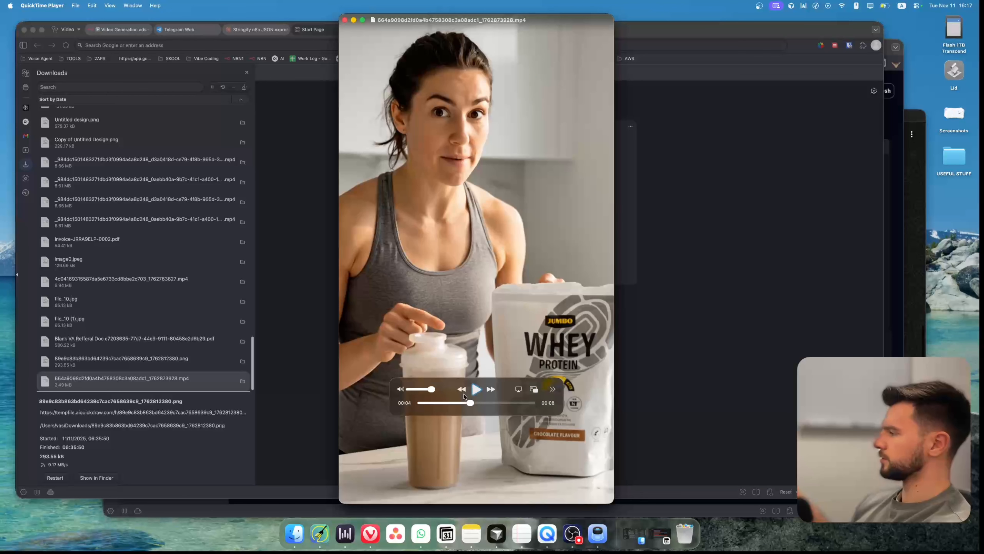
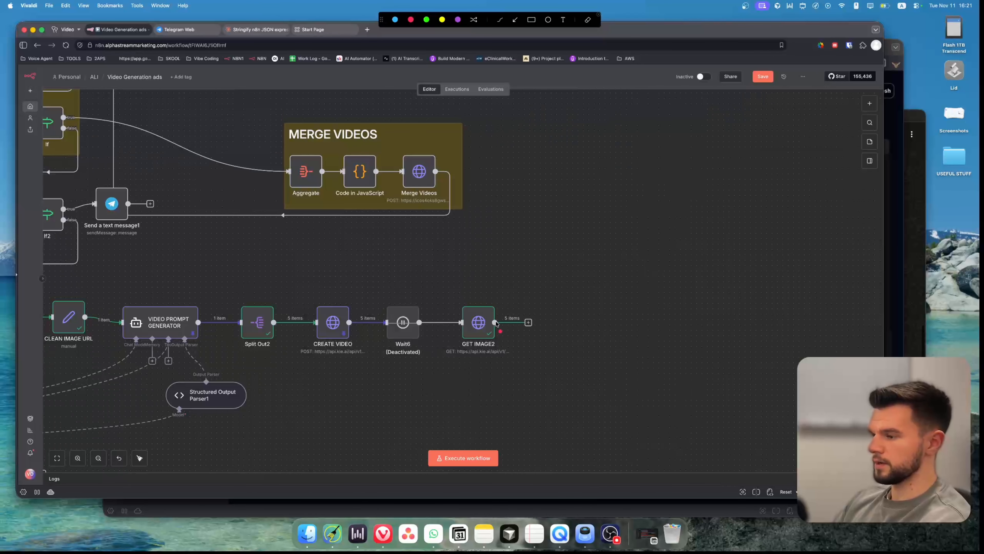
left_click_drag(498, 322, 597, 256)
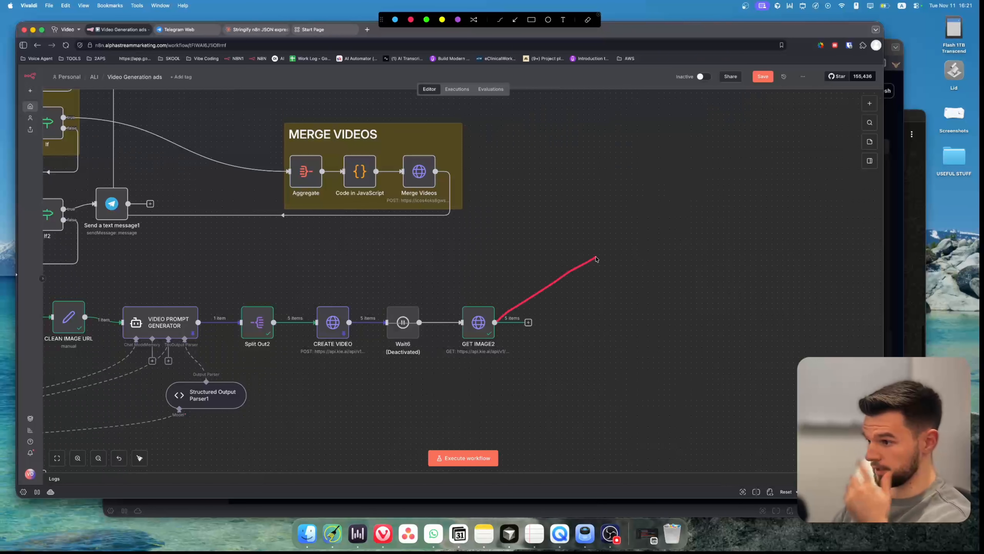
mouse_move(497, 321)
left_mouse_down()
mouse_move(635, 297)
mouse_move(516, 331)
mouse_move(606, 355)
mouse_move(523, 351)
mouse_move(602, 396)
mouse_move(579, 435)
left_mouse_up()
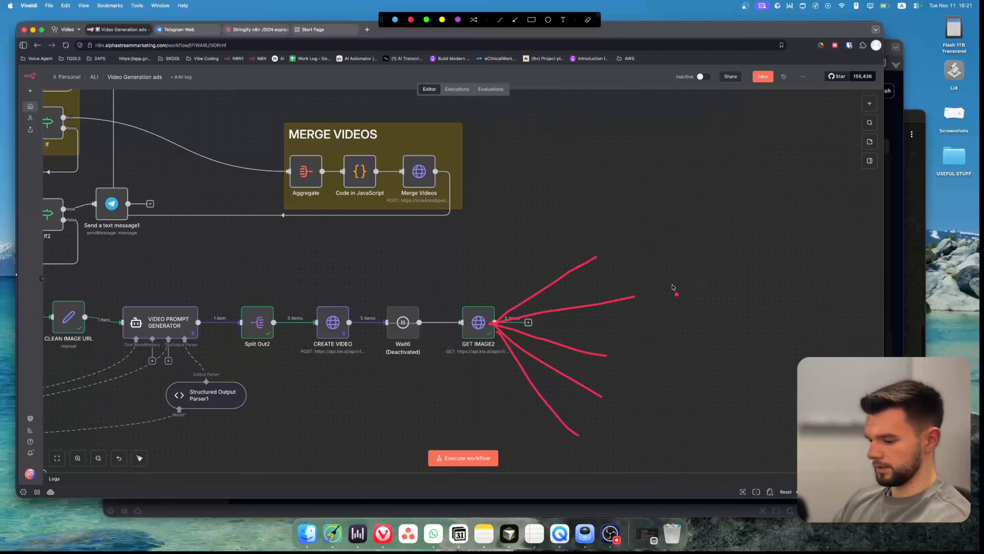
mouse_move(589, 242)
left_mouse_down()
mouse_move(563, 478)
mouse_move(639, 239)
mouse_move(556, 258)
left_mouse_up()
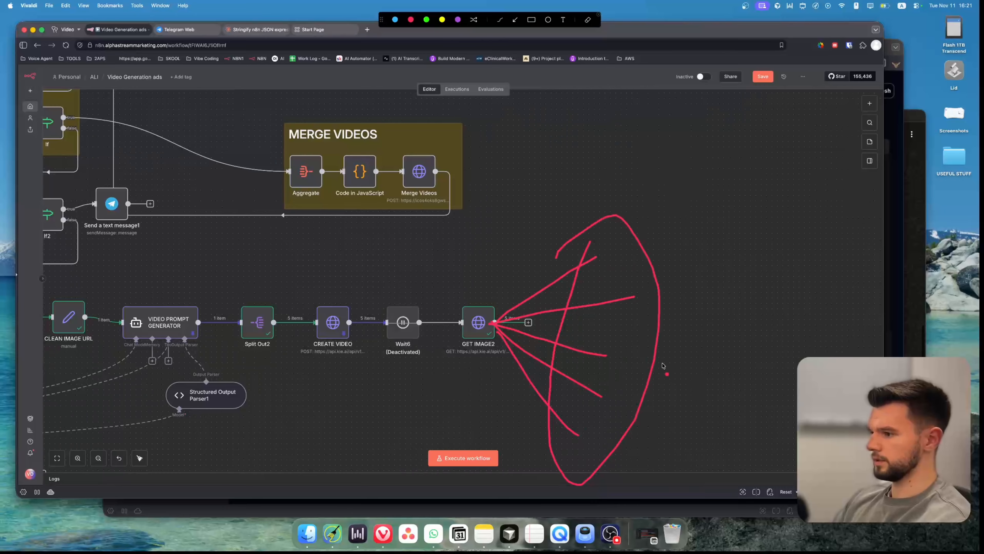
left_click_drag(657, 353, 785, 359)
left_click_drag(764, 337, 762, 366)
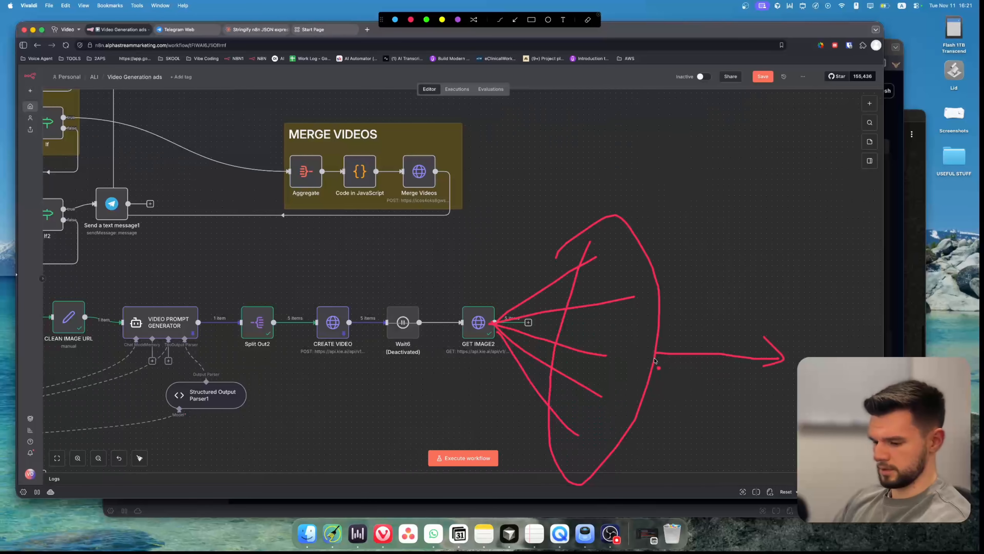
key("Escape")
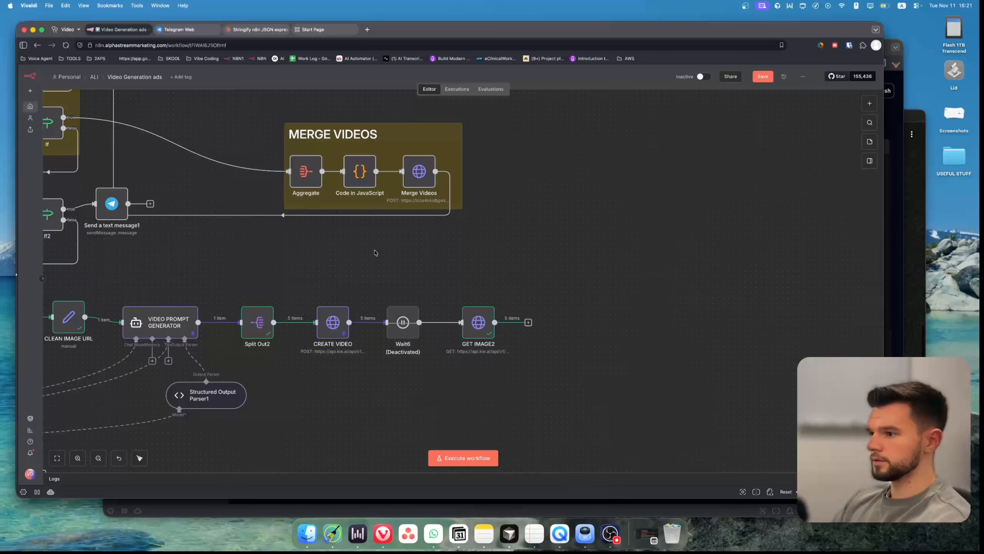
Add an Aggregate node after GET IMAGE2 and map the response's resultUrls field as the field to aggregate.
left_click(528, 322)
type("agra")
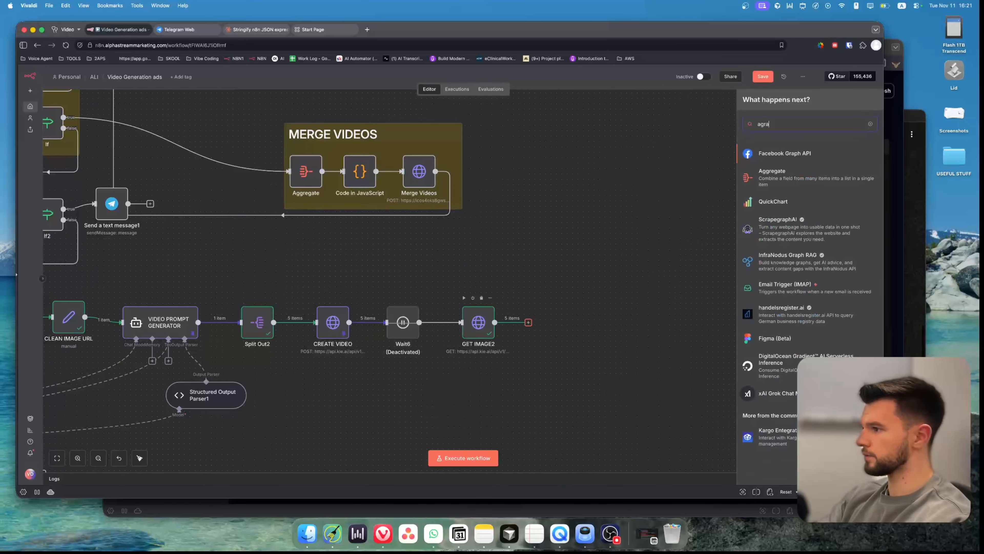
key("Down")
key("Return")
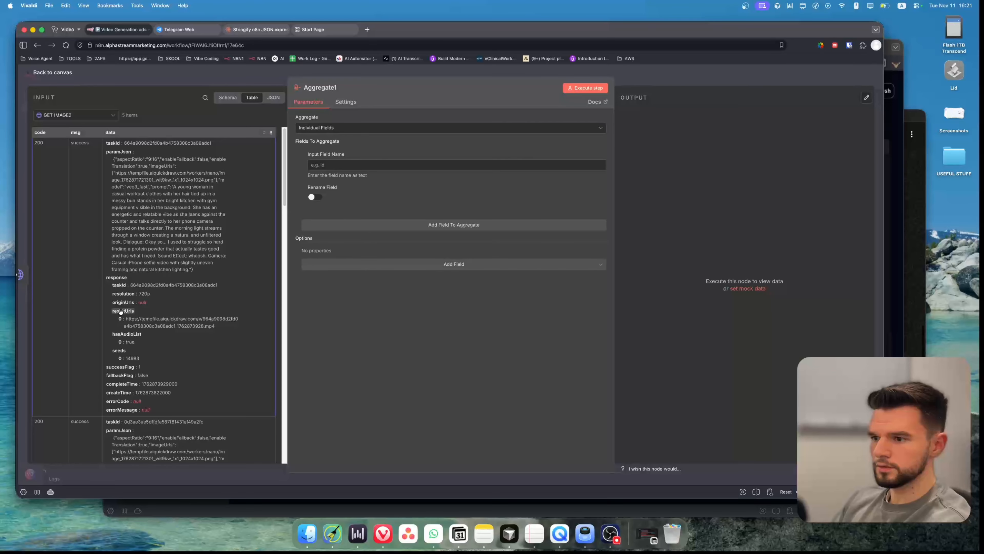
left_click_drag(120, 317, 349, 129)
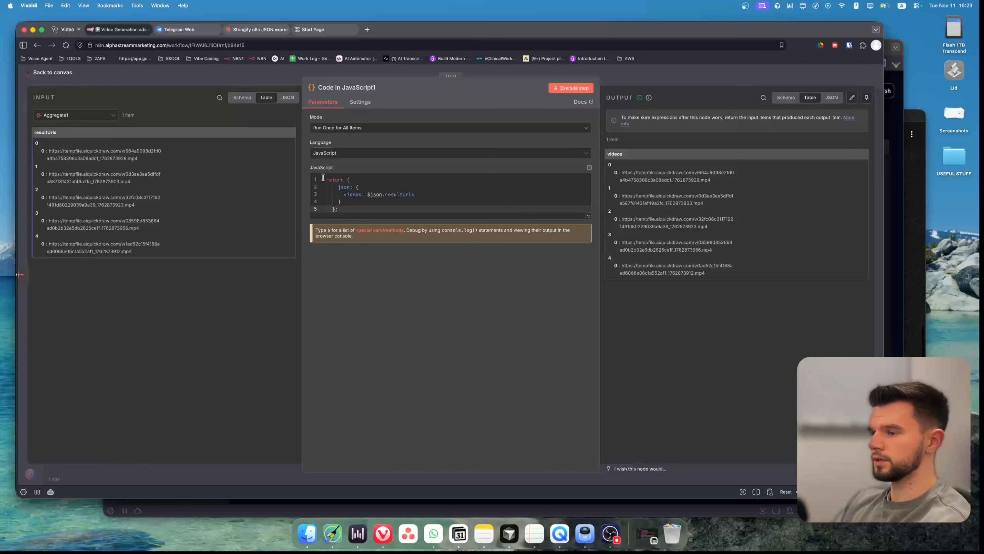
Inspect the Code in JavaScript1 and Aggregate1 nodes' parameters, options and outputs.
left_click(371, 201)
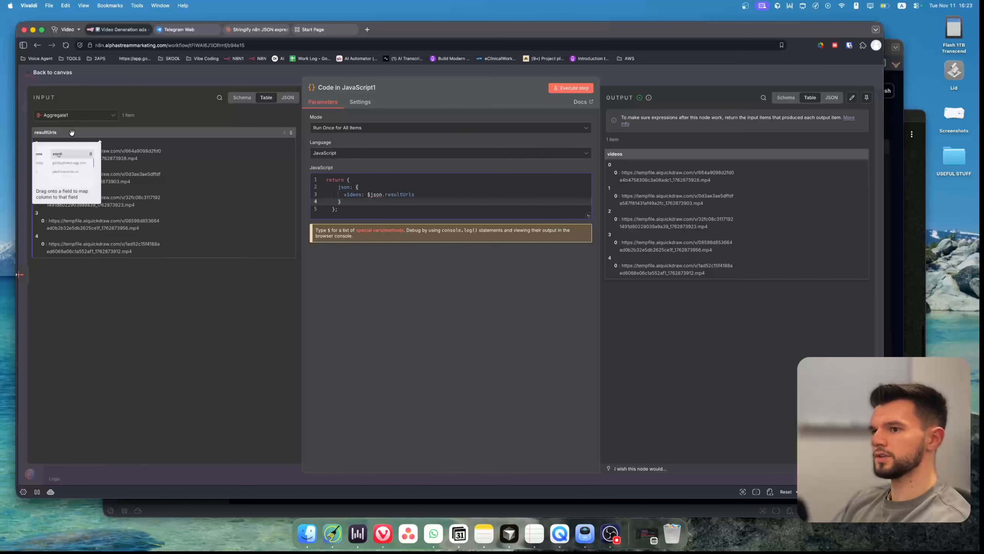
key("Escape")
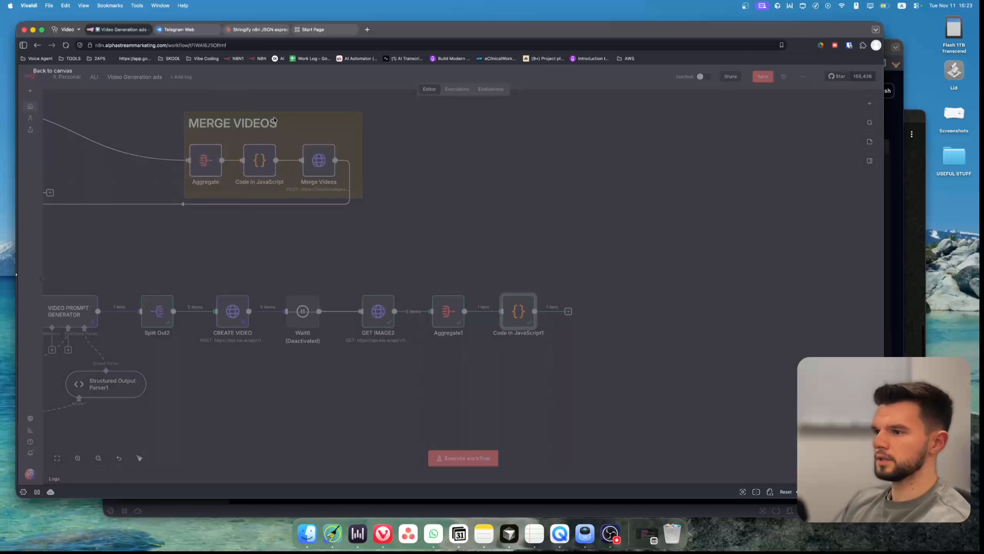
double_click(448, 310)
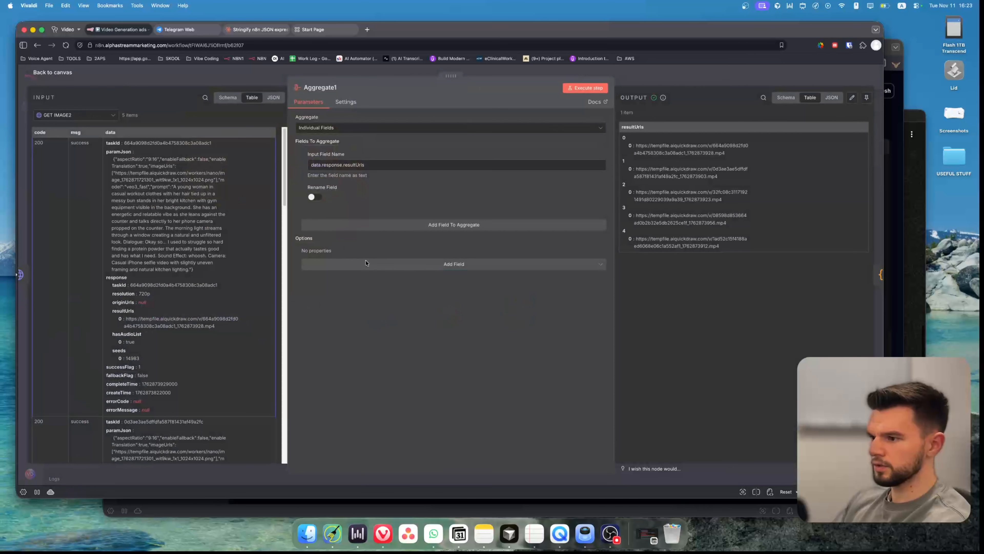
left_click(446, 264)
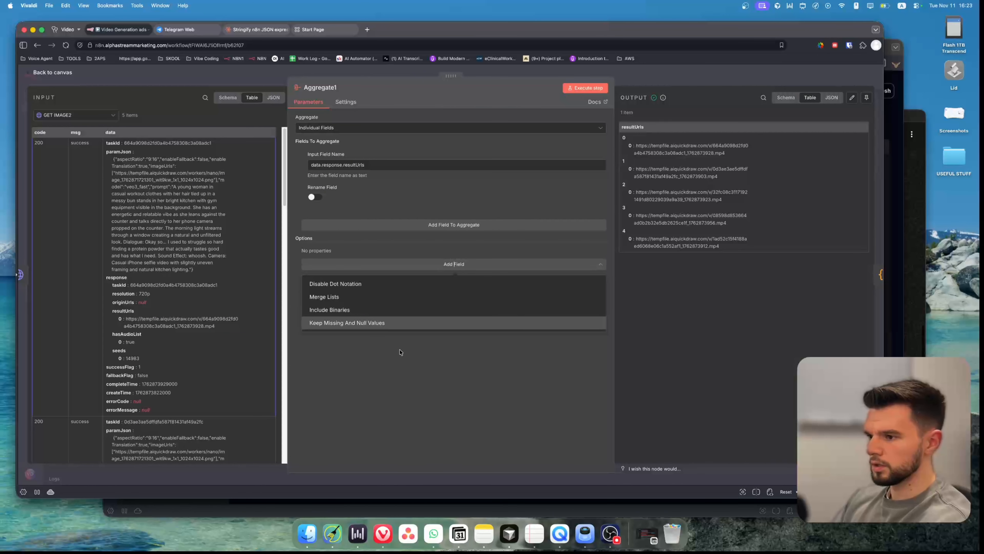
key("Escape")
key("Escape")
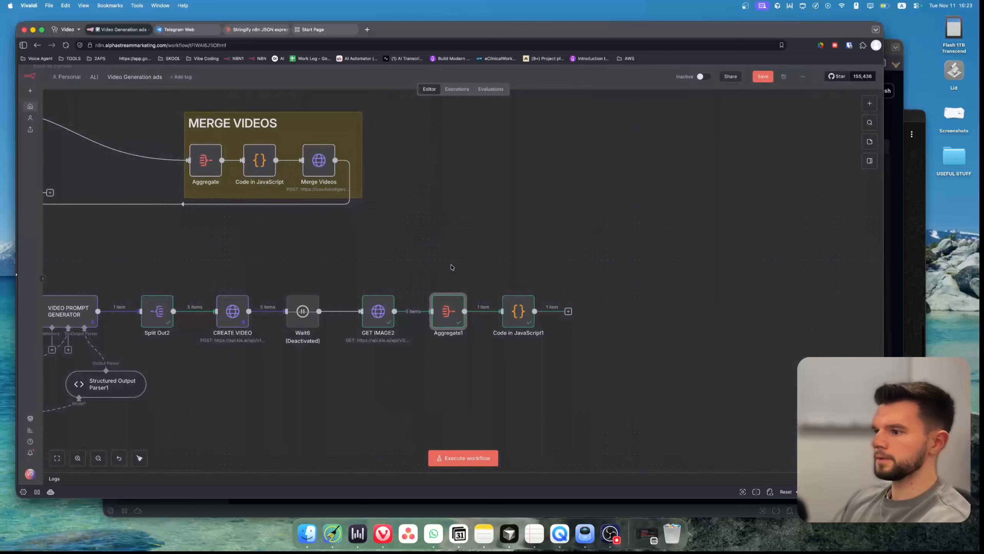
double_click(525, 314)
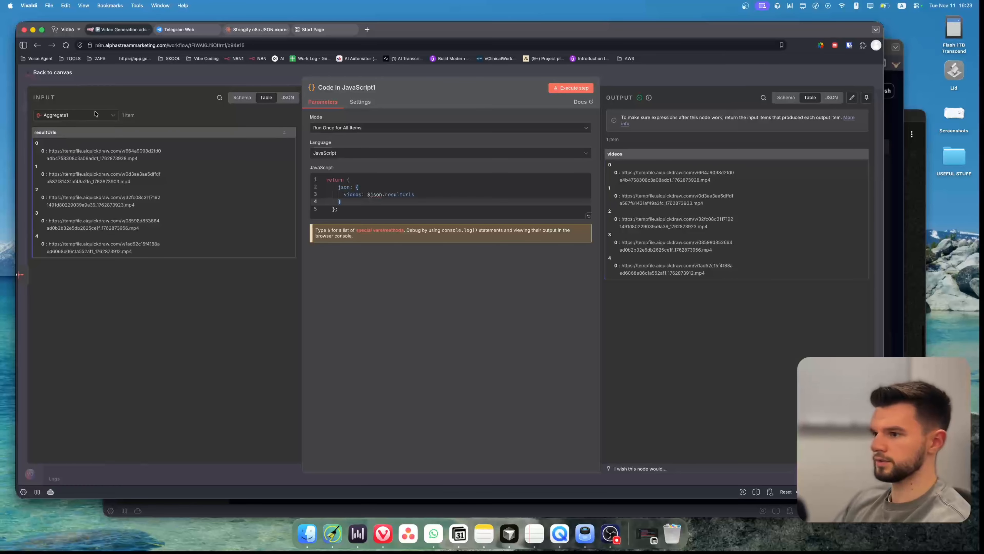
key("Escape")
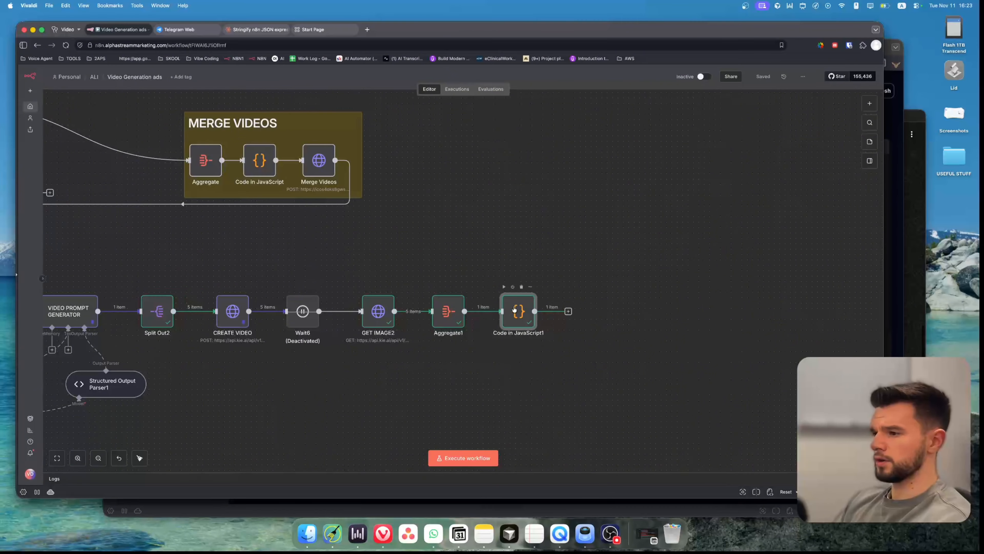
double_click(515, 310)
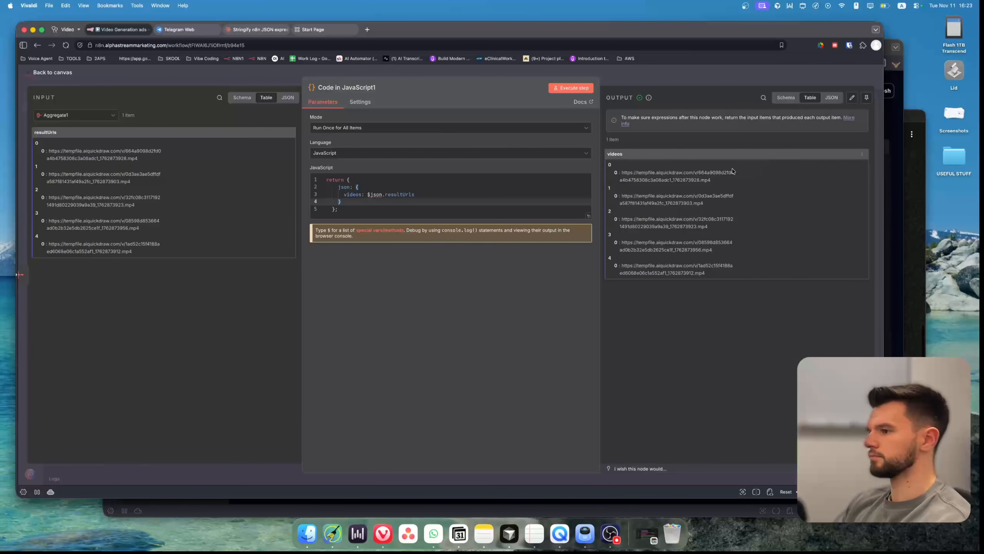
left_click(205, 79)
scroll(409, 157, "up", 5)
scroll(408, 157, "left", 5)
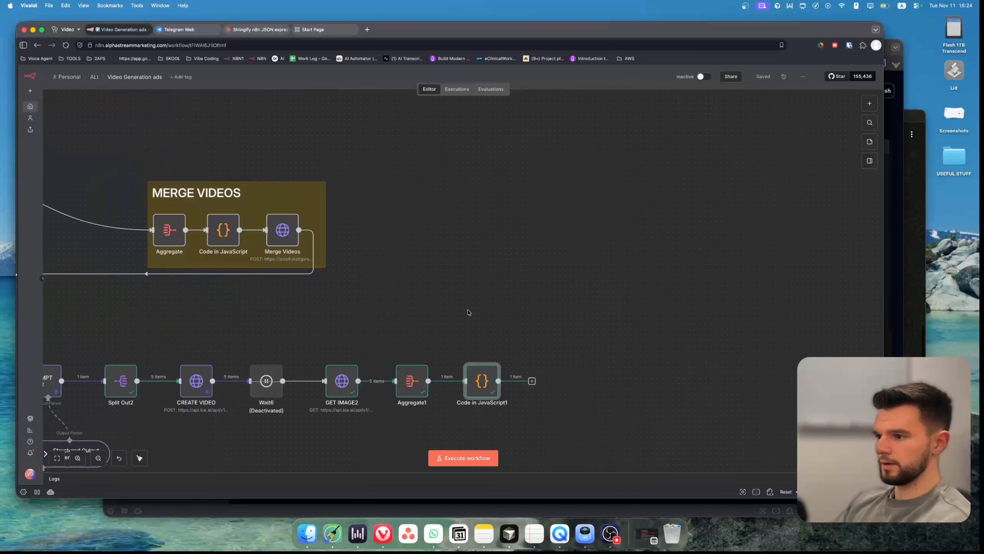
left_click(531, 382)
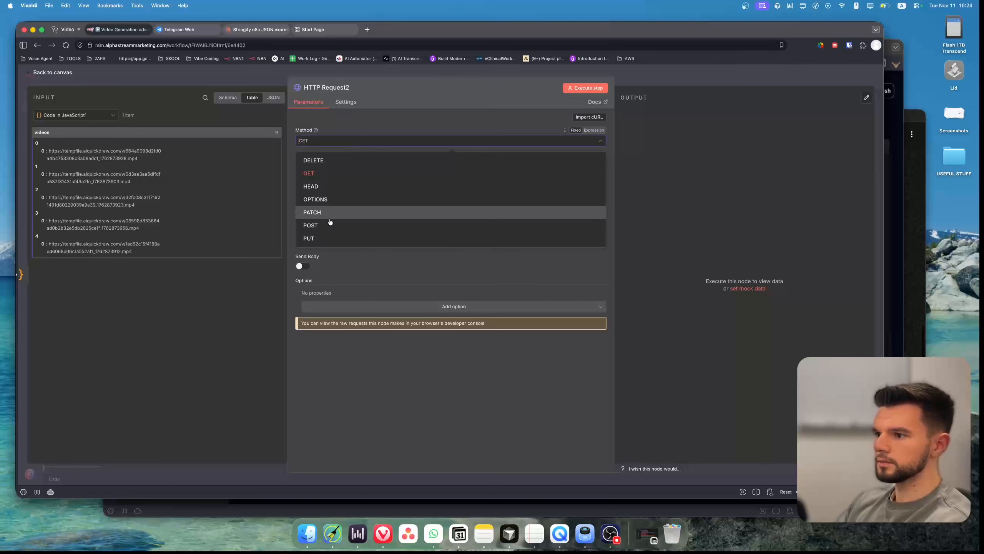
left_click(329, 223)
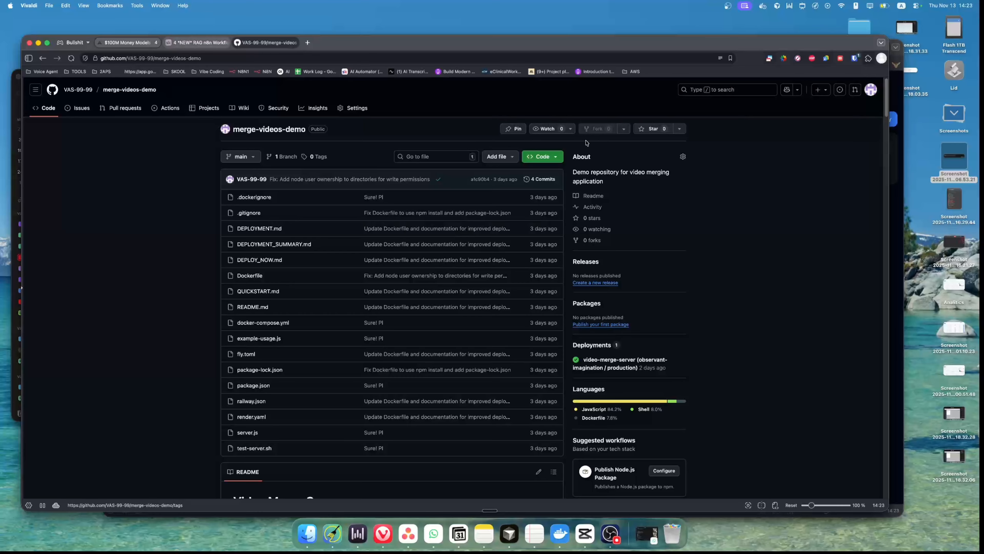
Check the existing forks of the merge-videos-demo GitHub repository.
left_click(624, 129)
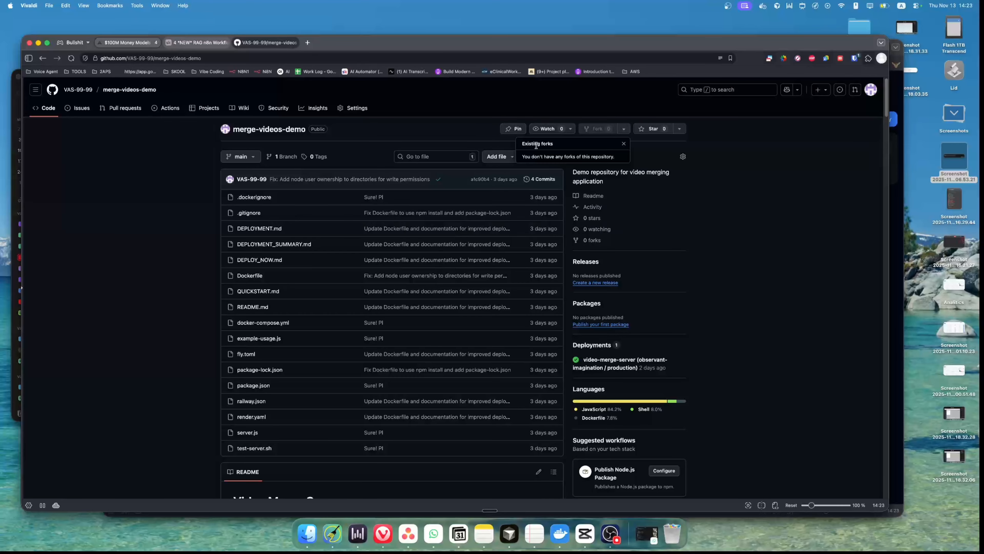
left_click(713, 138)
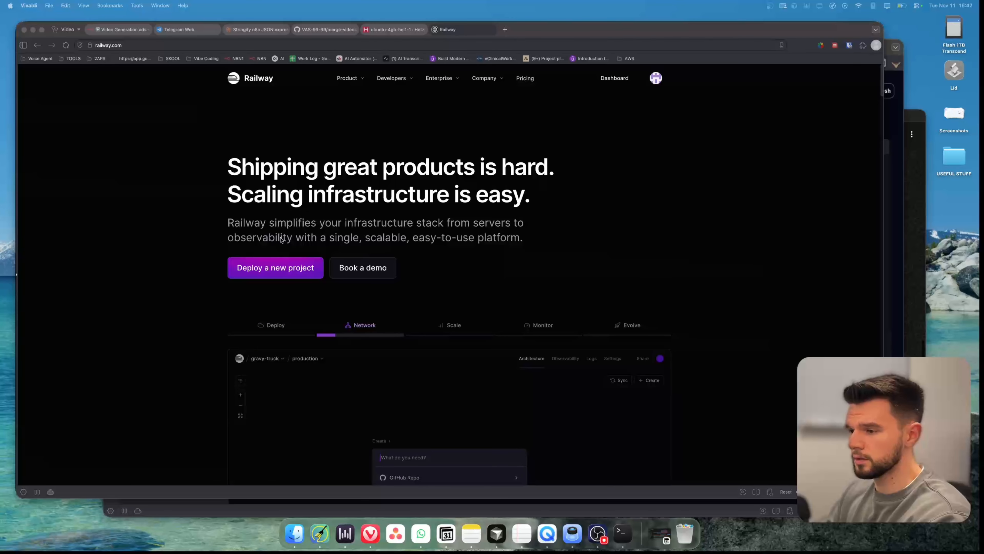
Start a new Railway project from a GitHub repository, configuring the Railway GitHub App for only selected repositories.
left_click(273, 269)
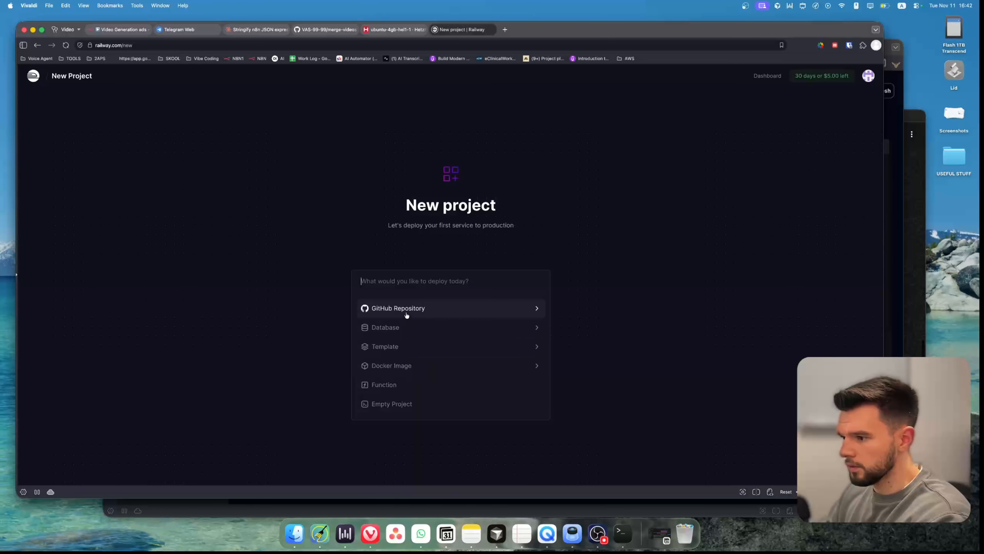
left_click(448, 309)
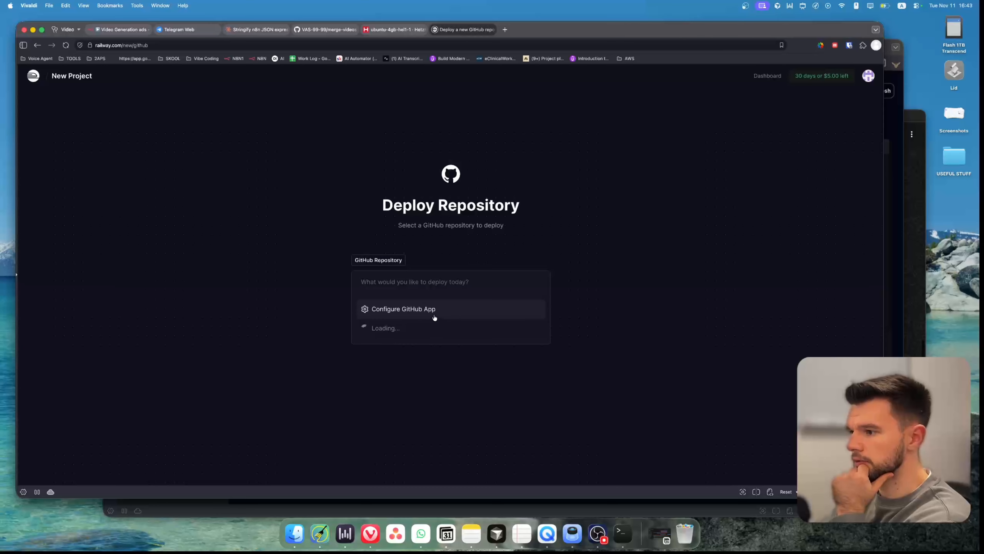
left_click(420, 309)
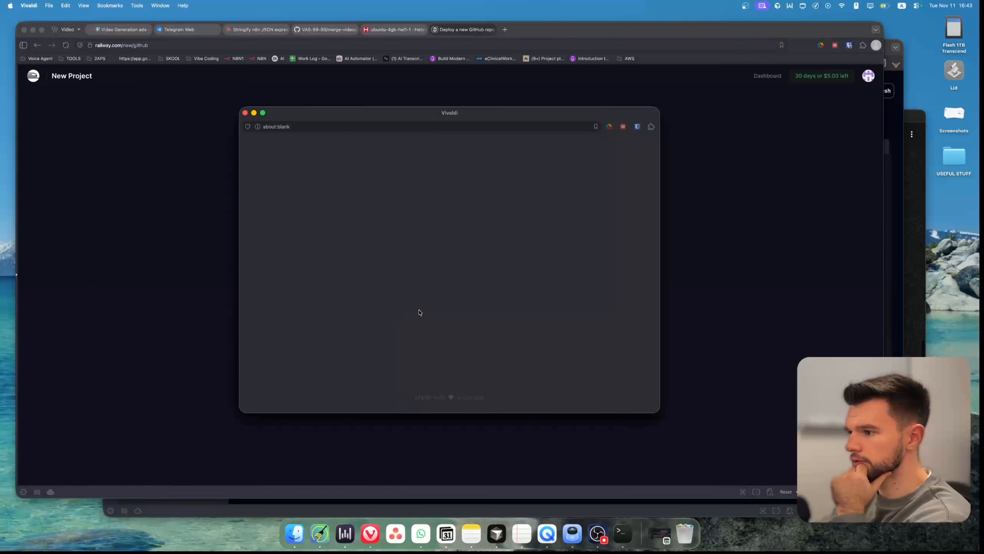
scroll(463, 310, "down", 5)
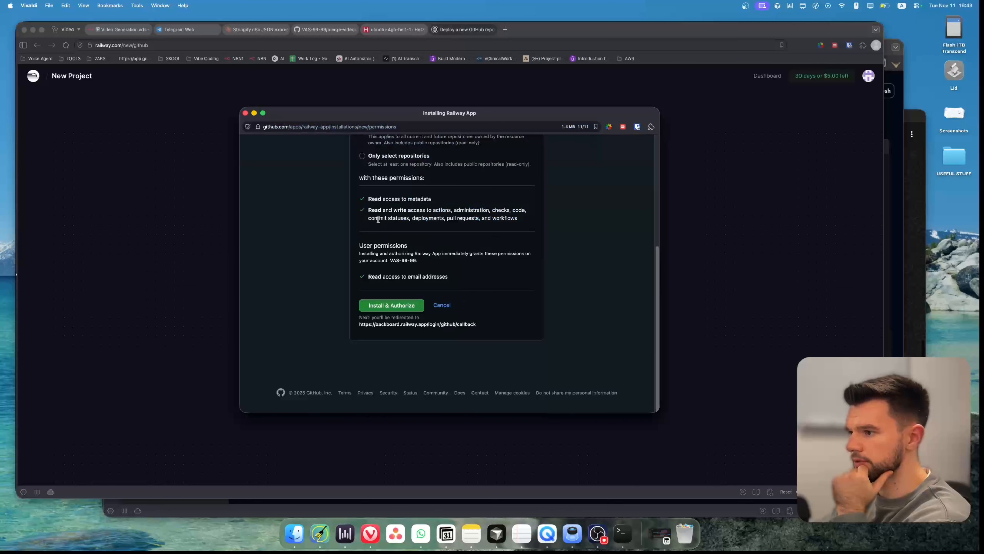
scroll(384, 240, "up", 3)
left_click(384, 247)
left_click(410, 268)
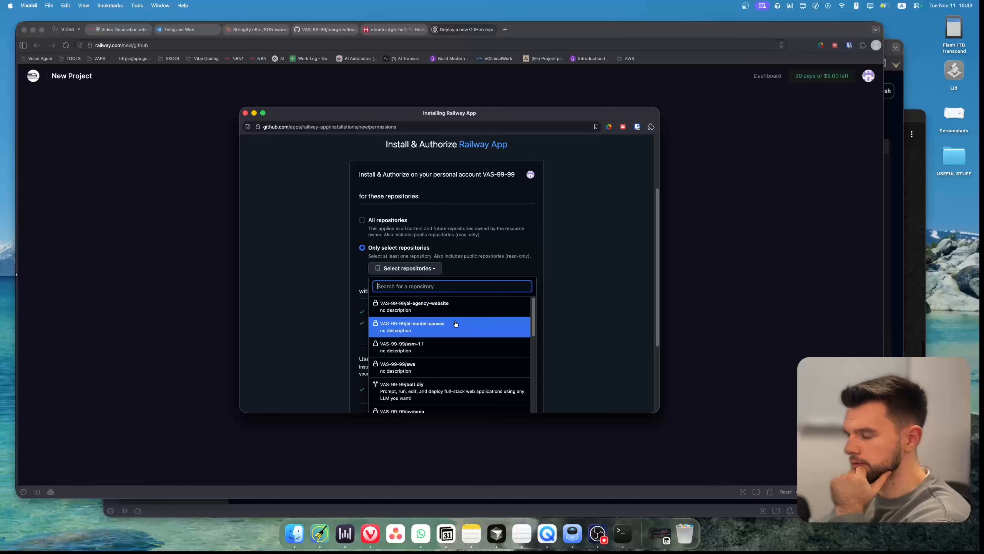
left_click(435, 284)
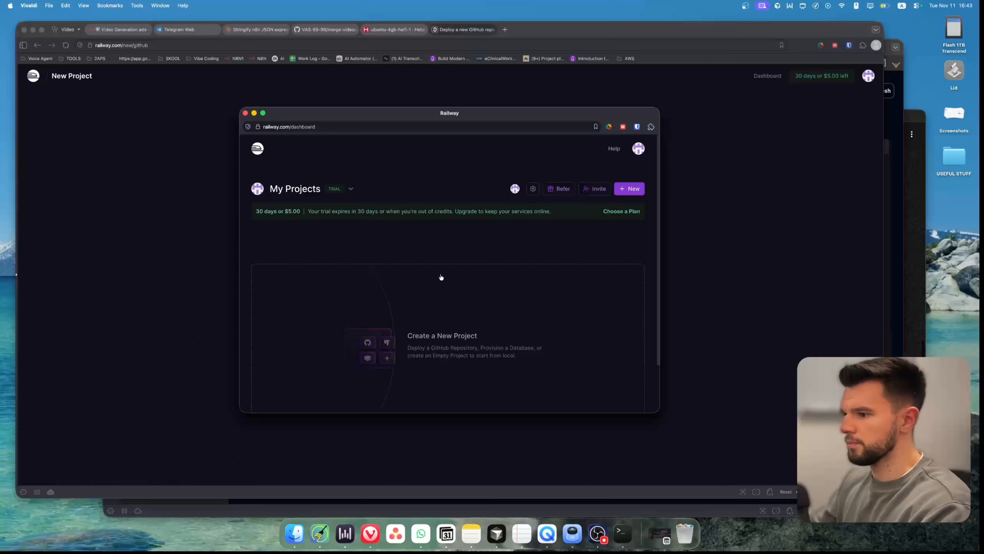
scroll(441, 278, "down", 3)
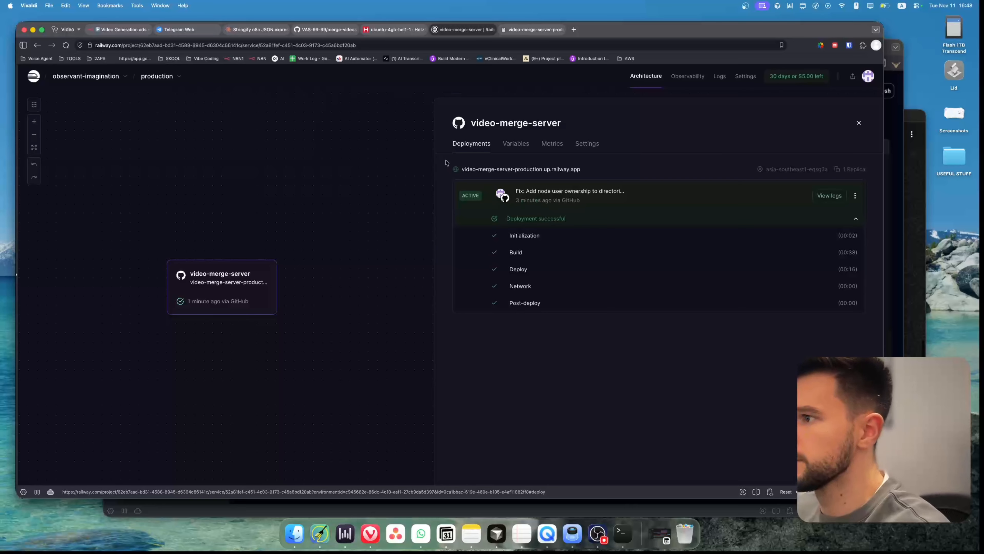
Open the deployed video-merge-server production URL and check its /health endpoint.
left_click(365, 30)
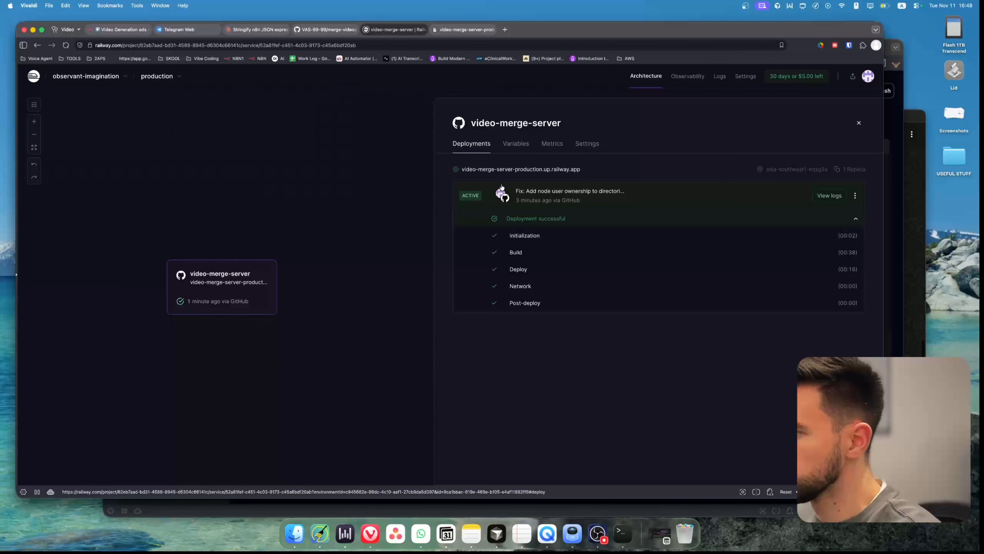
left_click(446, 33)
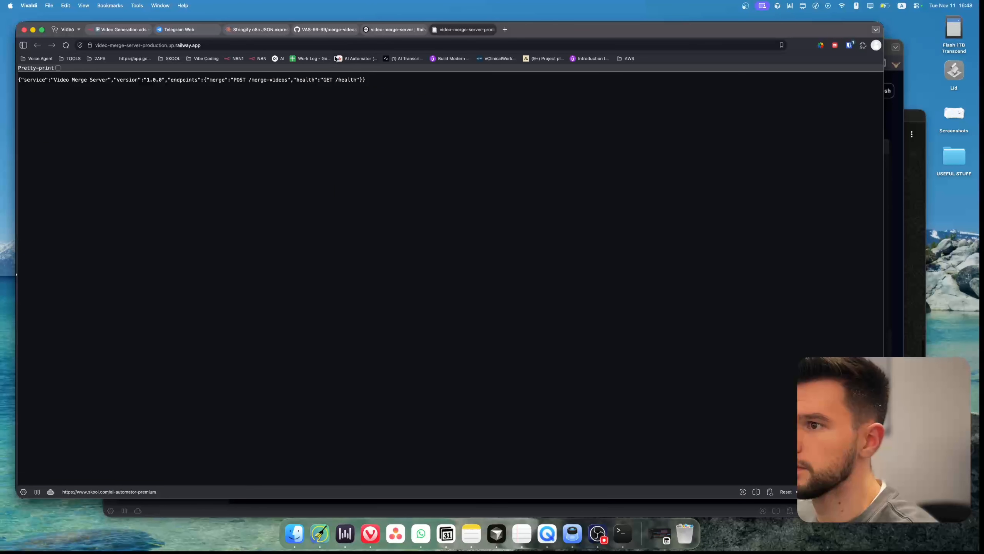
left_click(358, 46)
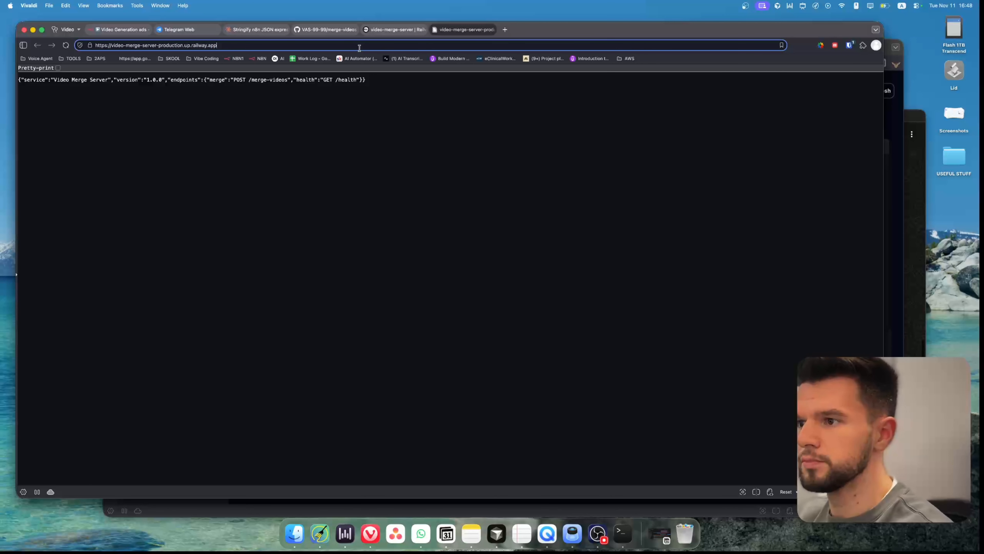
type("/")
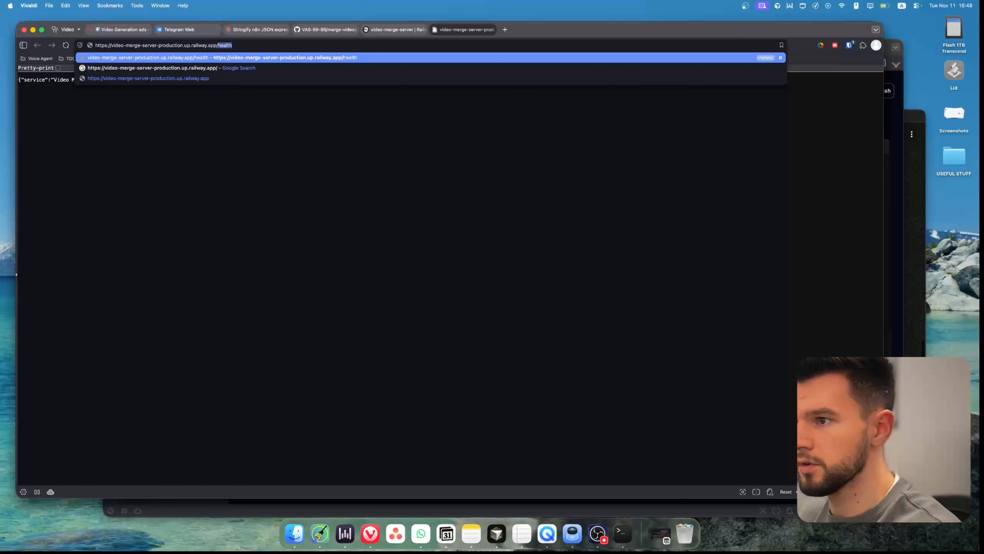
type("7")
key("BackSpace")
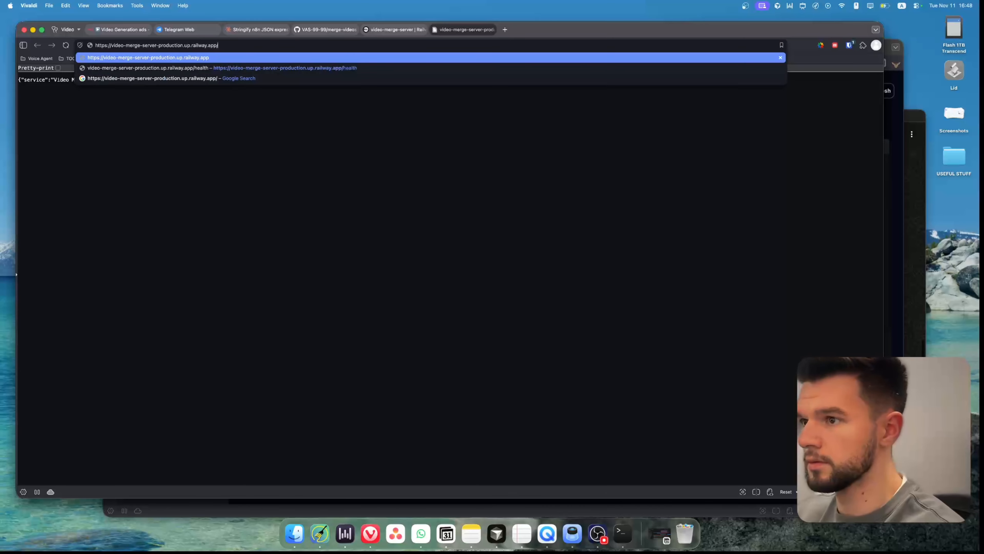
type("he")
key("Return")
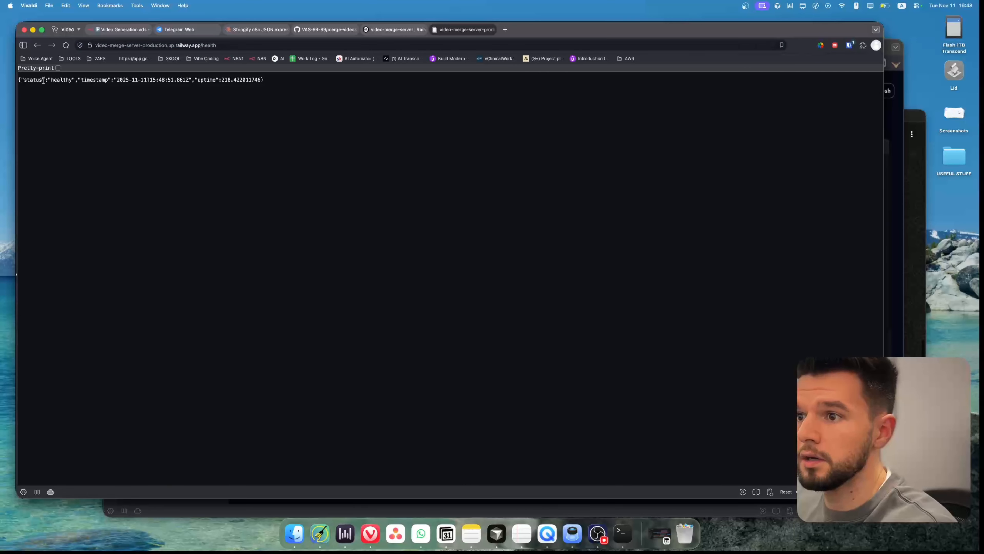
left_click_drag(43, 80, 132, 80)
left_click(223, 80)
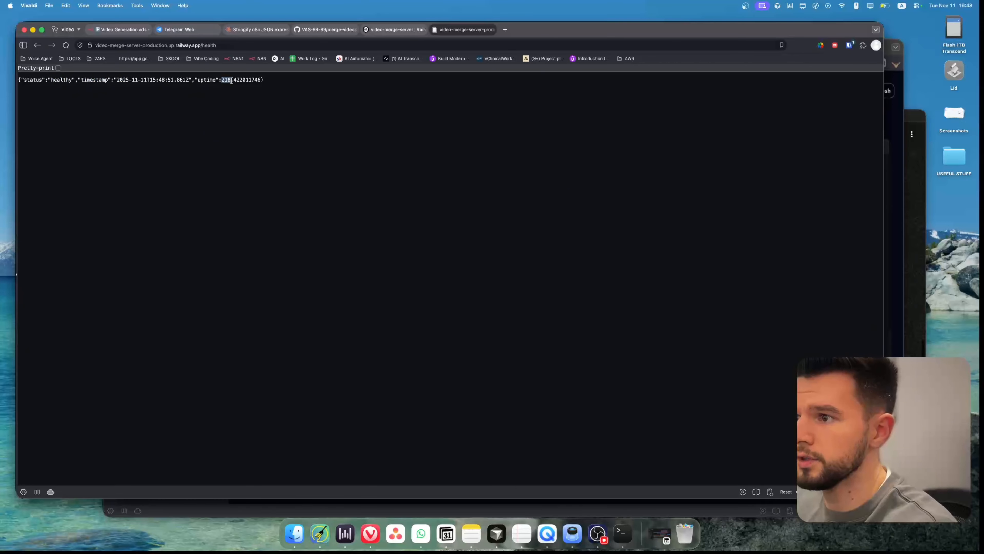
Copy the merge server's base production URL, removing the /health path from the address.
left_click(234, 101)
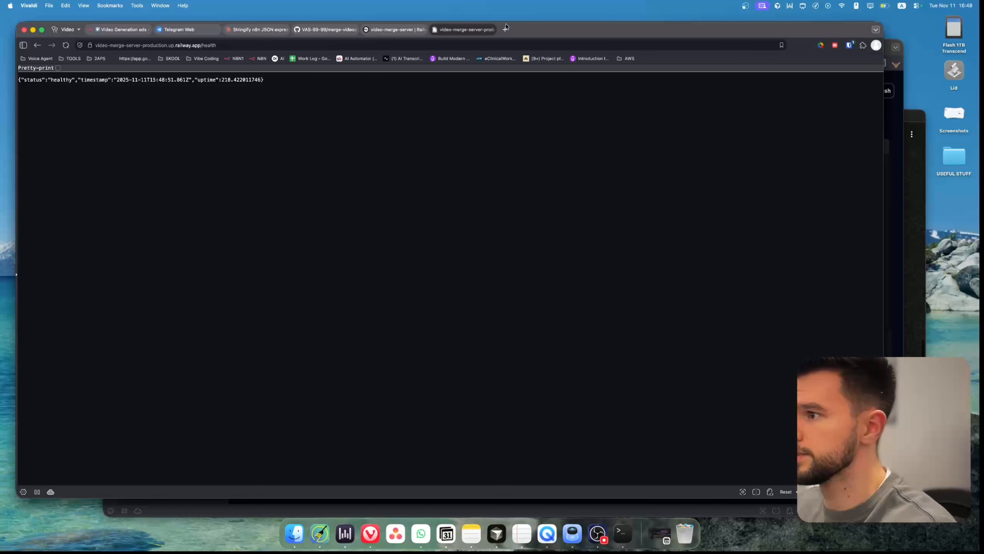
left_click(252, 46)
key("BackSpace")
key("BackSpace")
key("BackSpace")
key("BackSpace")
key("BackSpace")
key("BackSpace")
key("BackSpace")
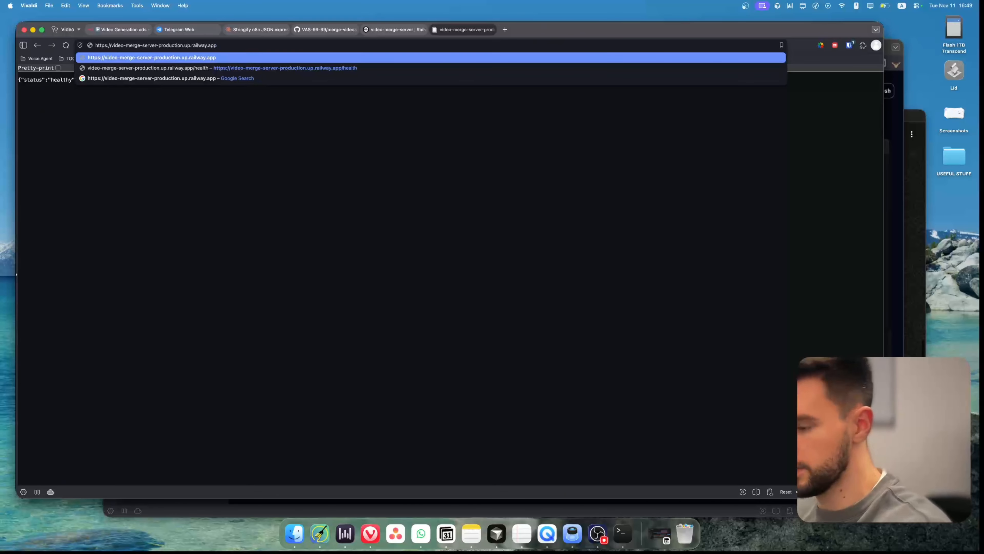
key("super+a")
key("super+c")
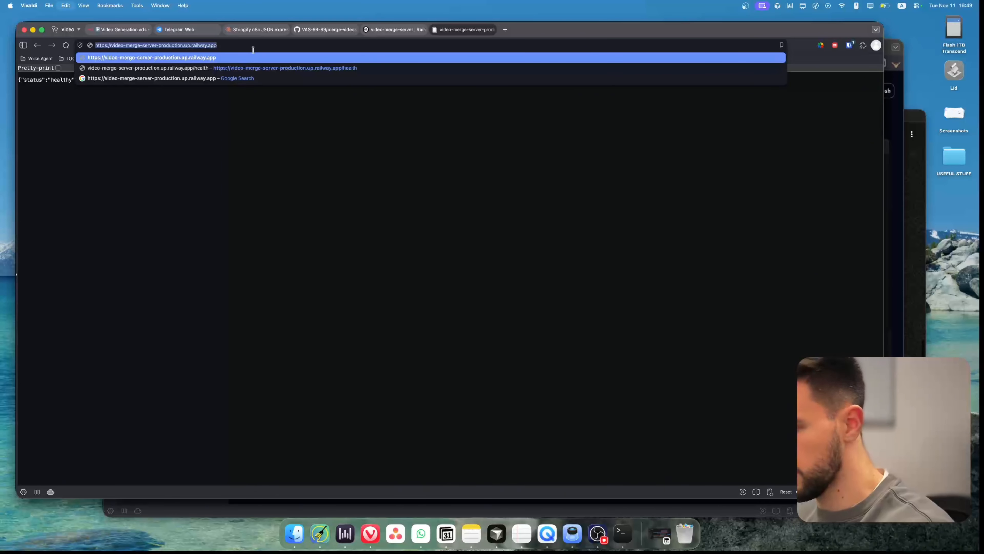
key("Return")
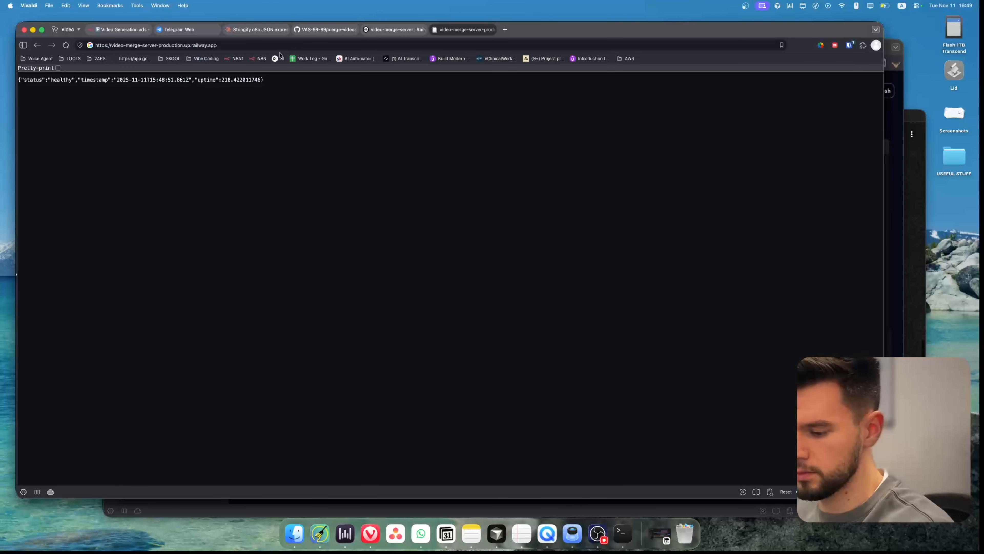
Set the HTTP Request2 node's URL to the merge server's production URL followed by /merge-videos.
left_click(138, 31)
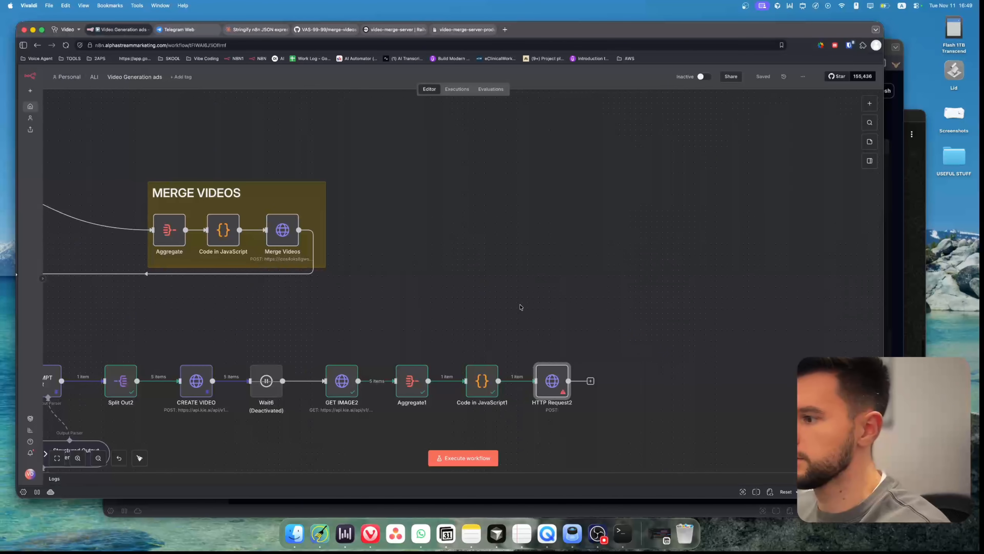
double_click(551, 377)
left_click(384, 166)
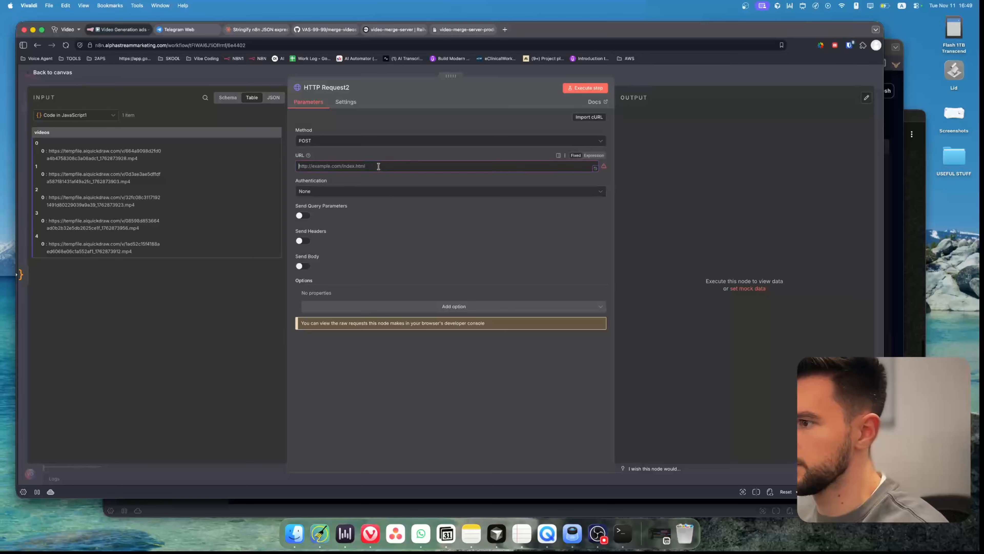
key("super+v")
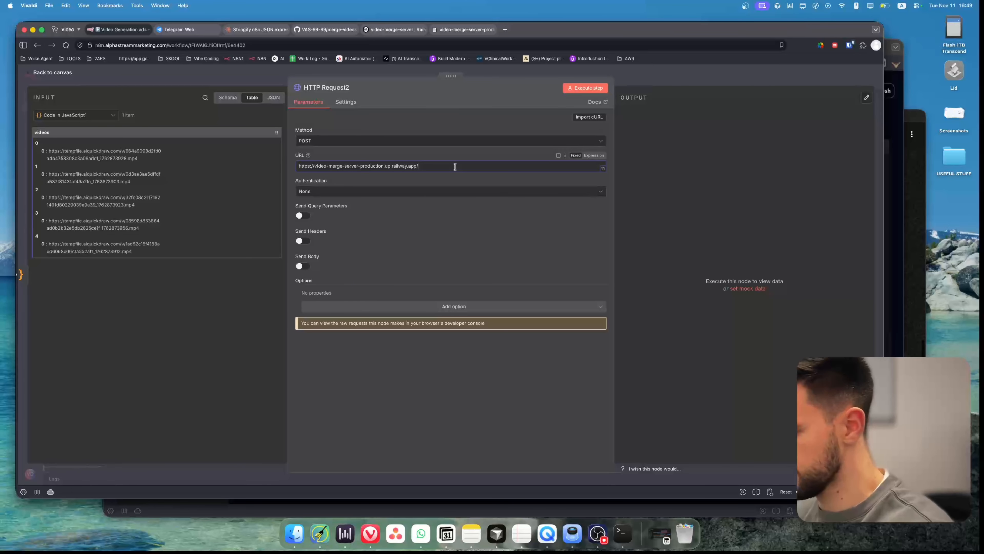
type("/")
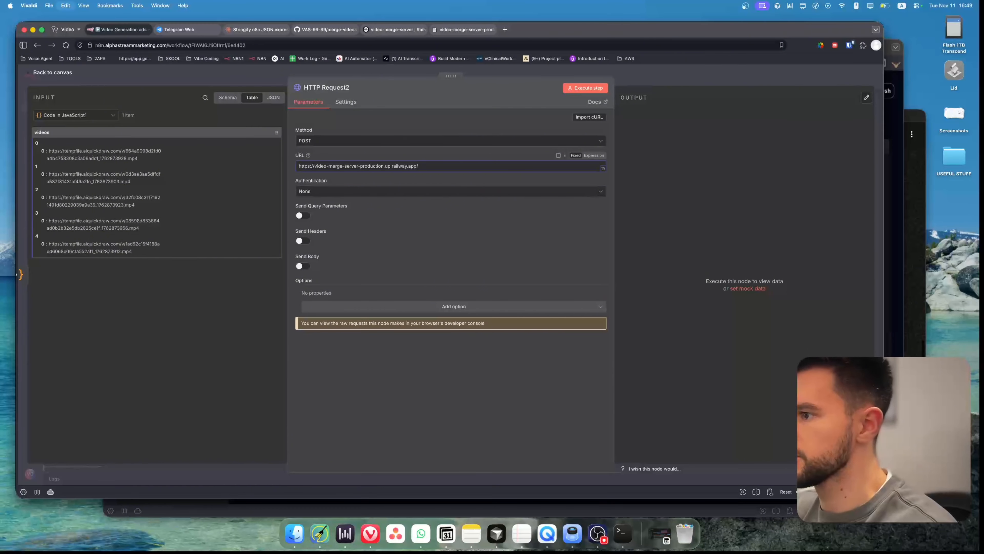
type("merge-videos")
Enable Send Body on HTTP Request2, specify the body Using JSON, and map the videos field as {{ $json.videos }}.
left_click(305, 266)
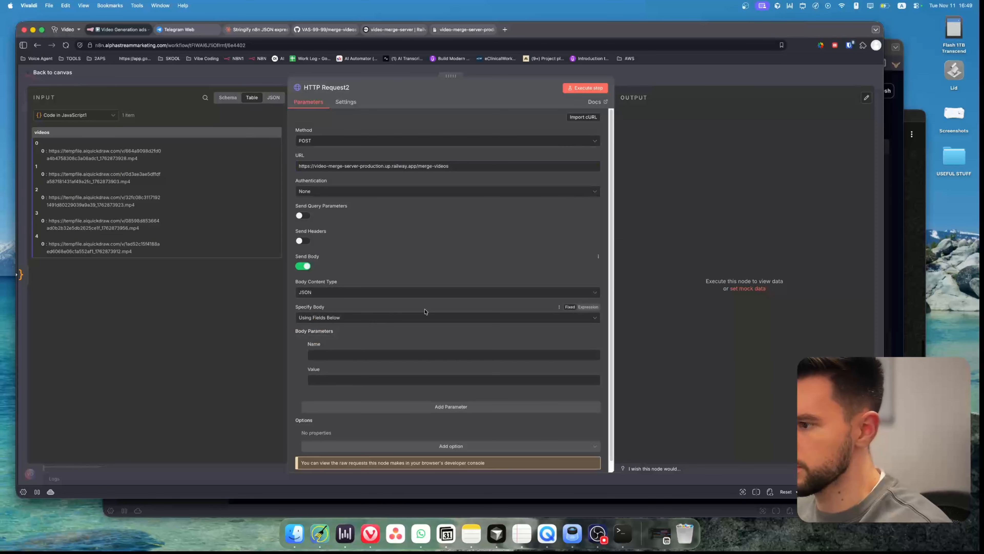
left_click(339, 319)
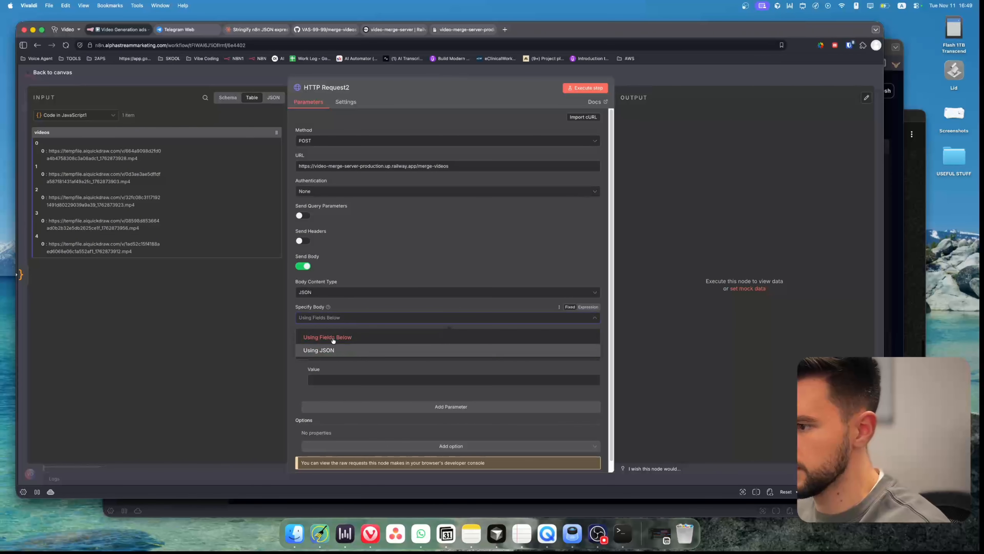
left_click(319, 350)
left_click_drag(36, 134, 310, 343)
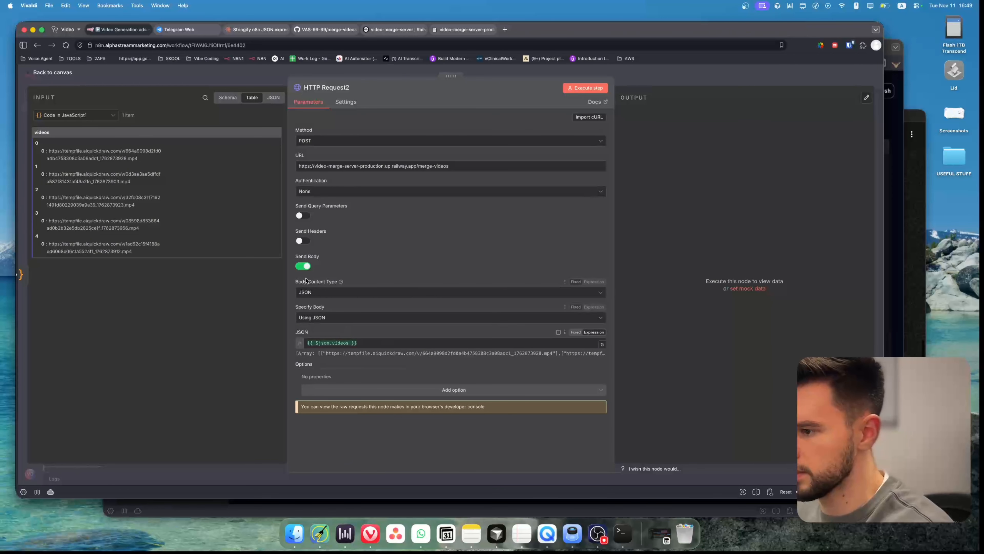
key("Escape")
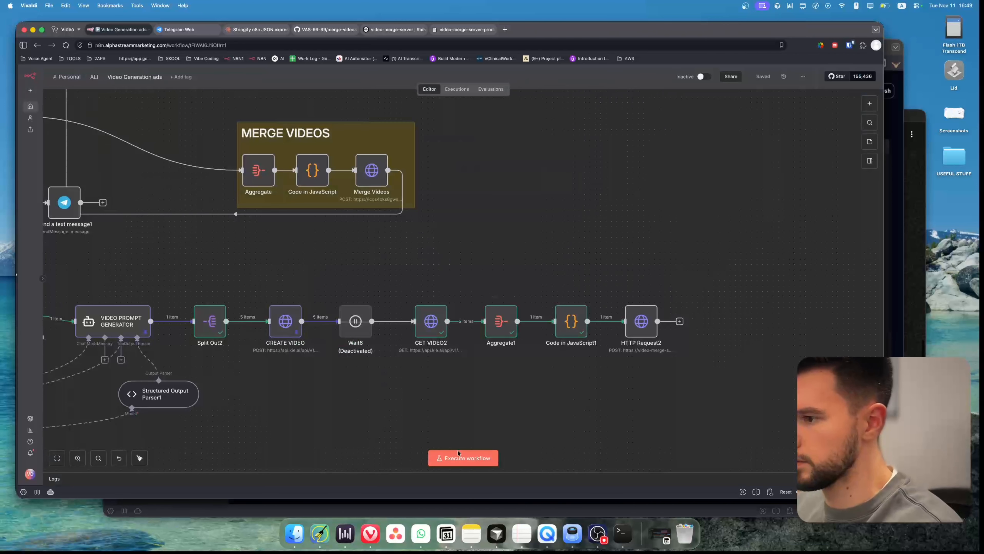
Run the workflow and inspect the HTTP Request2 node's error details from the HTTP request.
left_click(468, 459)
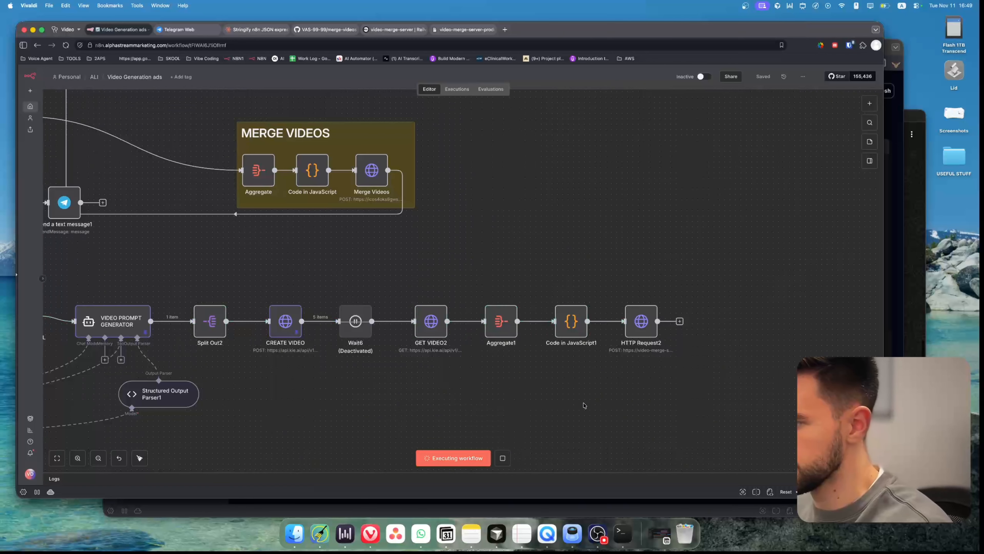
double_click(645, 322)
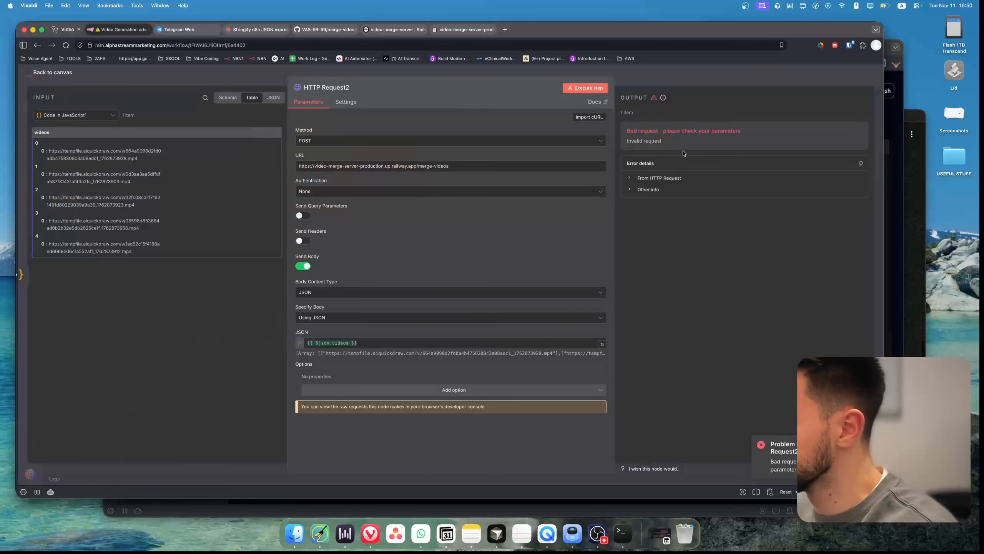
left_click(671, 178)
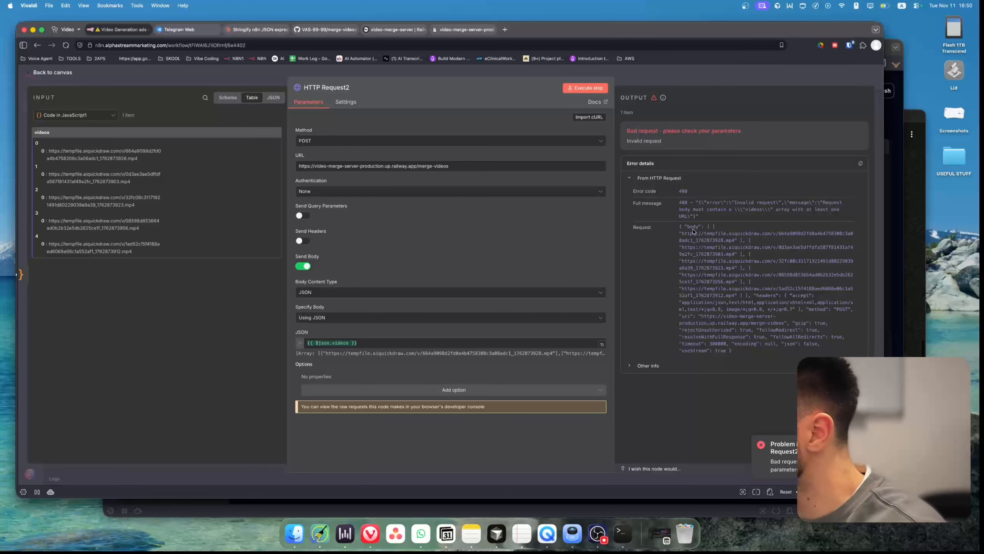
left_click(852, 212)
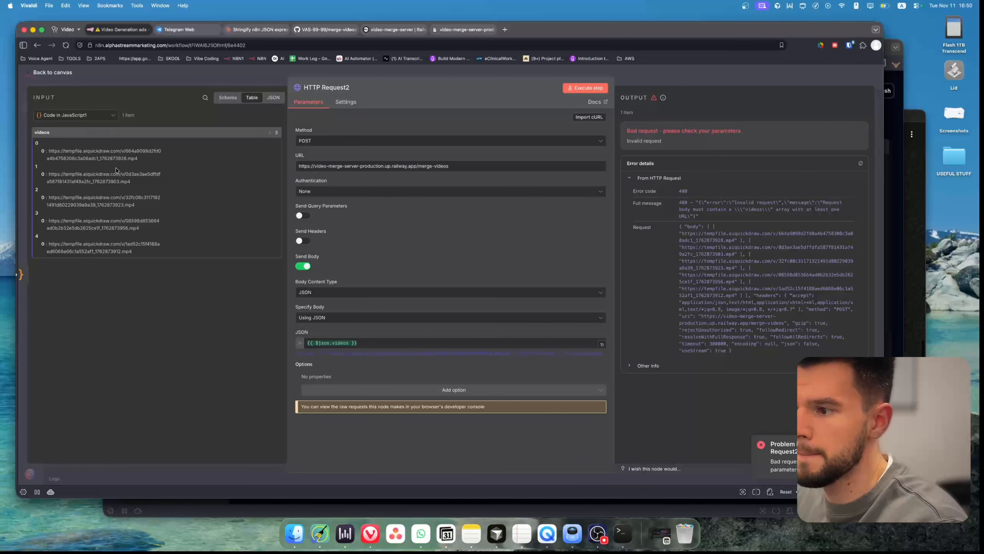
Change the HTTP Request2 JSON body expression to {{ $json }} so the whole videos object is sent.
left_click(366, 343)
key("Left")
key("Left")
key("Left")
key("BackSpace")
key("BackSpace")
key("BackSpace")
key("BackSpace")
key("BackSpace")
key("BackSpace")
key("BackSpace")
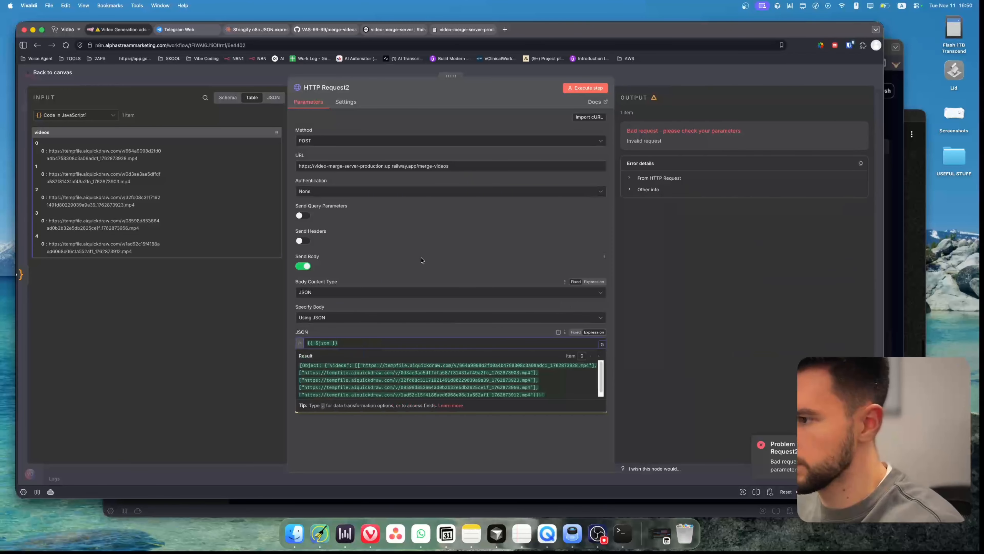
left_click(424, 259)
left_click(345, 343)
key("super+a")
key("BackSpace")
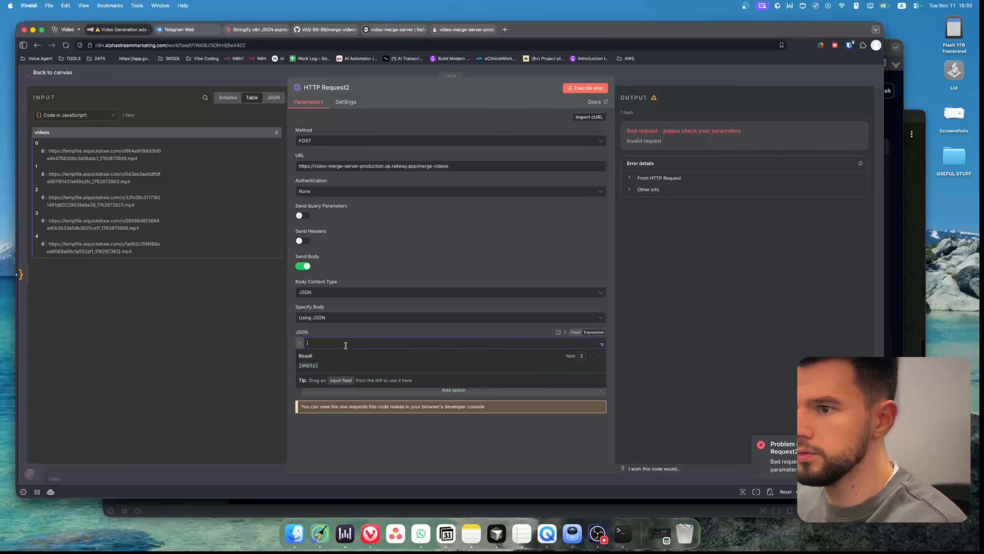
left_click_drag(44, 134, 280, 356)
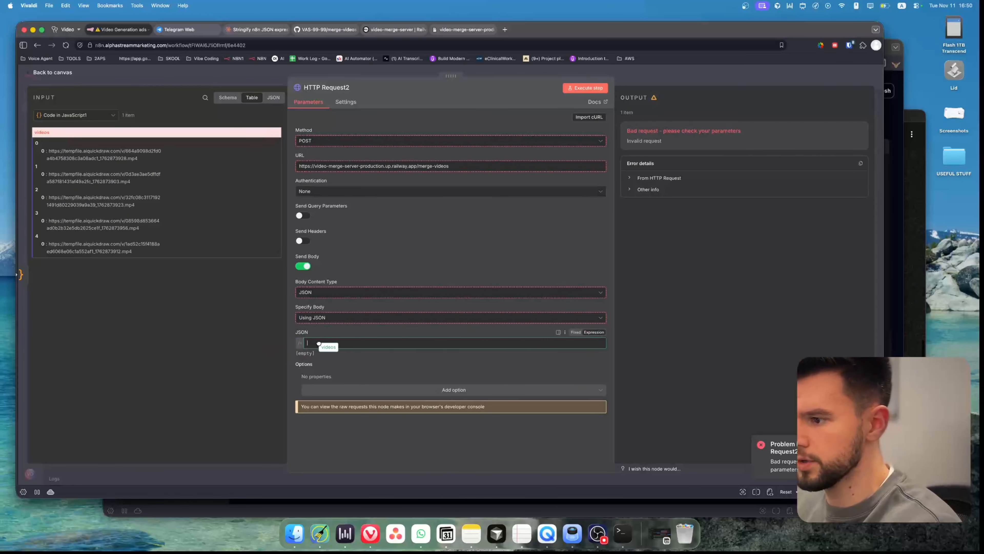
left_click_drag(318, 343, 320, 344)
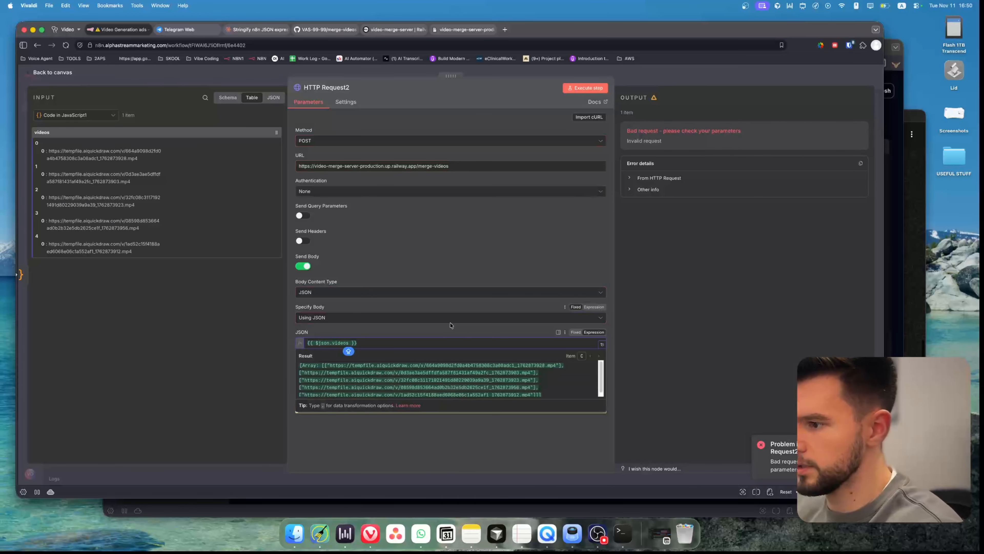
key("BackSpace")
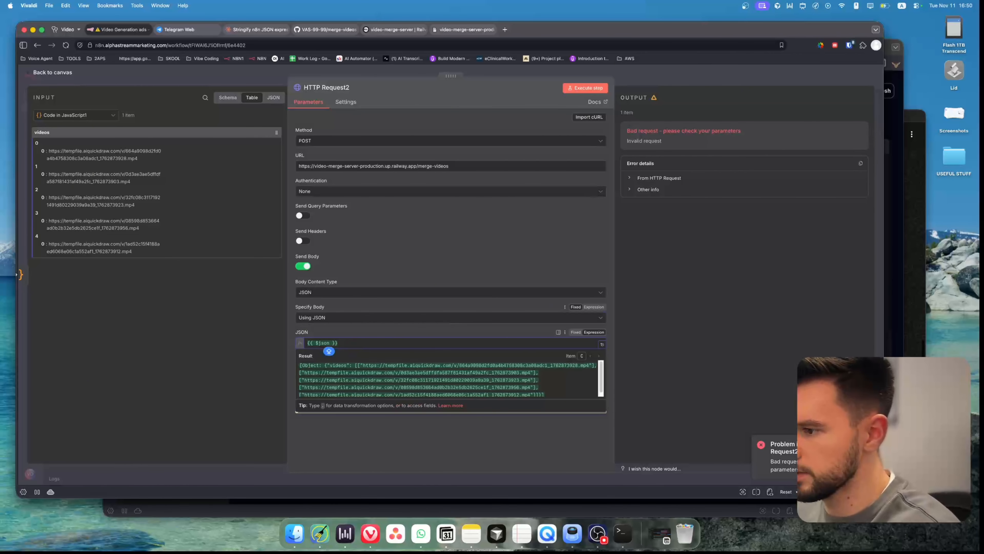
Execute the HTTP Request2 step, return to the canvas and save the workflow.
left_click(456, 258)
left_click(585, 88)
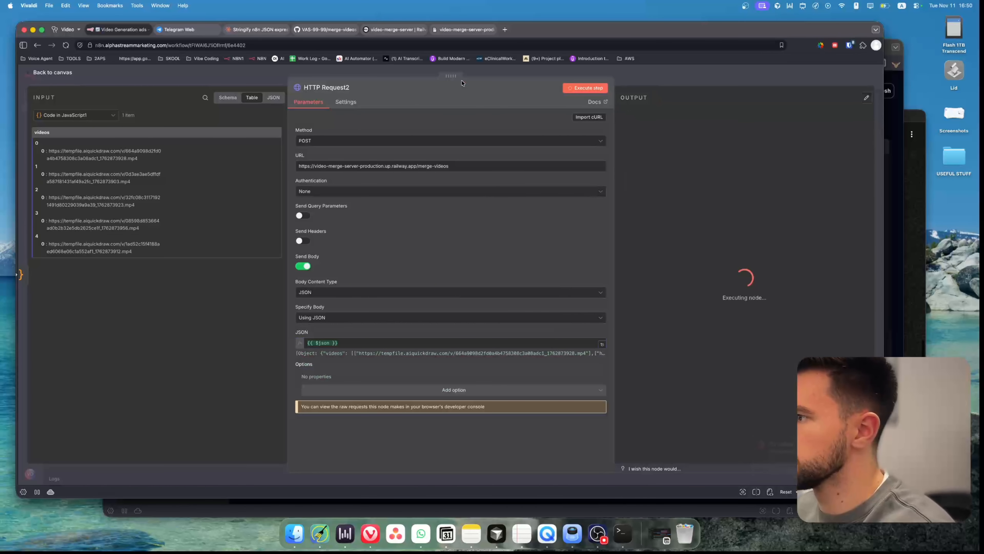
left_click(221, 81)
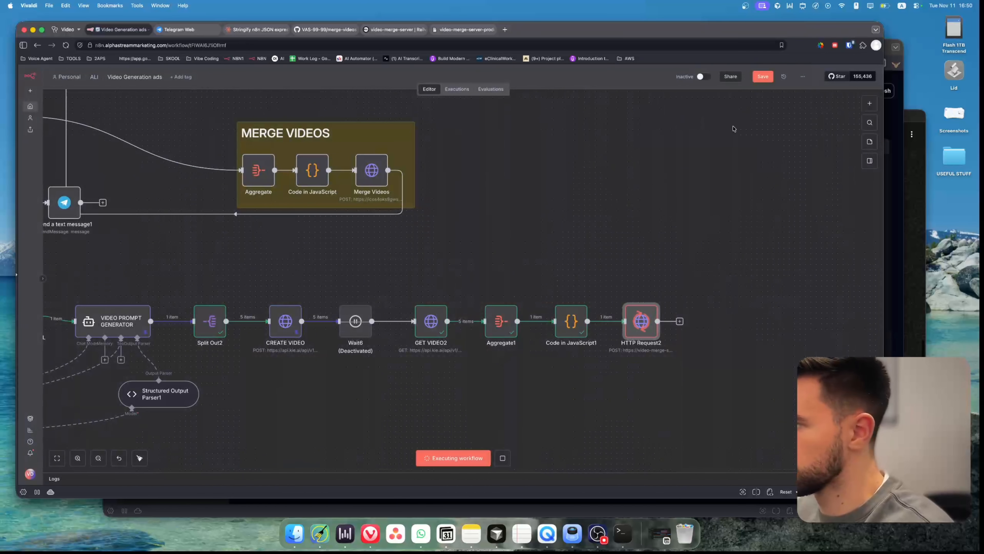
left_click(763, 83)
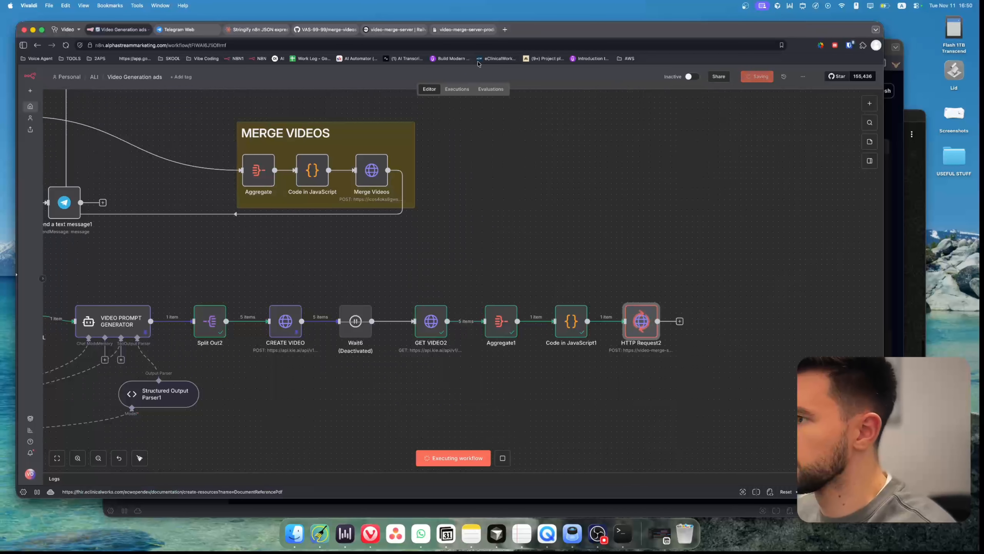
Check the video-merge-server service's metrics in Railway across different time ranges.
left_click(468, 36)
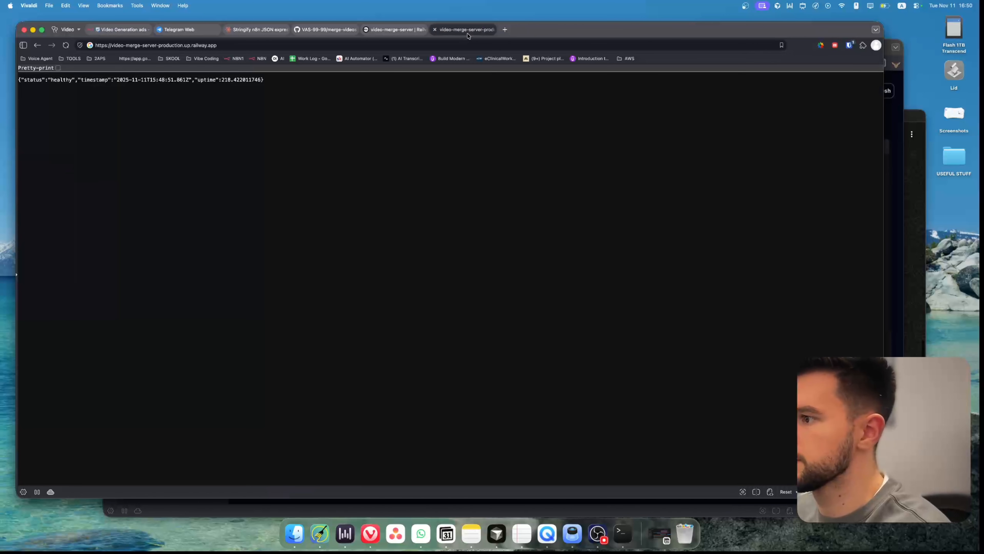
left_click(396, 35)
left_click(523, 149)
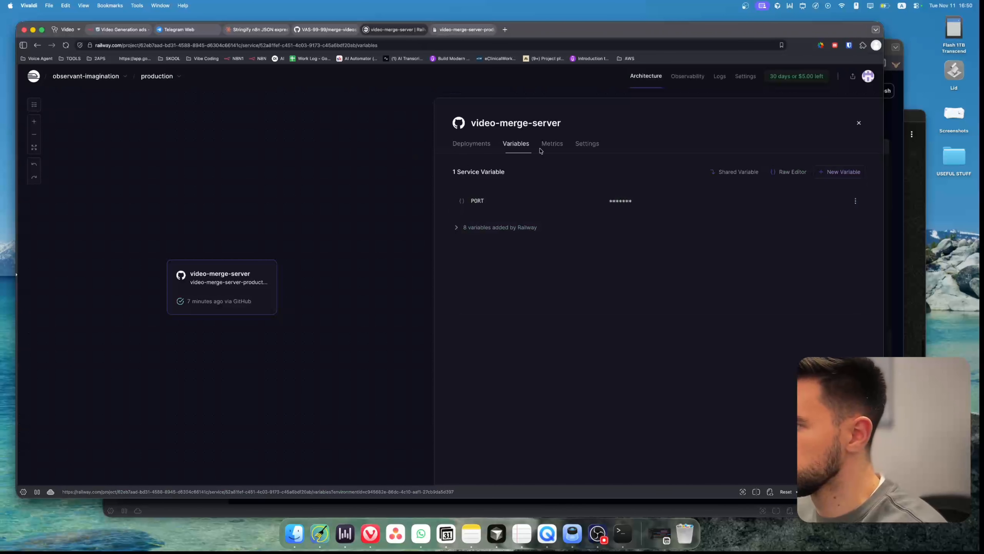
left_click(566, 149)
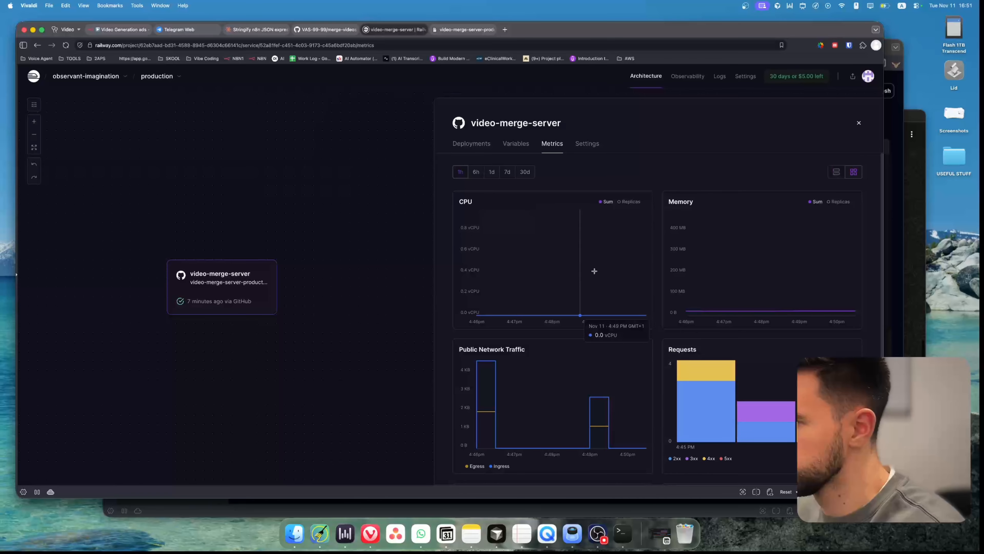
left_click(478, 175)
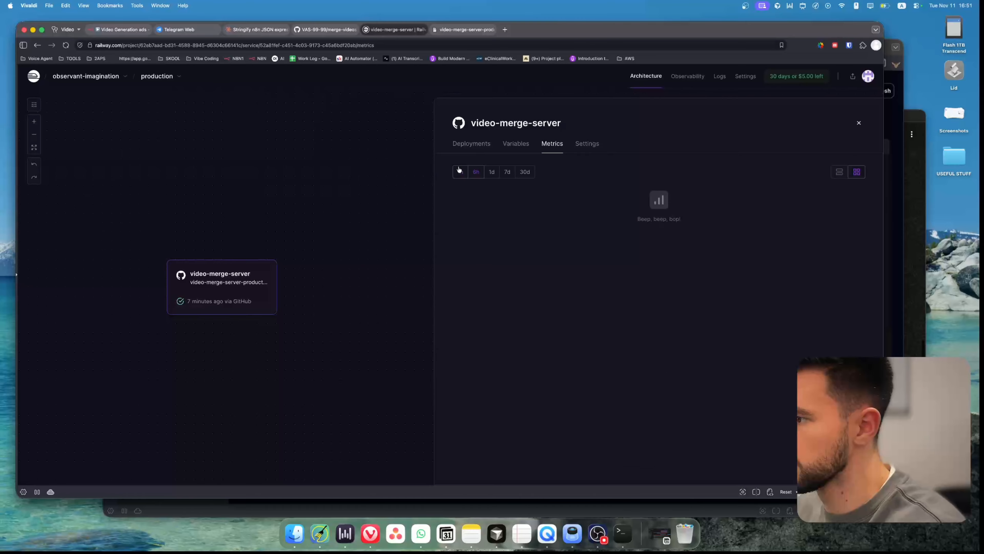
left_click(461, 173)
key("super+r")
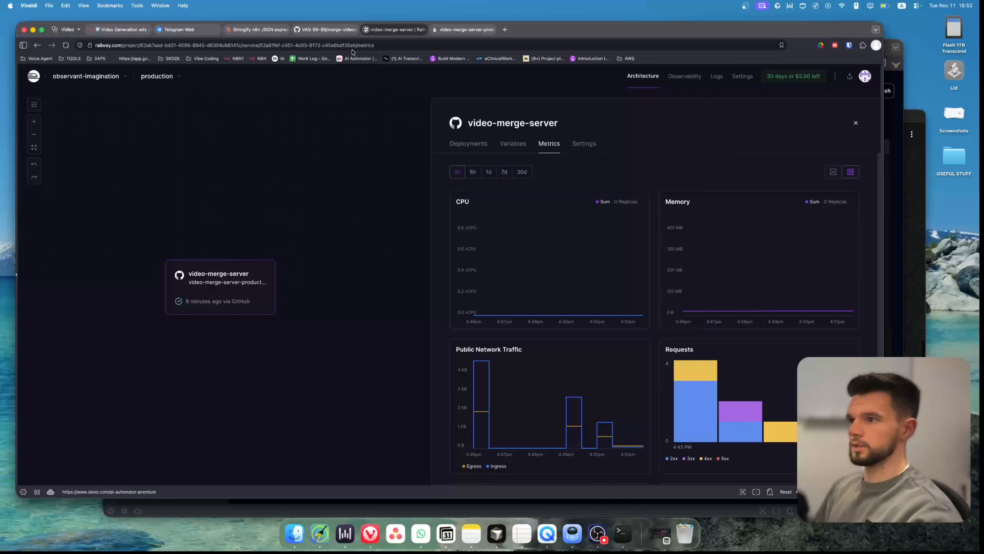
Inspect the HTTP Request2 output and the VIDEO PROMPT GENERATOR node's settings.
left_click(116, 30)
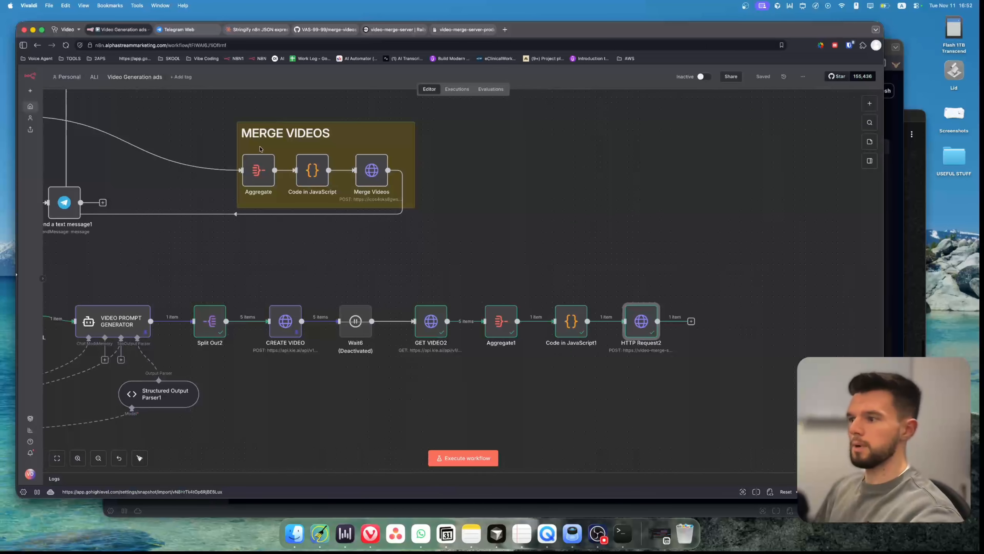
double_click(641, 321)
left_click(658, 217)
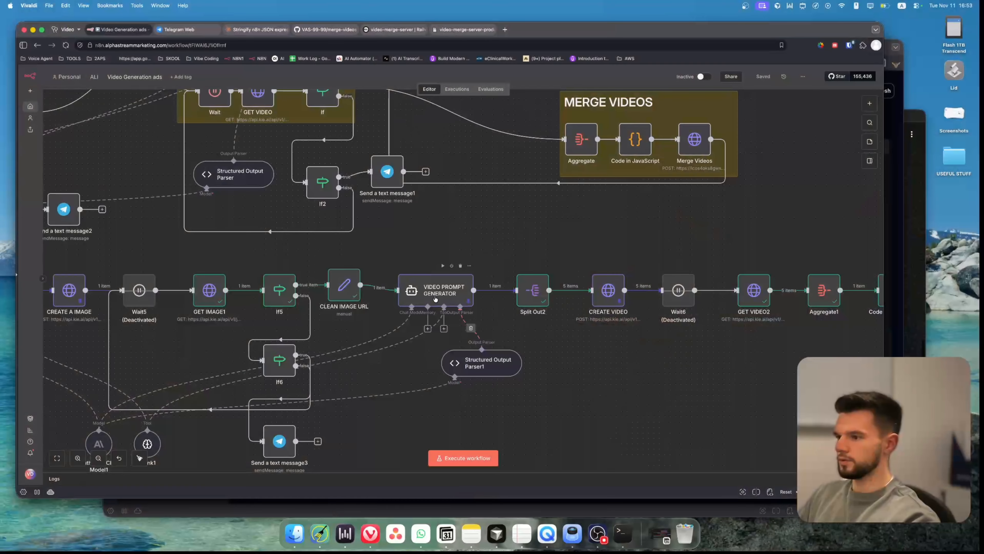
double_click(435, 298)
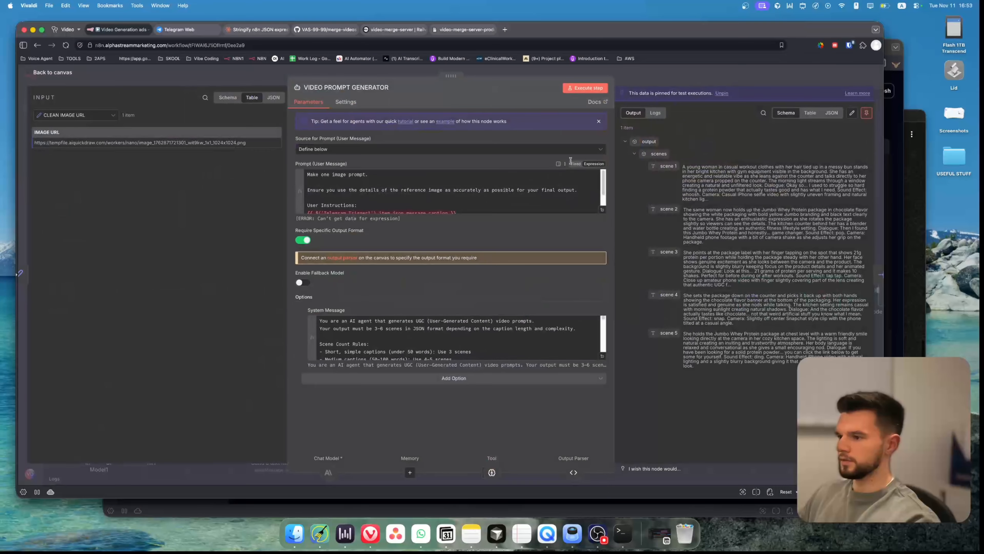
left_click(601, 356)
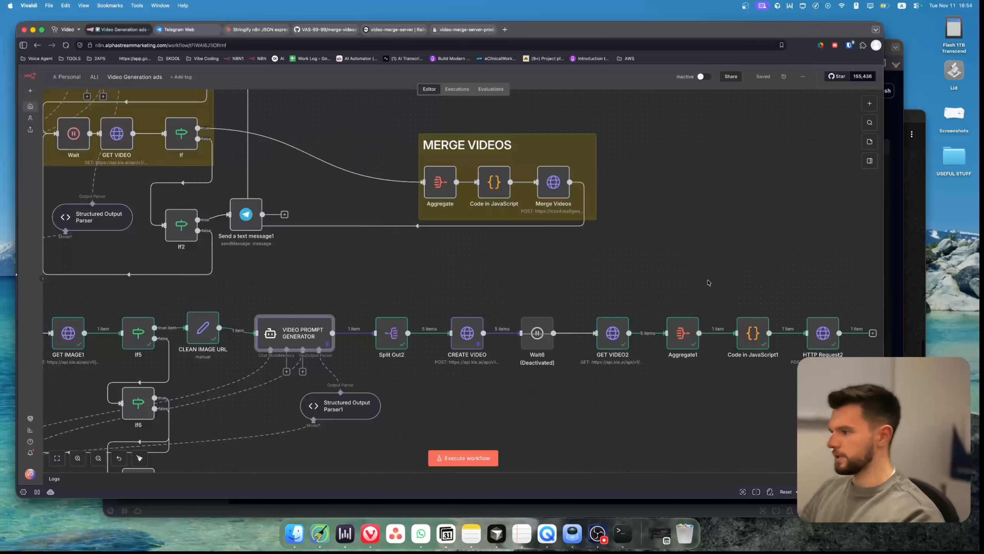
left_click_drag(717, 280, 490, 328)
scroll(465, 269, "down", 4)
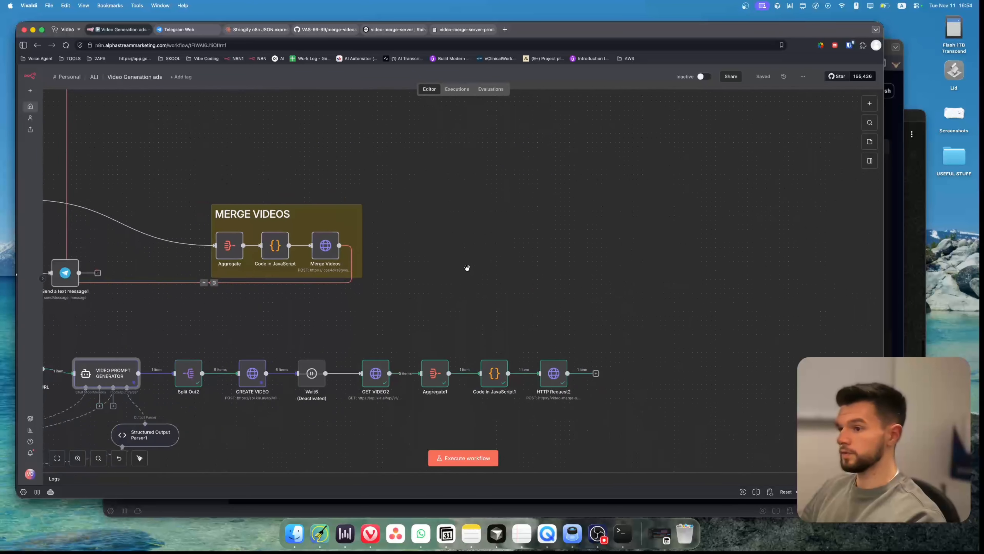
left_click_drag(445, 233, 496, 363)
left_click_drag(389, 223, 336, 187)
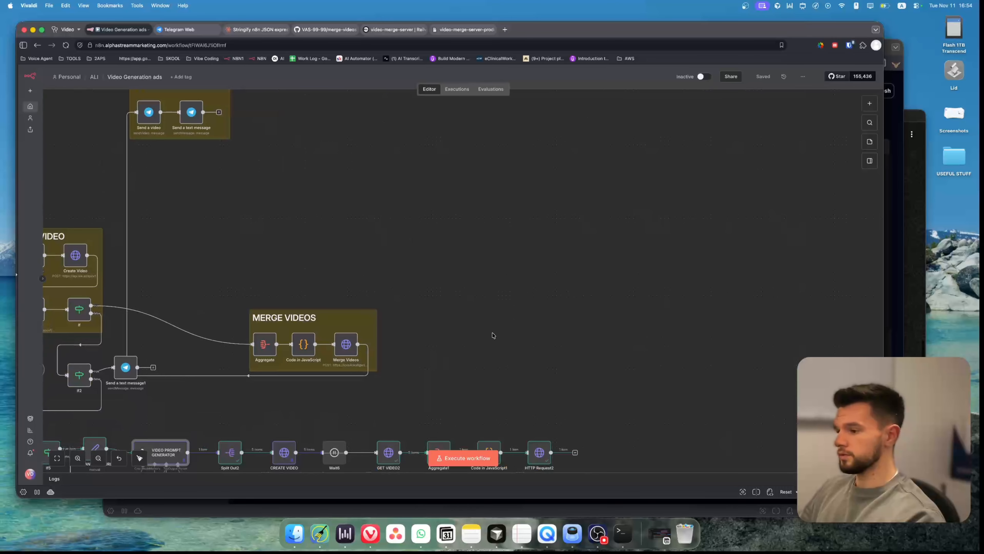
scroll(629, 331, "down", 5)
scroll(629, 331, "right", 2)
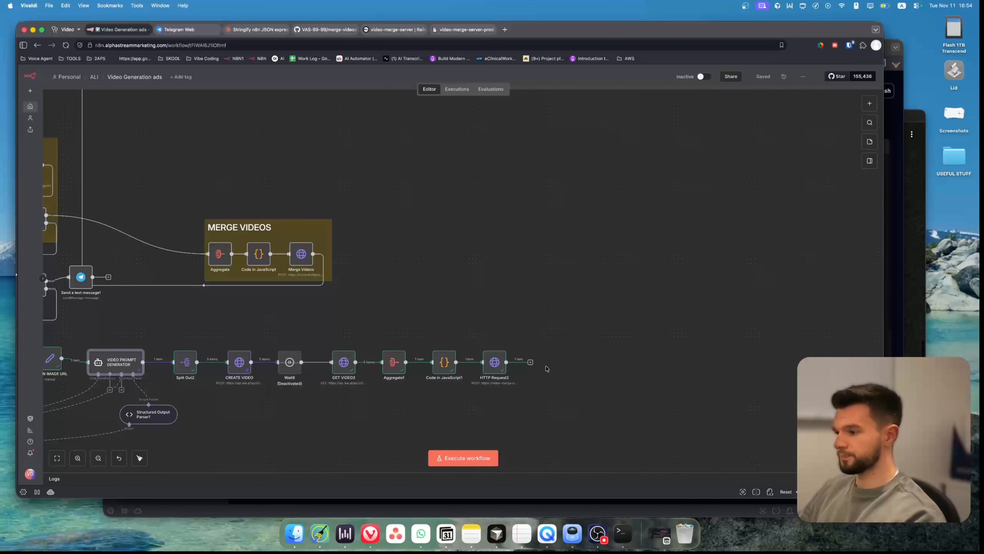
Add a Telegram Send a video node after HTTP Request2.
left_click(530, 362)
type("TELE")
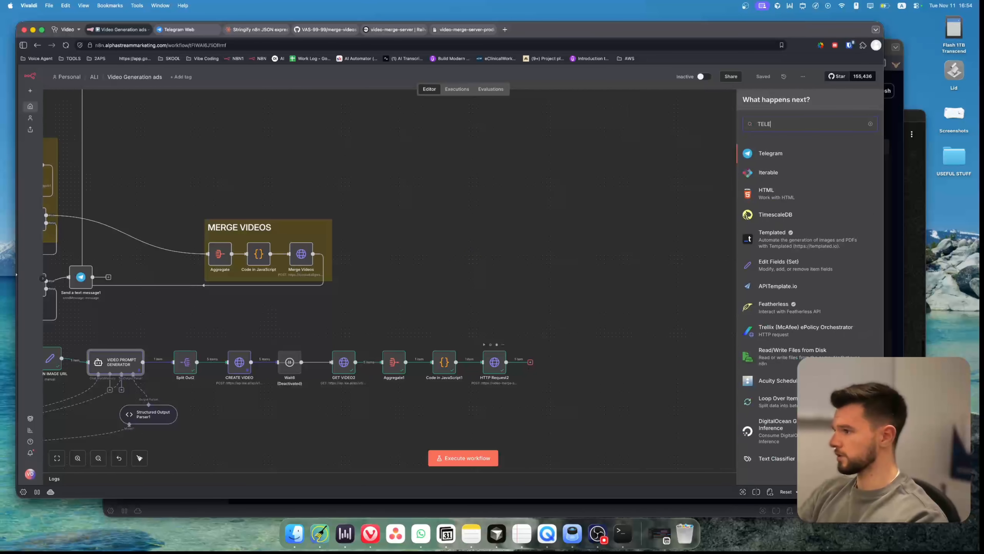
key("Return")
type("SEND")
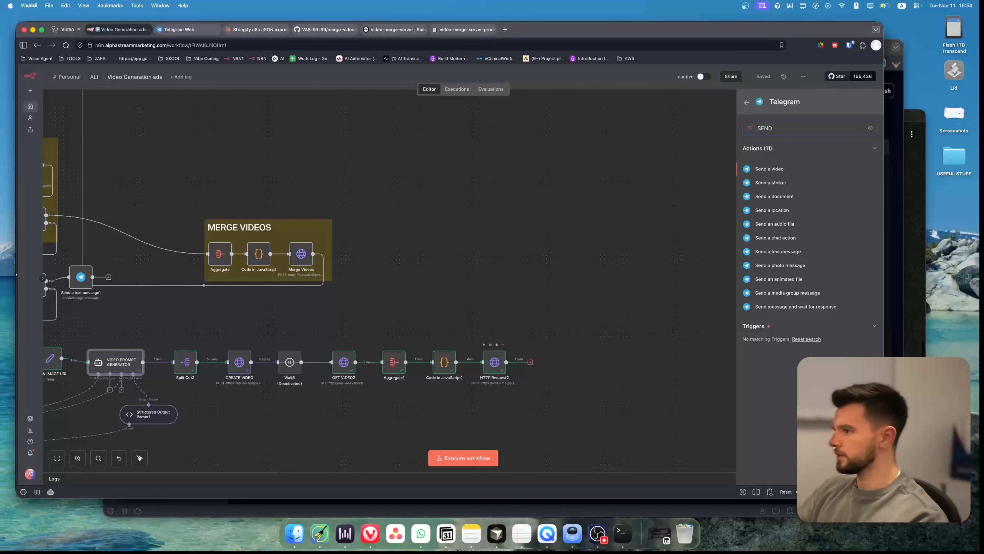
key("Return")
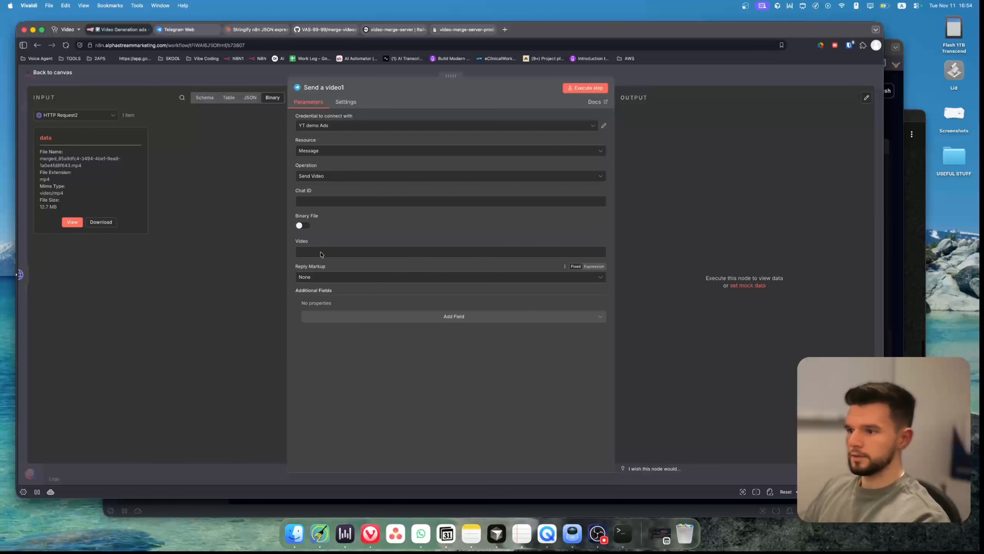
Enable Binary File on the Send a video node, map the Telegram Trigger1 chat id into Chat ID, and save the workflow.
left_click(302, 226)
left_click(317, 251)
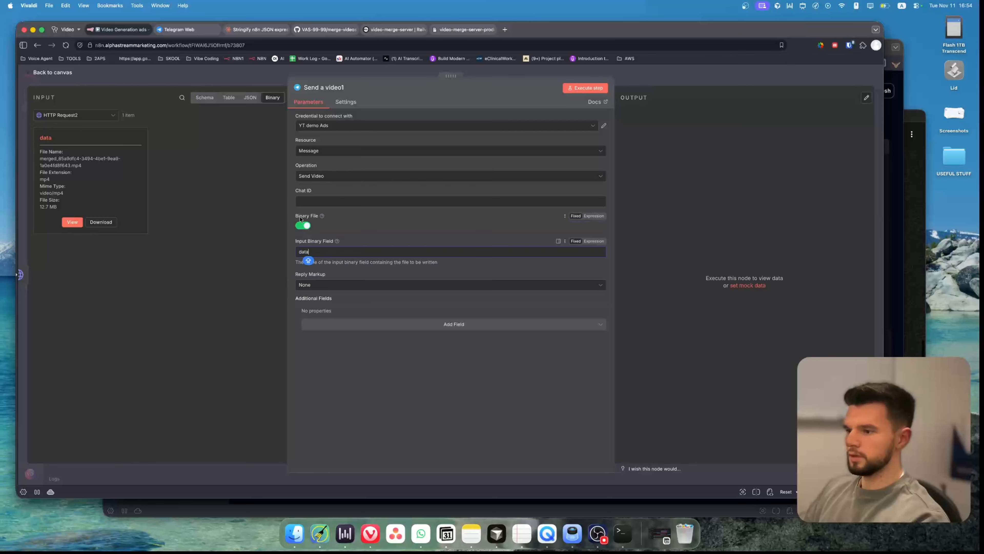
left_click(98, 113)
scroll(91, 175, "down", 5)
left_click(64, 222)
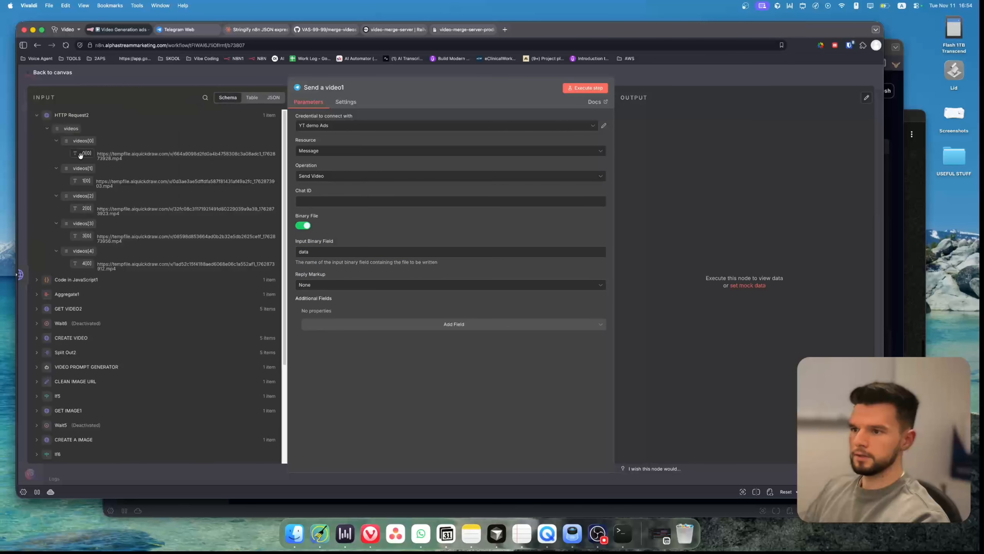
left_click(252, 98)
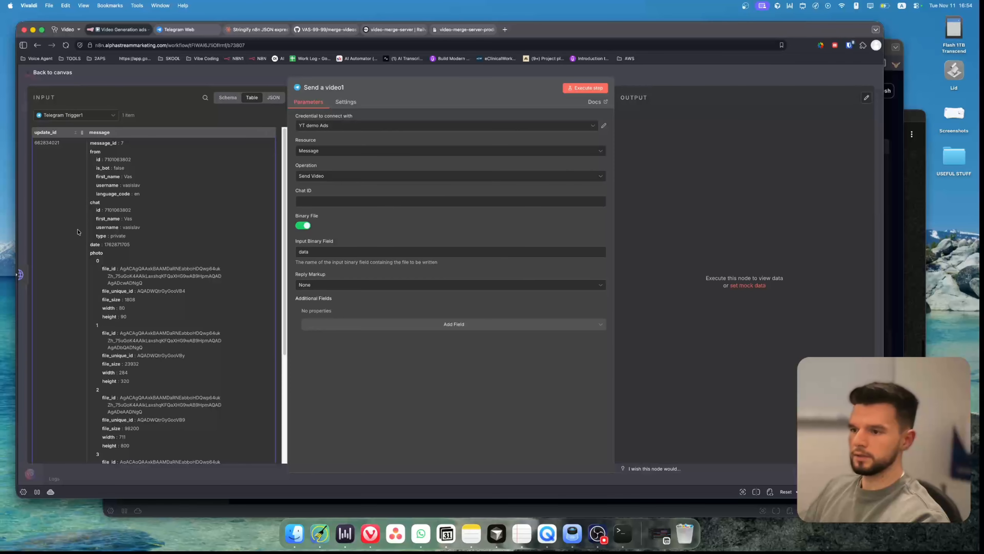
left_click_drag(98, 210, 306, 201)
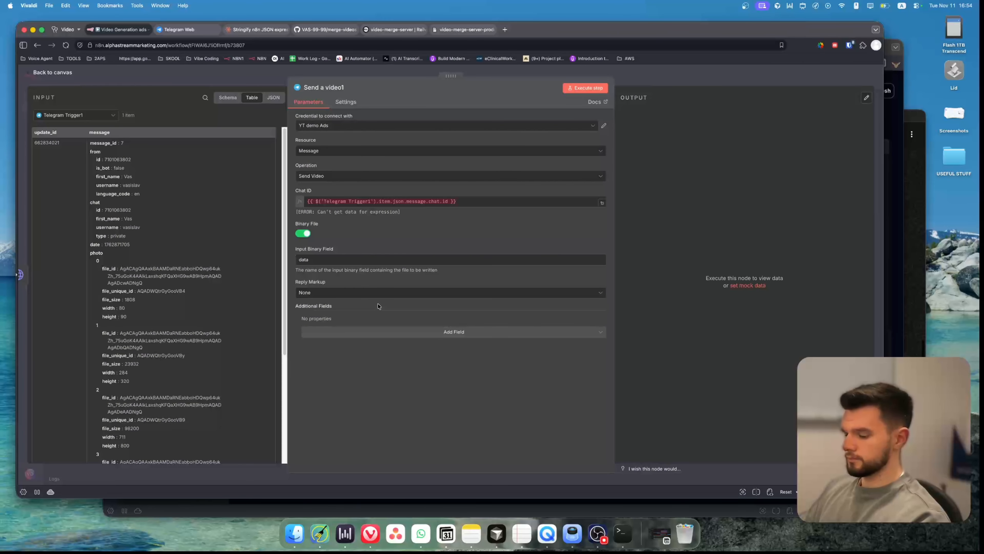
left_click(188, 79)
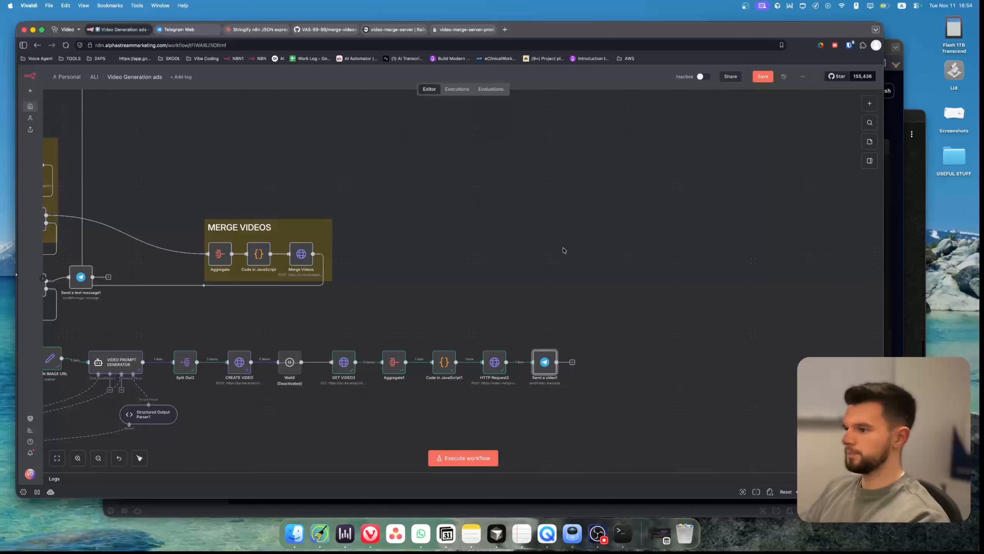
left_click(765, 74)
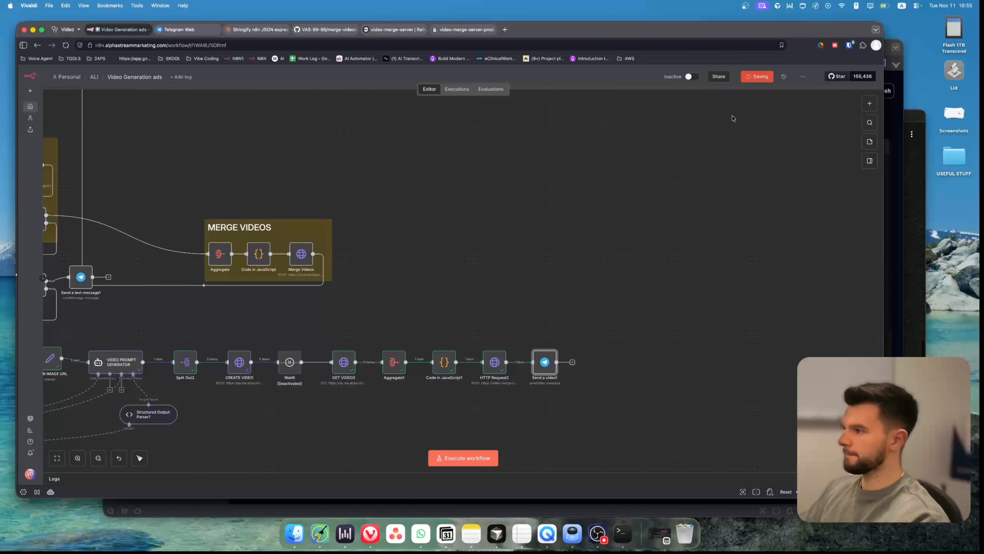
Add a Caption field to the Send a video node with the text HERE IS THE VIDEO.
double_click(544, 361)
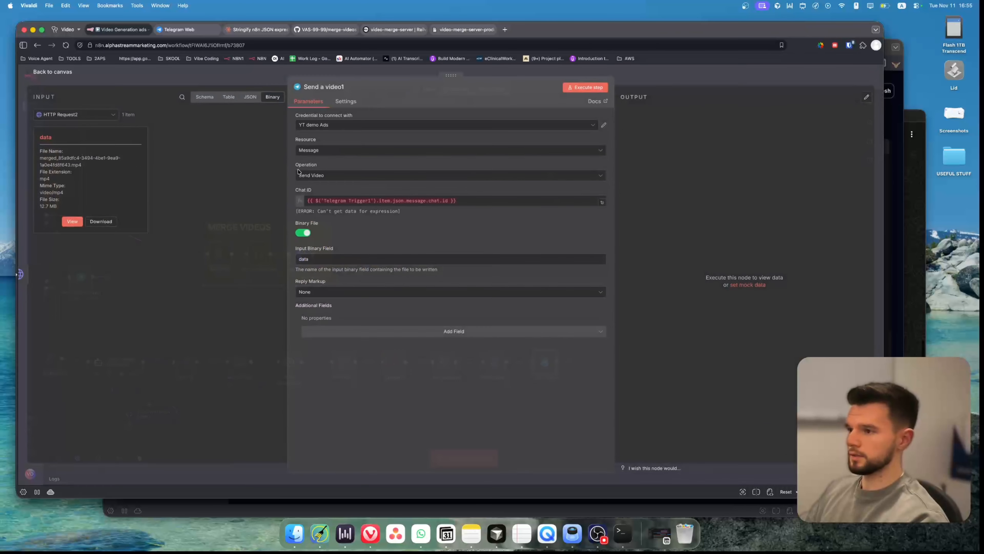
left_click(440, 333)
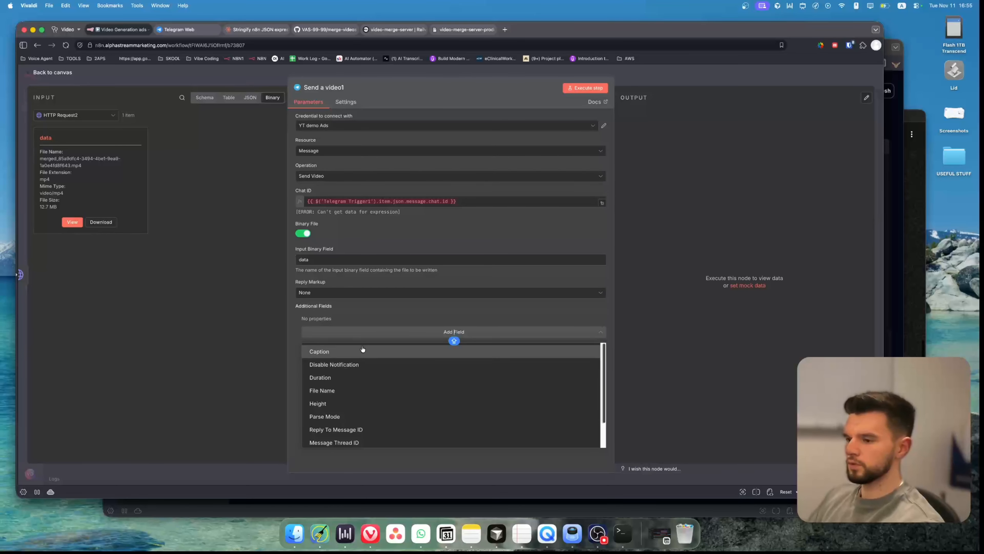
left_click(331, 351)
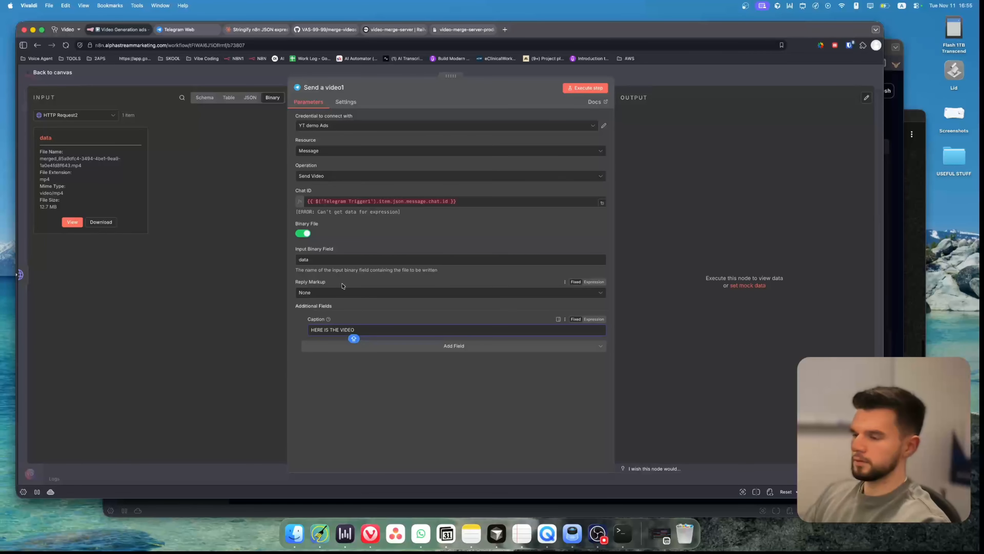
left_click(224, 82)
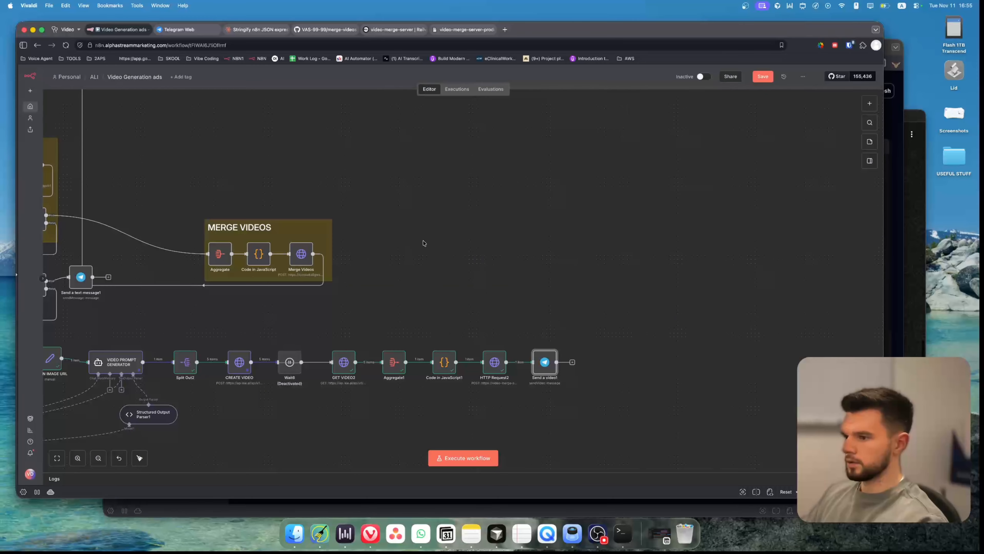
Add a Telegram Send a text message node after the Send a video node.
scroll(424, 243, "up", 10)
scroll(424, 243, "left", 5)
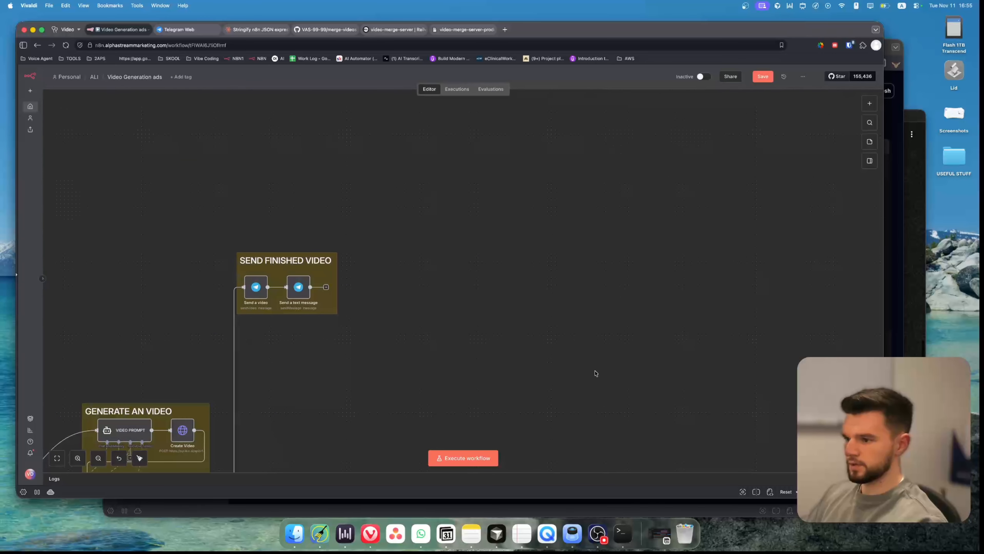
scroll(597, 374, "down", 7)
scroll(596, 374, "right", 5)
left_click(528, 341)
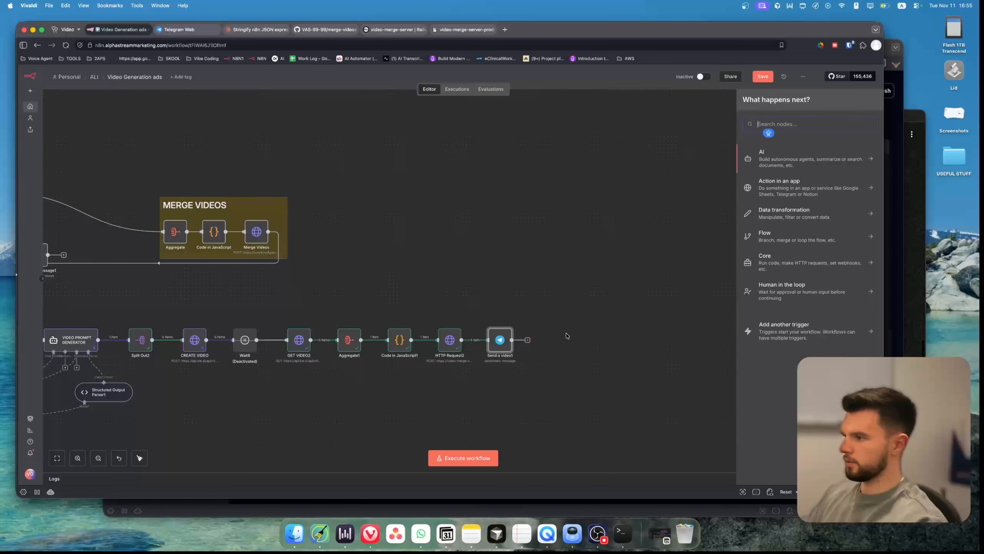
type("SEND")
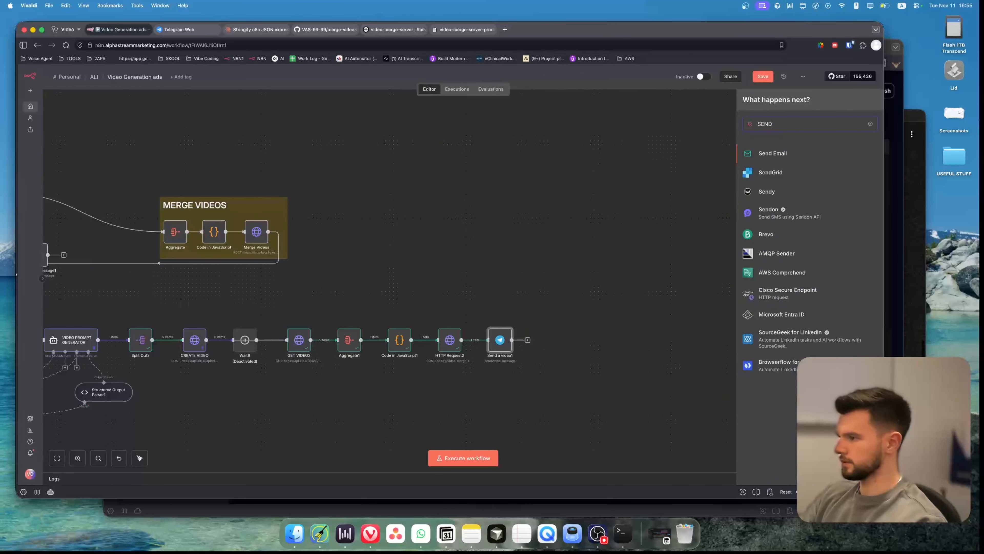
key("BackSpace")
key("BackSpace")
key("BackSpace")
key("BackSpace")
type("TELE")
key("Return")
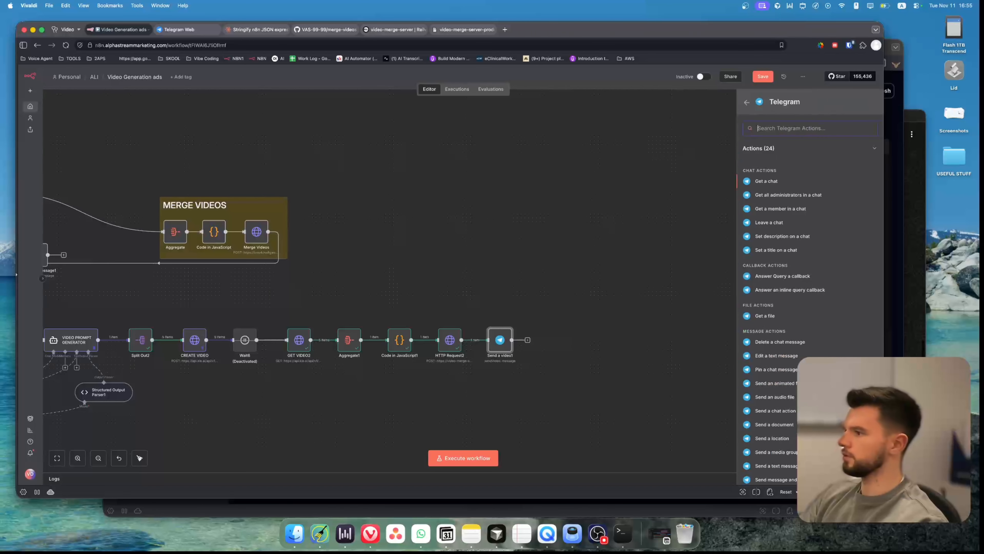
type("SEND A")
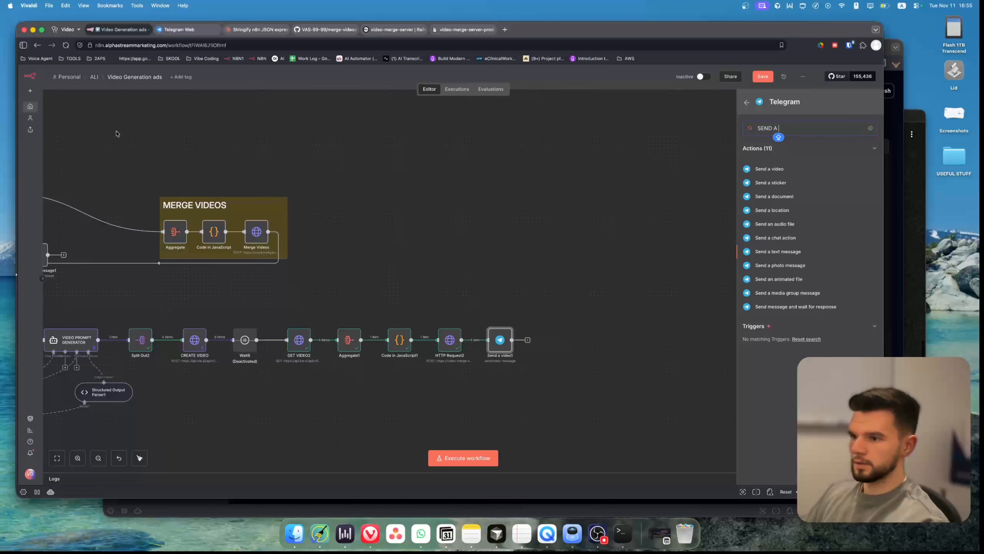
left_click(774, 252)
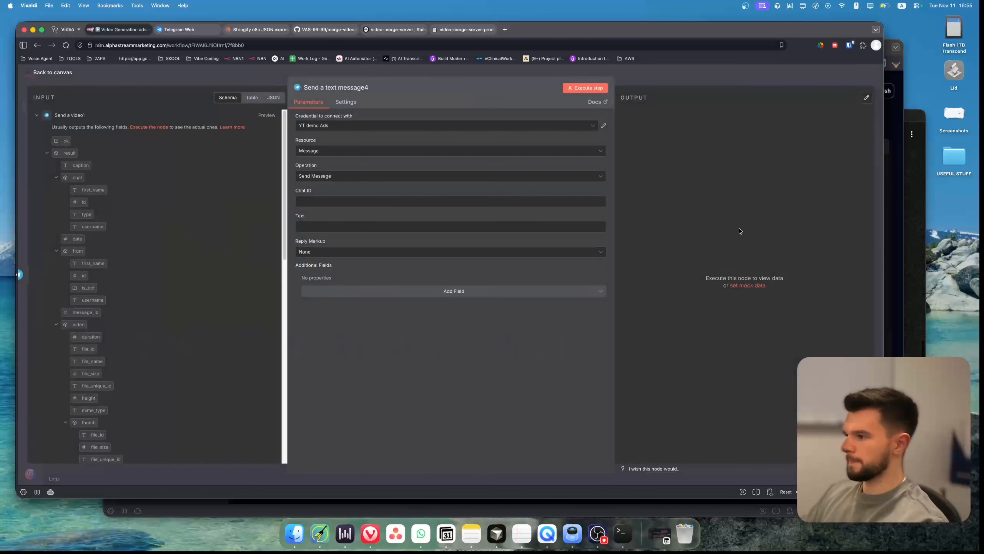
Map the Telegram Trigger1 chat id into the text message's Chat ID, set its text to DONE !, and save.
left_click(38, 116)
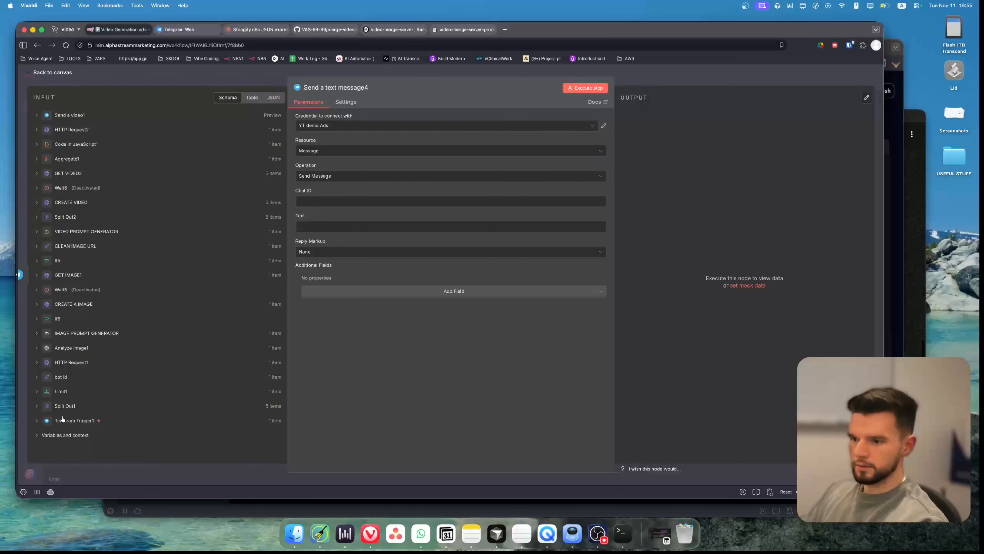
left_click(38, 423)
scroll(117, 310, "down", 5)
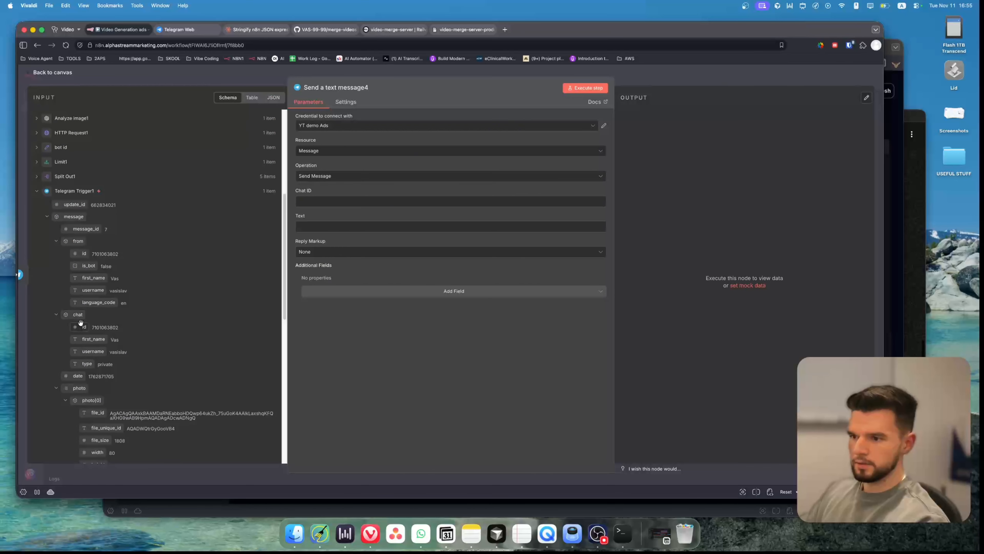
left_click_drag(84, 327, 358, 201)
left_click(314, 232)
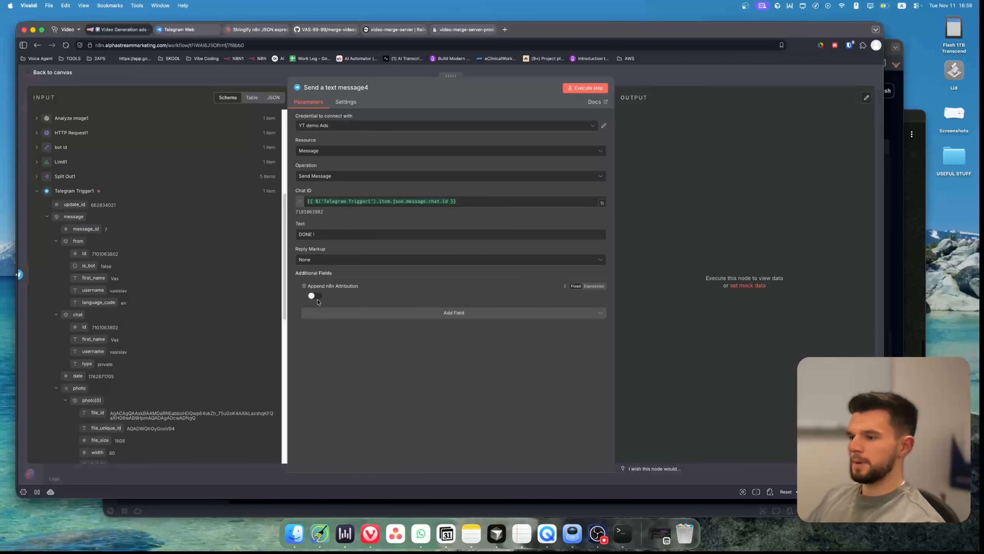
left_click(239, 80)
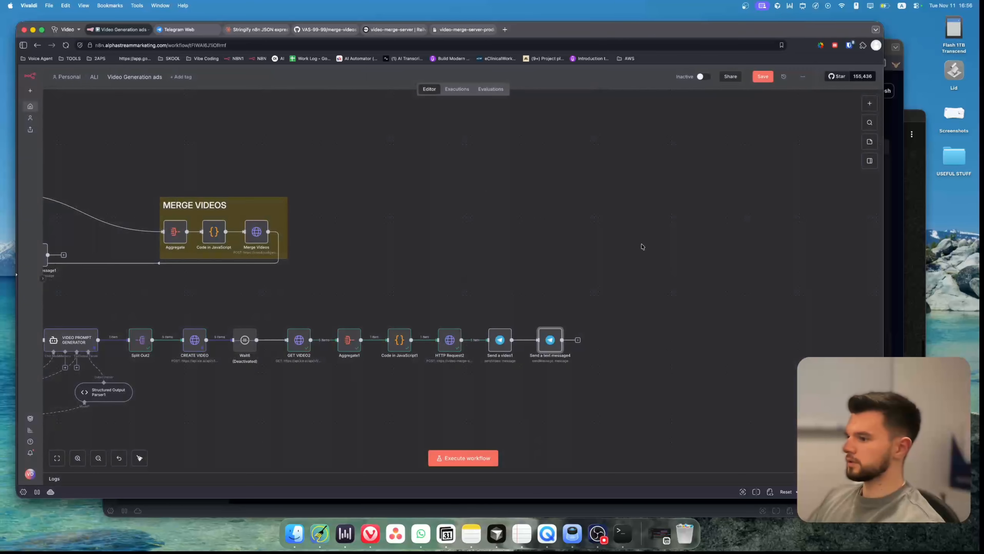
left_click(761, 77)
left_click_drag(415, 244, 532, 239)
scroll(532, 239, "down", 5)
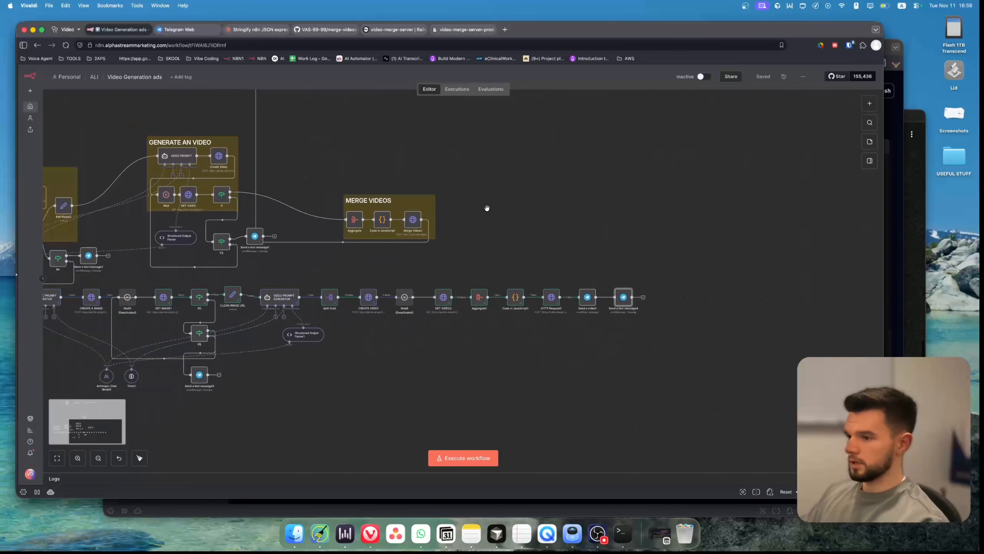
left_click_drag(286, 165, 402, 136)
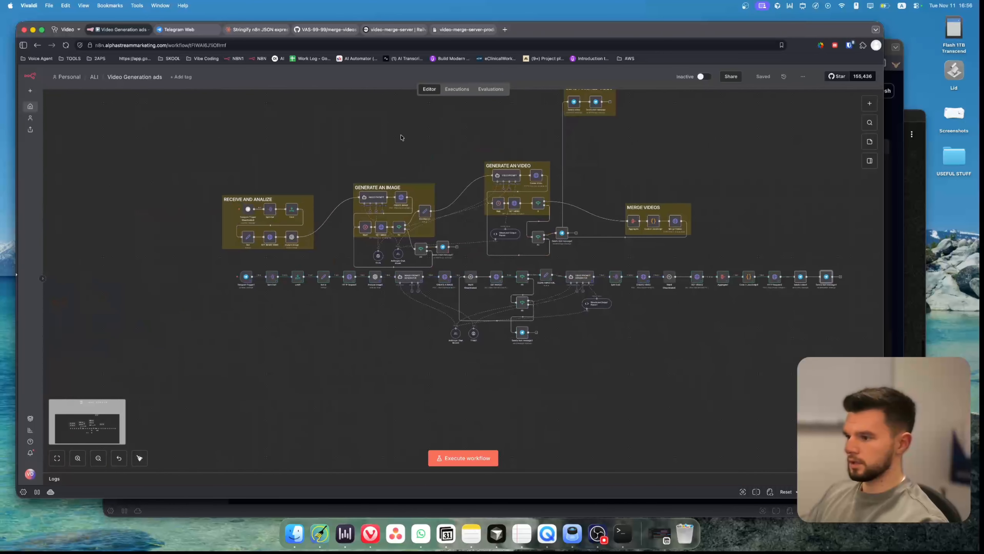
left_click_drag(717, 341, 578, 372)
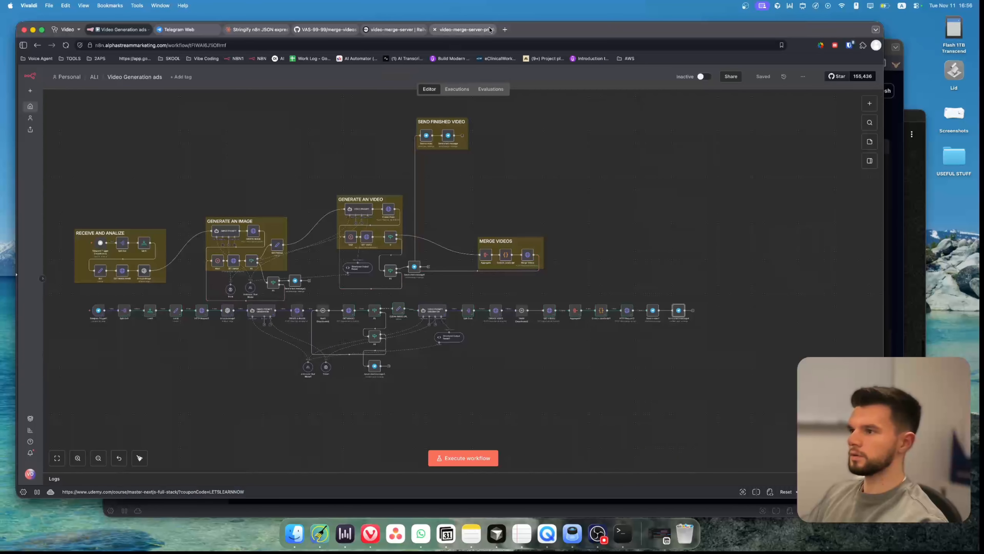
left_click(480, 30)
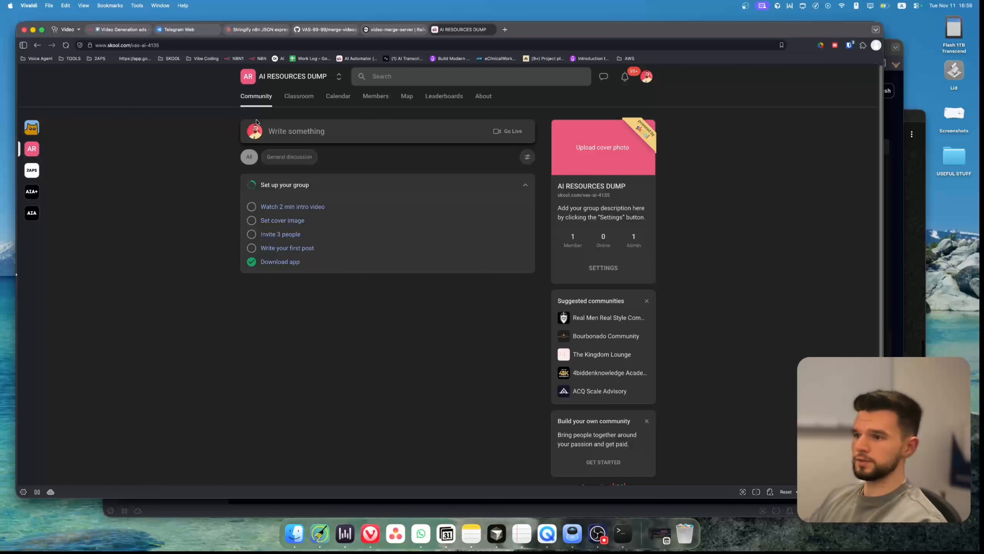
left_click(31, 193)
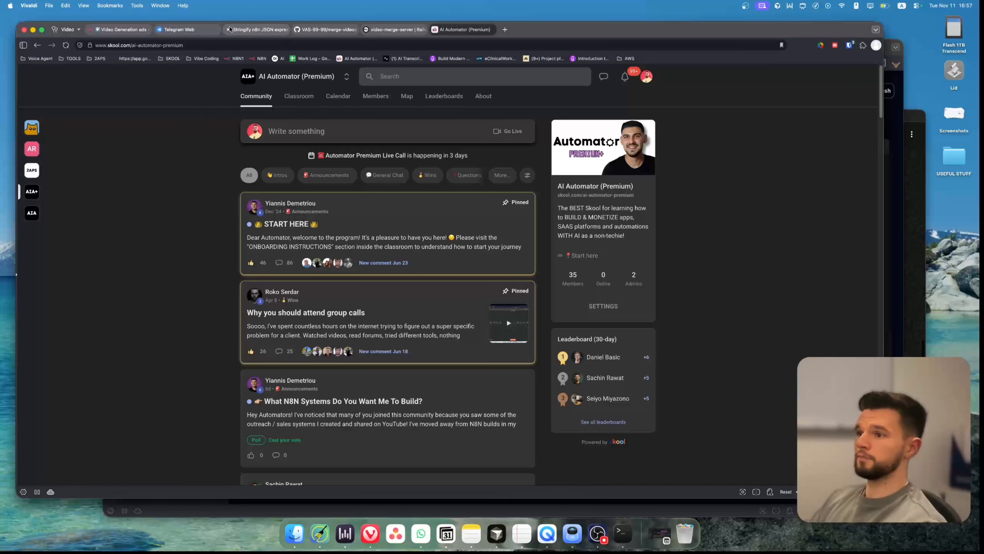
left_click(113, 30)
Examine the VIDEO PROMPT GENERATOR node's prompt in the expression editor.
left_click_drag(547, 339, 713, 399)
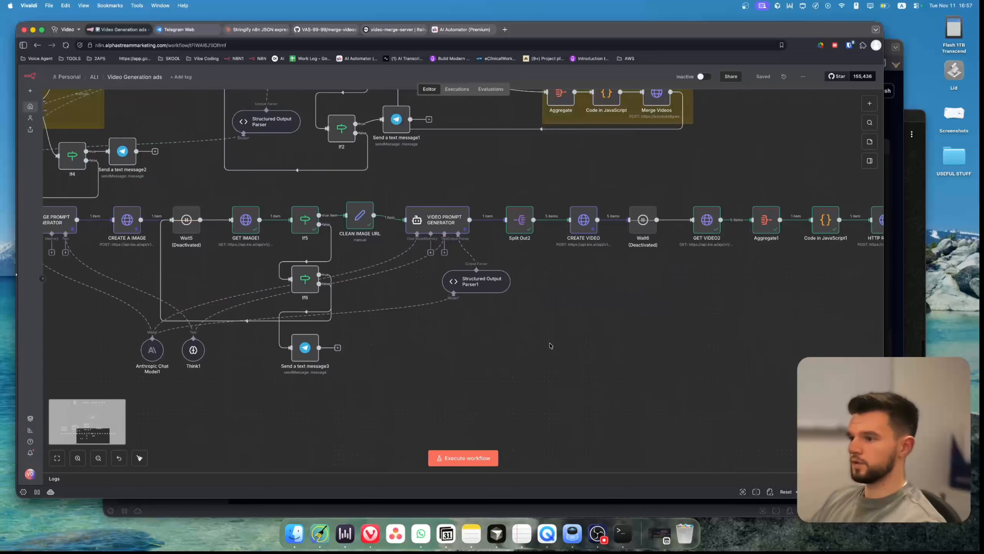
double_click(445, 221)
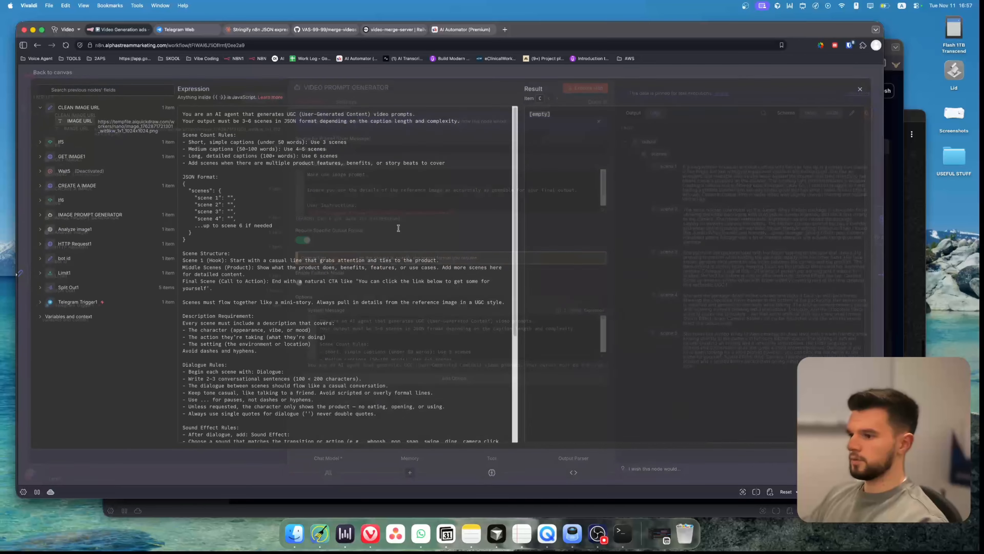
left_click_drag(185, 117, 460, 124)
scroll(271, 171, "down", 2)
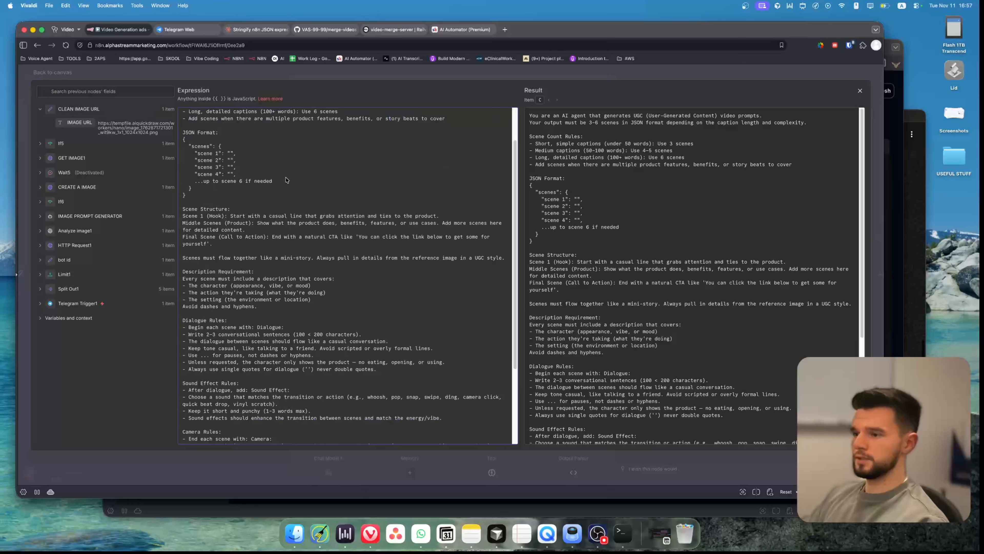
scroll(288, 181, "up", 2)
left_click(306, 170)
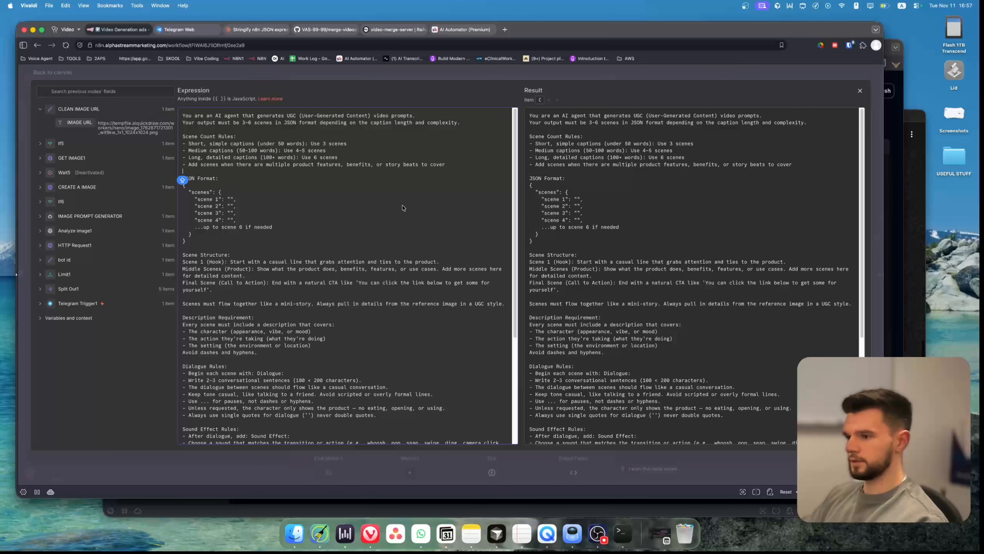
left_click(399, 192)
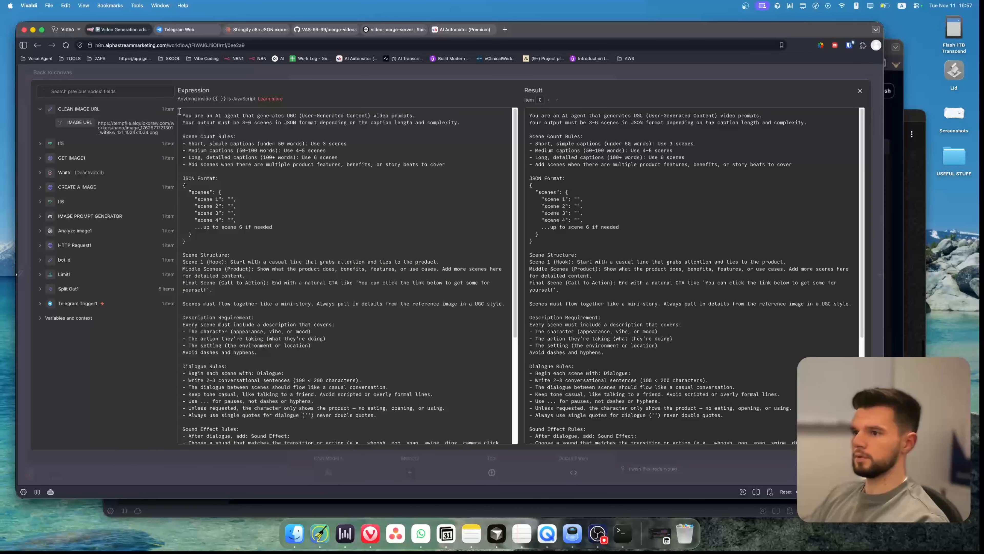
left_click(224, 142)
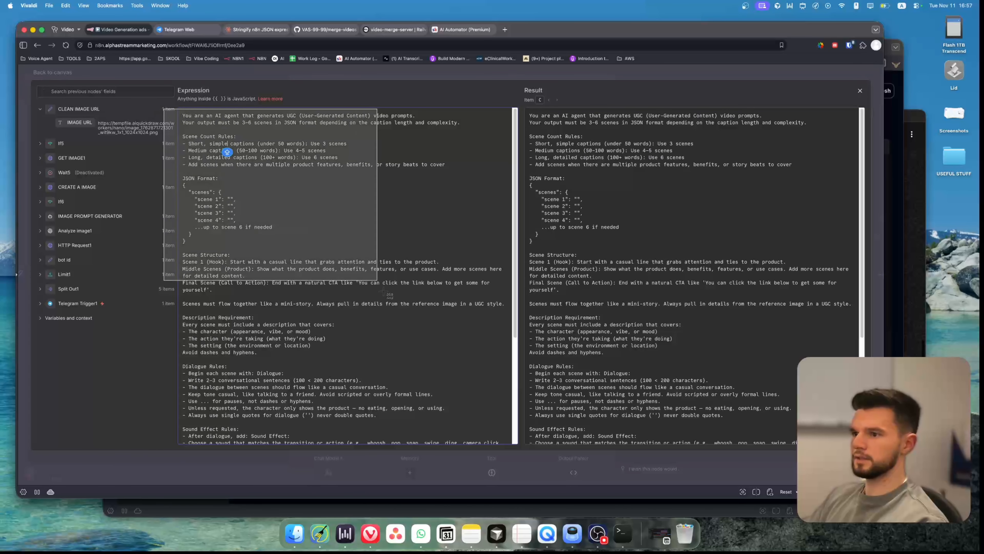